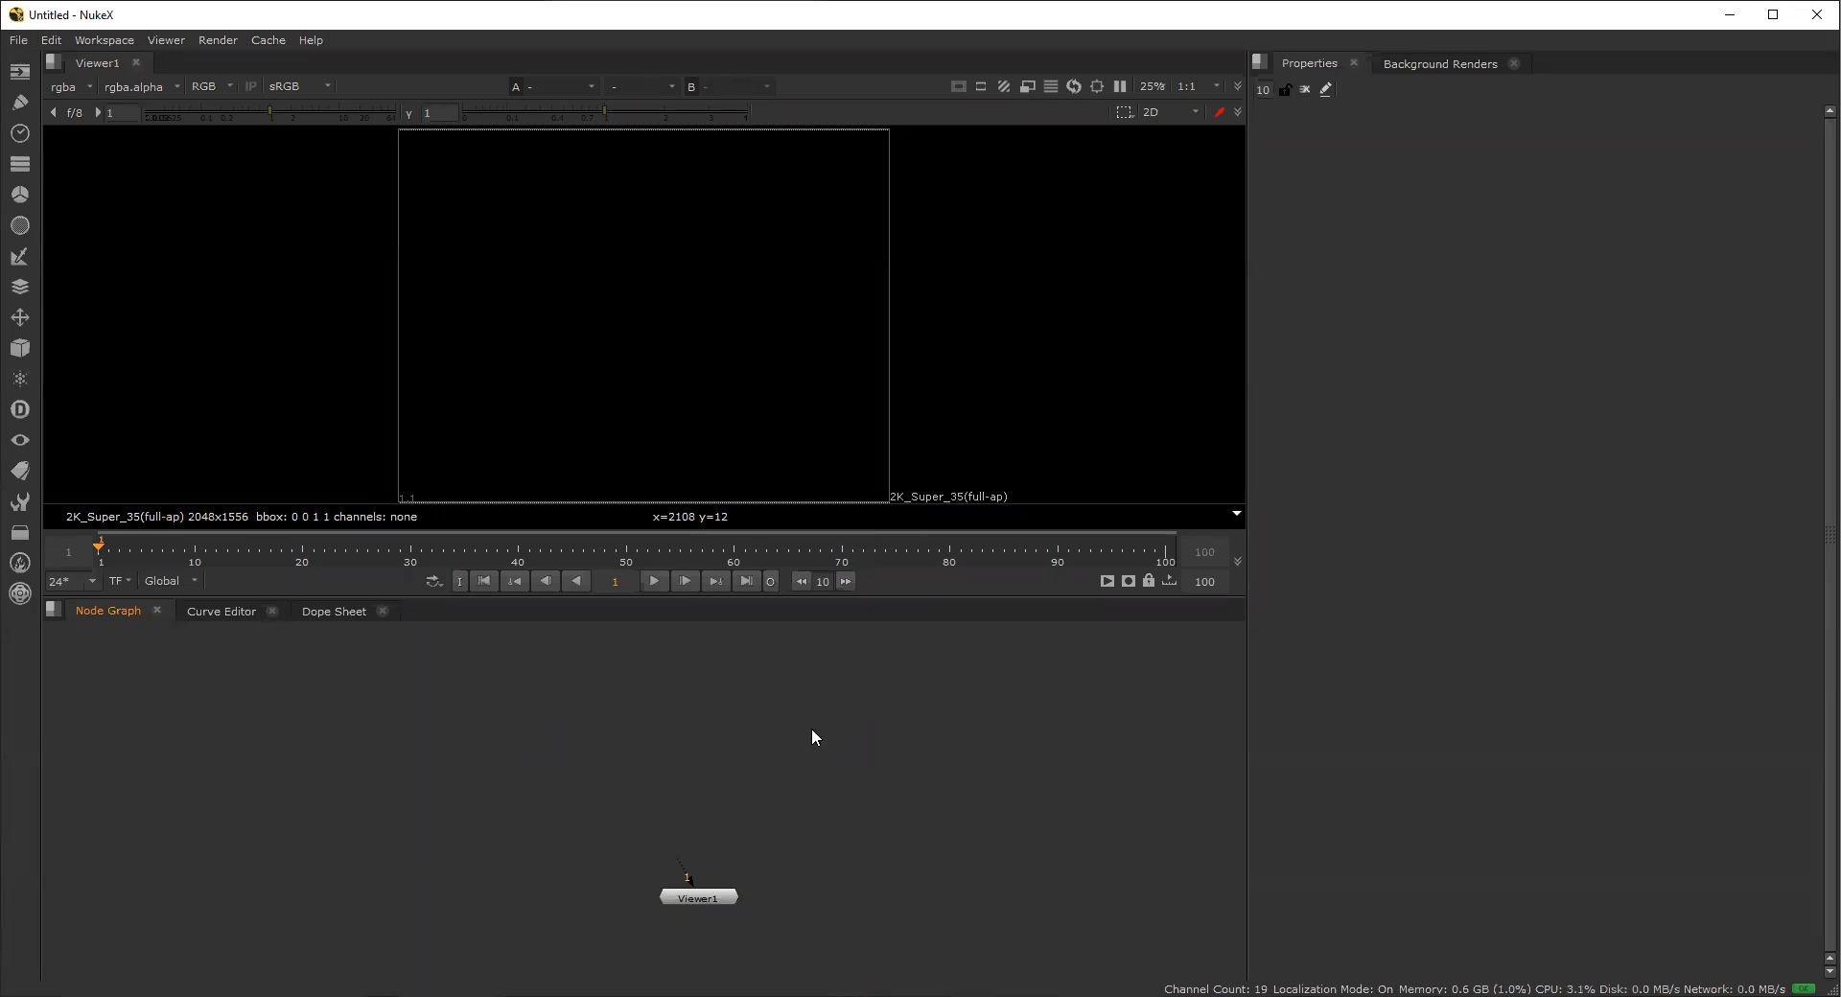
Open the project settings and import the Girl.####.jpeg 1-50 sequence from F:/DNEG_rotoSHots/Send_rotoSHots/Girl.
key("s")
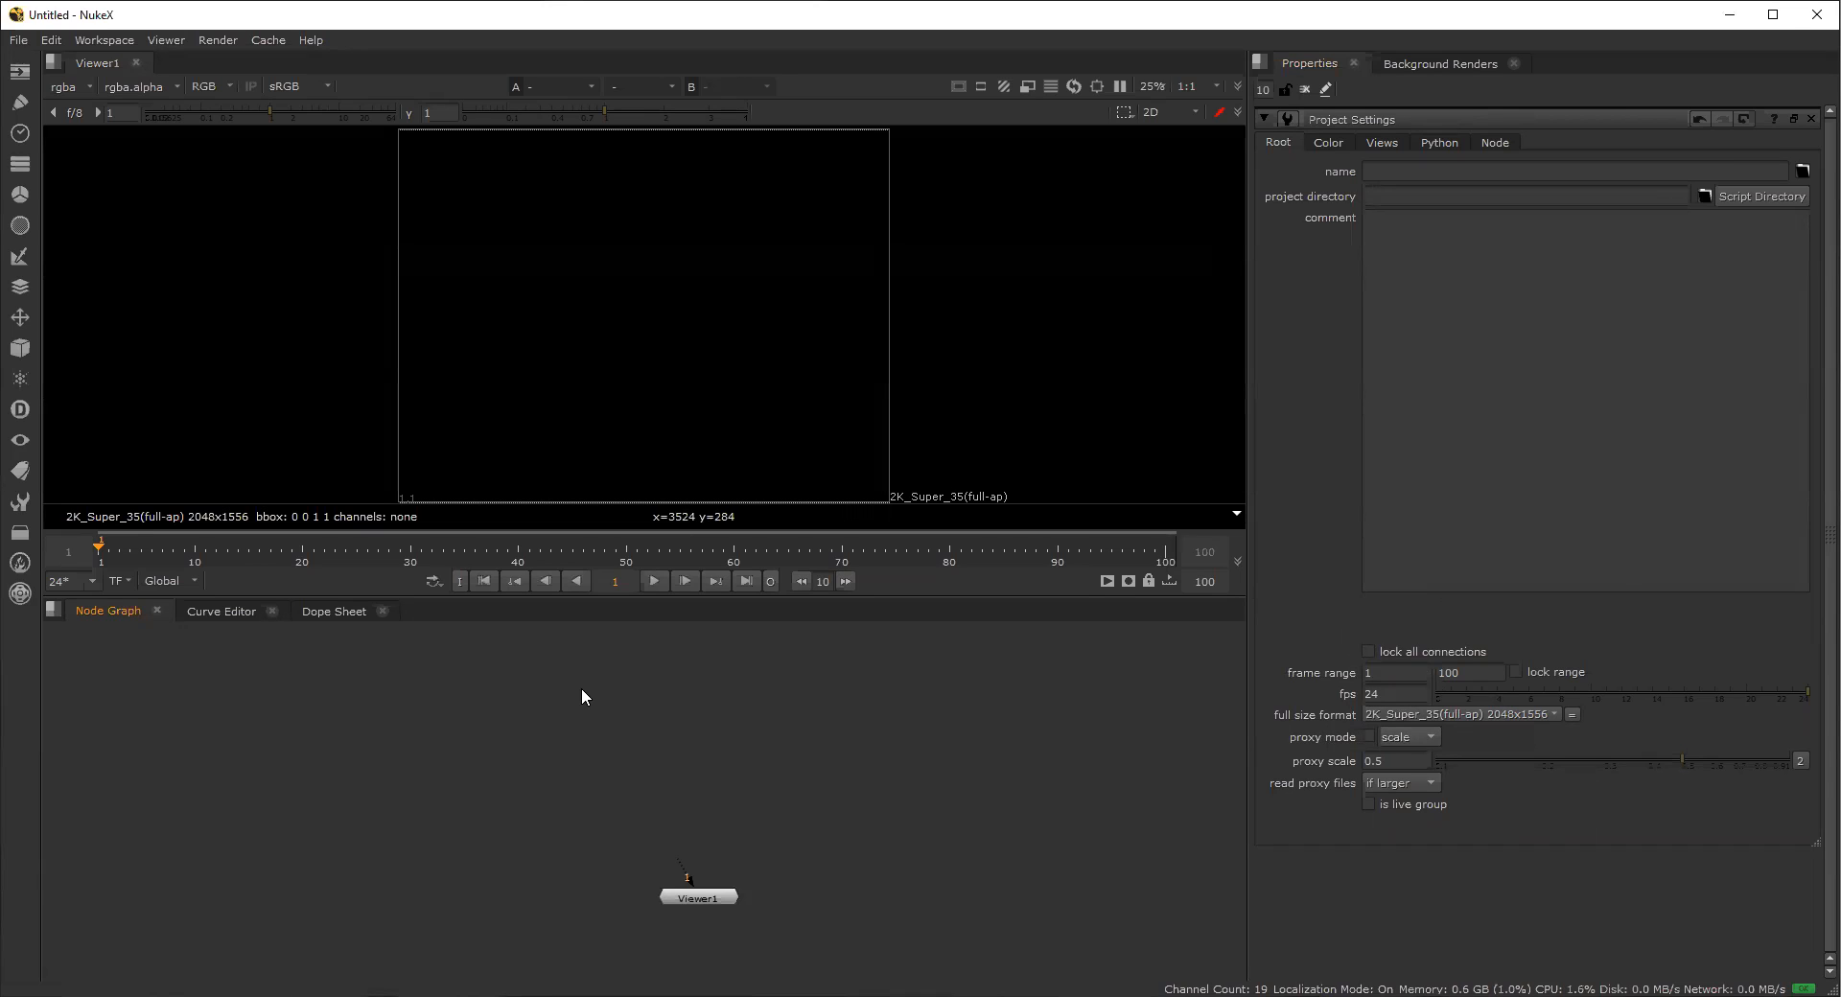
key("r")
left_click(577, 392)
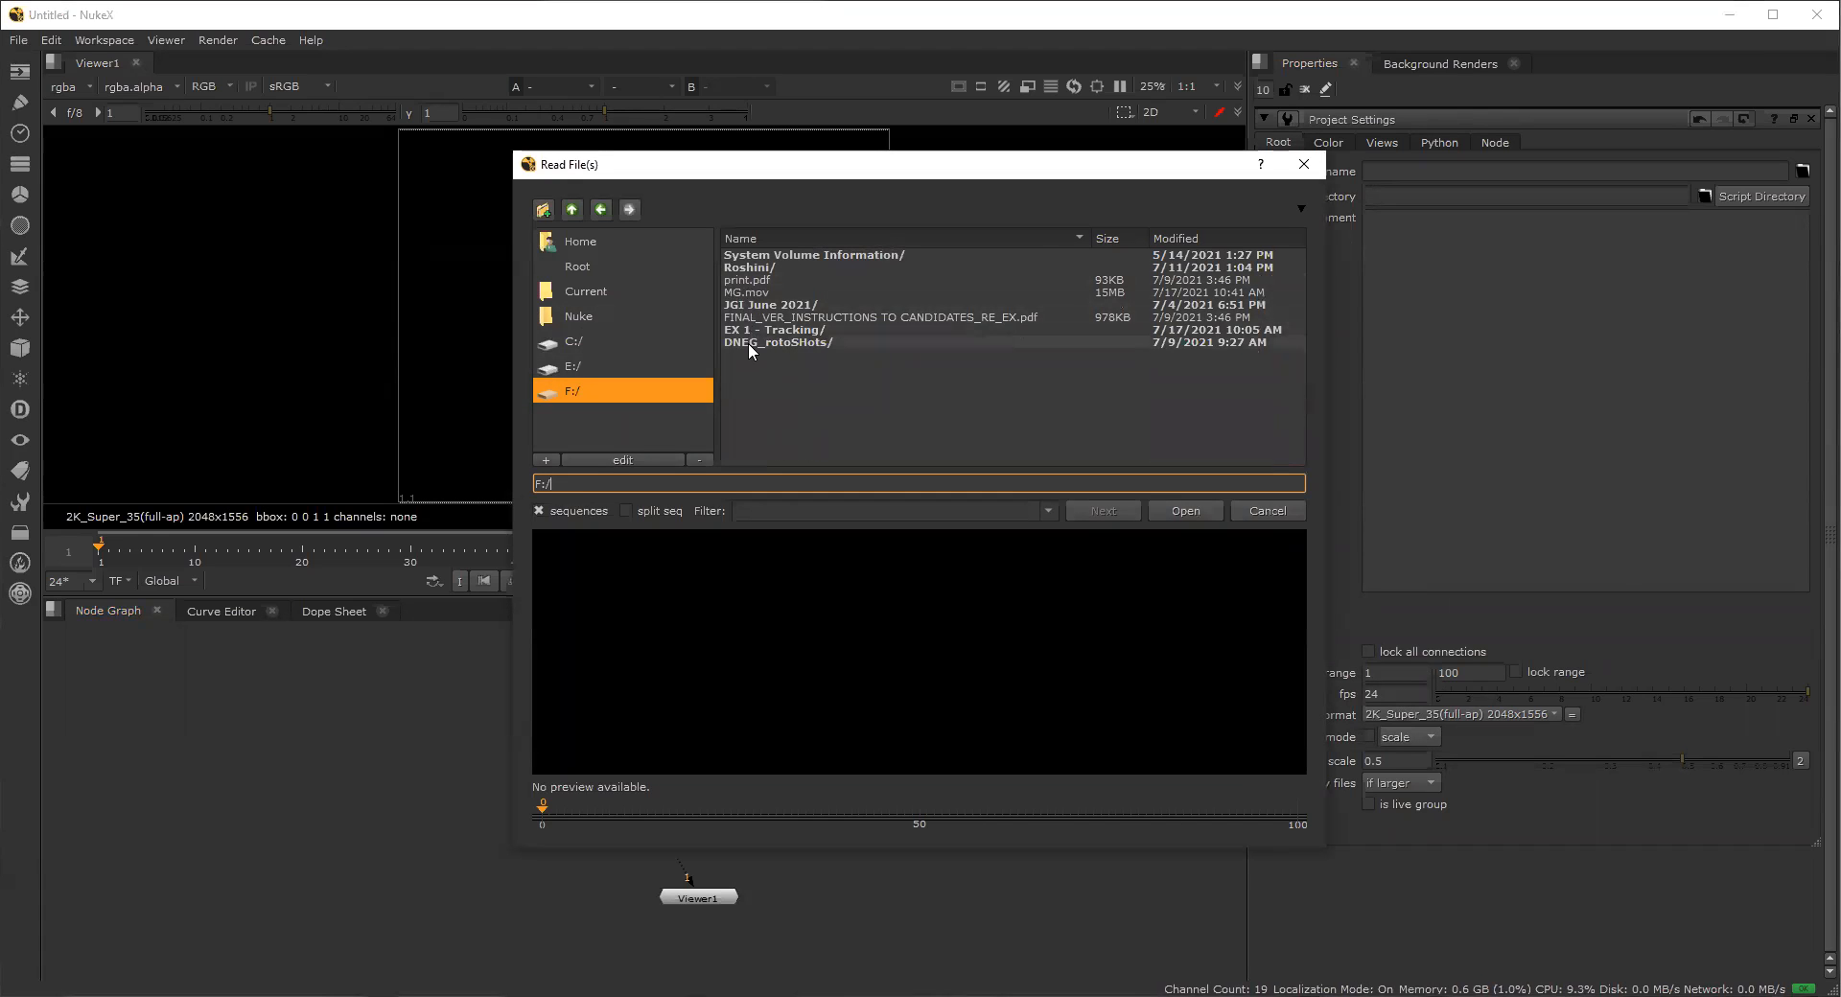
double_click(744, 343)
double_click(762, 255)
double_click(761, 255)
key("BackSpace")
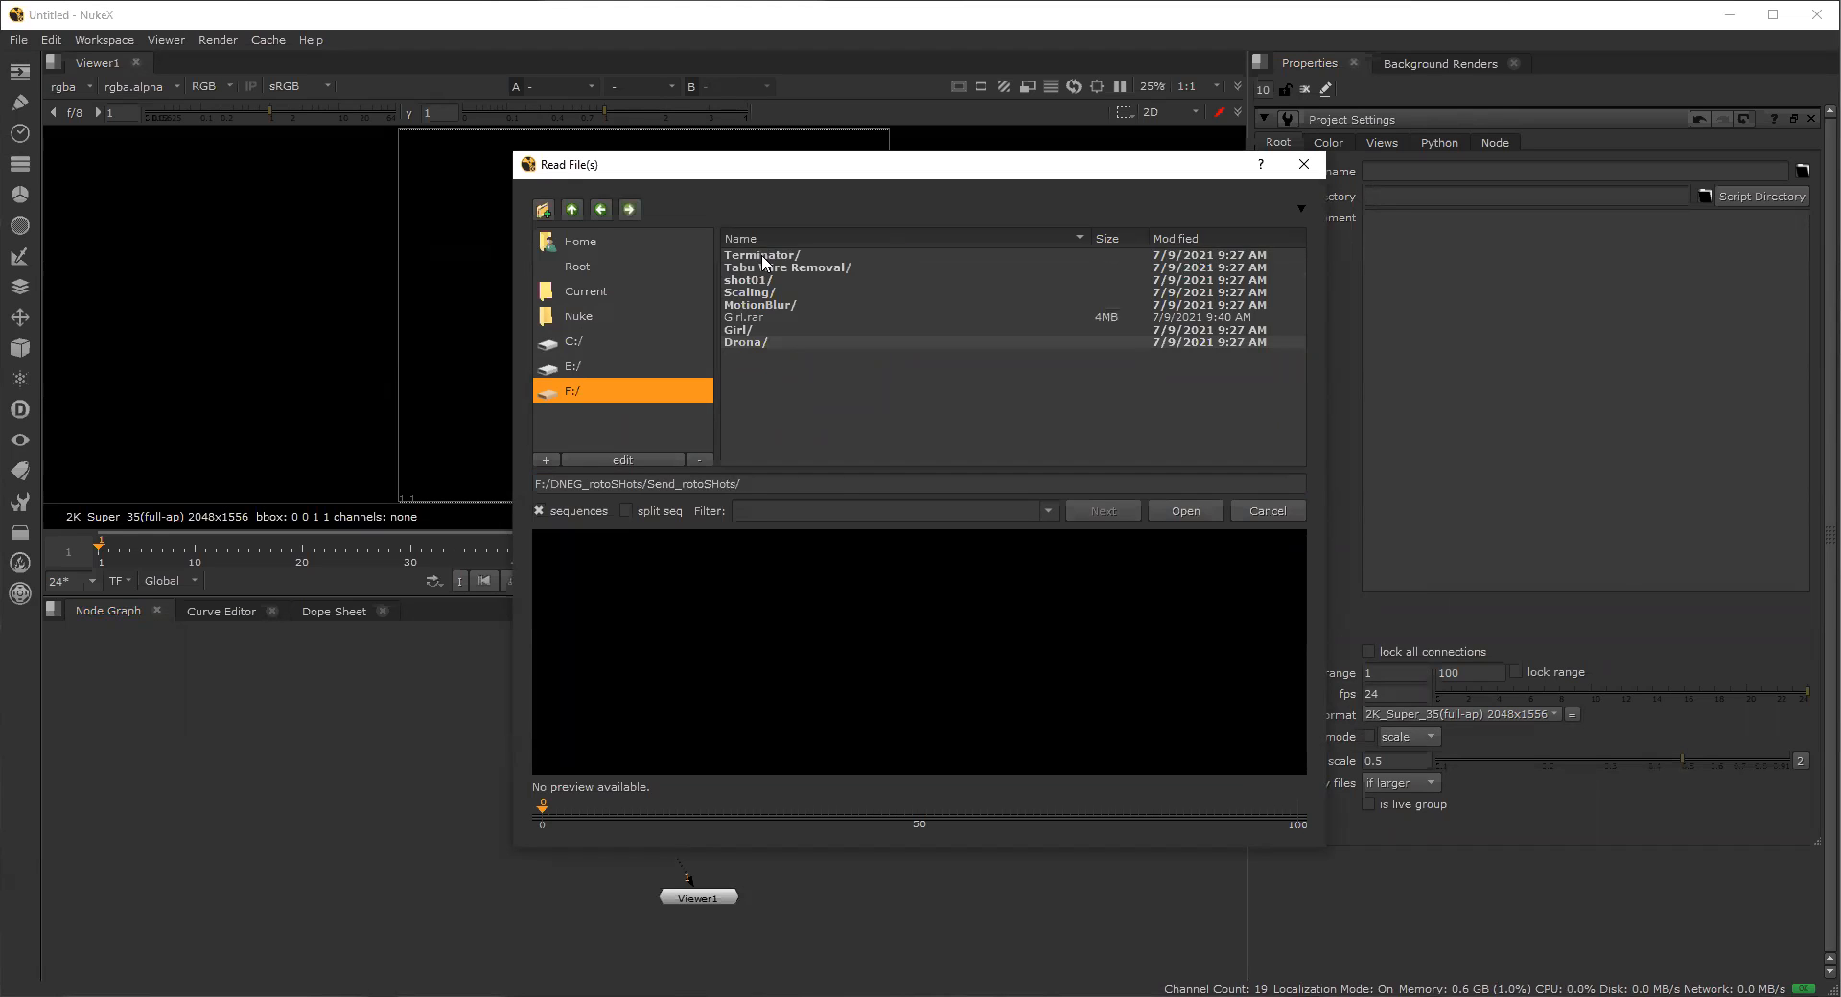
left_click(762, 255)
left_click(757, 268)
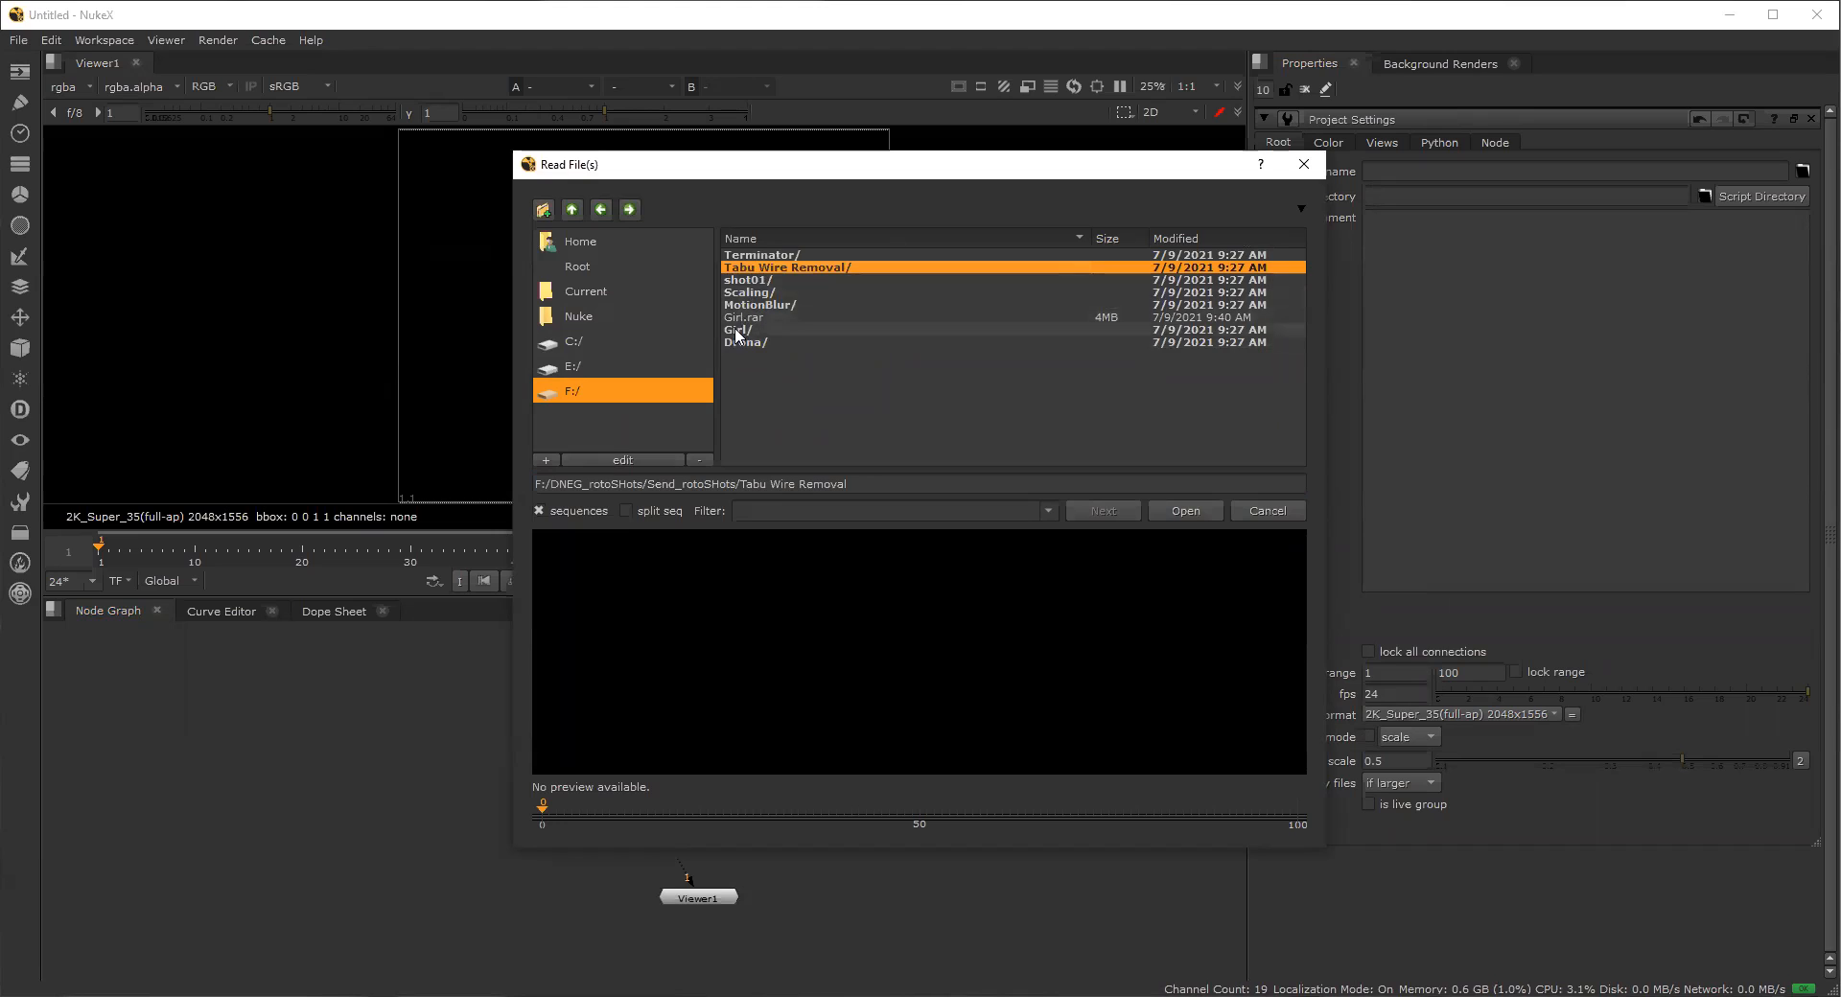
double_click(734, 330)
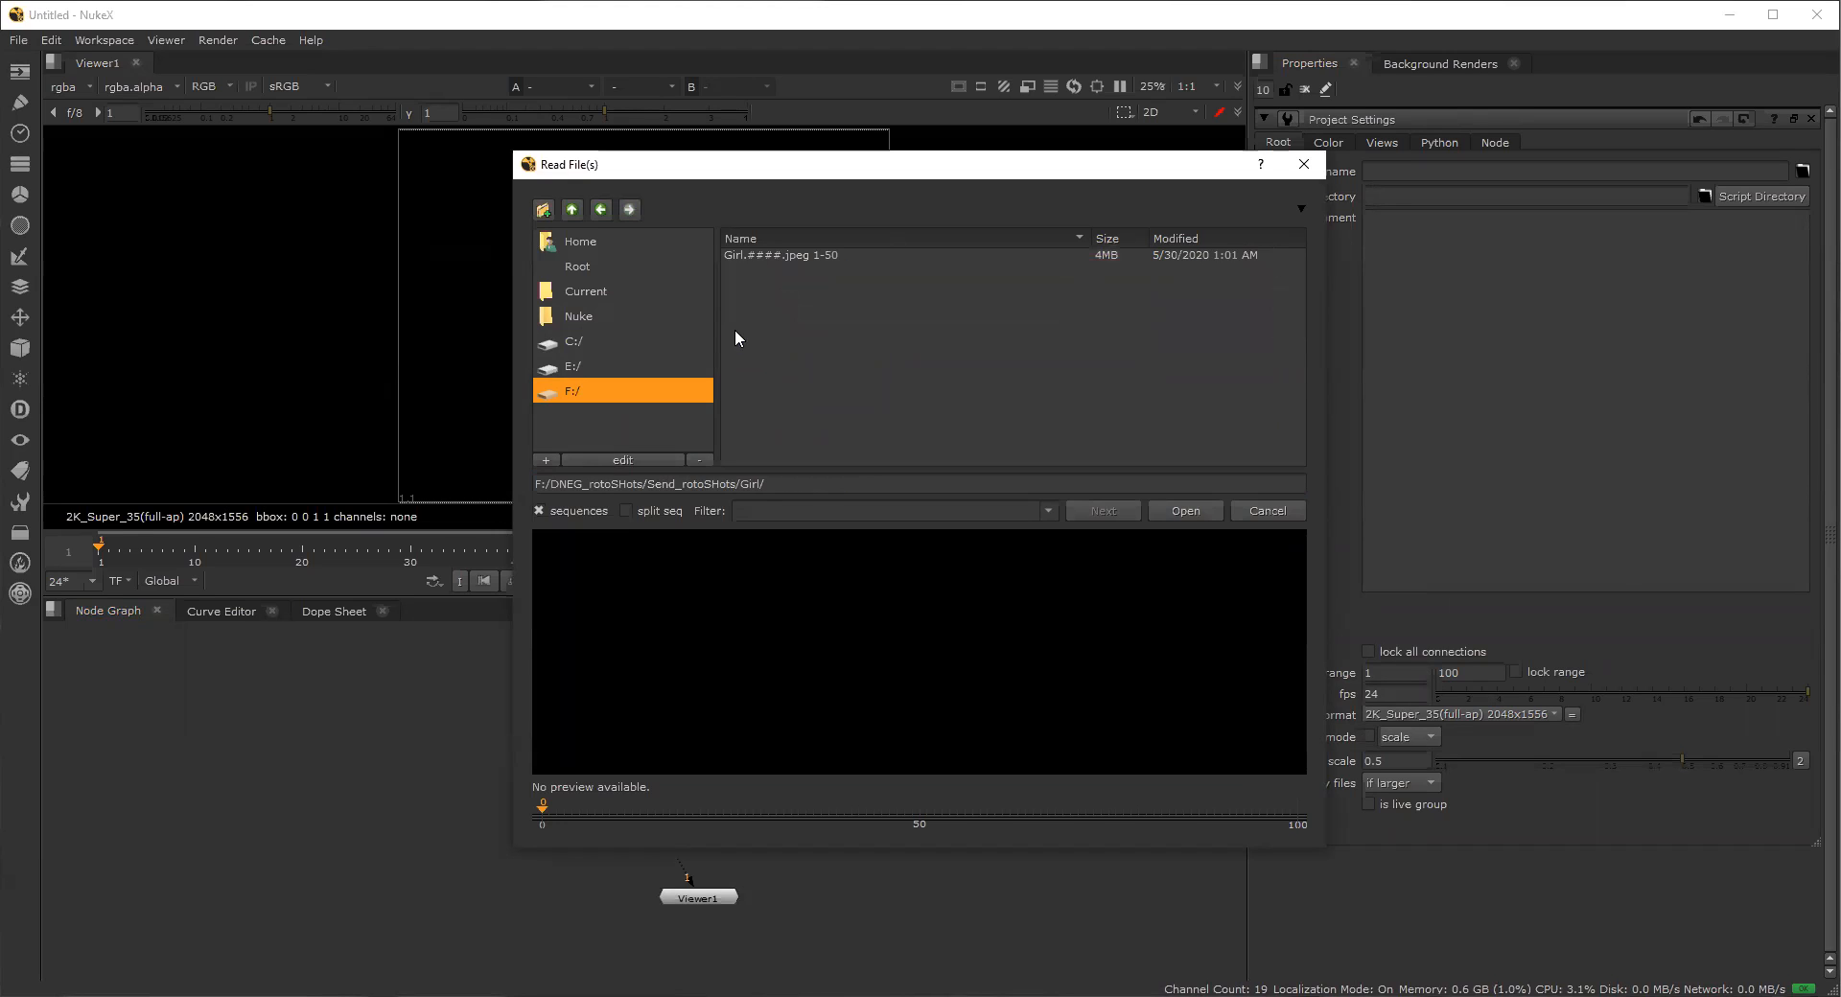
left_click(763, 254)
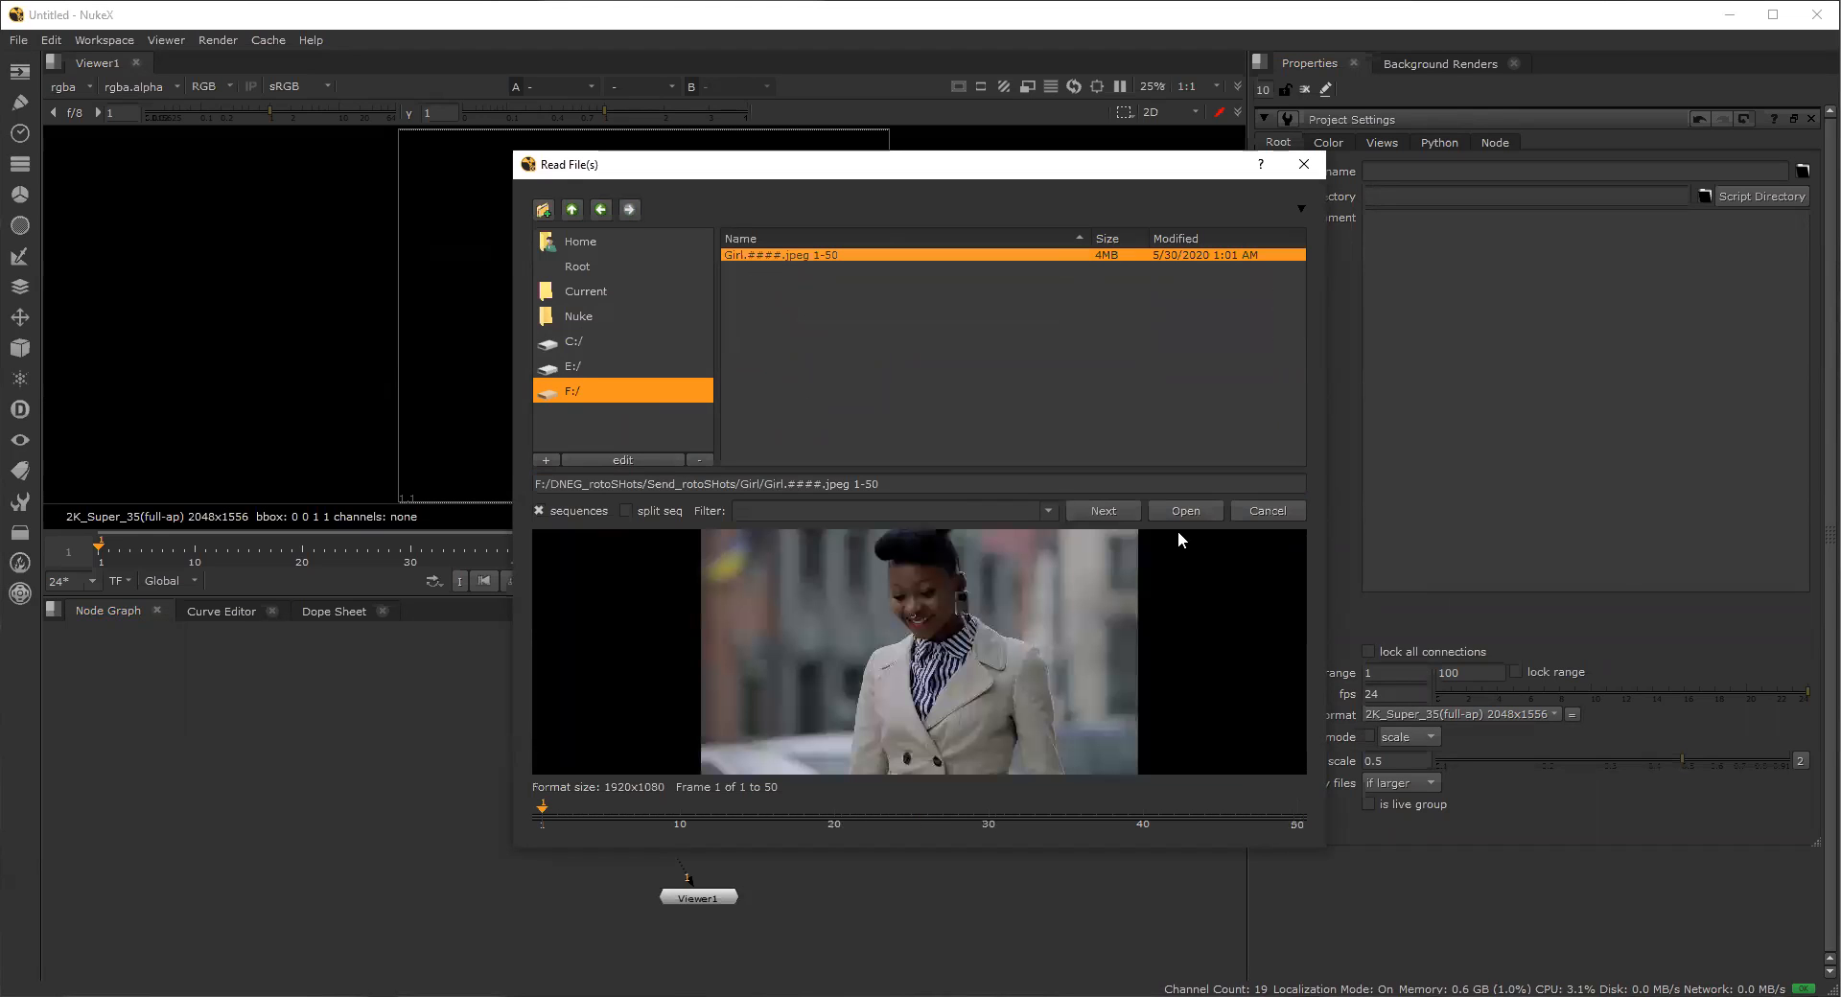
left_click_drag(708, 810, 410, 836)
left_click(1176, 511)
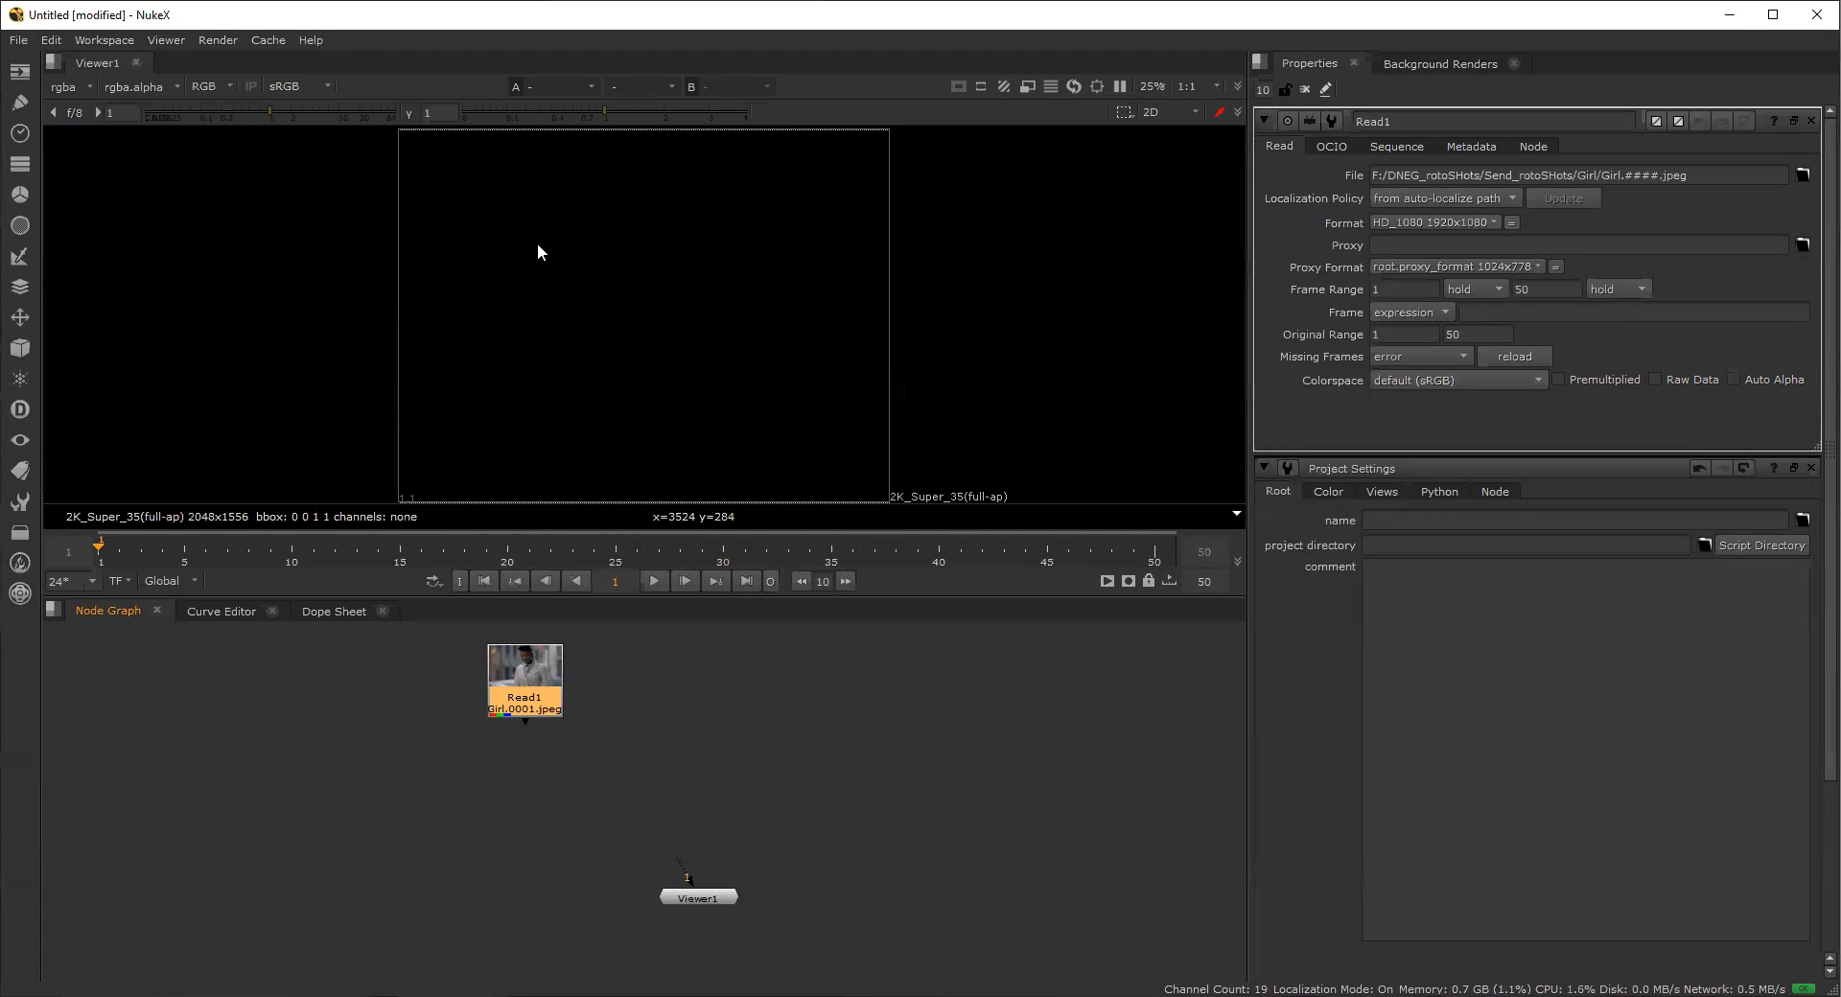
Connect the Read node to the viewer to display the Girl footage, rearranging the nodes in the graph.
key("1")
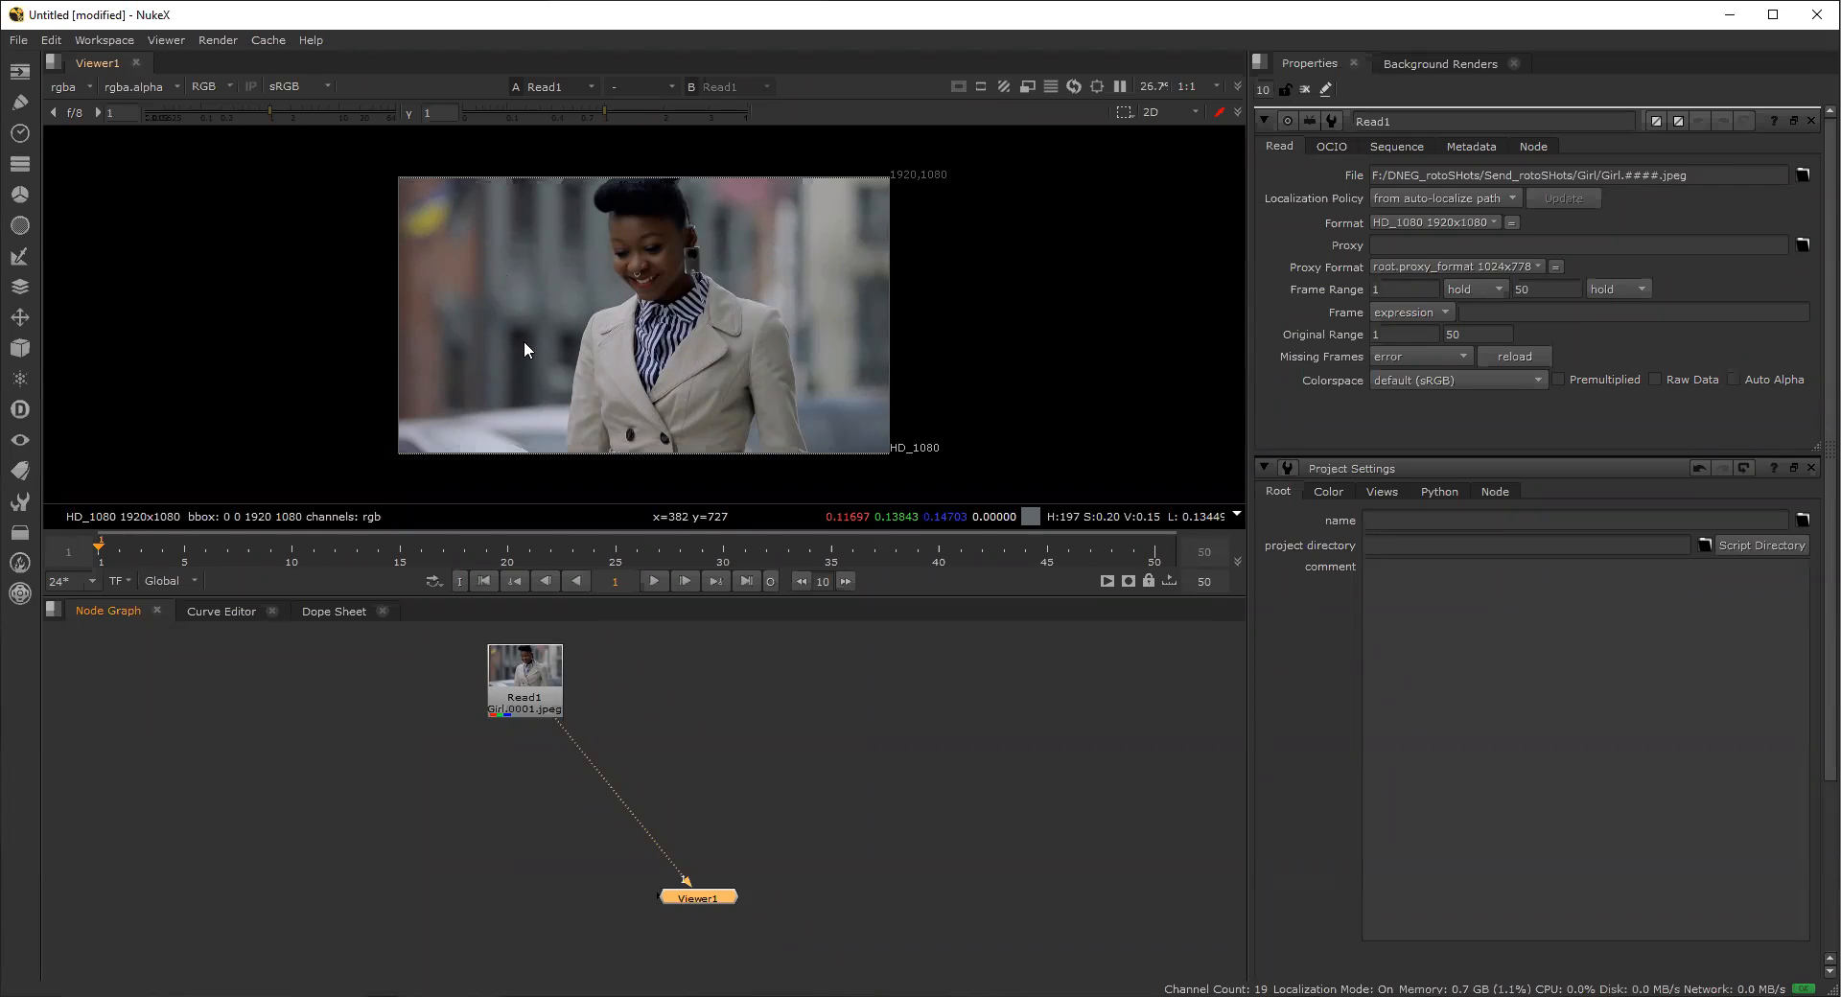
left_click_drag(705, 895, 439, 942)
left_click(542, 697)
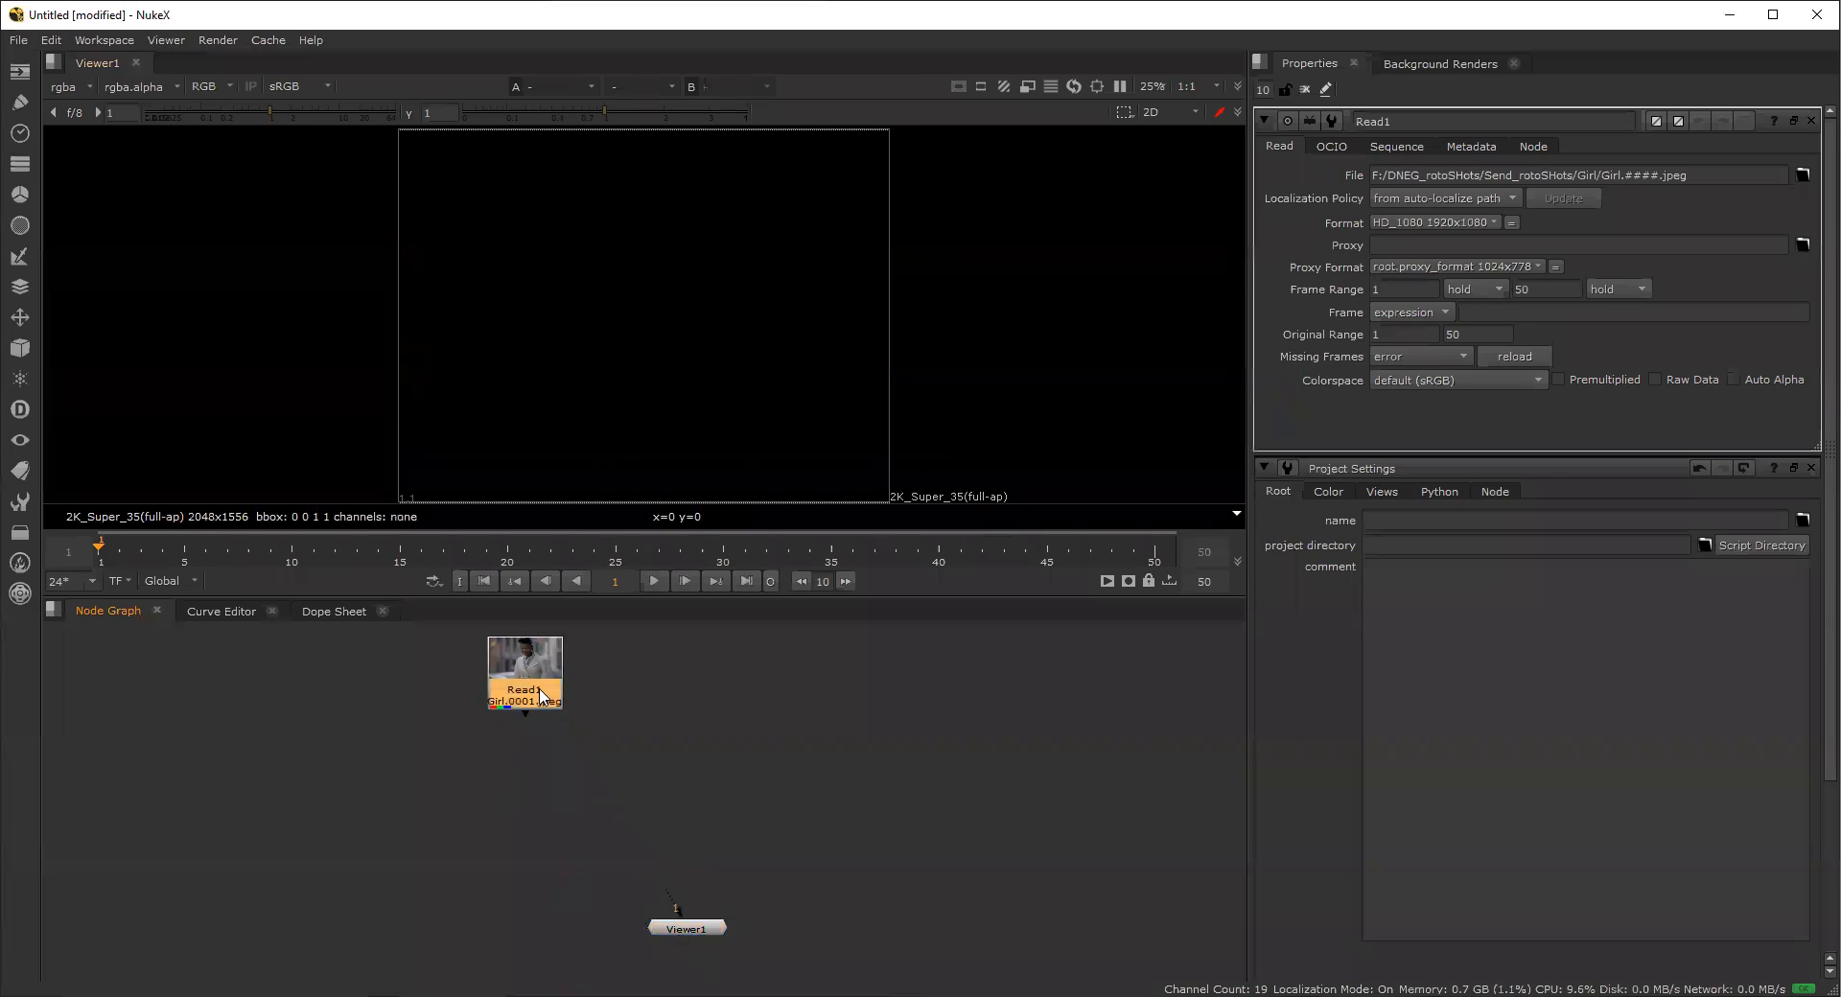
key("1")
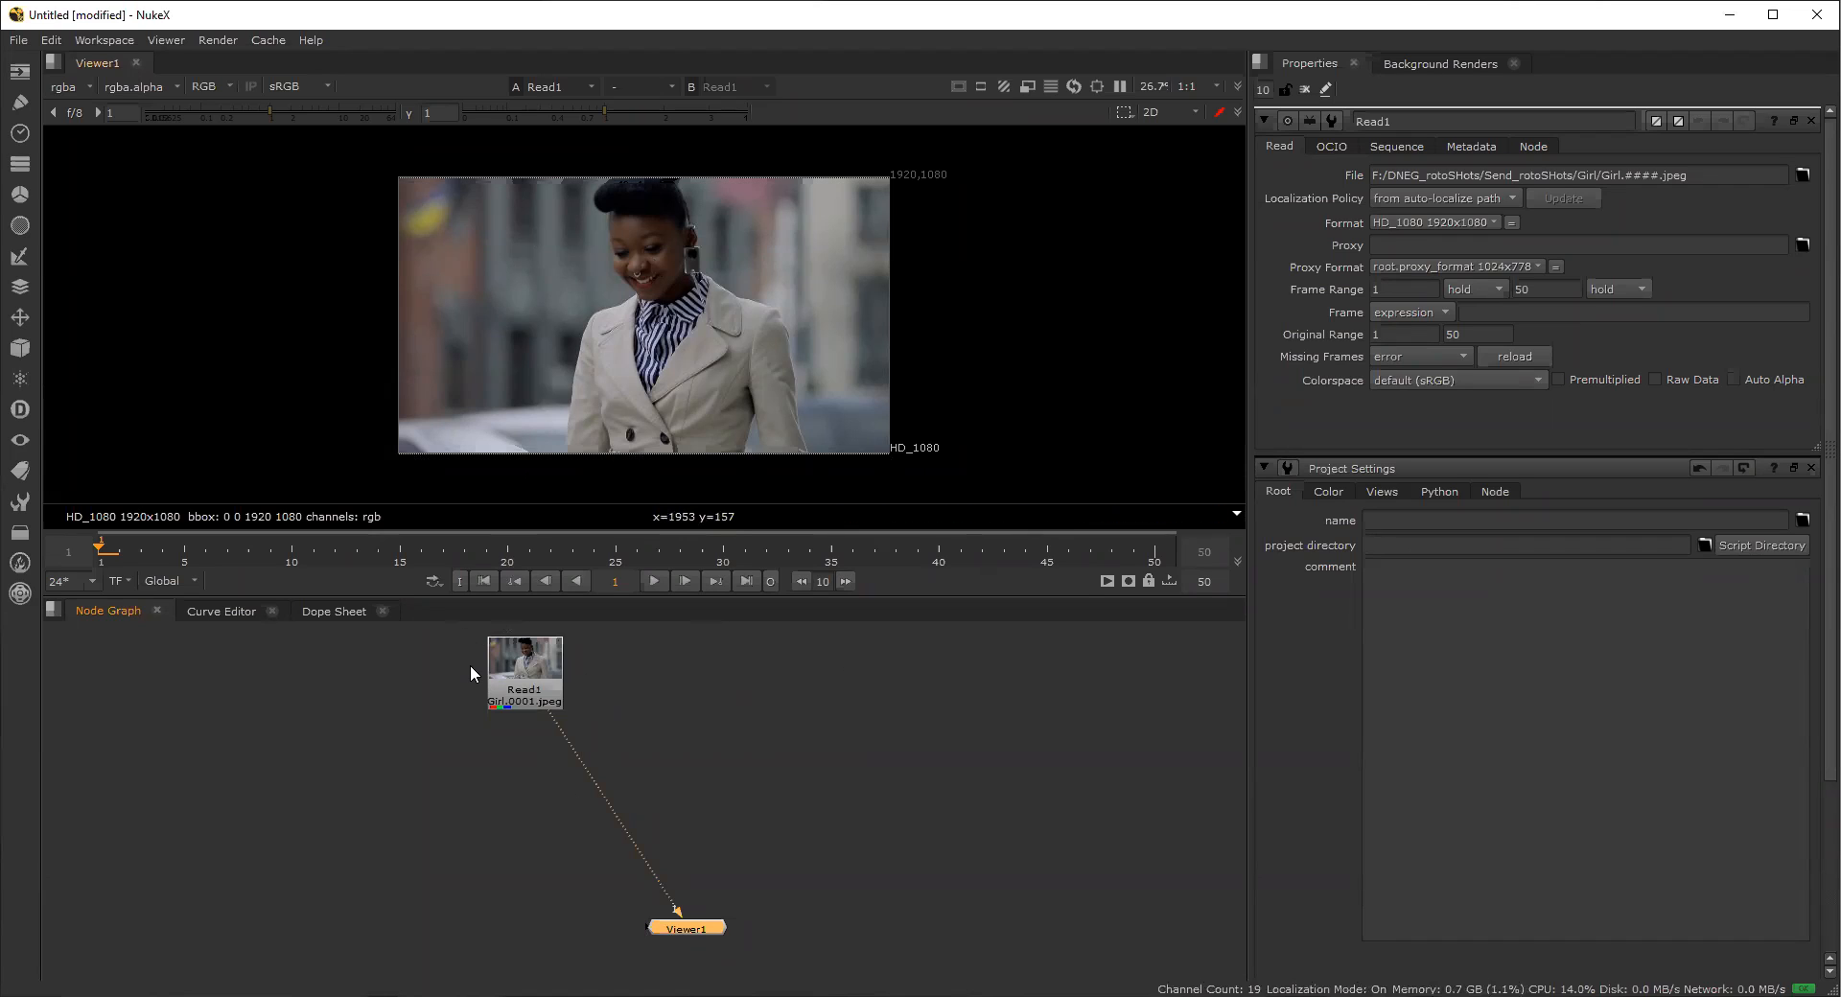
Set the project's full size format to HD_1080 1920x1080.
left_click(508, 671)
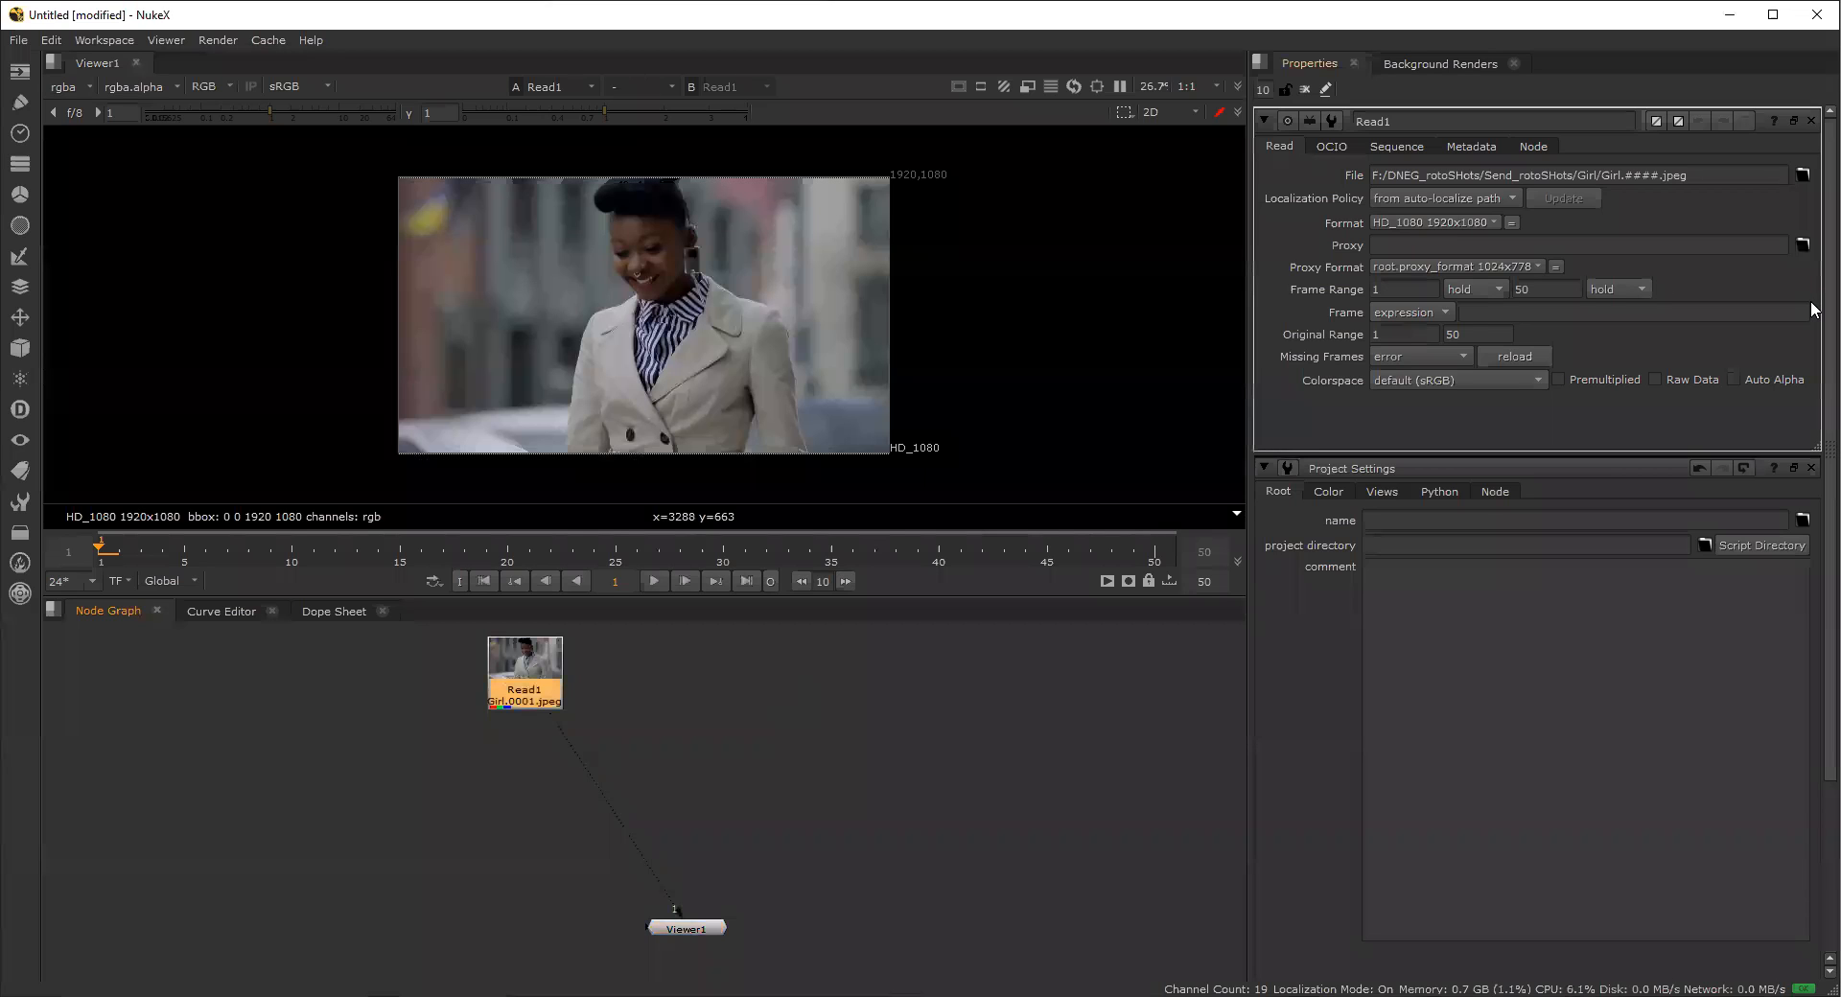
scroll(1461, 842, "down", 5)
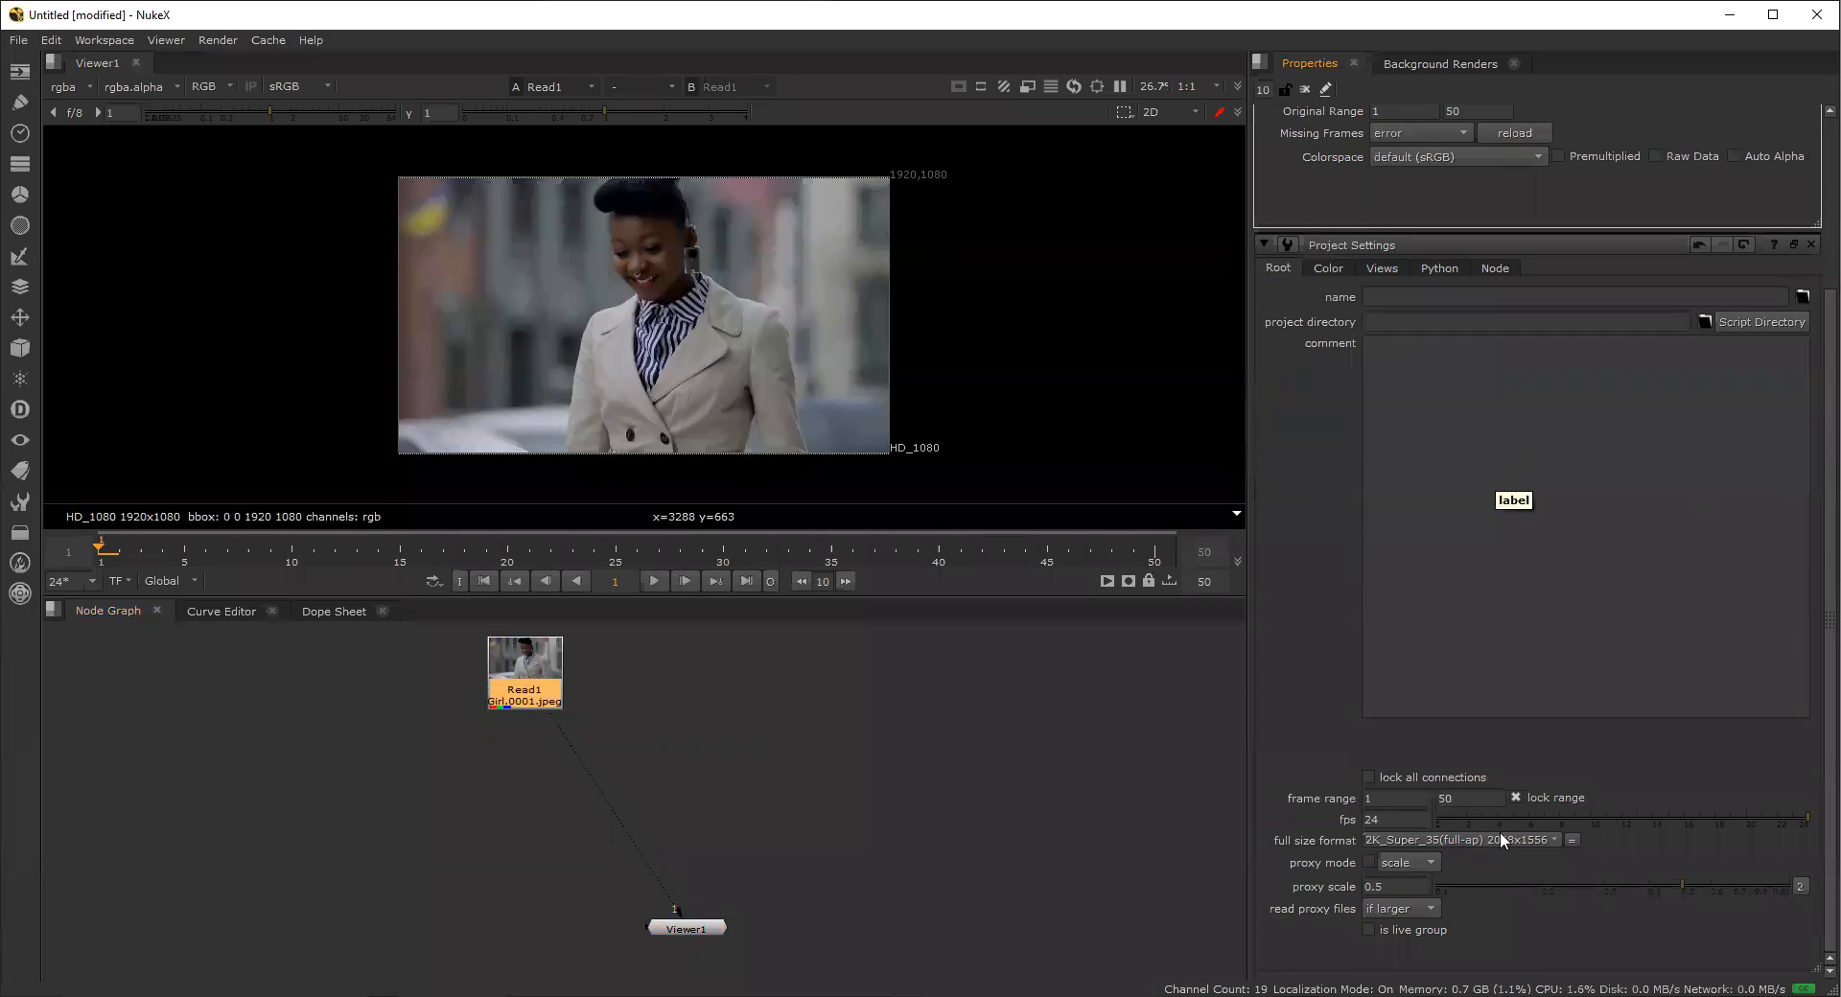
left_click(1488, 842)
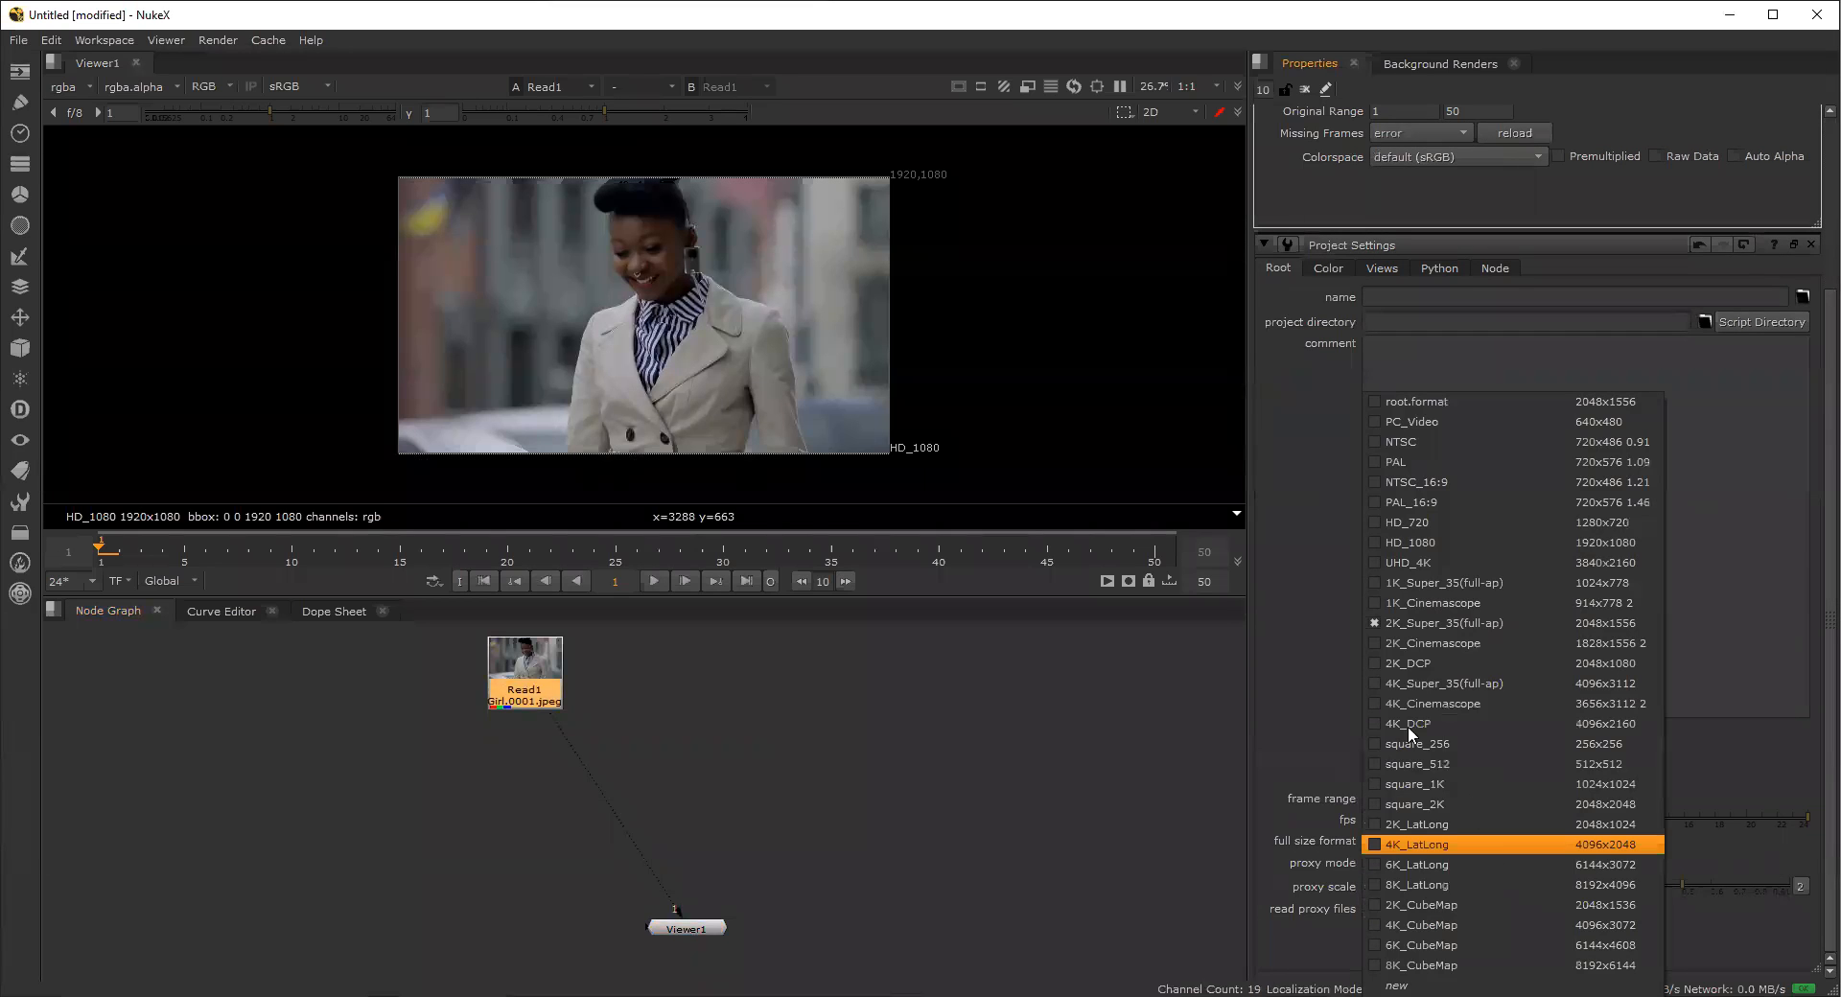
left_click(1410, 543)
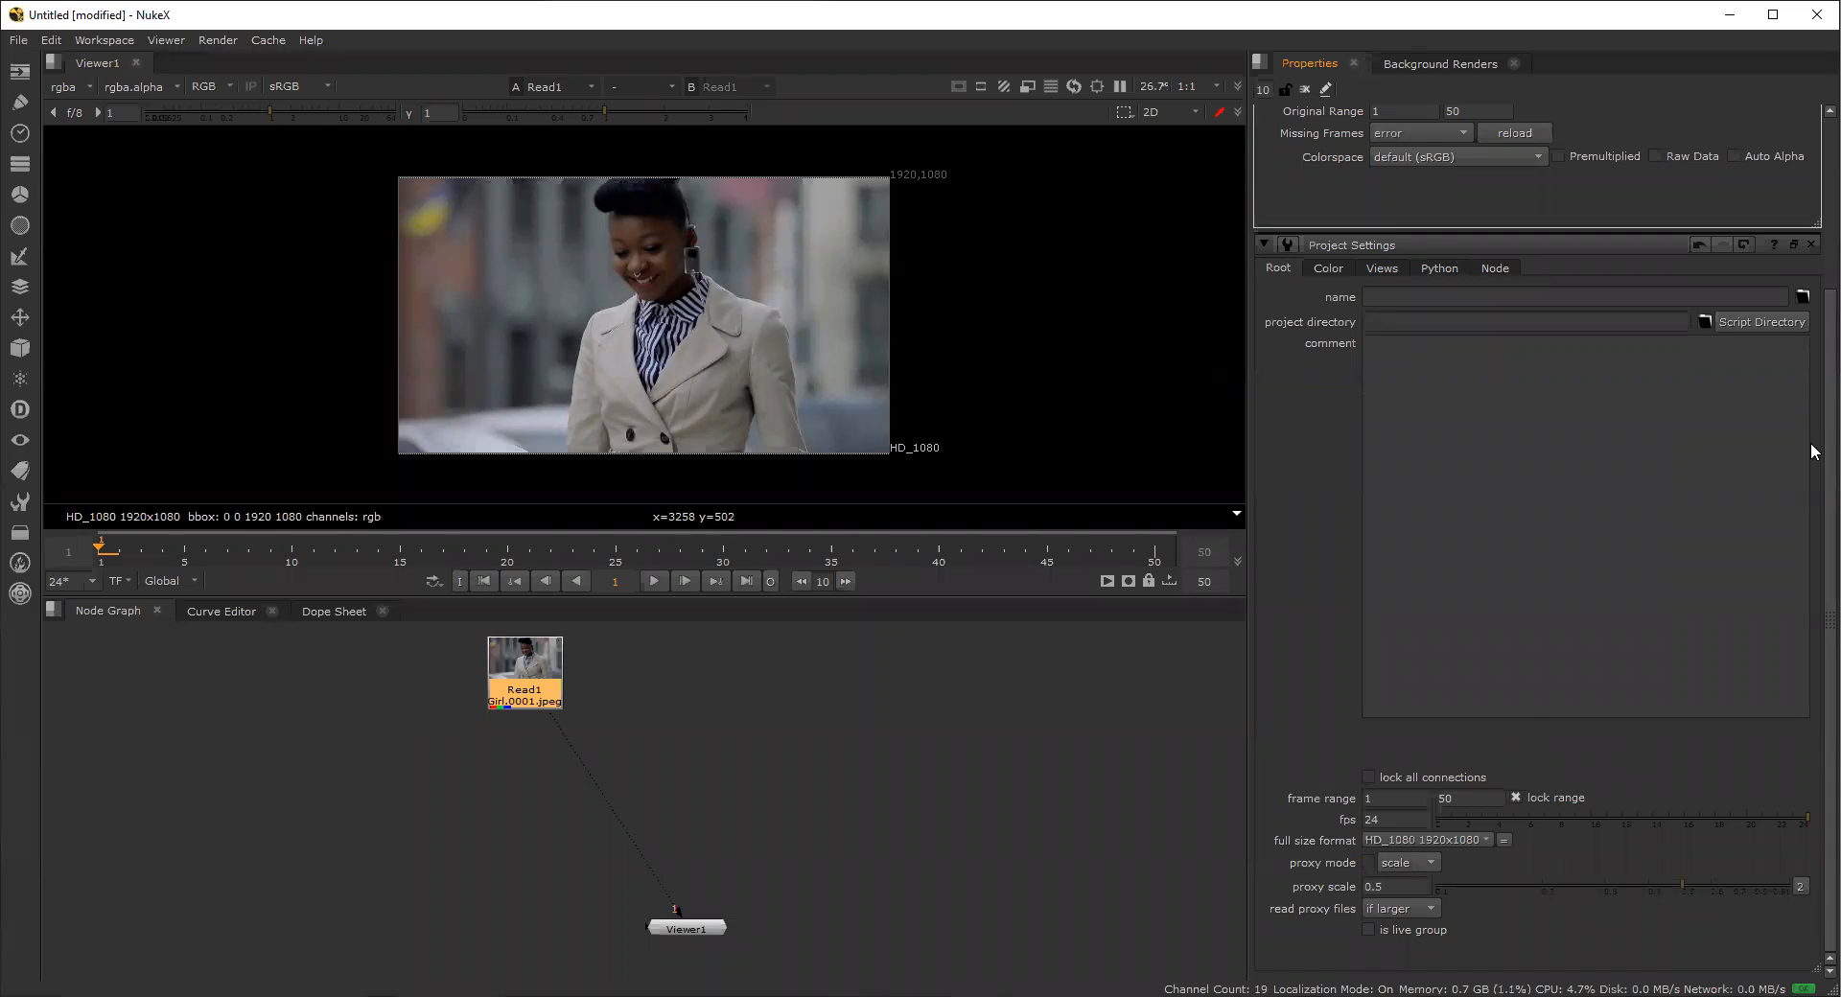
Close the properties of the Read node and the project settings.
scroll(1812, 388, "up", 2)
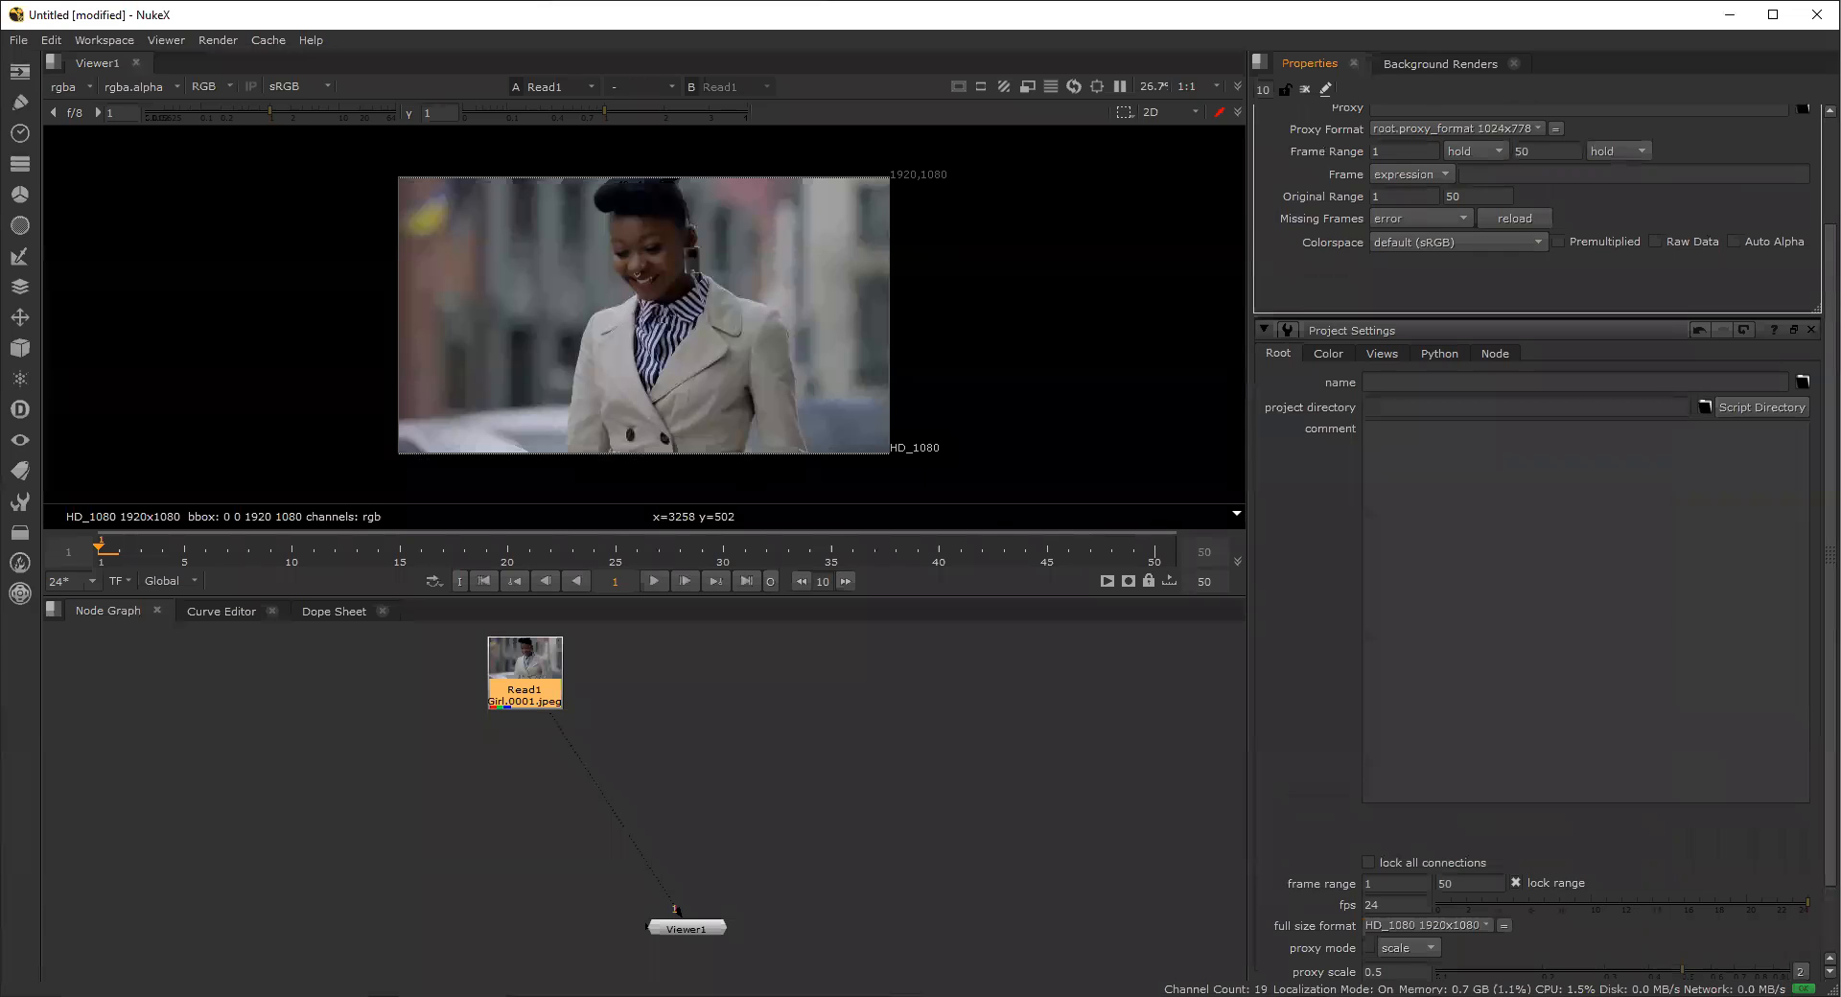
scroll(1534, 240, "up", 2)
scroll(1534, 403, "down", 1)
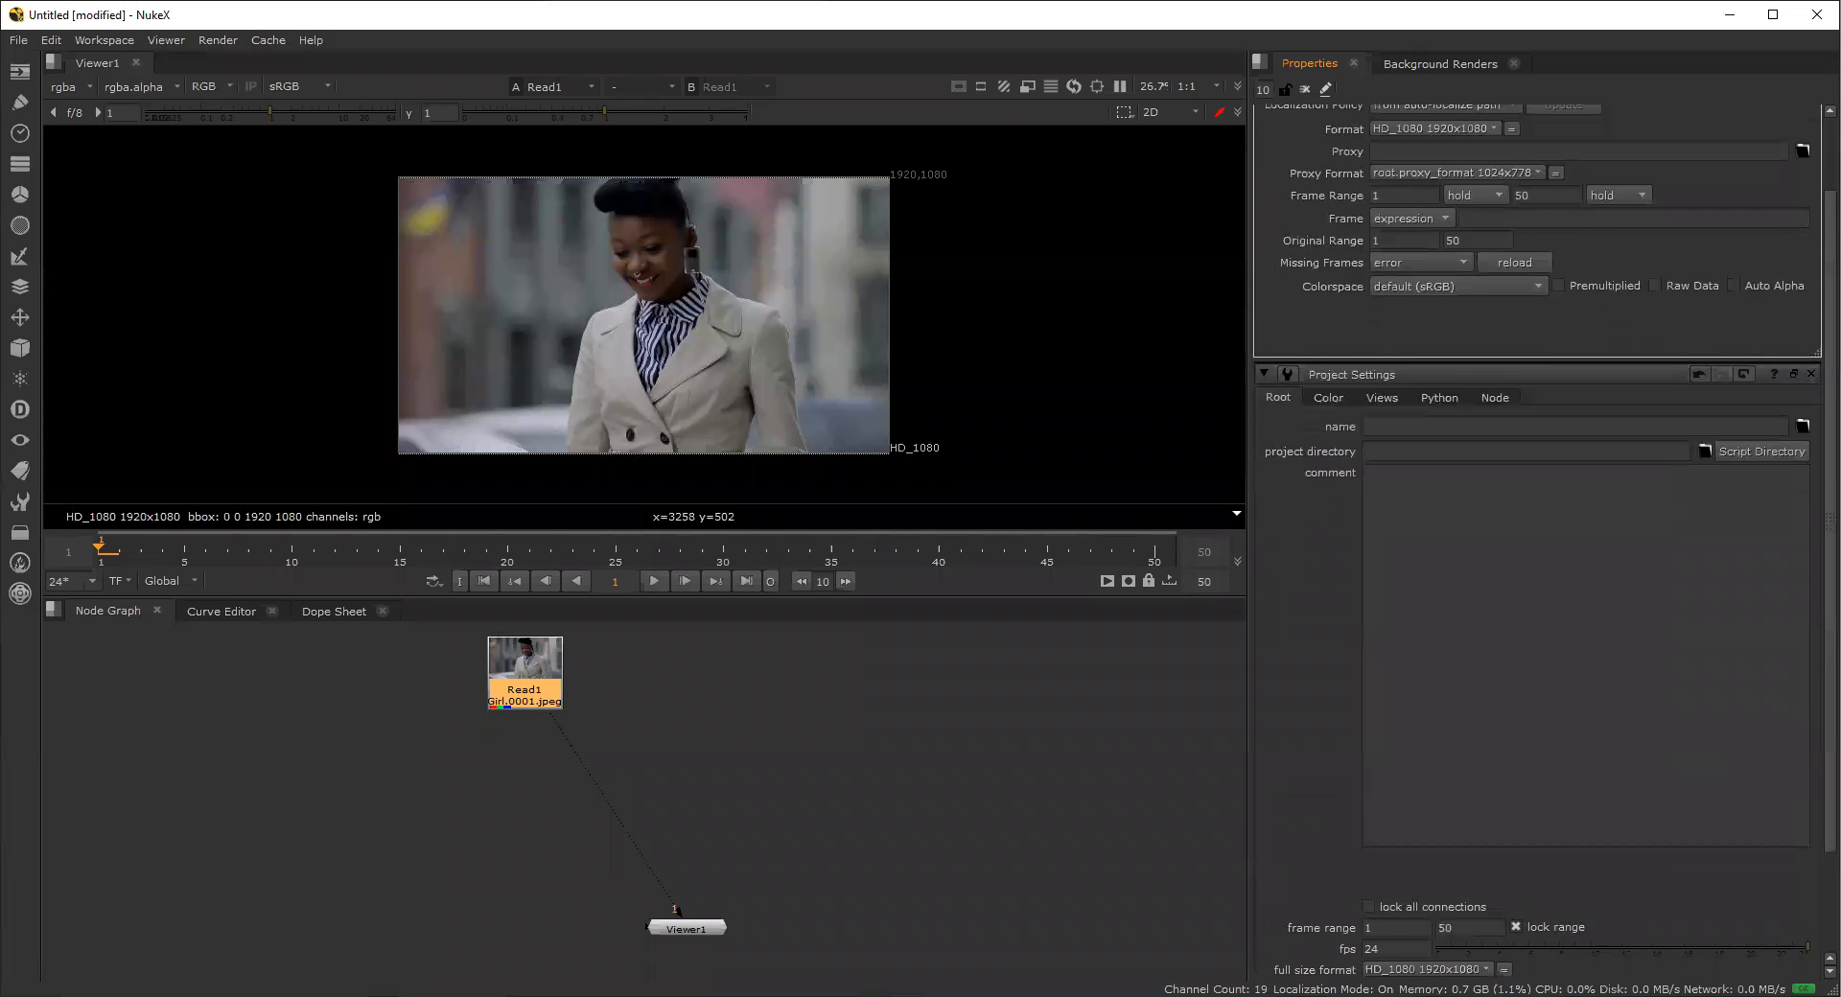
scroll(1534, 403, "up", 2)
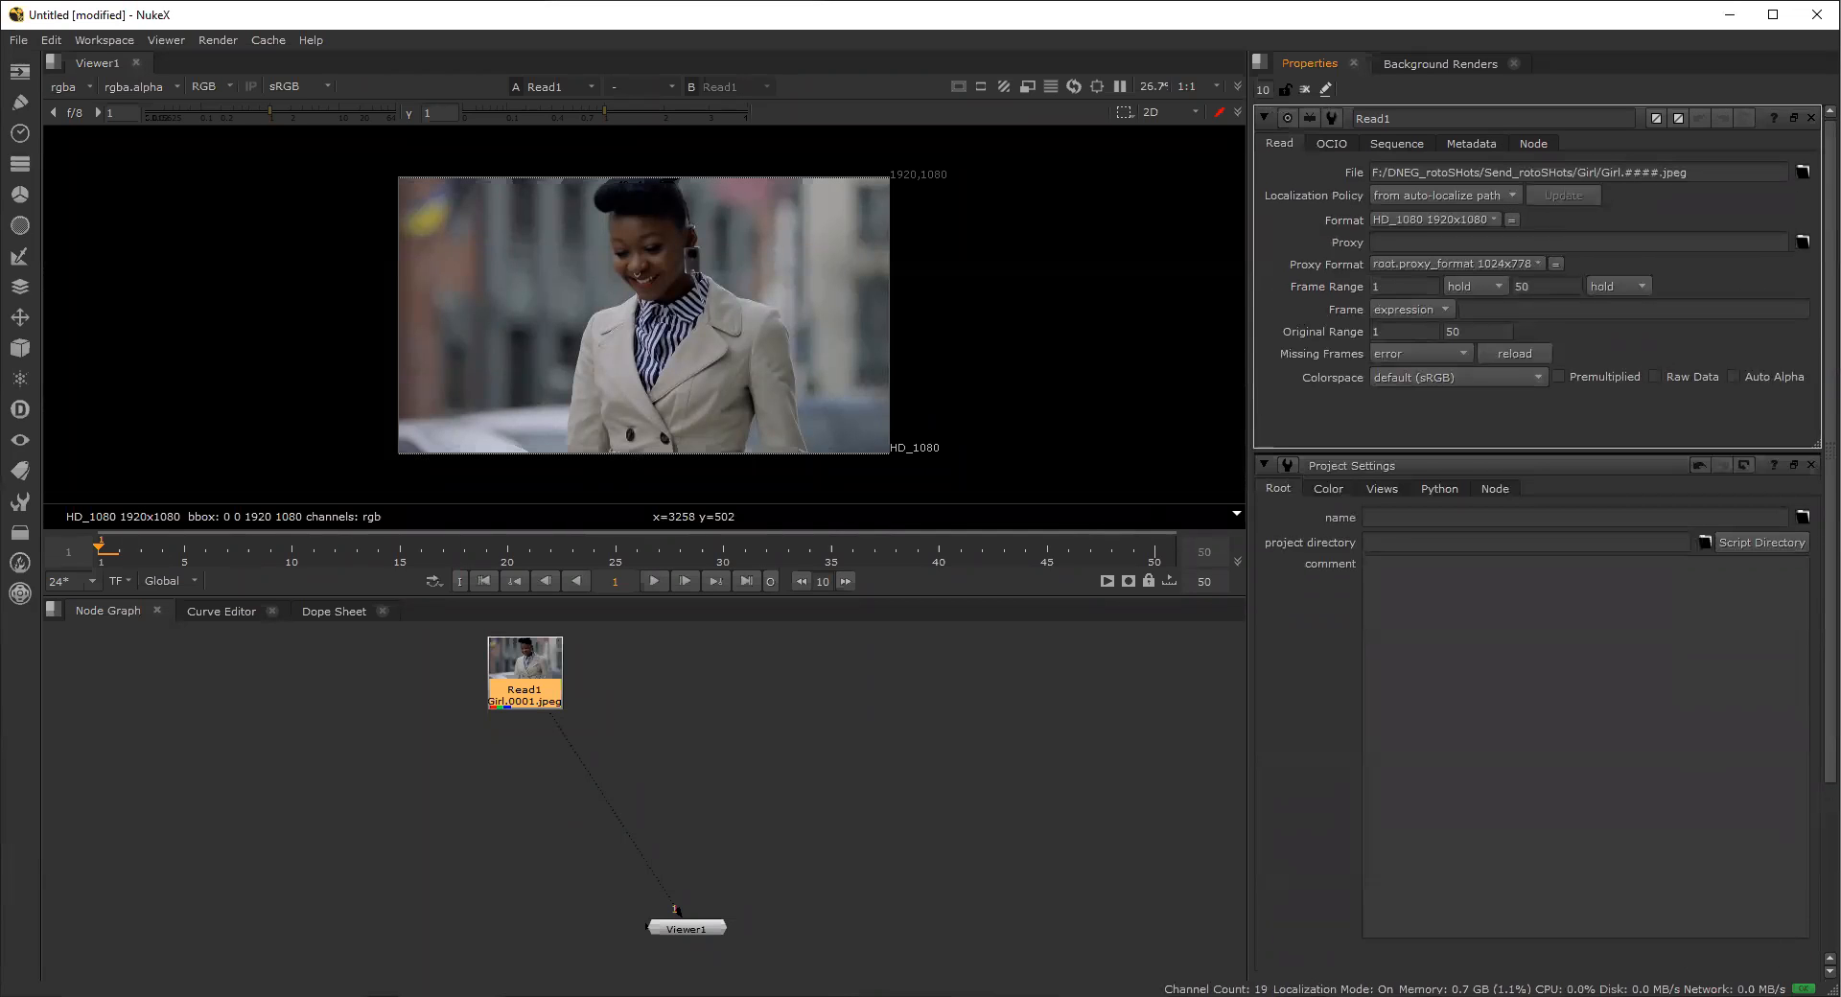
scroll(1820, 604, "down", 1)
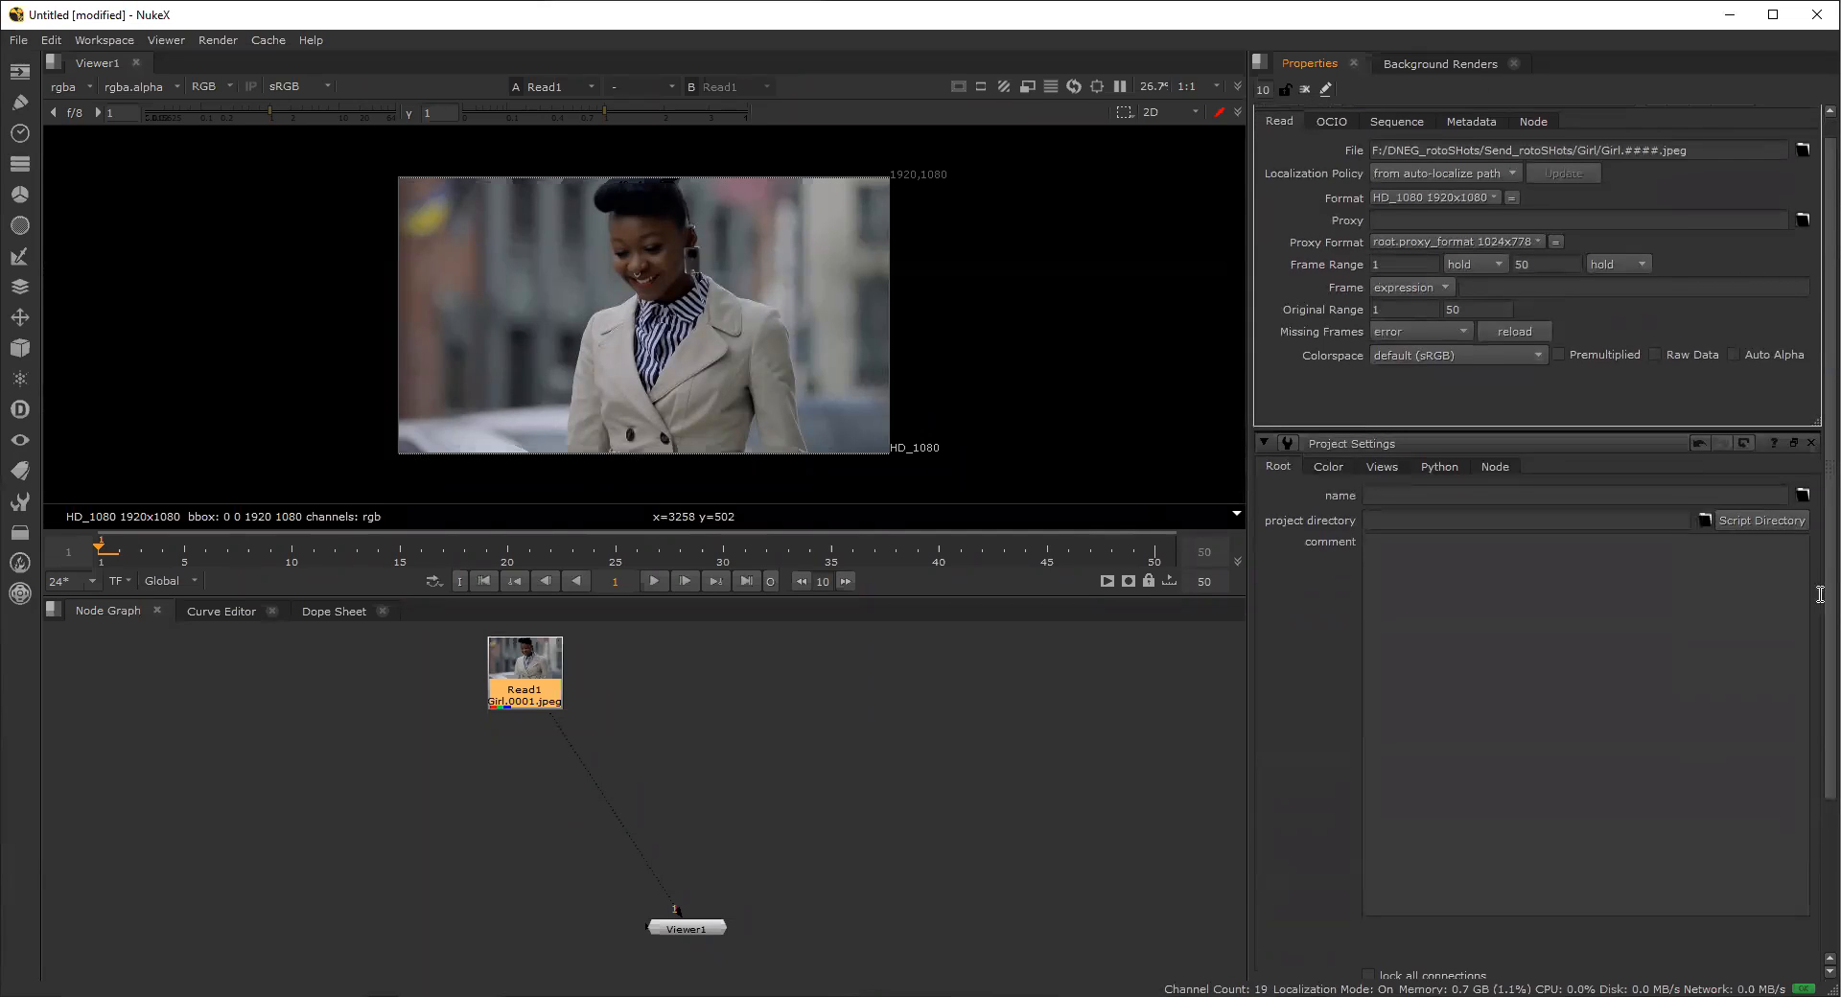
scroll(1702, 279, "up", 1)
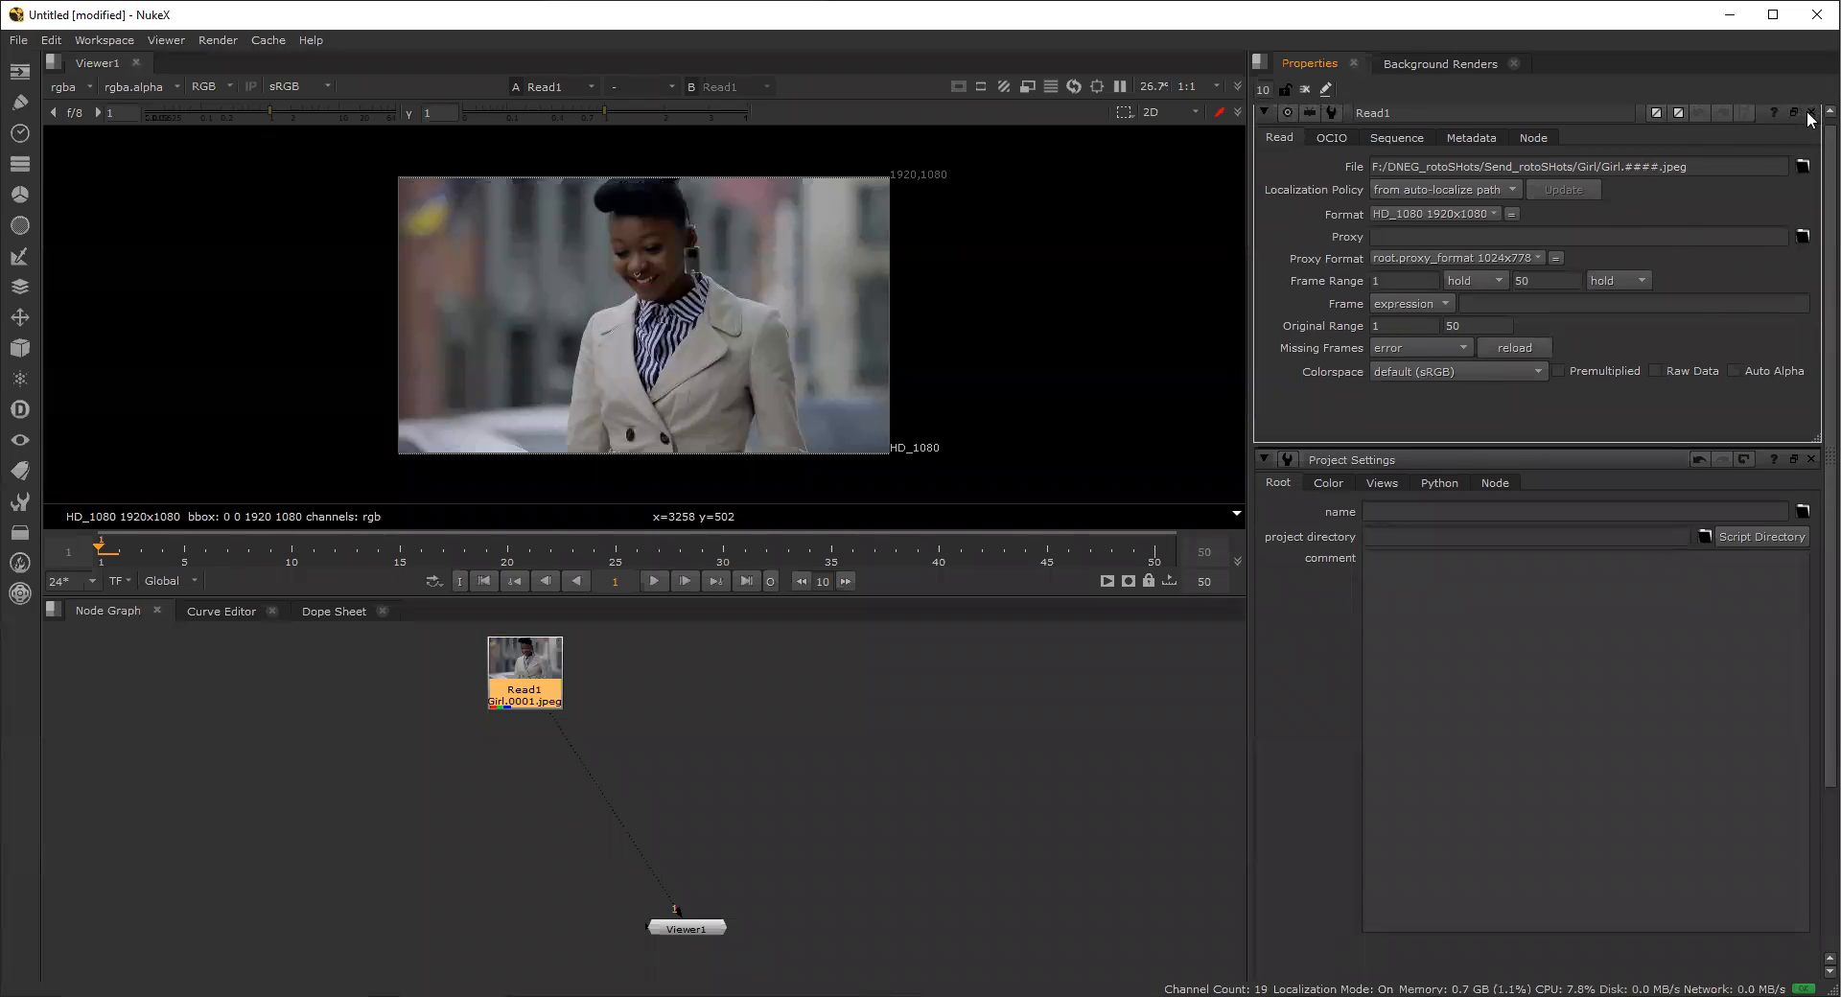
scroll(1465, 818, "down", 3)
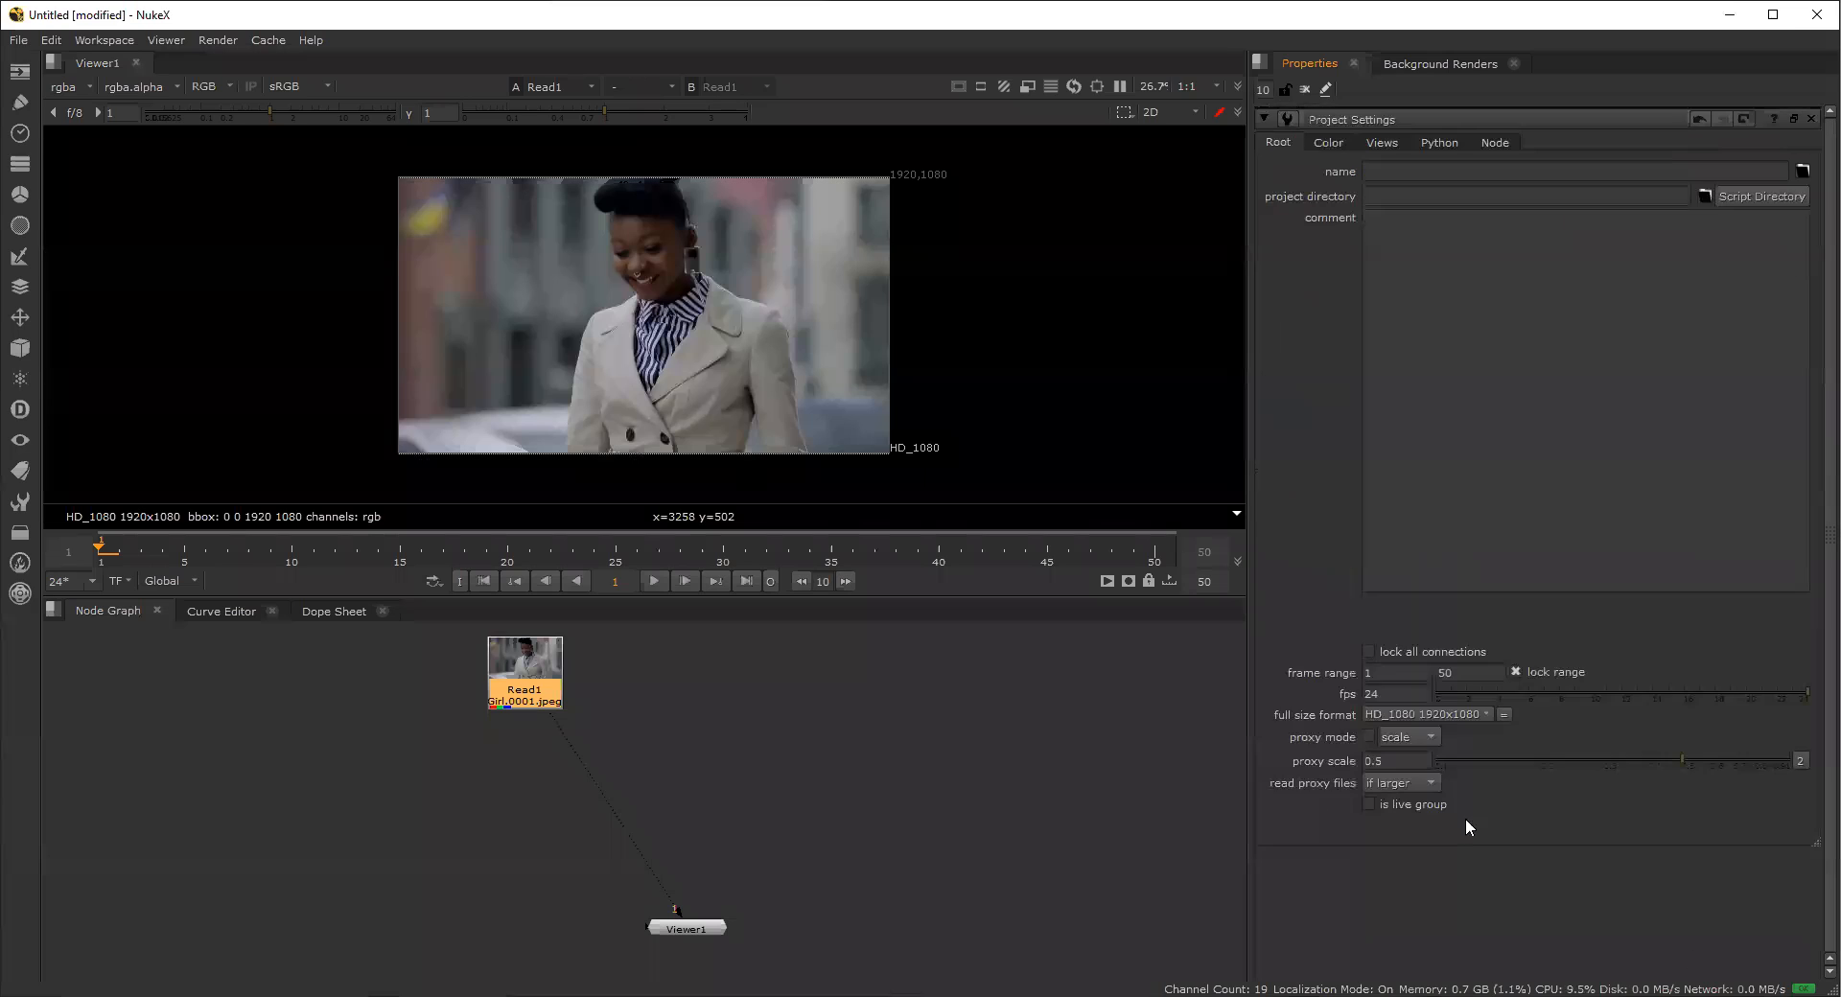
left_click(1810, 119)
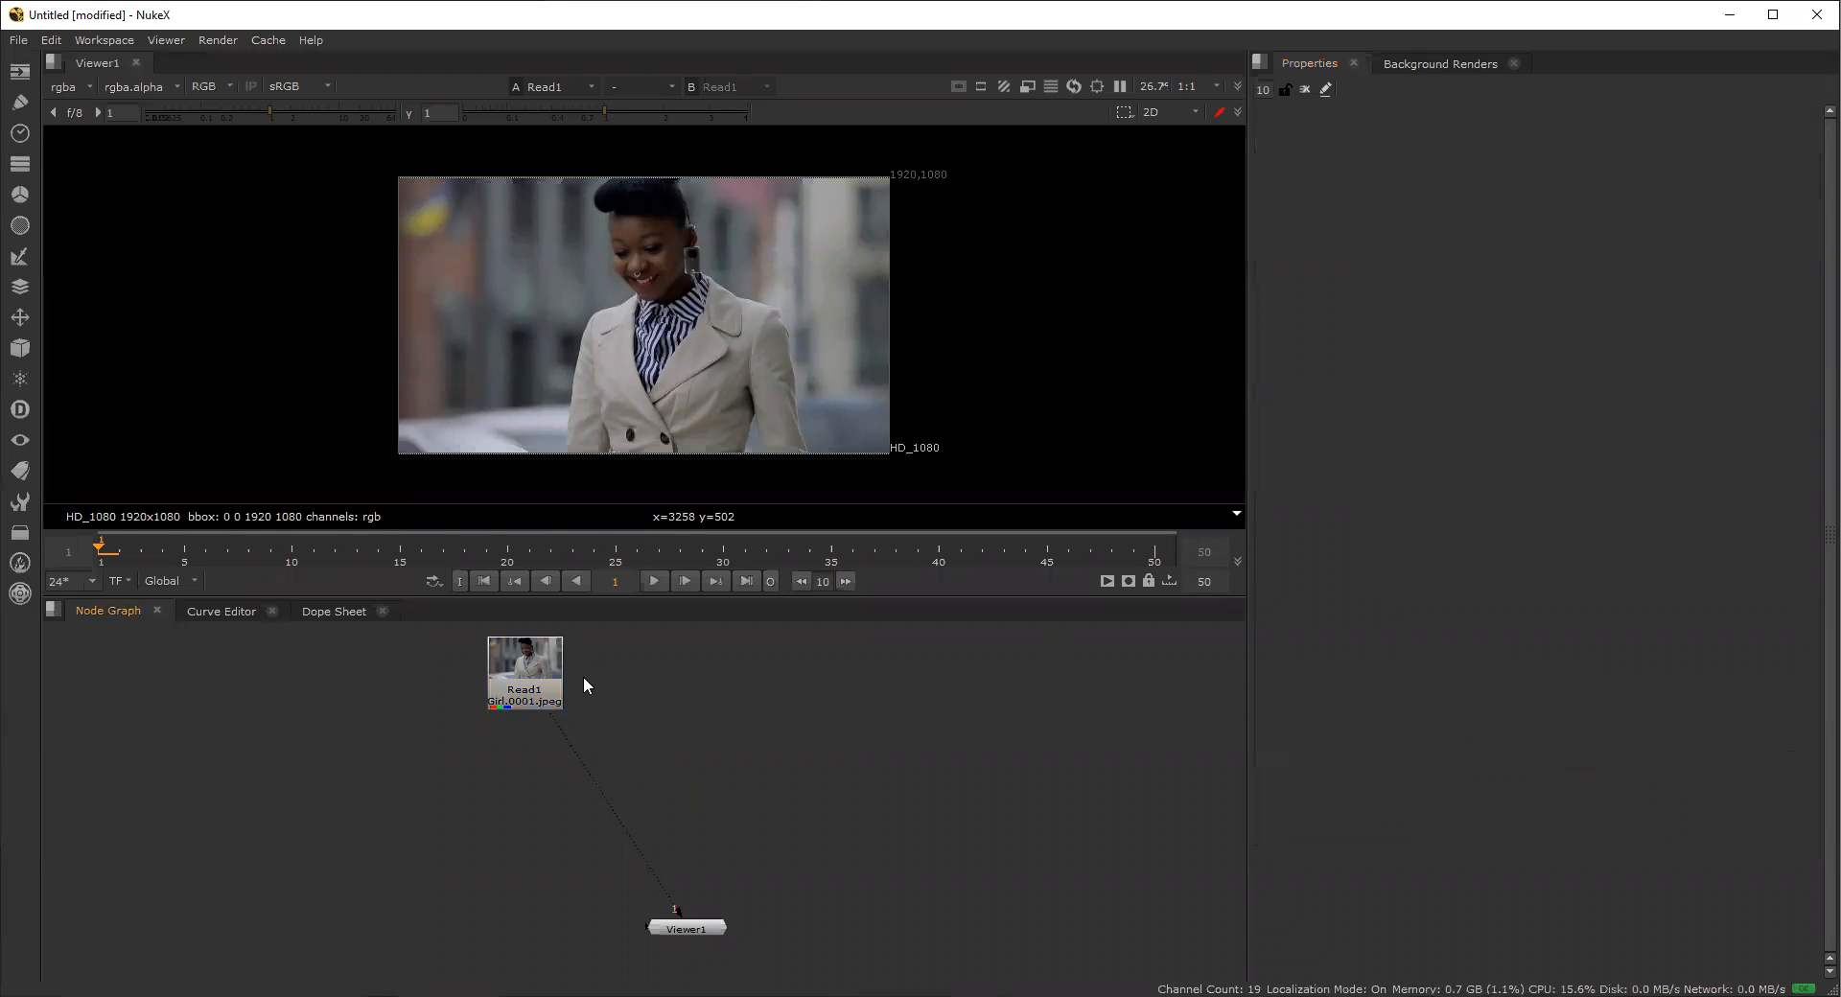
Move the Read node closer above the viewer node, and briefly reopen the project settings to check them.
left_click_drag(538, 665, 644, 673)
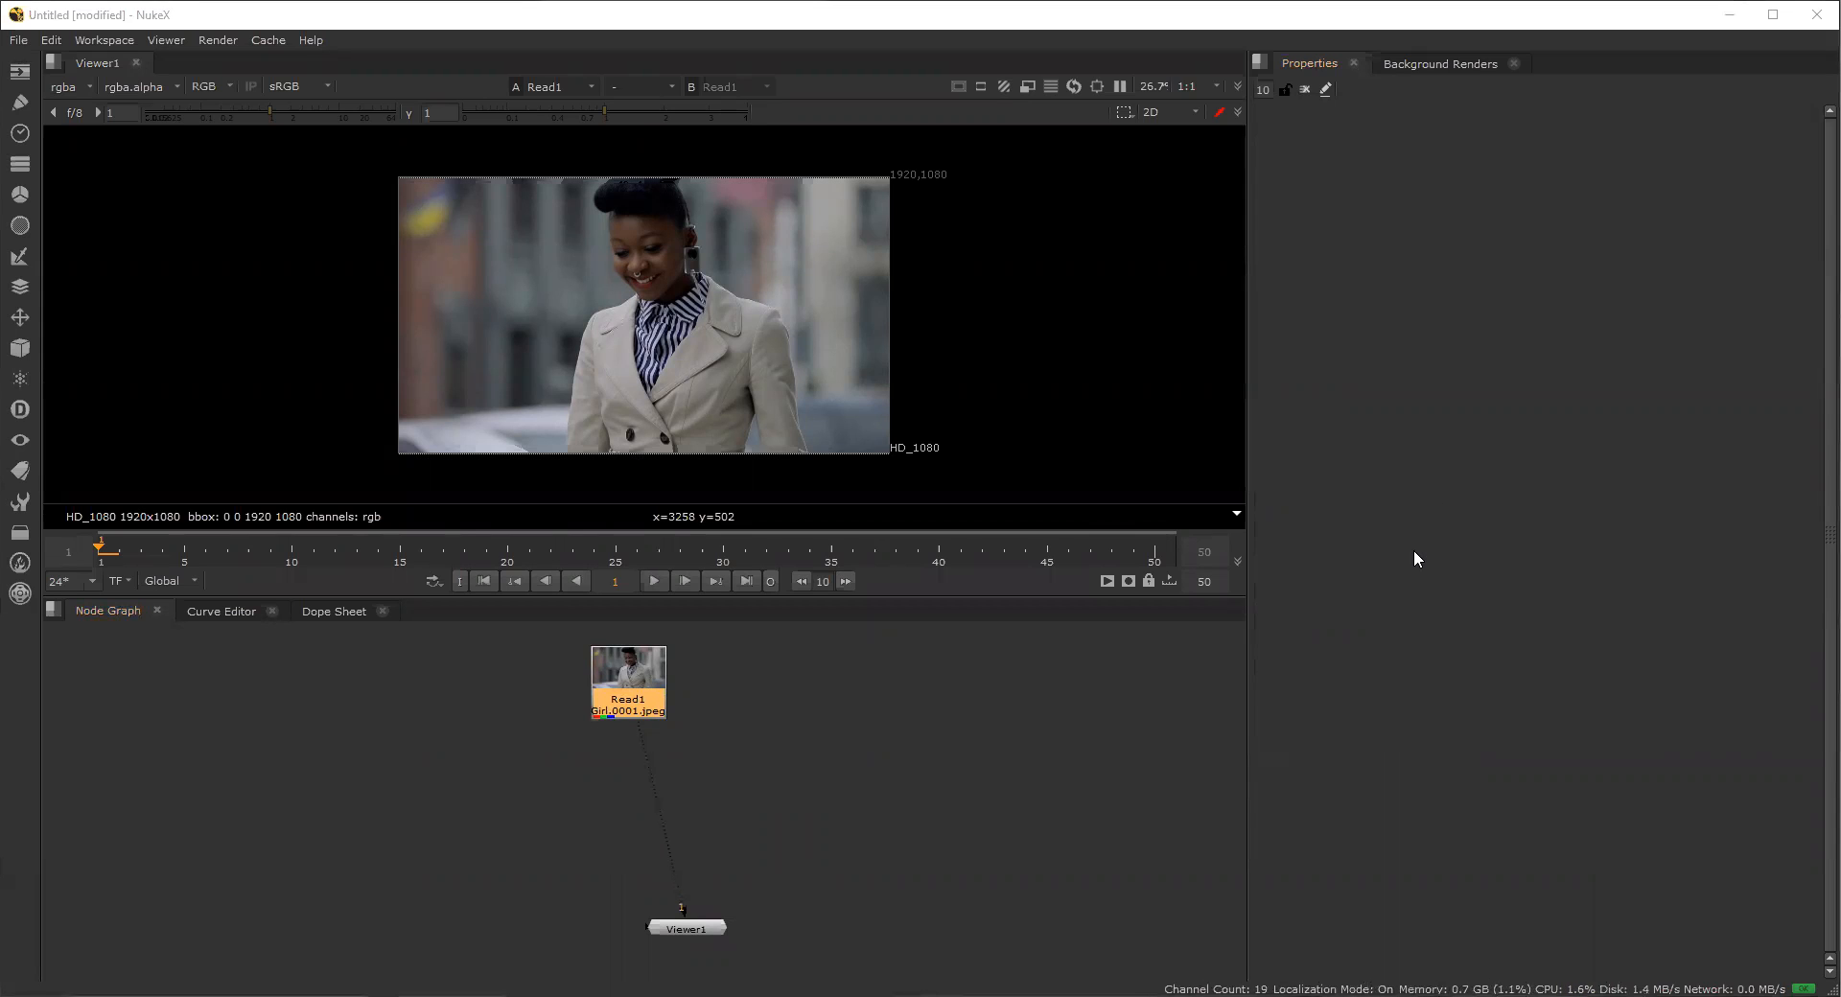
left_click(987, 744)
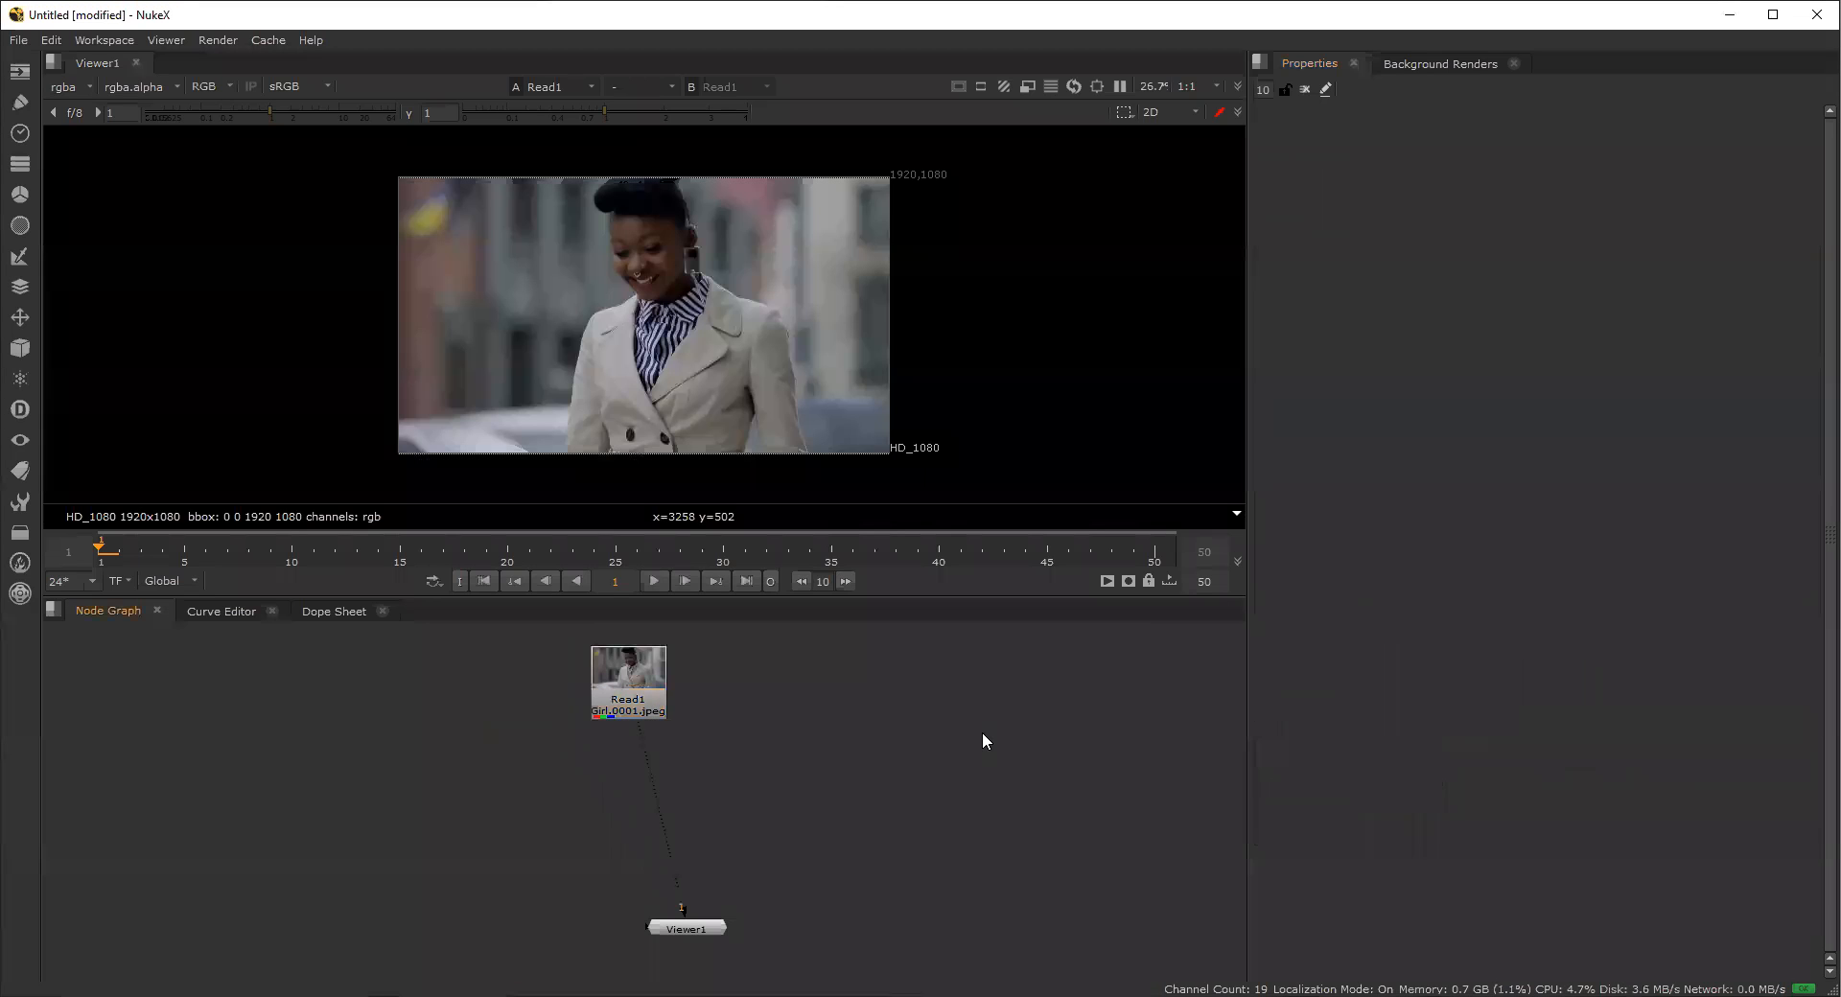
key("s")
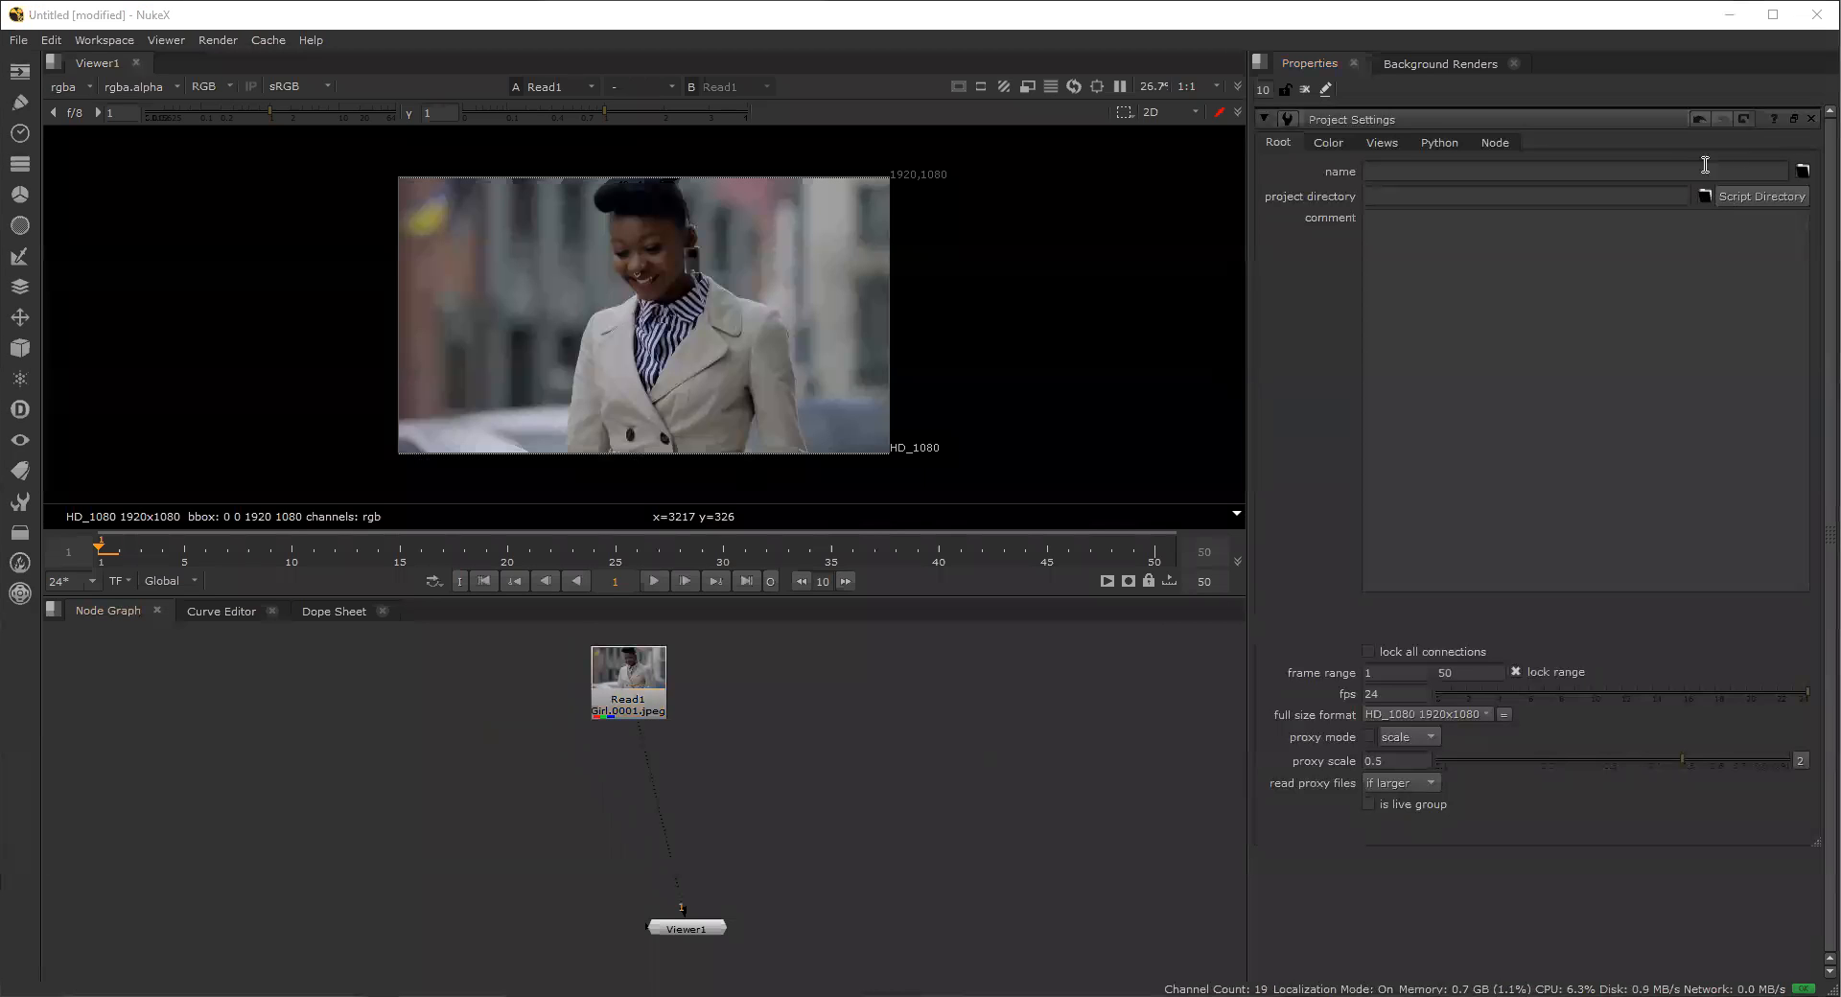
left_click(1811, 119)
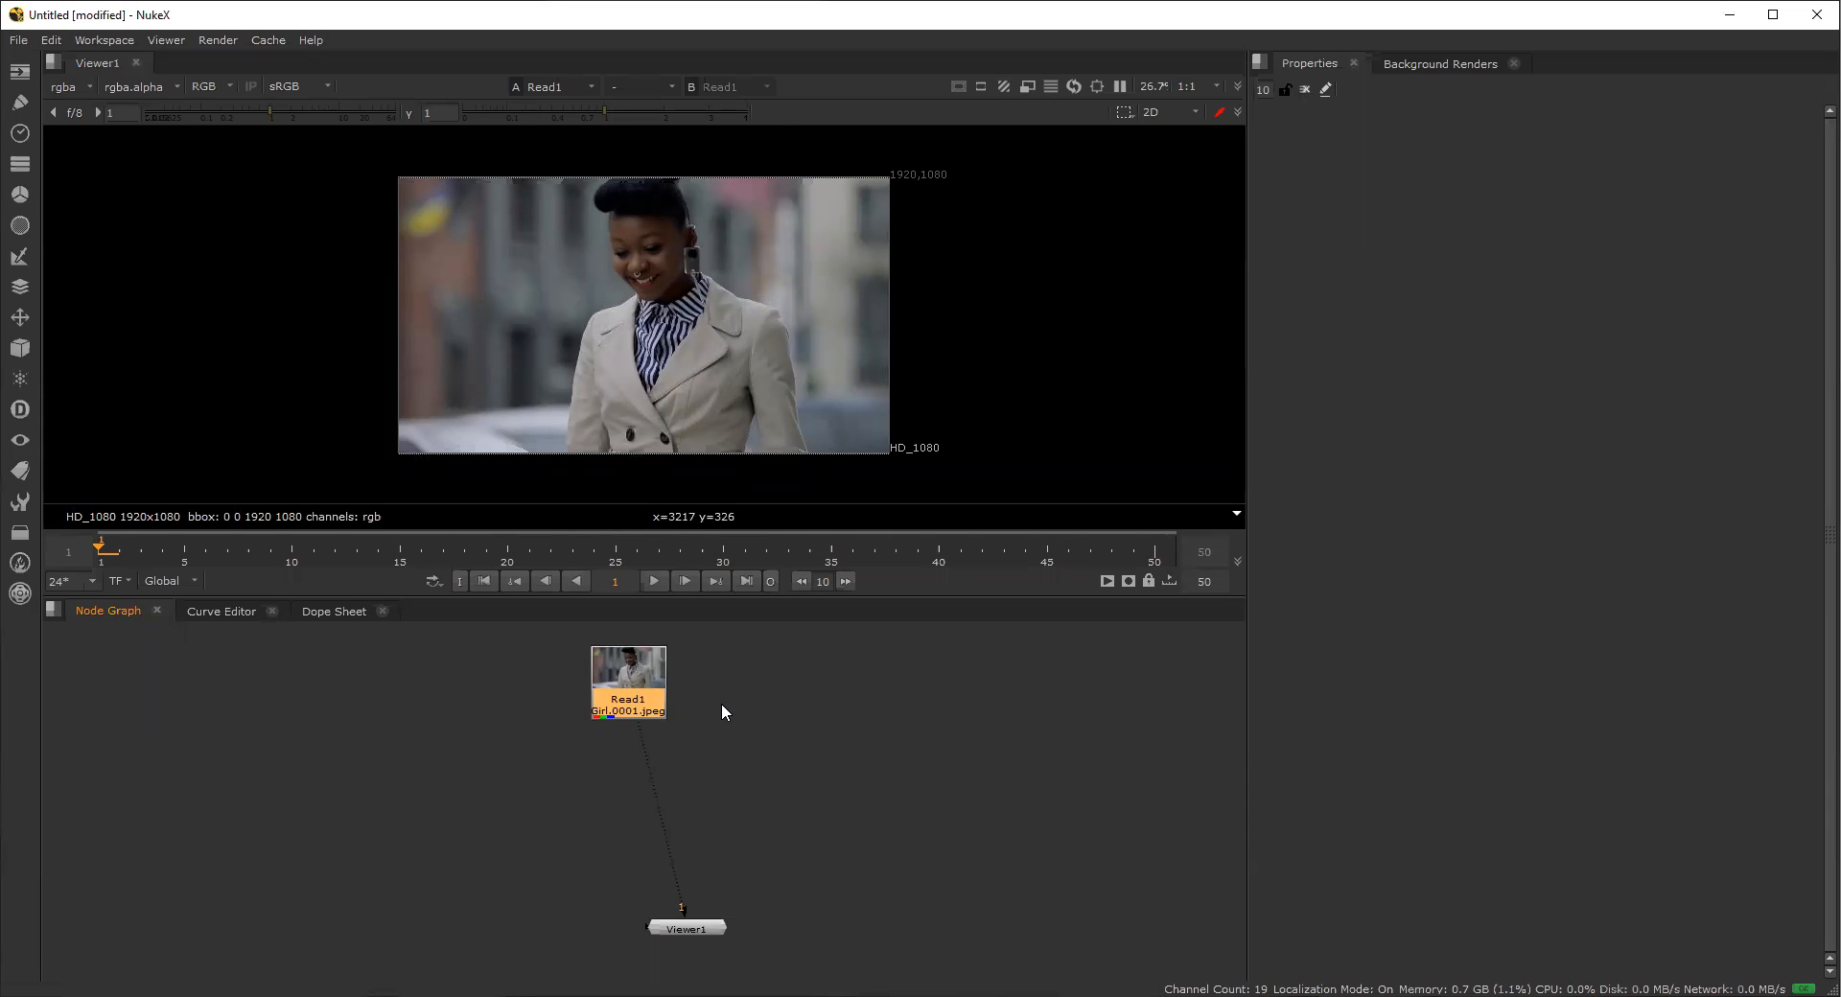
Add a Roto node after the Read node and delete it again.
key("o")
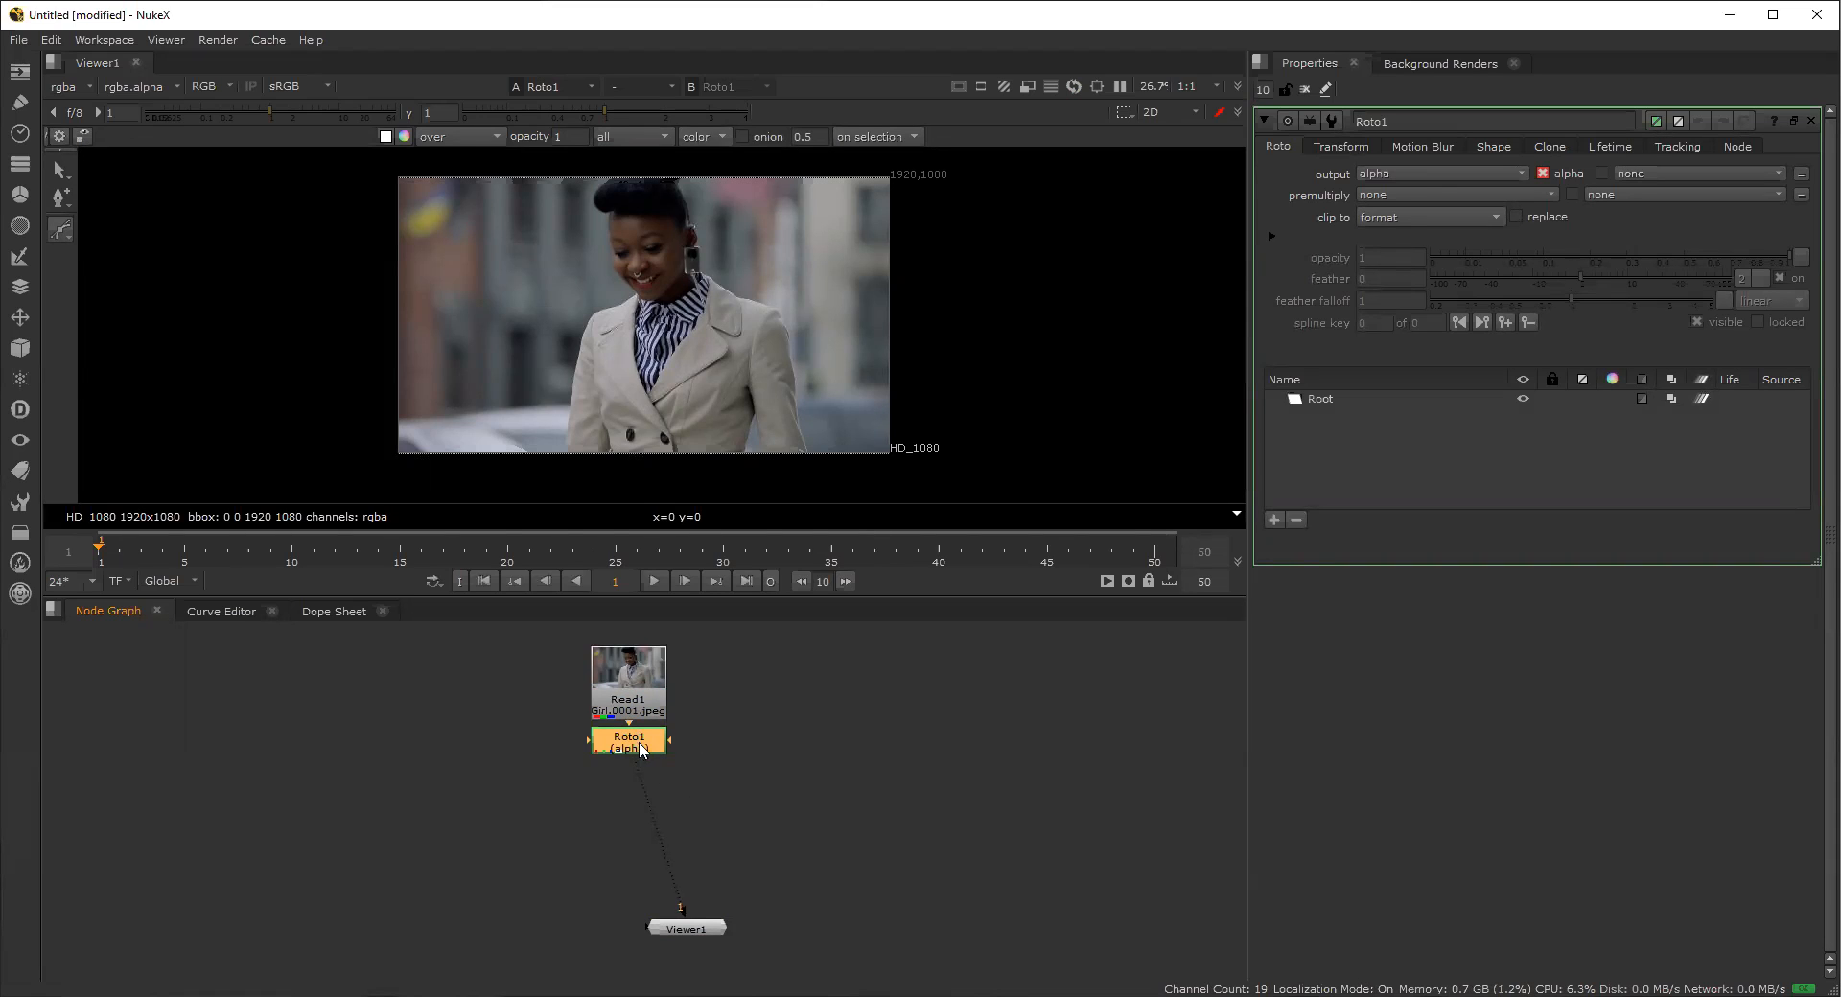
key("Delete")
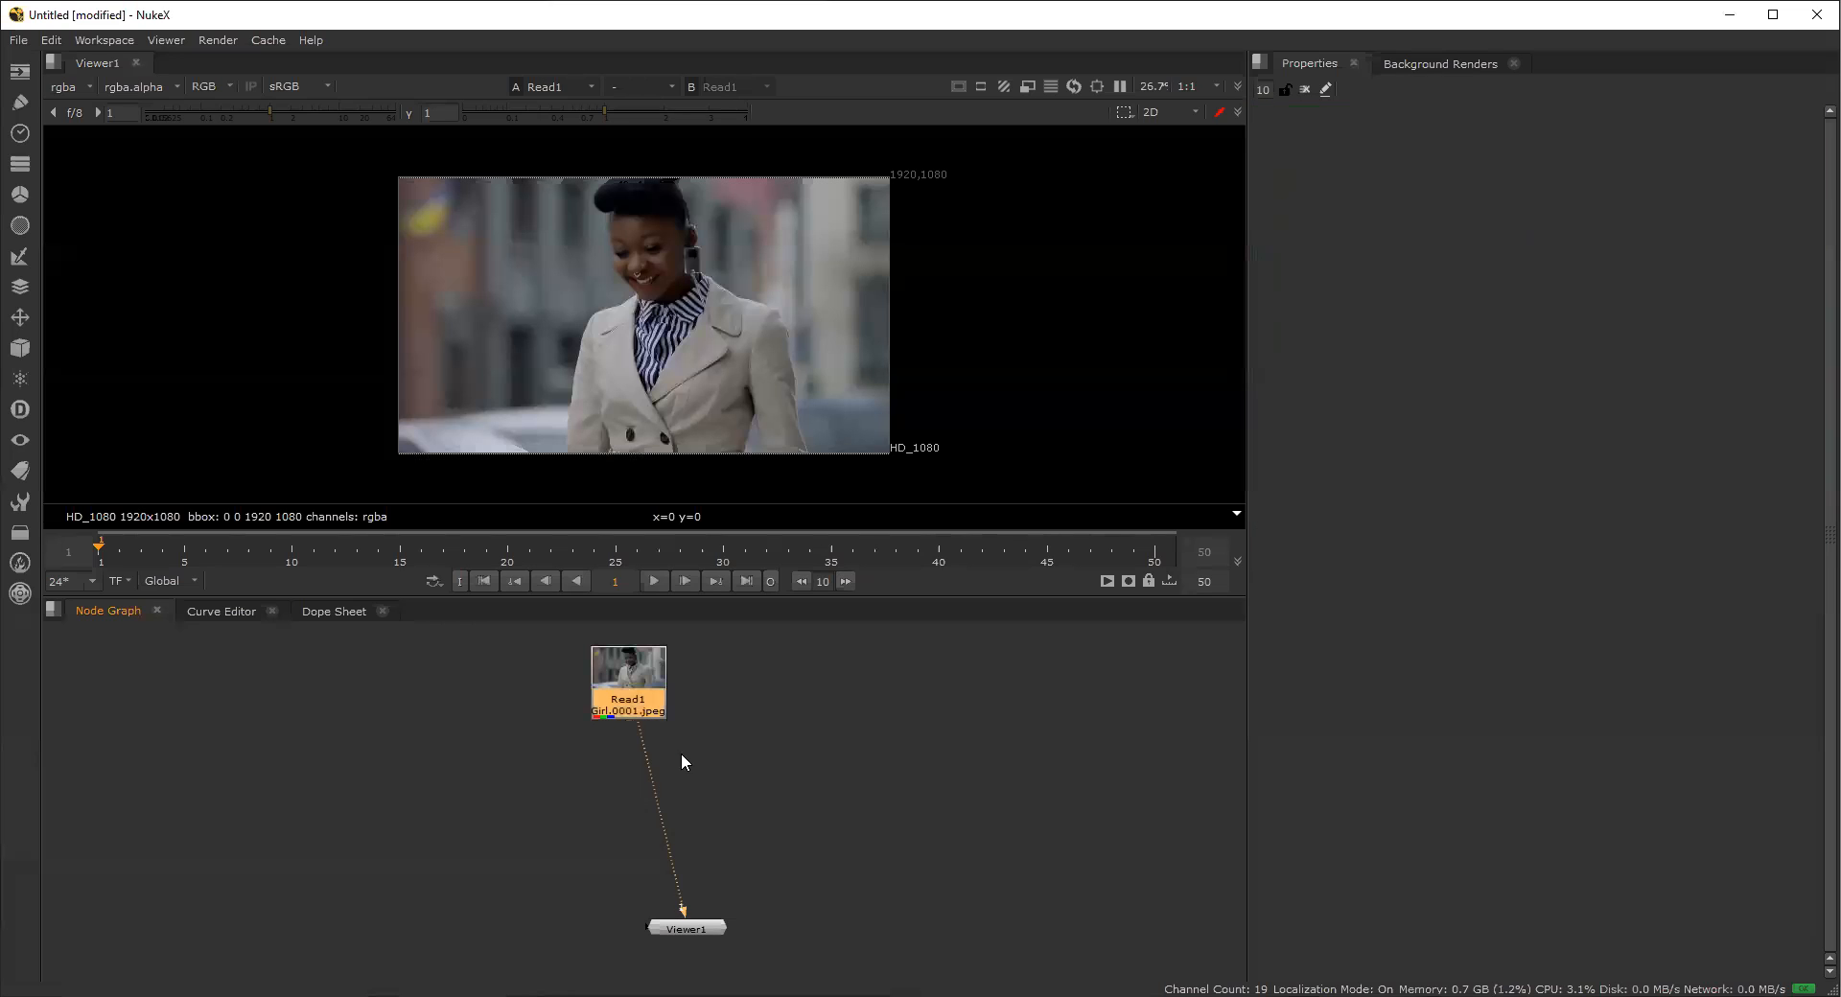
Hide and restore the preview of the Girl.####.jpeg sequence while choosing a file to read, and cancel the import.
key("r")
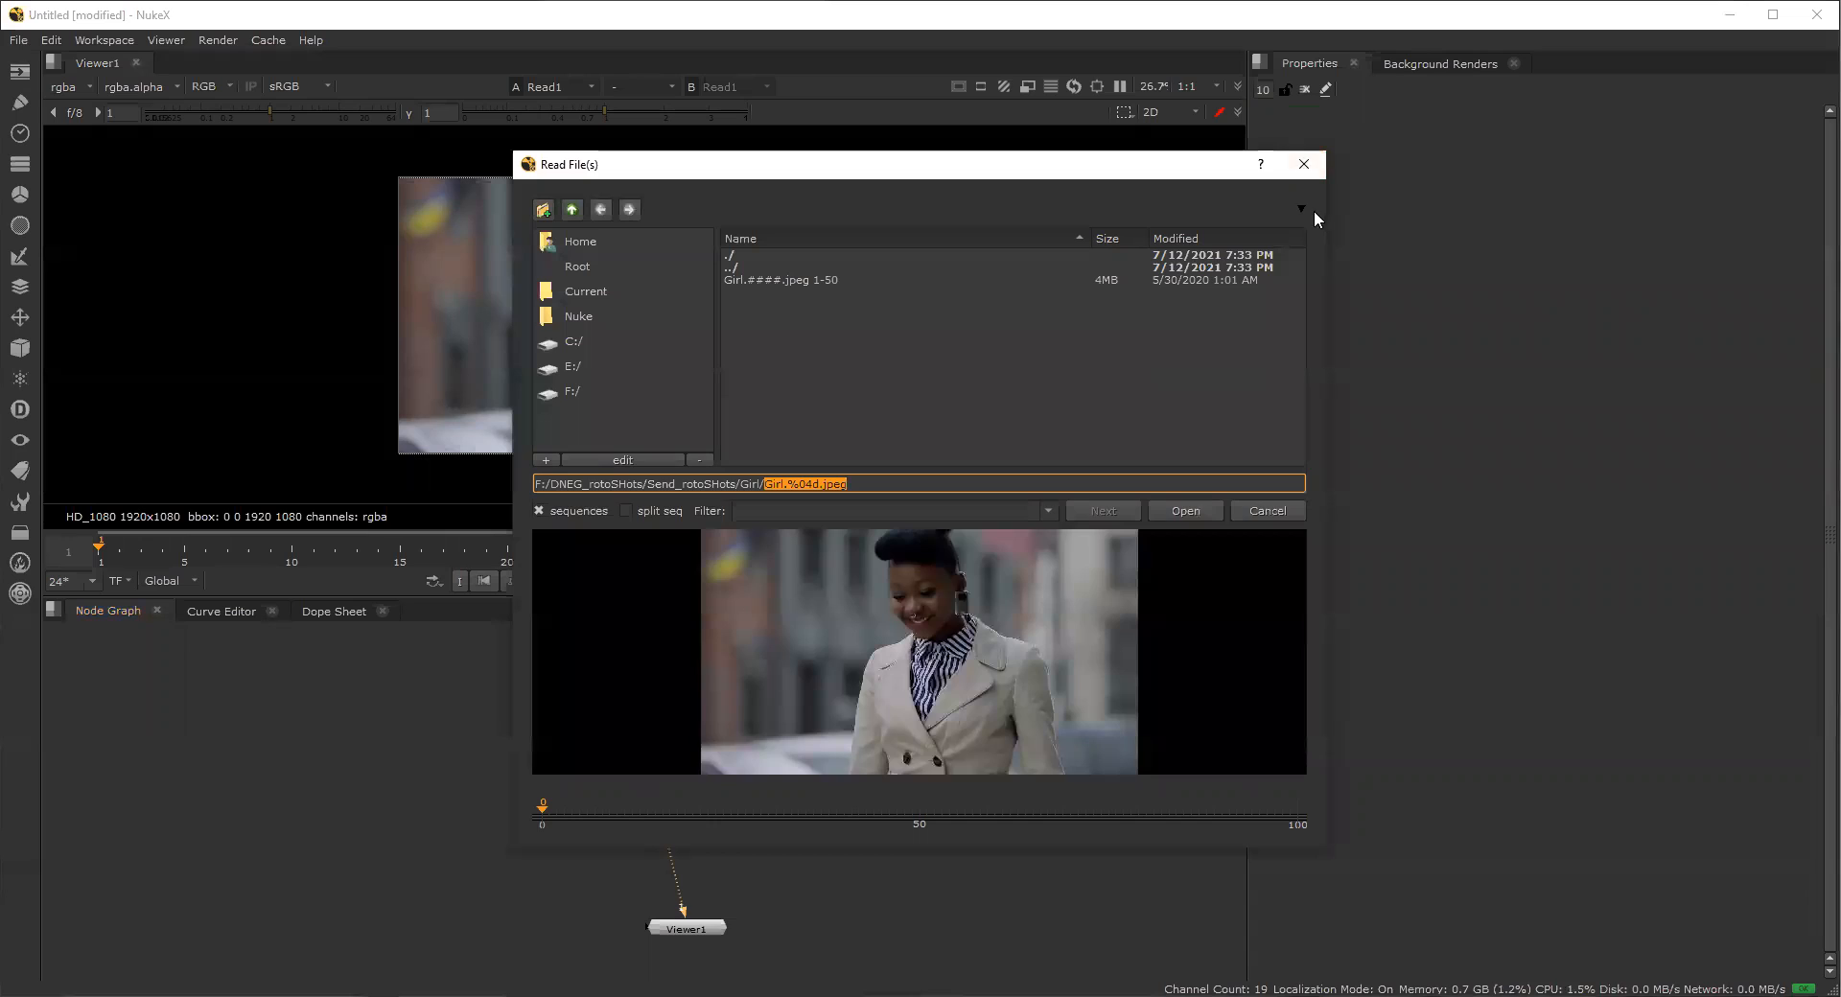
left_click(1300, 208)
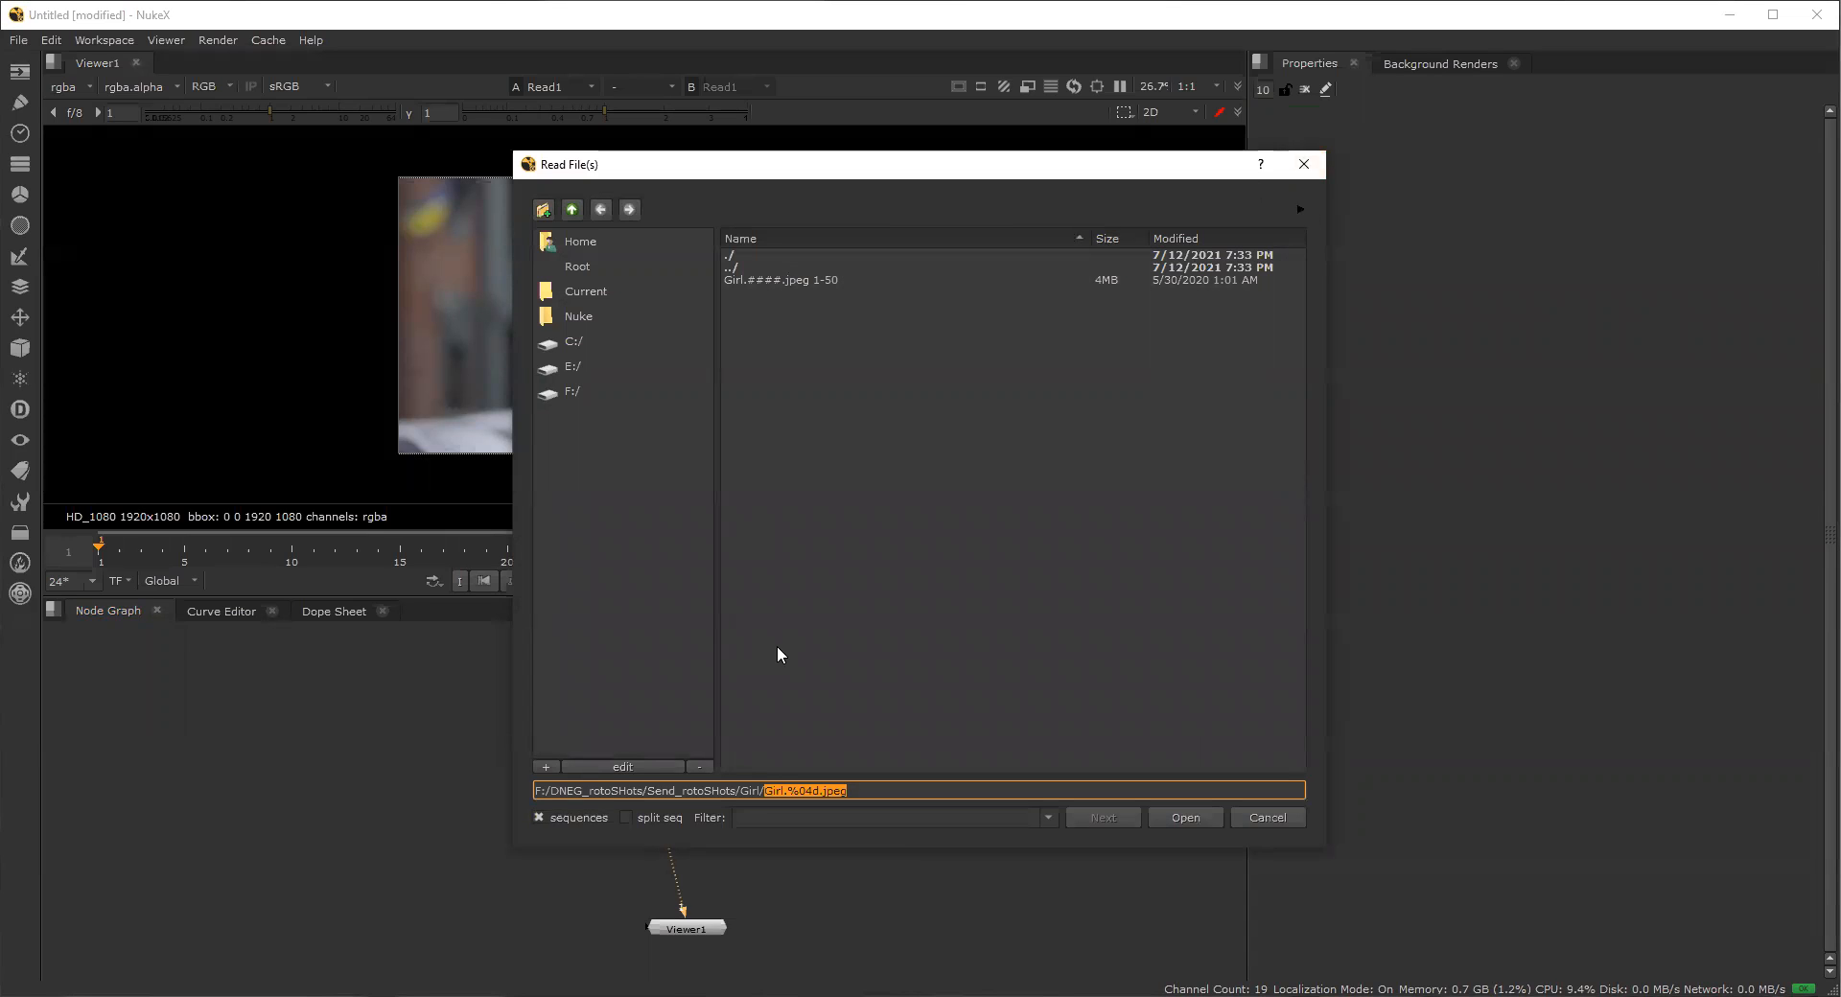
left_click(883, 631)
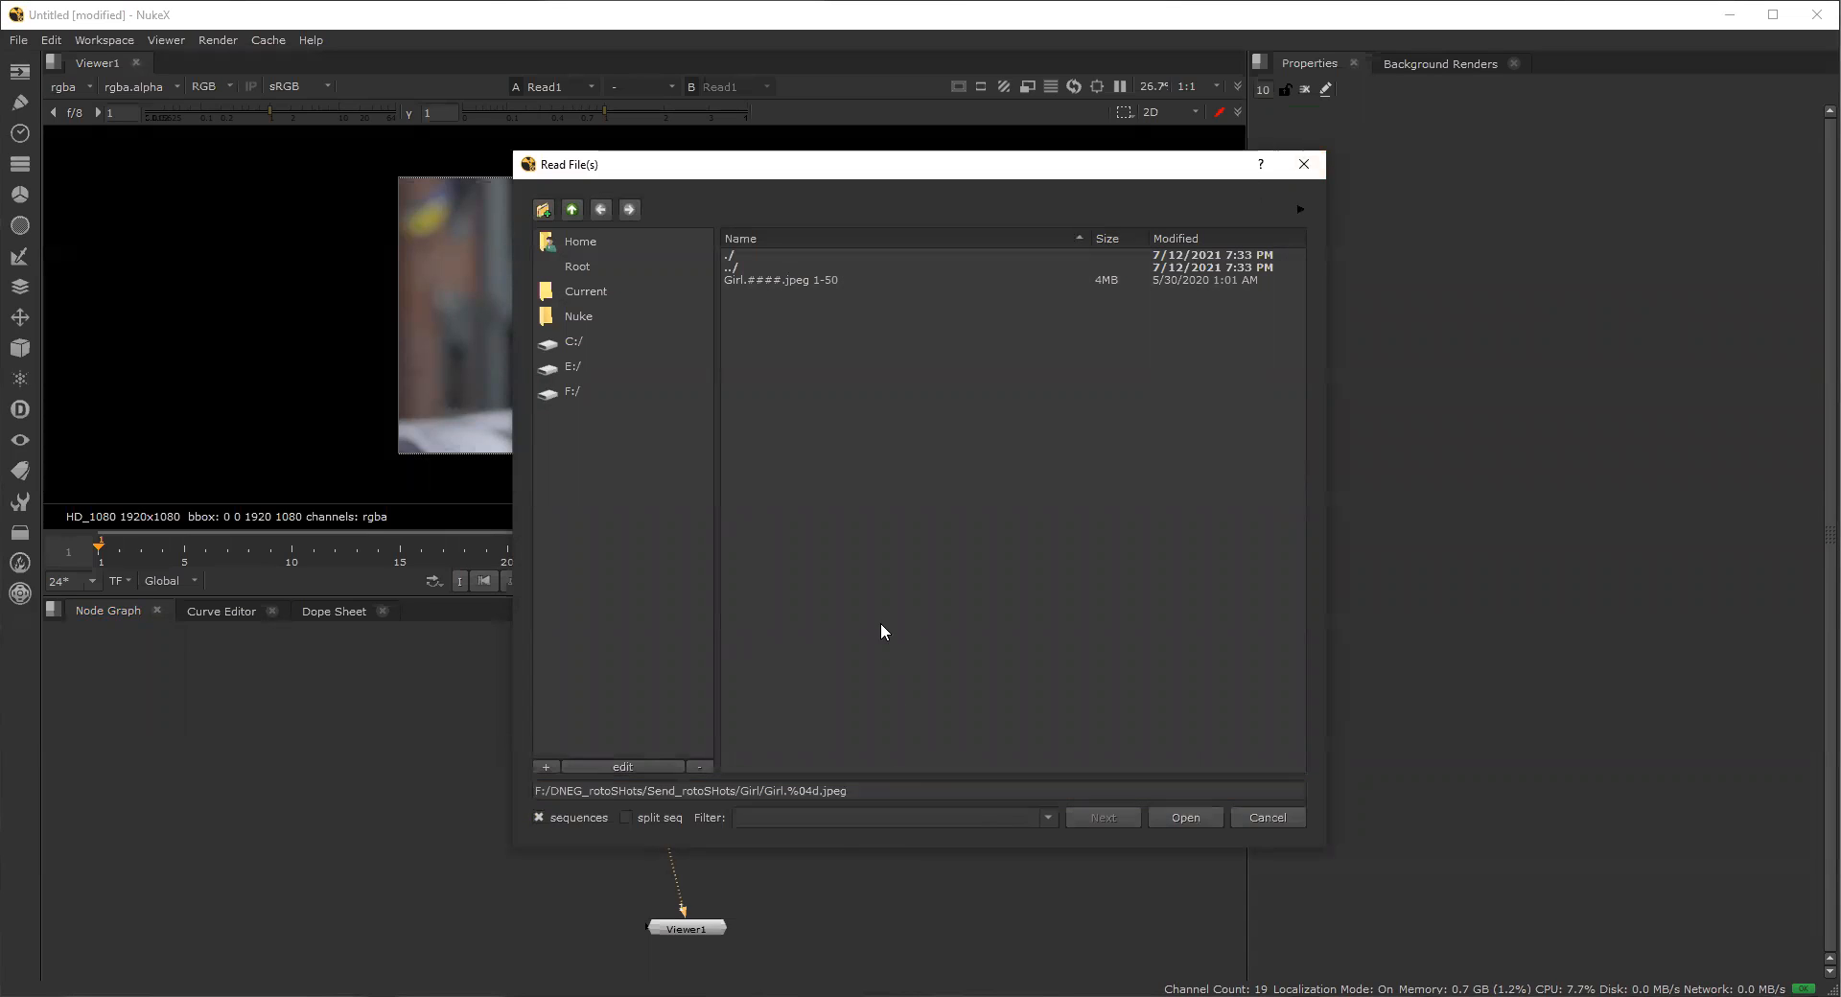
left_click(752, 278)
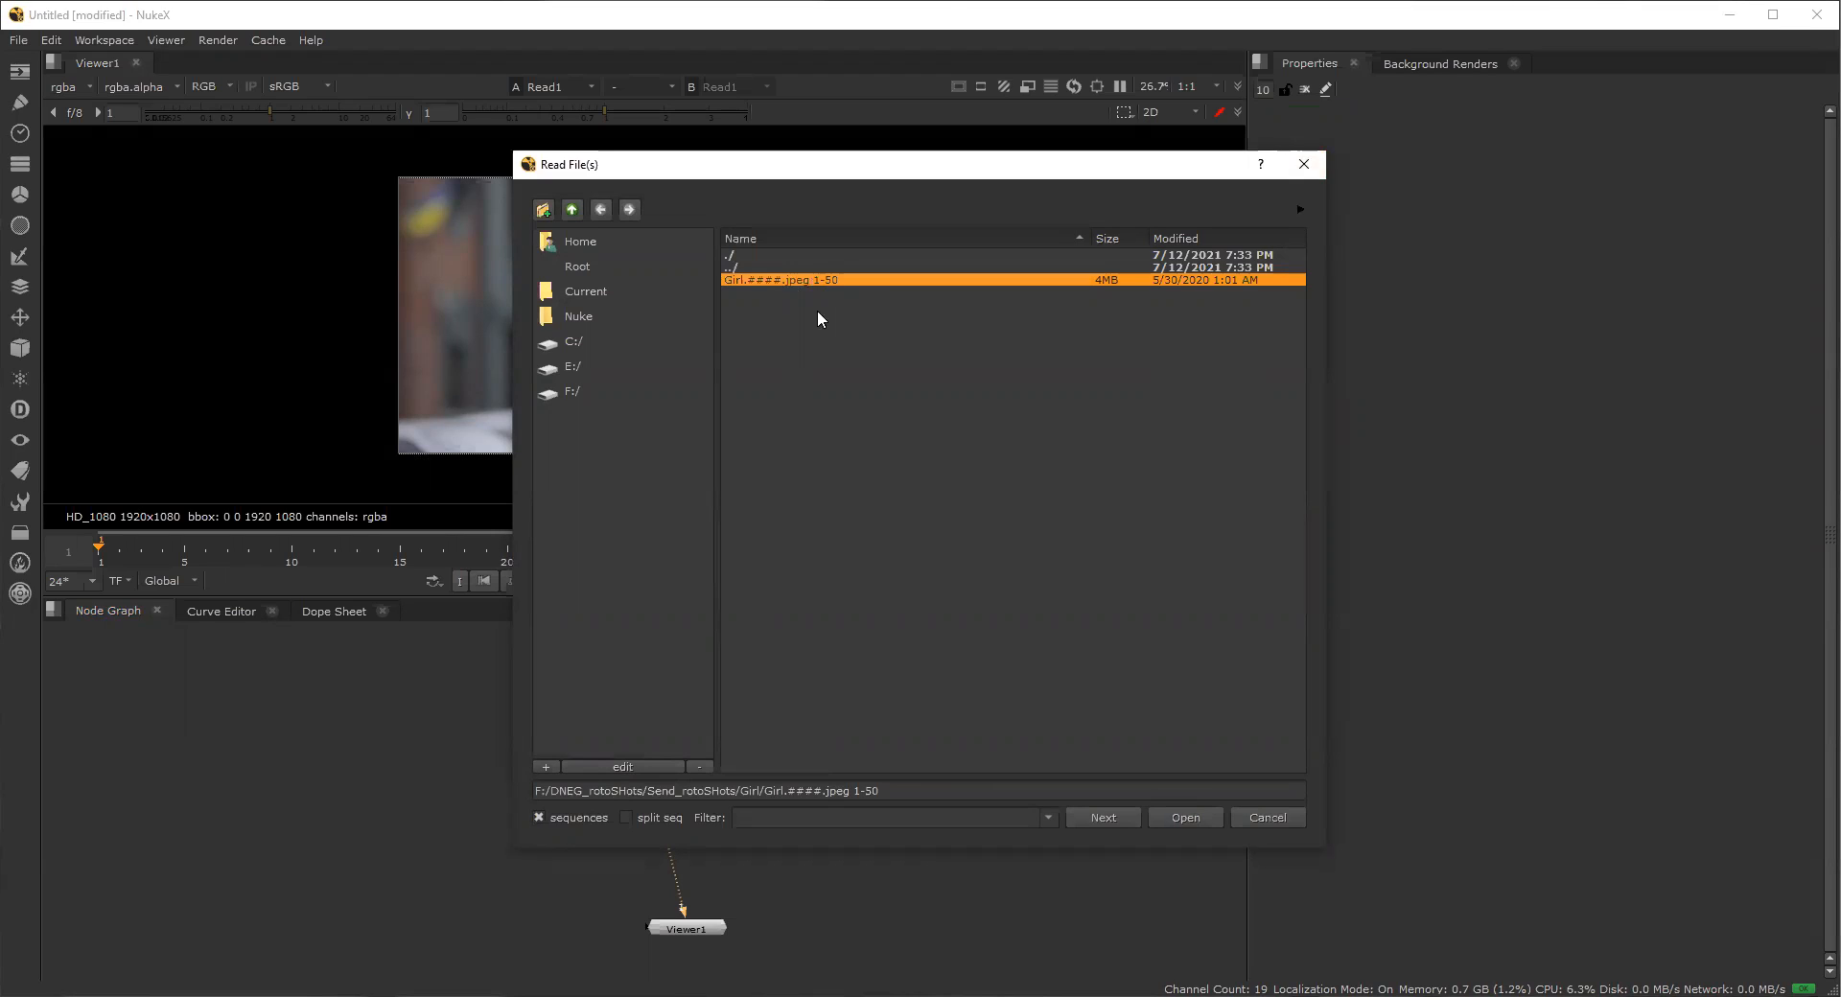
left_click(1301, 209)
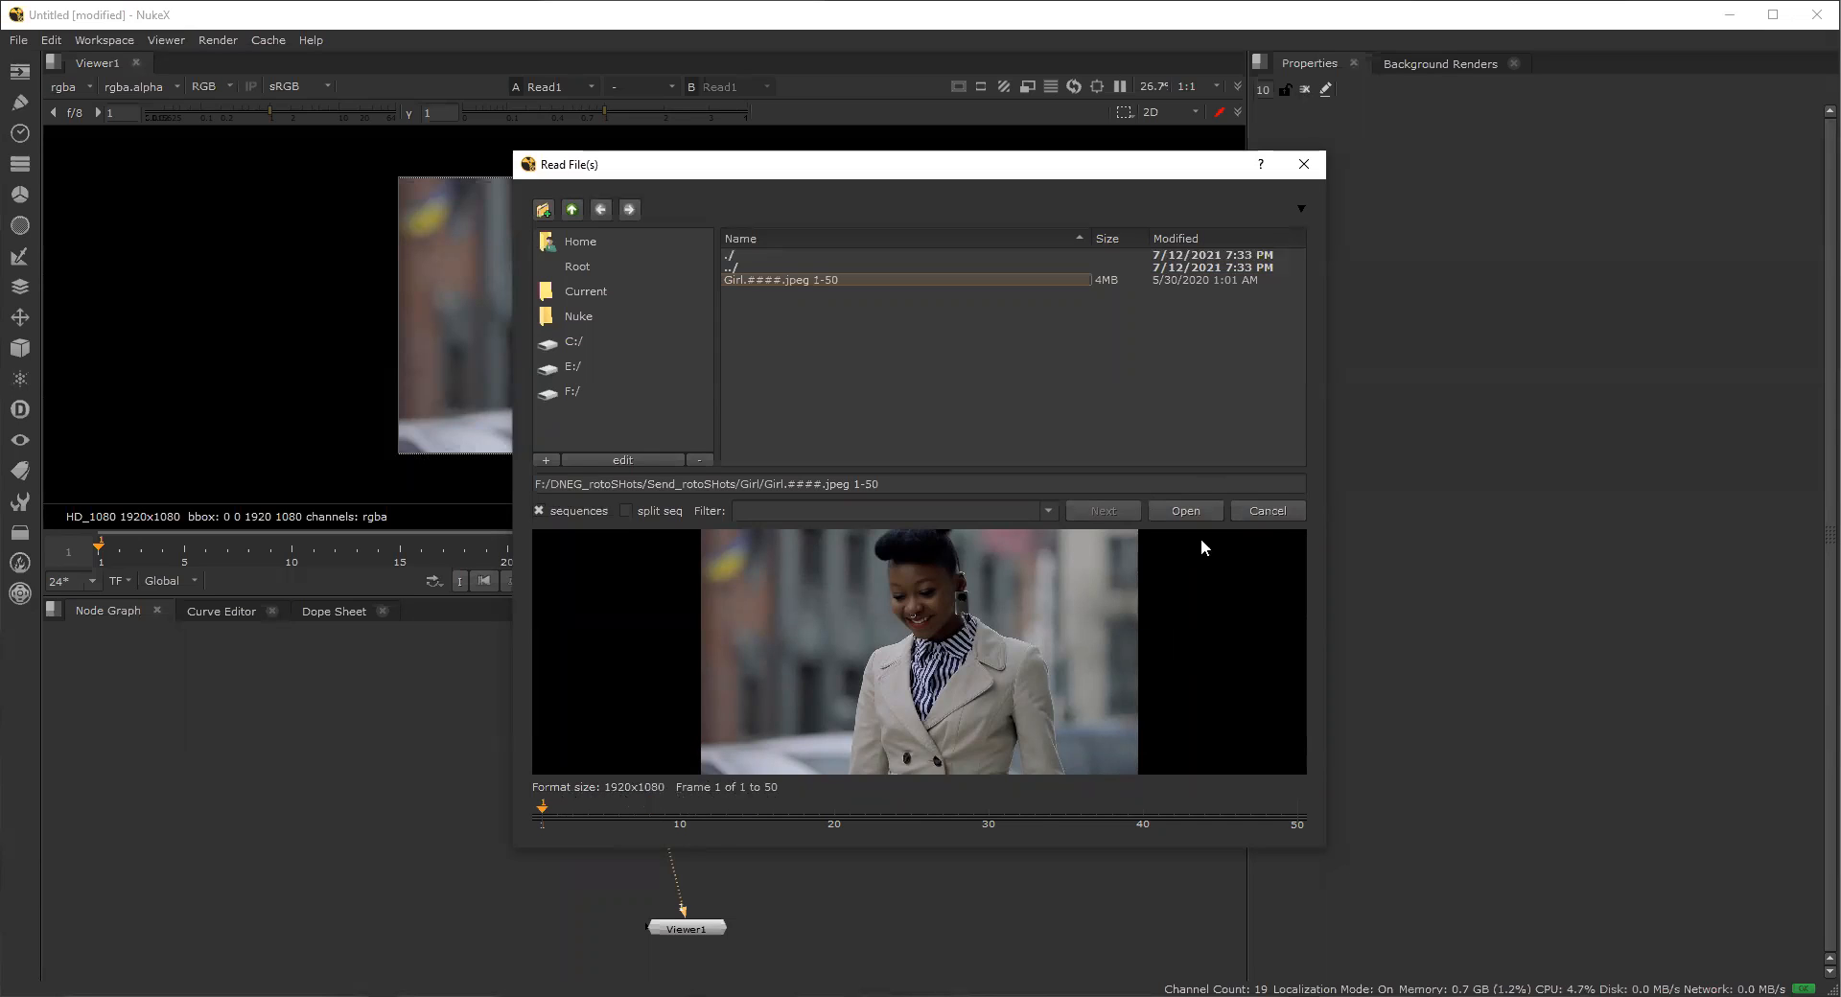
left_click(1272, 513)
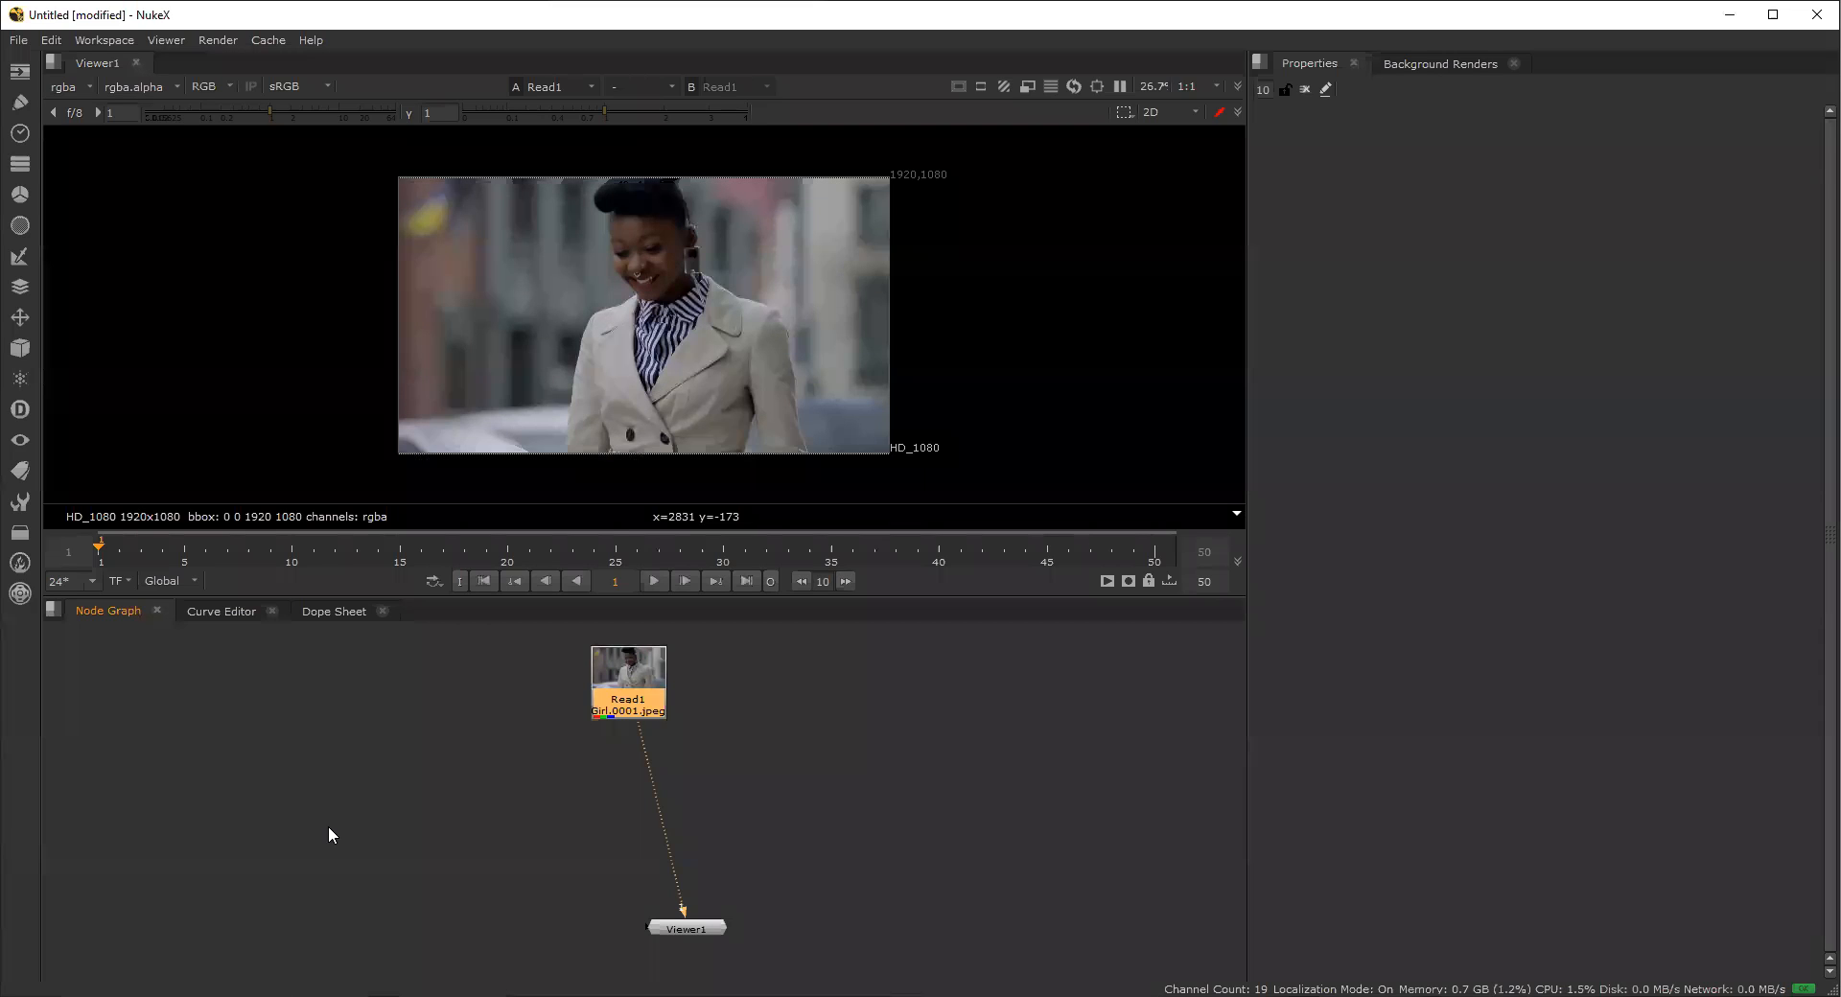
Attach a Roto node to the Read node by searching the node list for "rot".
left_click(674, 706)
left_click(646, 709)
key("Tab")
type("rot")
key("Down")
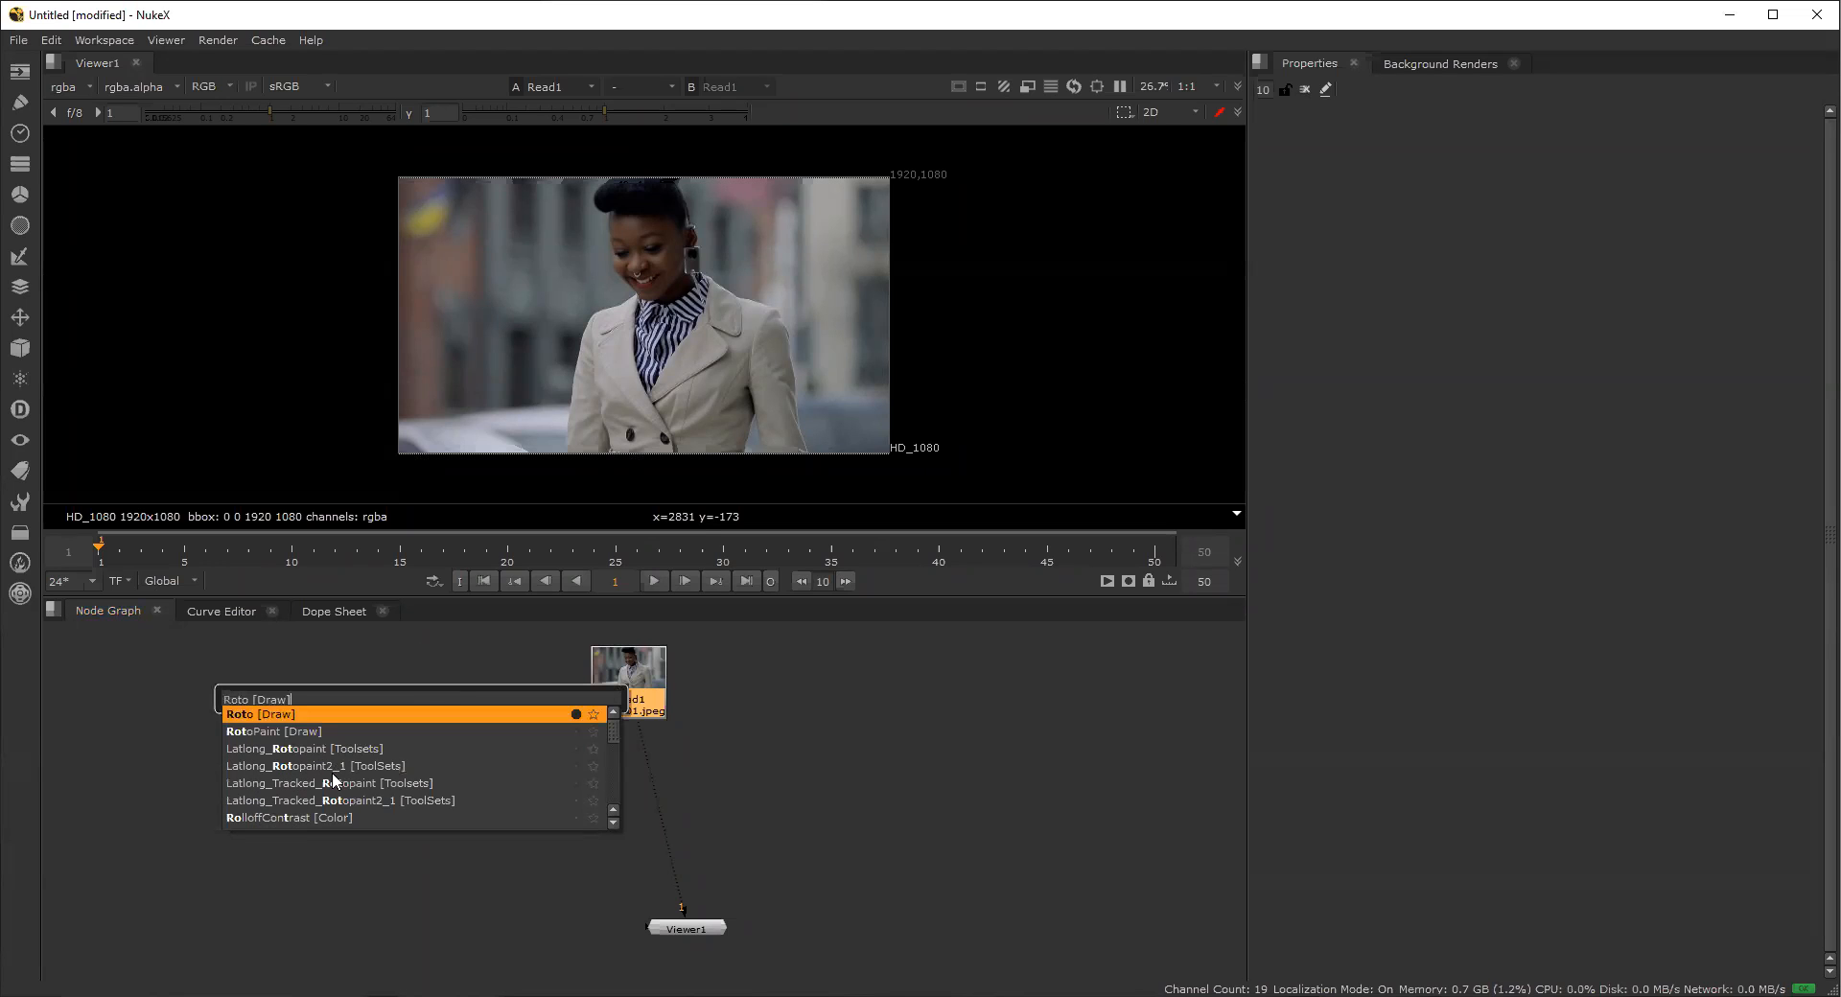
key("Return")
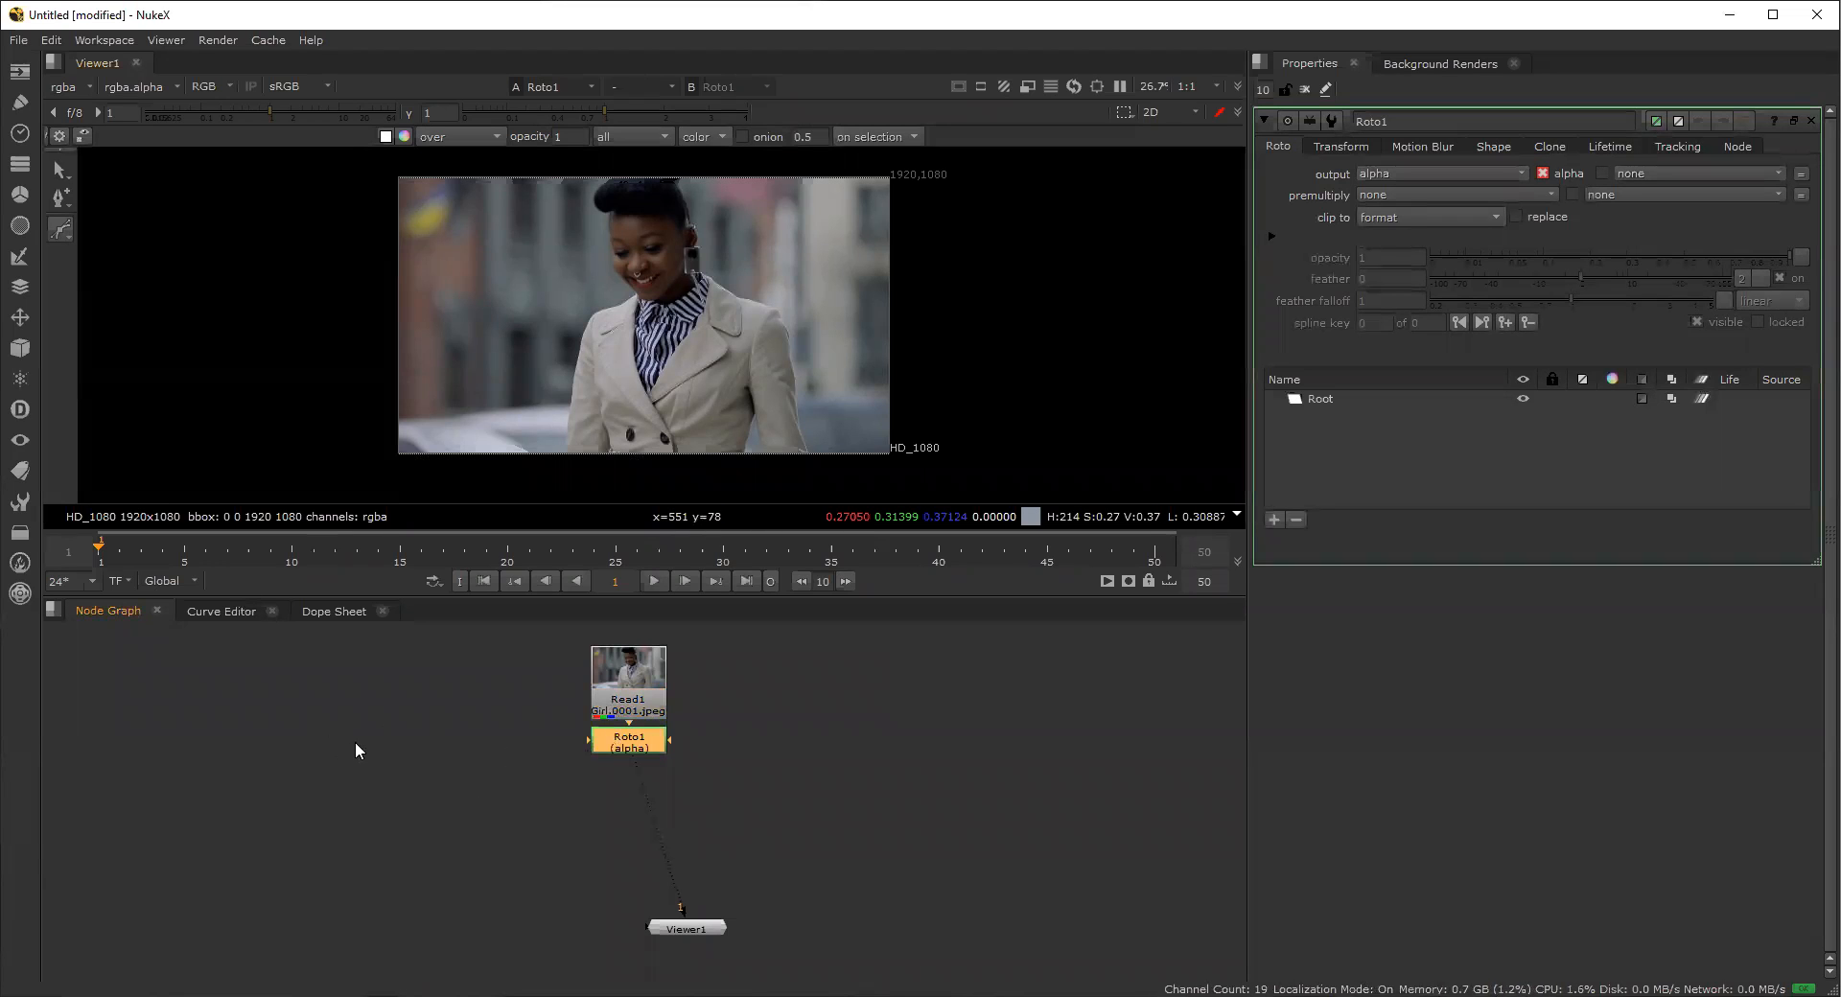
Move the Roto node away from the Read node and dismiss the node search without adding a node.
left_click_drag(612, 735, 356, 745)
key("Tab")
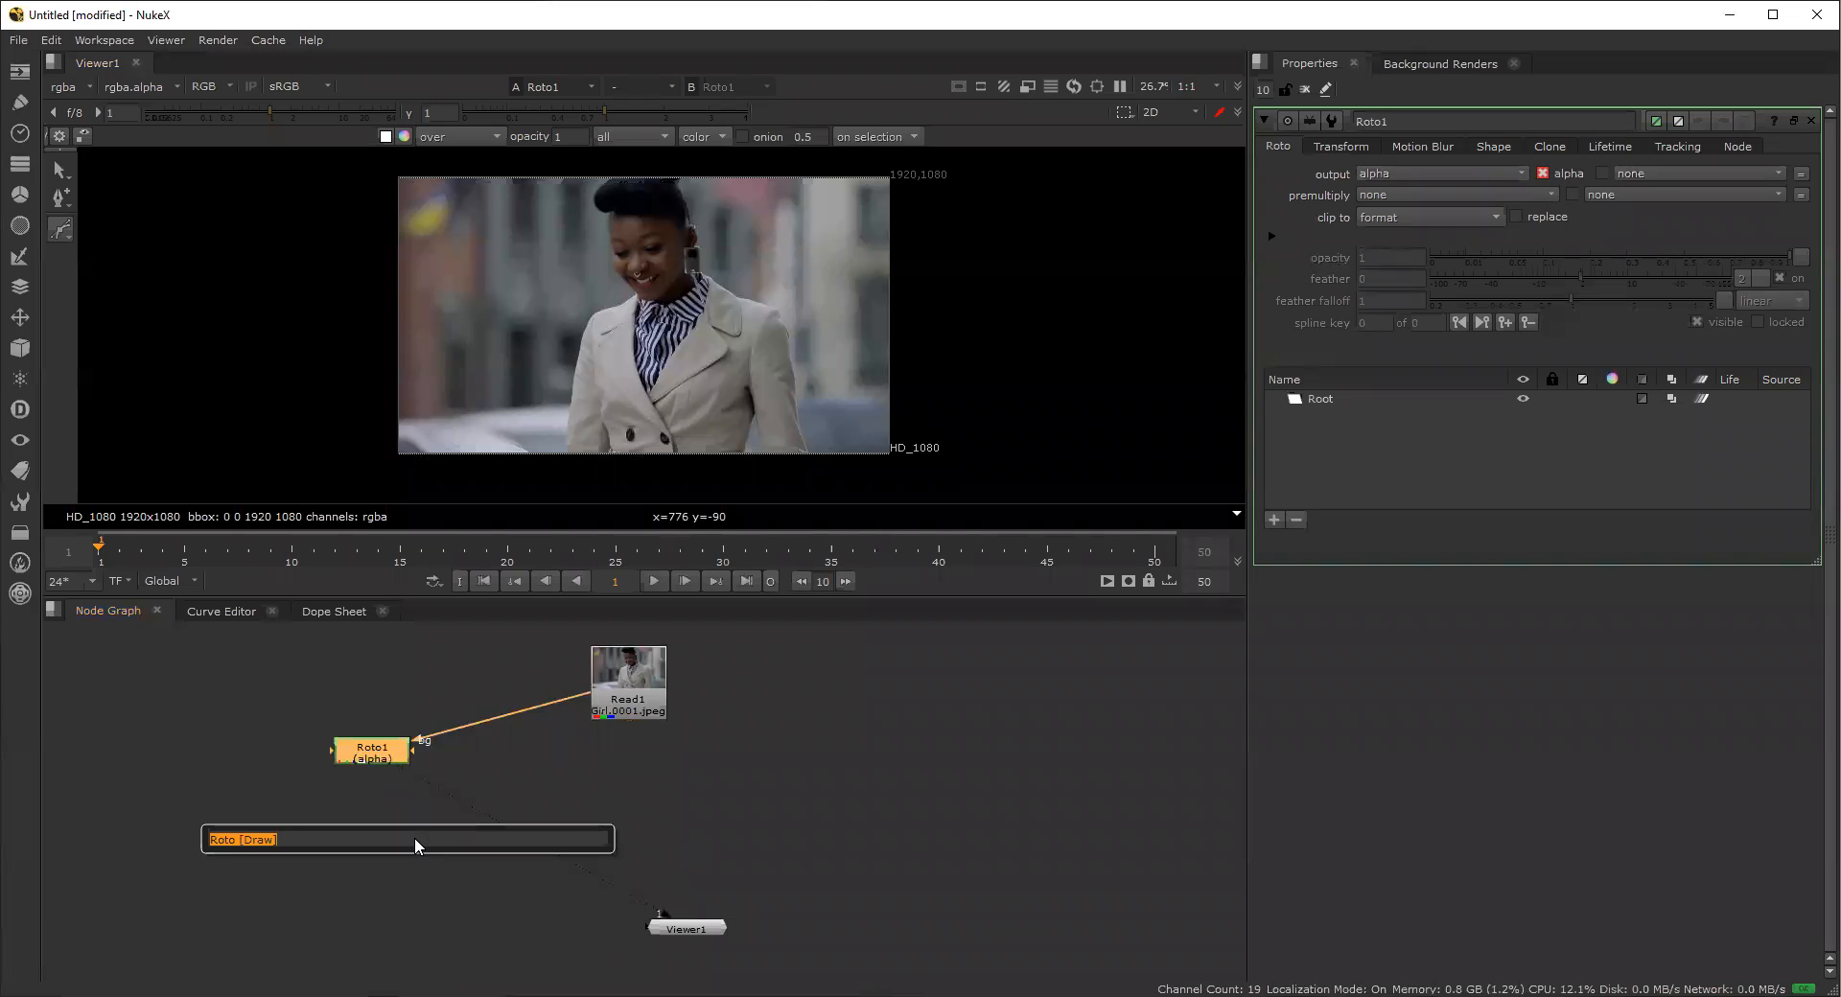
key("BackSpace")
left_click(347, 771)
left_click(366, 755)
Add a second, unconnected Roto node, return the first below the Read node, then connect the second to Read and delete it.
left_click(992, 737)
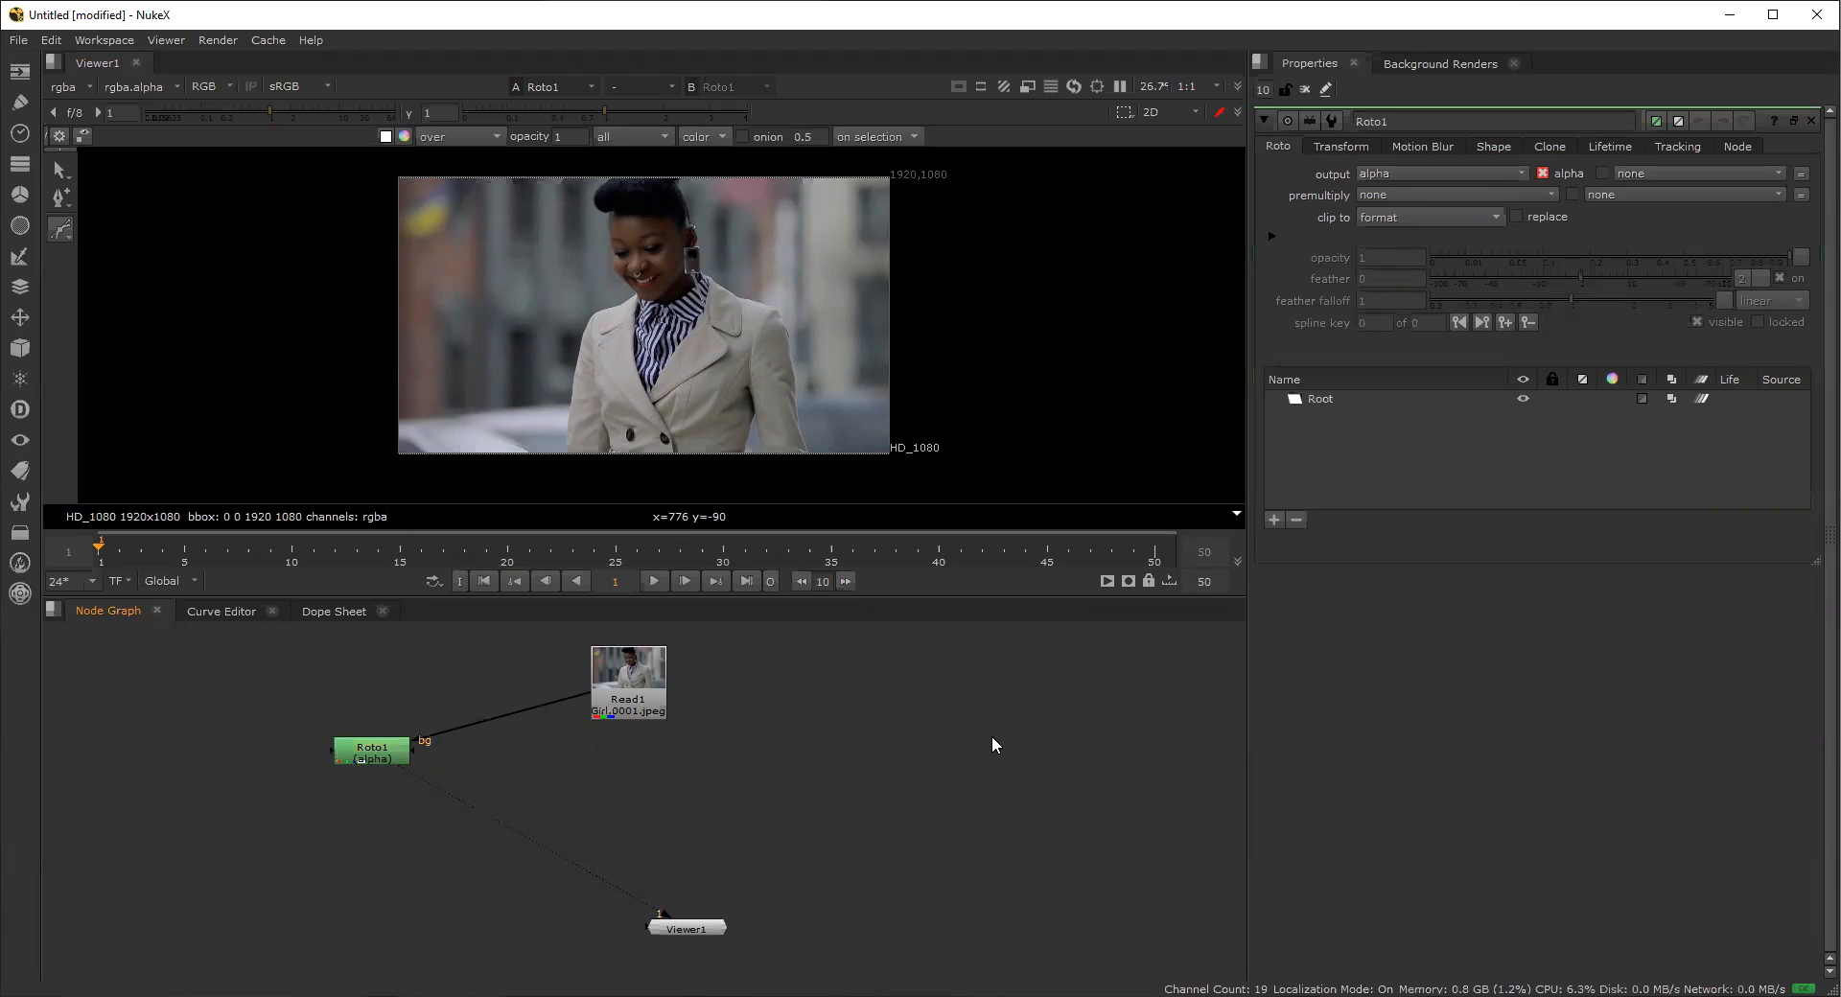
key("o")
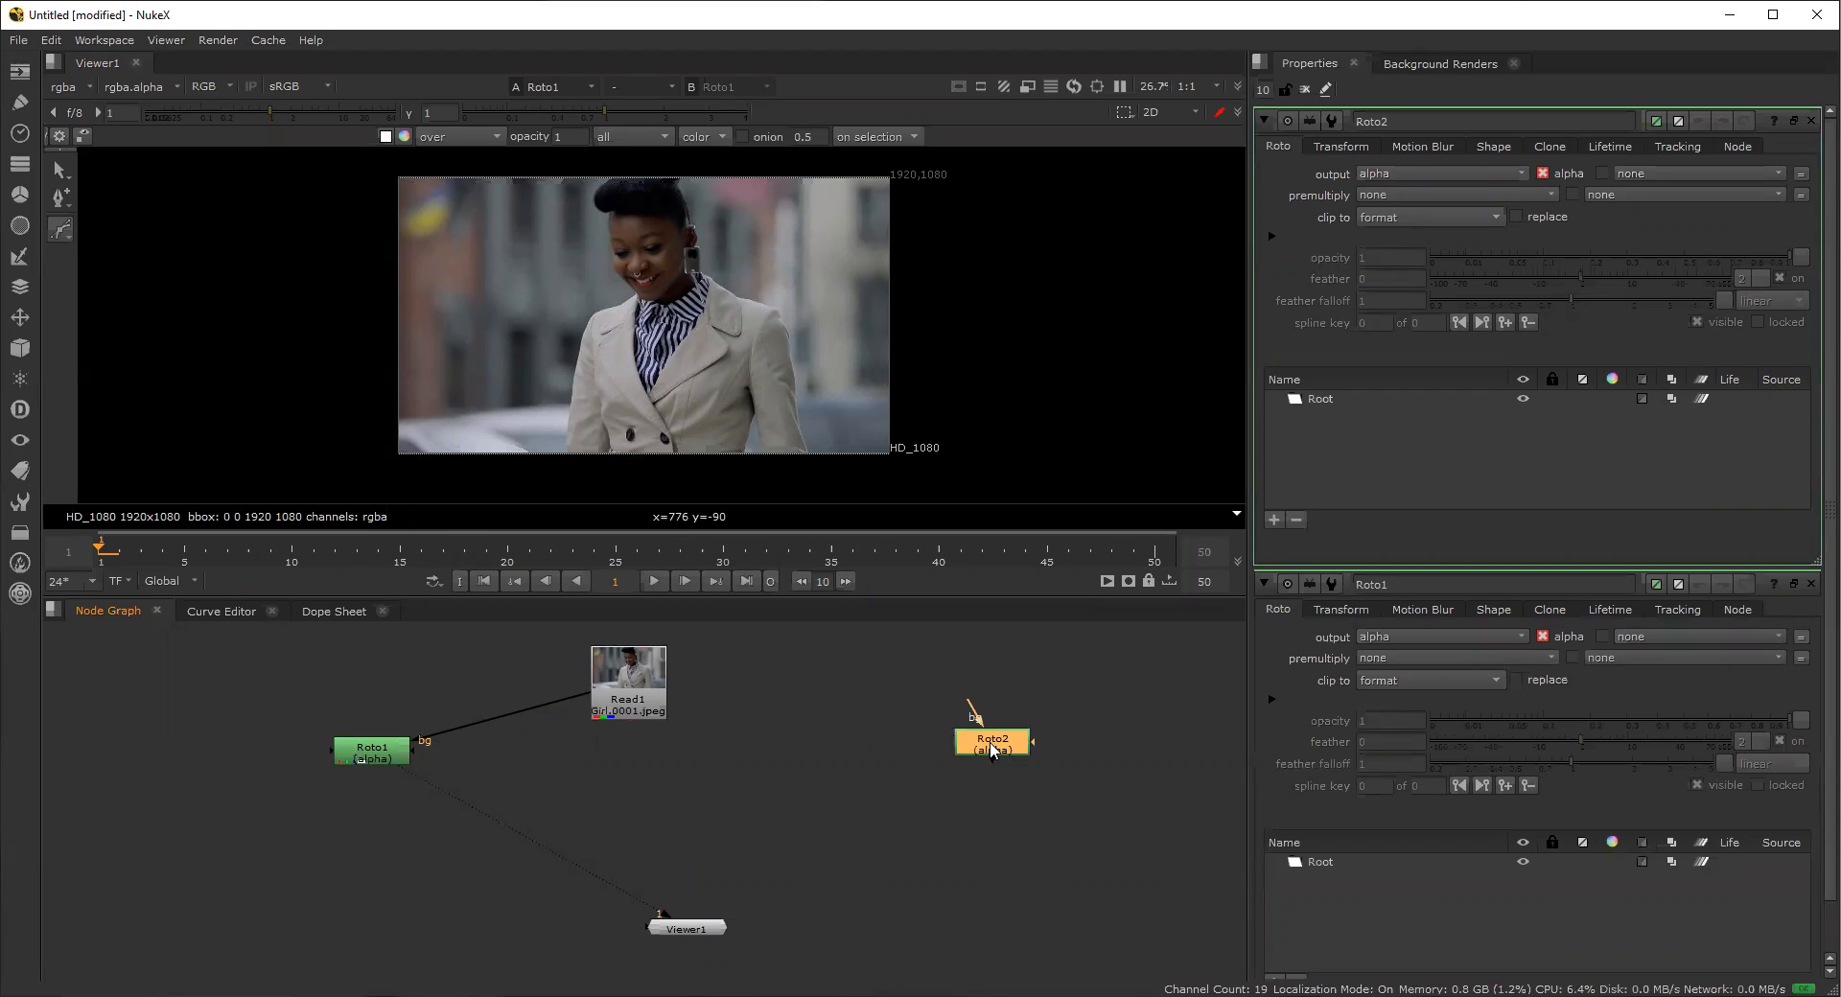
left_click_drag(378, 752, 643, 768)
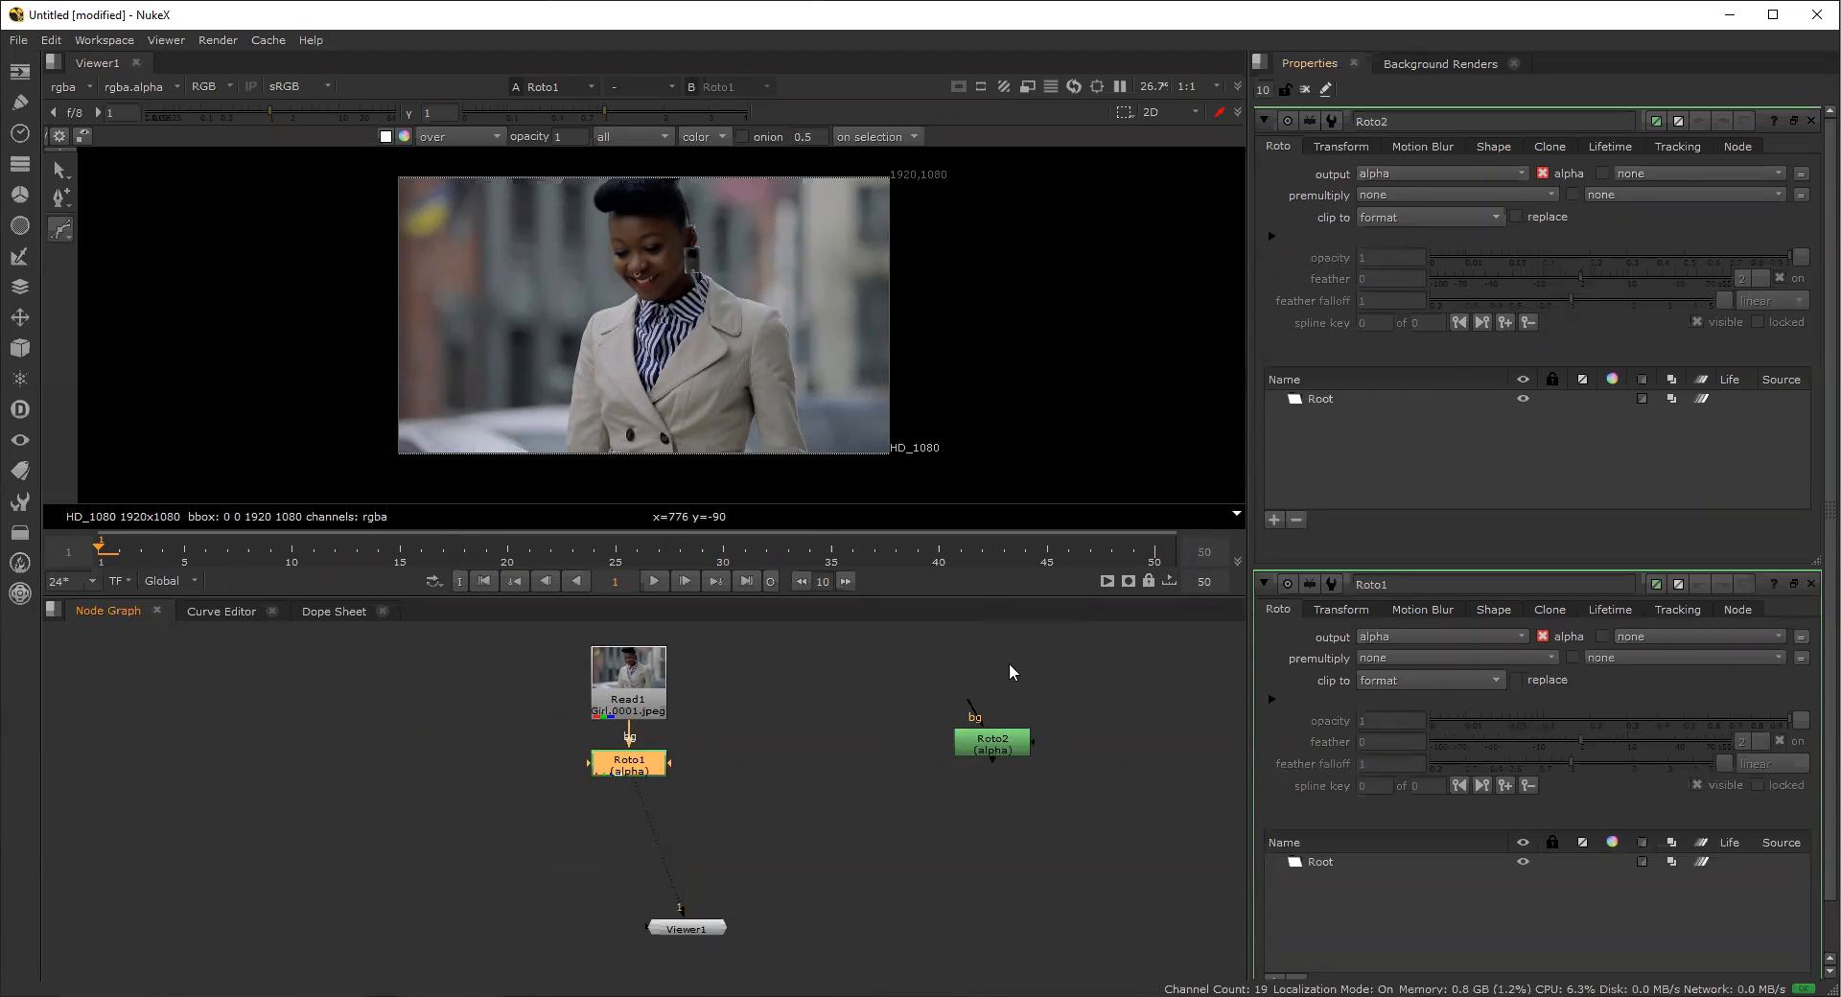
left_click_drag(970, 709, 629, 683)
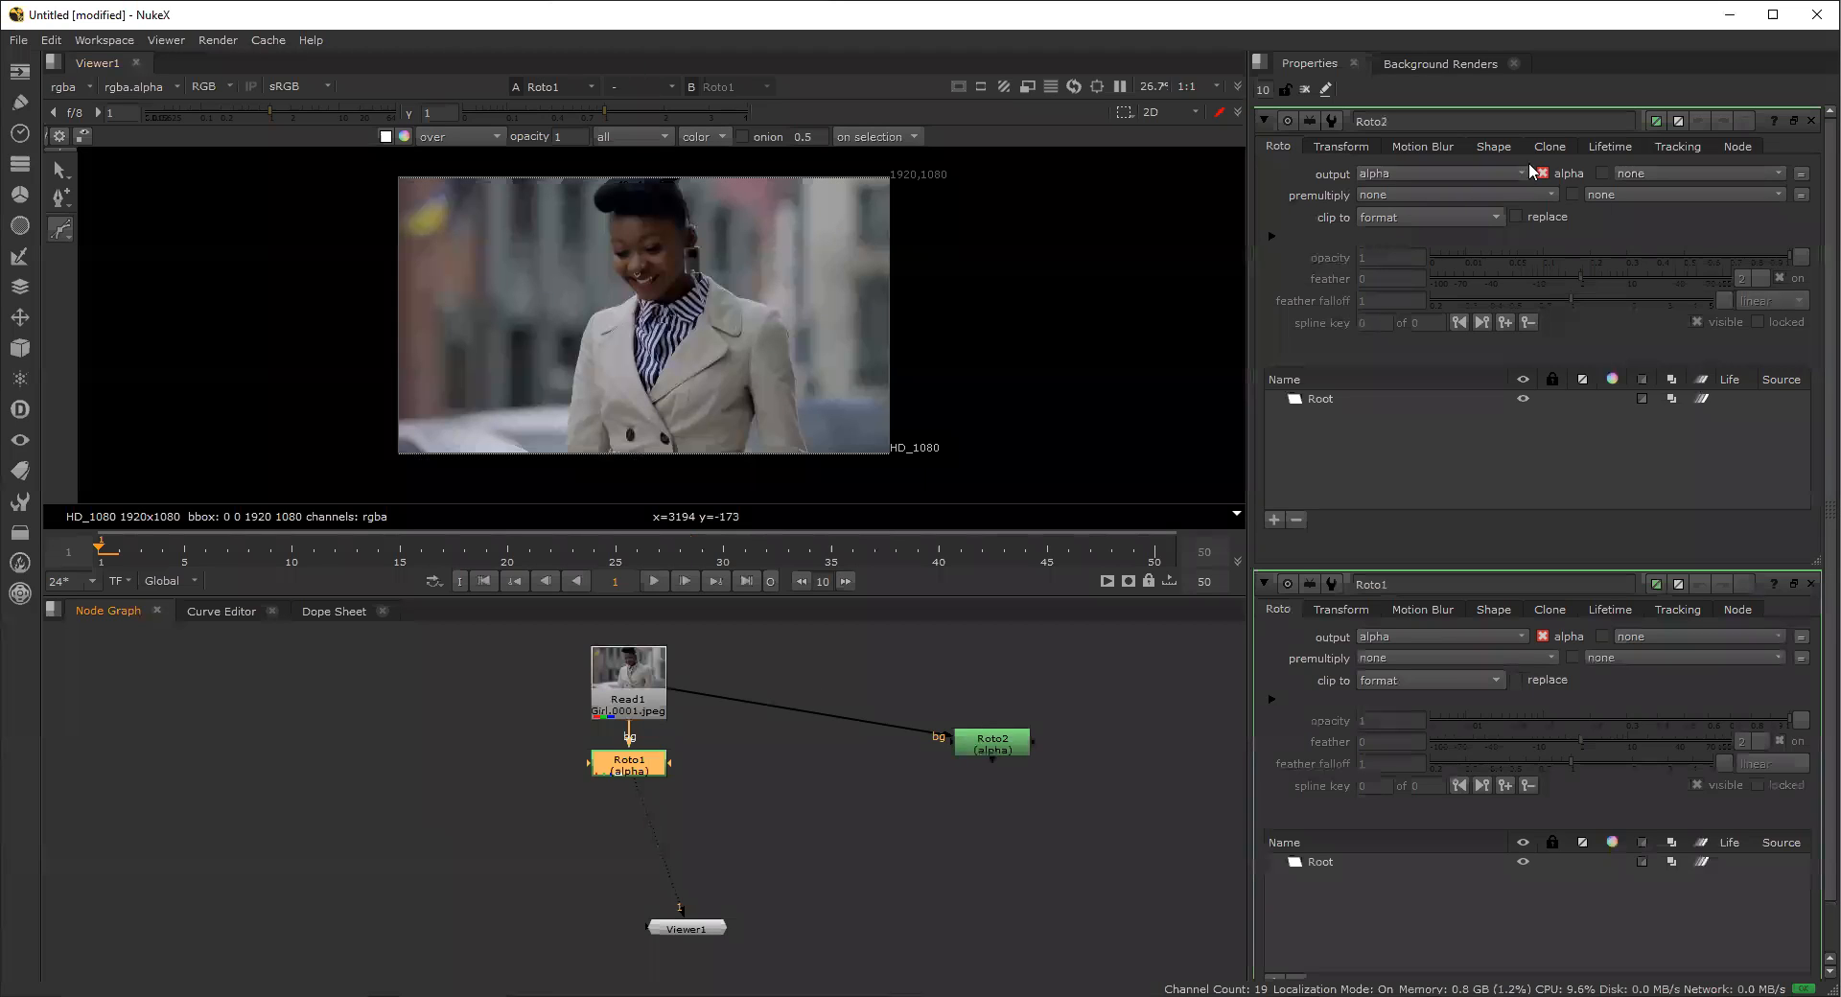
key("Delete")
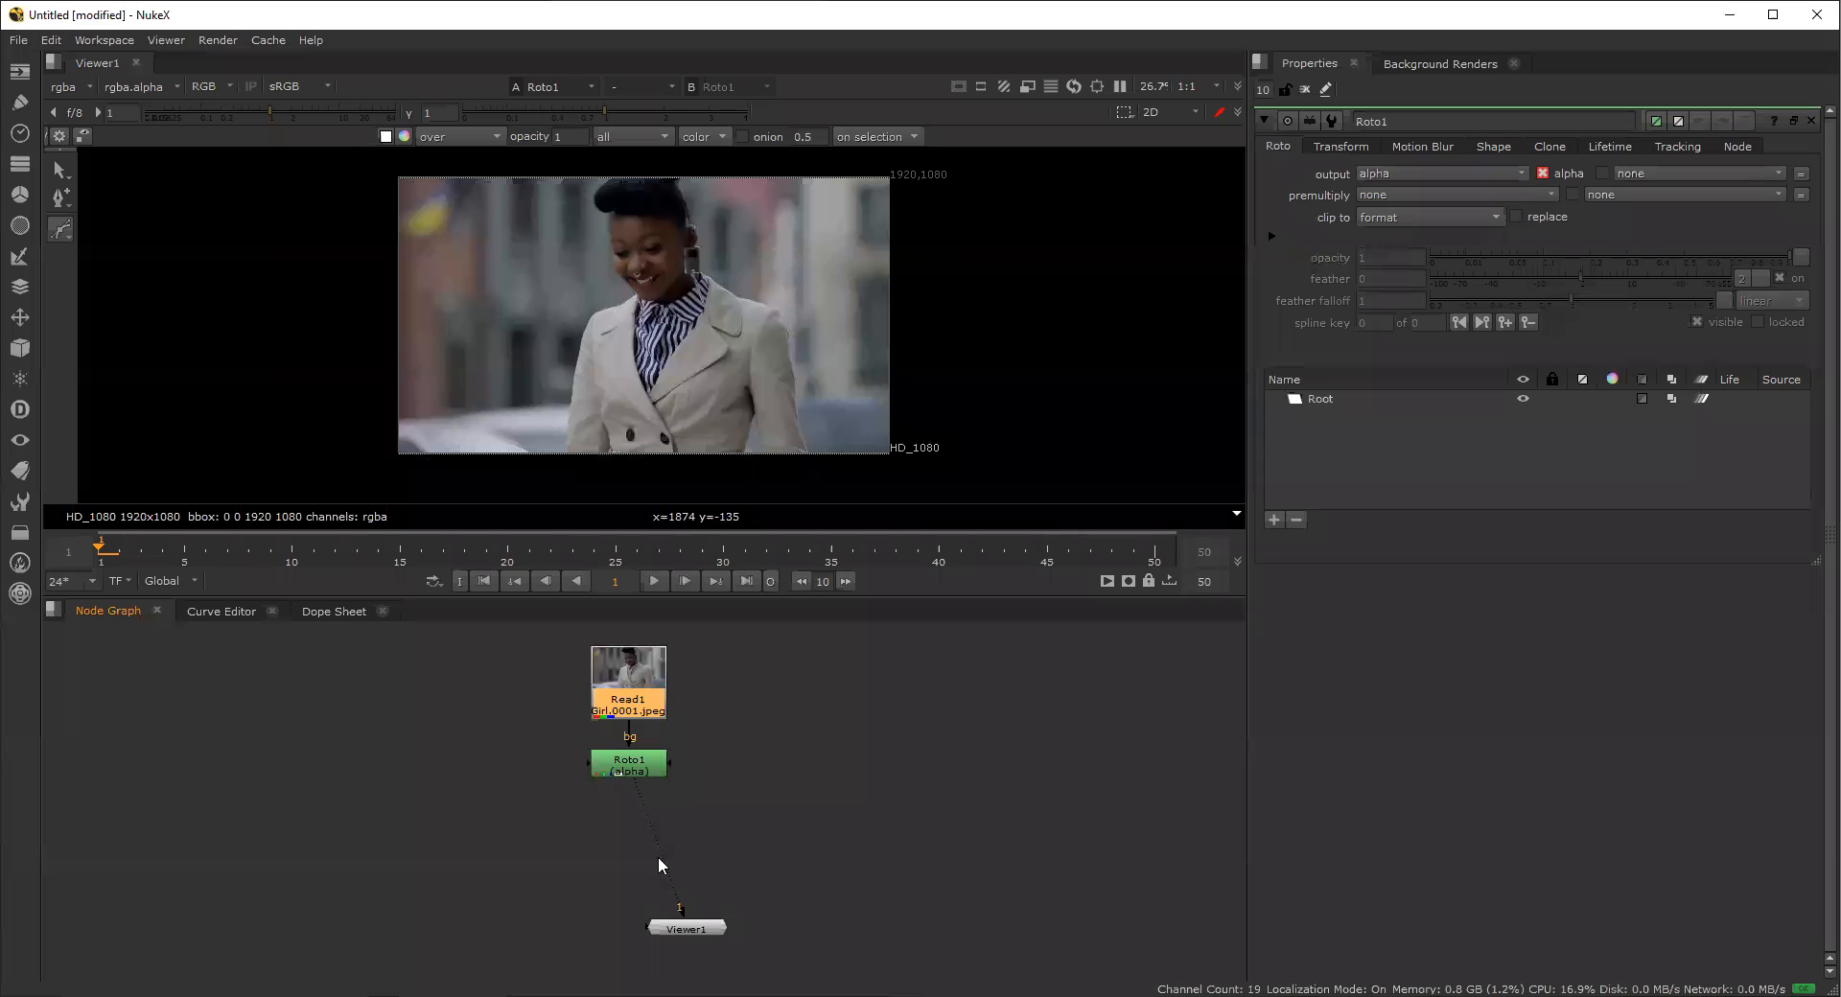
Move the Viewer node below the Roto node and align it vertically with the Read and Roto nodes.
left_click_drag(674, 929, 638, 947)
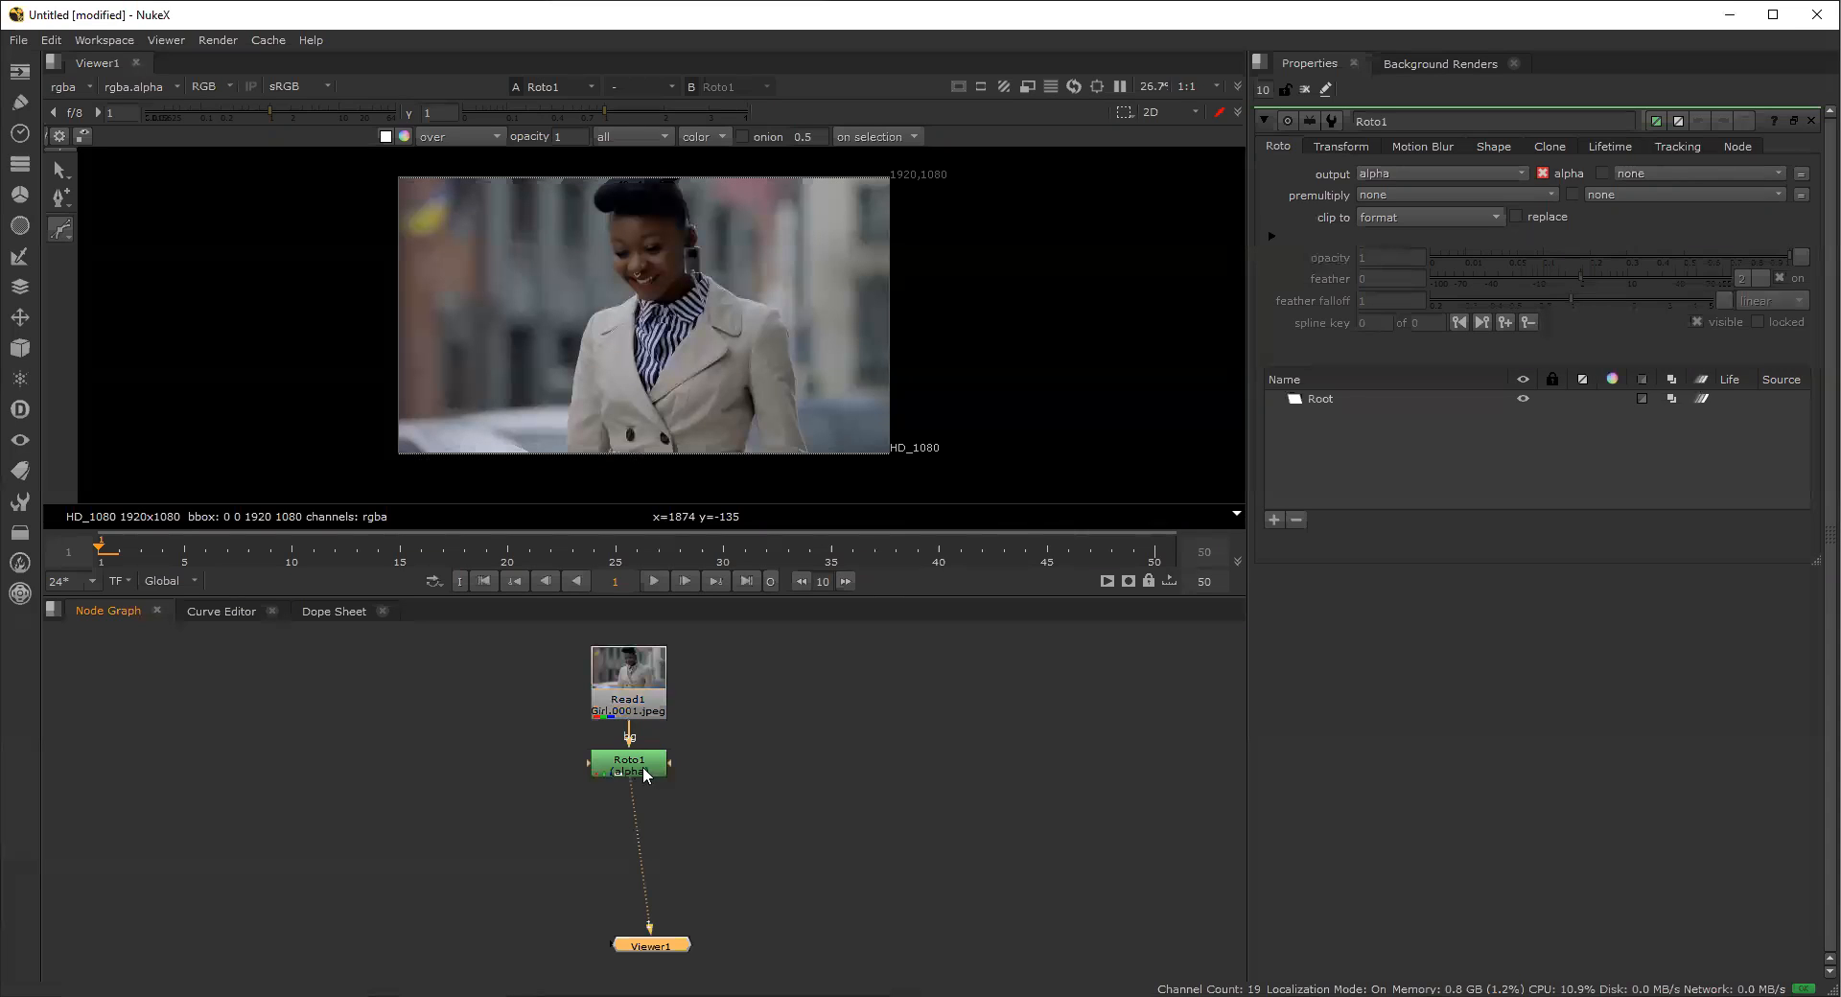
key("l")
Delete the Roto node and attach a new one to the Read node.
left_click(600, 771)
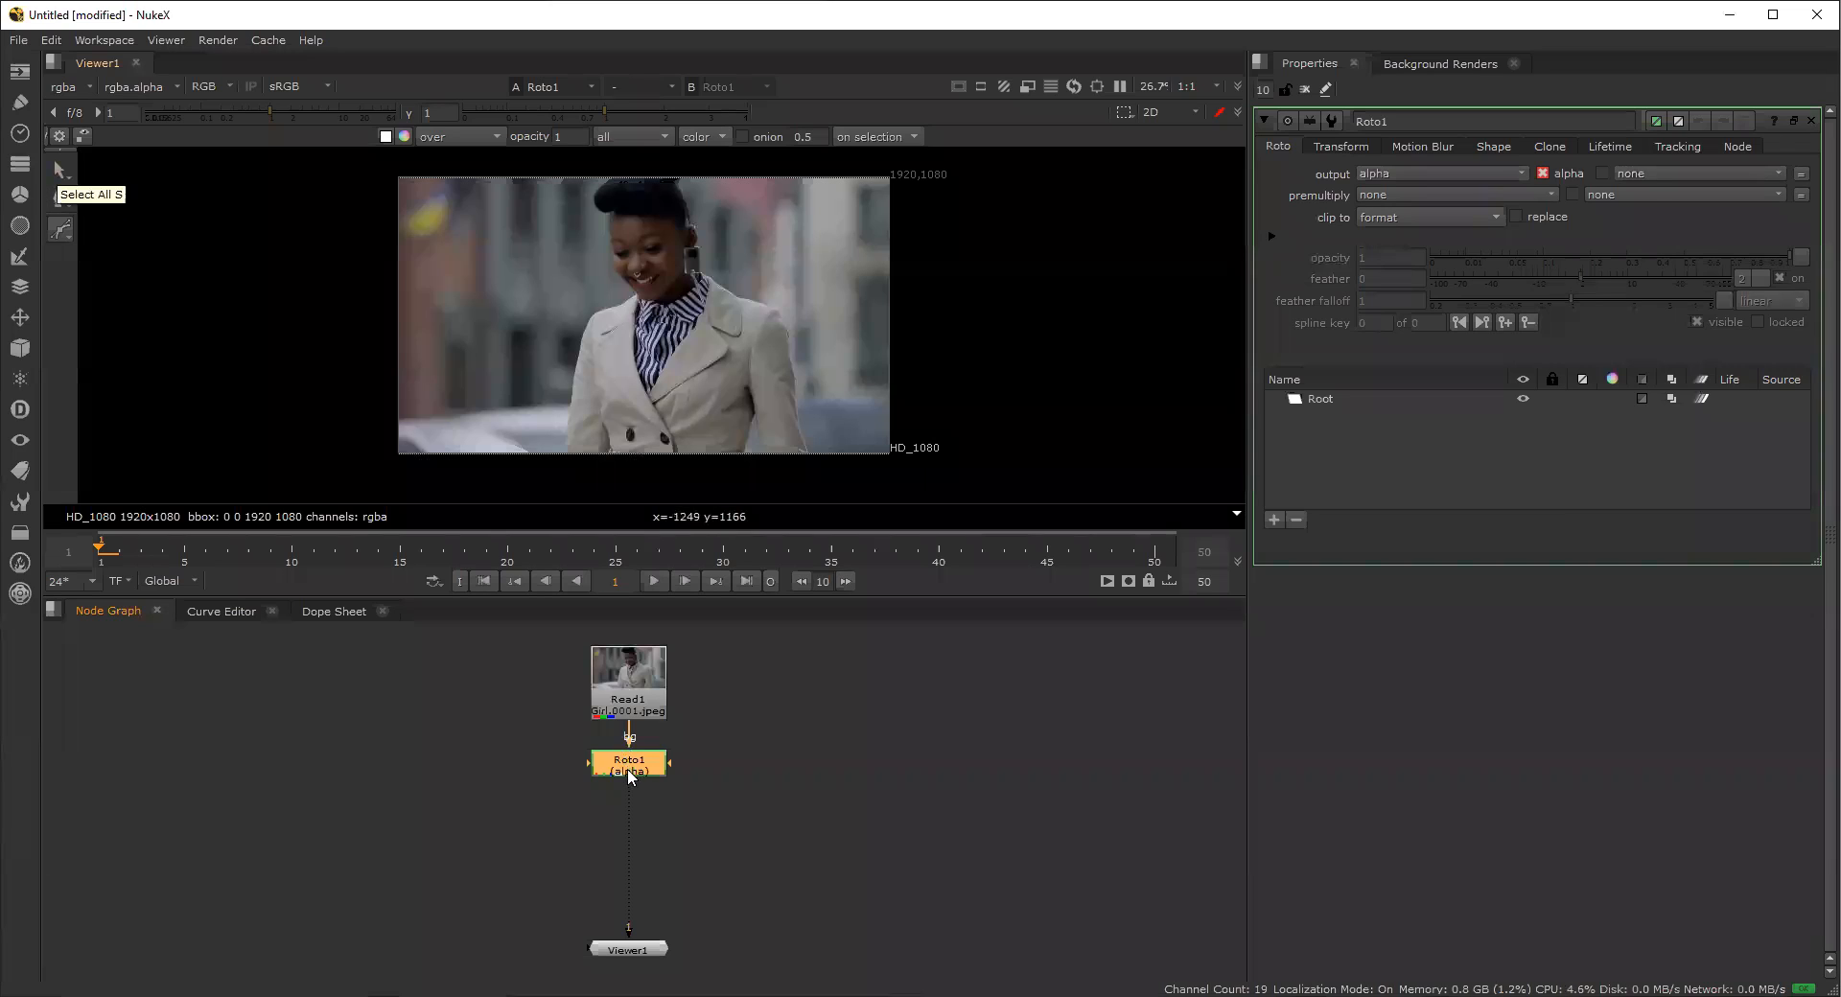
key("Delete")
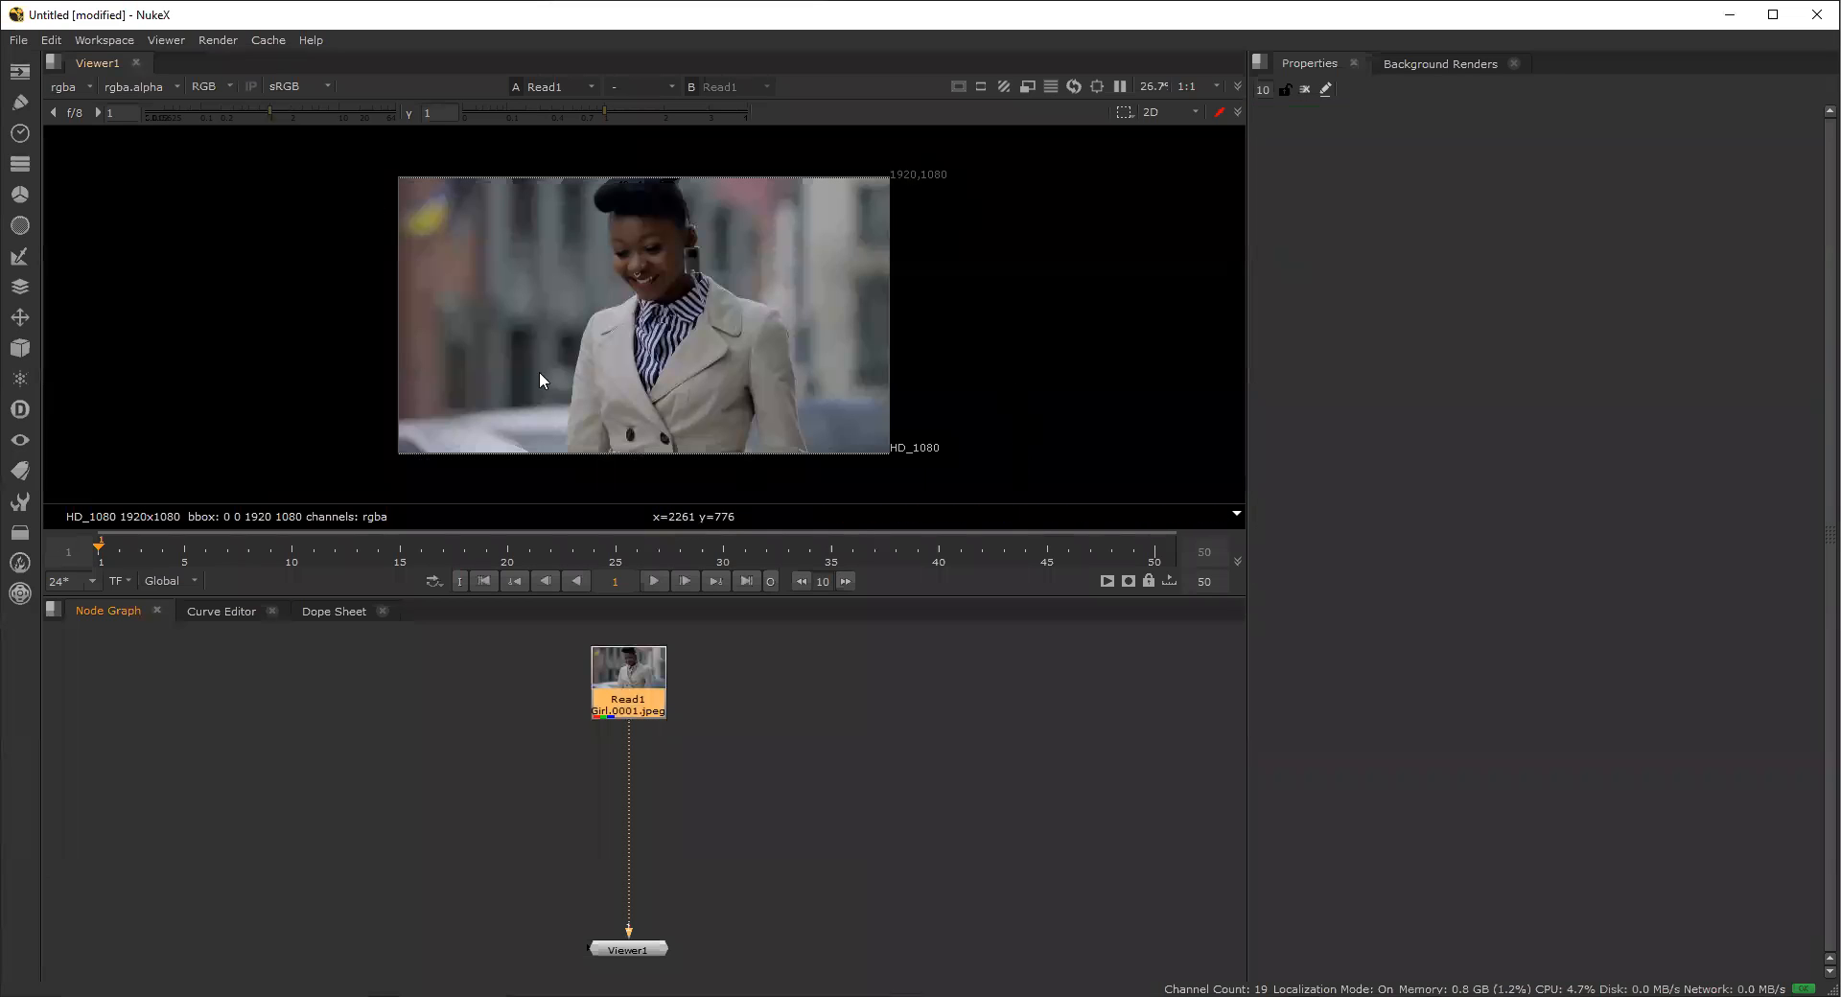
key("o")
left_click(670, 729)
left_click(610, 709)
key("o")
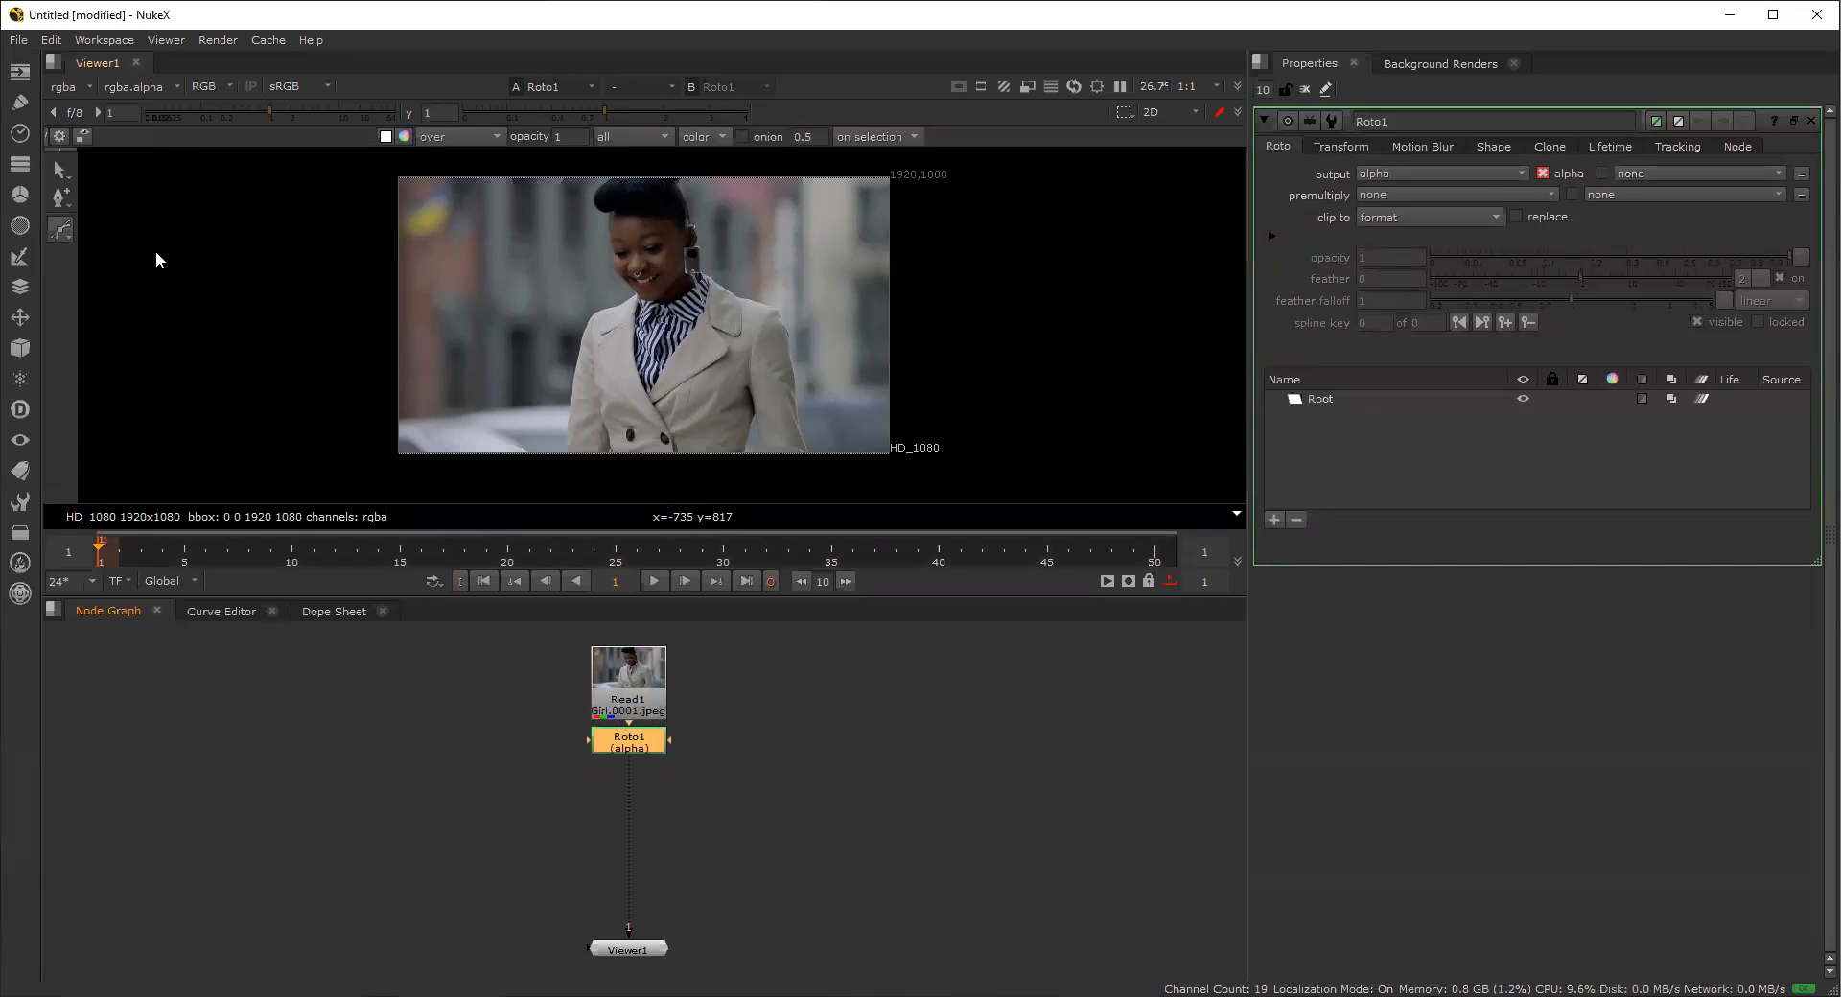
Draw a closed Bezier shape over the left part of the image, extending across the woman's face and jacket.
right_click(55, 227)
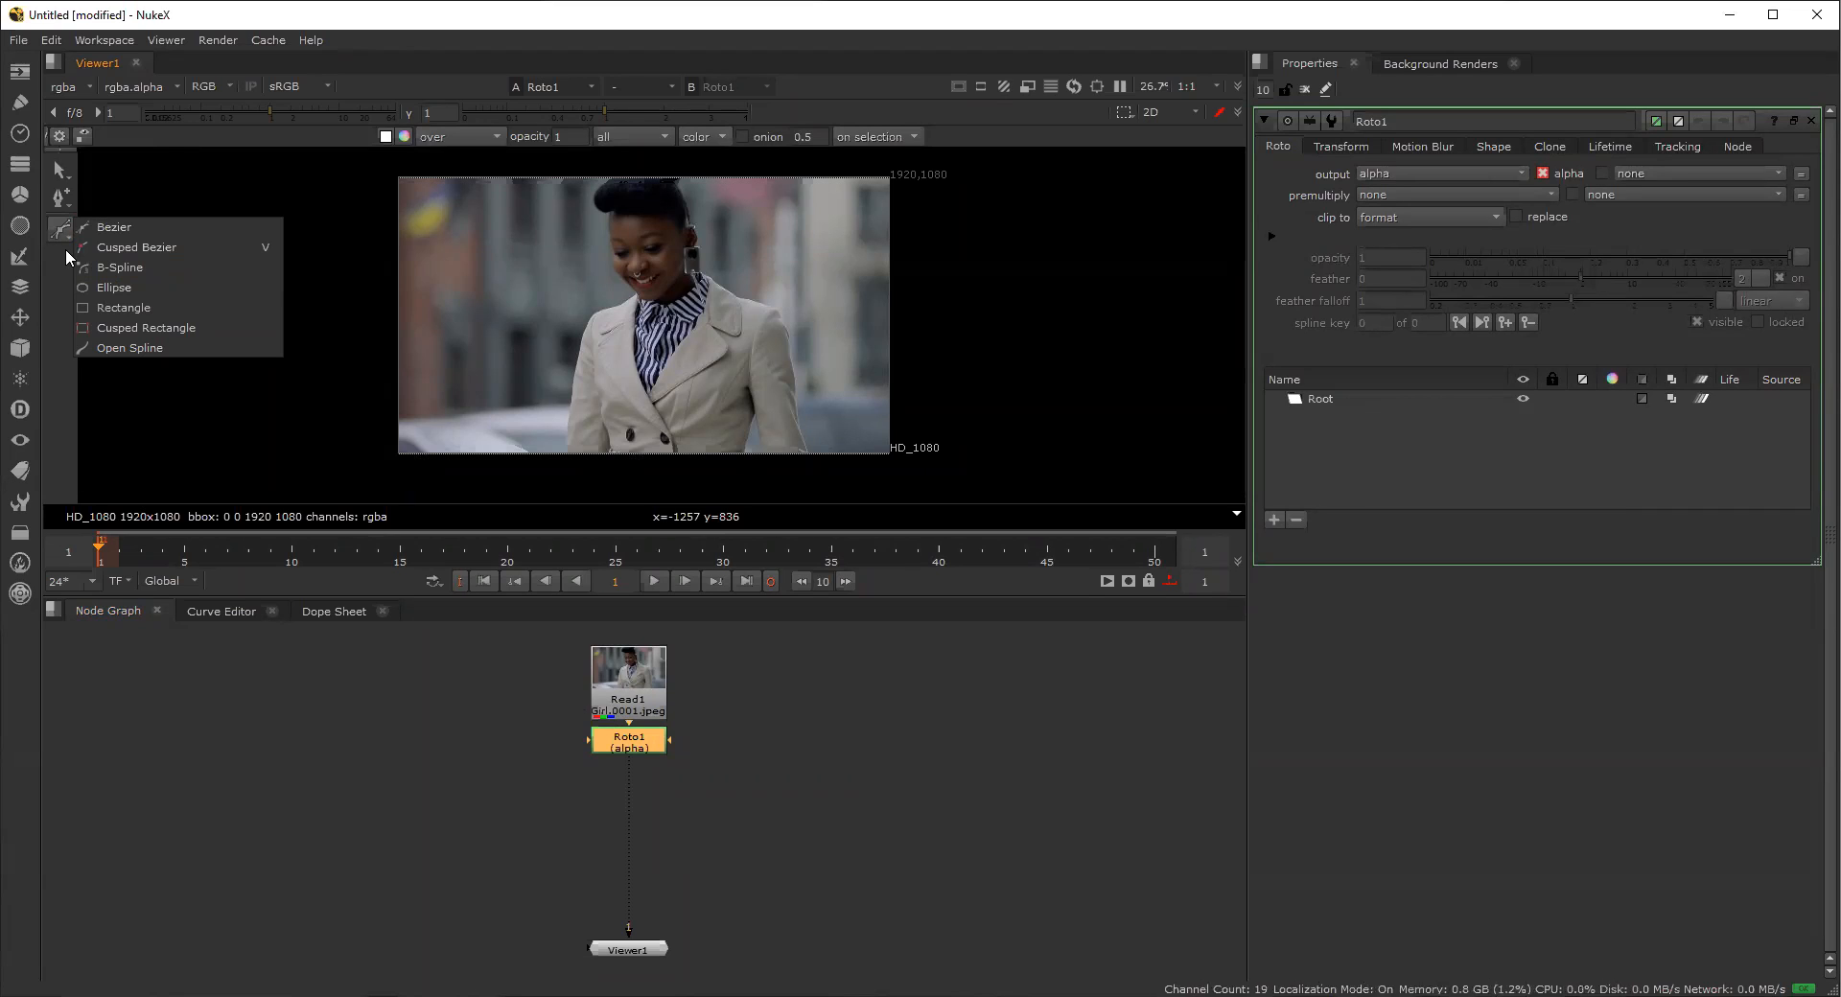
left_click(121, 227)
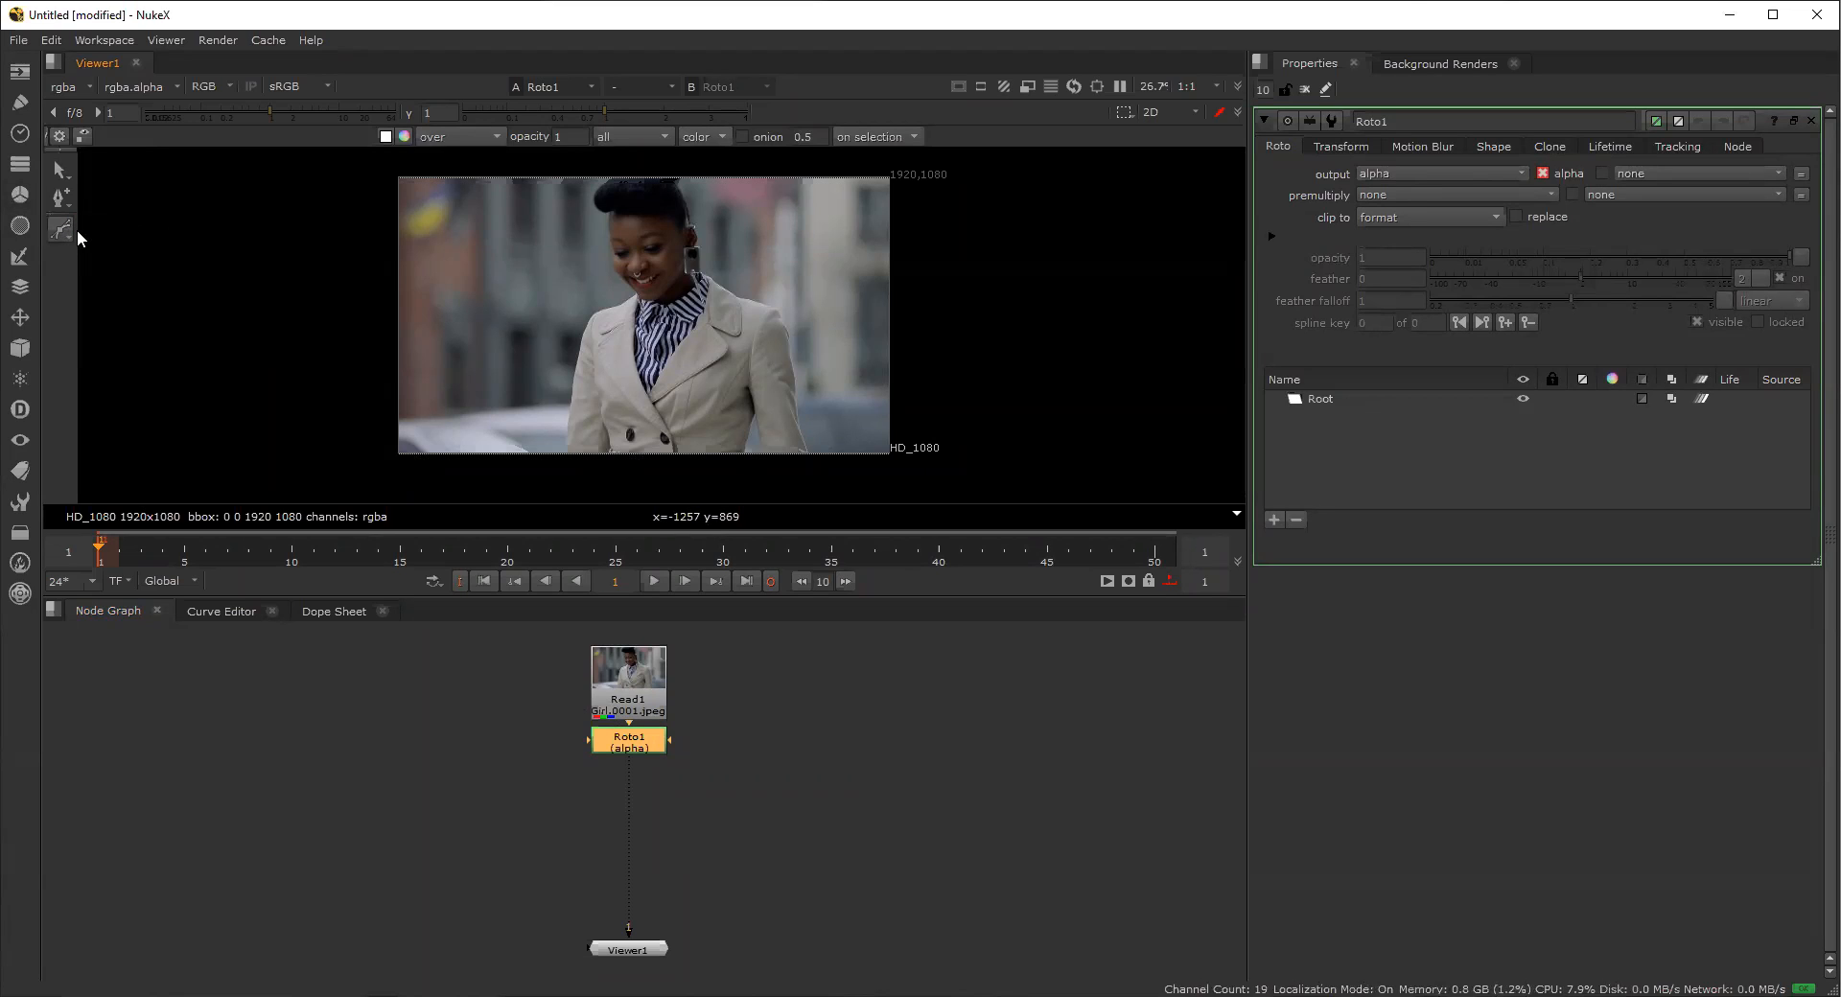
left_click(59, 231)
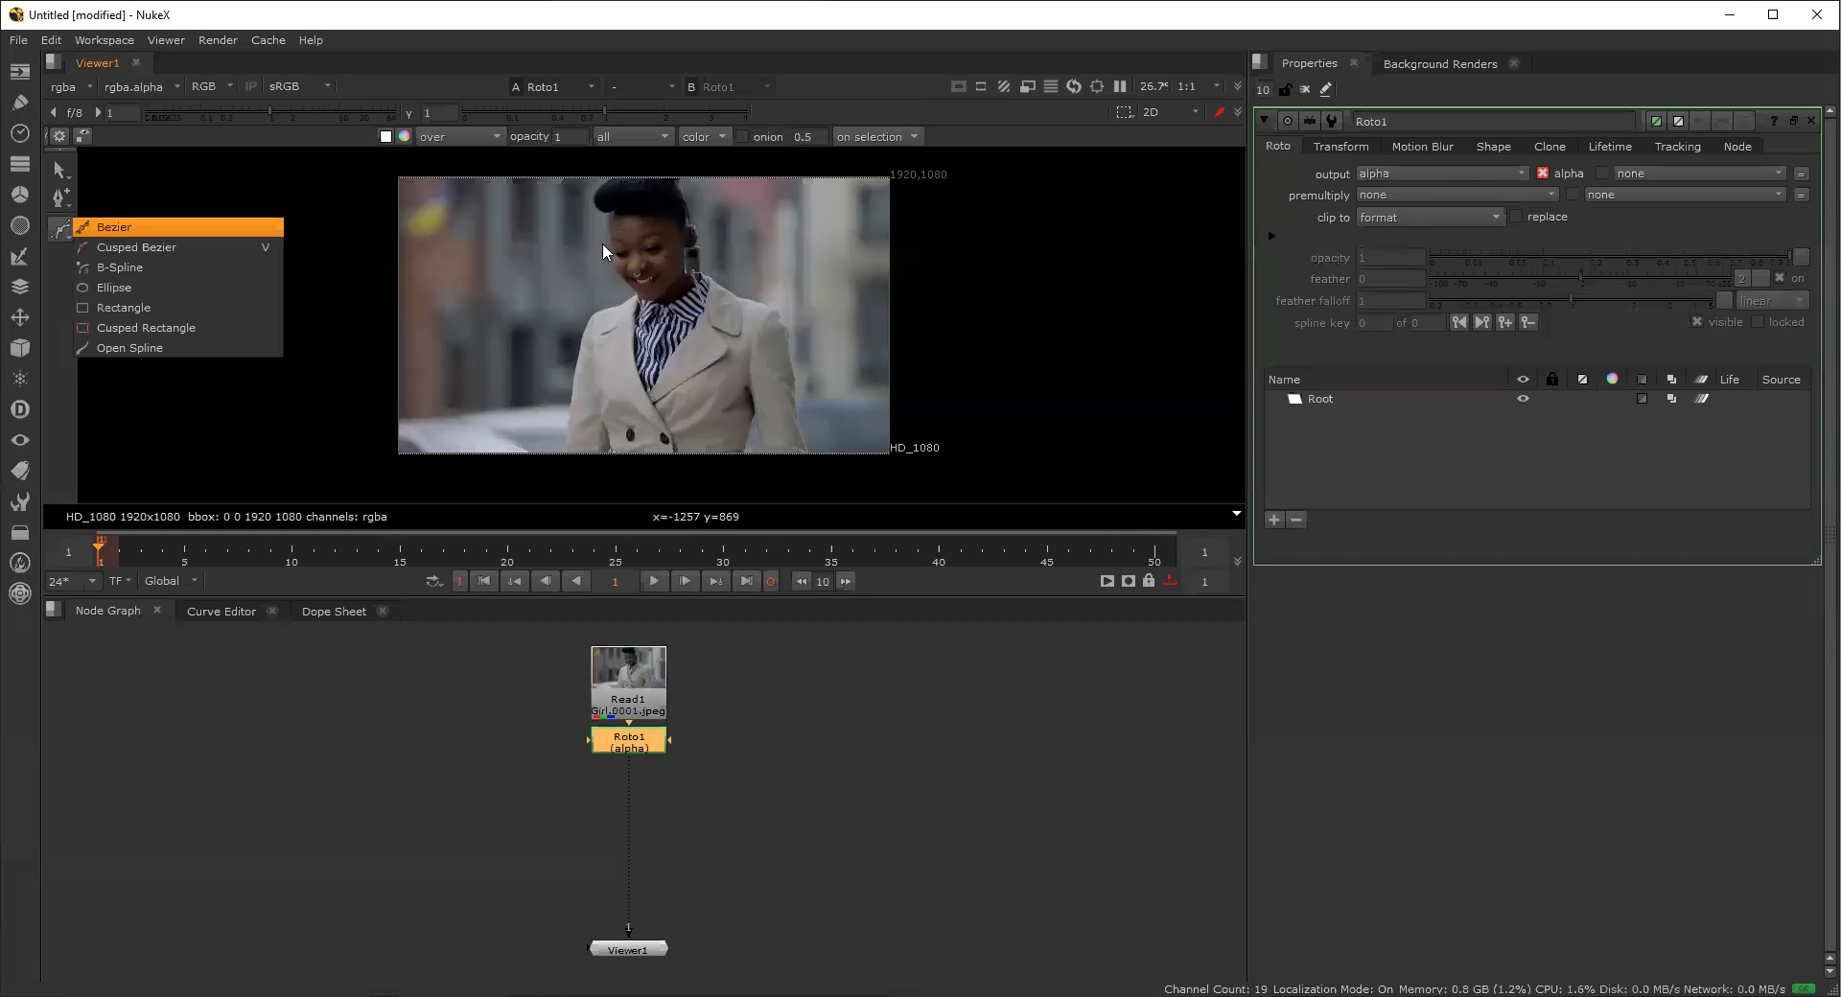
left_click(488, 286)
left_click(577, 239)
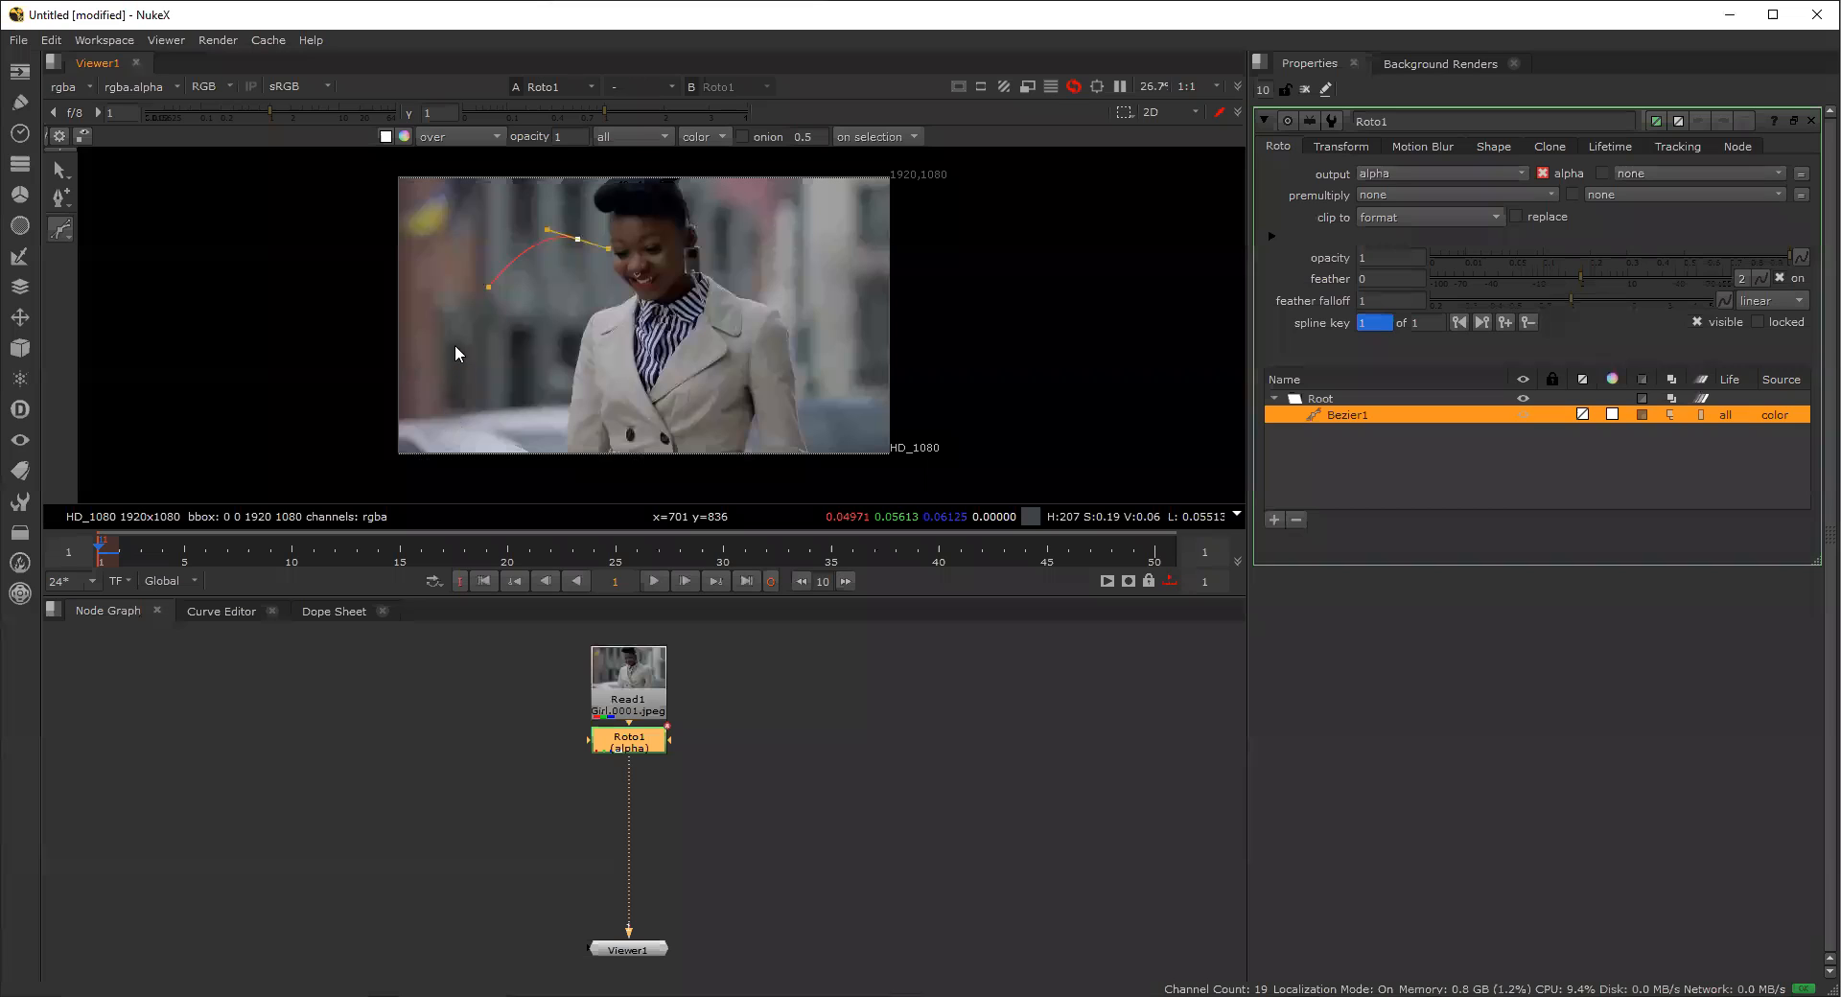
left_click(486, 286)
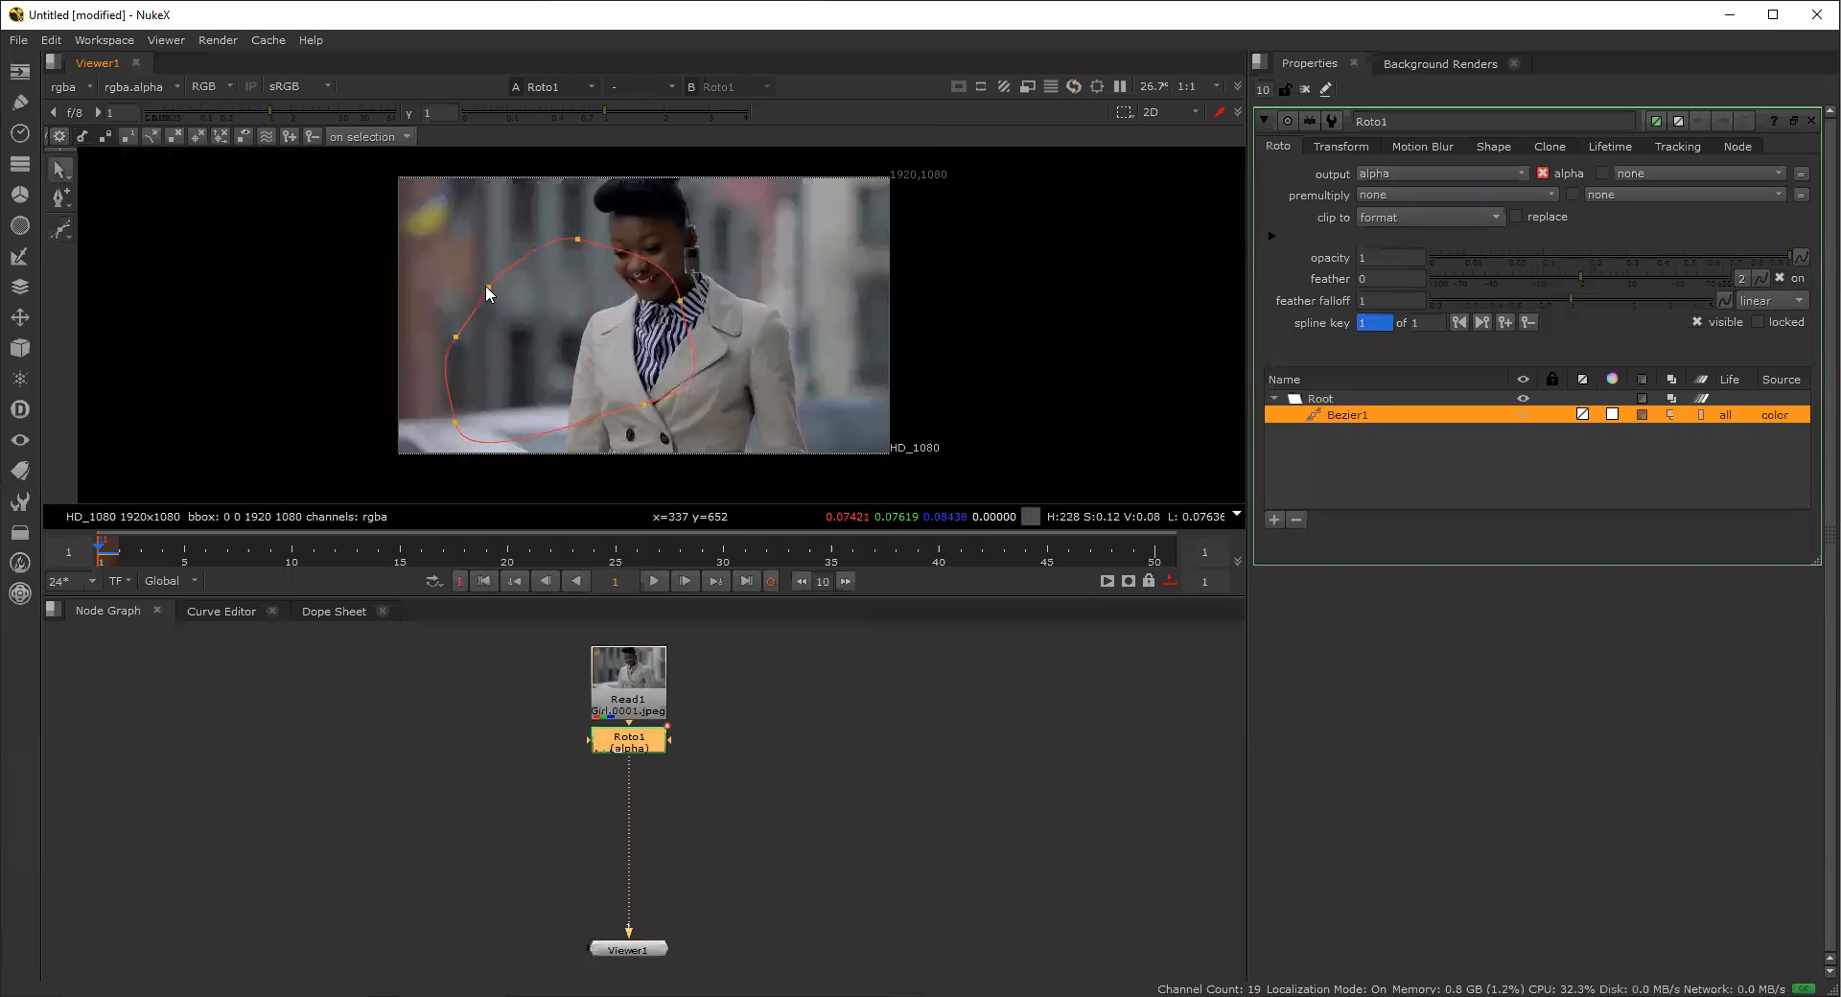
Switch the Bezier shape's upper-left point between smooth and cusped.
left_click(489, 289)
key("z")
key("shift+z")
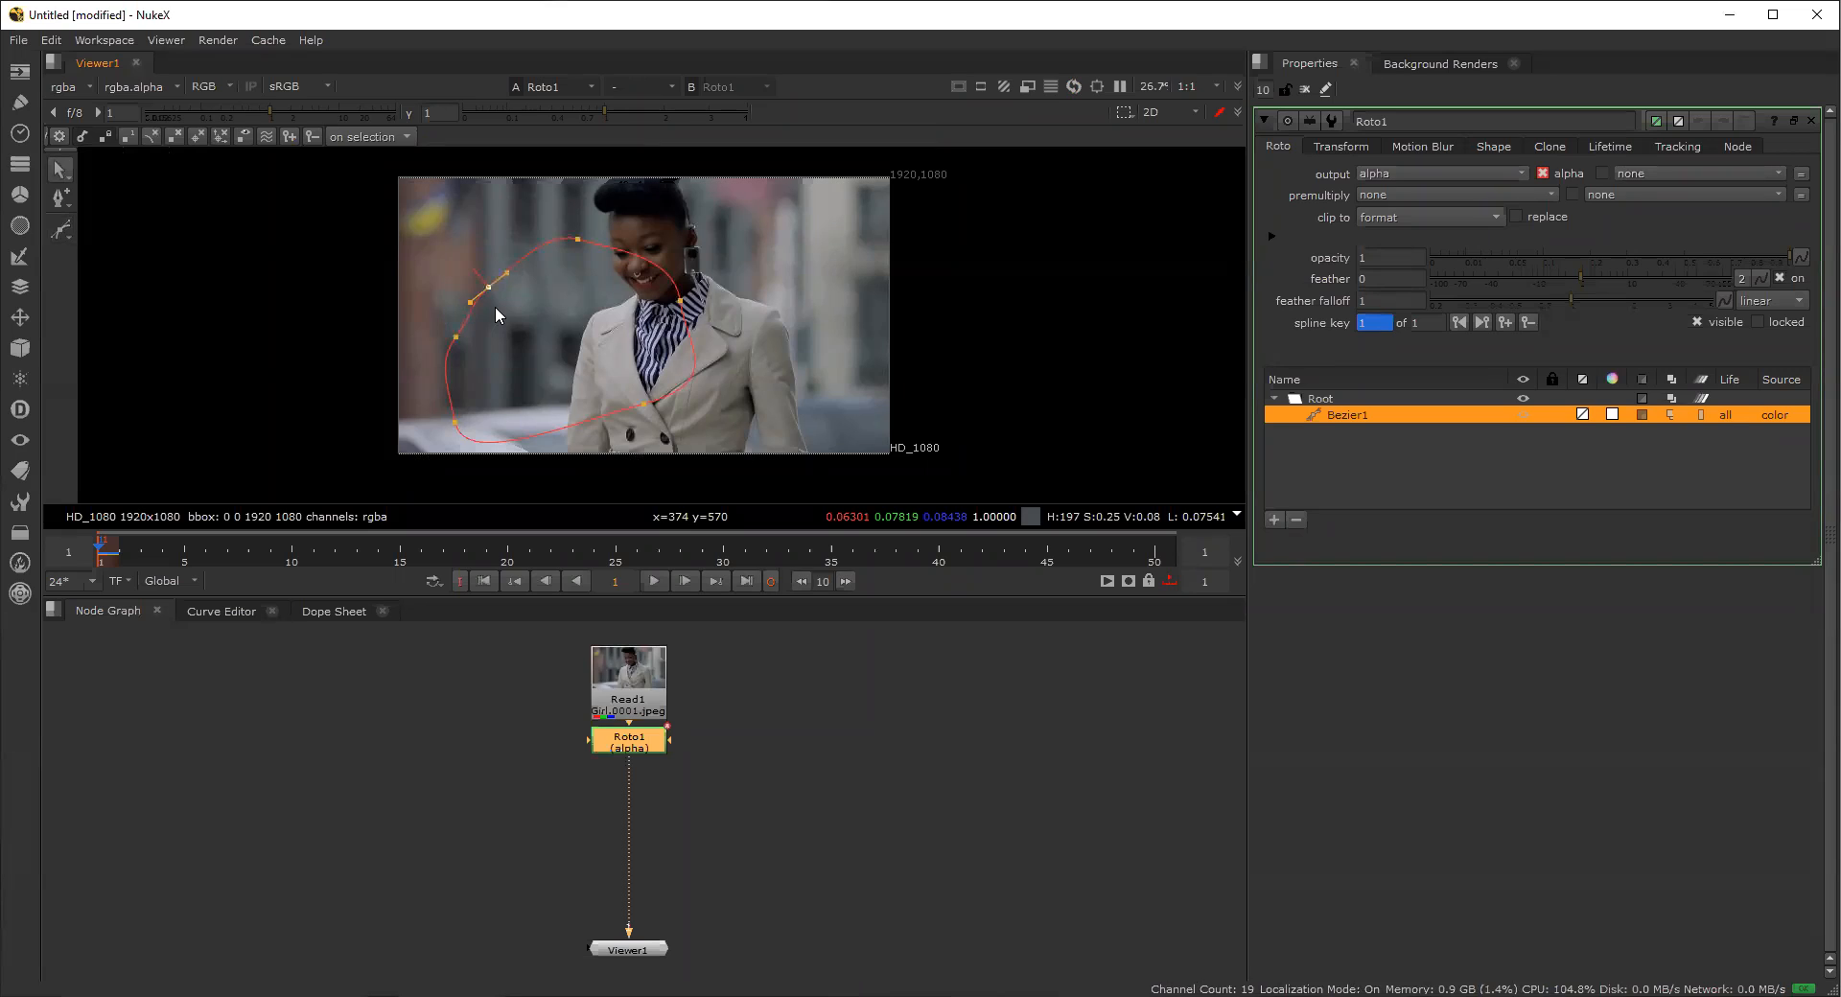
key("z")
key("z")
key("shift+z")
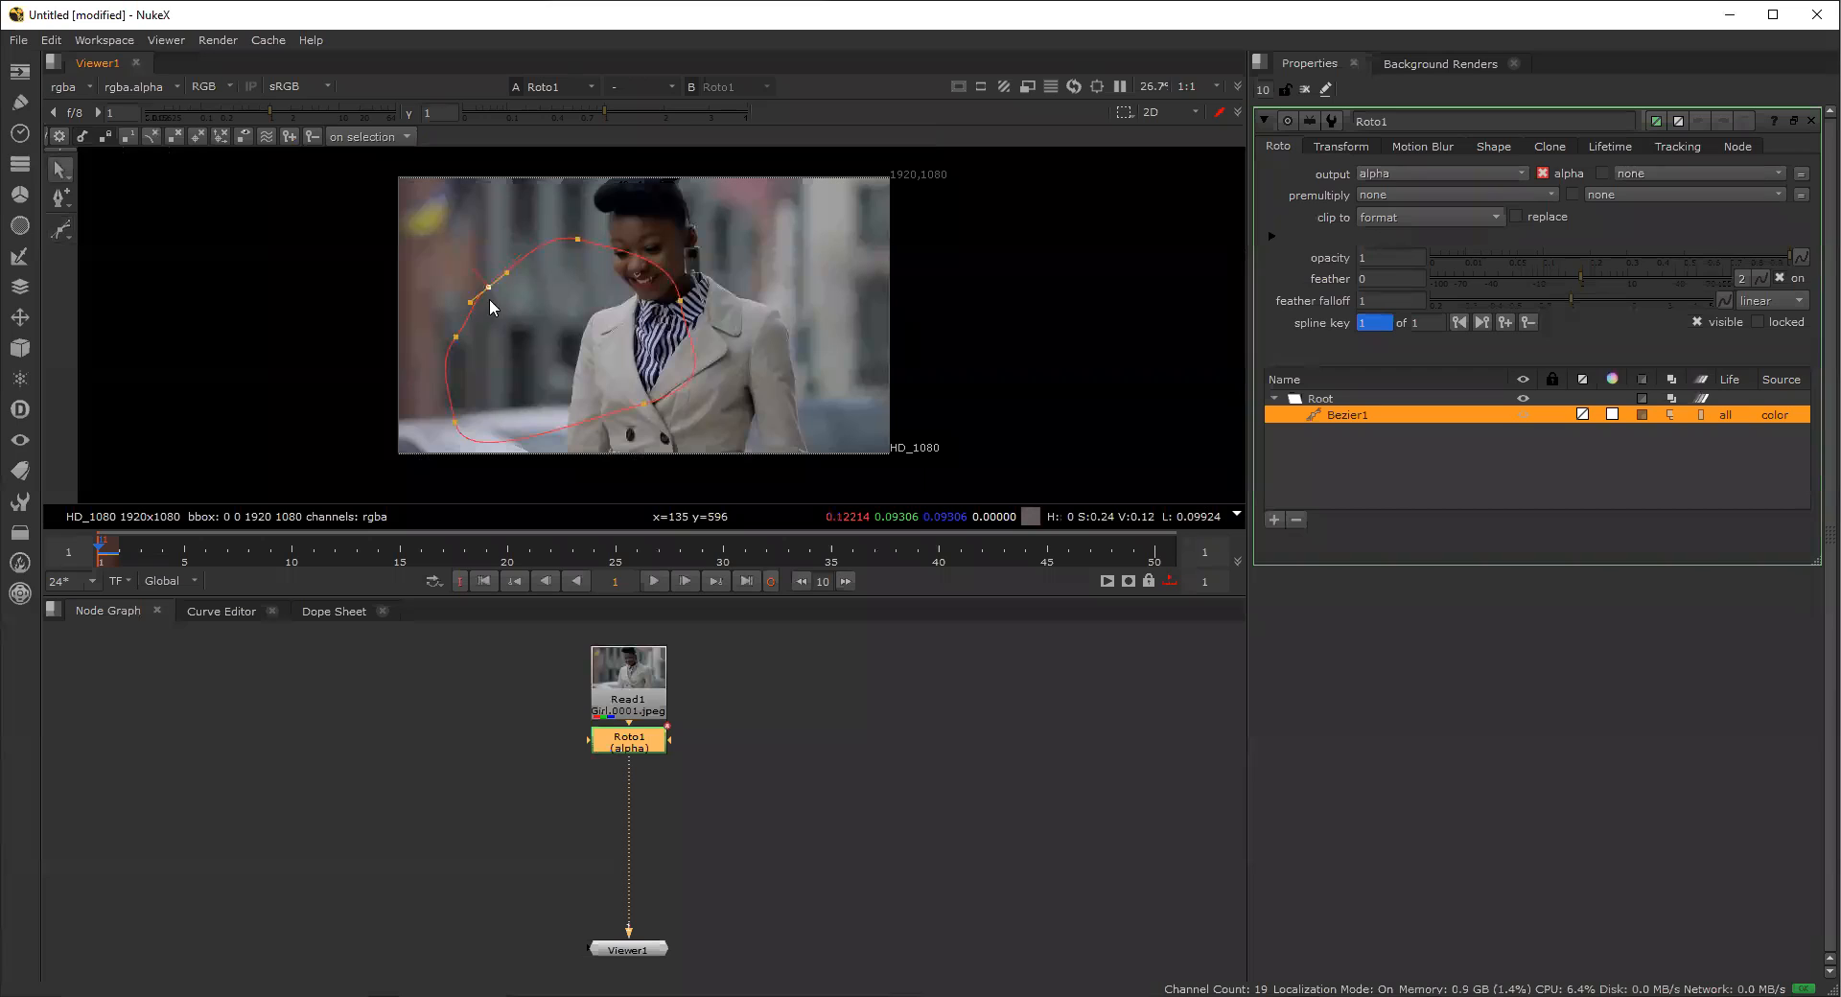
Reshape the Bezier curve by adjusting the tangent handles of its upper-left and topmost points.
left_click_drag(473, 302, 477, 305)
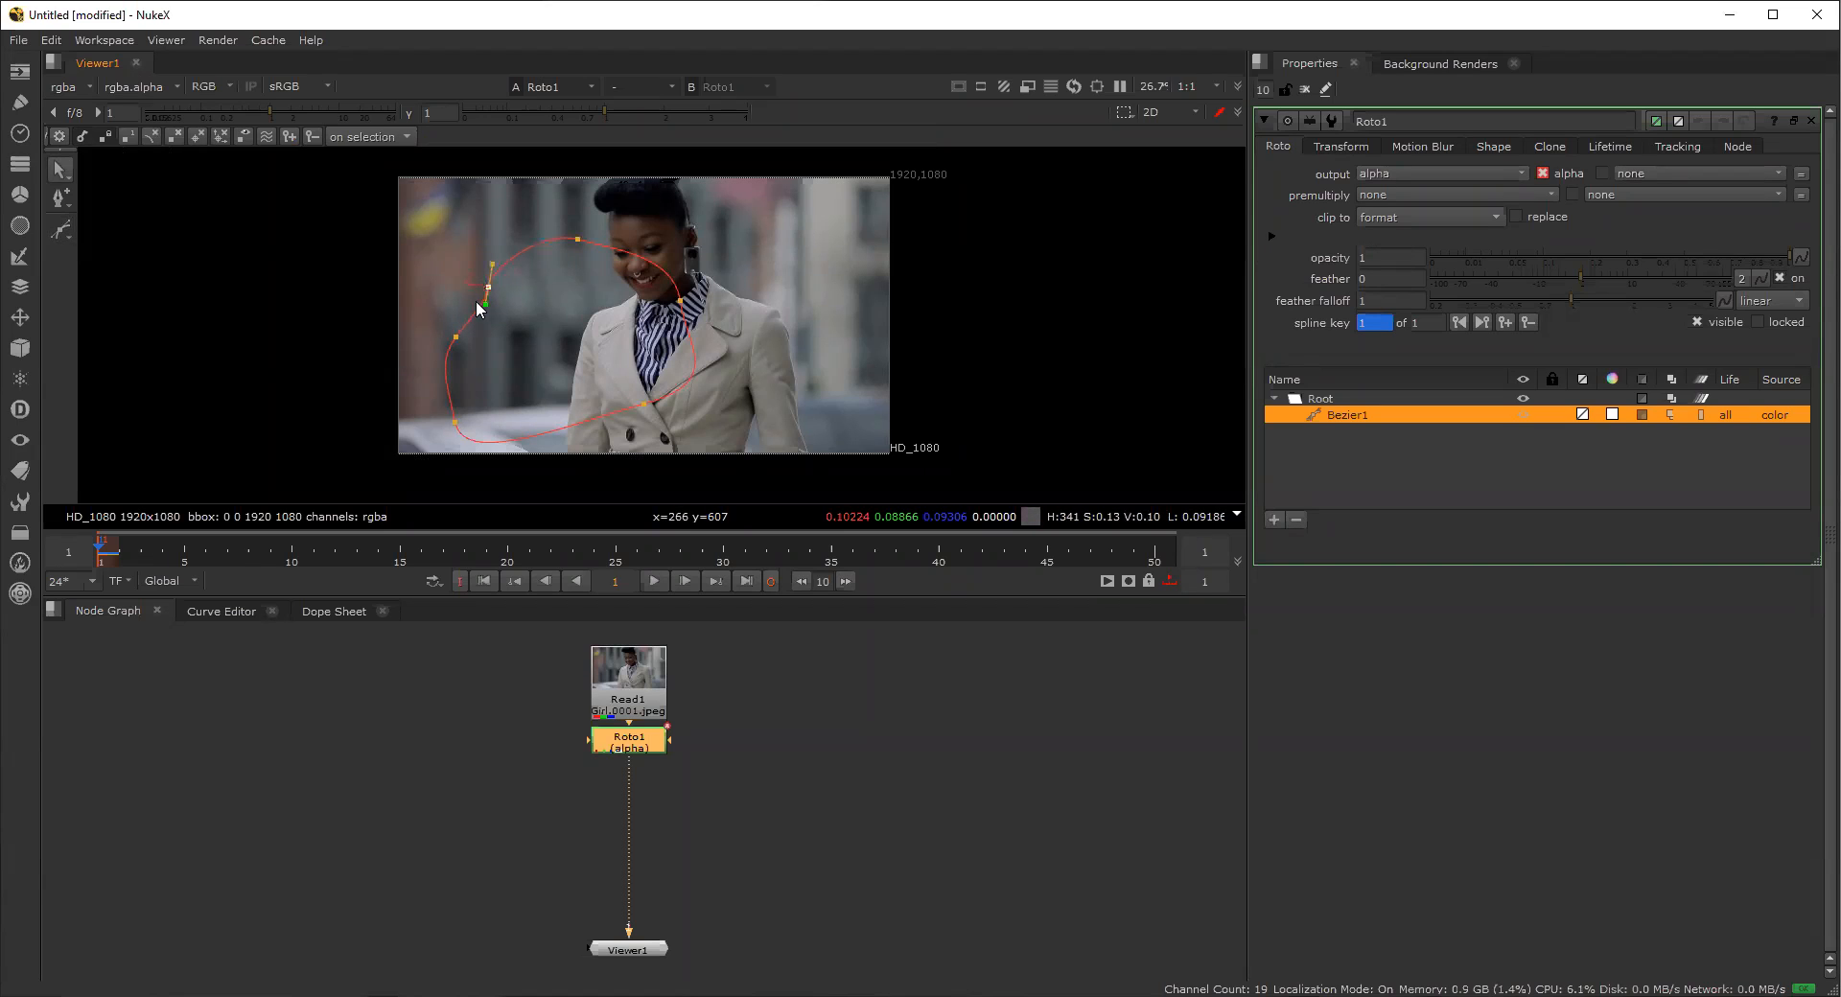
left_click(575, 238)
left_click_drag(547, 229, 638, 237)
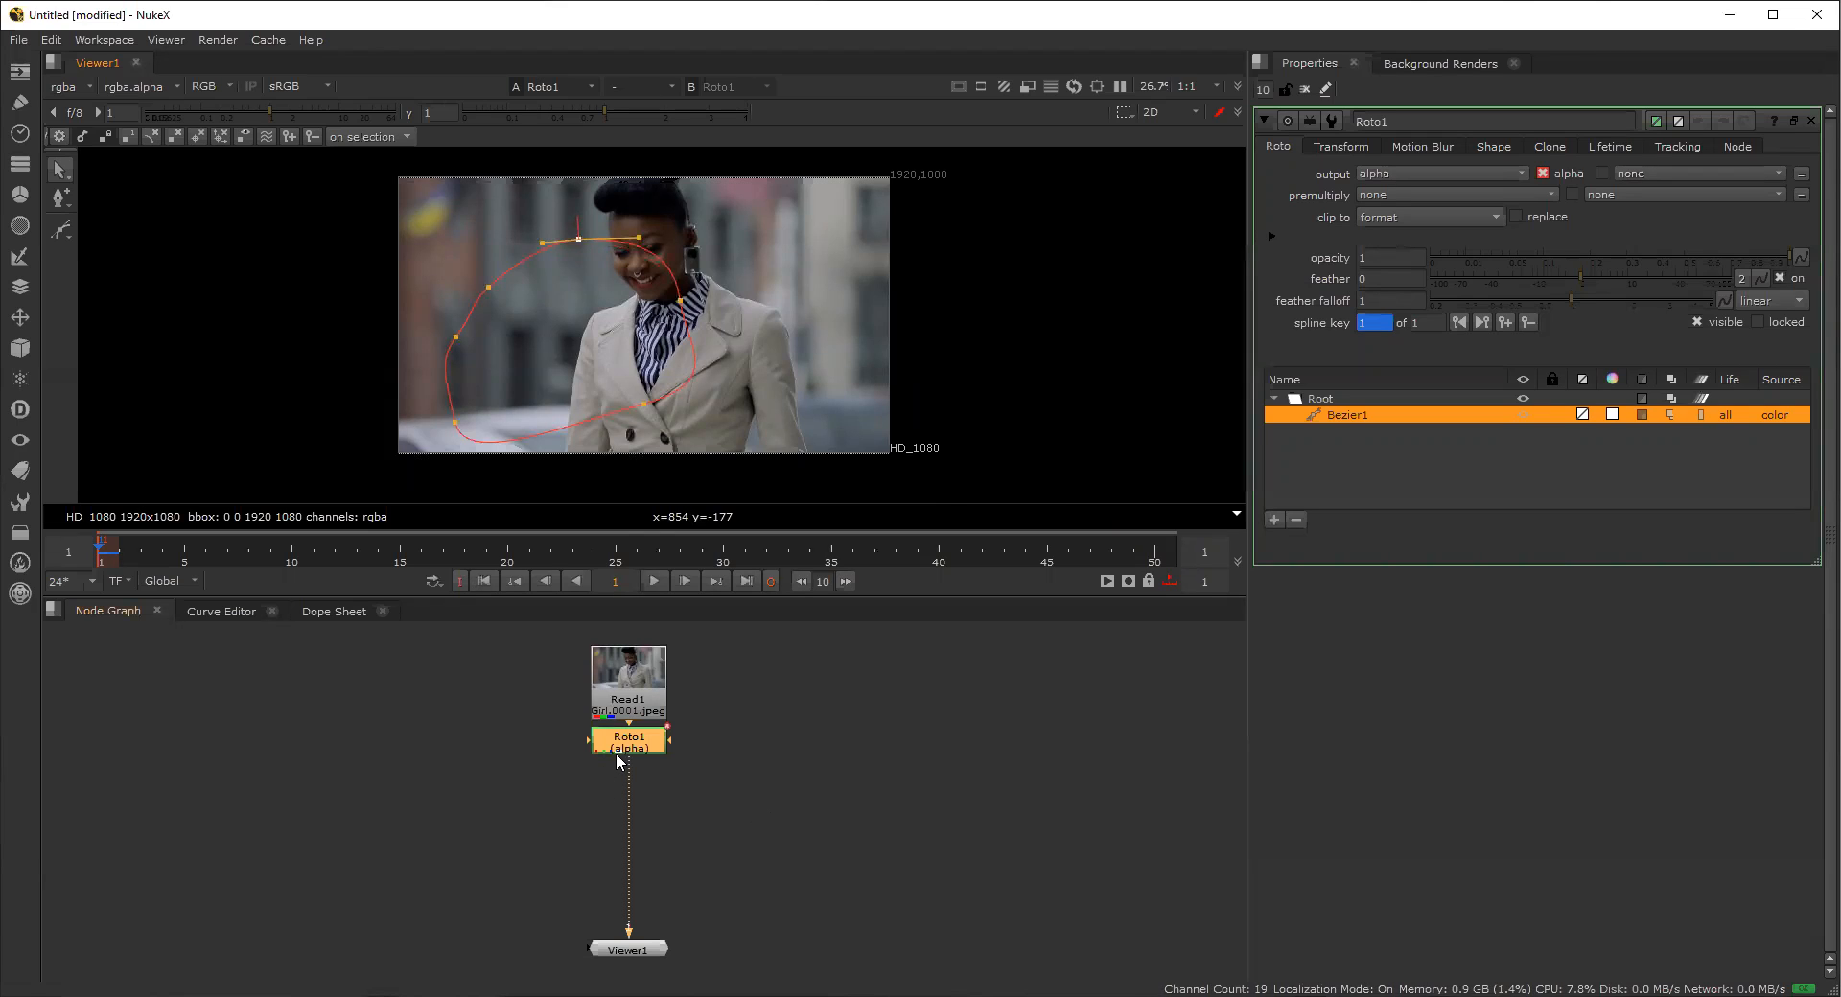
Select the Bezier1 shape in the shape list and deselect it again.
left_click(1451, 453)
left_click(1367, 418)
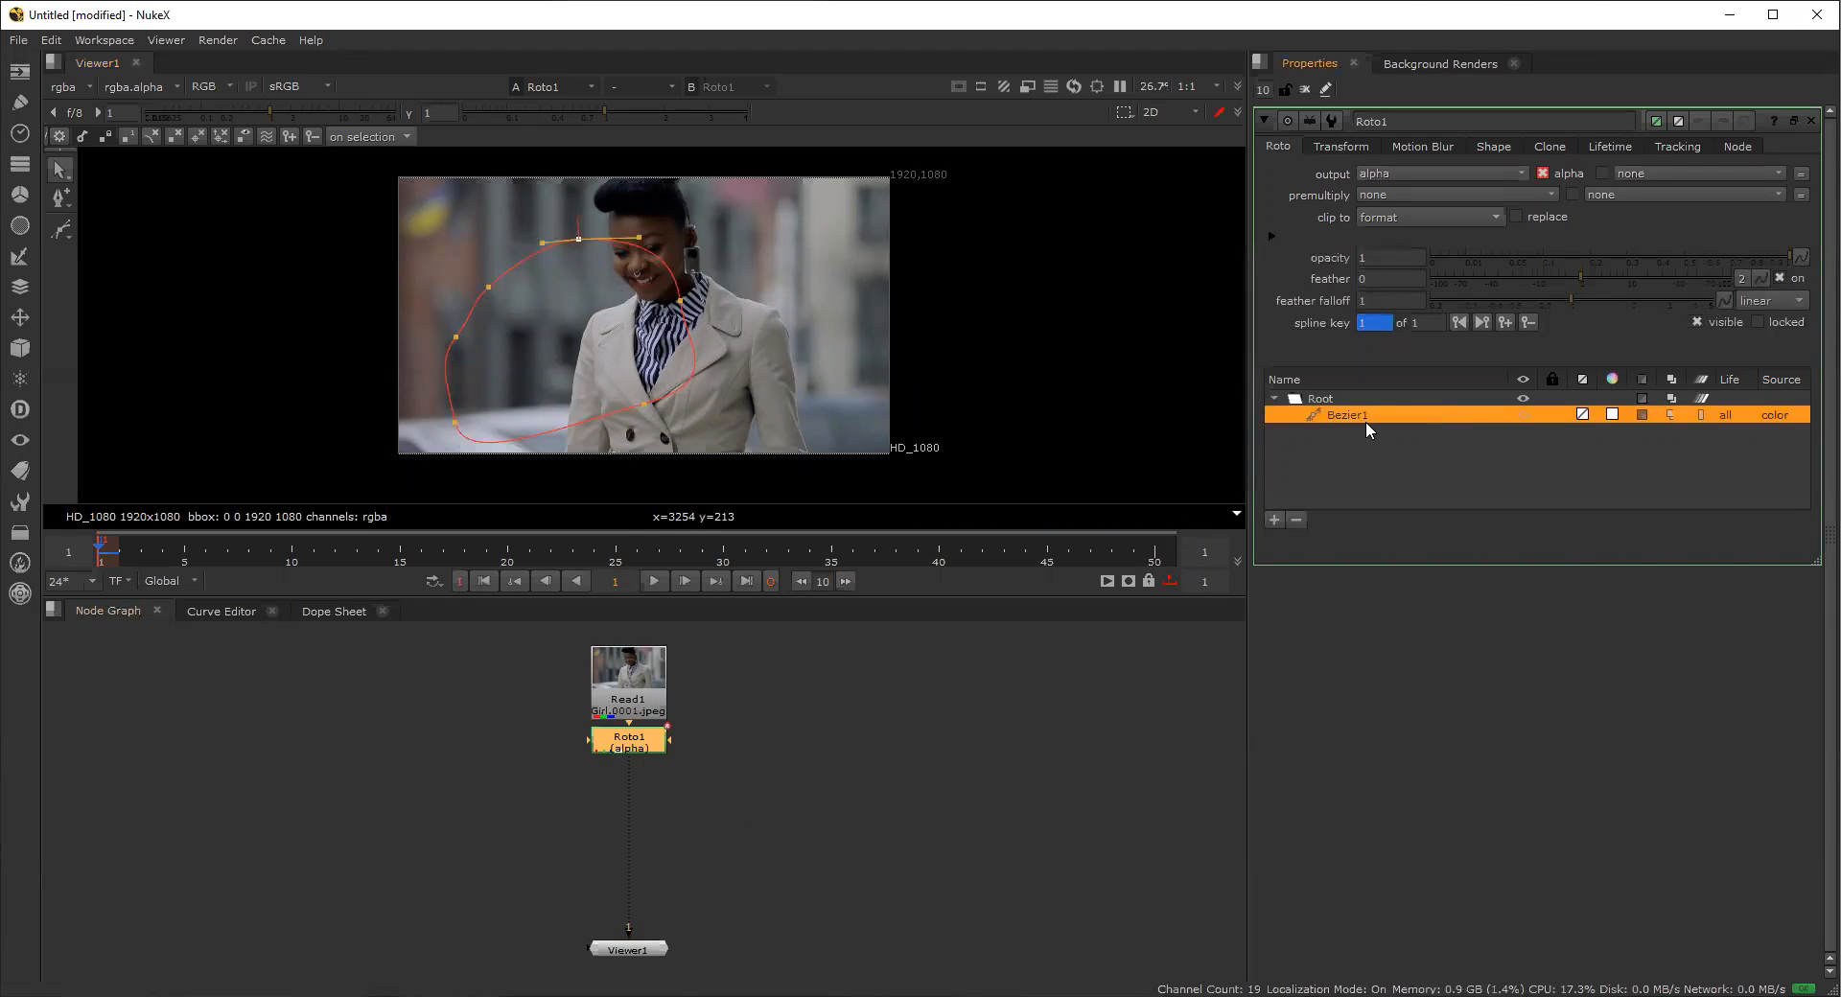
double_click(1350, 419)
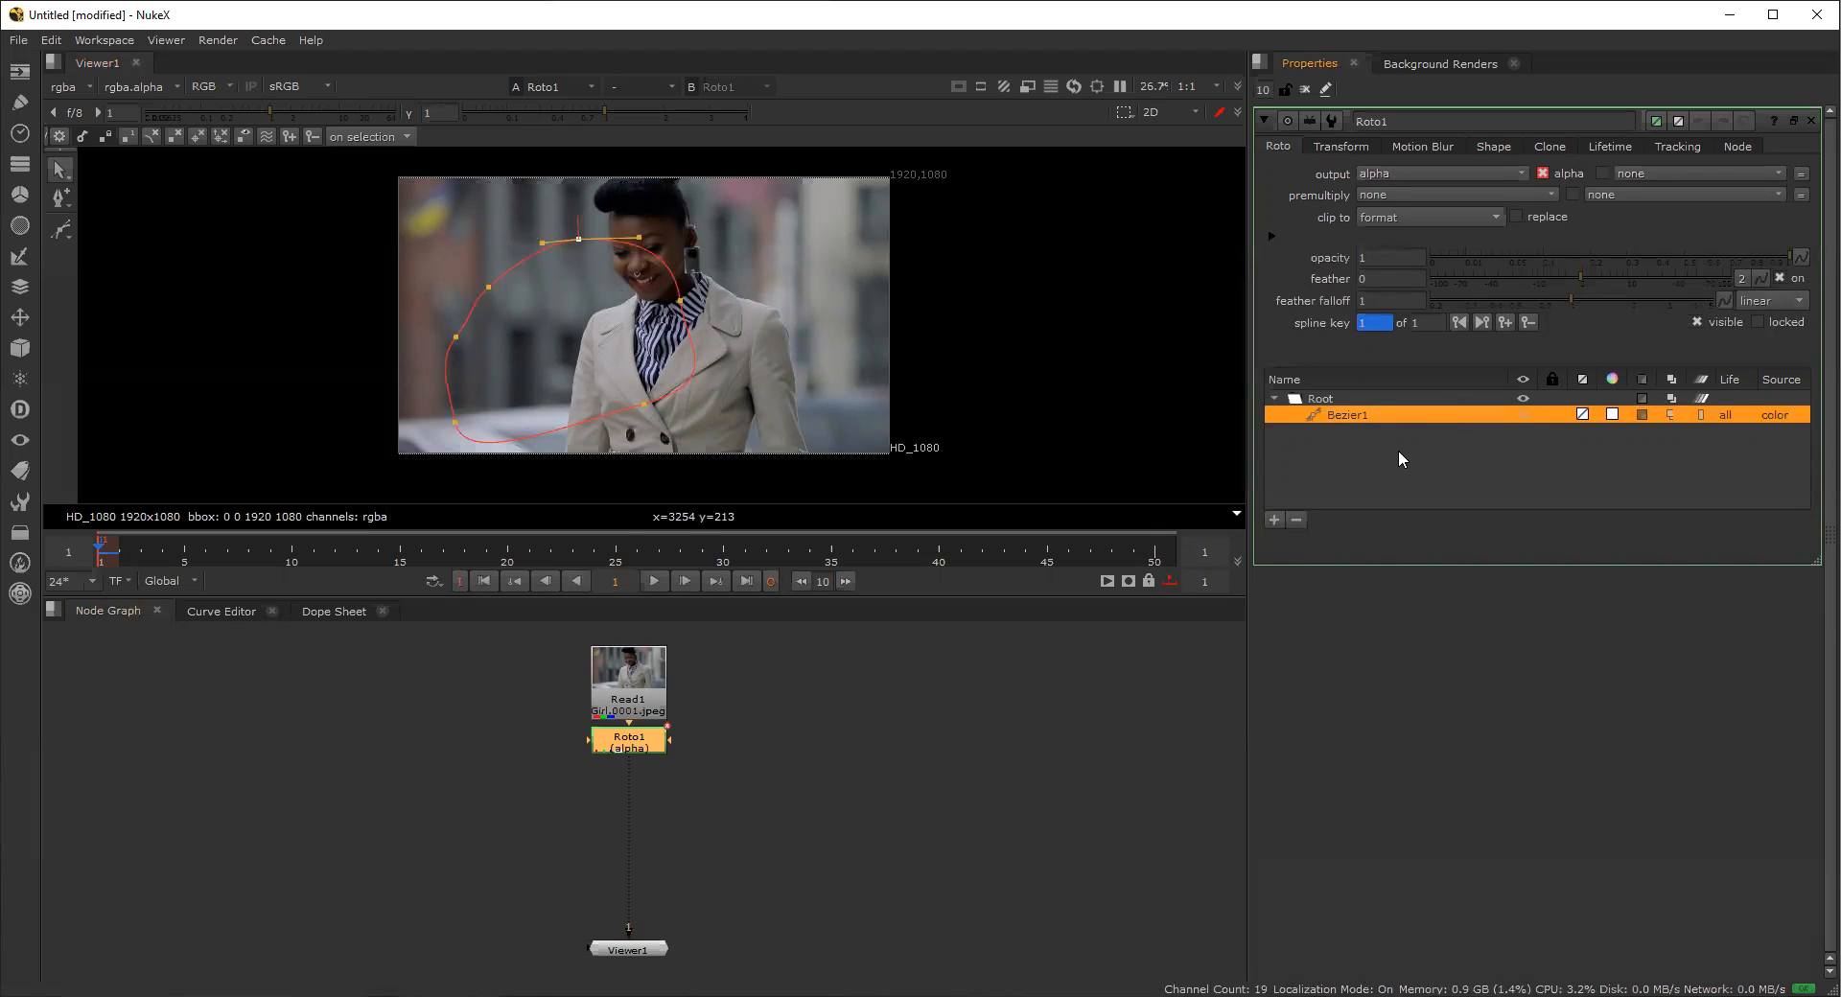
left_click(702, 257)
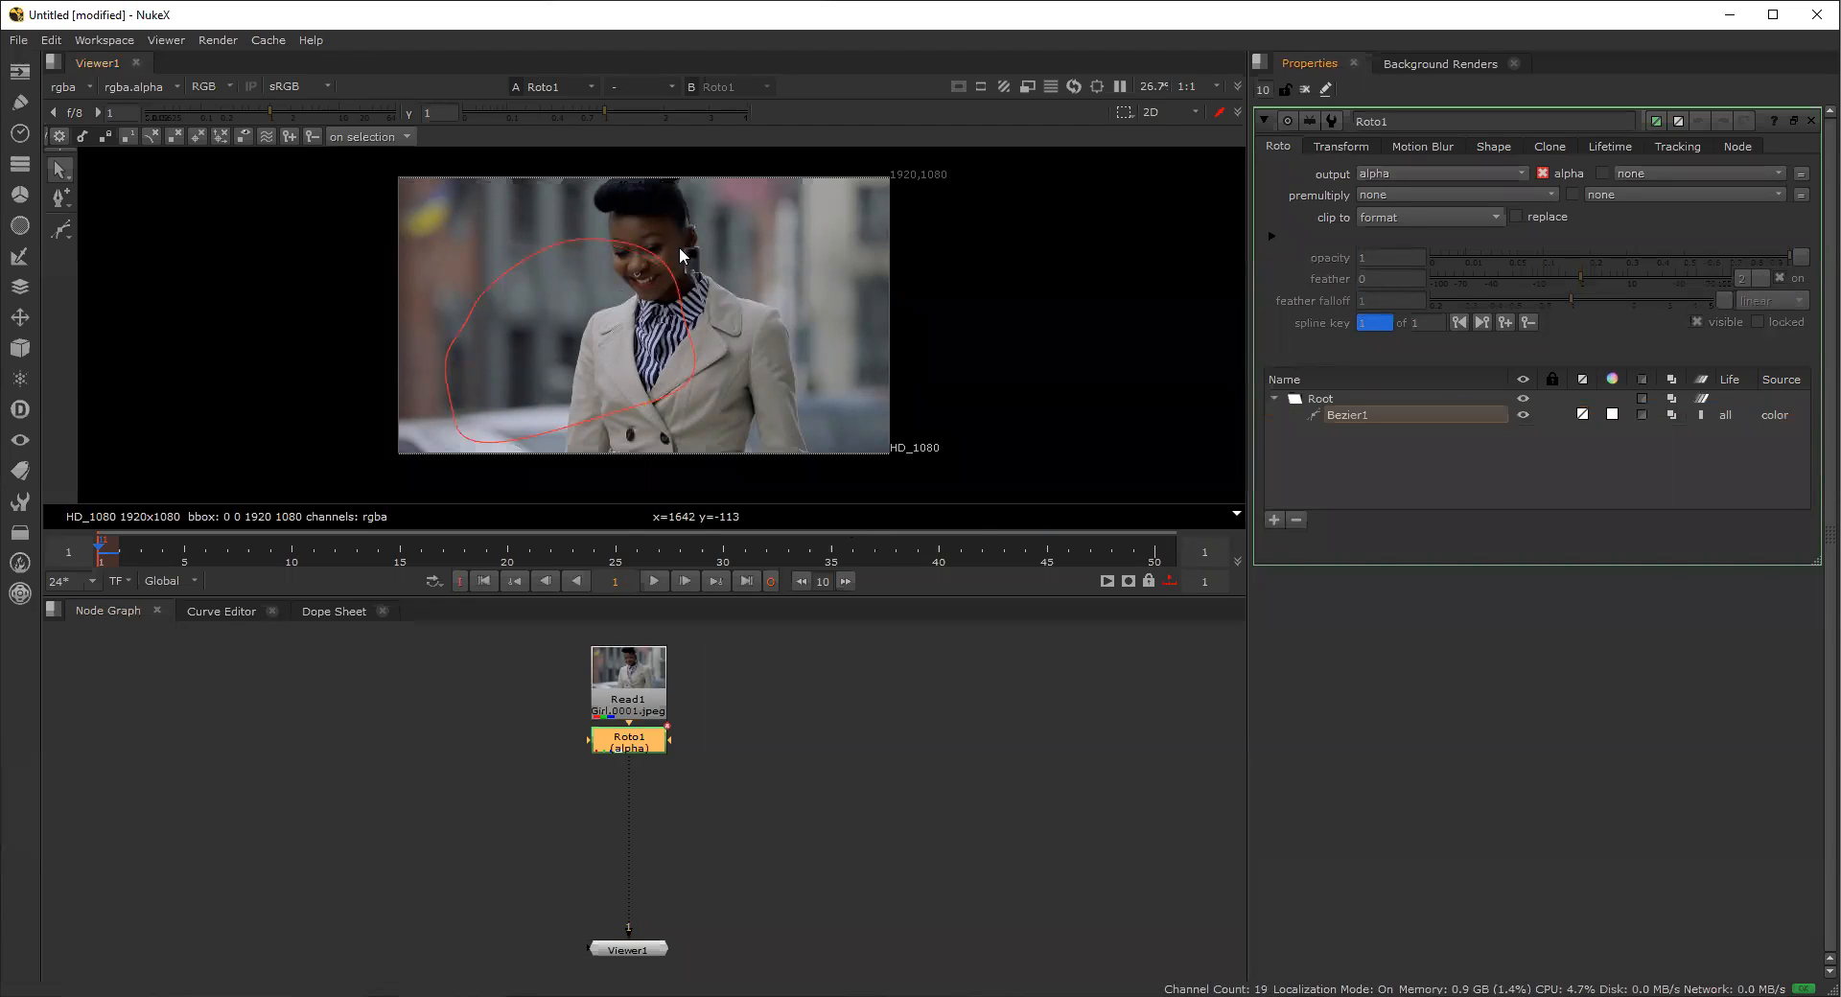
Draw a second closed Bezier shape over the woman and the right part of the image, overlapping the first shape.
left_click(60, 228)
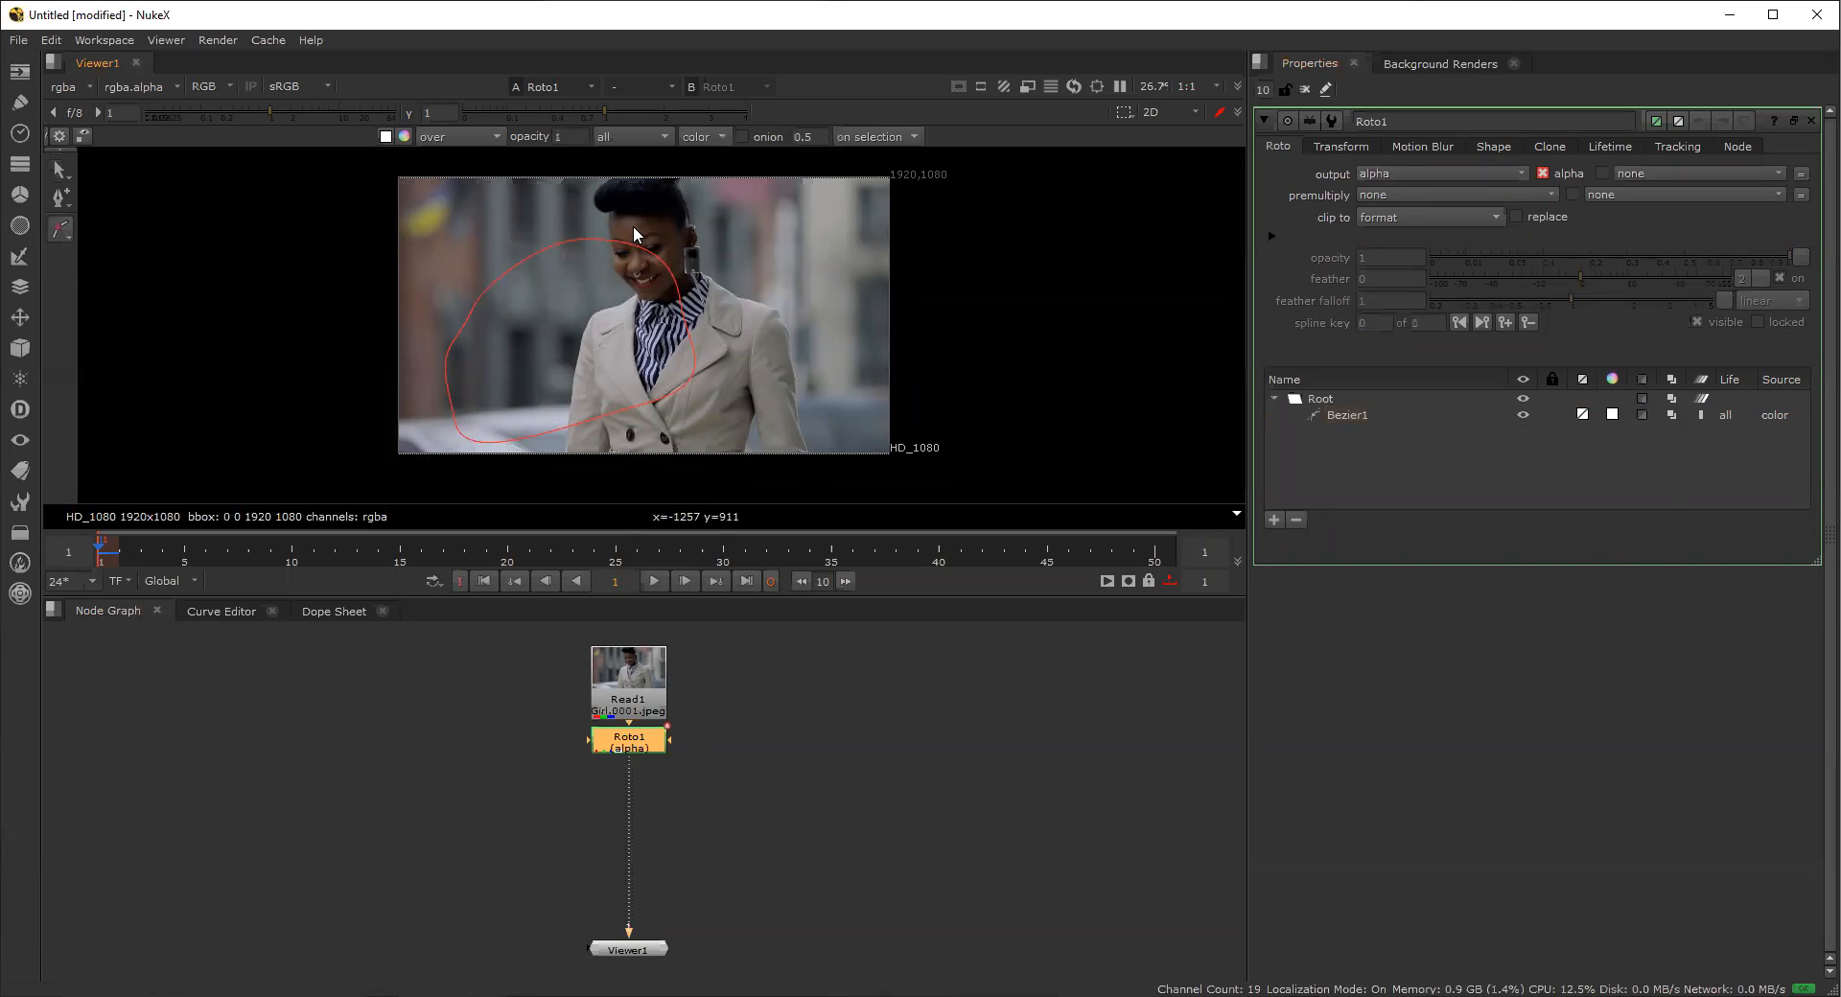
right_click(60, 228)
left_click(95, 229)
left_click_drag(675, 234, 784, 238)
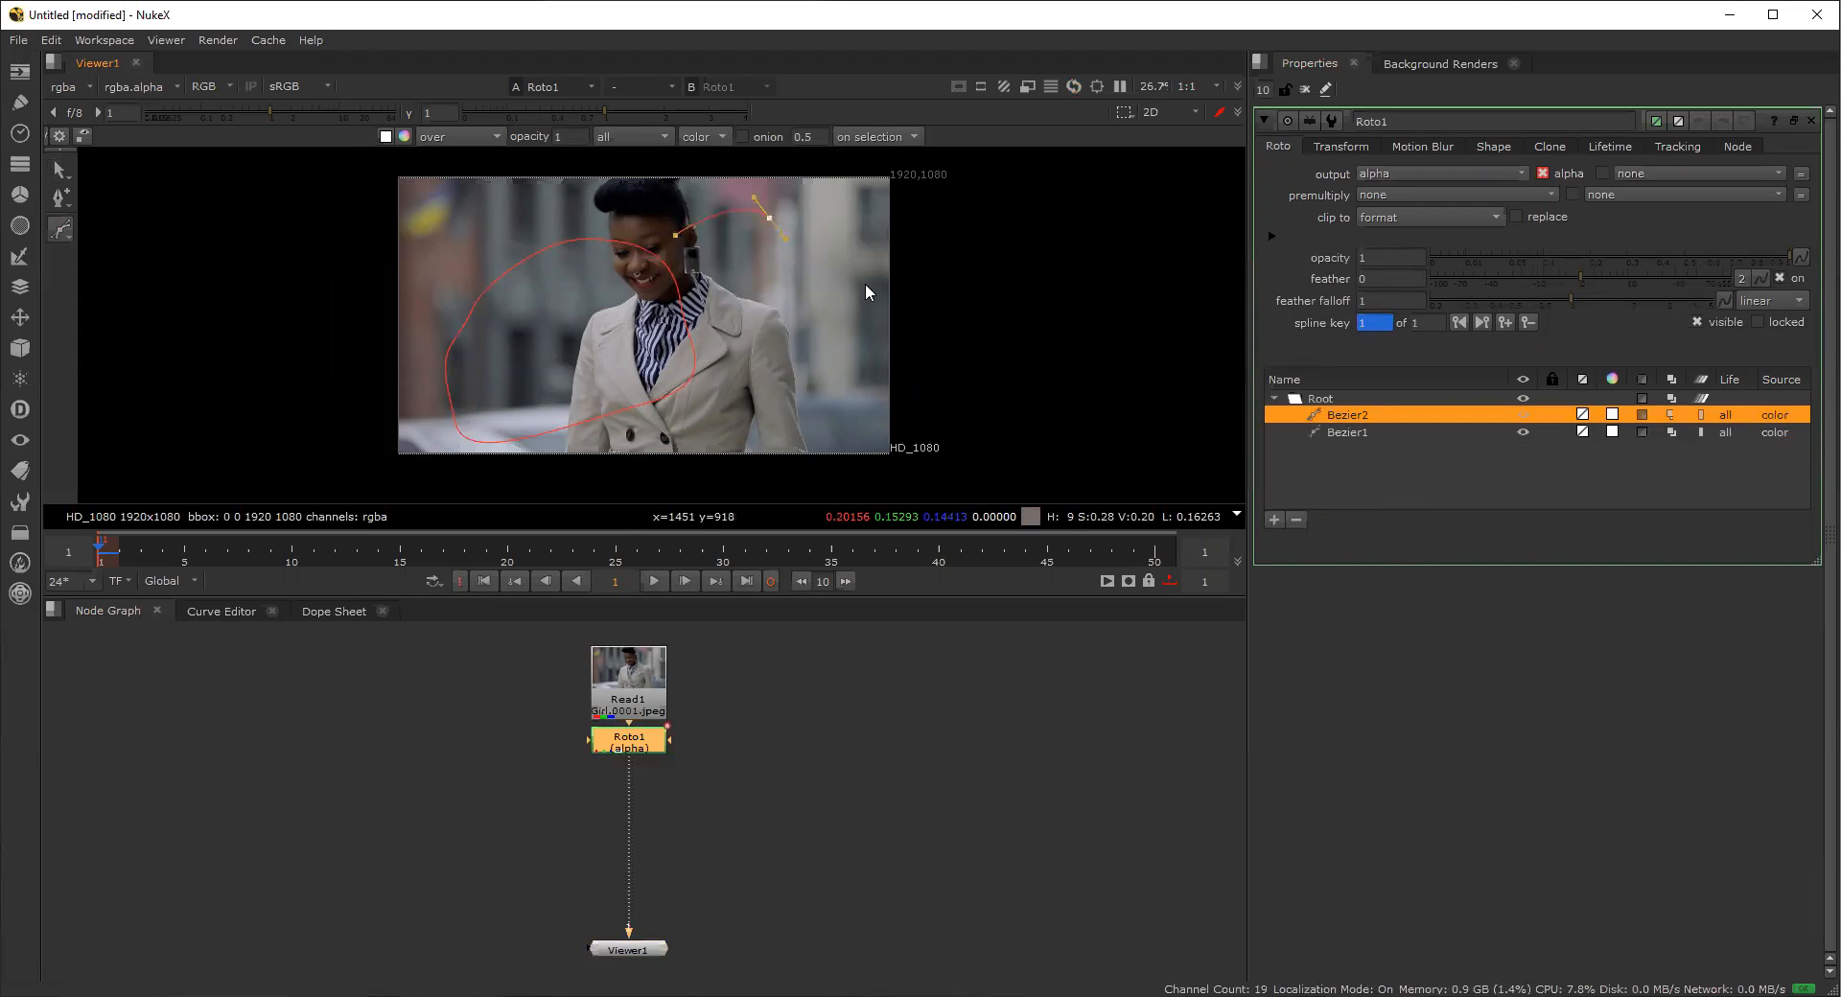
left_click(659, 460)
left_click(597, 362)
left_click(615, 305)
left_click(674, 235)
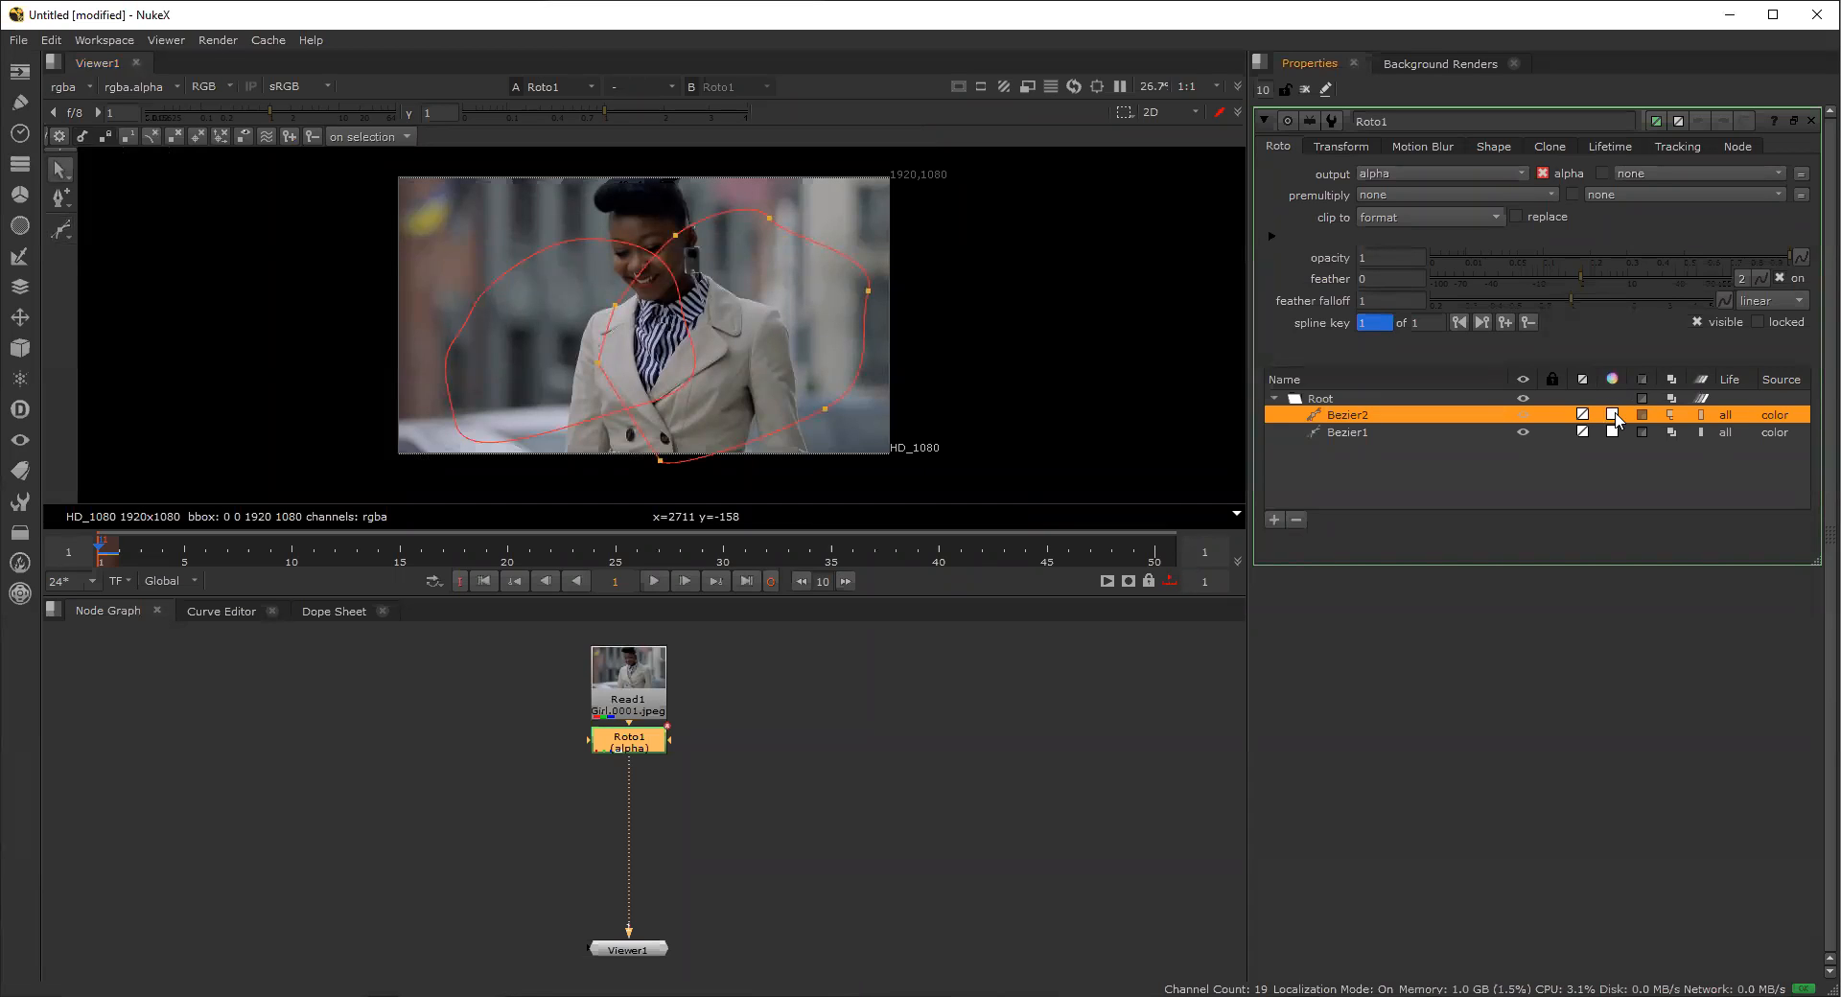
Set the Bezier2 shape's color to light green, about 0.44 red, 1 green and 0.22 blue.
left_click(1612, 415)
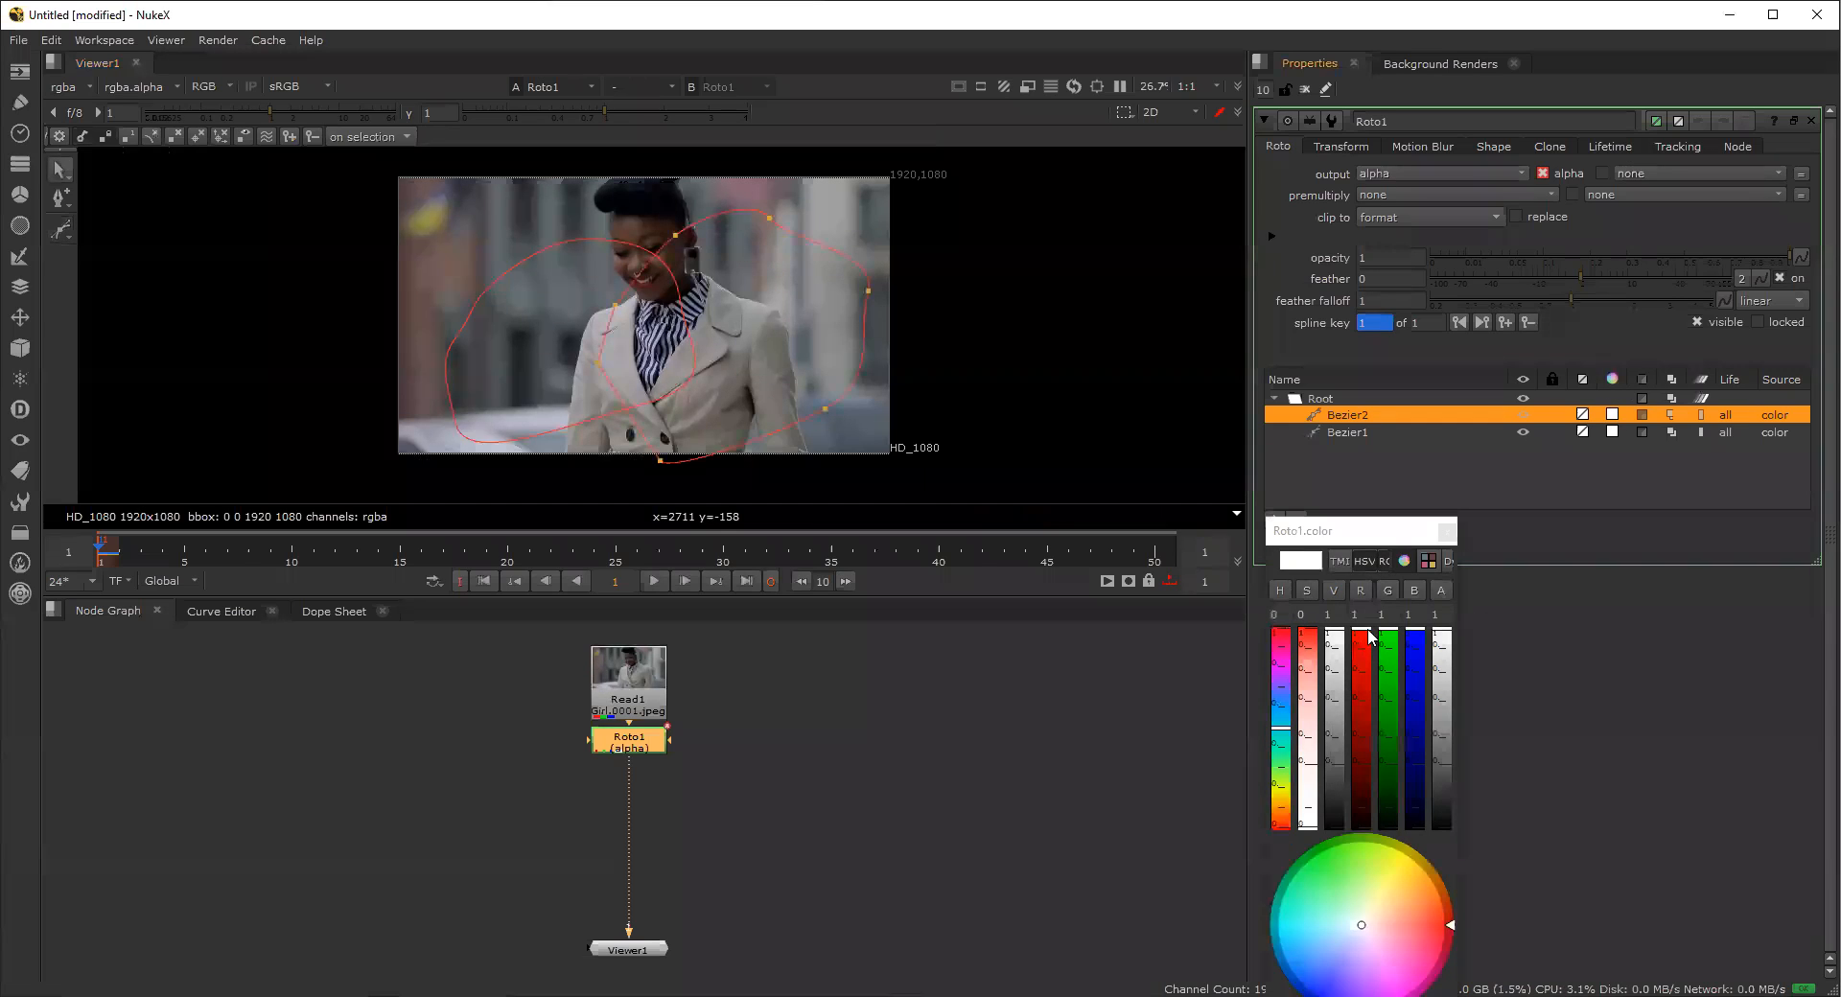
left_click(1368, 630)
mouse_move(1328, 870)
left_mouse_down()
mouse_move(1347, 849)
mouse_move(1347, 864)
left_mouse_up()
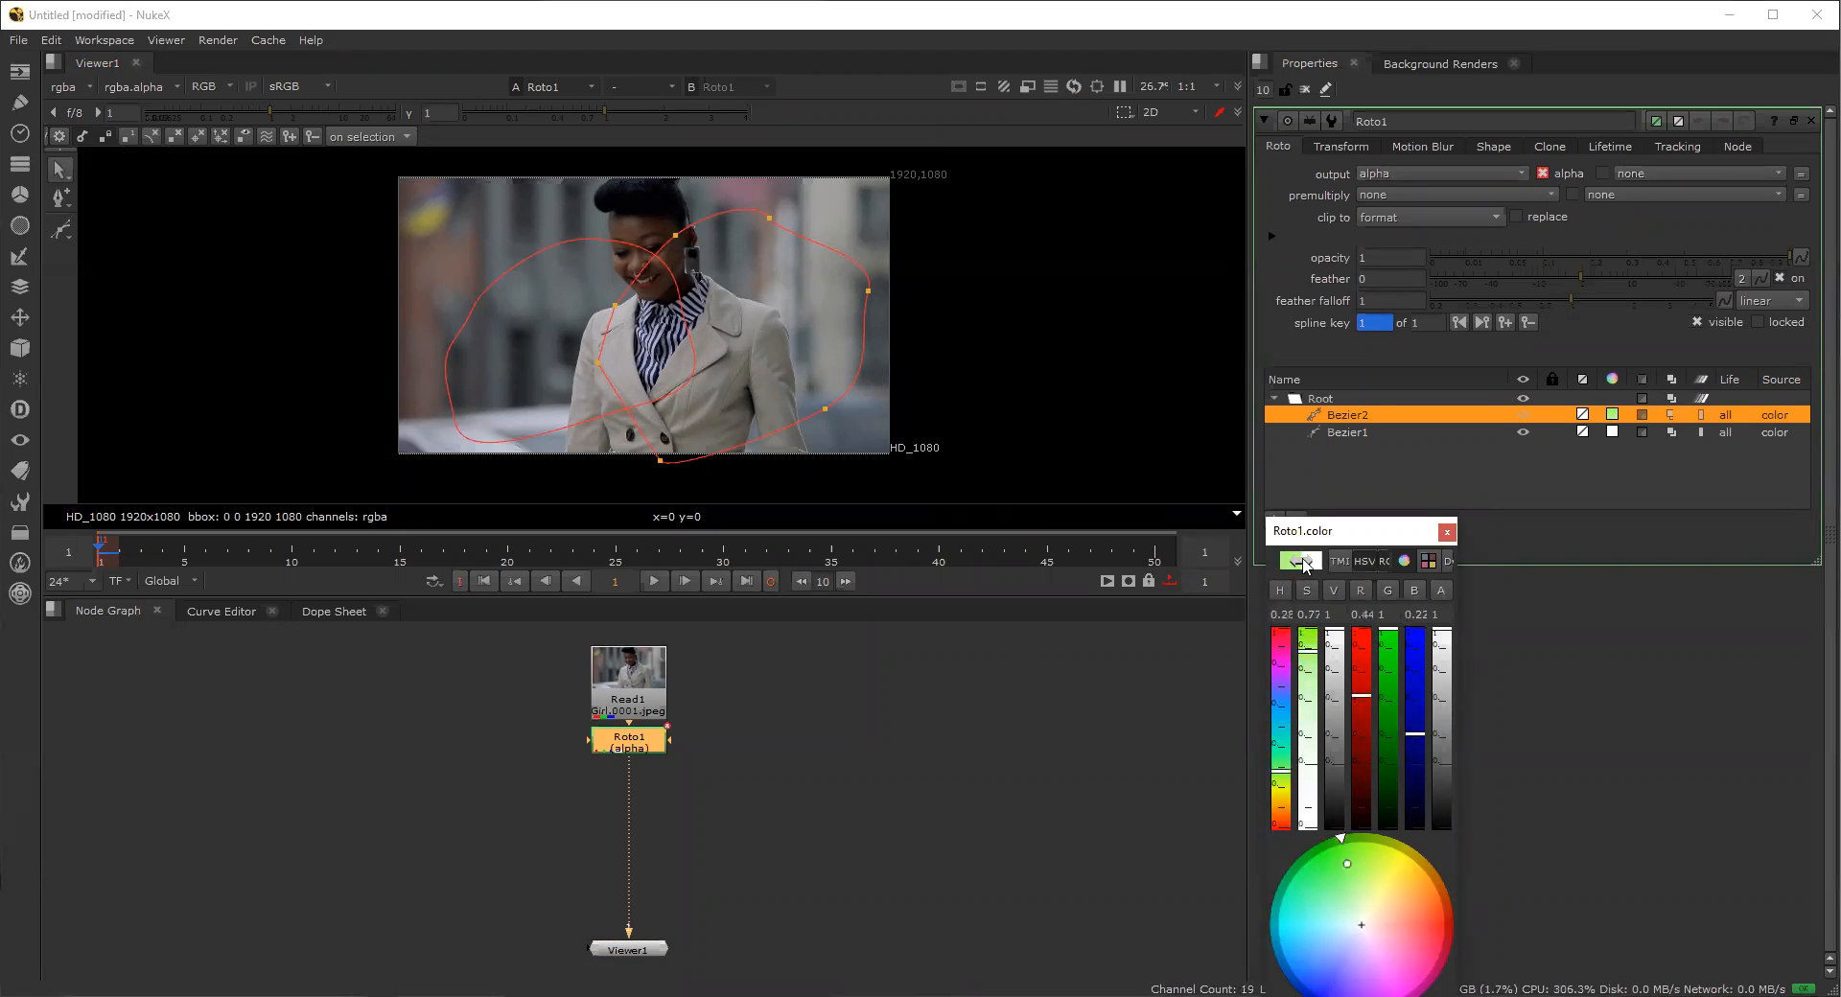
left_click(1447, 533)
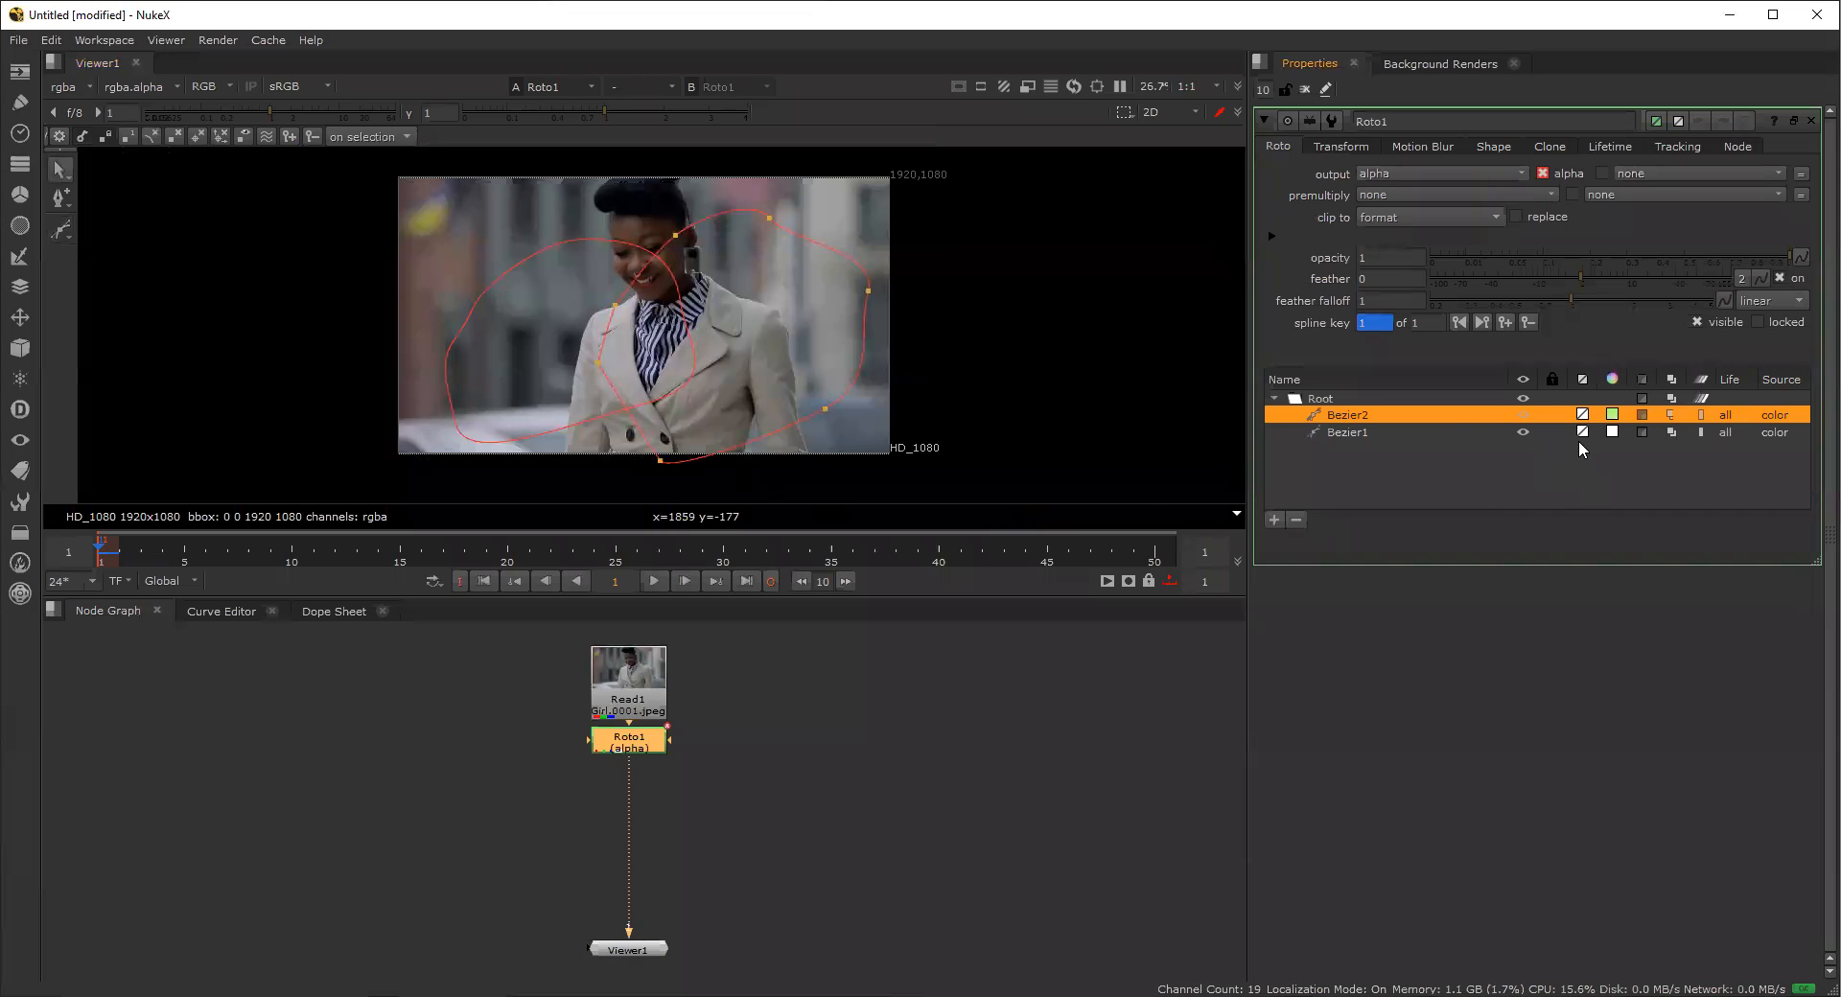
Select the Bezier1 shape in the shape list and lock it against editing.
left_click(1390, 403)
left_click(1375, 419)
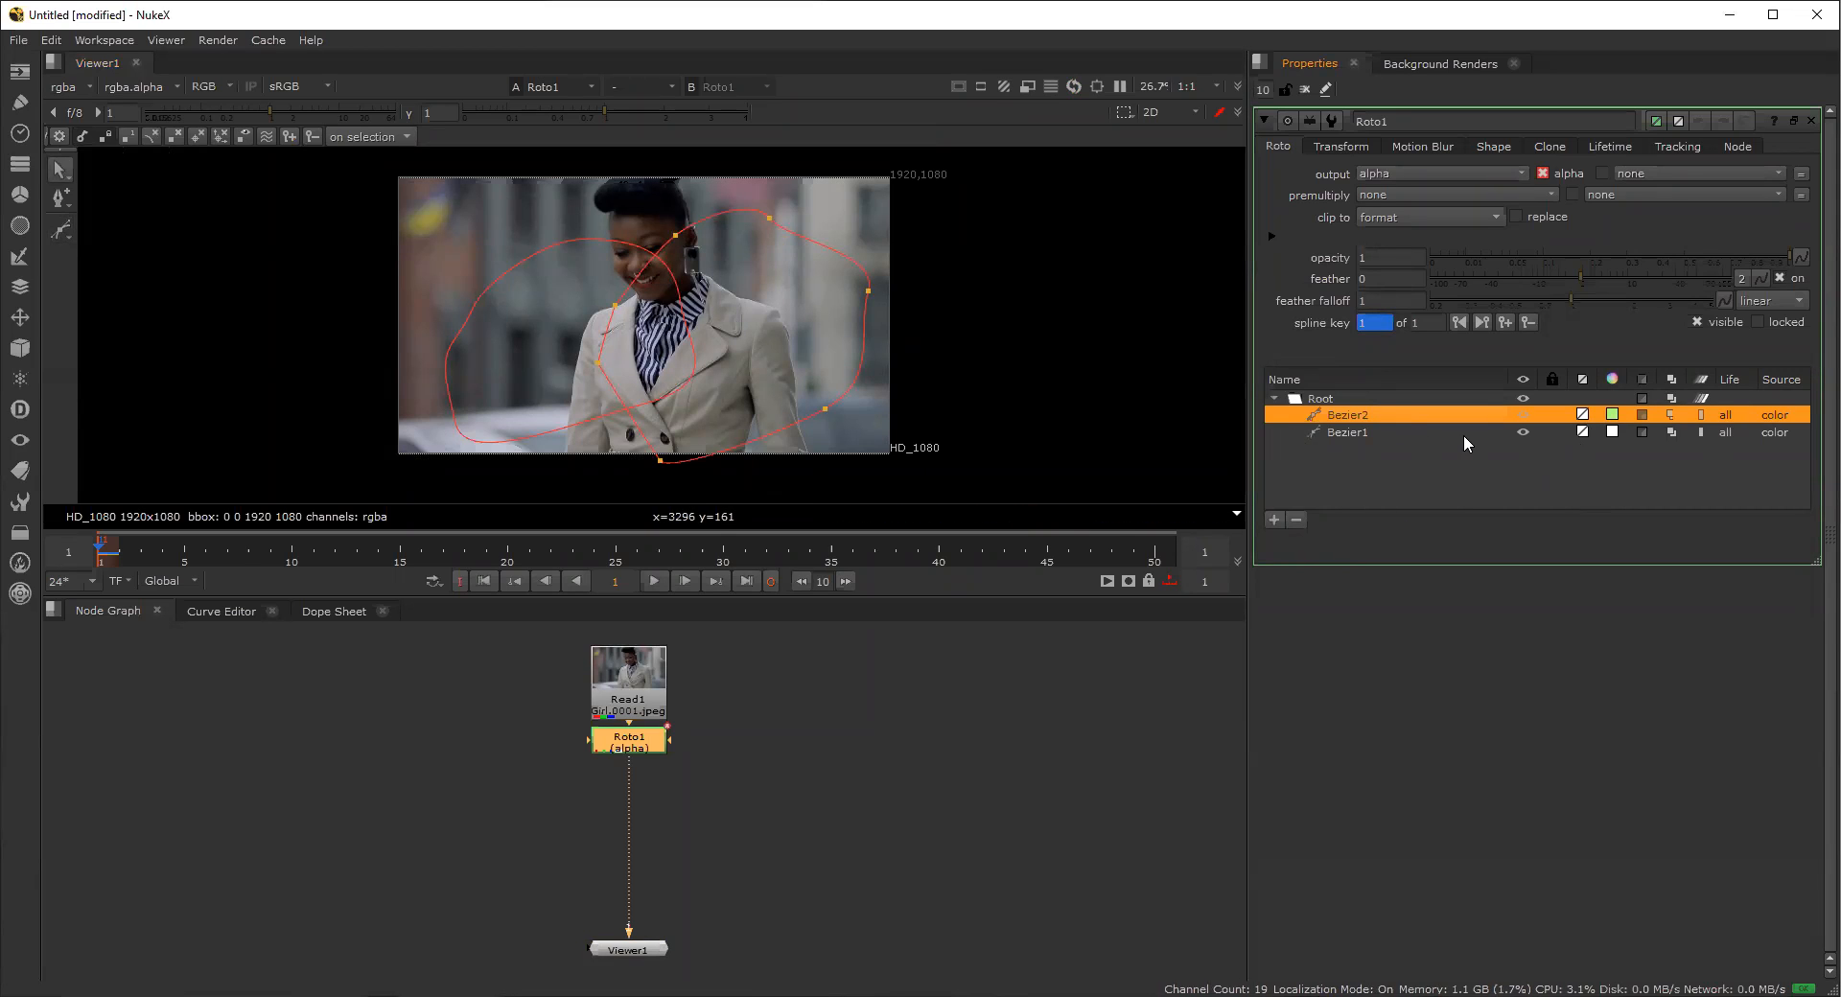
left_click(1524, 433)
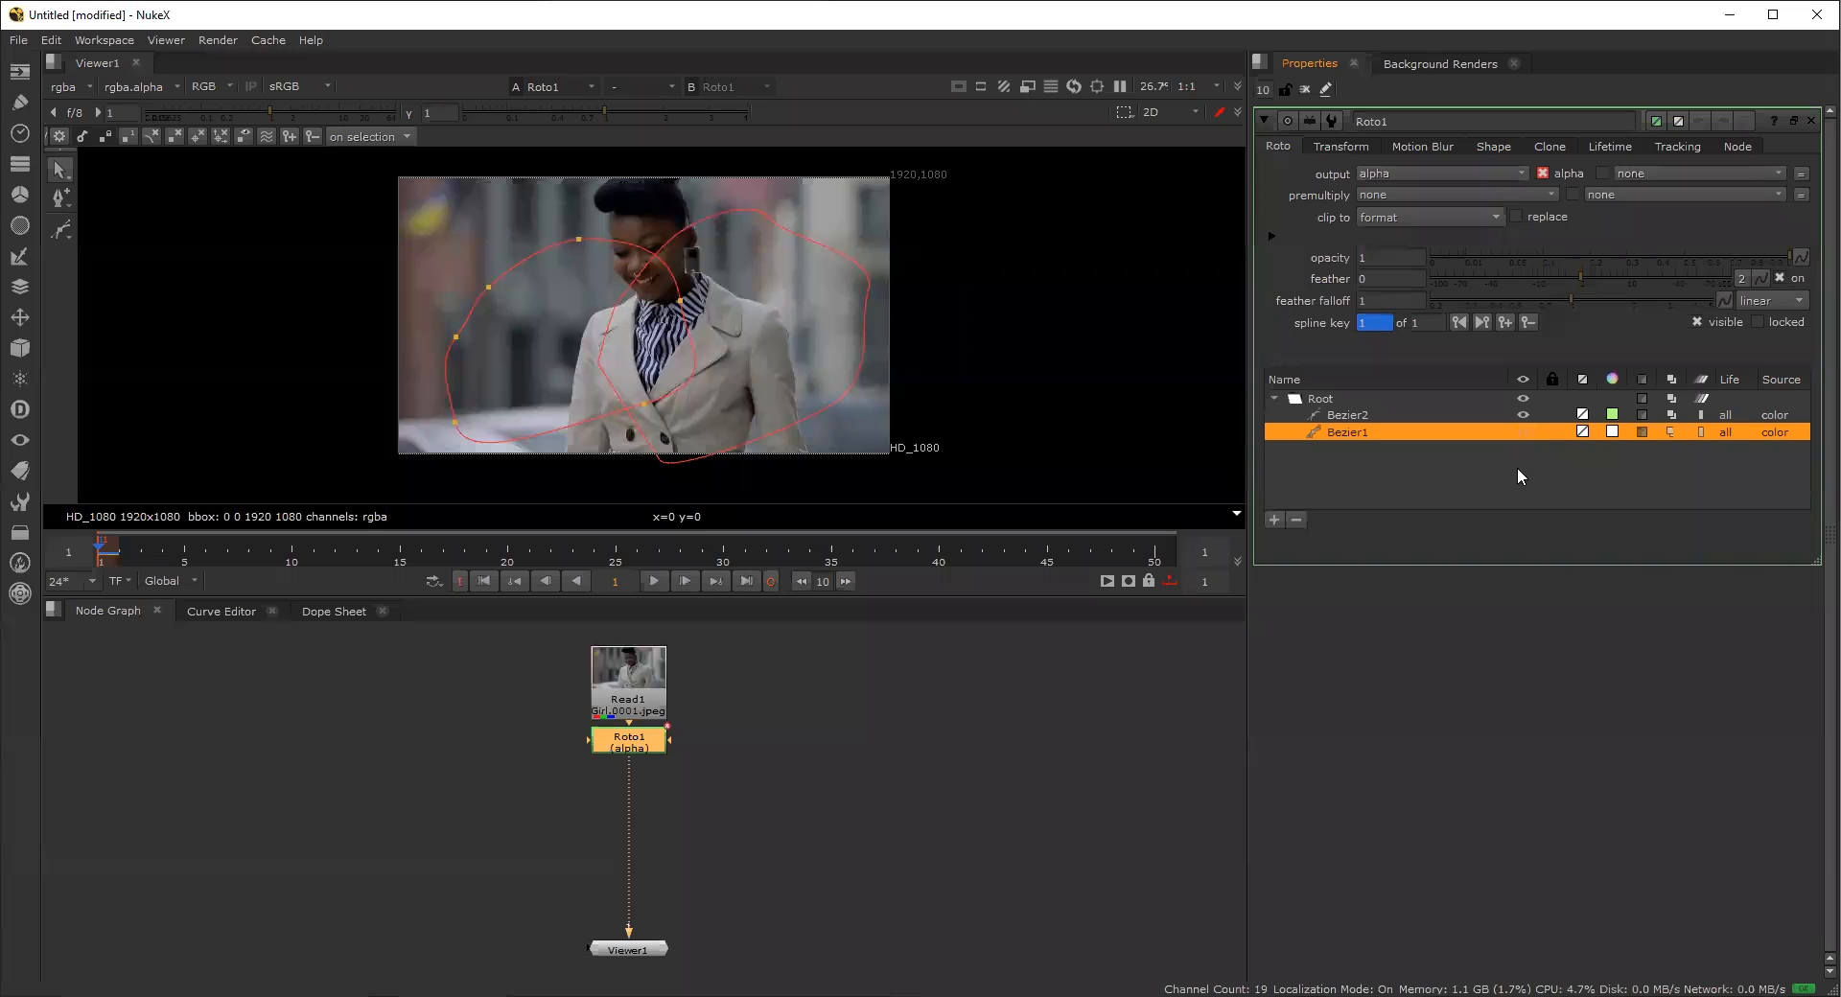
left_click(1517, 468)
left_click(1552, 433)
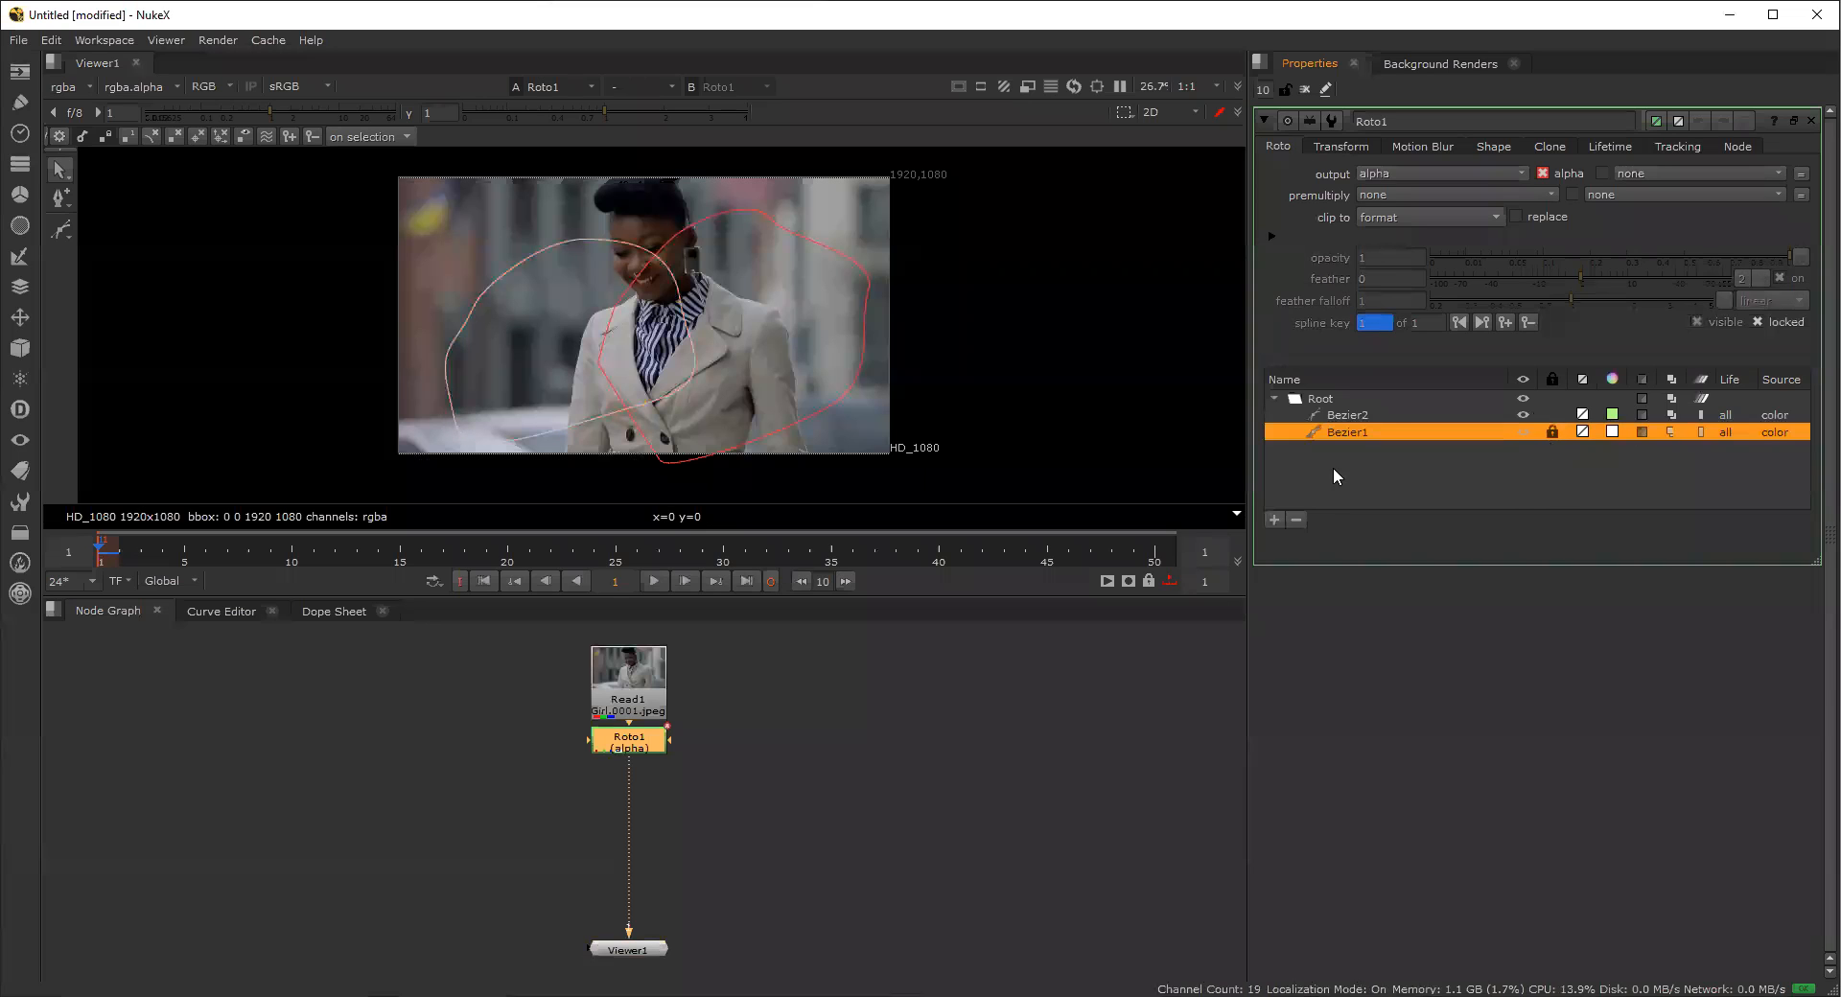
Move the two upper-right points of Bezier2 down and inward at frame 0, and compare the shape at frames 0 and 1.
left_click(787, 228)
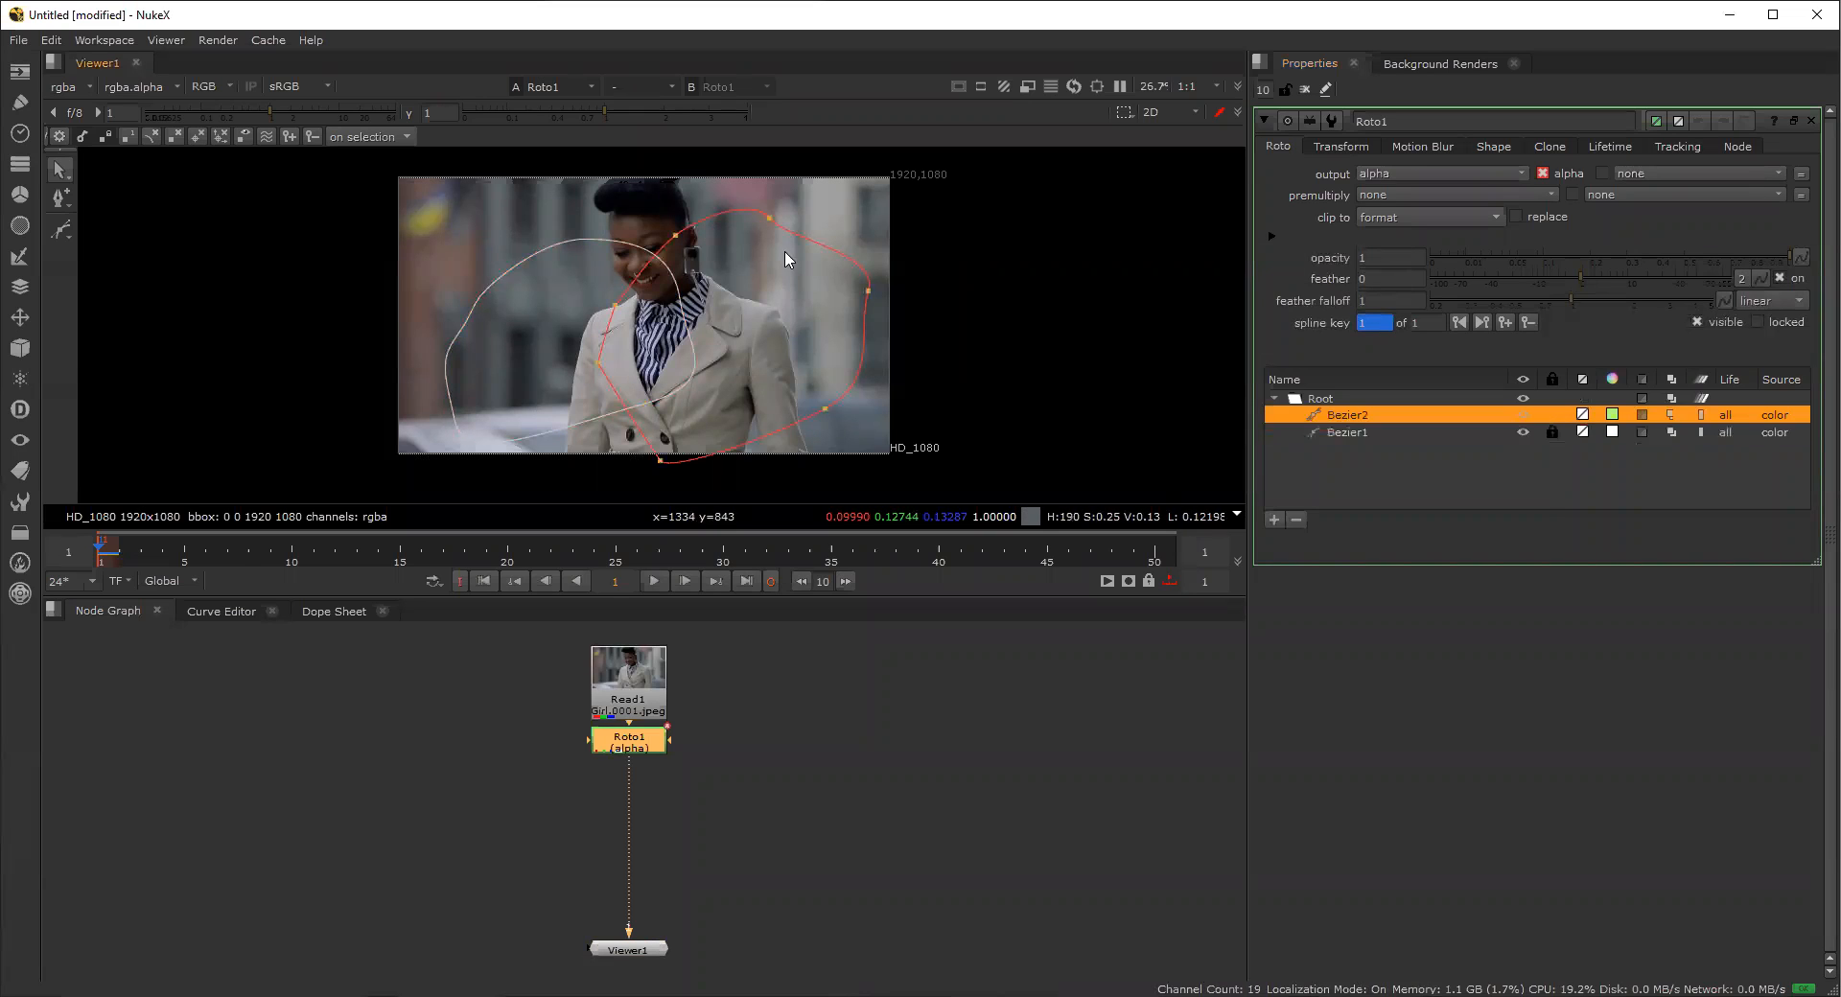
left_click_drag(682, 196, 912, 325)
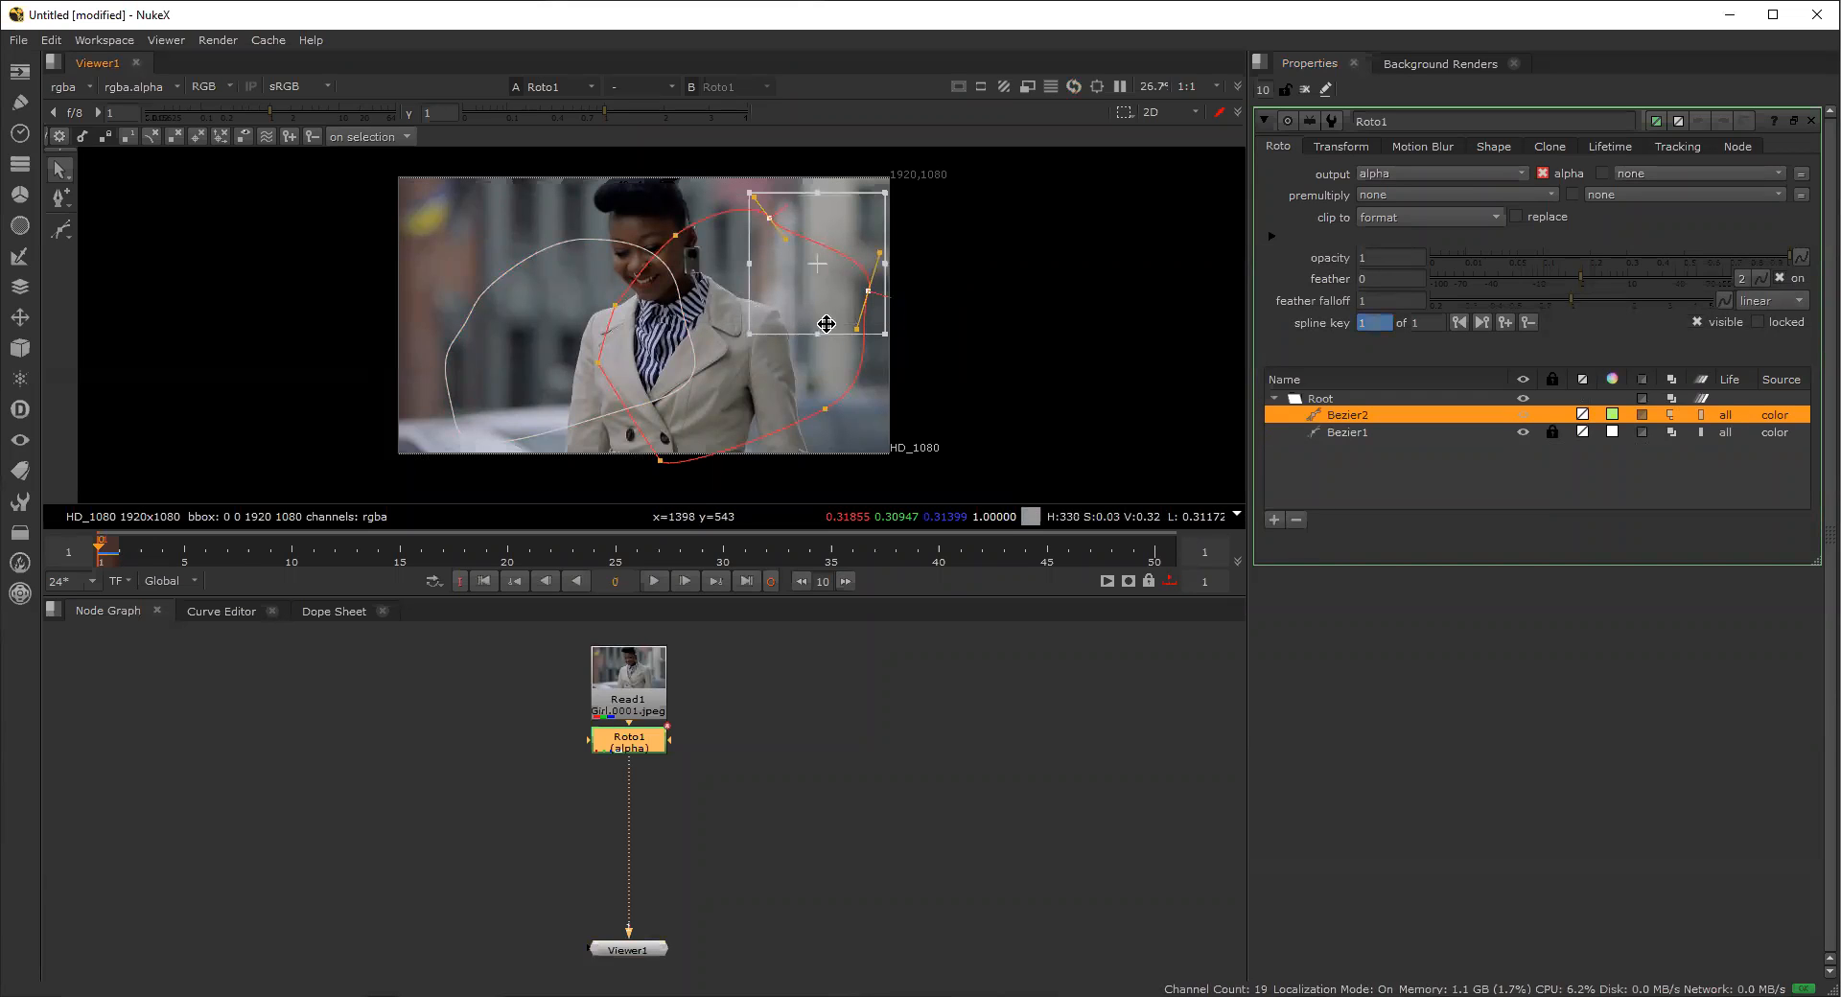
left_click_drag(838, 287, 810, 317)
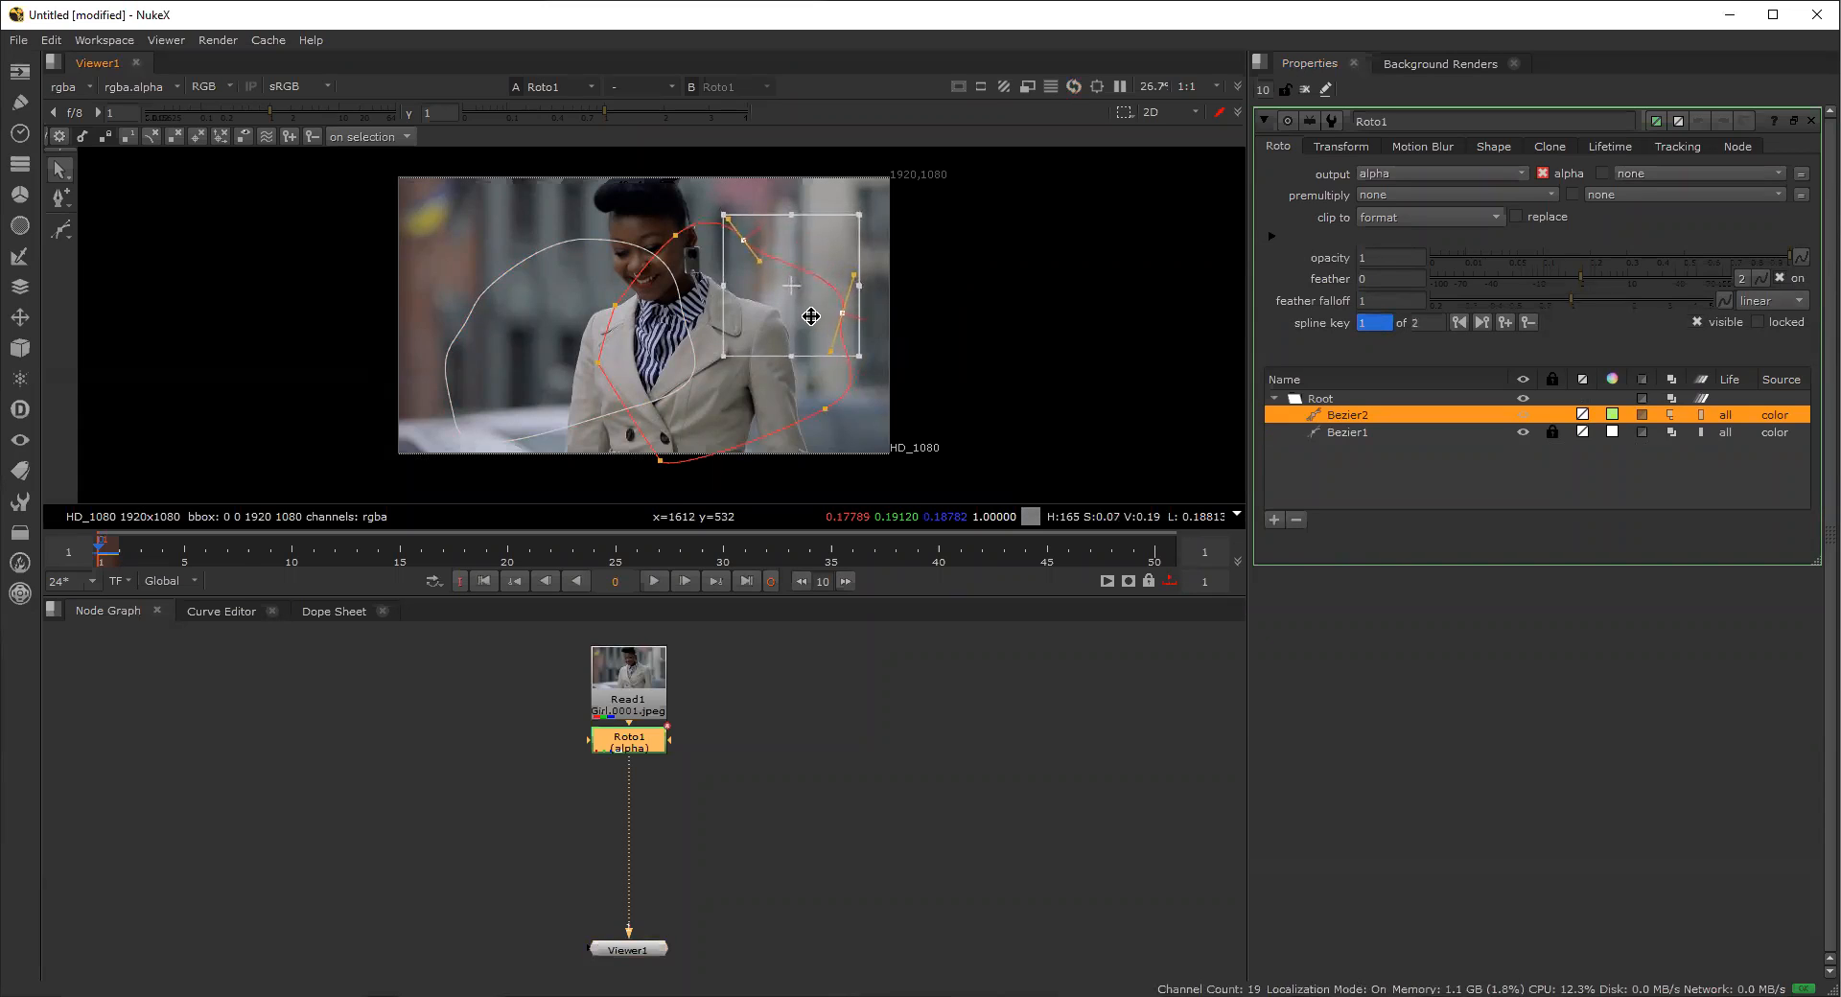
key("Right")
key("Left")
key("Right")
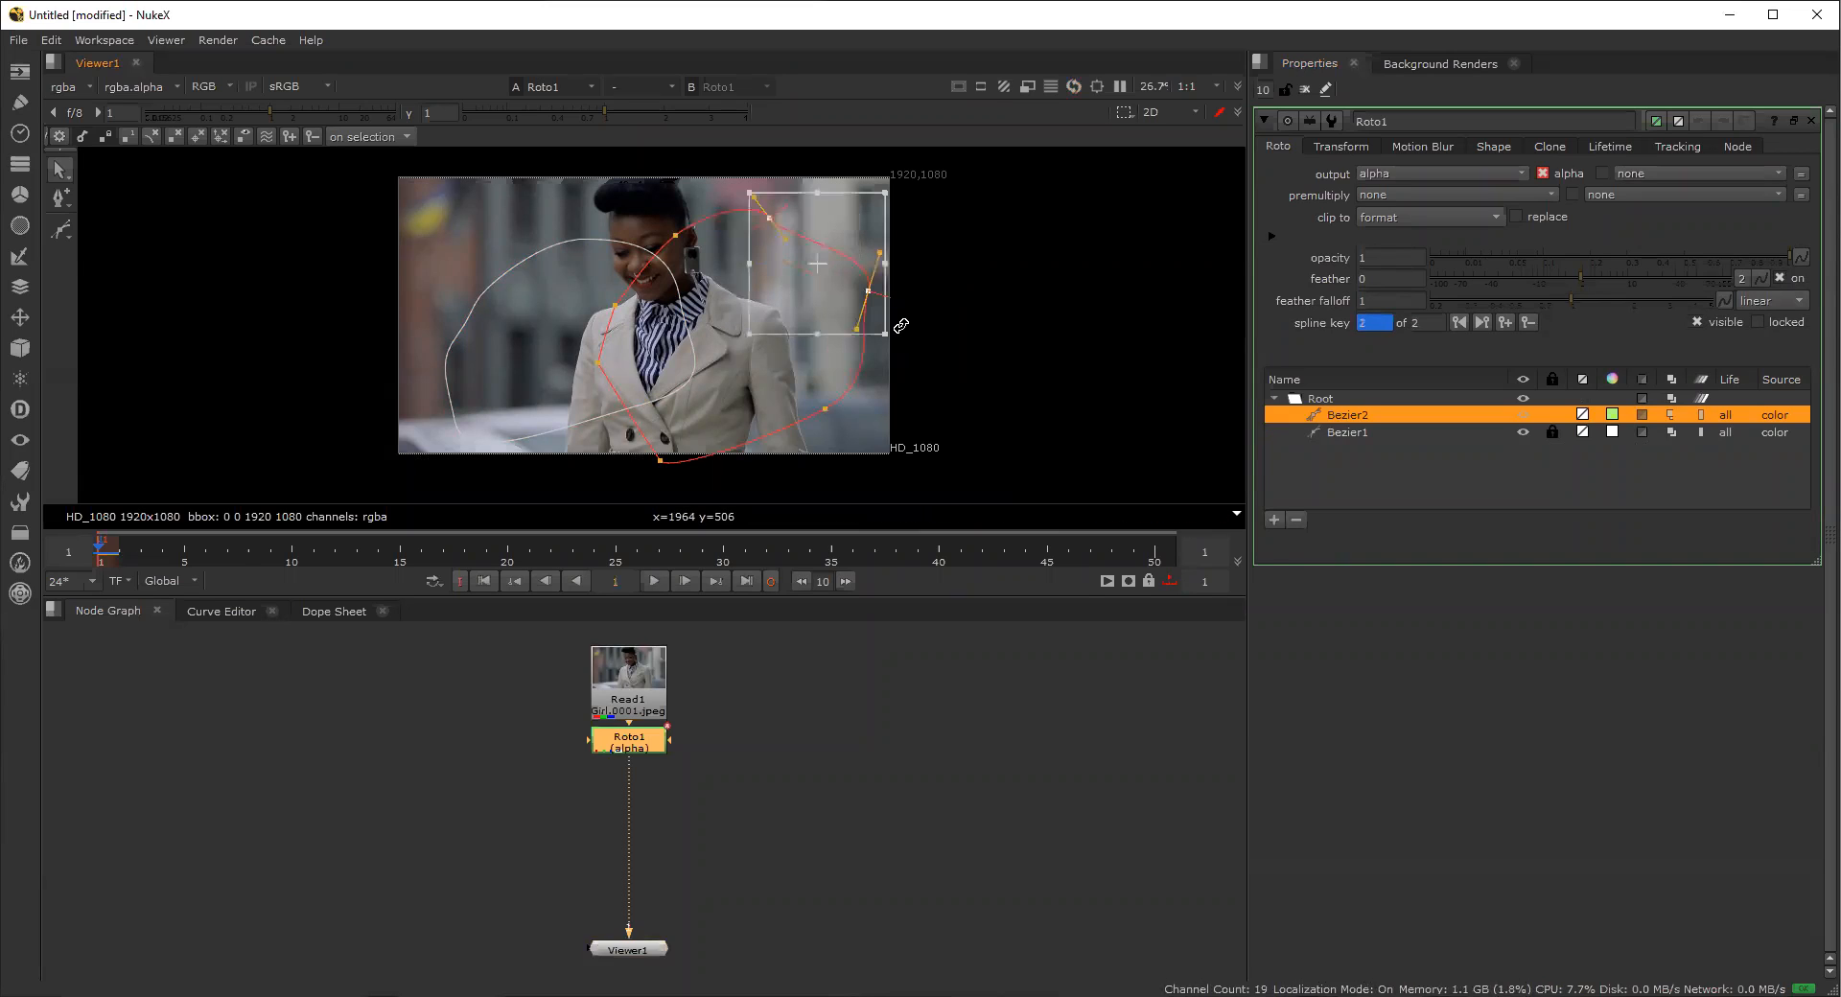
Unlock the Bezier1 shape and delete both Bezier2 and Bezier1 from the Roto node.
left_click(915, 325)
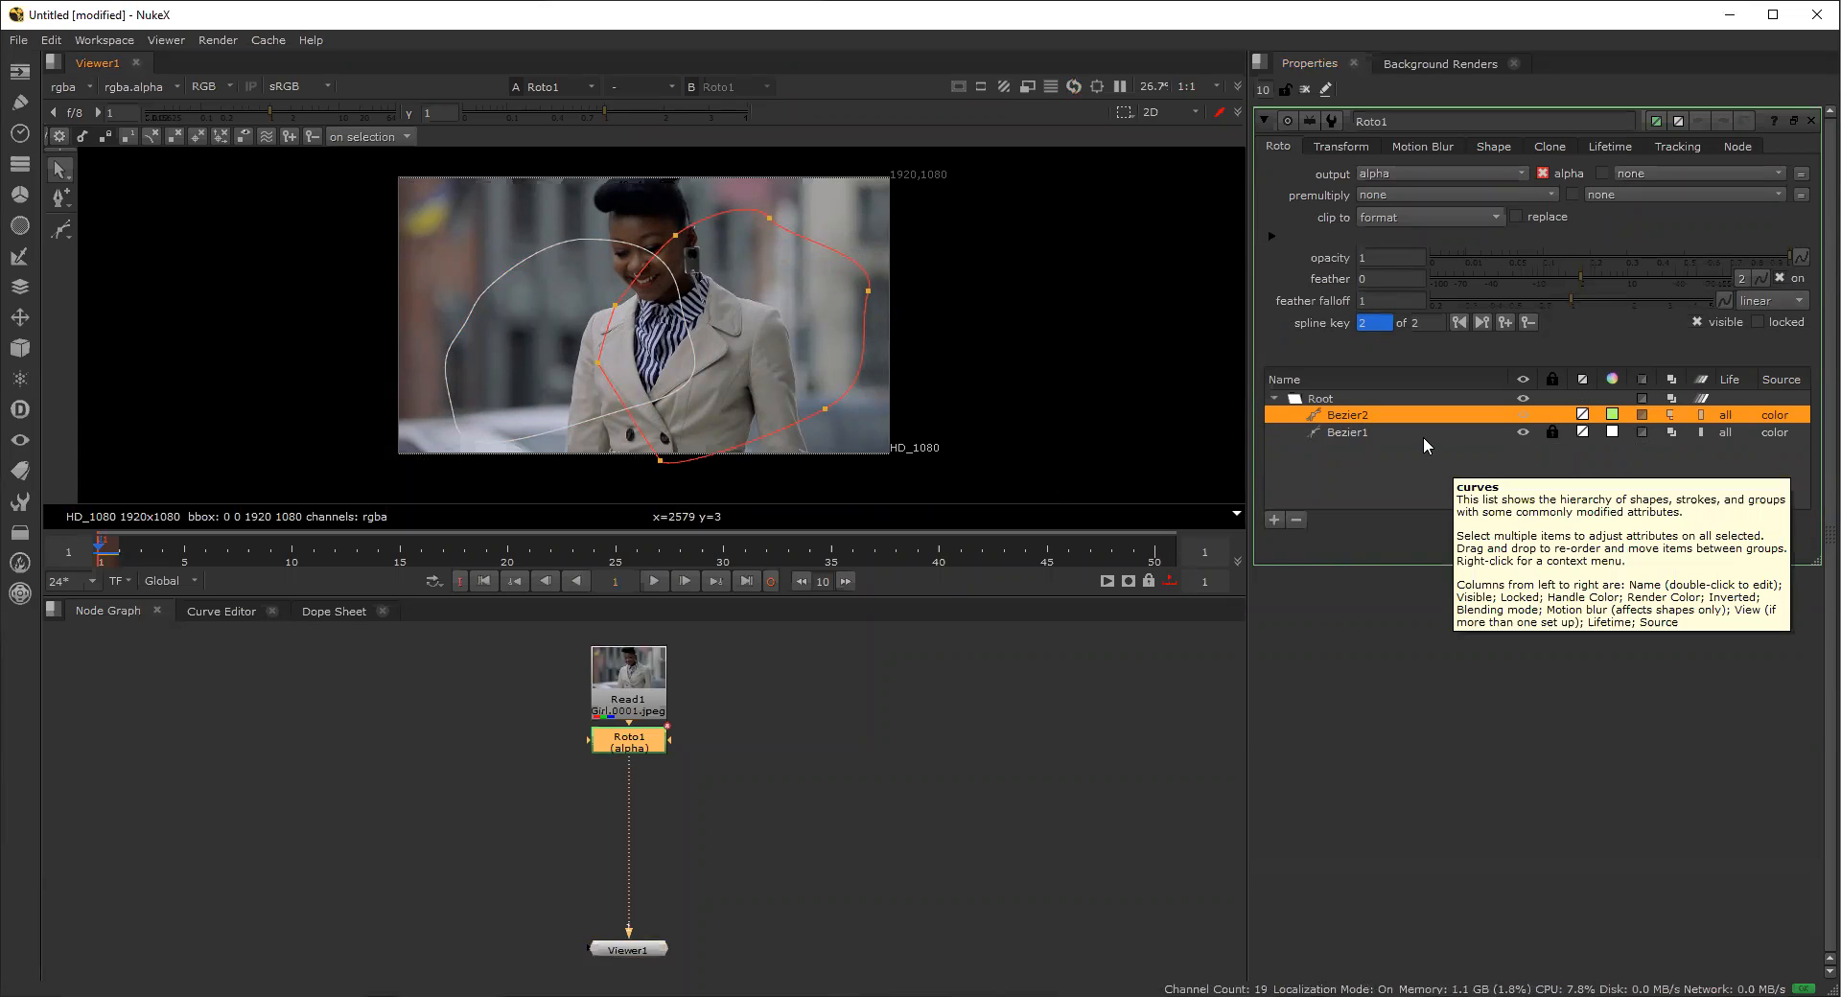
double_click(1347, 415)
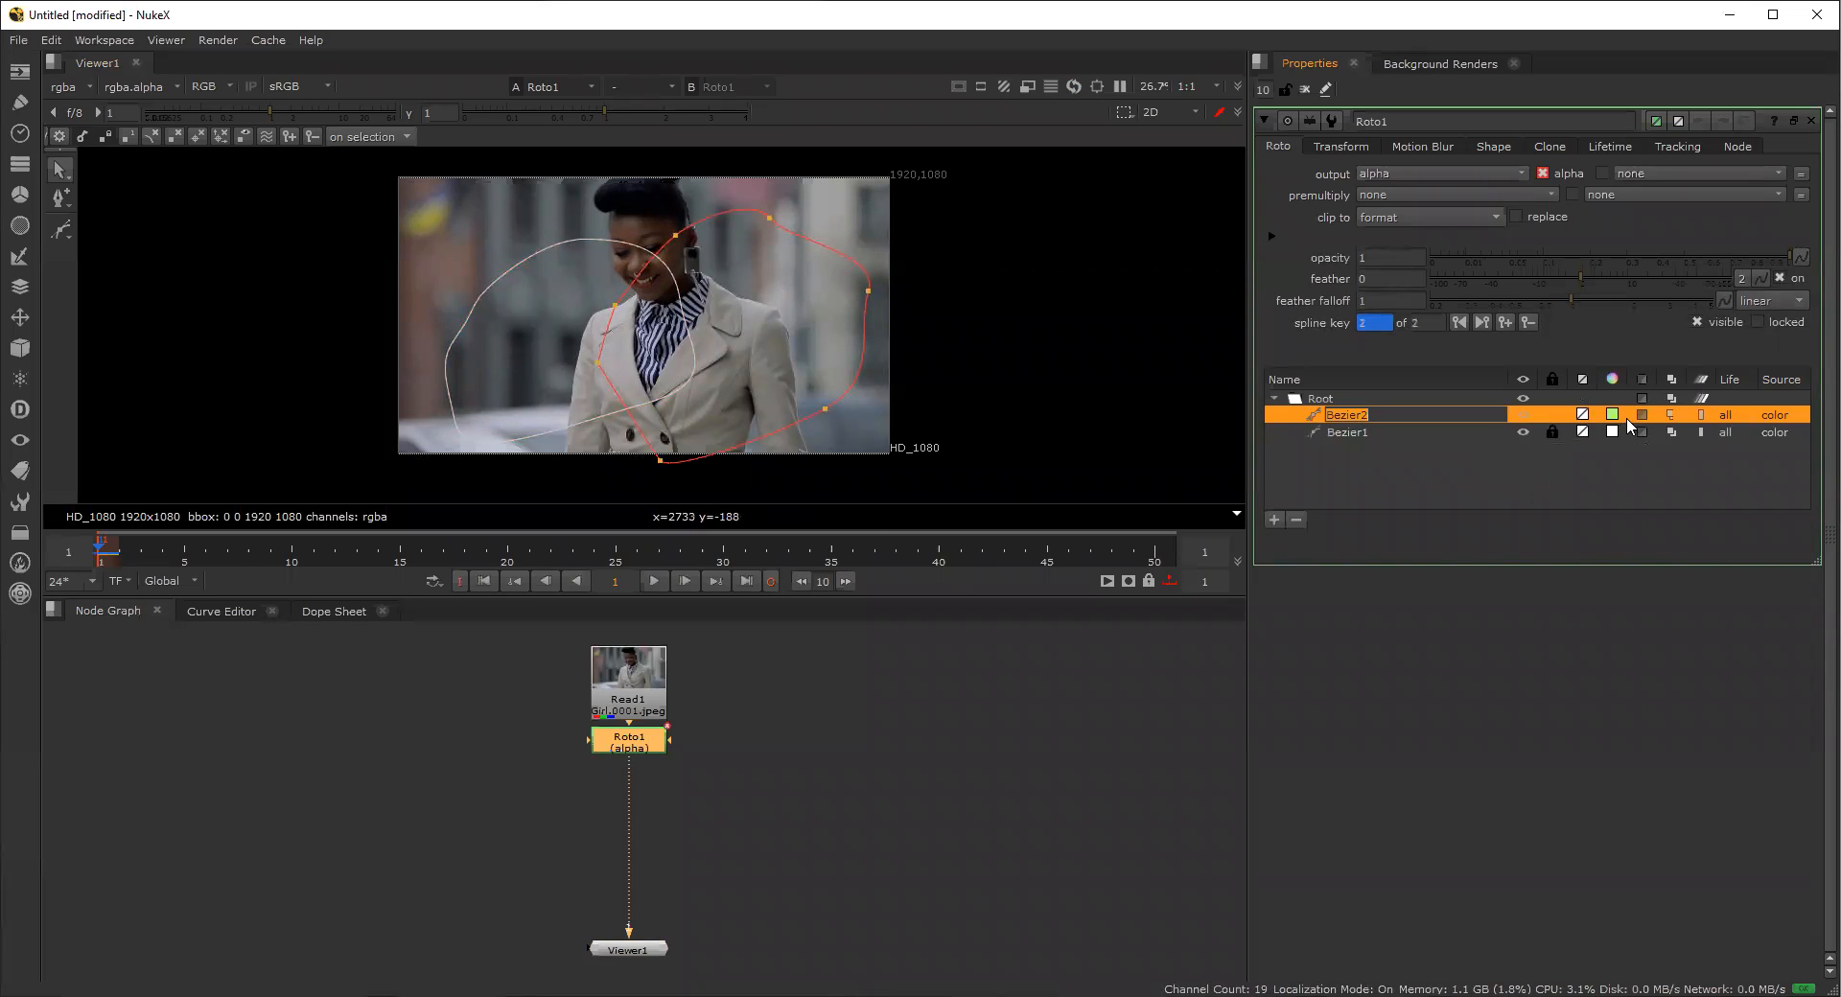
left_click(1552, 434)
left_click(1550, 433)
left_click(1314, 481)
left_click(1335, 431)
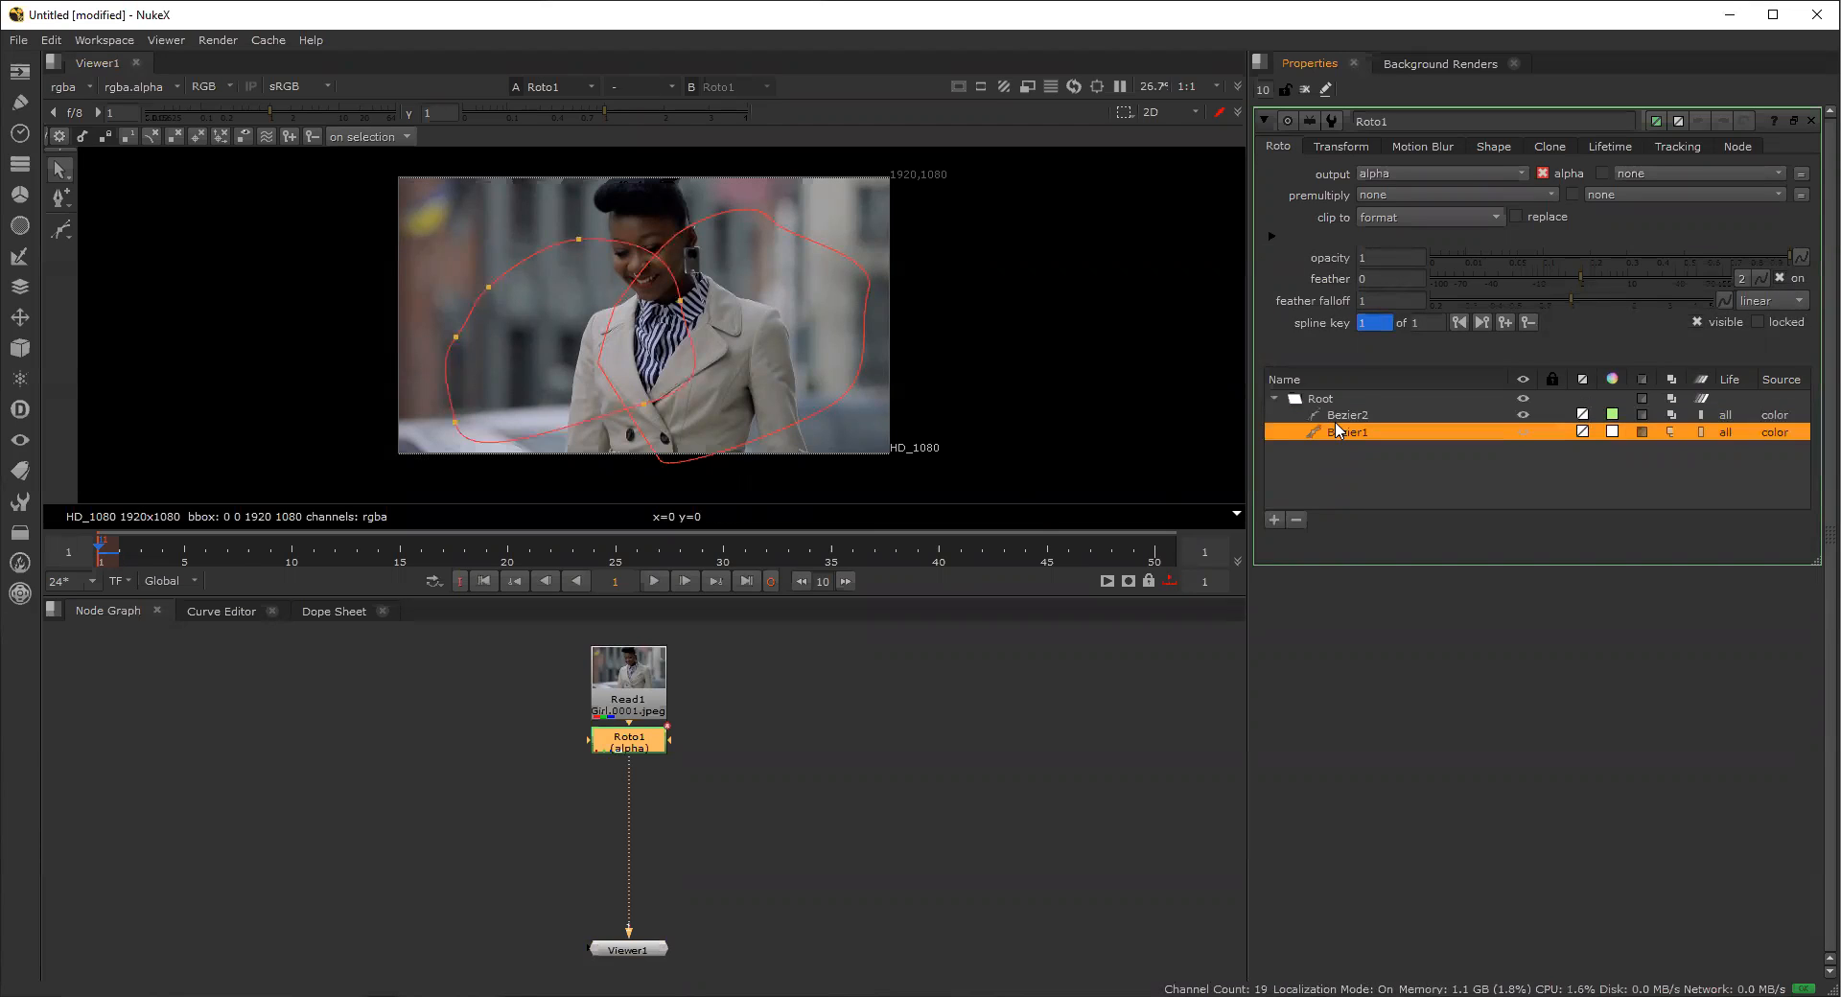
left_click(1340, 417)
key("Delete")
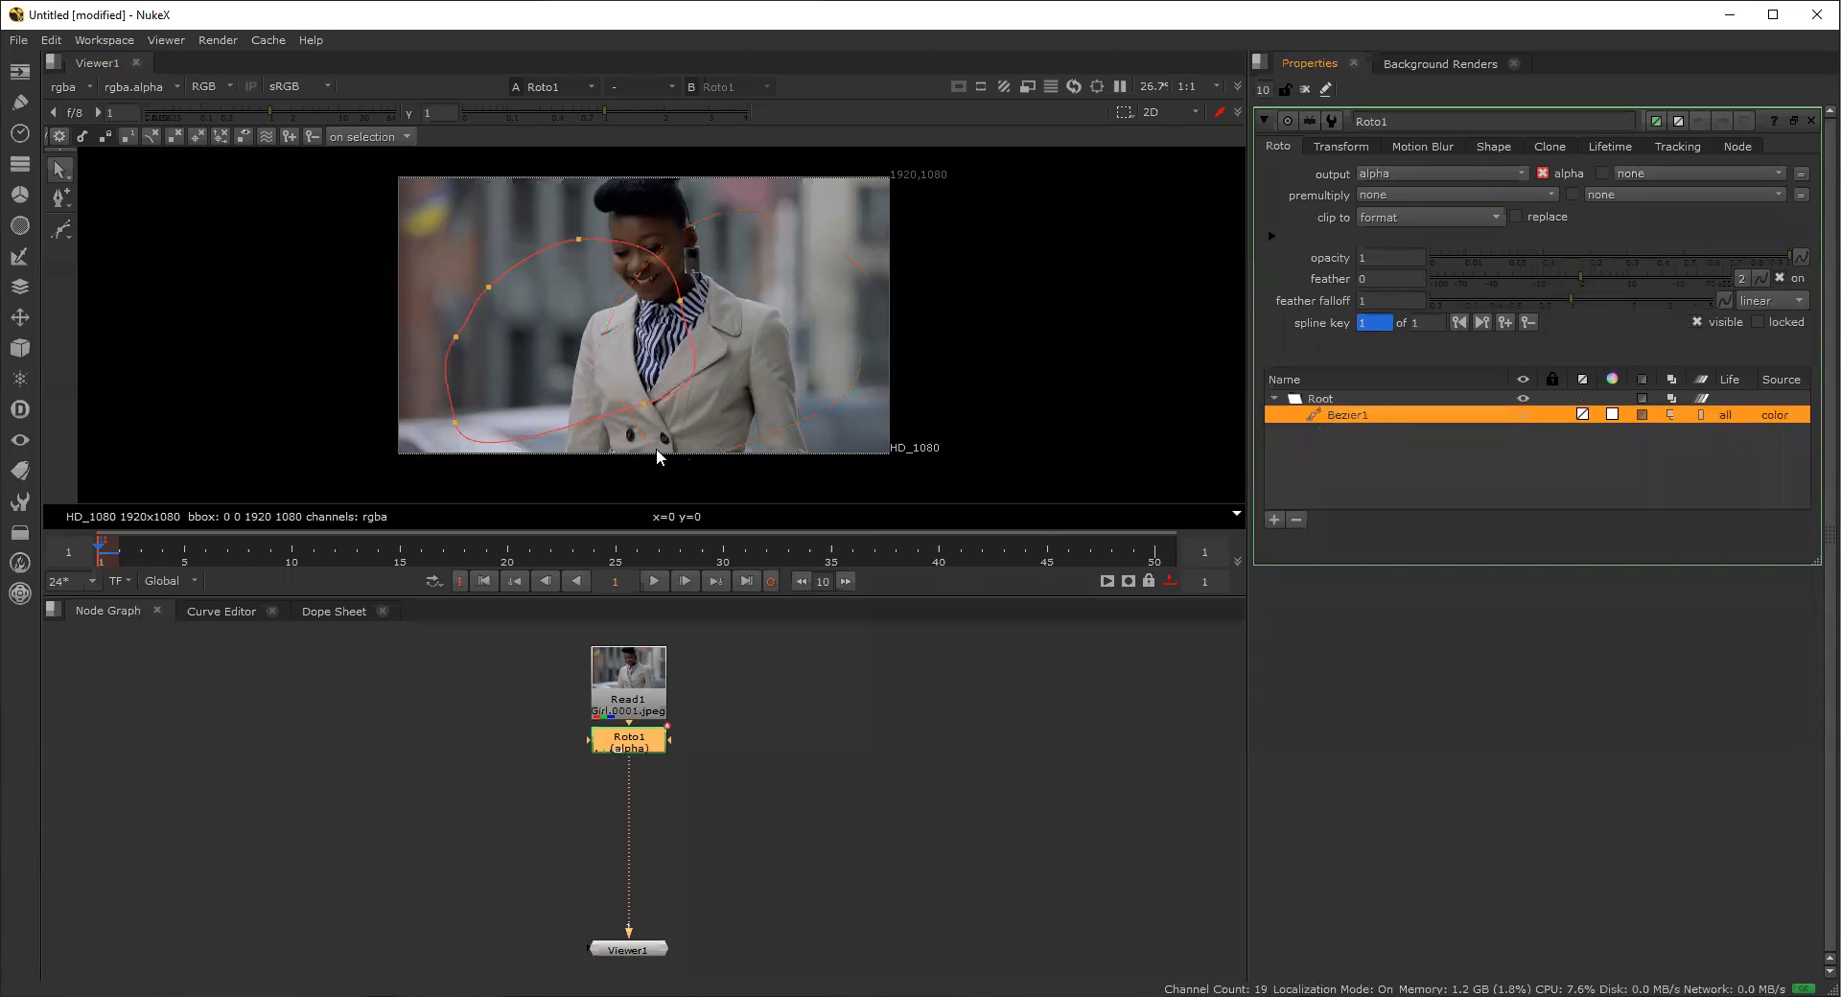
key("Delete")
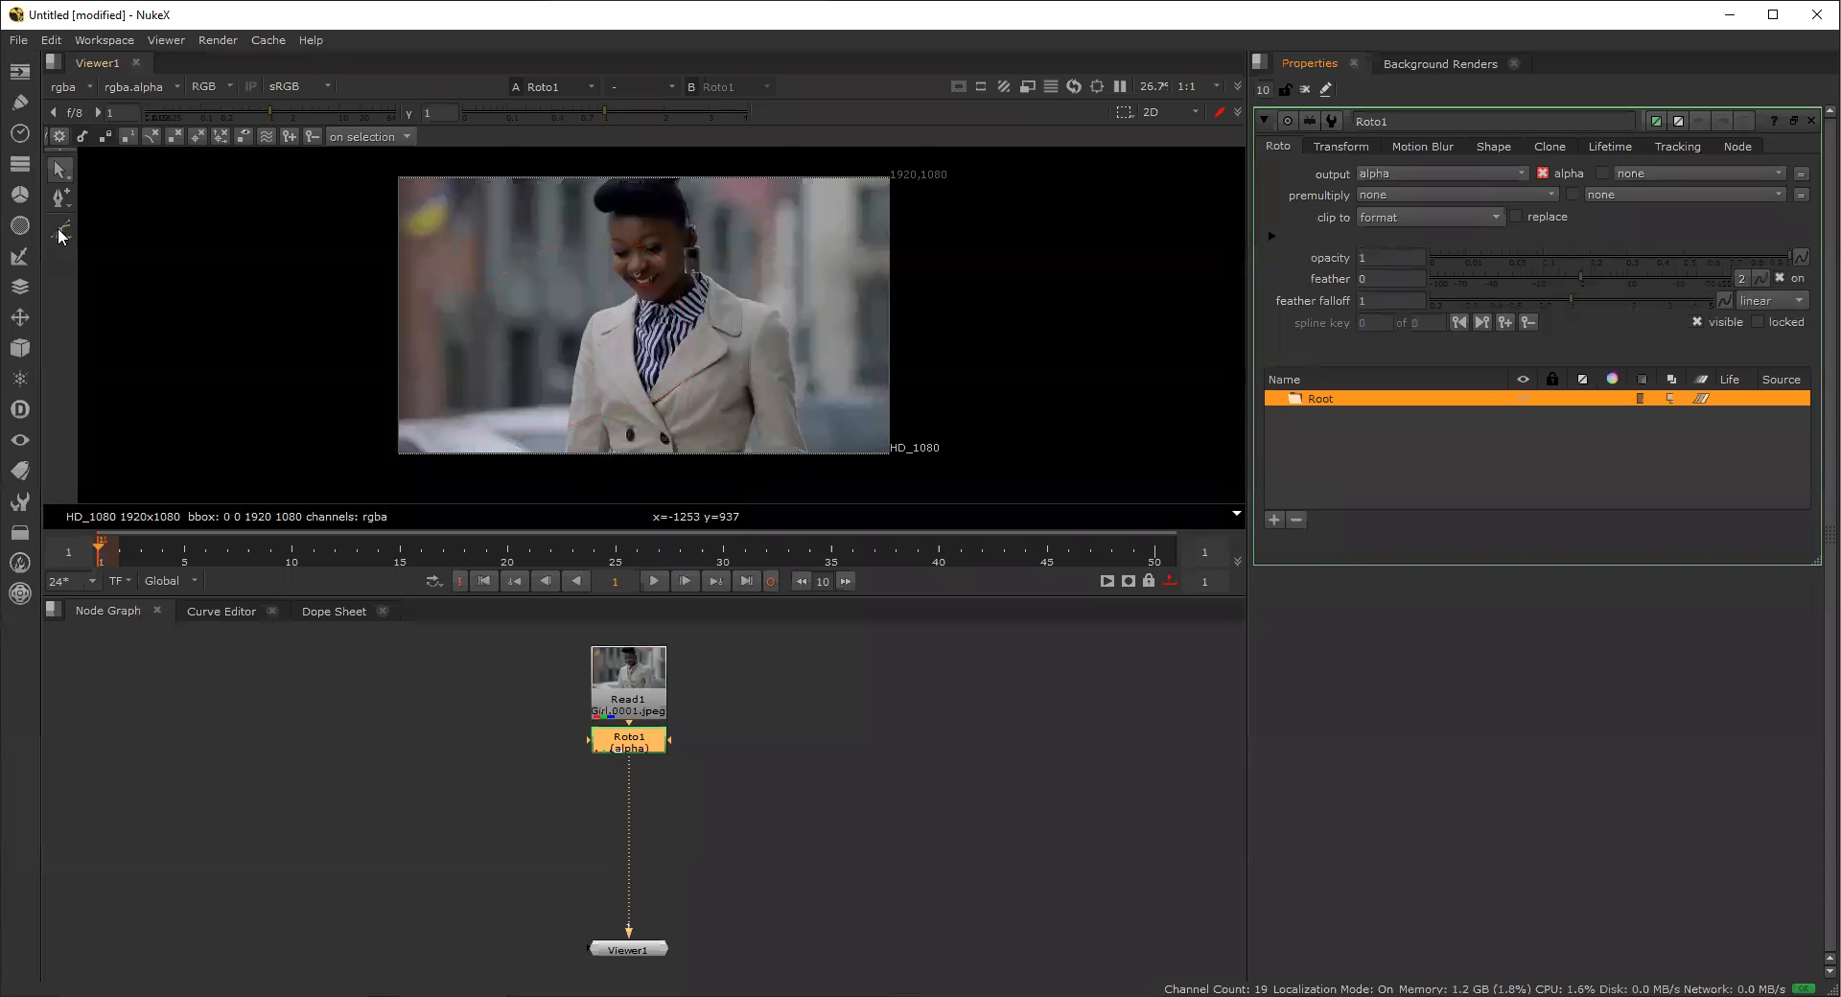
Draw a closed, straight-edged Cusped Bezier shape from the image's left edge across to the woman's jacket.
left_click(59, 229)
right_click(65, 232)
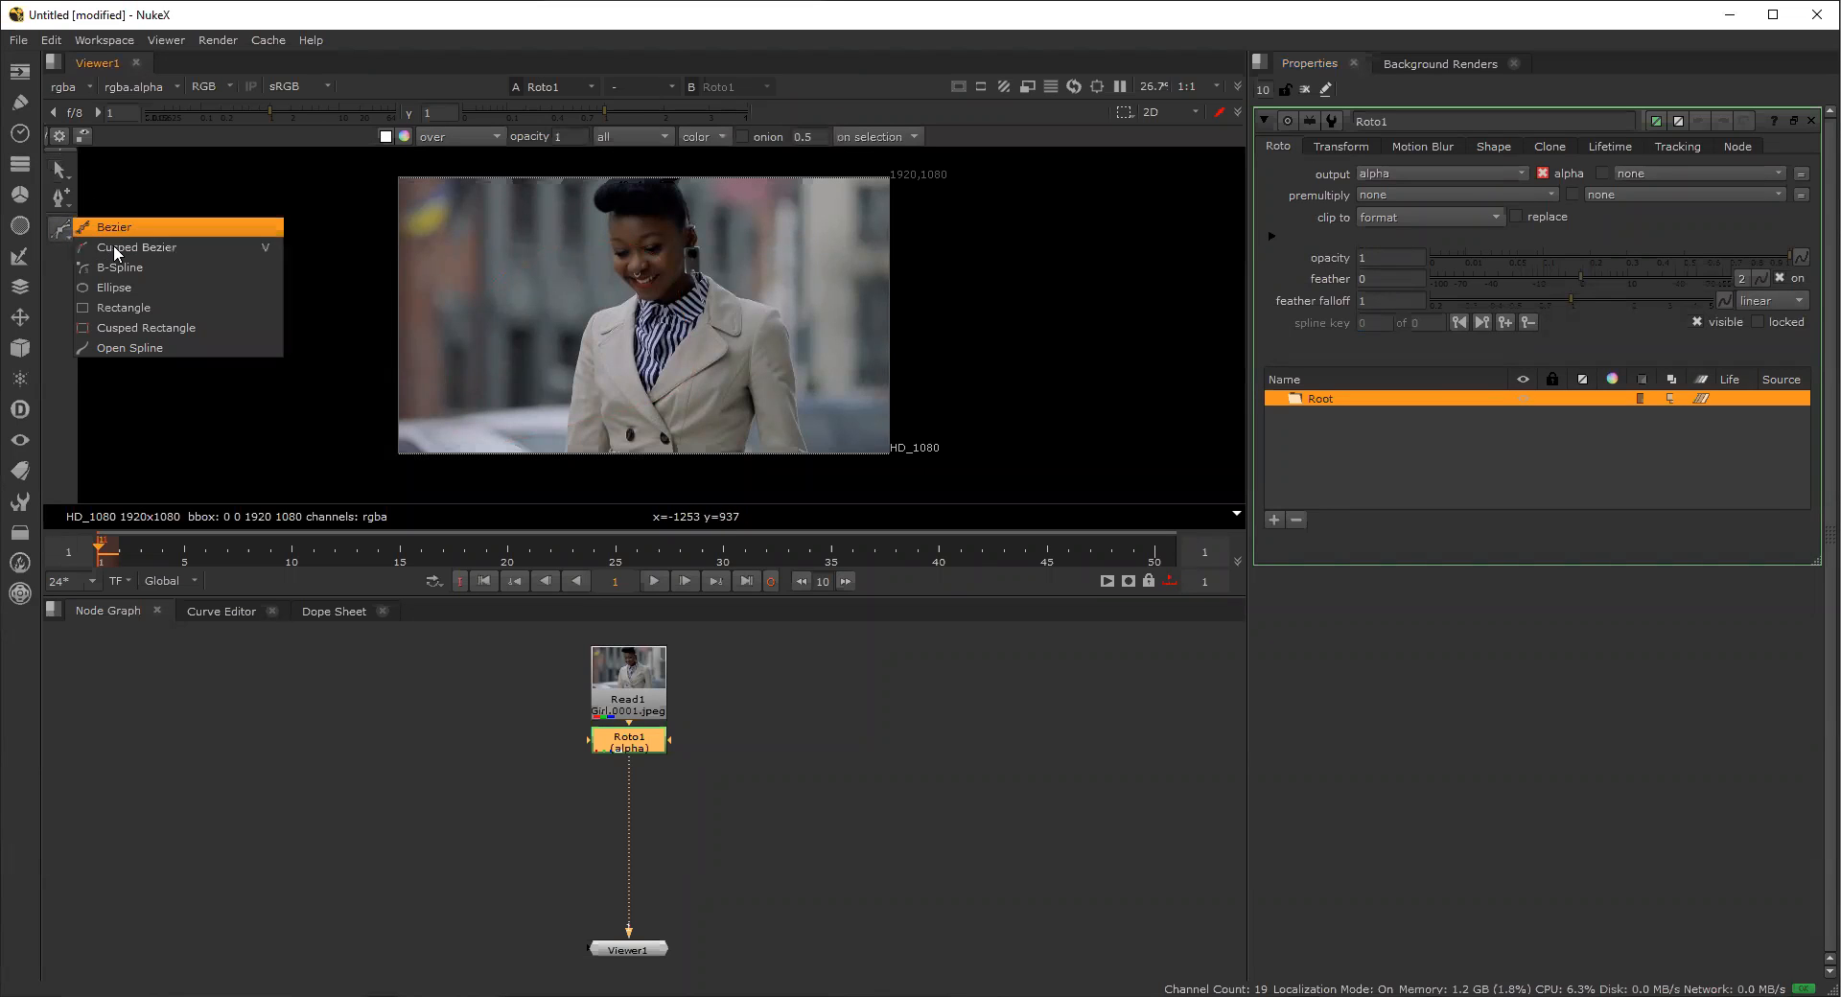
left_click(109, 254)
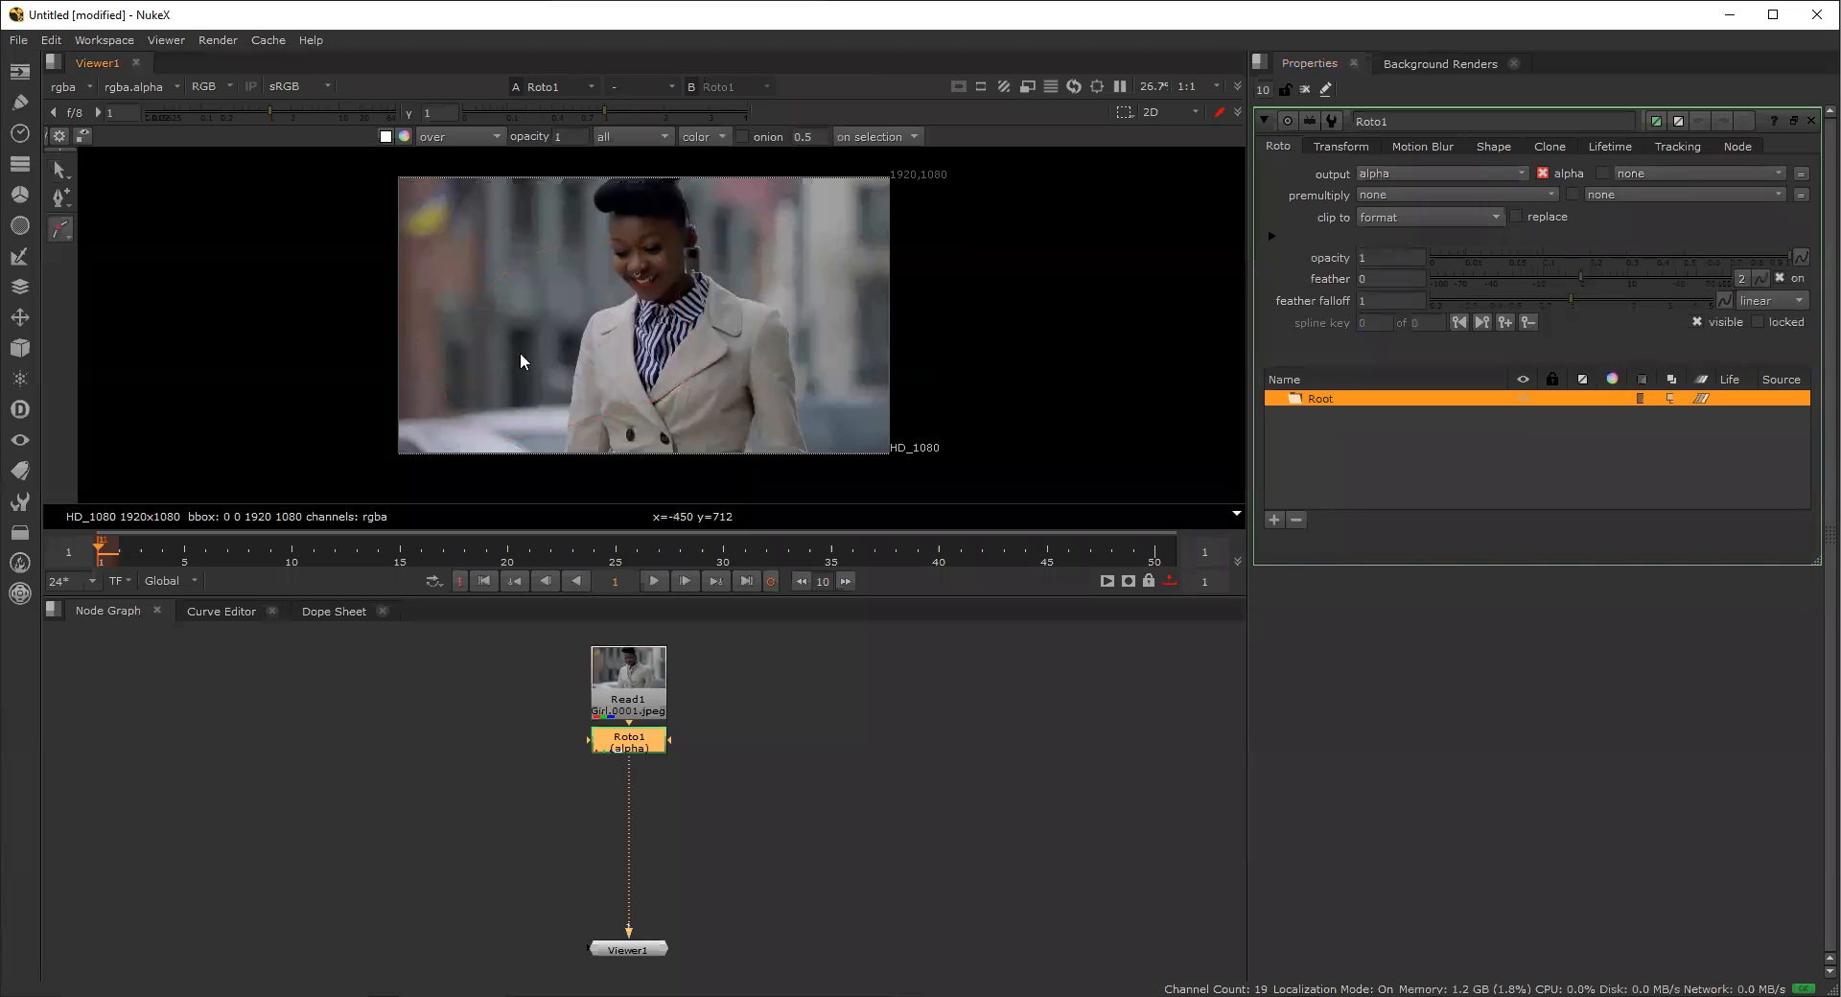
left_click(585, 259)
left_click(653, 267)
left_click(744, 306)
left_click(681, 428)
left_click(638, 433)
left_click(400, 421)
left_click(363, 382)
left_click(471, 291)
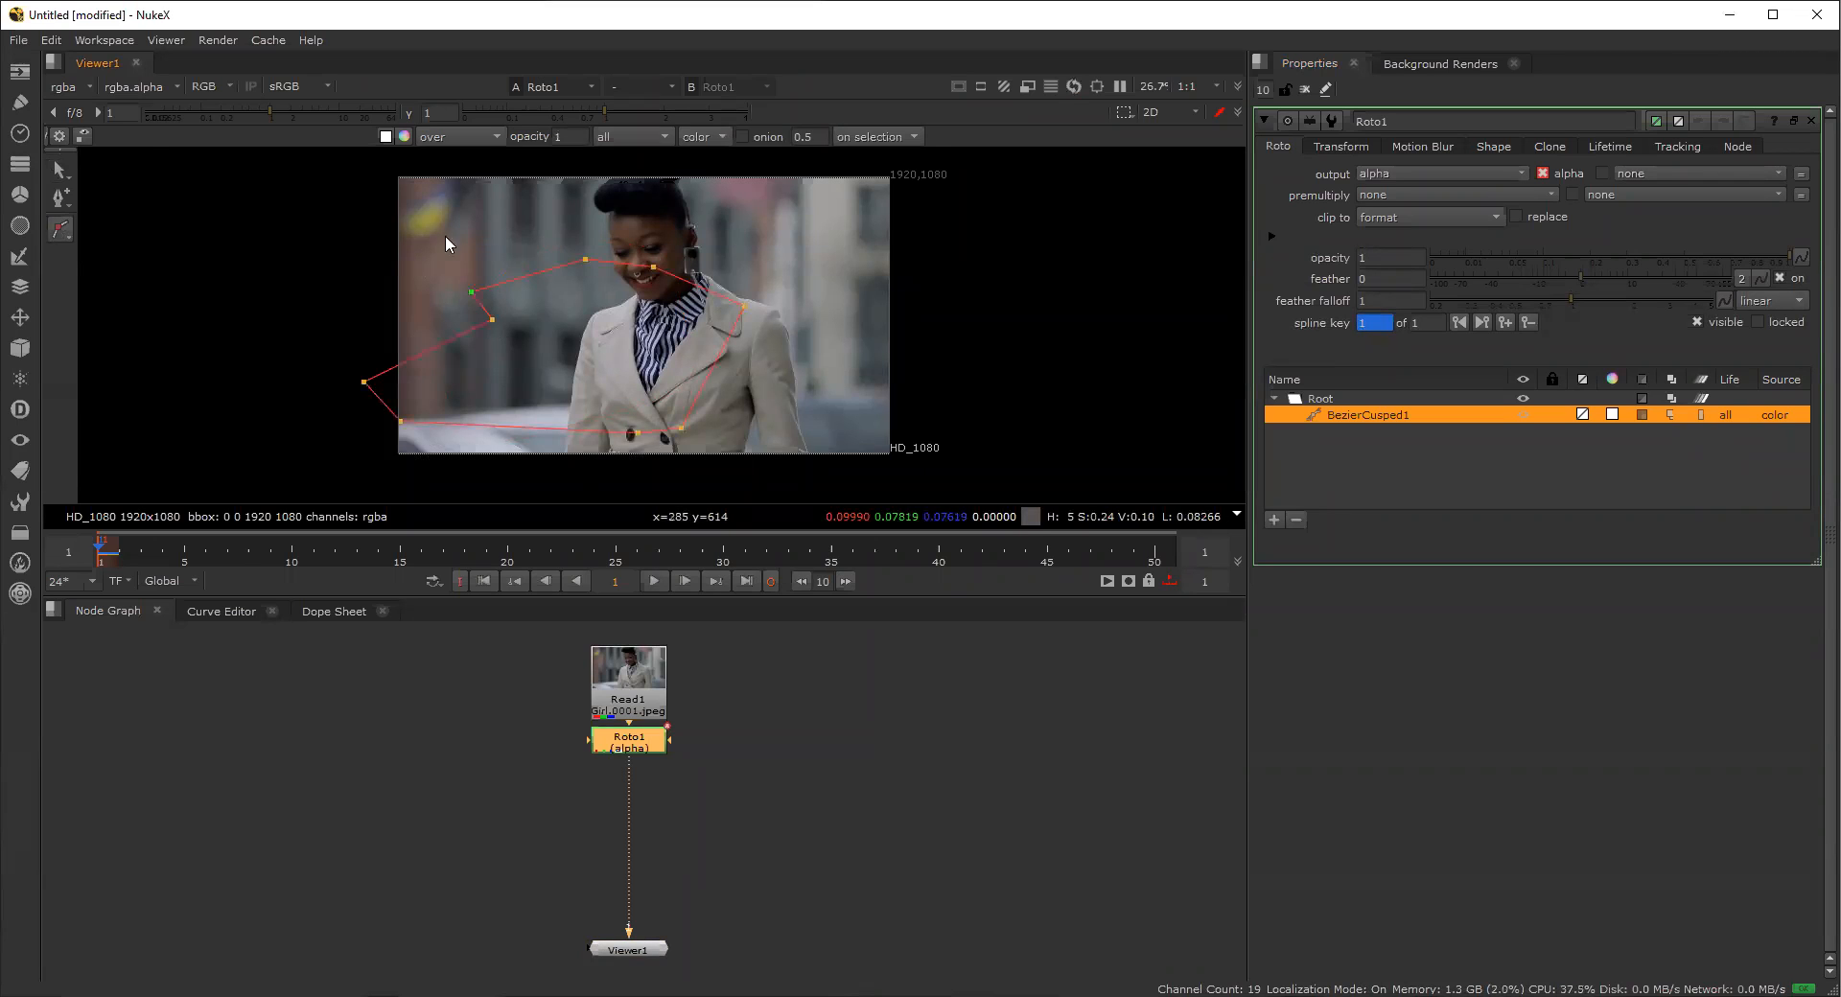
key("q")
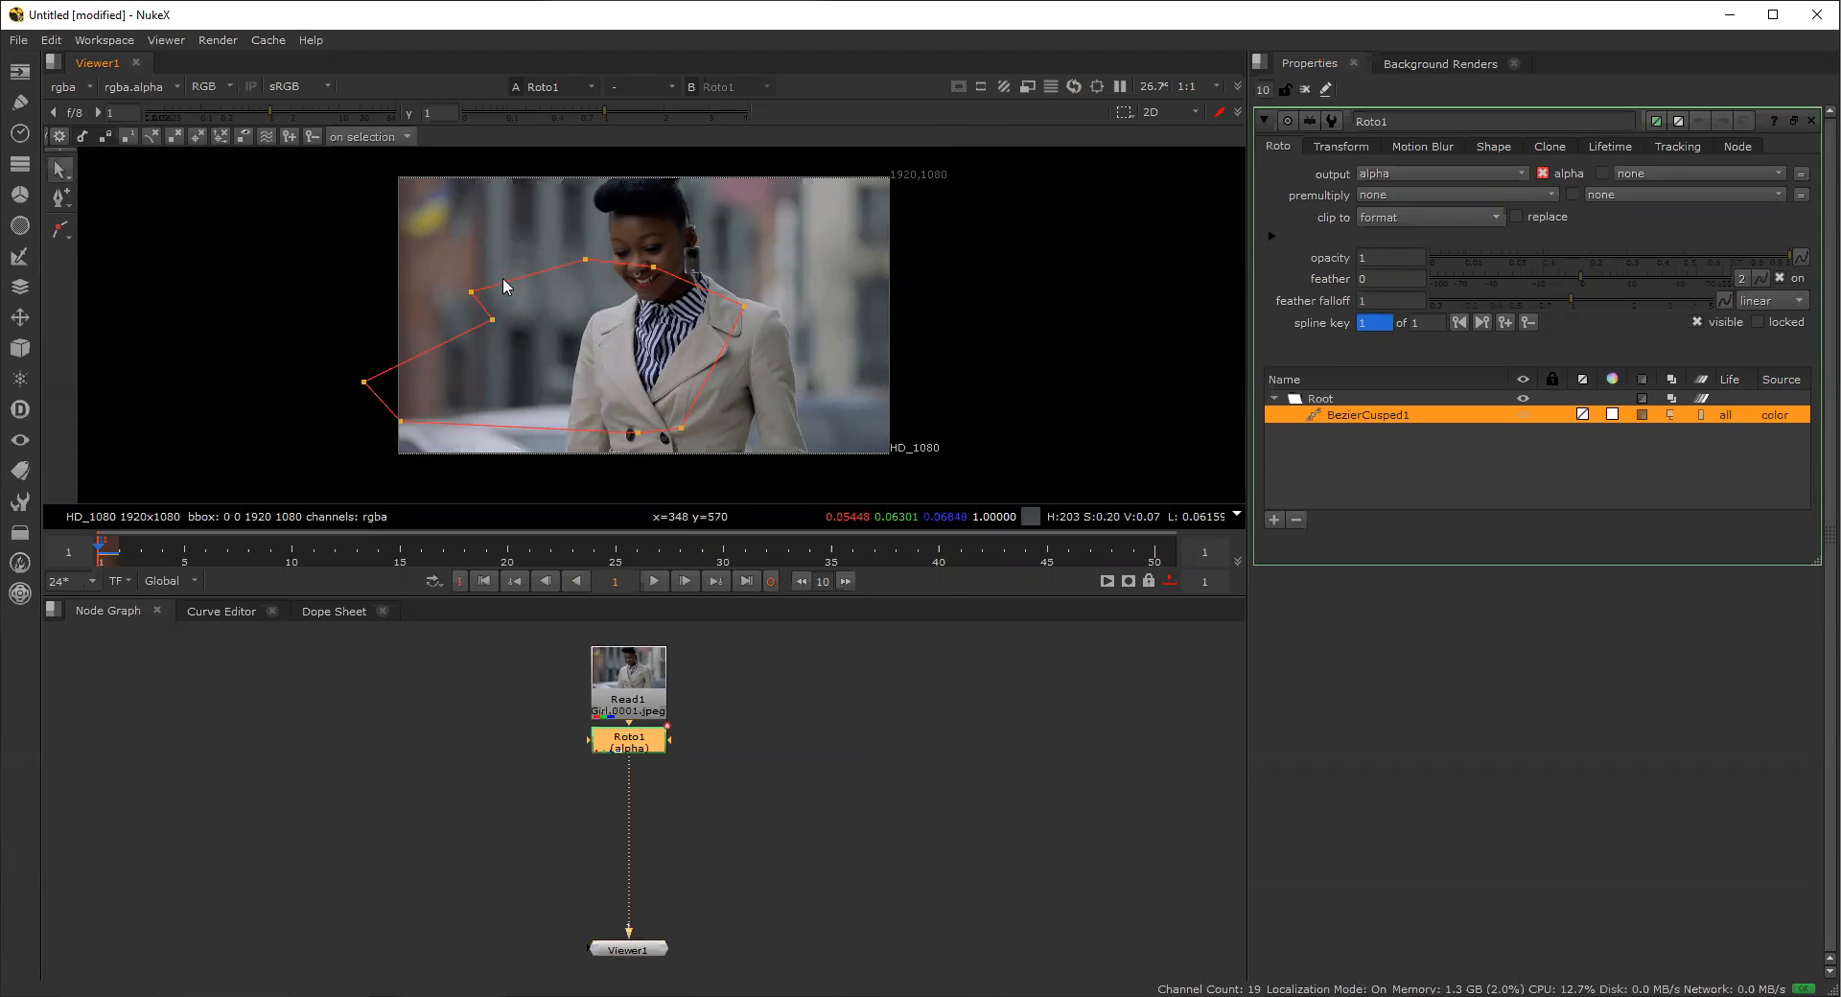
Smooth the upper-left, top and face-level points of the cusped shape into curves.
left_click(472, 292)
key("z")
key("z")
key("z")
left_click(581, 258)
key("z")
left_click_drag(620, 255, 667, 236)
left_click(656, 267)
key("z")
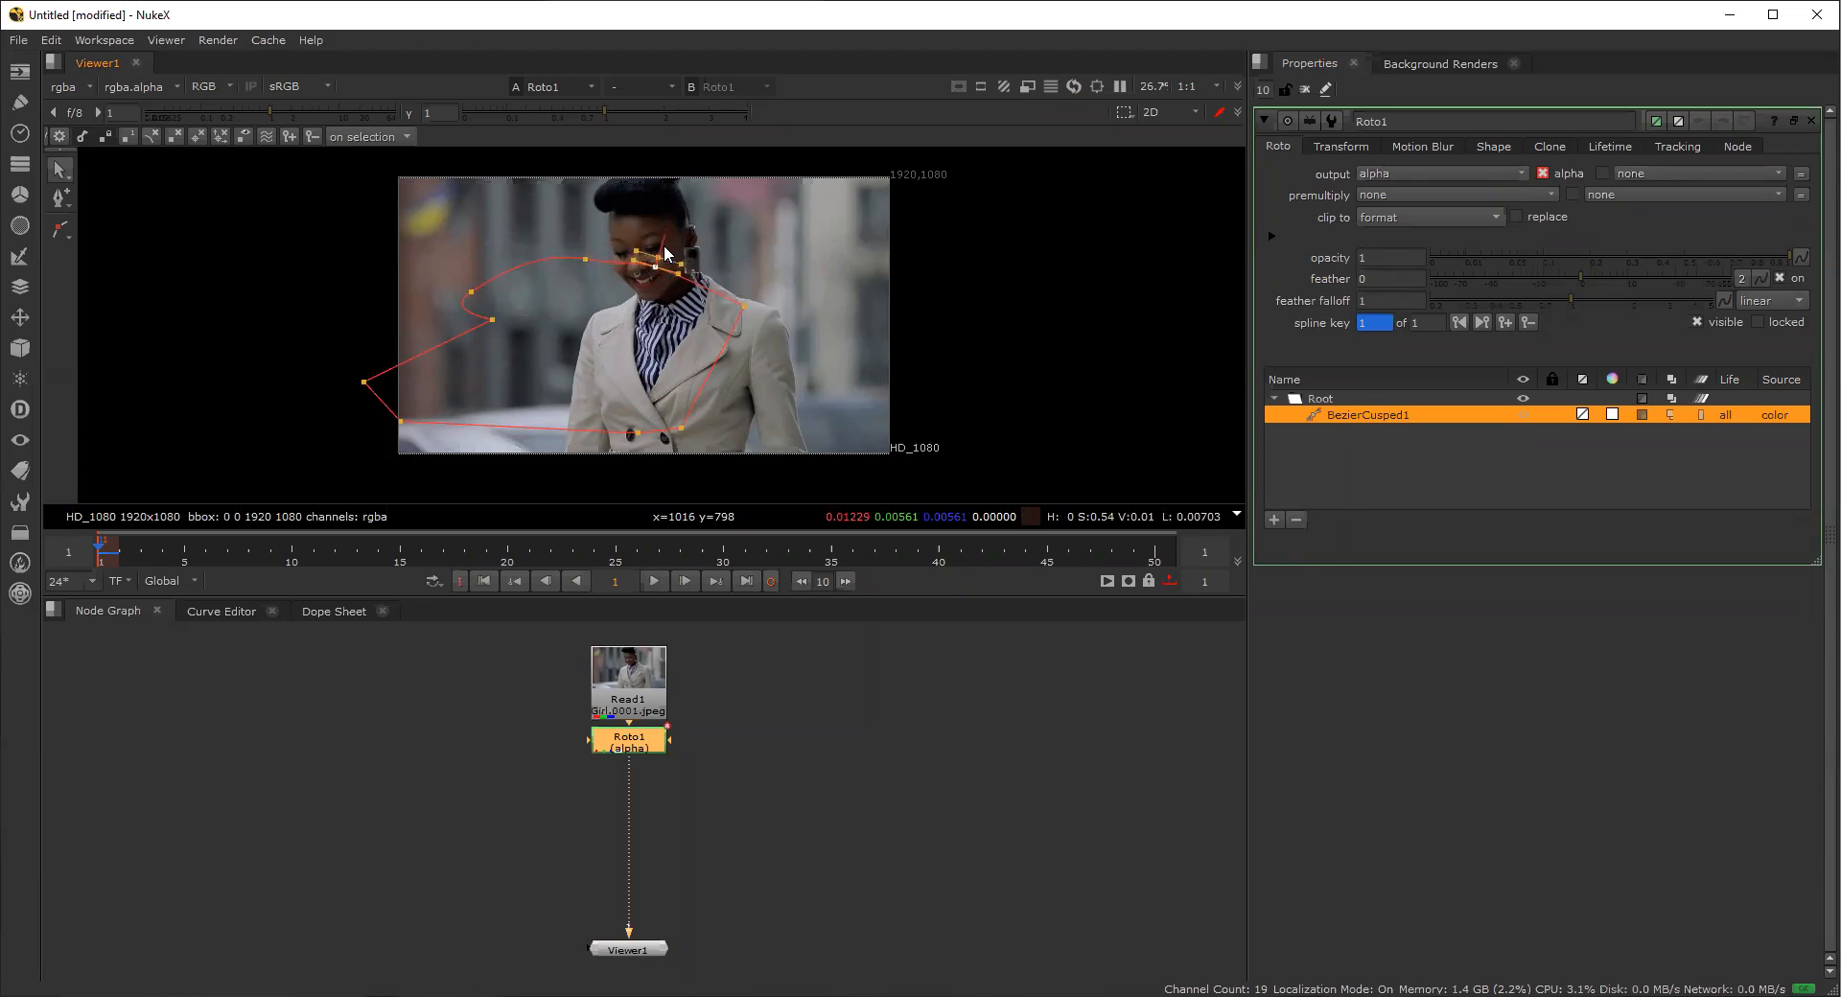
Pull slight feathers outward from the cusped shape's face-level and right corner points, viewing the alpha channel.
scroll(684, 297, "up", 1)
scroll(681, 278, "up", 2)
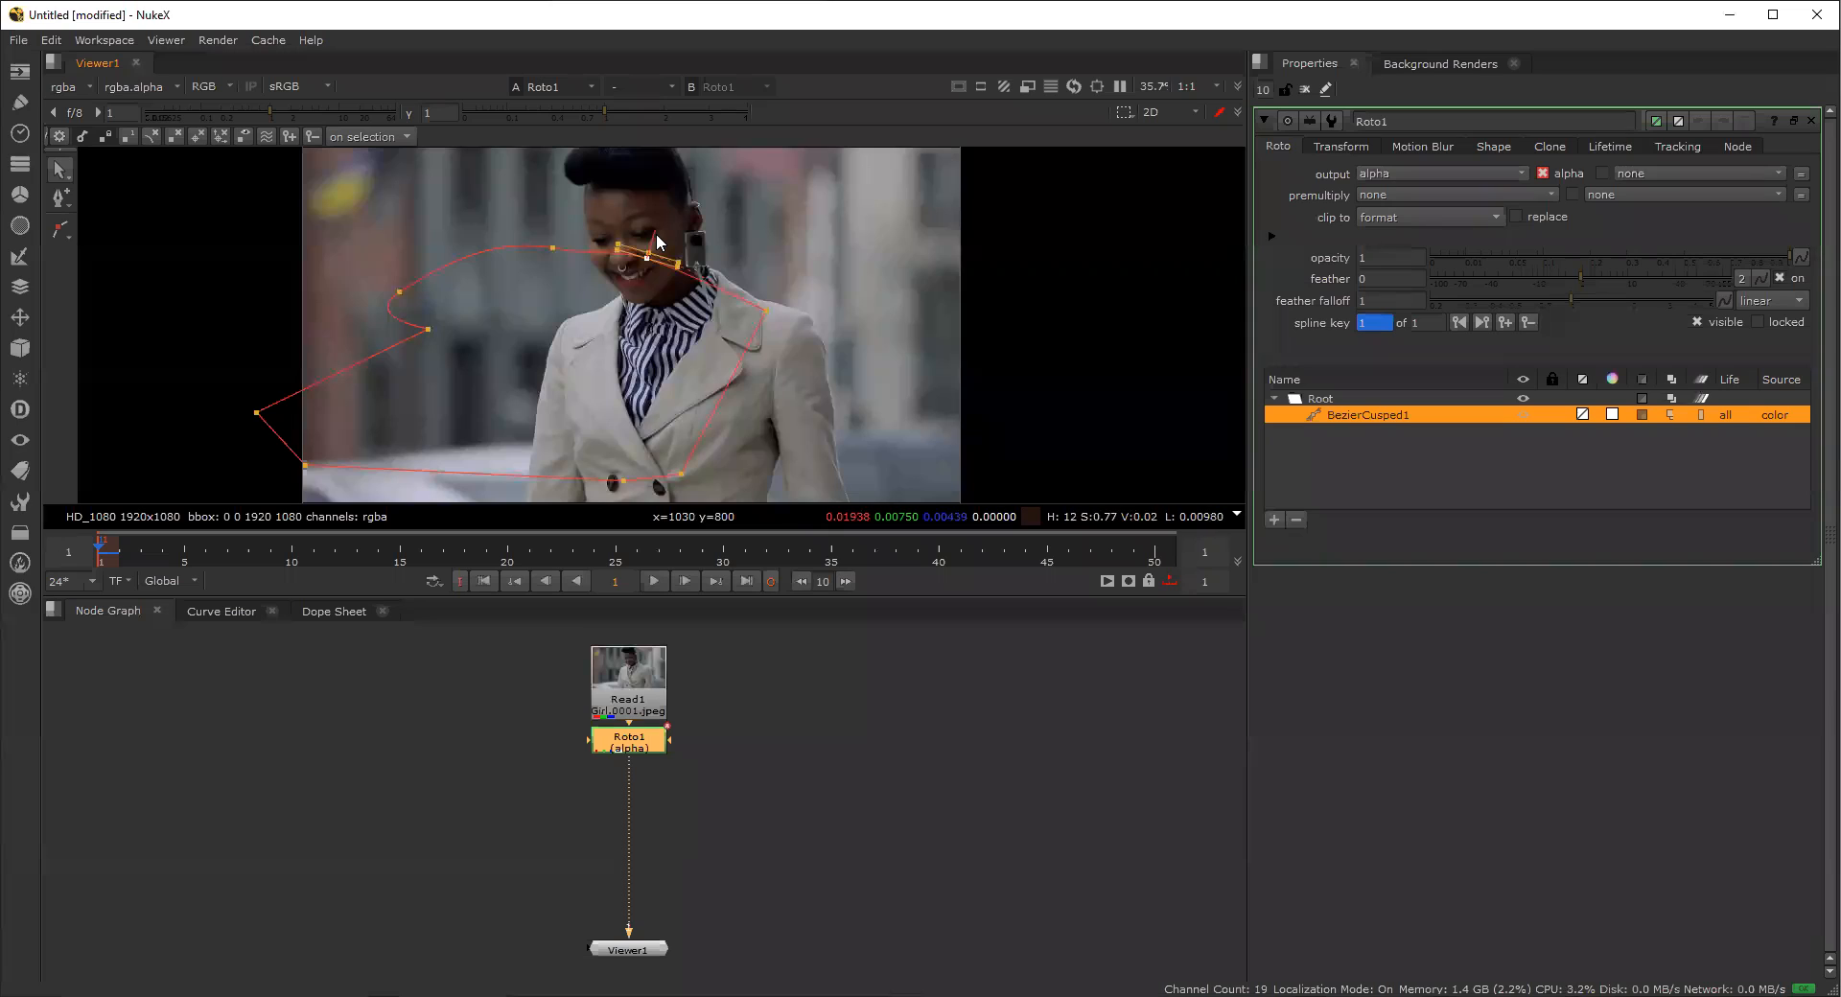
left_click_drag(658, 242, 660, 223)
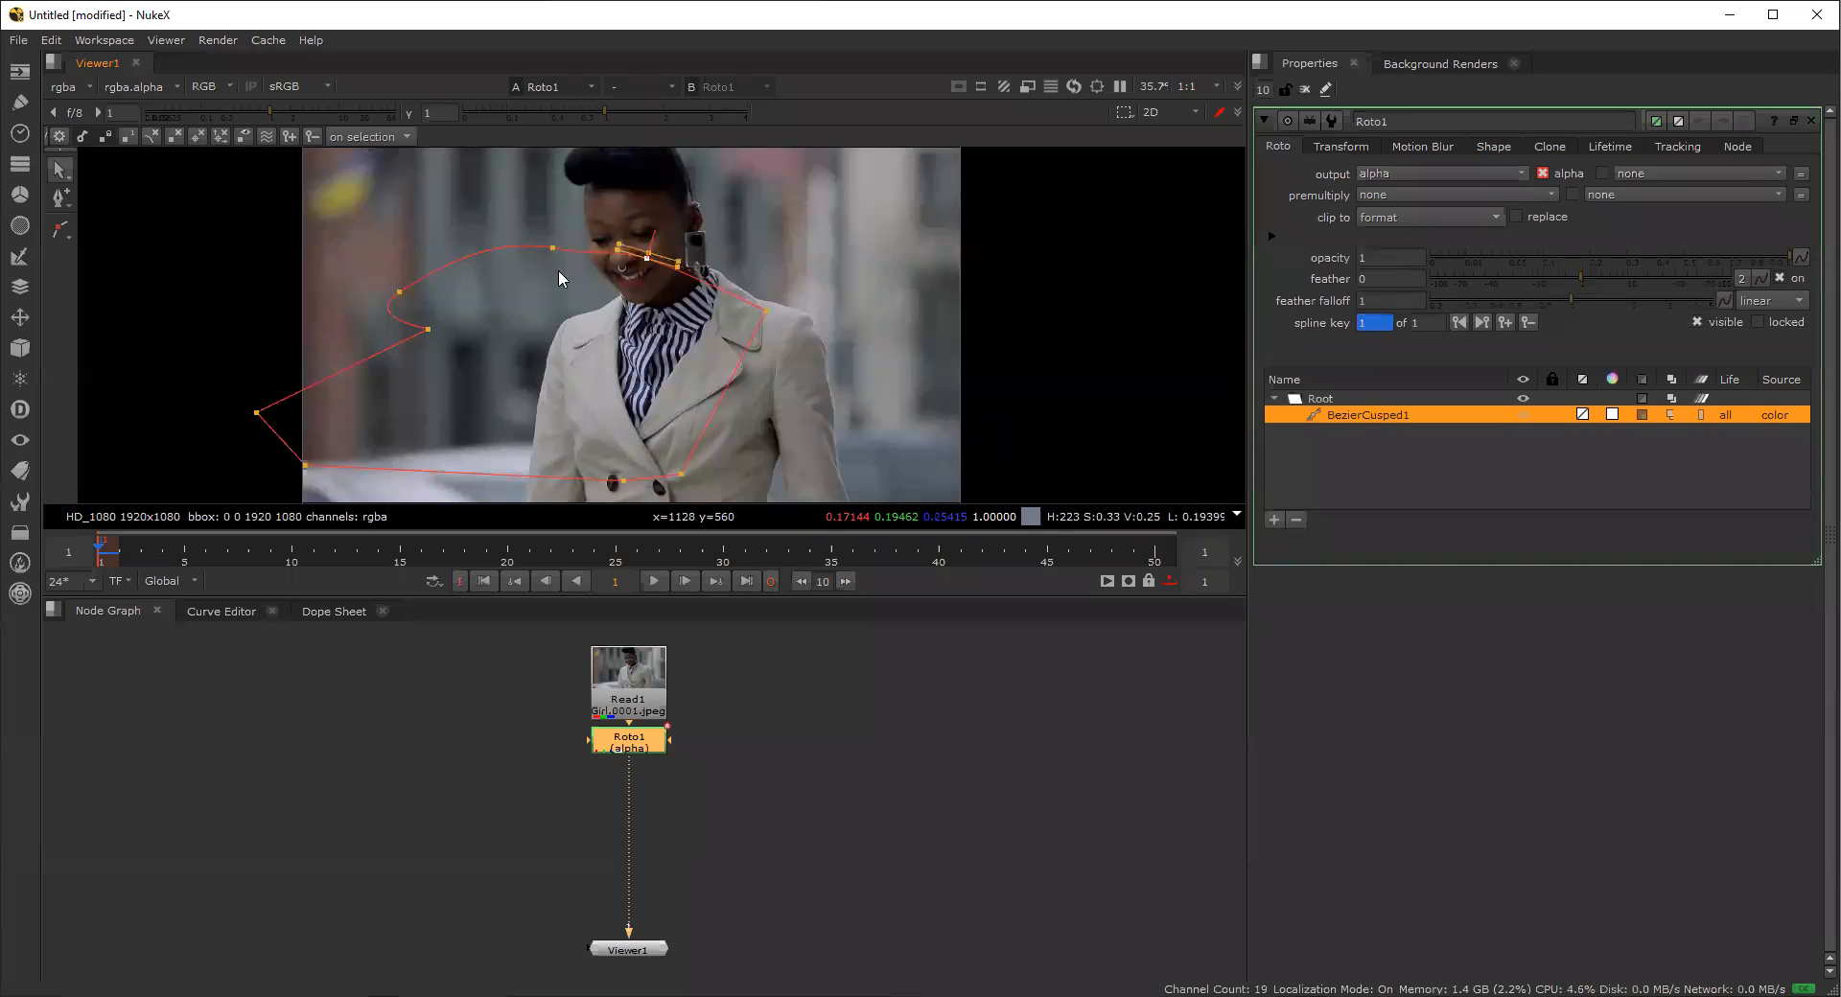
key("a")
left_click(766, 310)
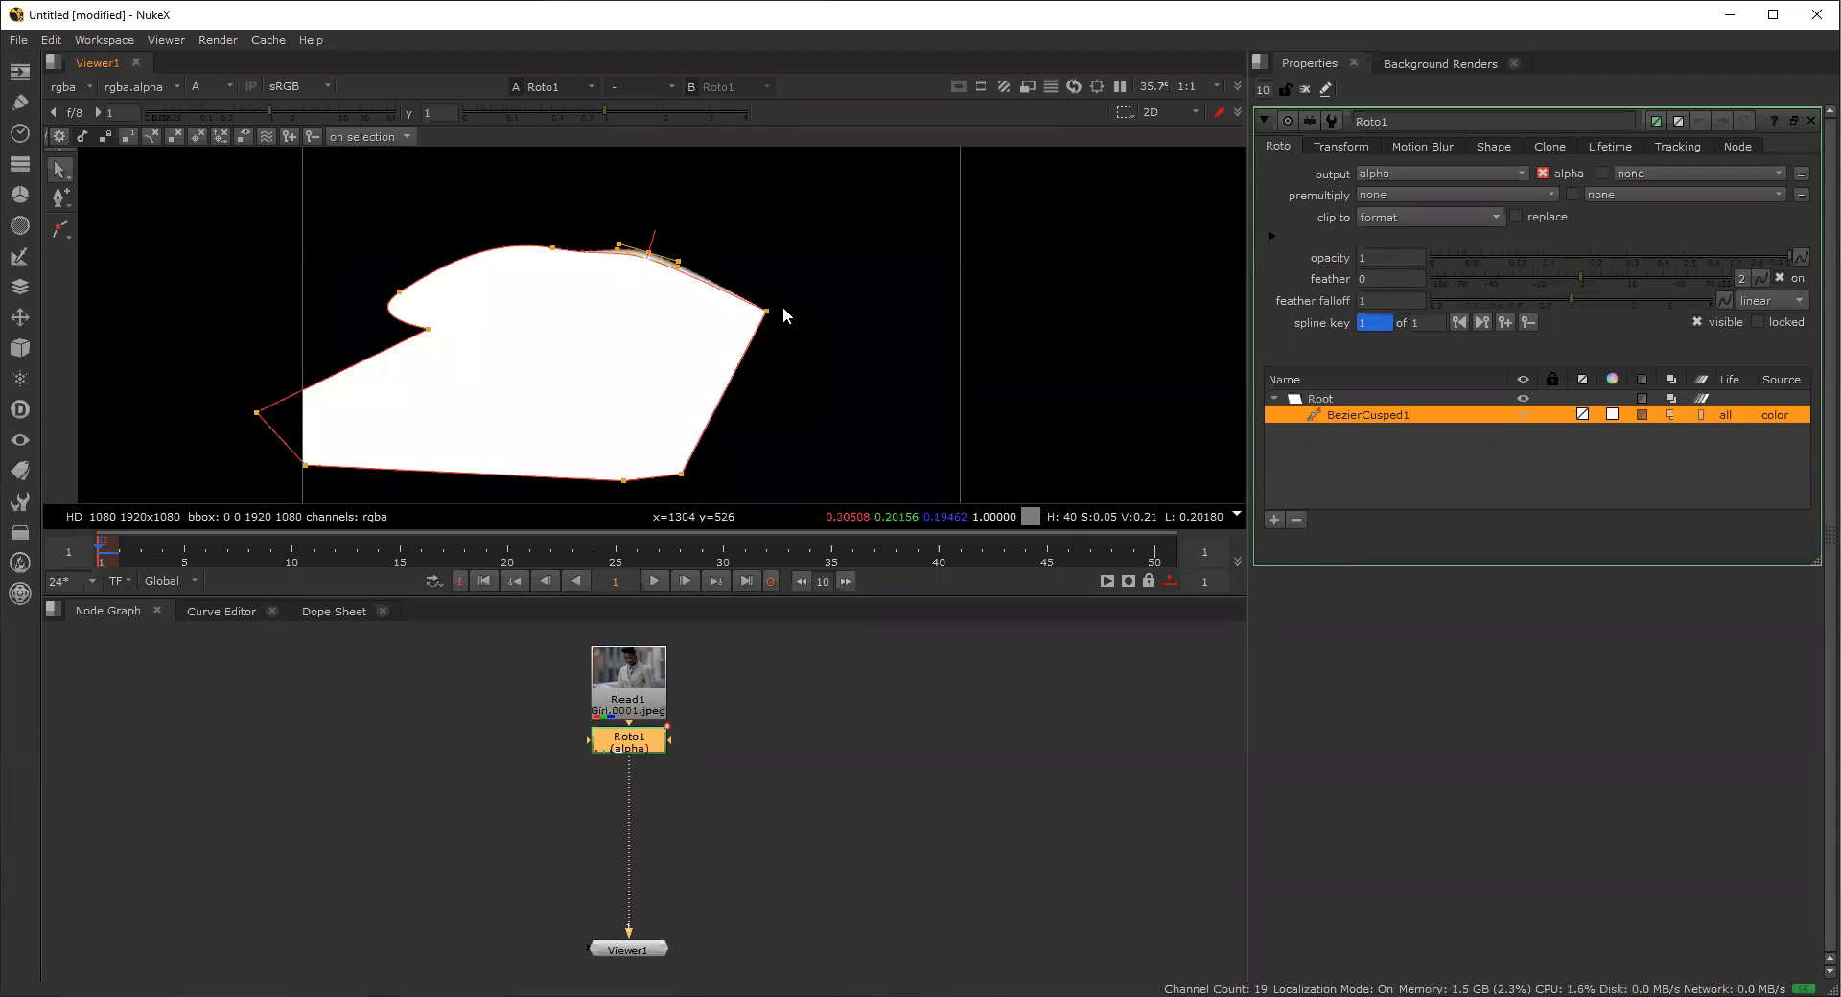
mouse_move(762, 312)
left_mouse_down()
mouse_move(792, 306)
mouse_move(779, 314)
left_mouse_up()
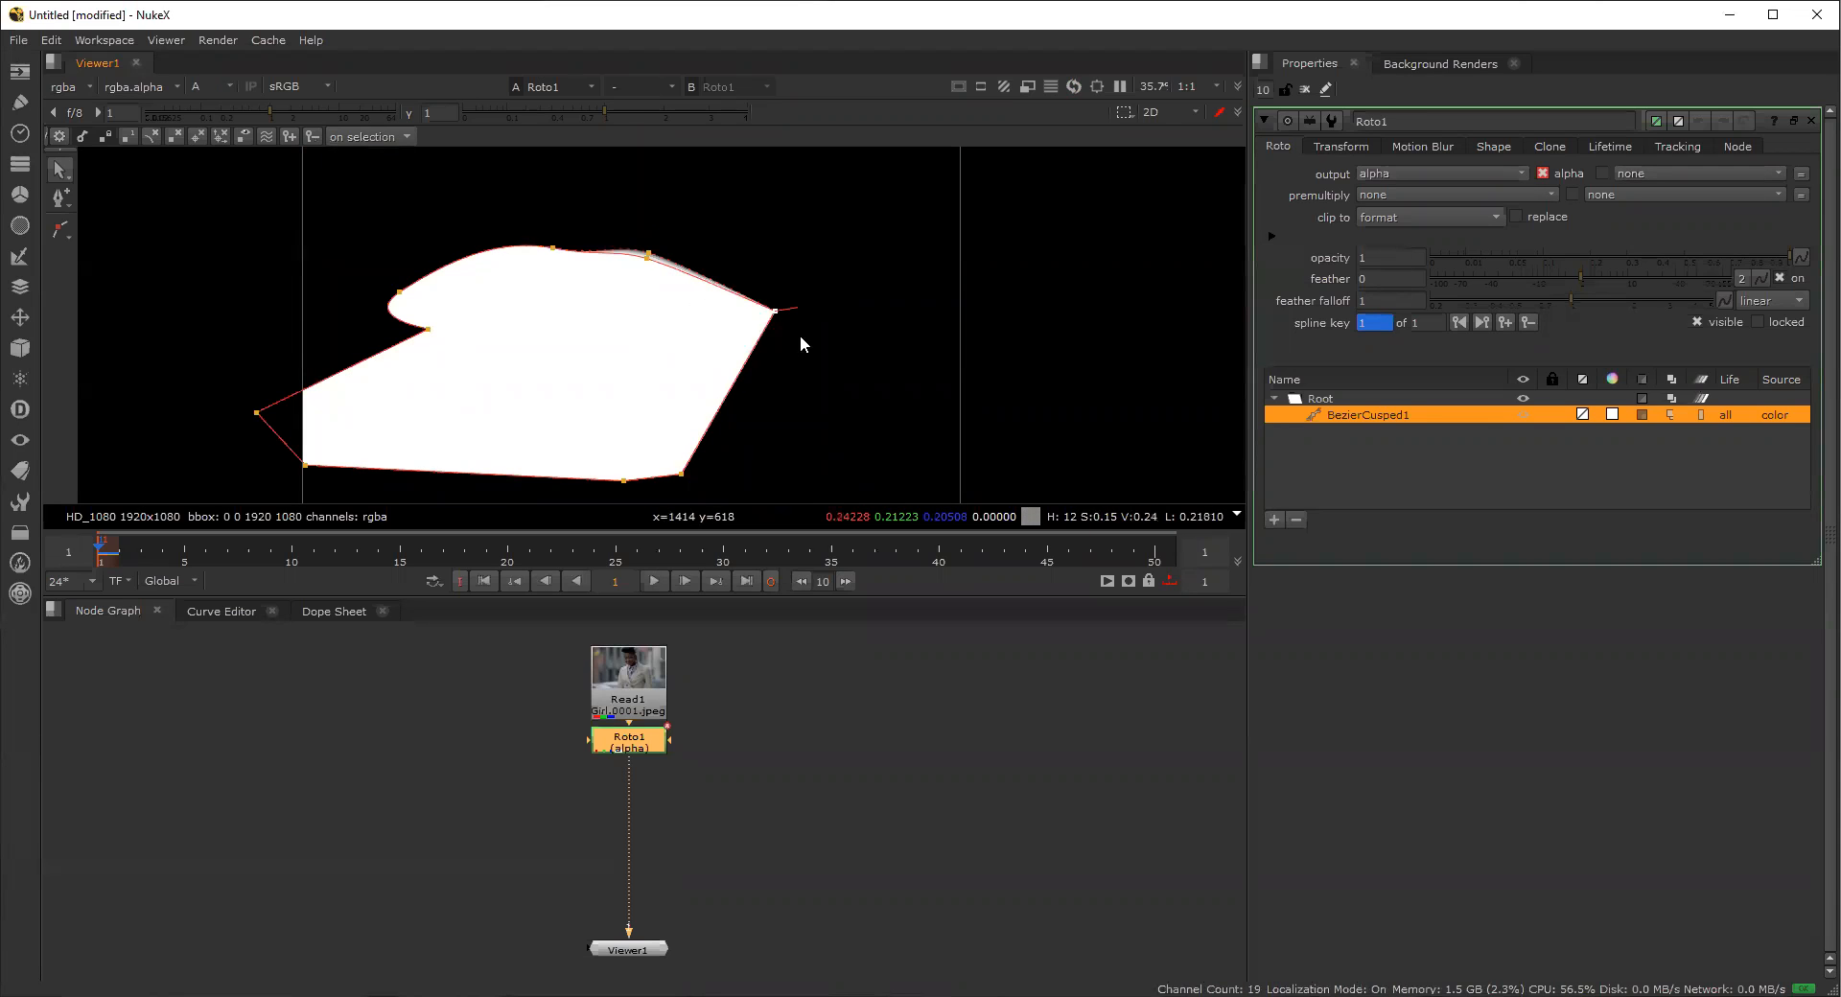
scroll(779, 316, "down", 4)
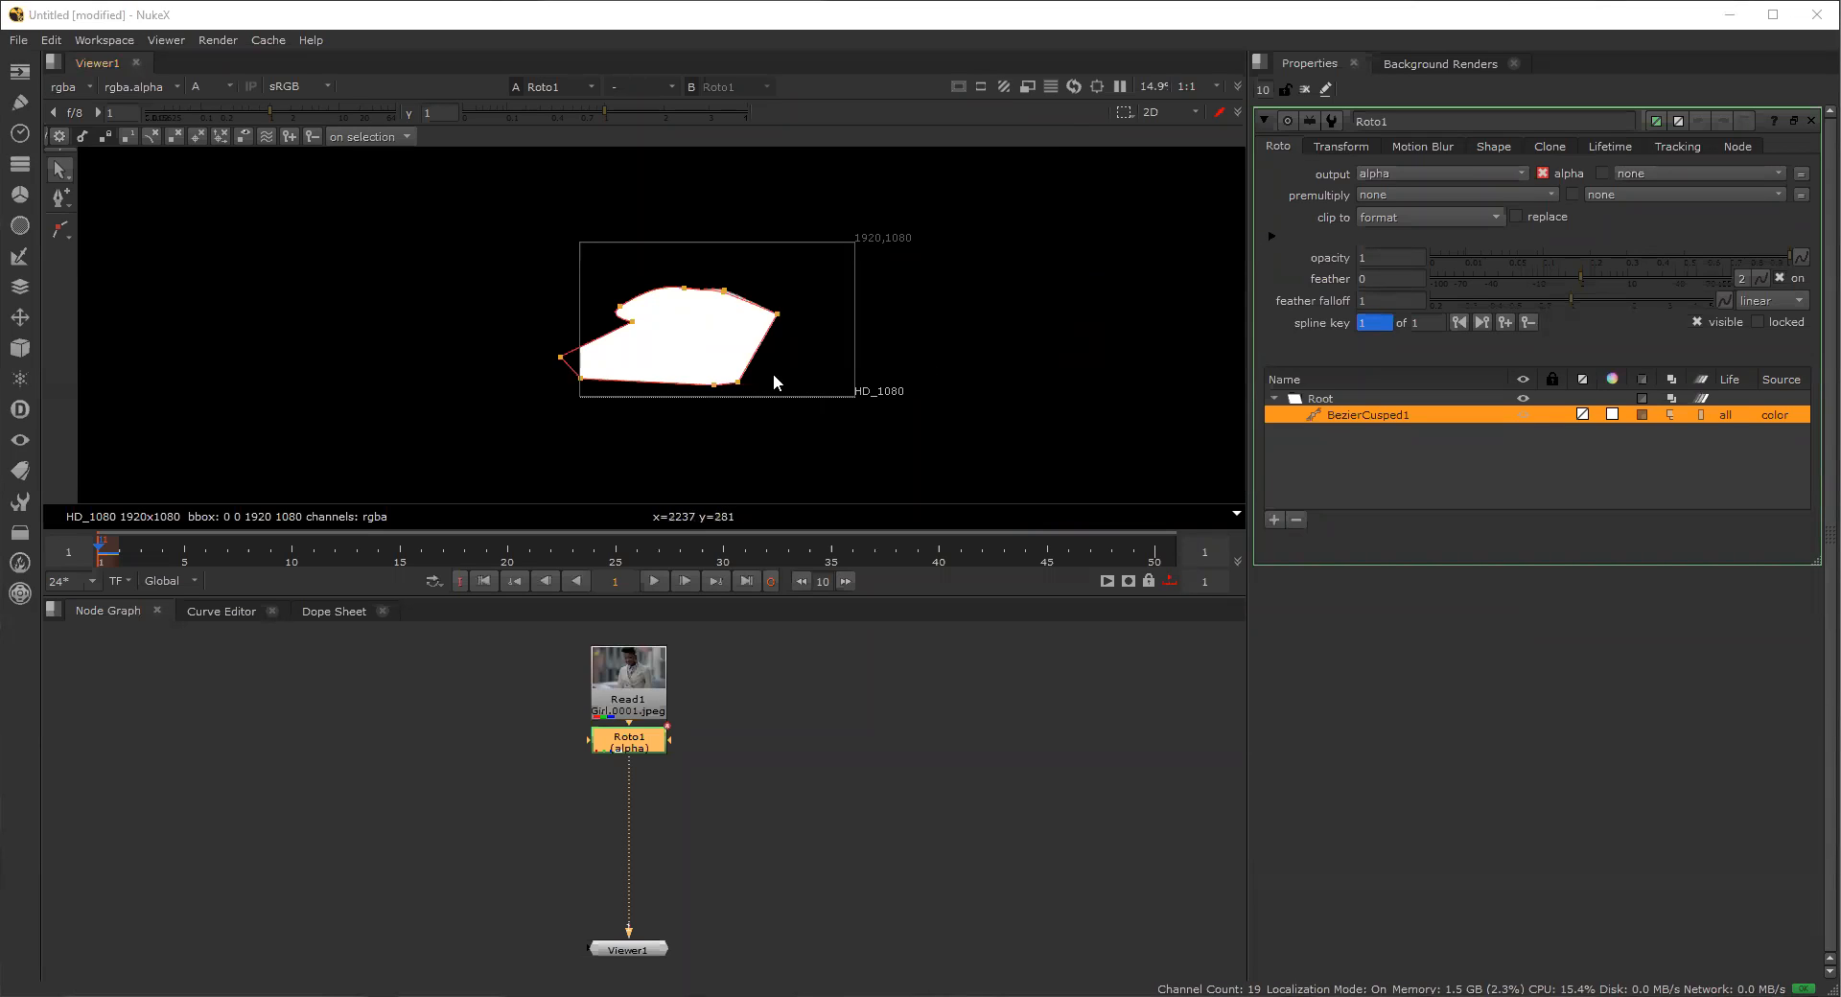
scroll(738, 331, "down", 1)
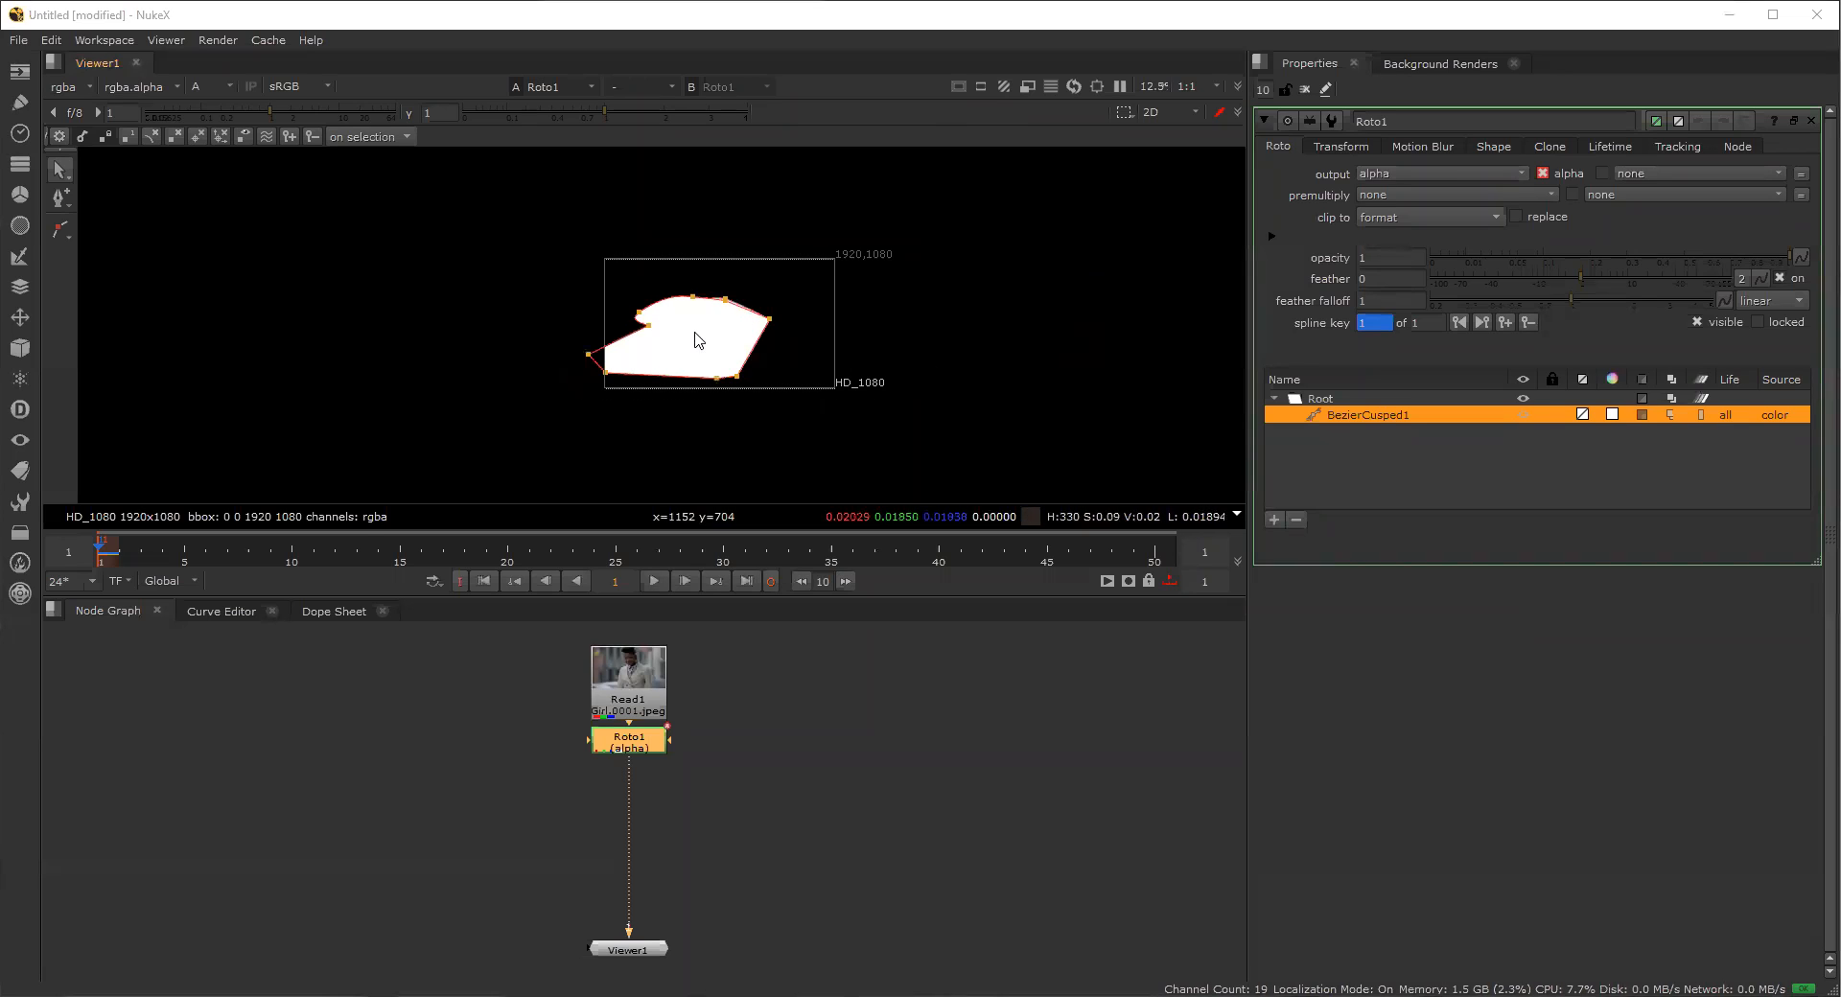
scroll(694, 319, "up", 1)
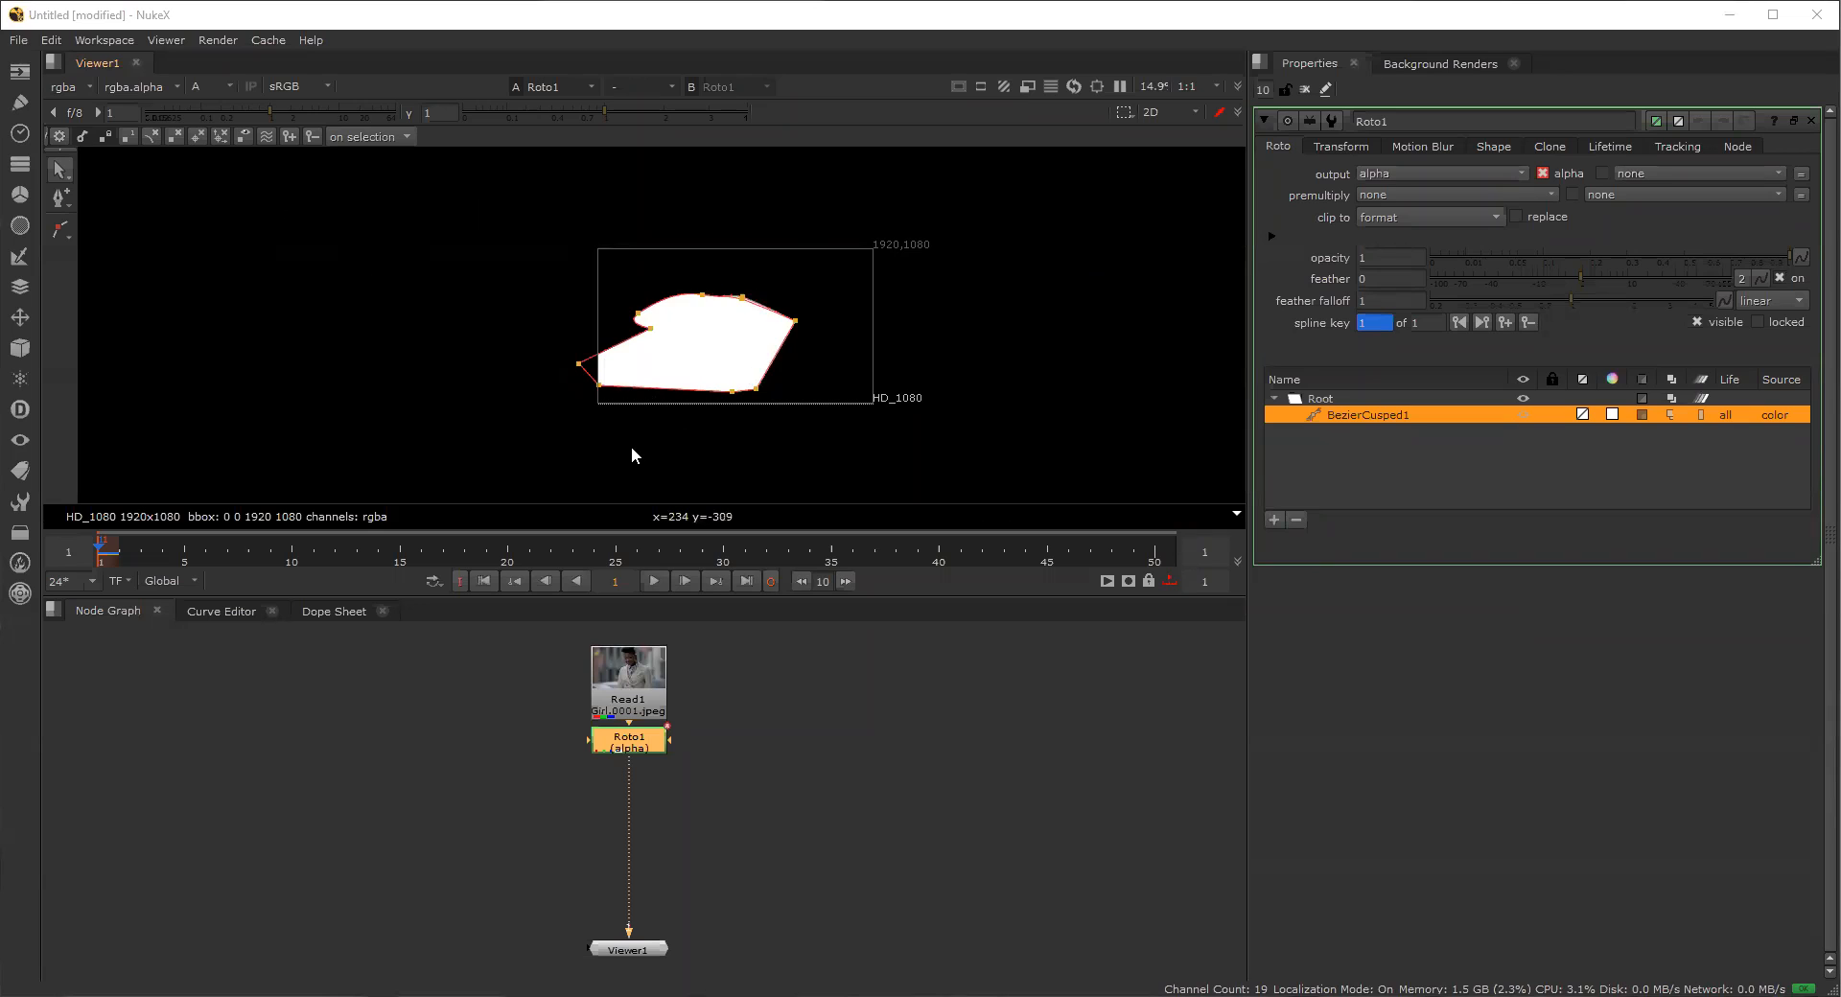
scroll(631, 448, "up", 1)
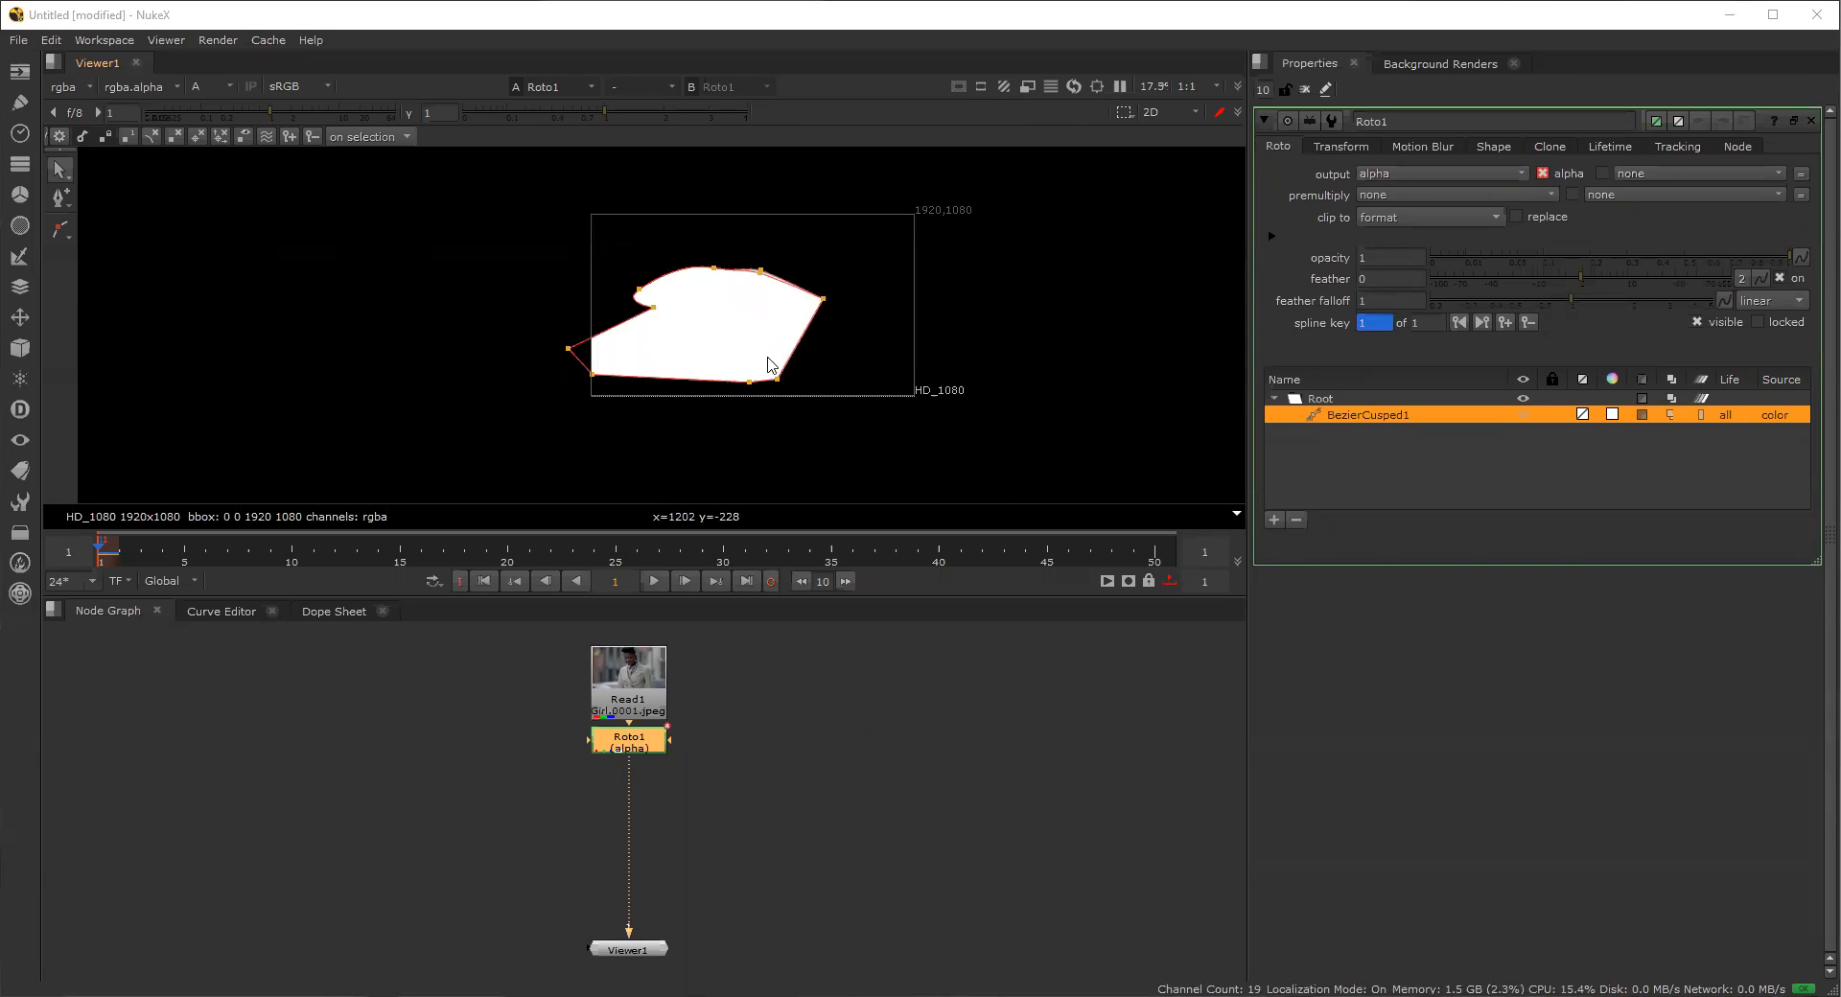
Adjust the feathers of the cusped shape's top, upper-left and inner notch points, leaving only a small outward offset on each.
left_click(865, 209)
scroll(859, 278, "up", 3)
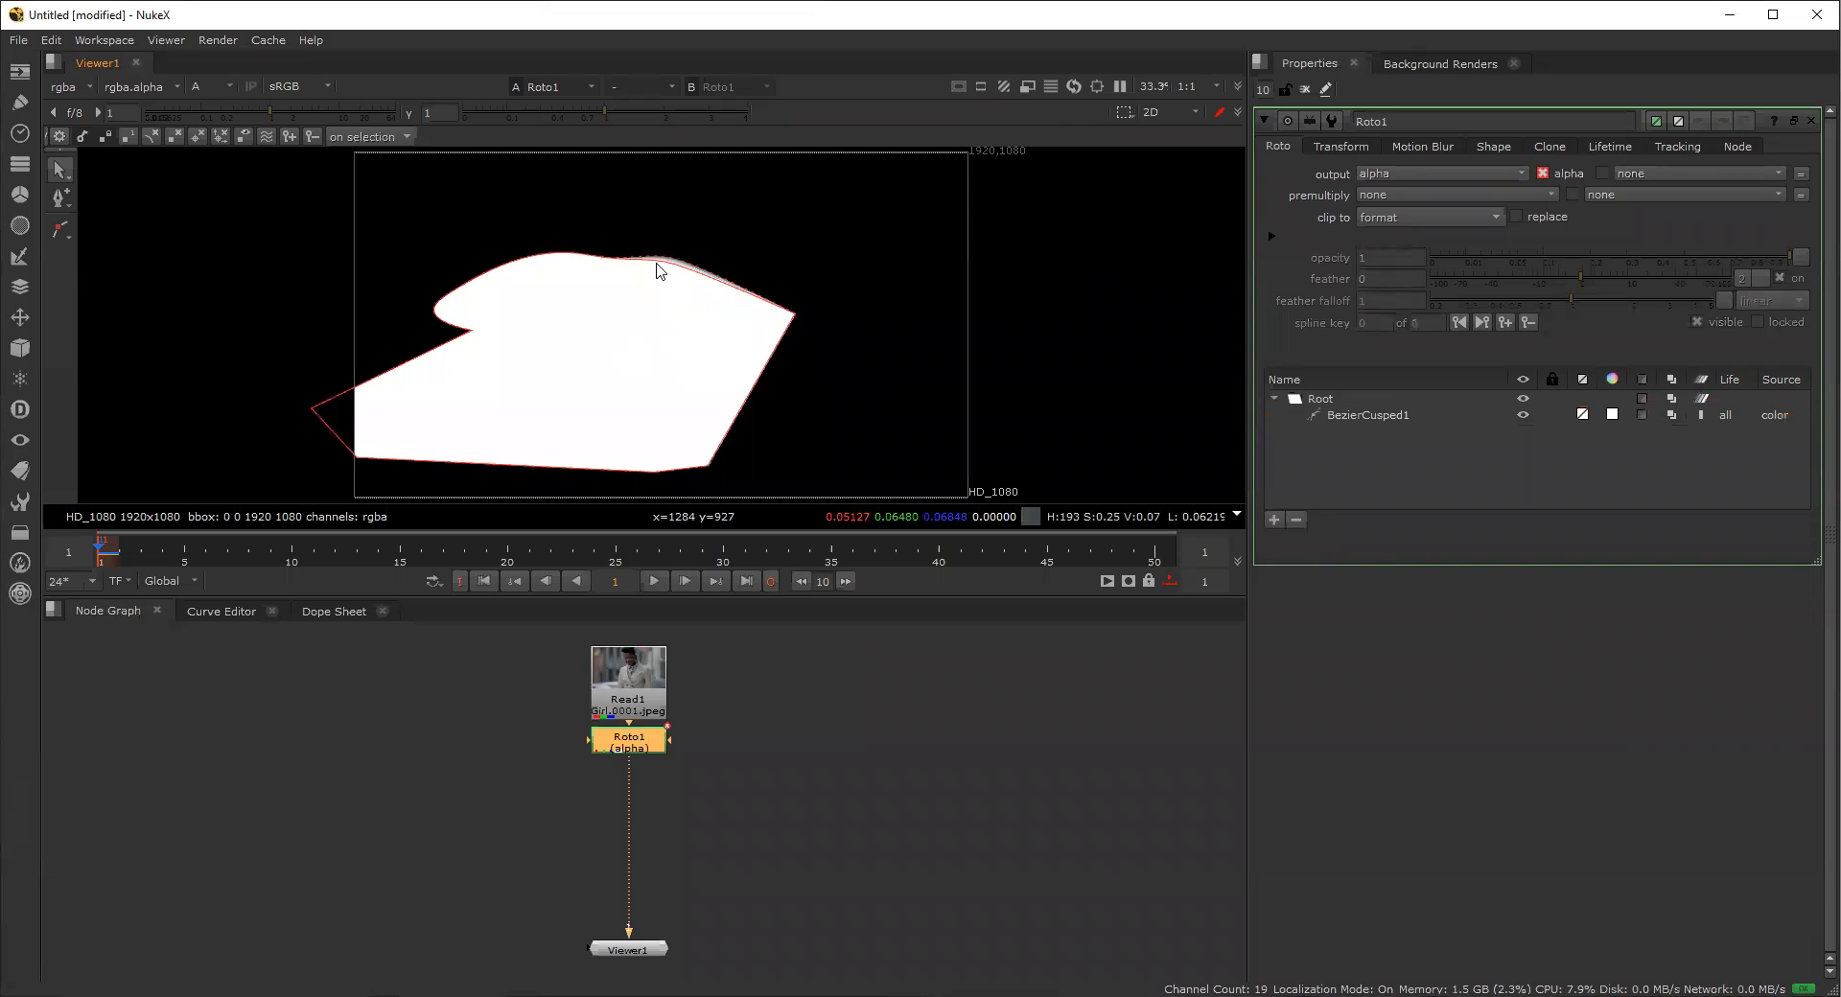
left_click(588, 254)
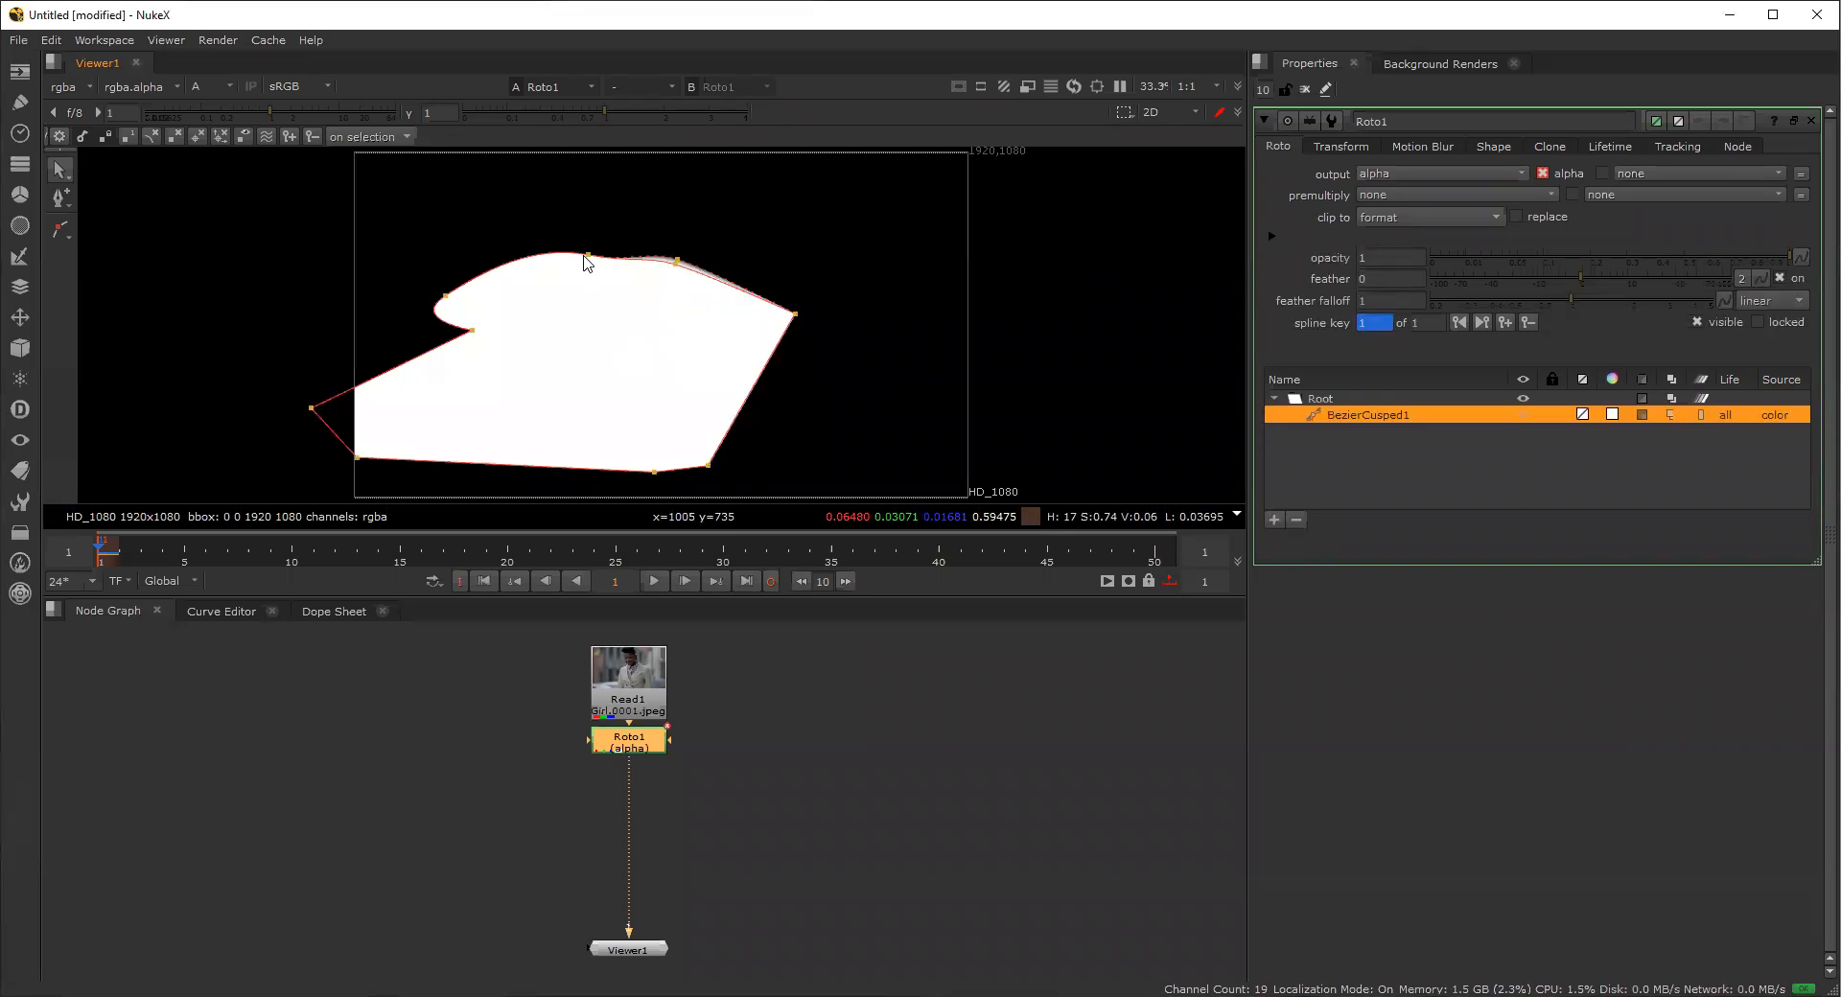
left_click(443, 292)
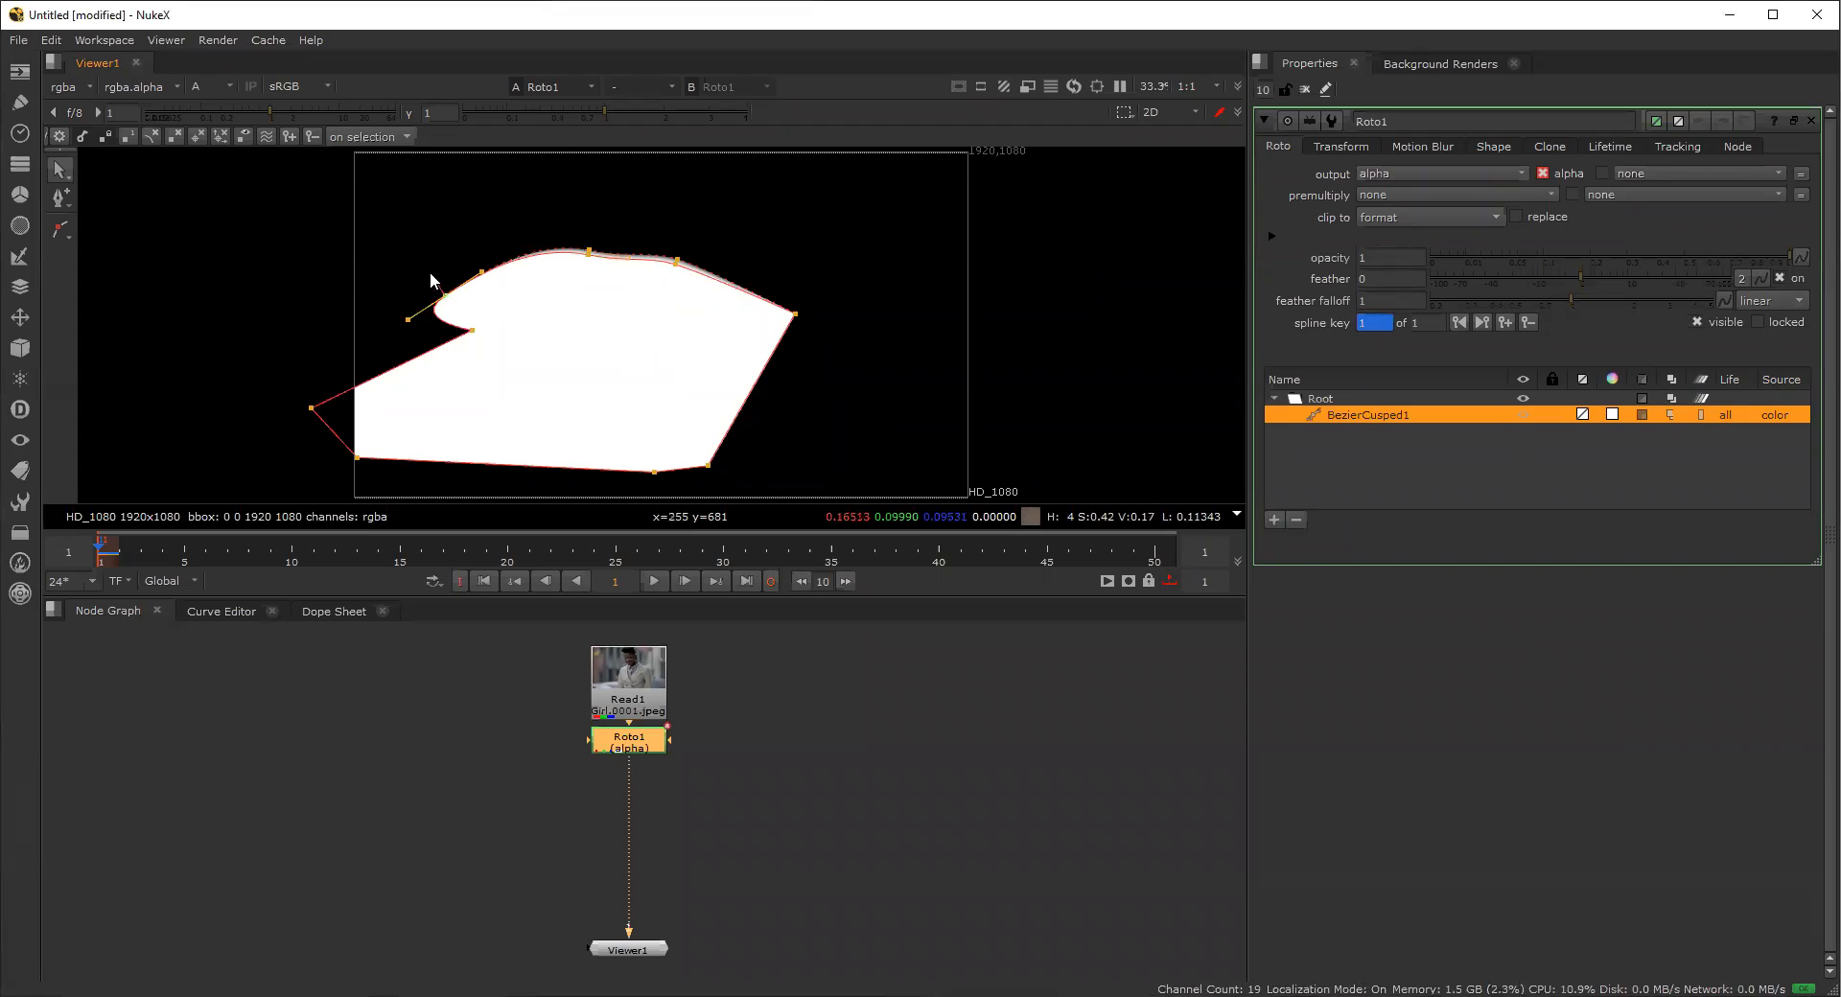
mouse_move(418, 266)
left_mouse_down()
mouse_move(409, 226)
mouse_move(418, 265)
mouse_move(411, 250)
left_mouse_up()
left_click_drag(420, 198, 405, 176)
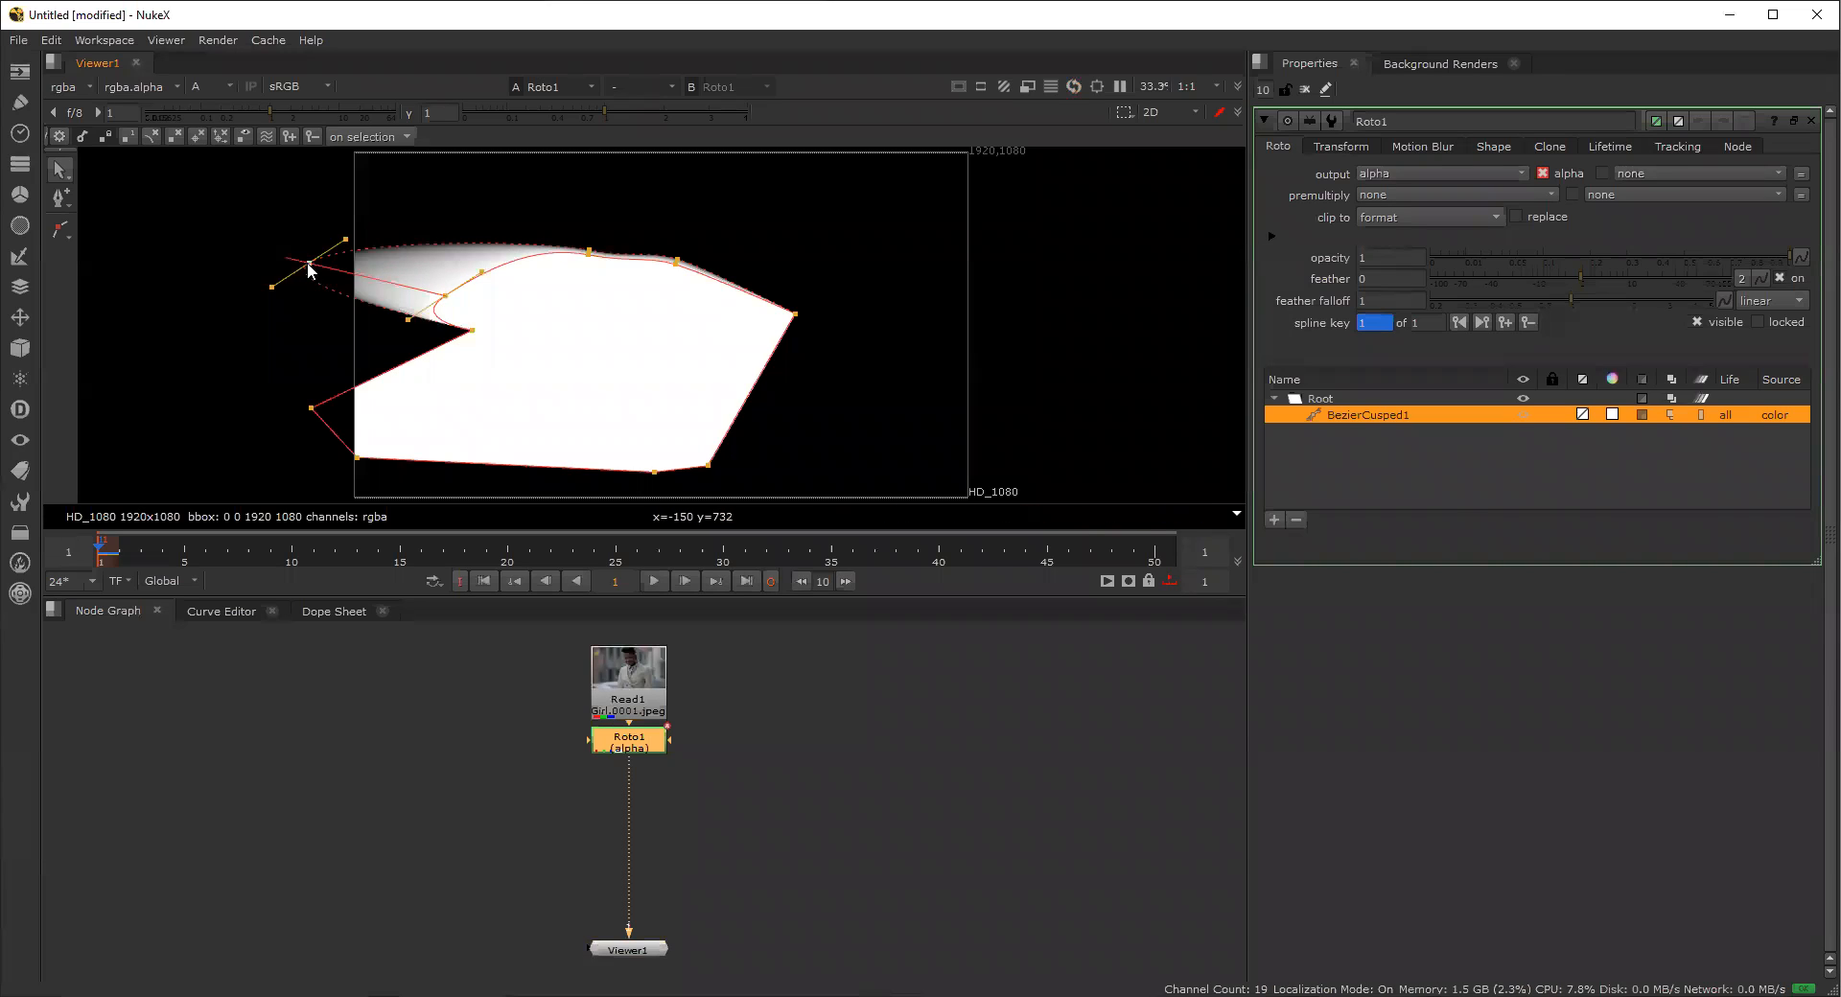
left_click_drag(364, 268, 436, 290)
key("shift+e")
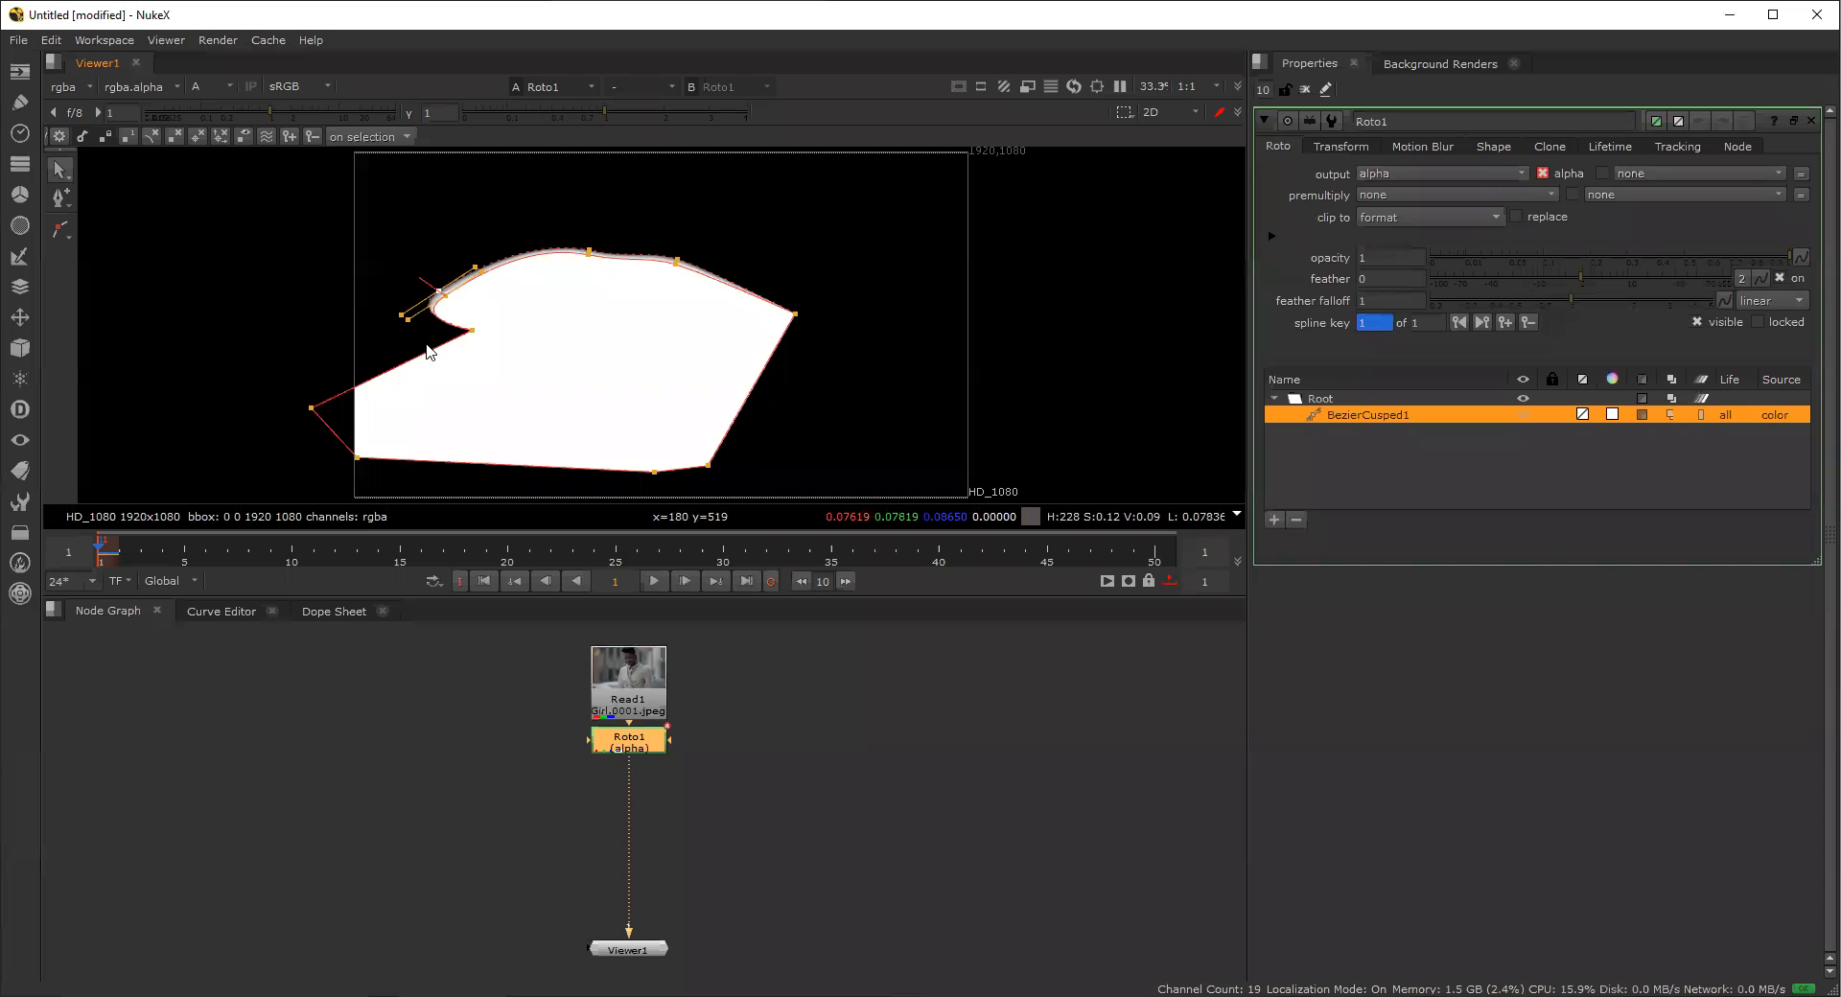
left_click_drag(471, 331, 432, 335)
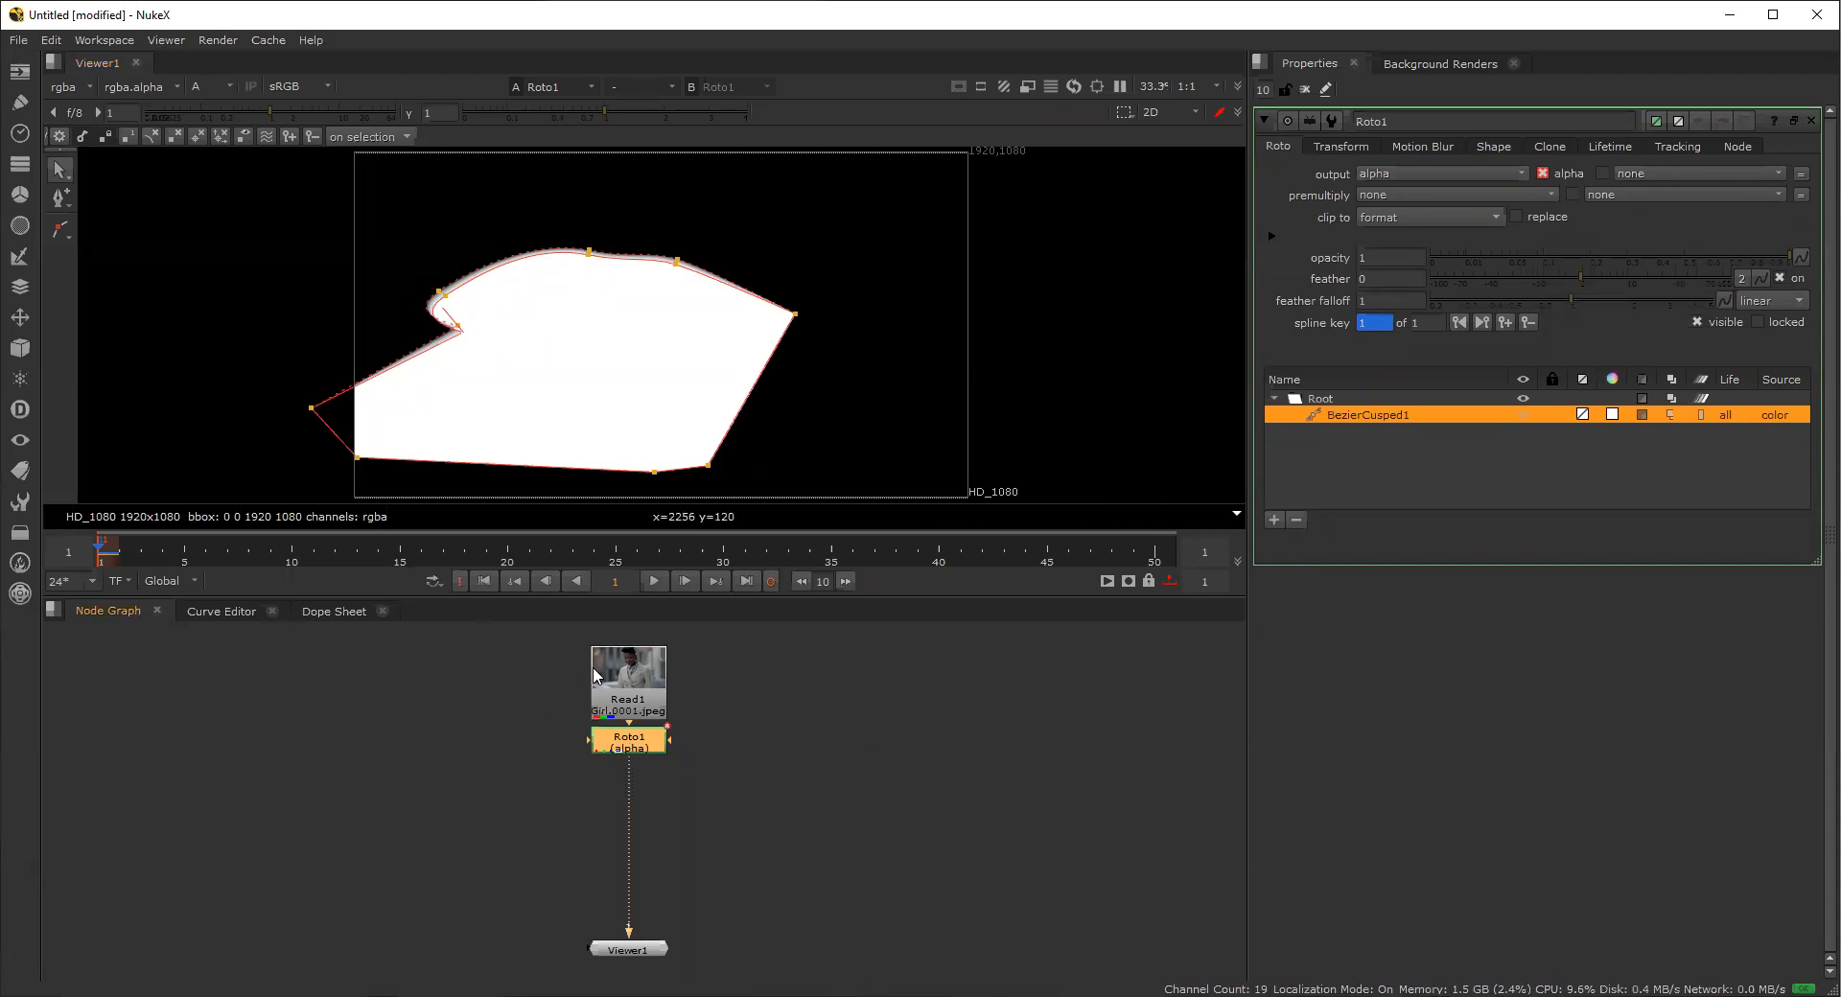
Delete the BezierCusped1 shape and return the viewer to the RGB image.
double_click(1409, 417)
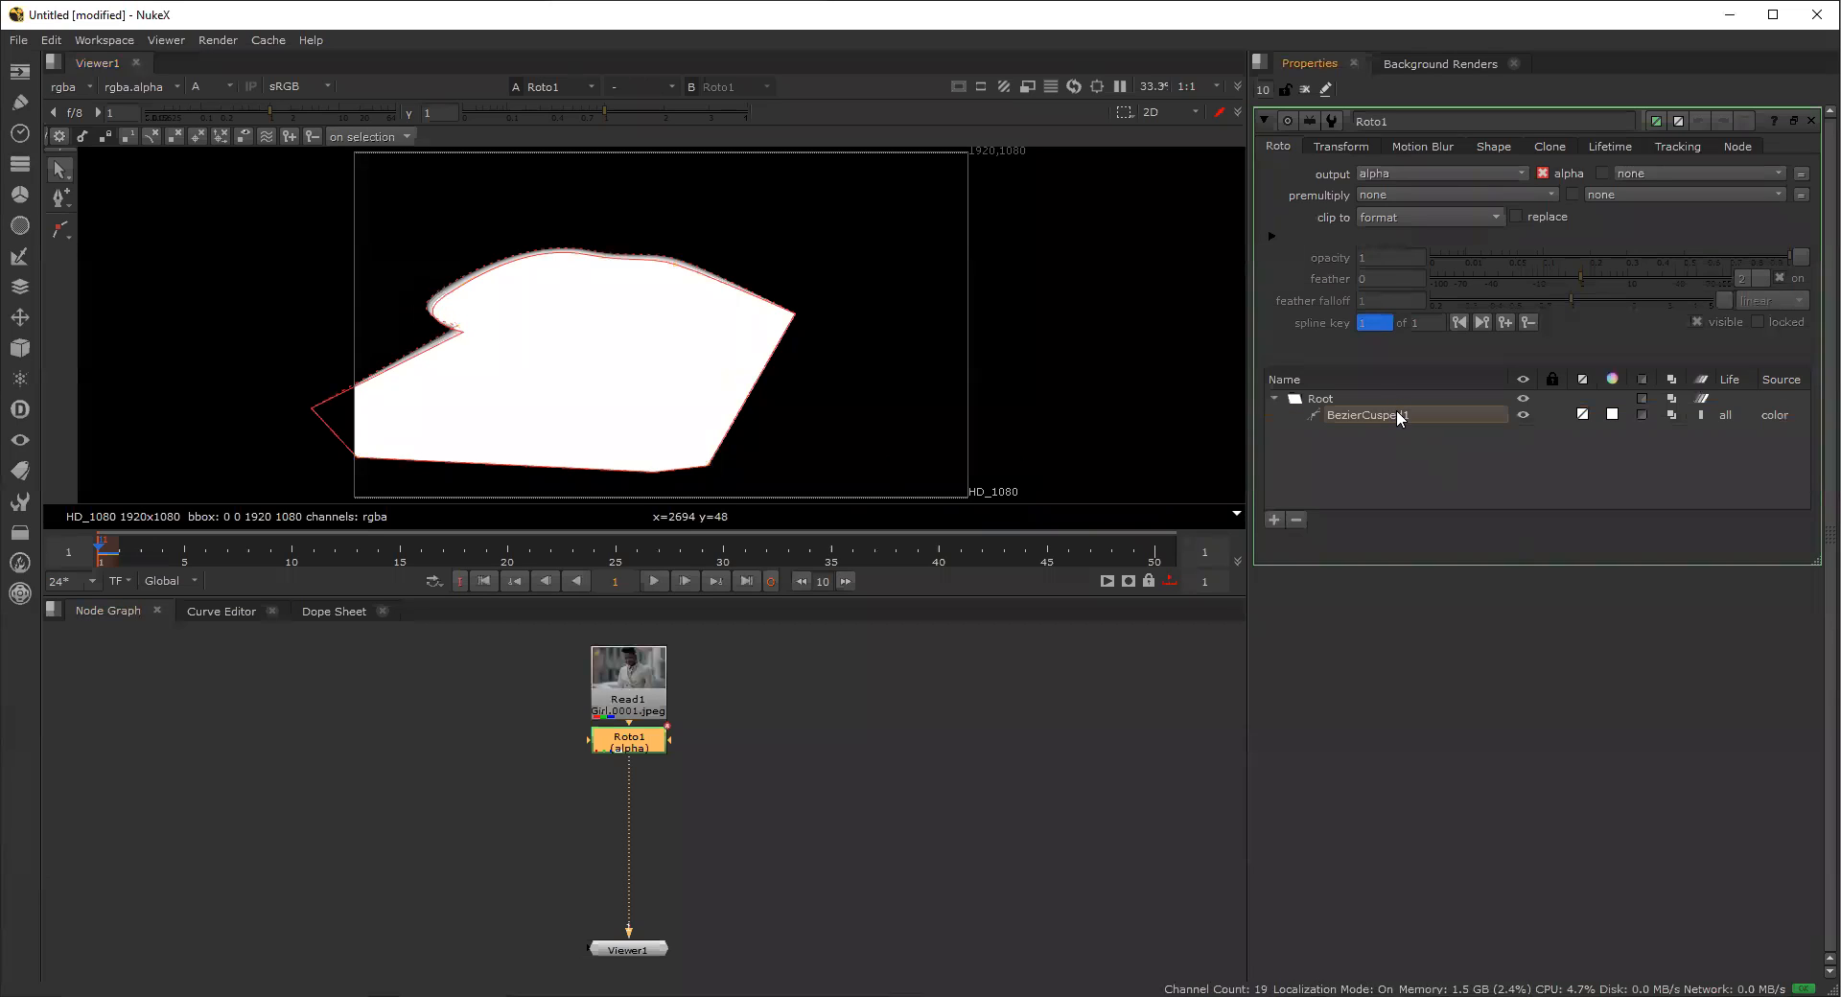
key("Delete")
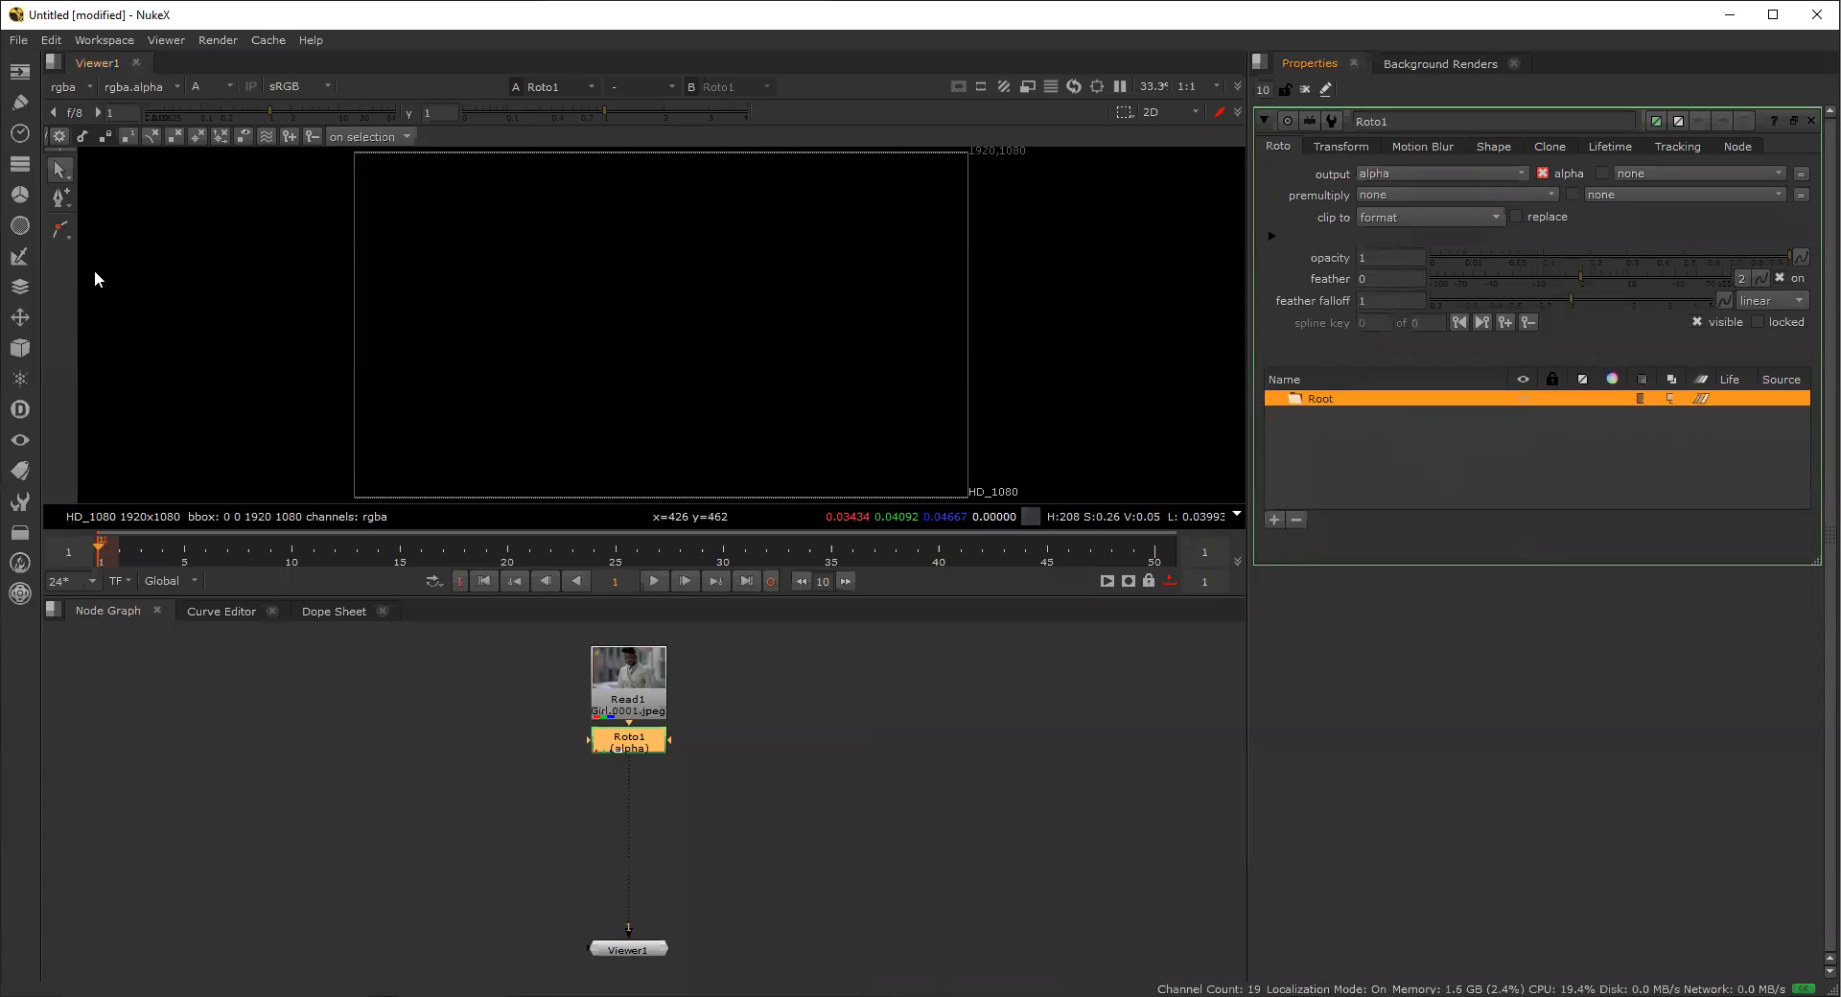
key("a")
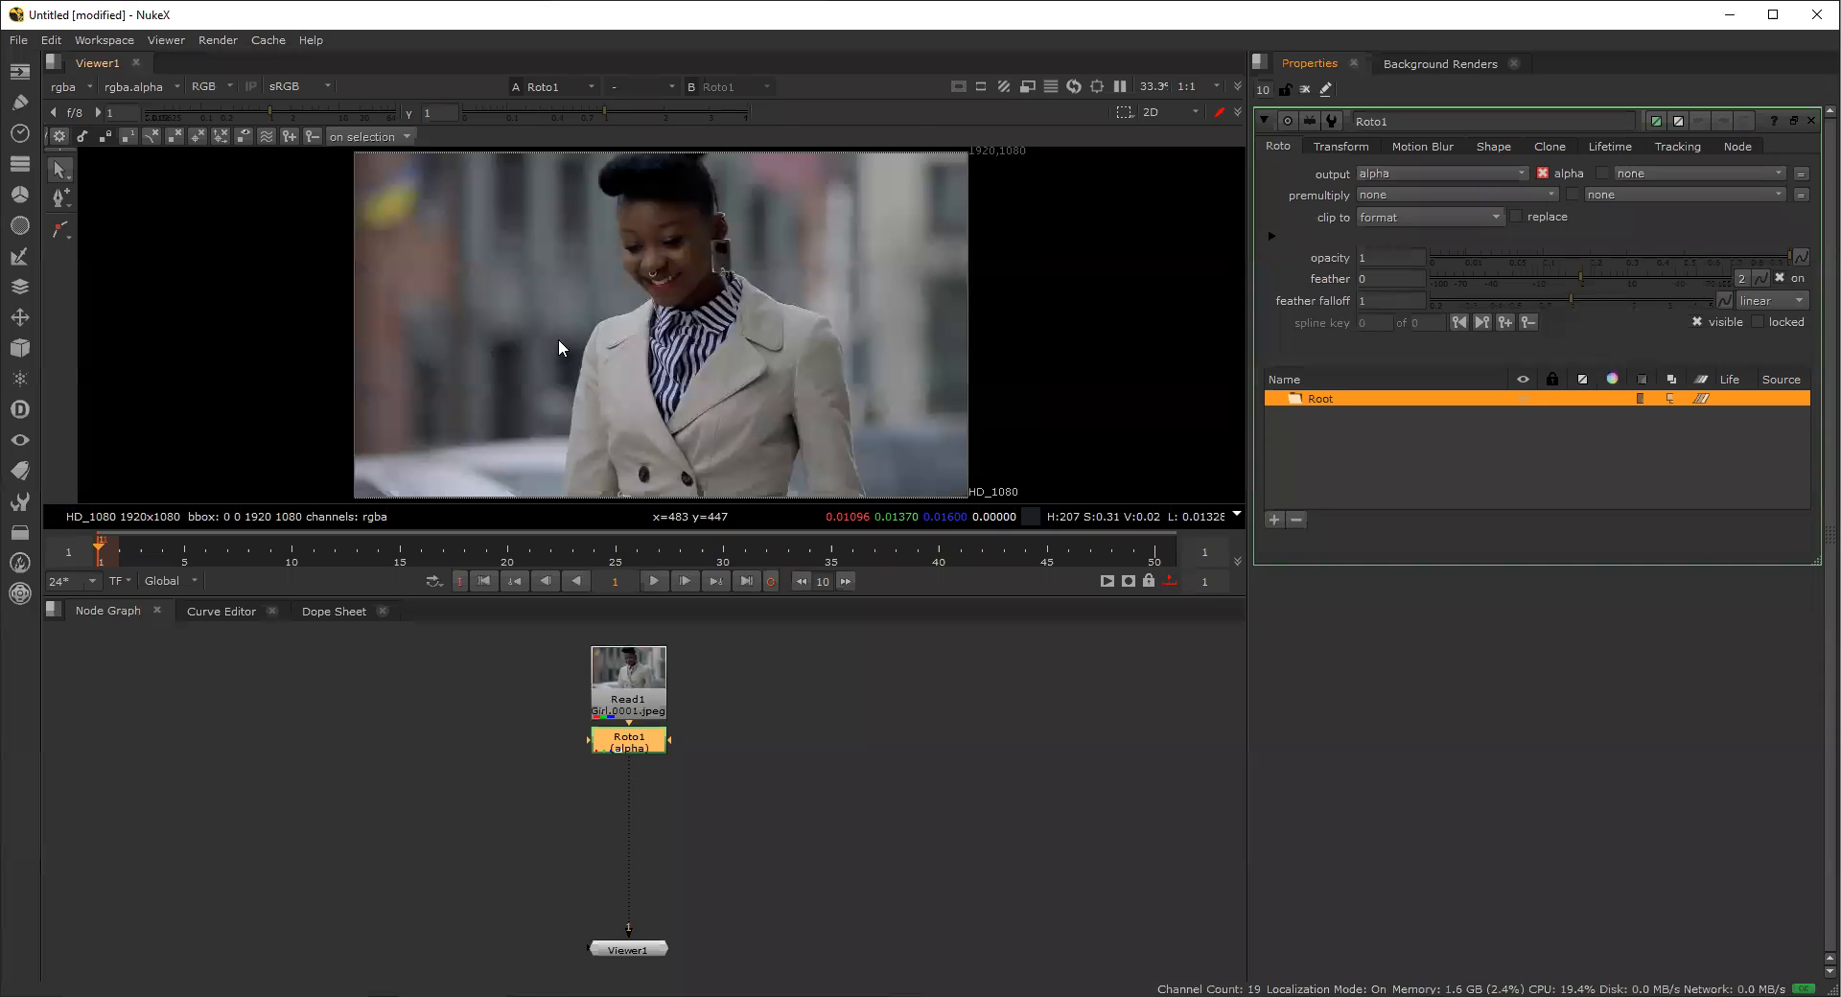
Draw a closed B-Spline along the jacket's left shoulder and sleeve, across the scarf and back above the lower button.
key("v")
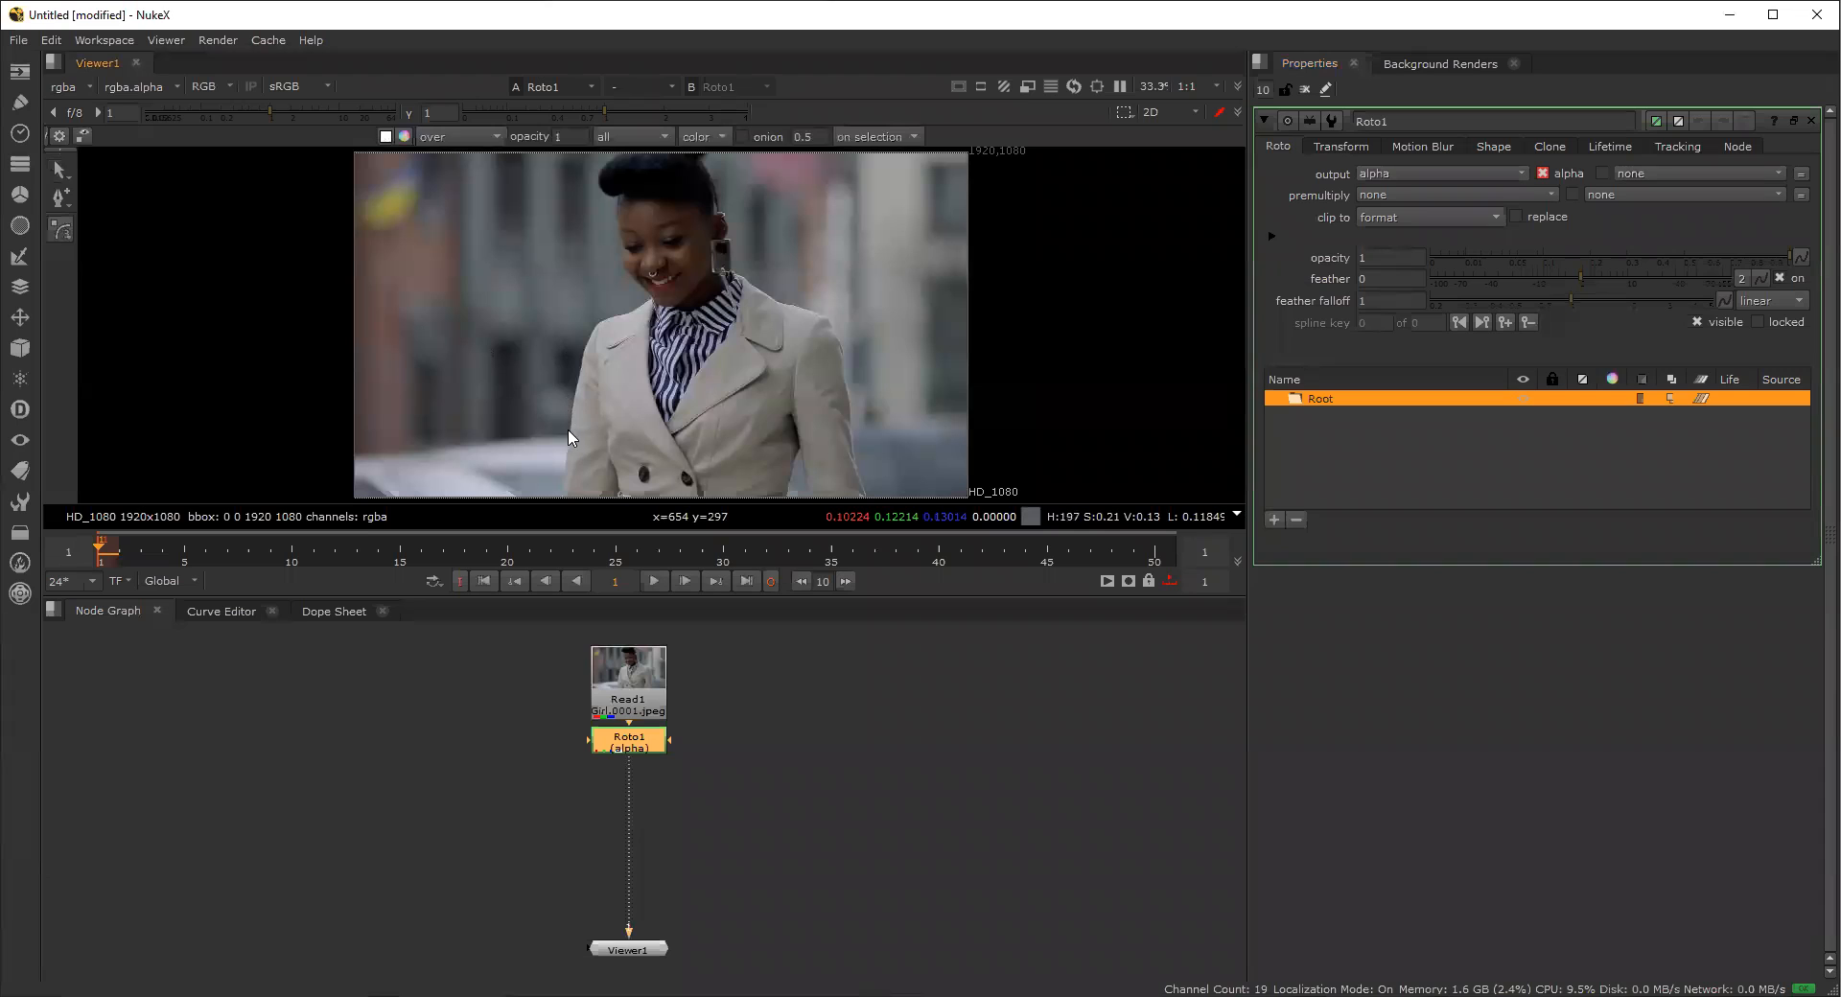
left_click(605, 318)
left_click(643, 309)
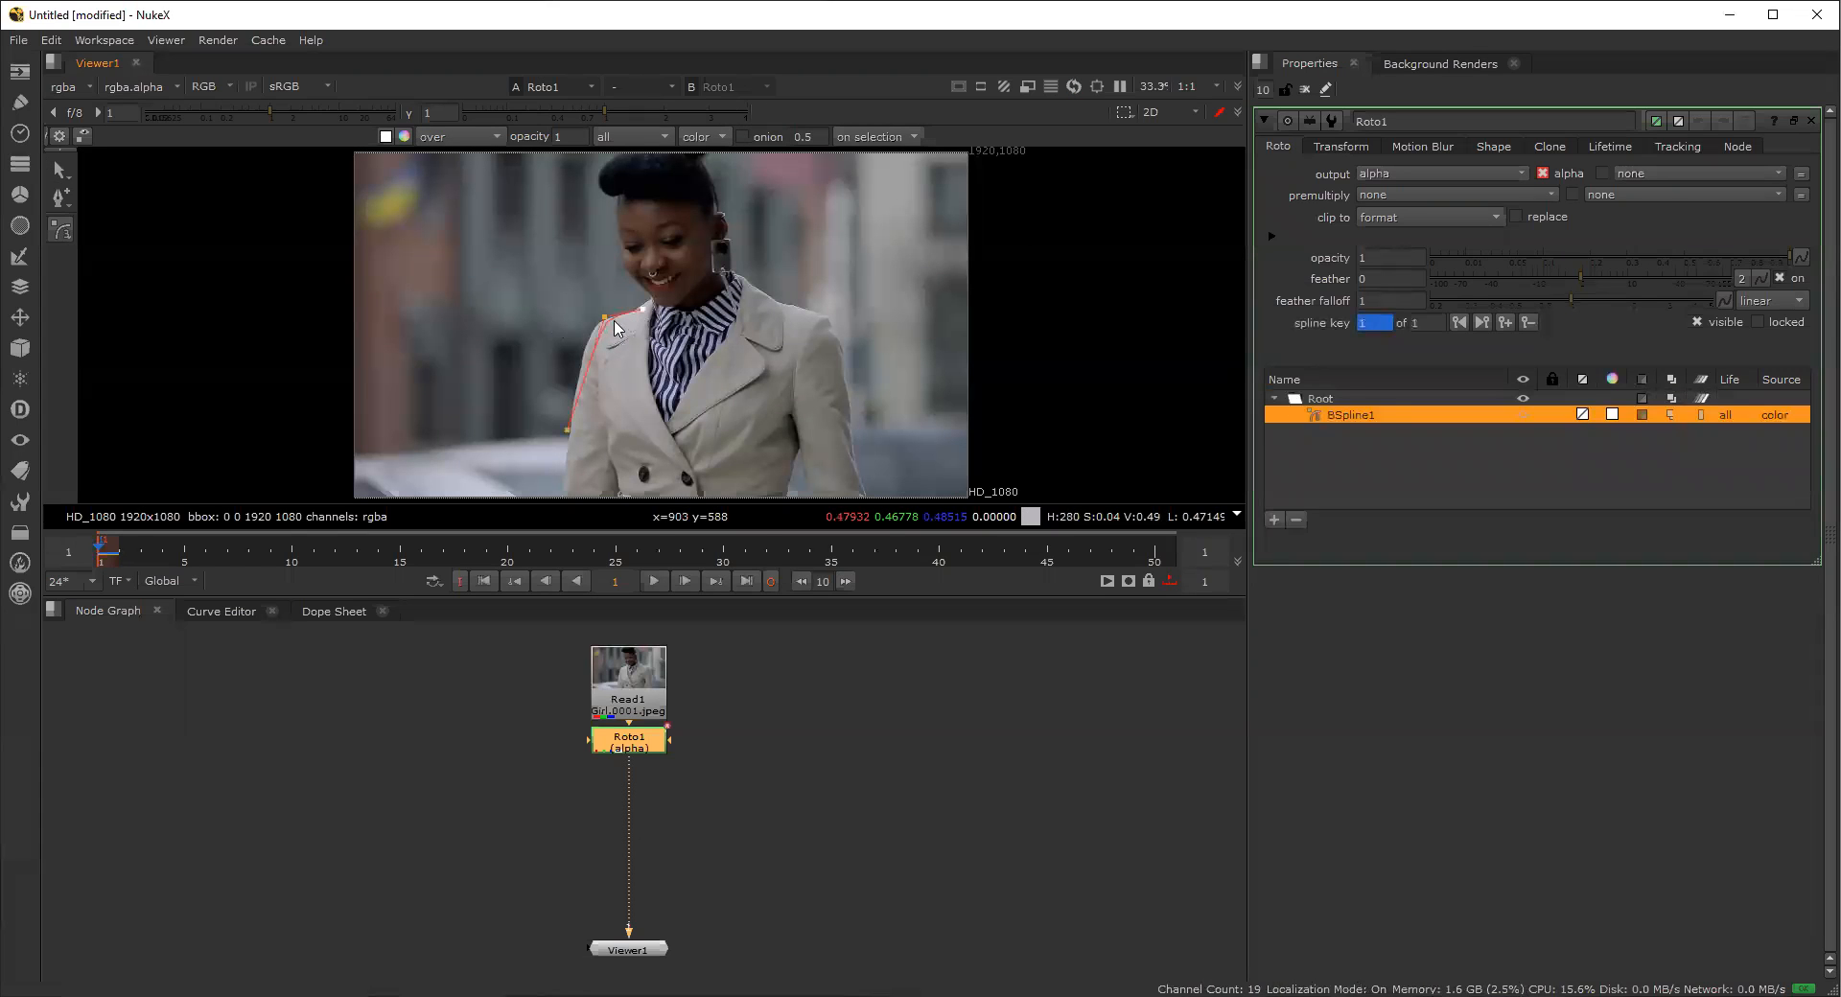
left_click_drag(604, 318, 586, 318)
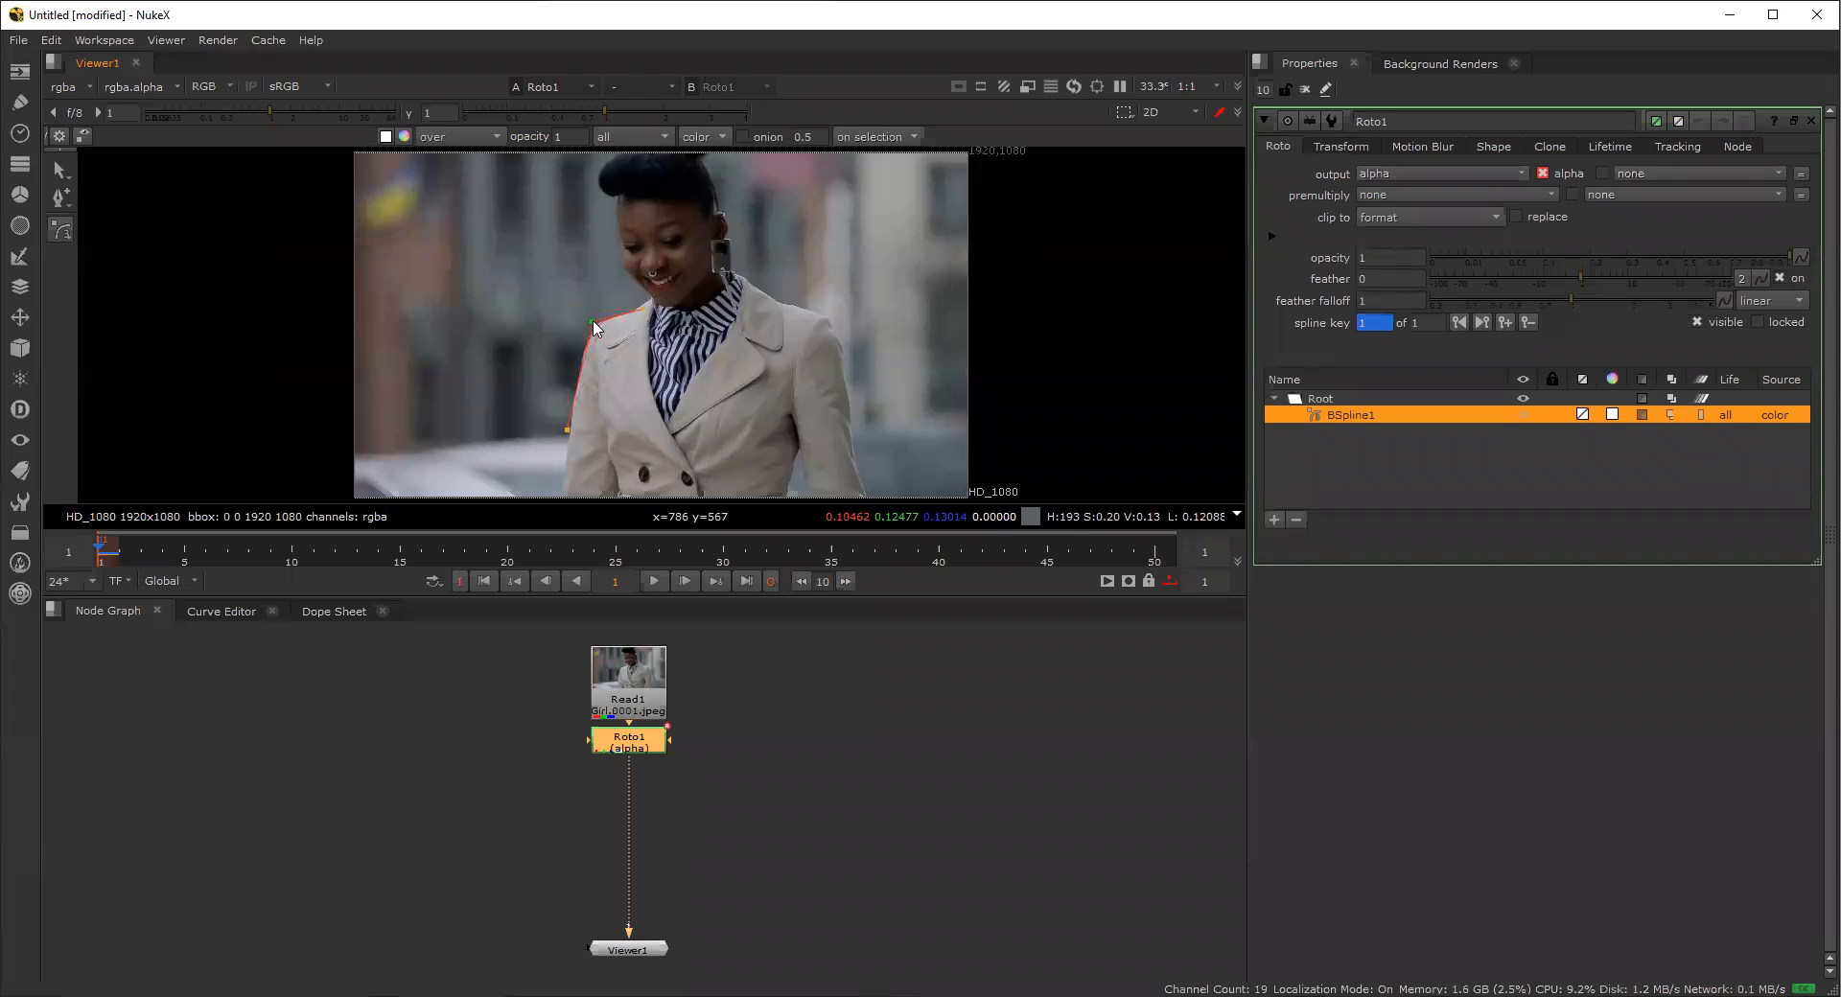
left_click(646, 308)
left_click(697, 355)
left_click(687, 419)
left_click(641, 476)
left_click(577, 468)
left_click(567, 430)
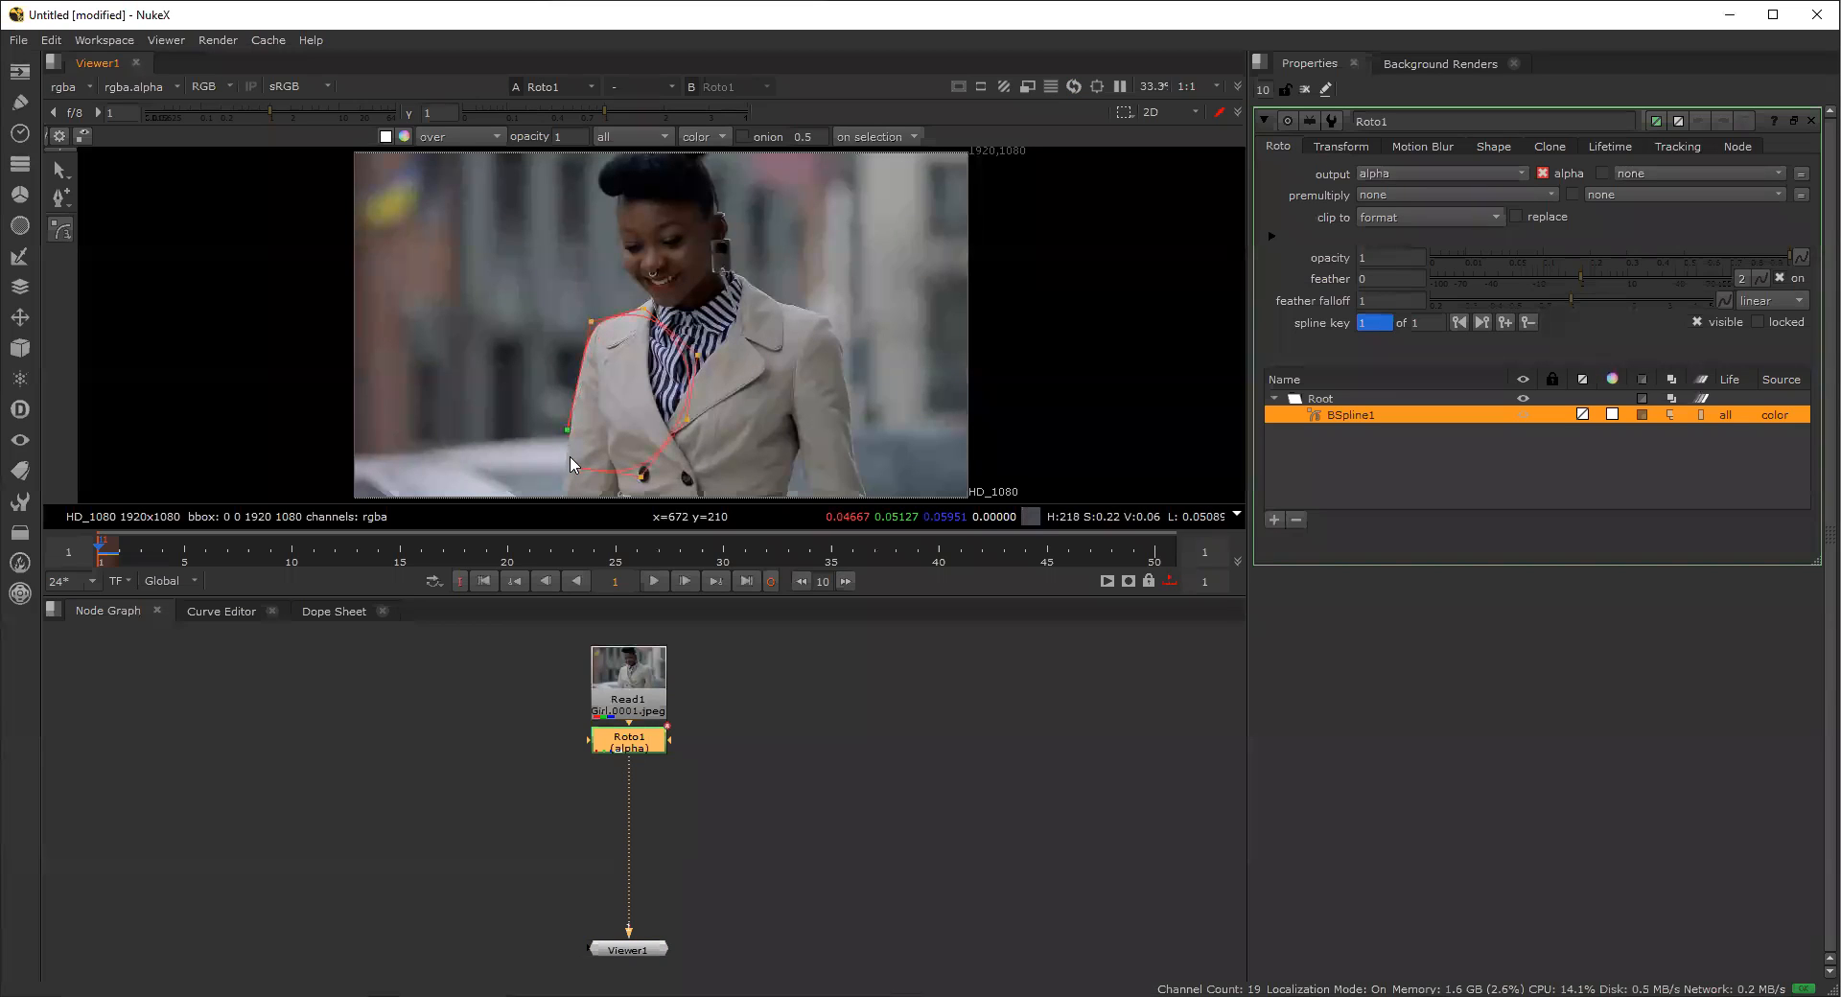
left_click(568, 431)
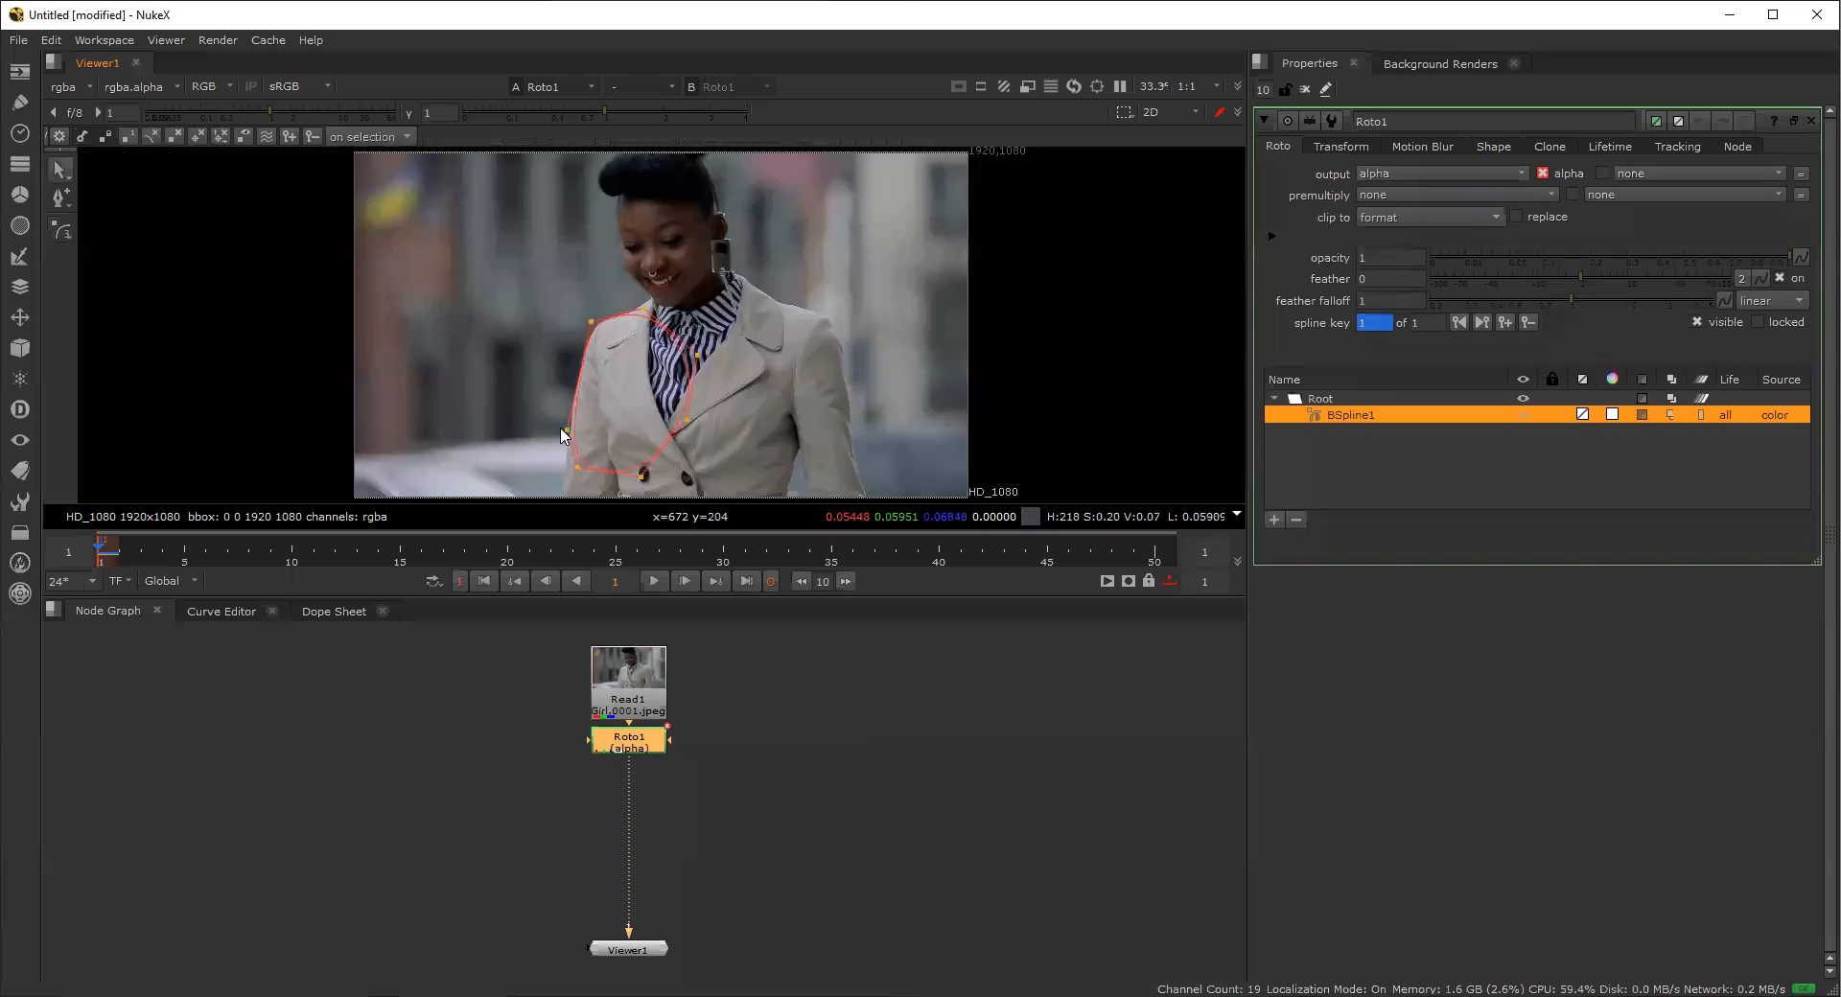
Move the B-Spline's two lower-left points slightly left, outside the sleeve edge, and deselect them.
left_click_drag(604, 493, 554, 418)
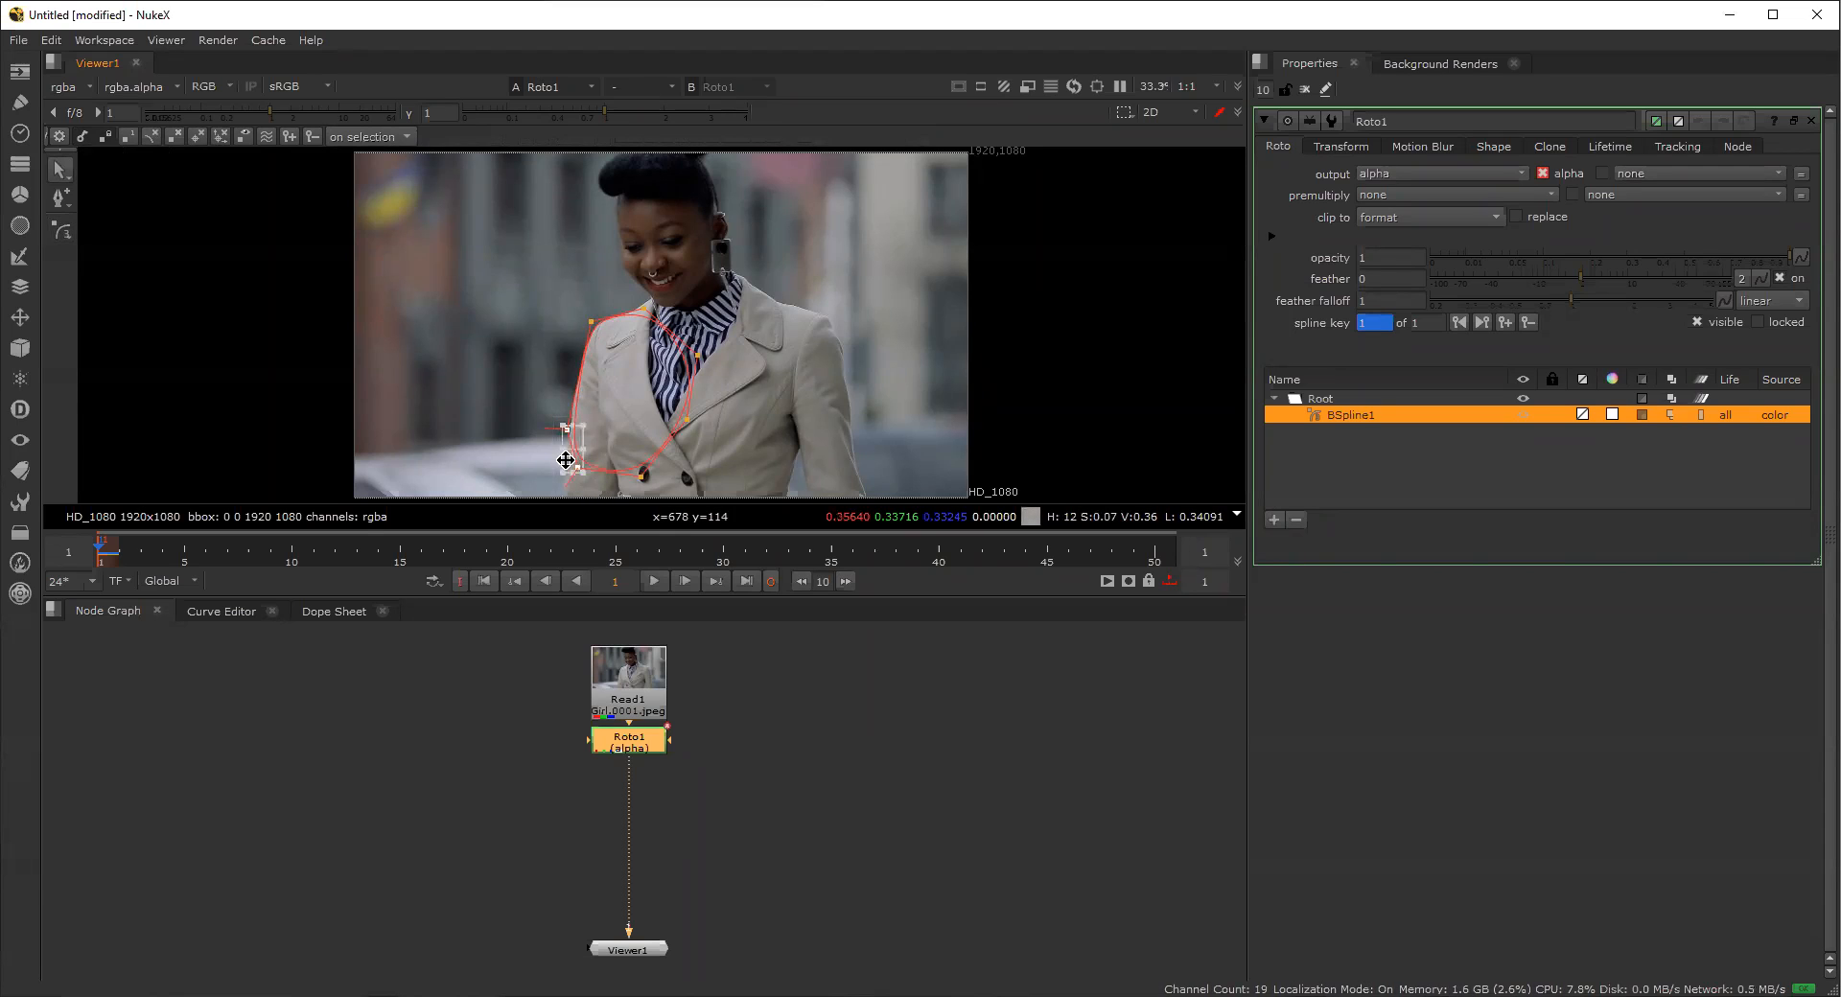
left_click_drag(570, 460, 565, 461)
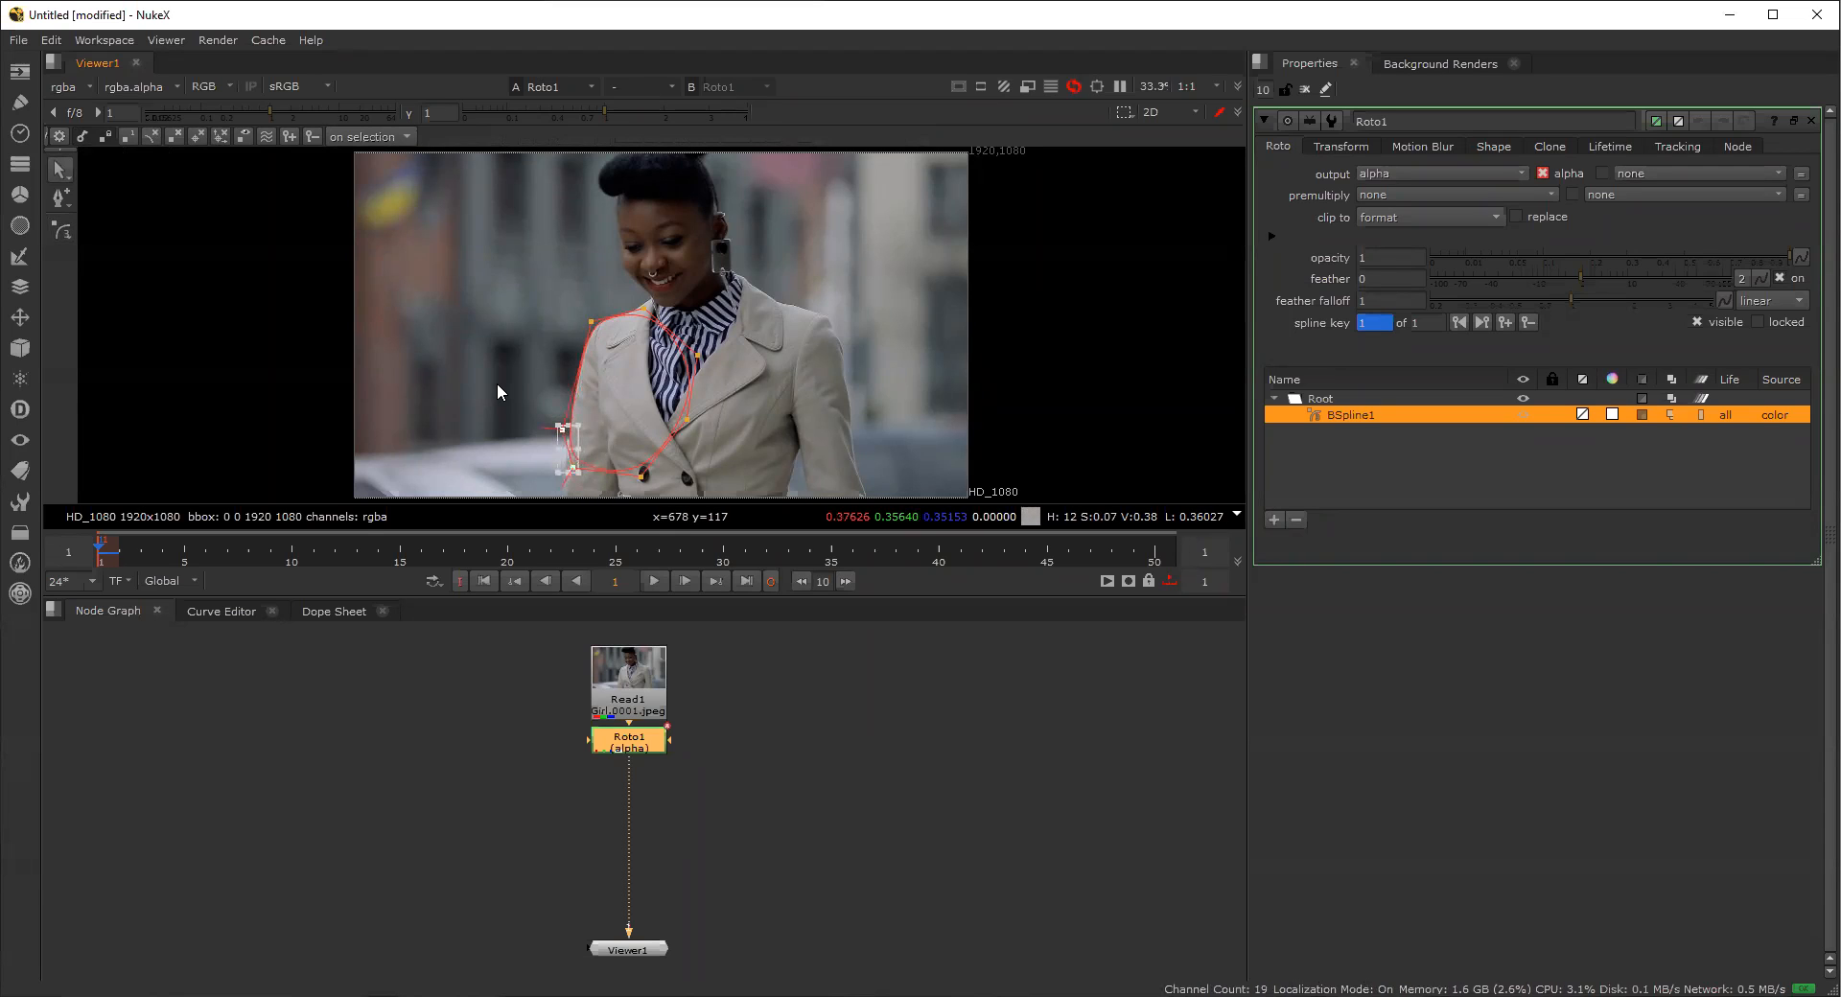
left_click(710, 391)
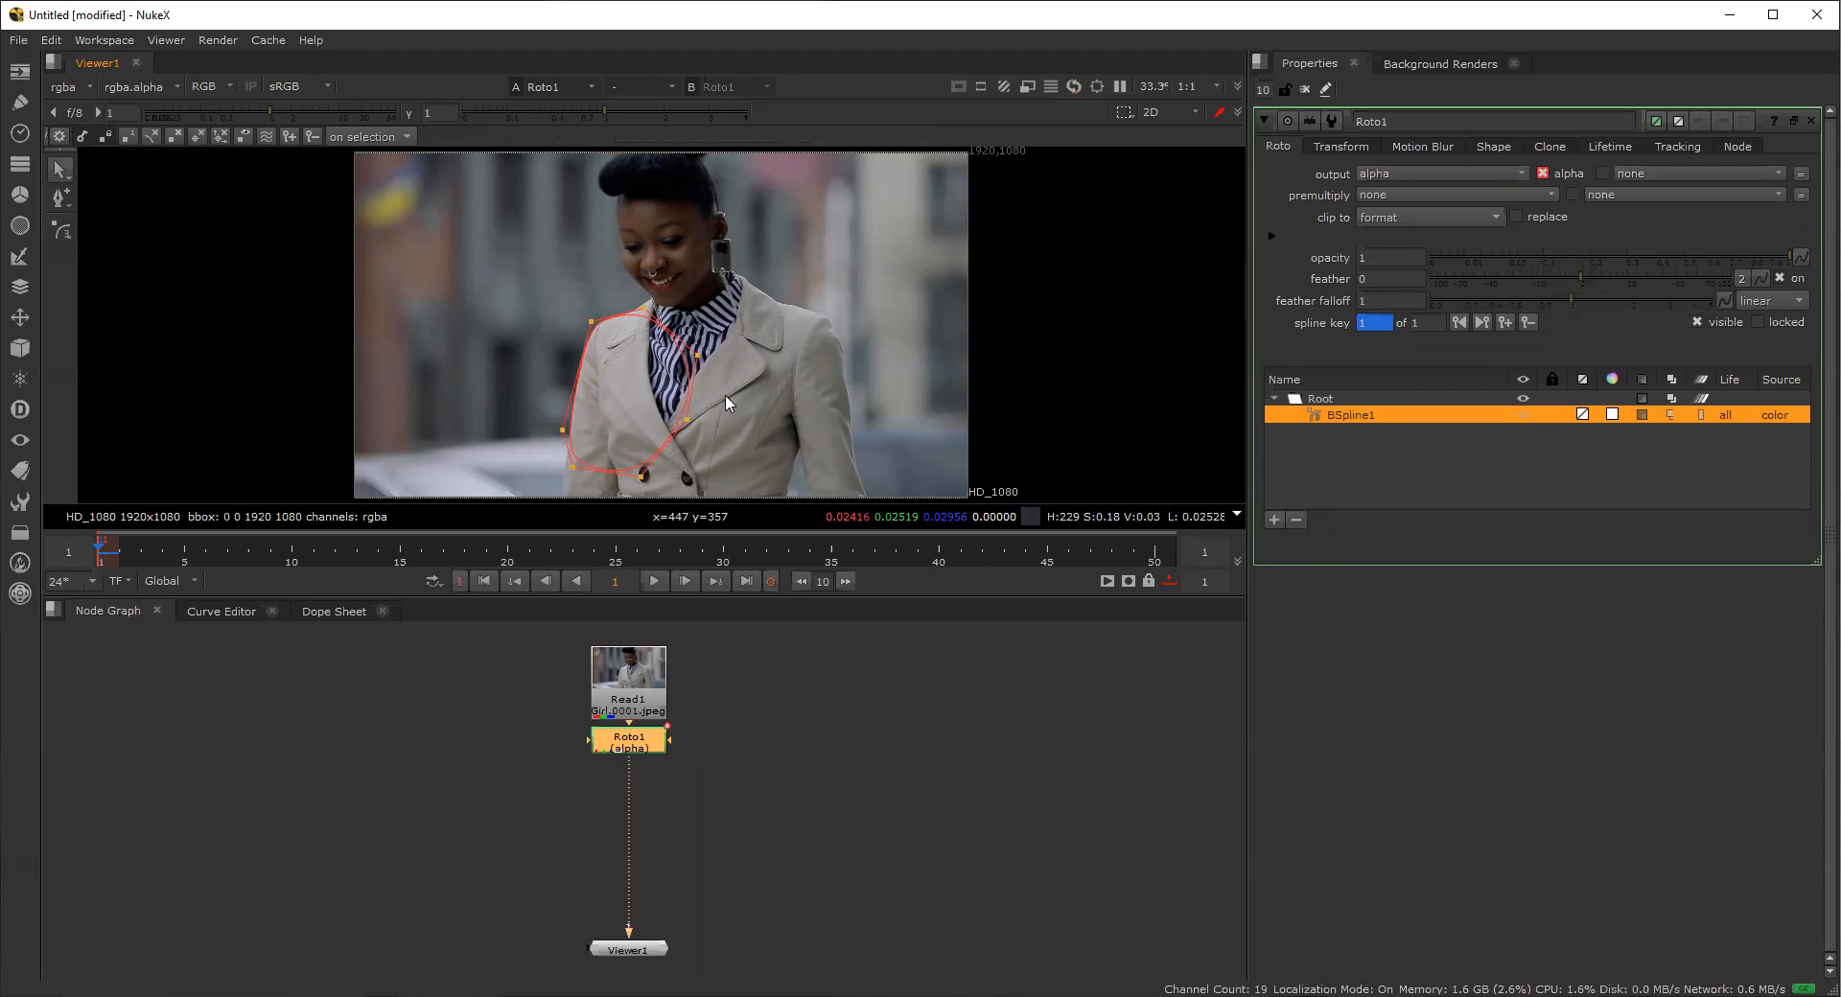
Add a Constant node coloured 0, 0.185, 0.235 beside the Read branch, close its properties and show it through the viewer's second input.
left_click(725, 396)
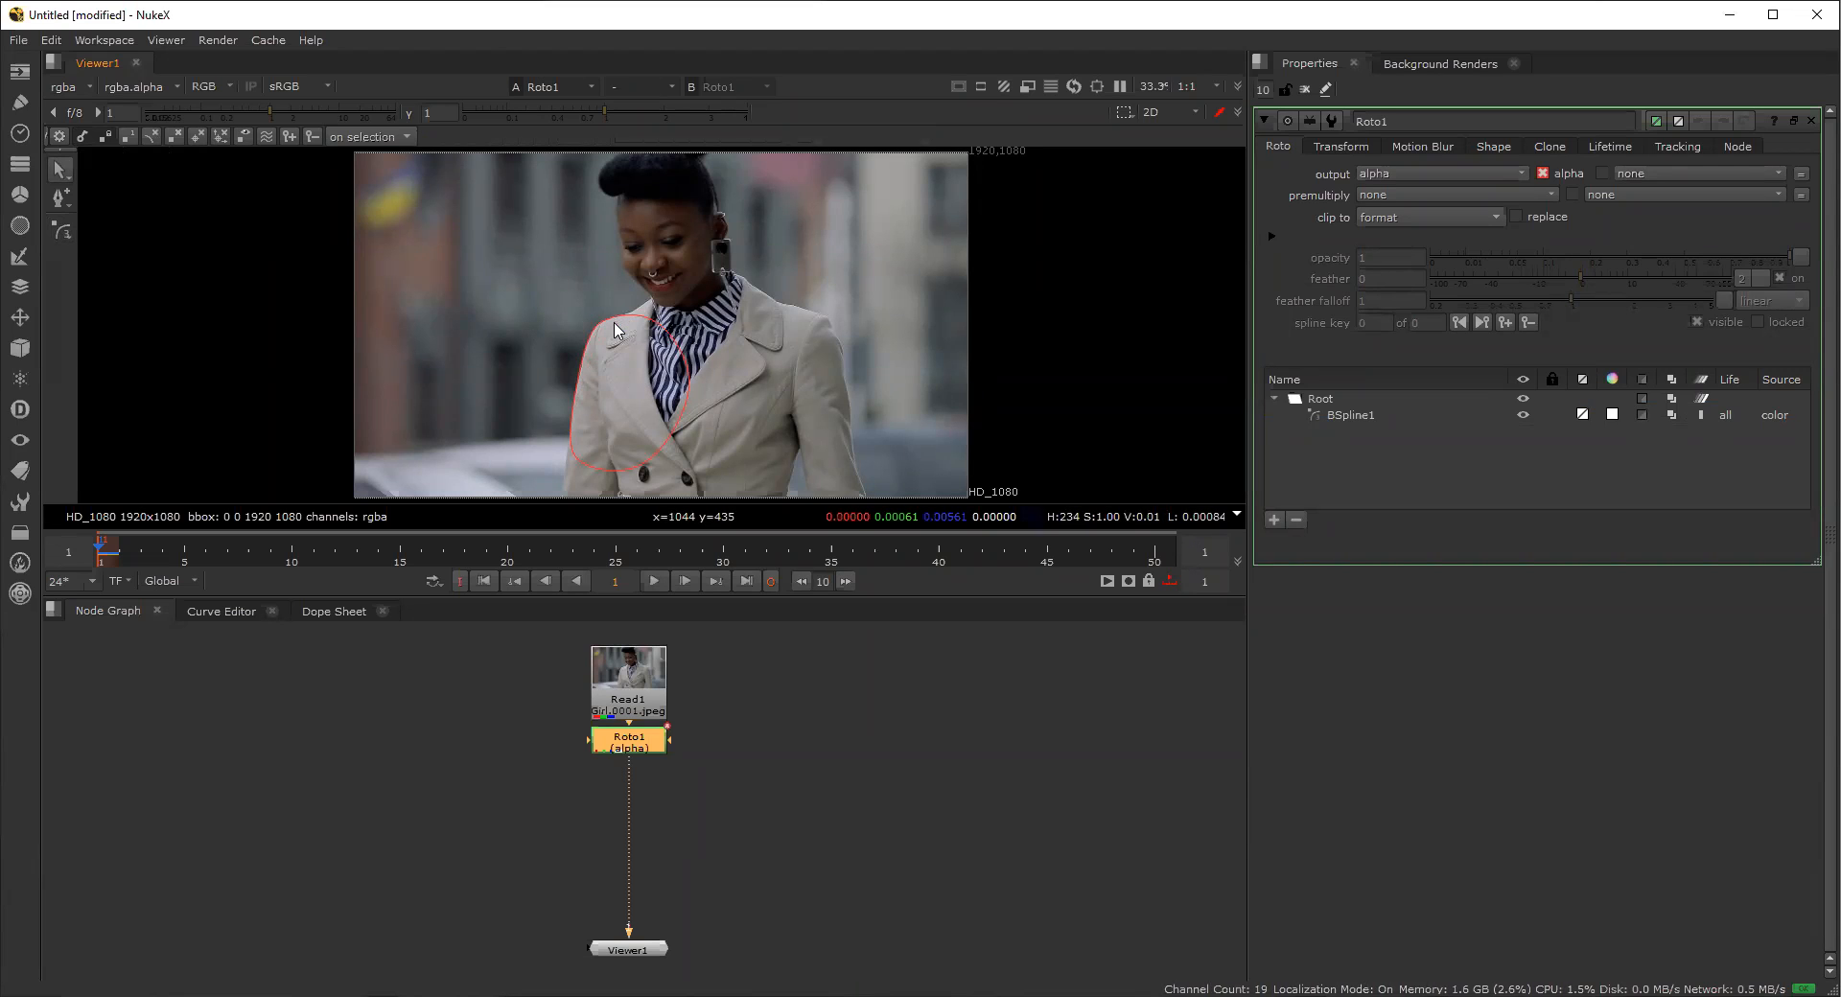
scroll(615, 331, "down", 1)
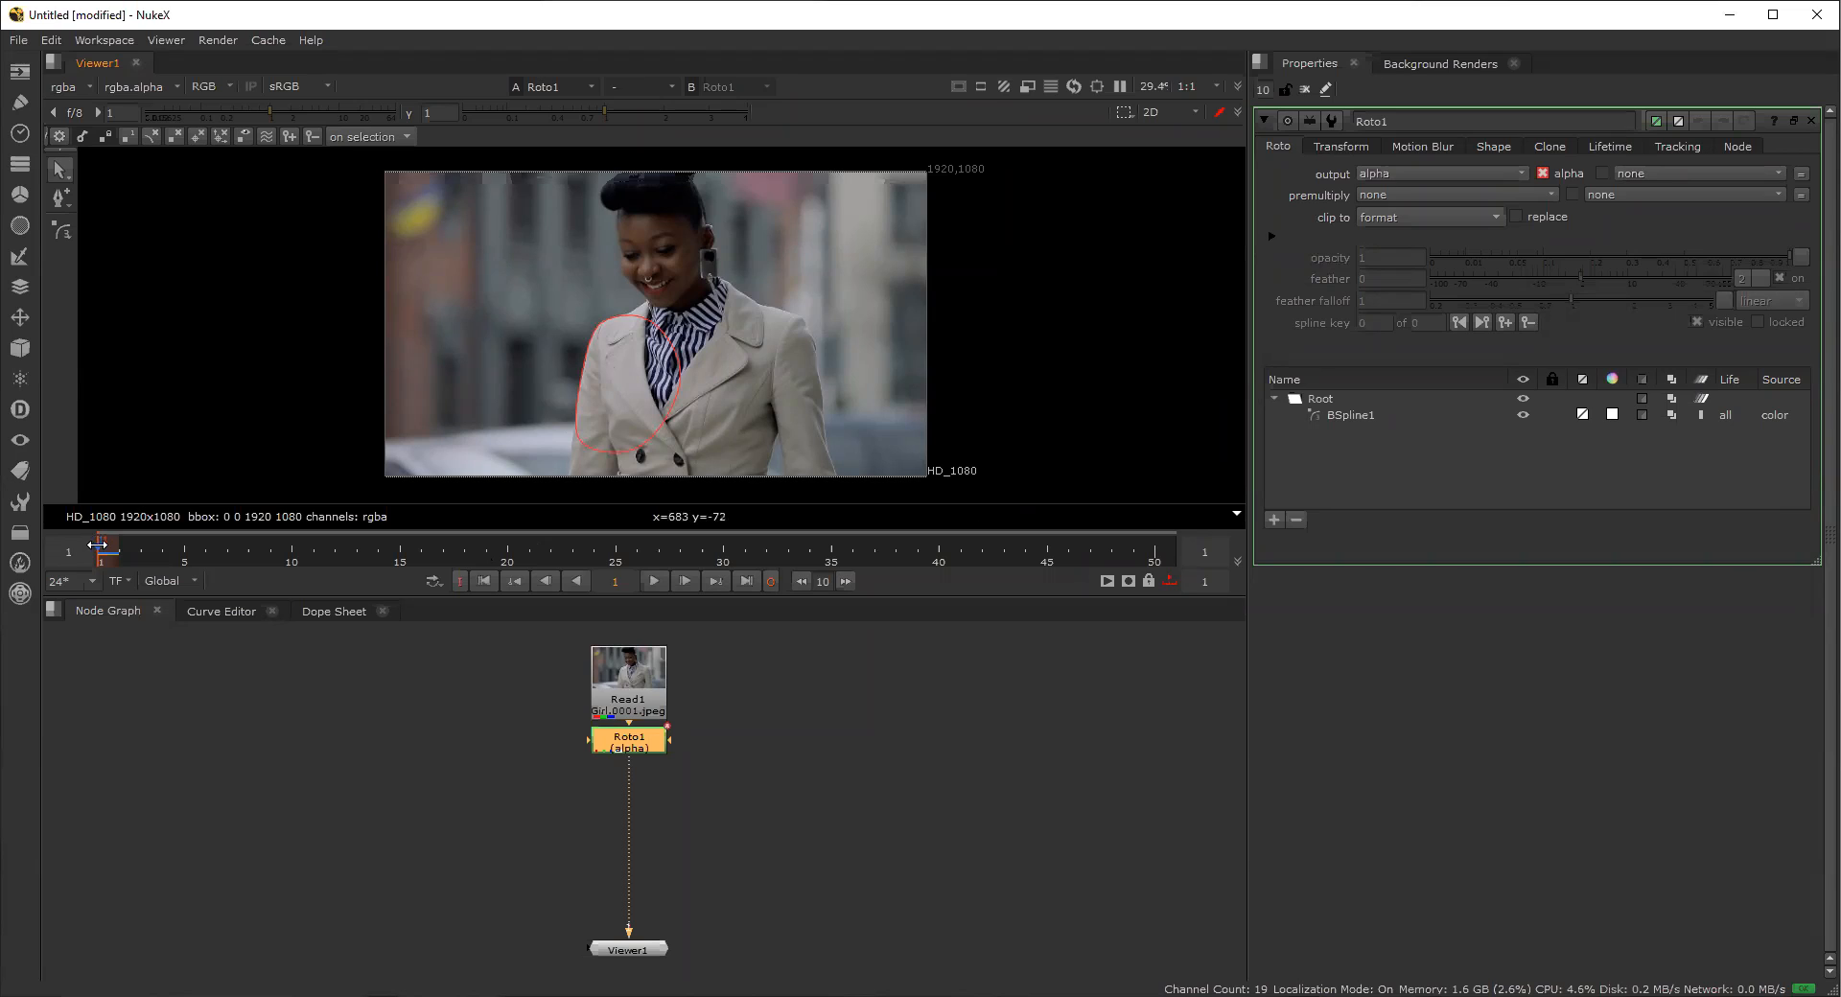
left_click(819, 743)
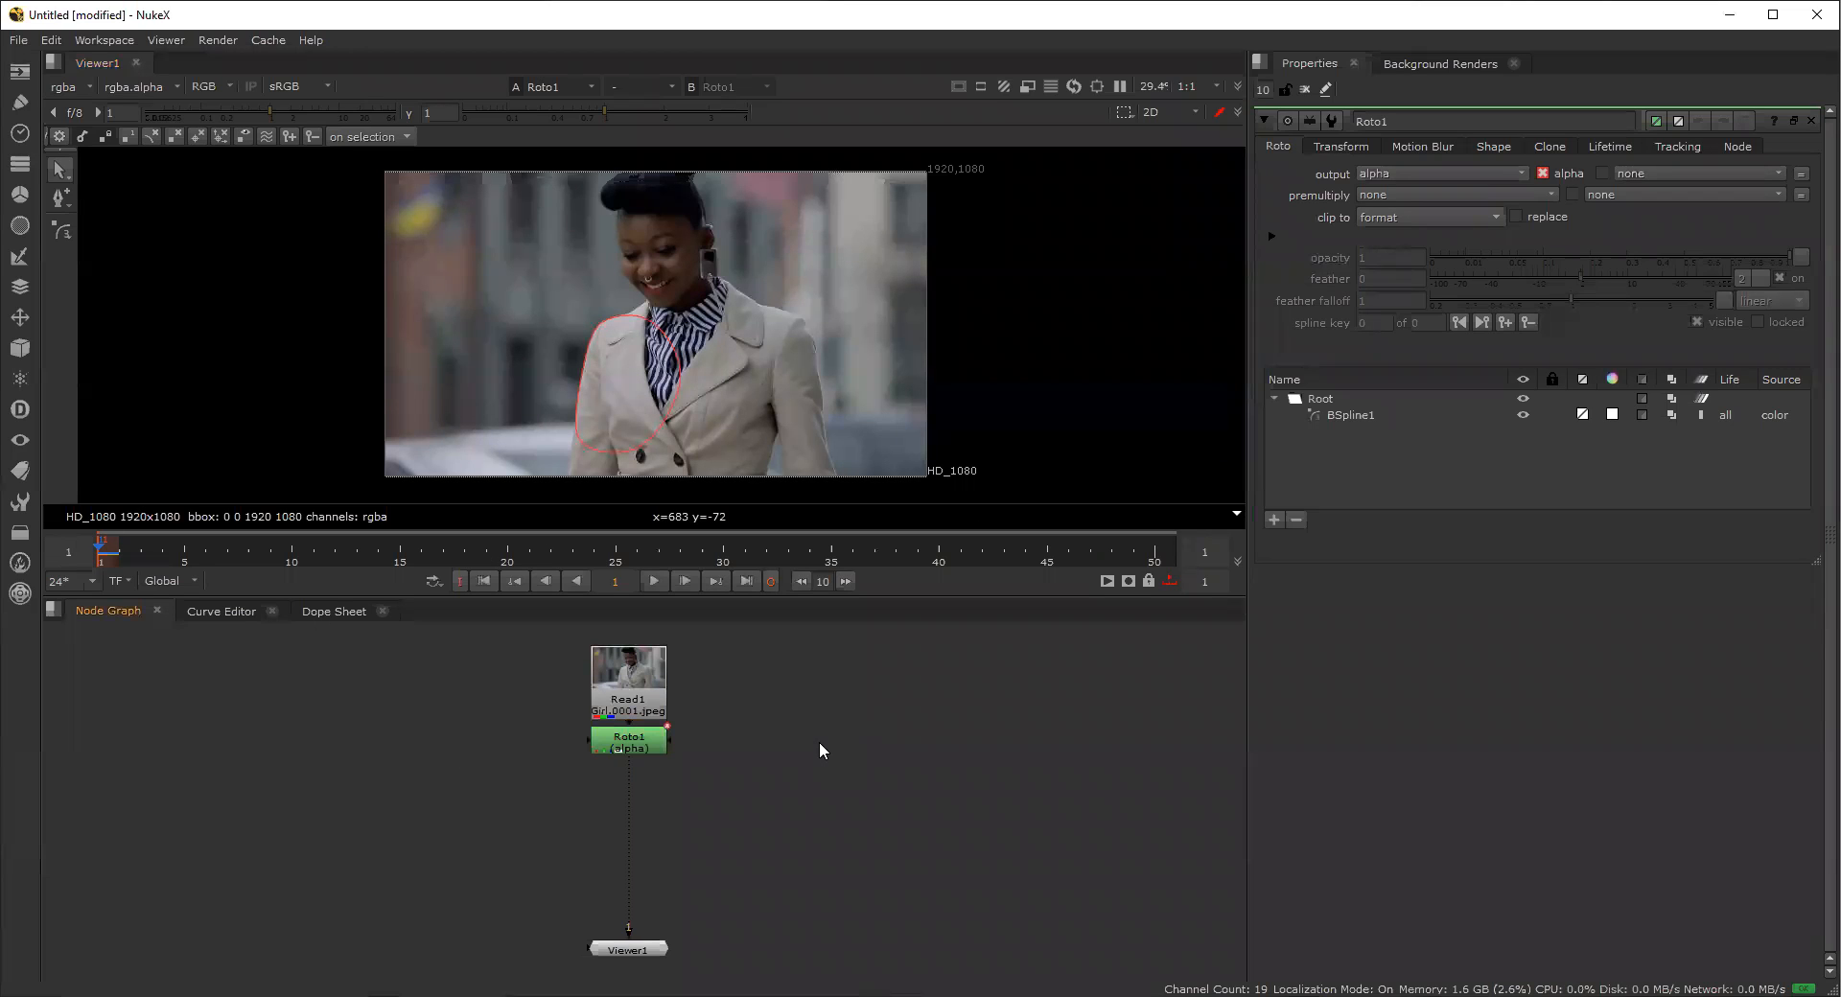
key("Tab")
type("col")
key("Escape")
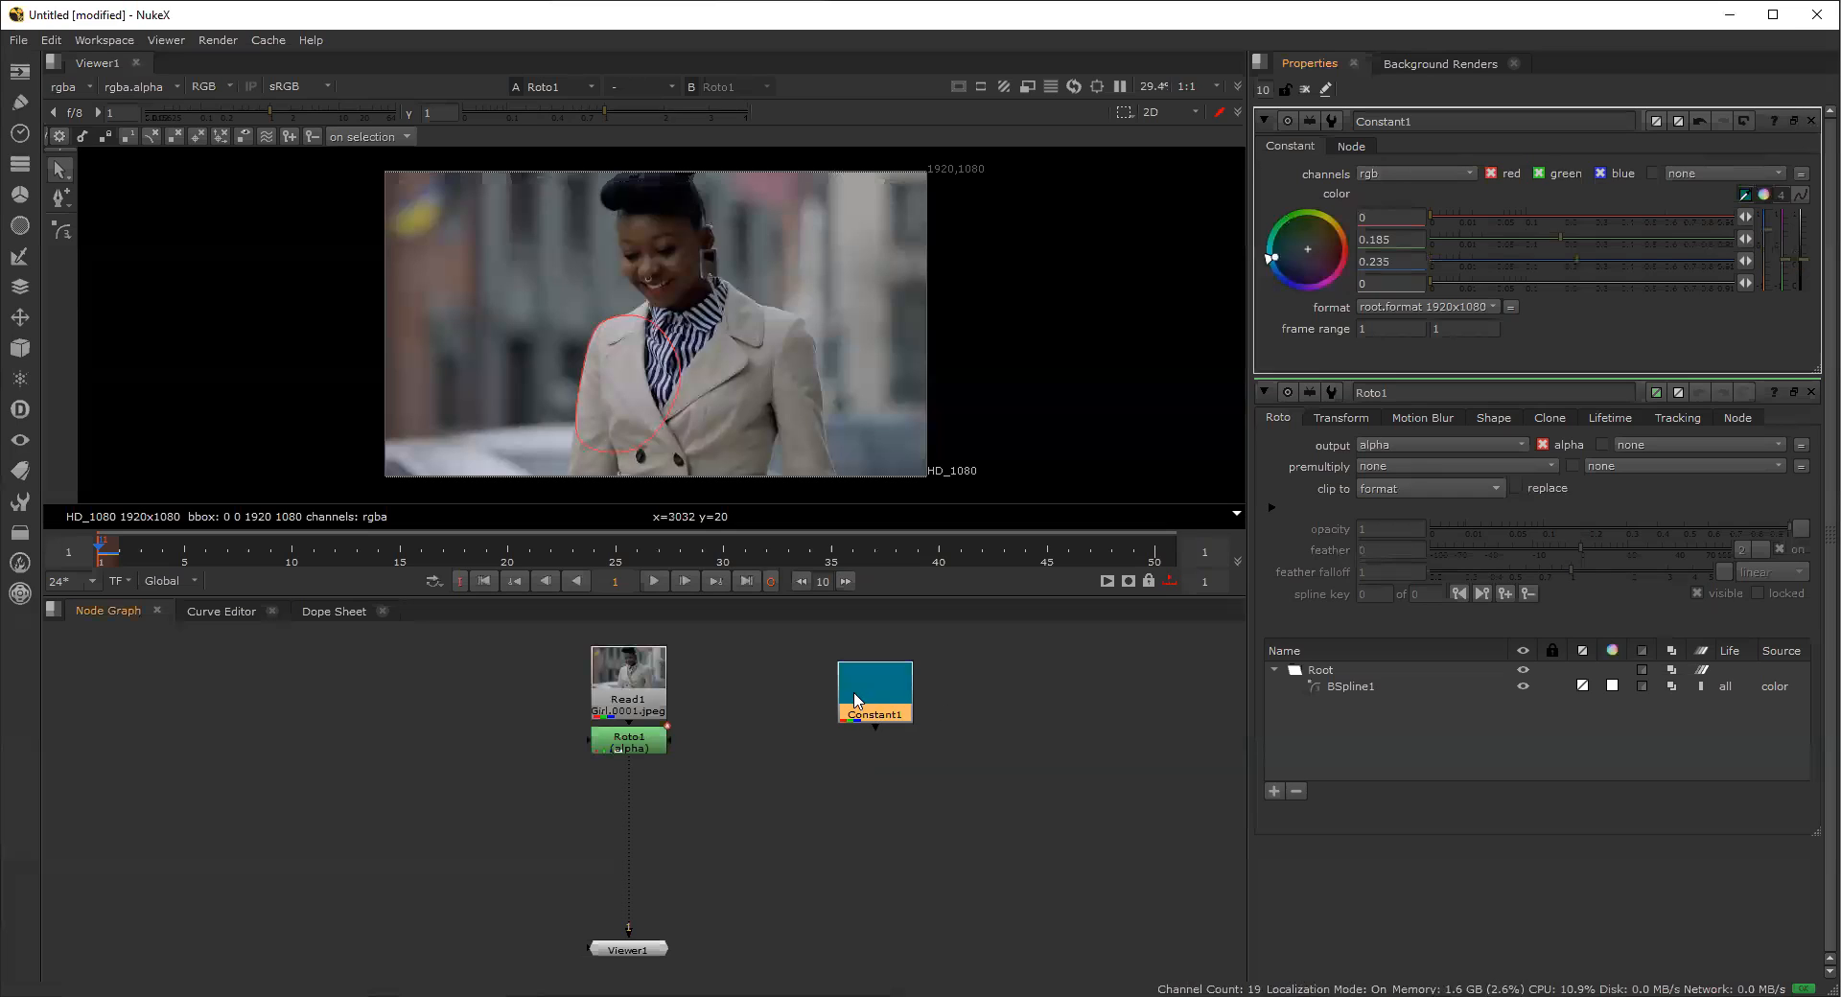
double_click(873, 701)
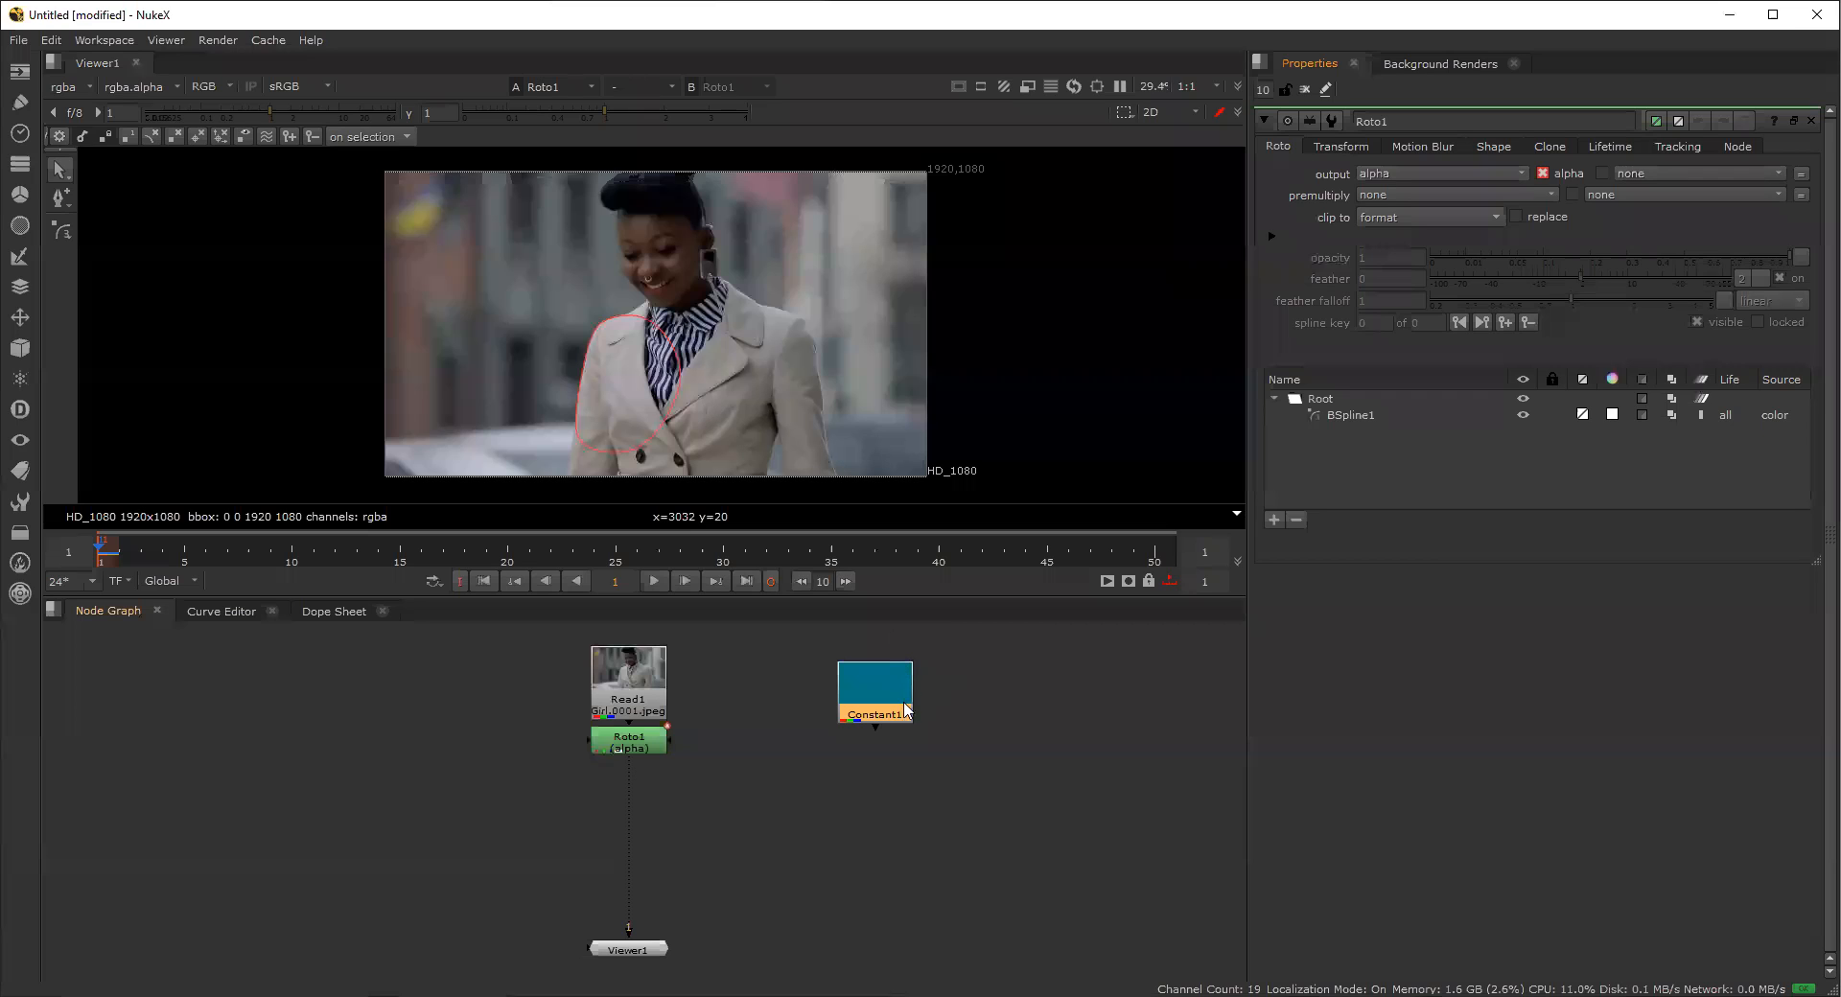
key("2")
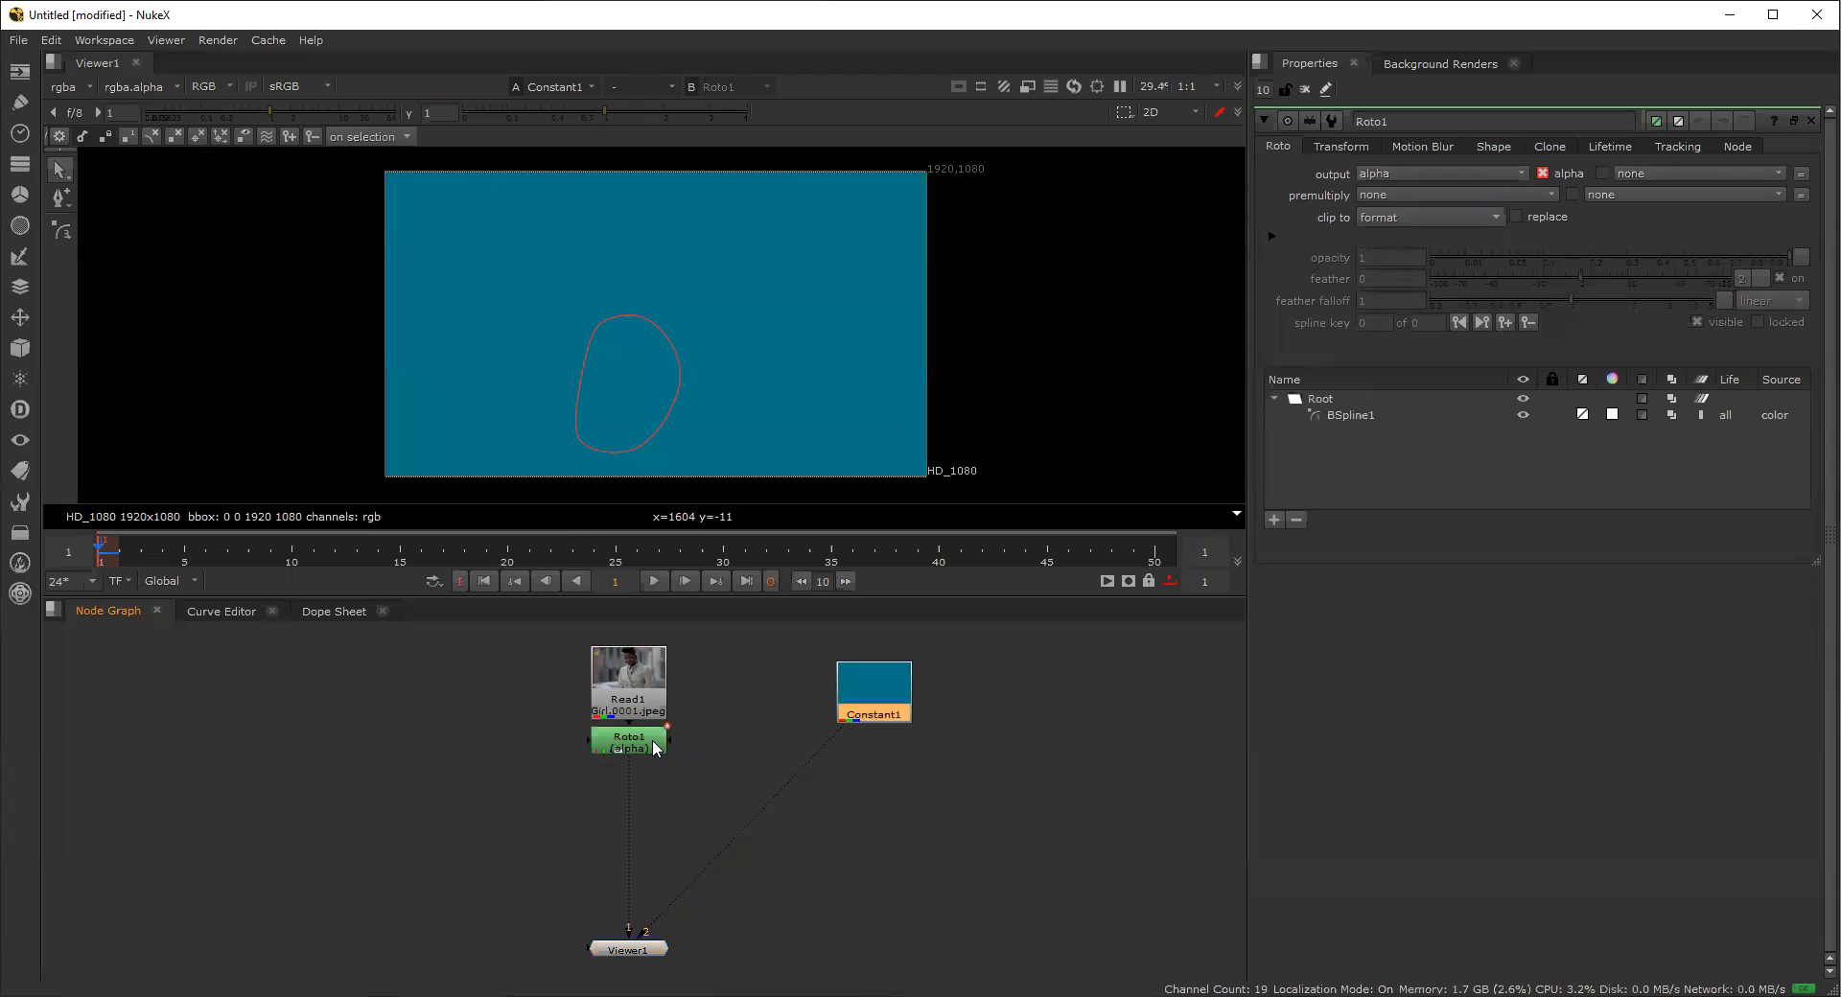
Insert a copy of the Roto1 node between the Constant node and the viewer.
left_click(649, 741)
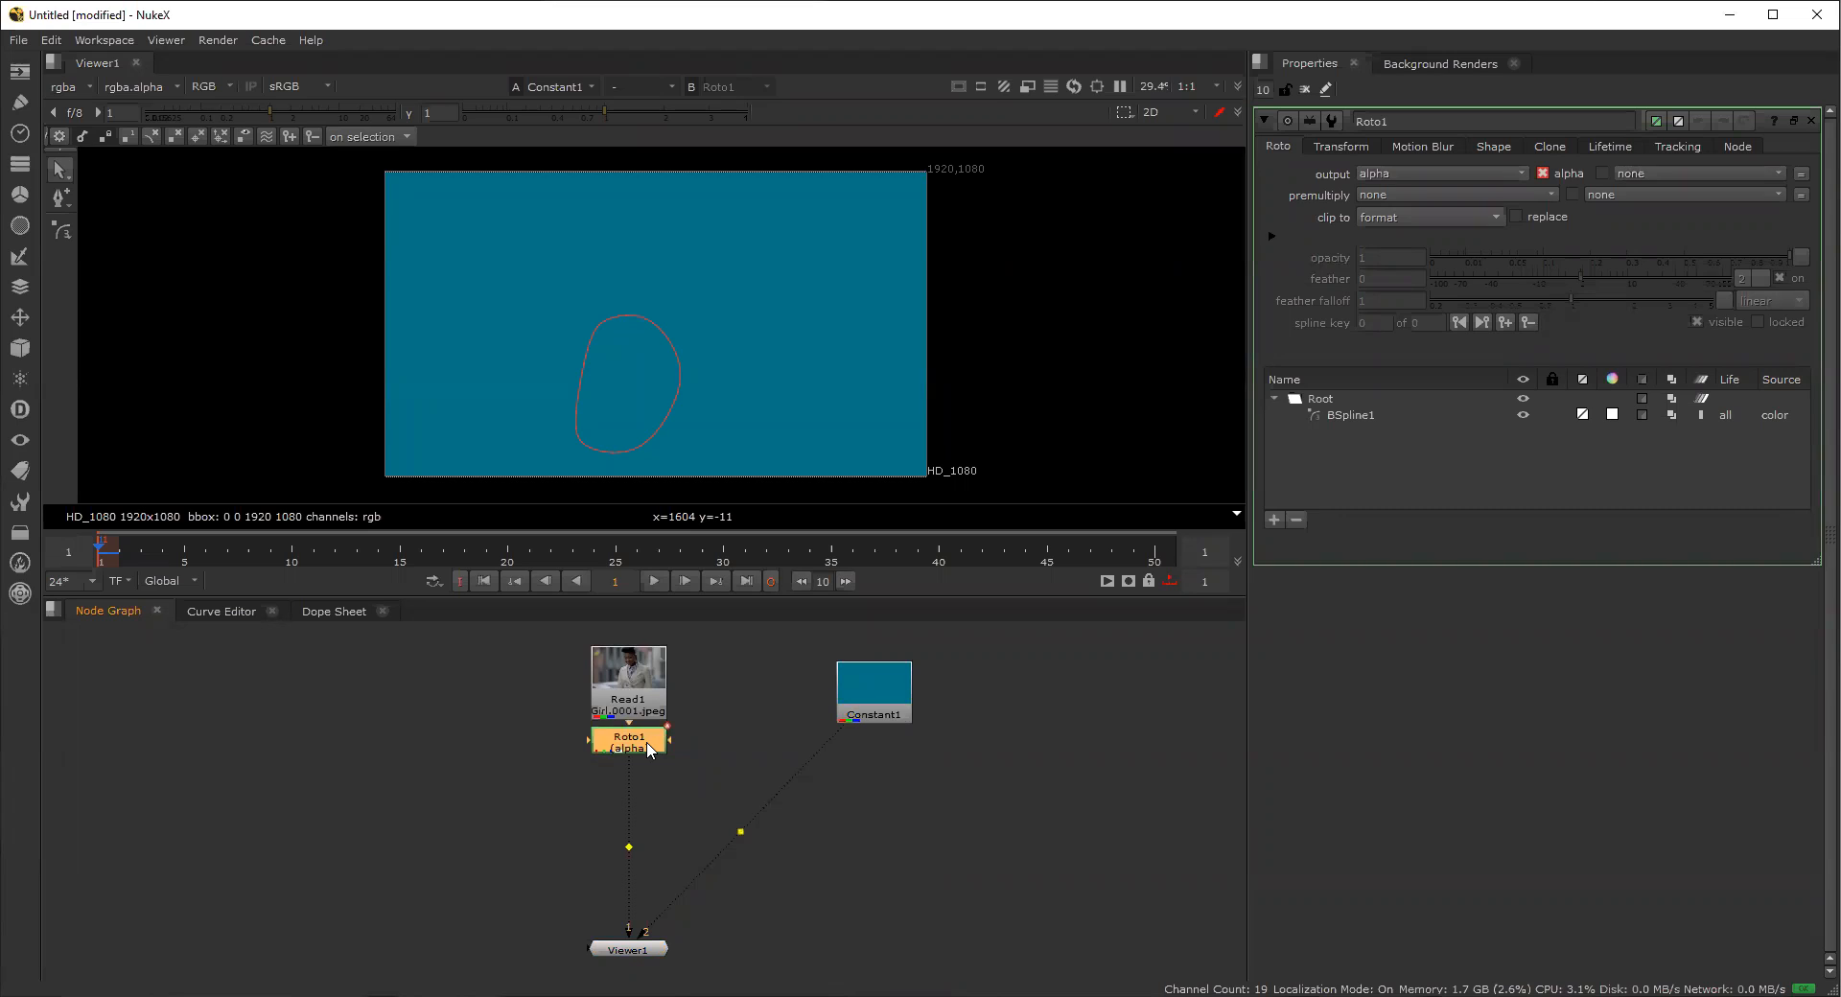
key("o")
left_click_drag(649, 777, 822, 765)
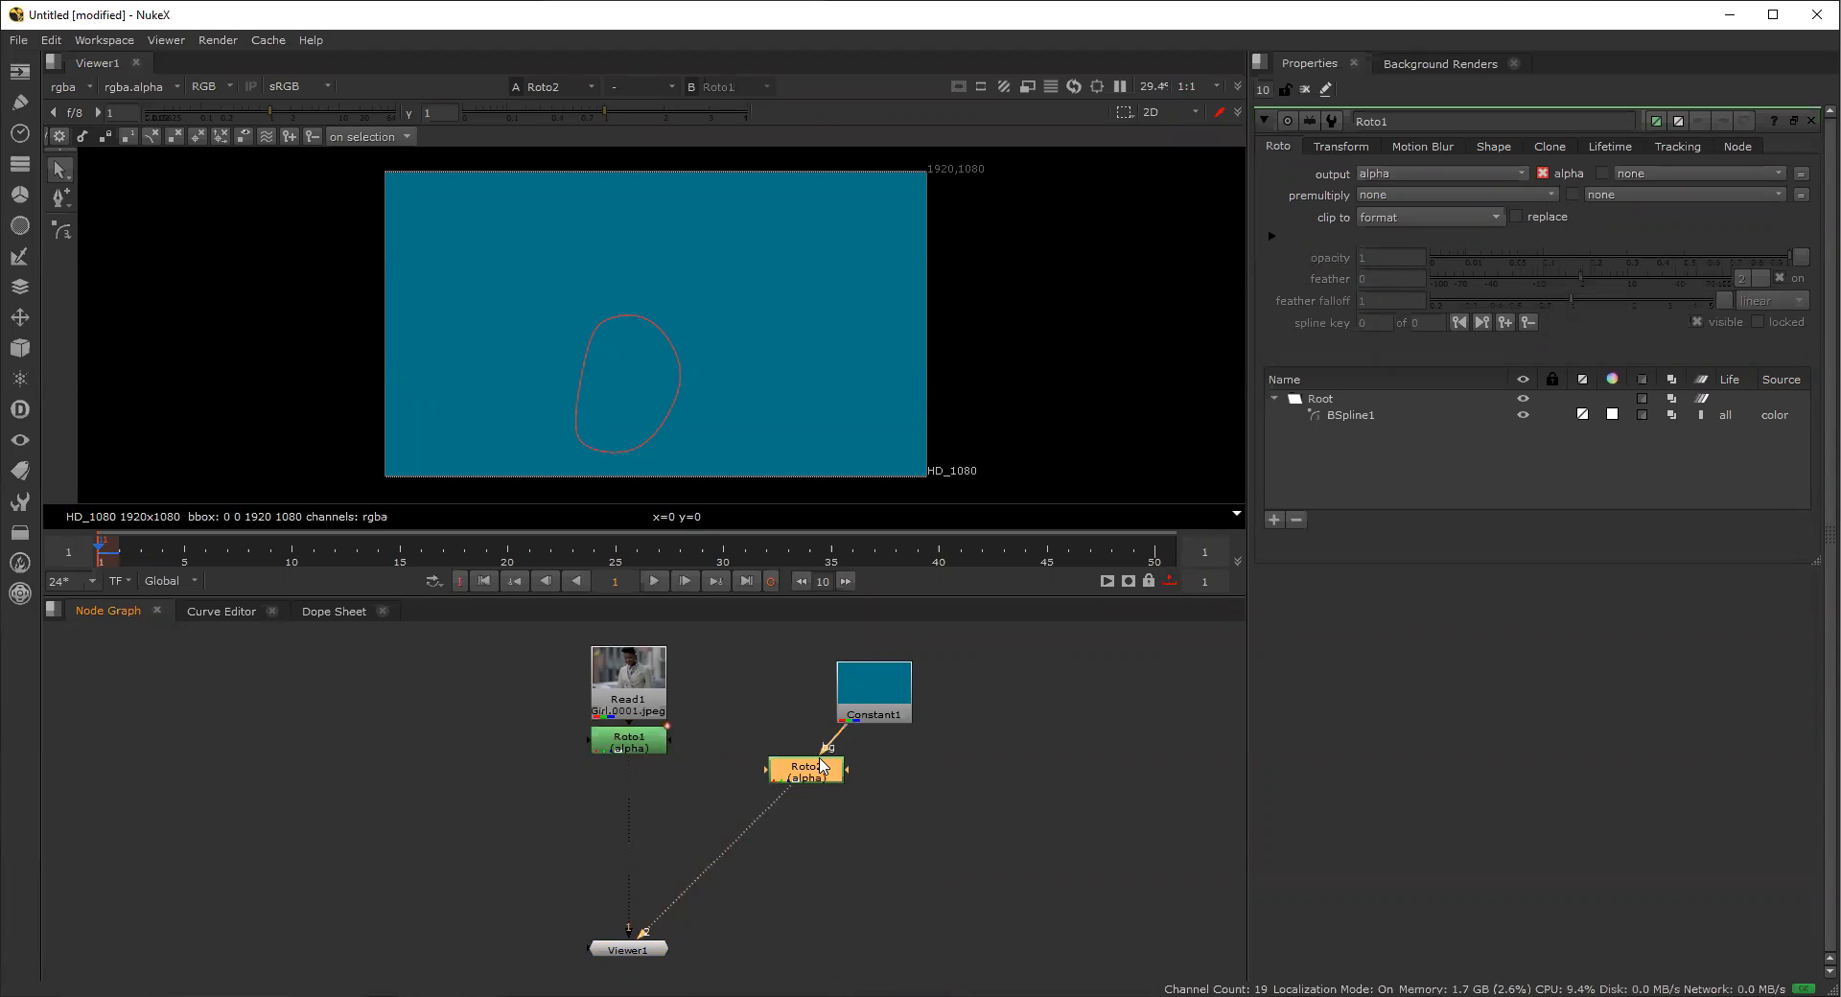
left_click(870, 699)
left_click(826, 773)
Add a Premult node after Roto2 and align both nodes directly beneath Constant1.
key("Tab")
type("p")
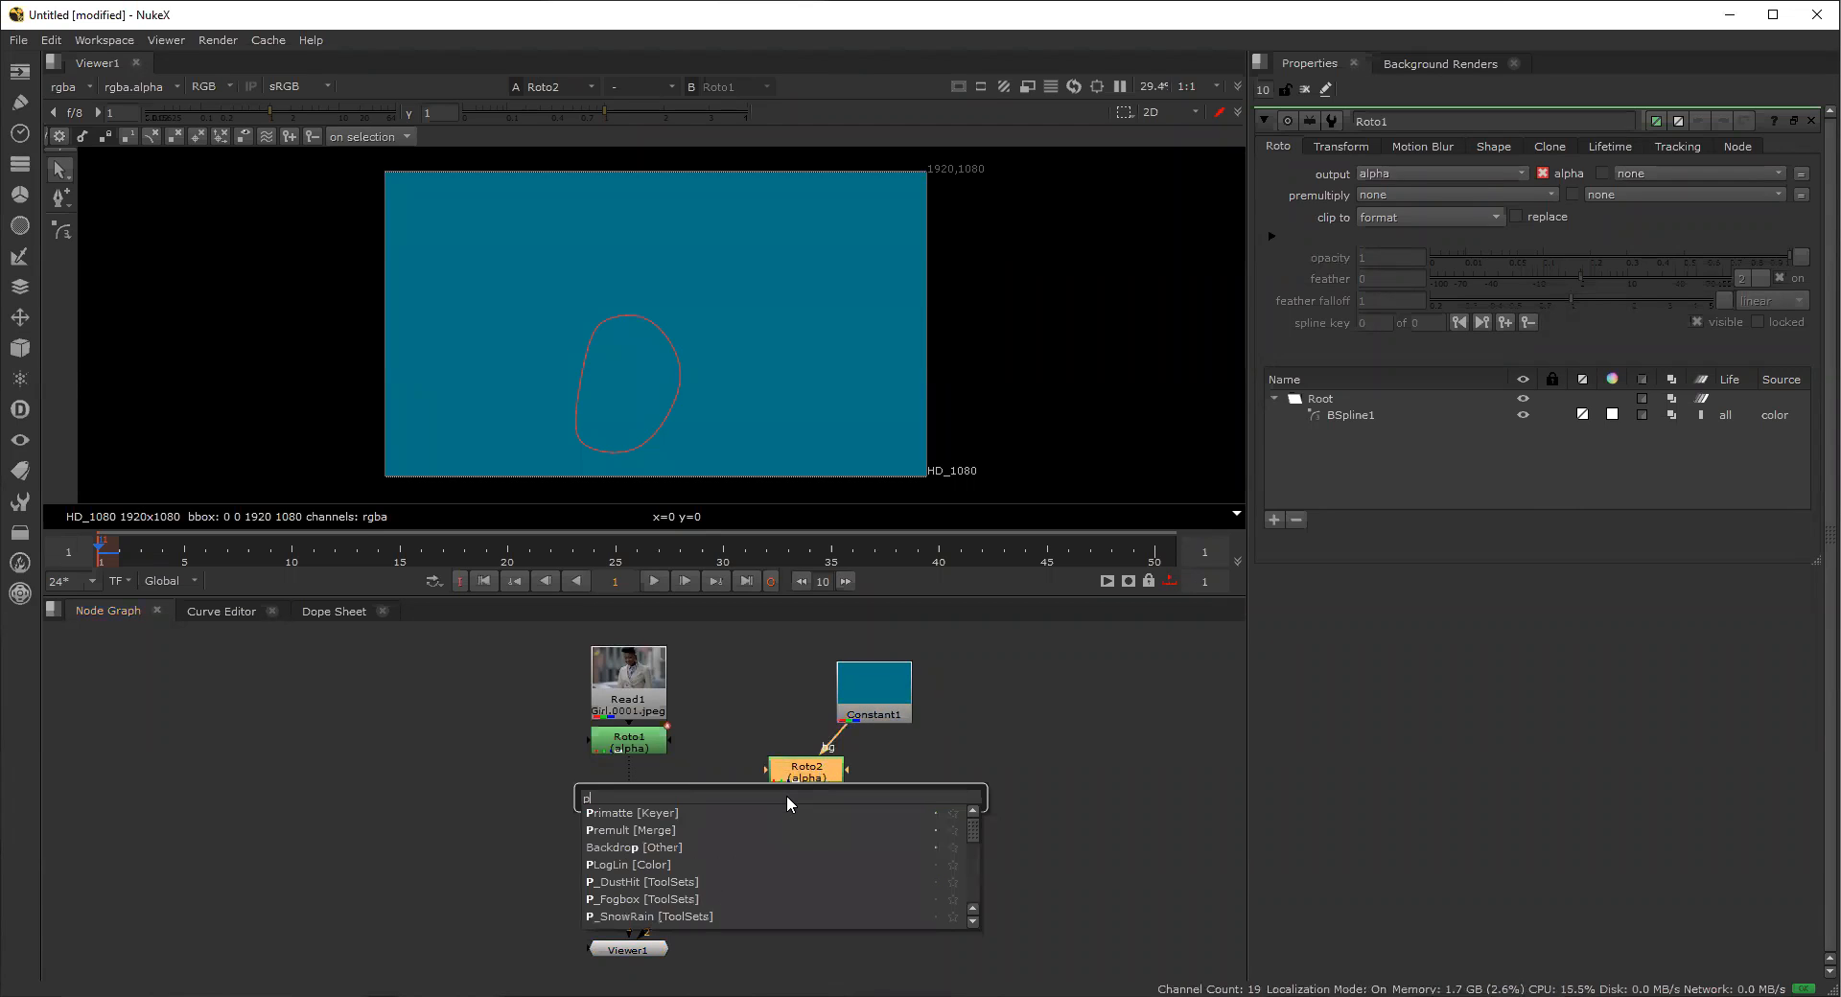
type("remult [Merge")
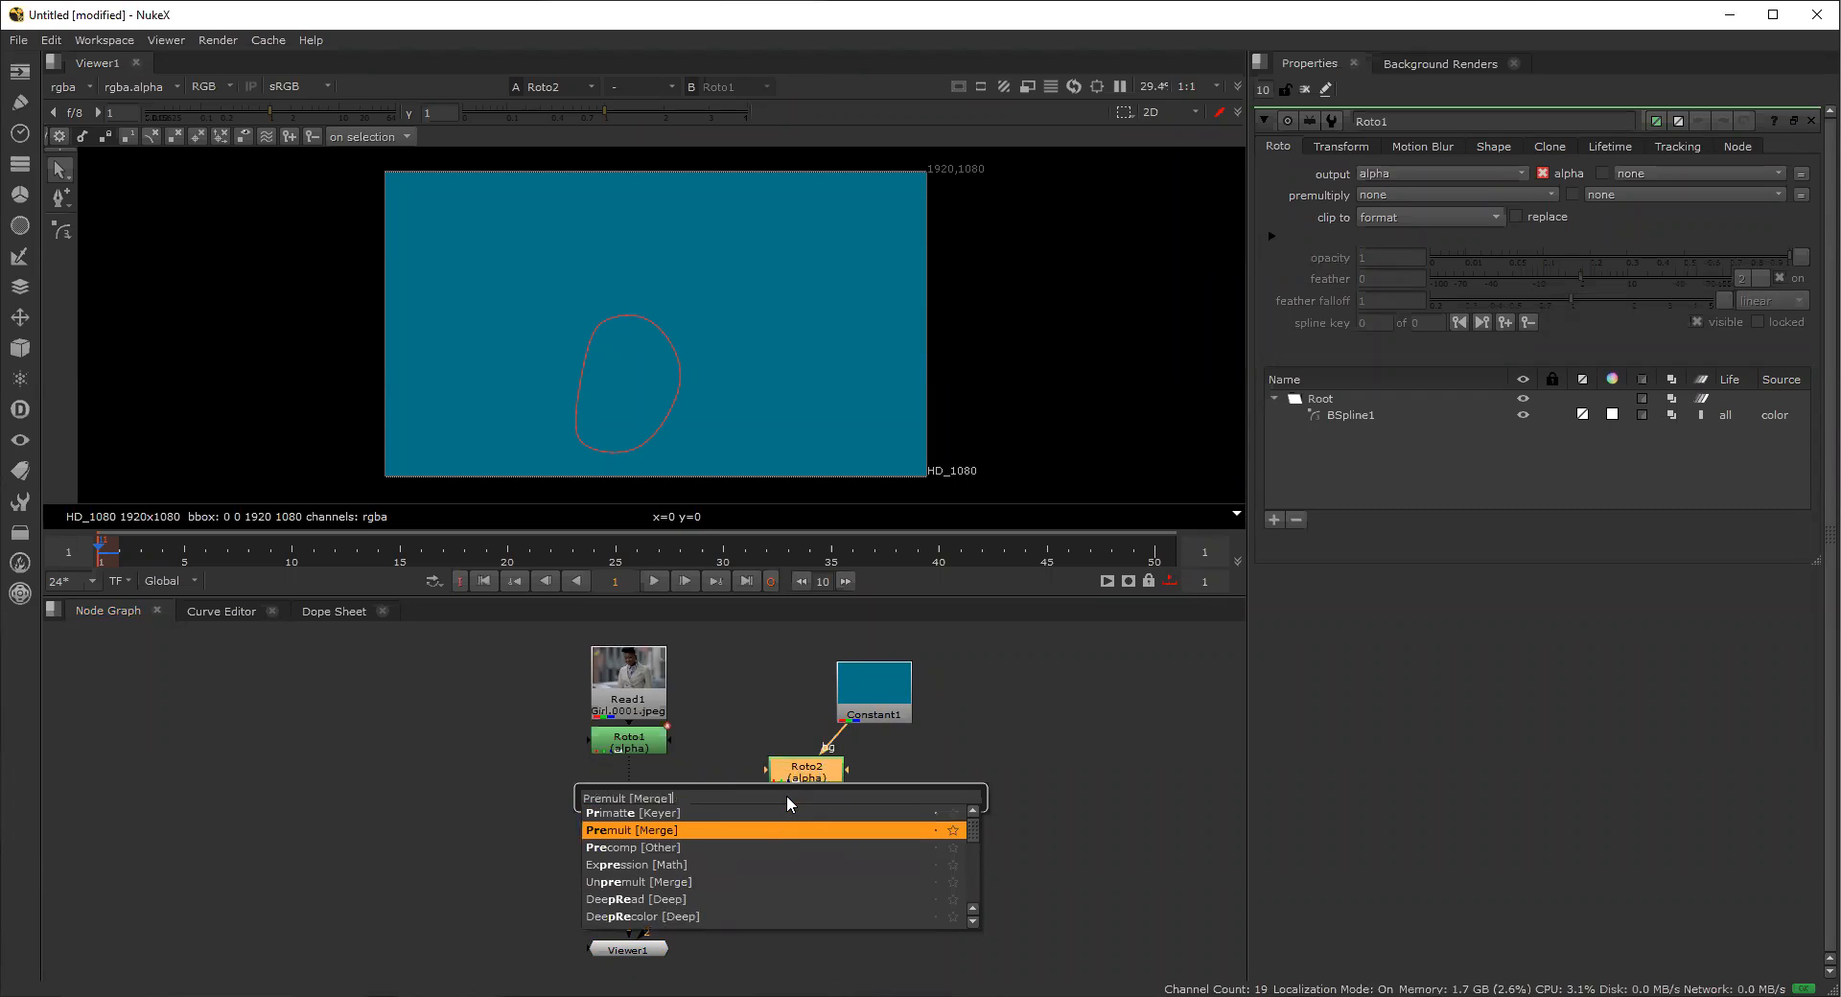
key("Return")
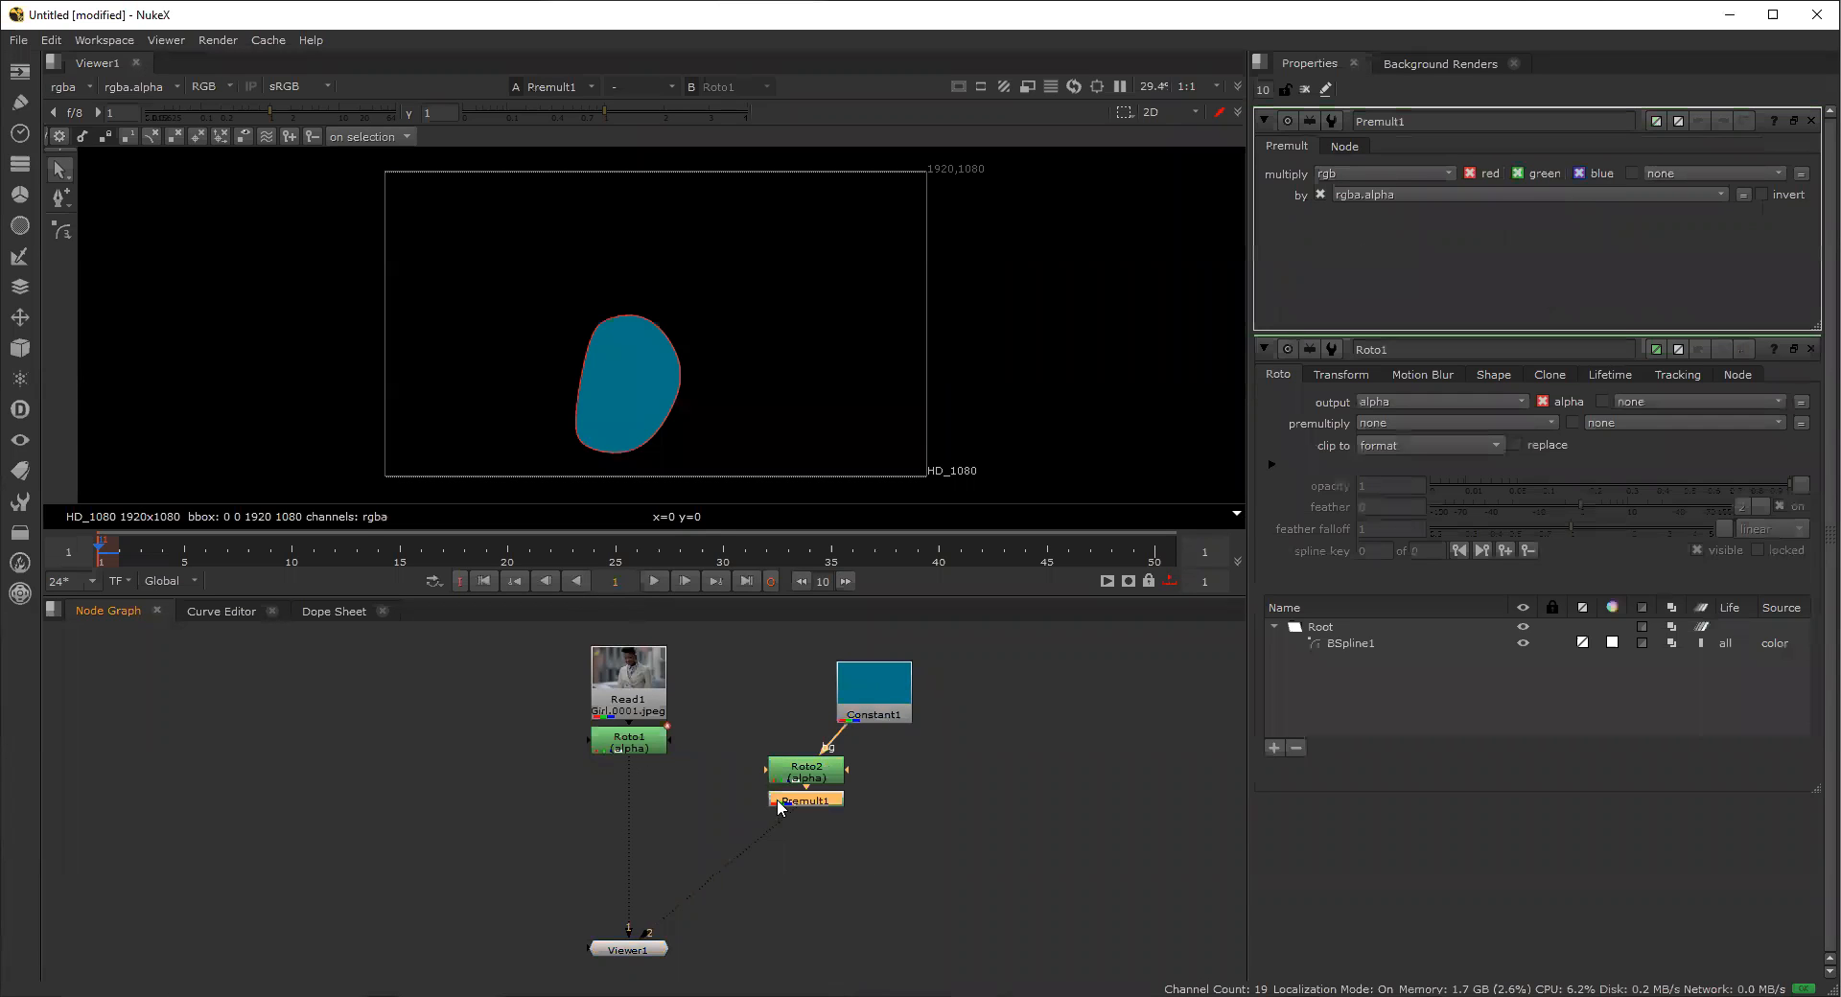
left_click_drag(744, 730, 901, 778)
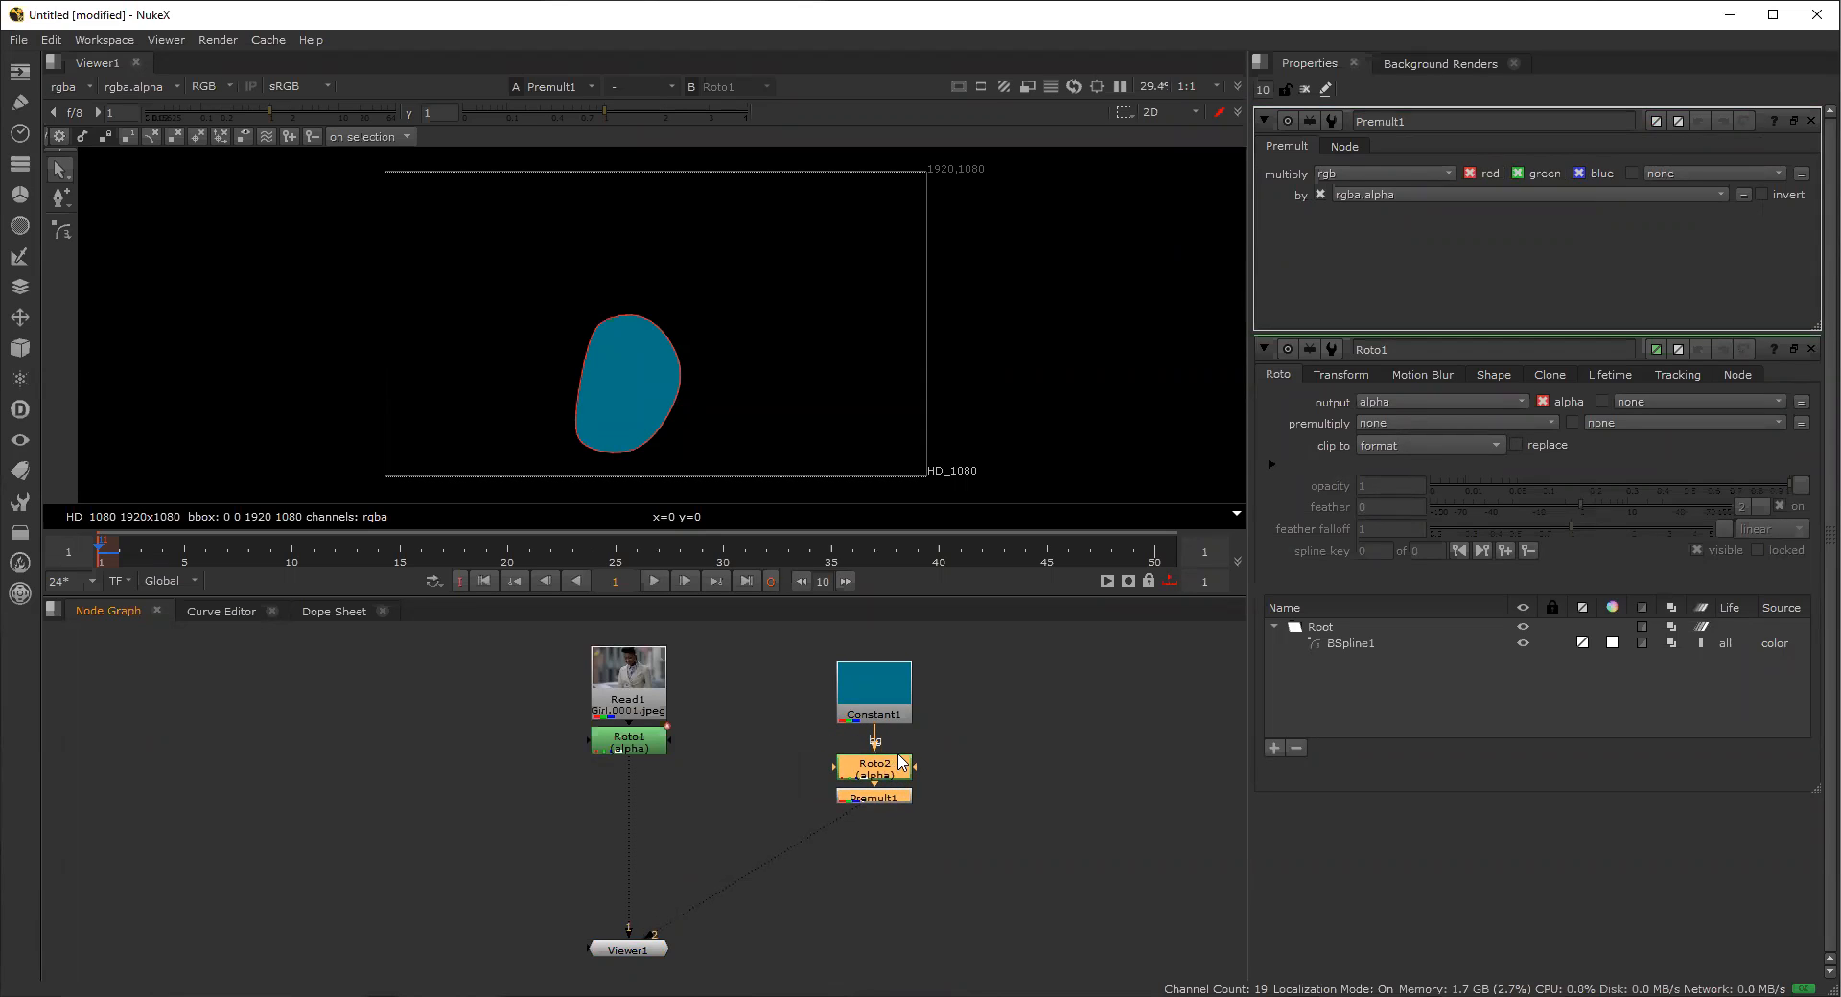
left_click(985, 790)
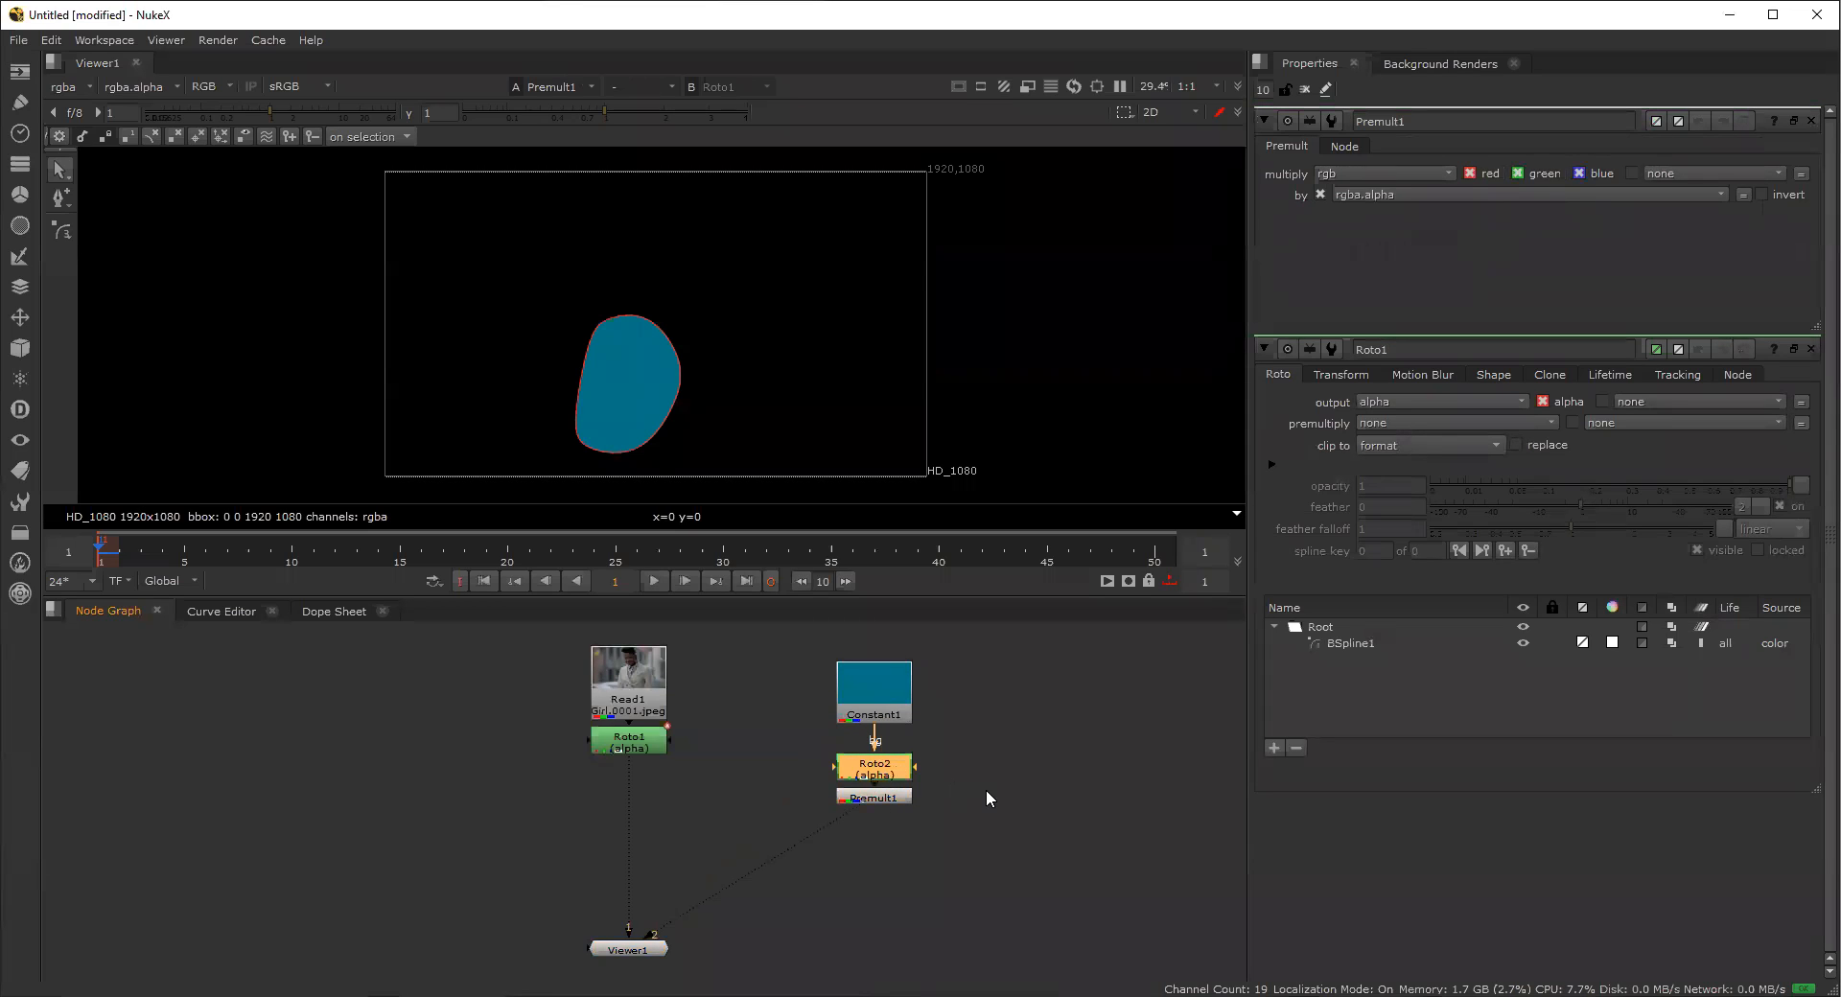
Add a Transform node after Premult1.
left_click(863, 778)
key("Up")
left_click(866, 798)
key("Tab")
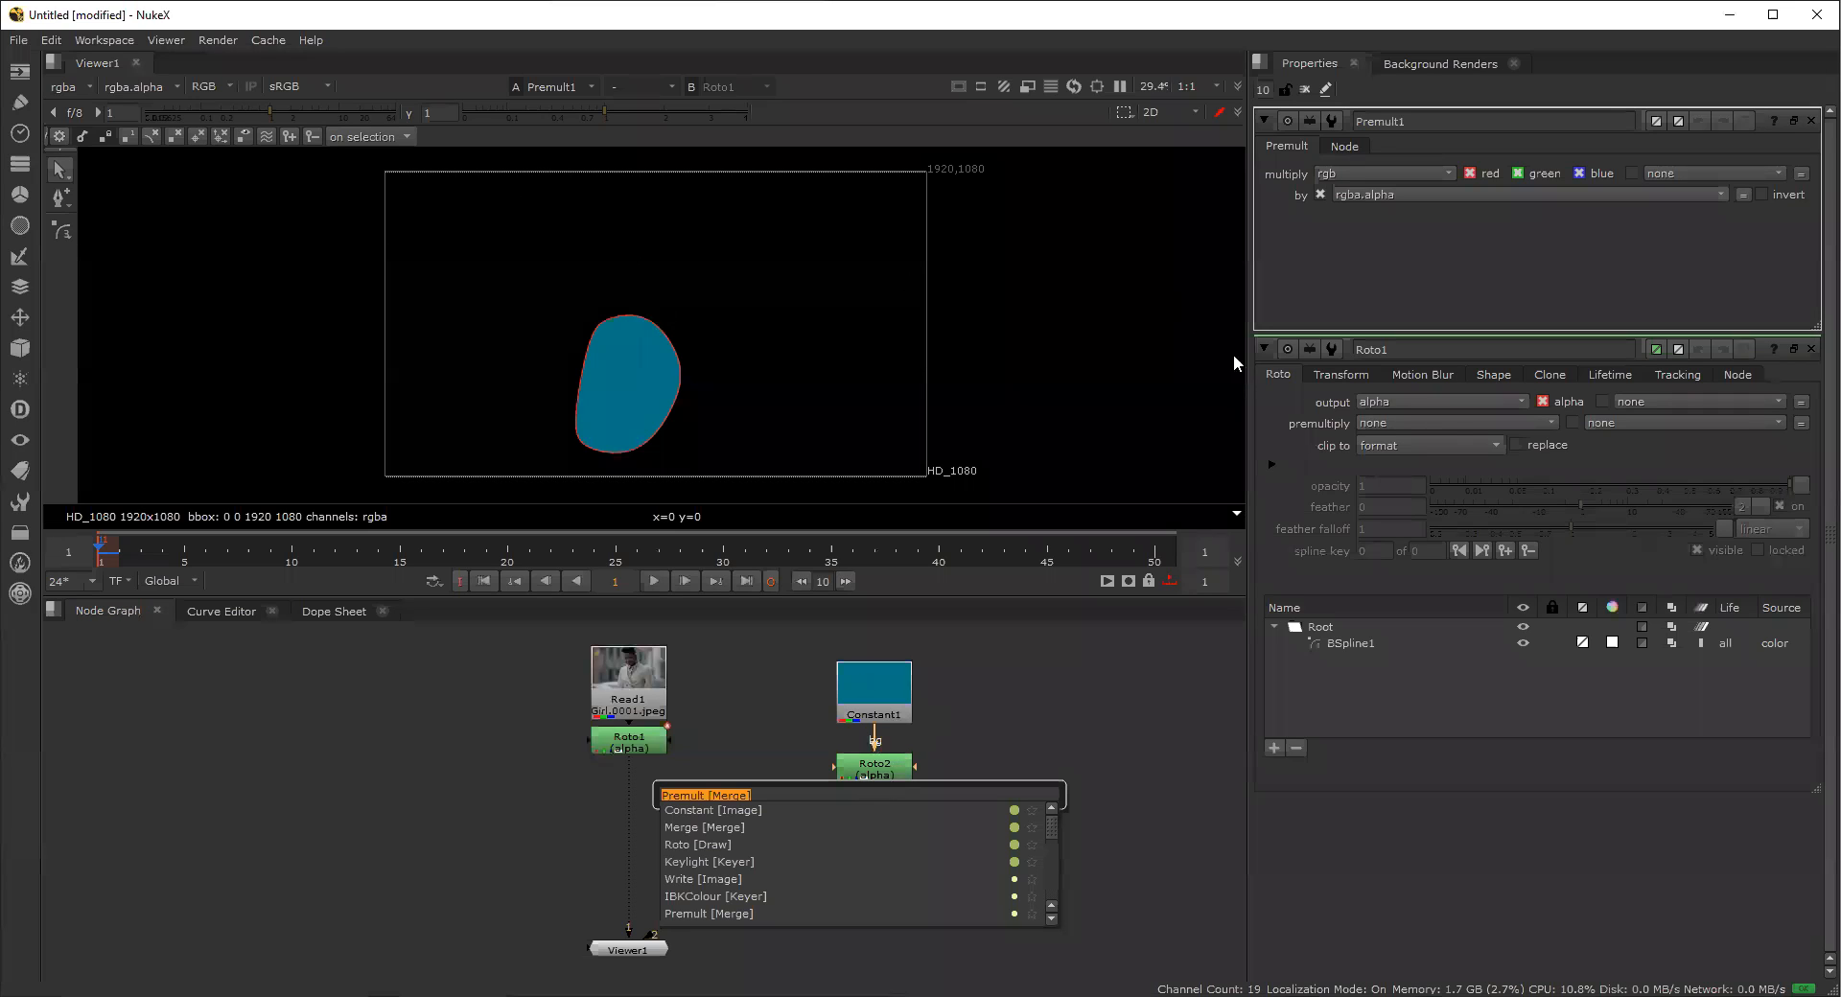
type("transform")
key("Return")
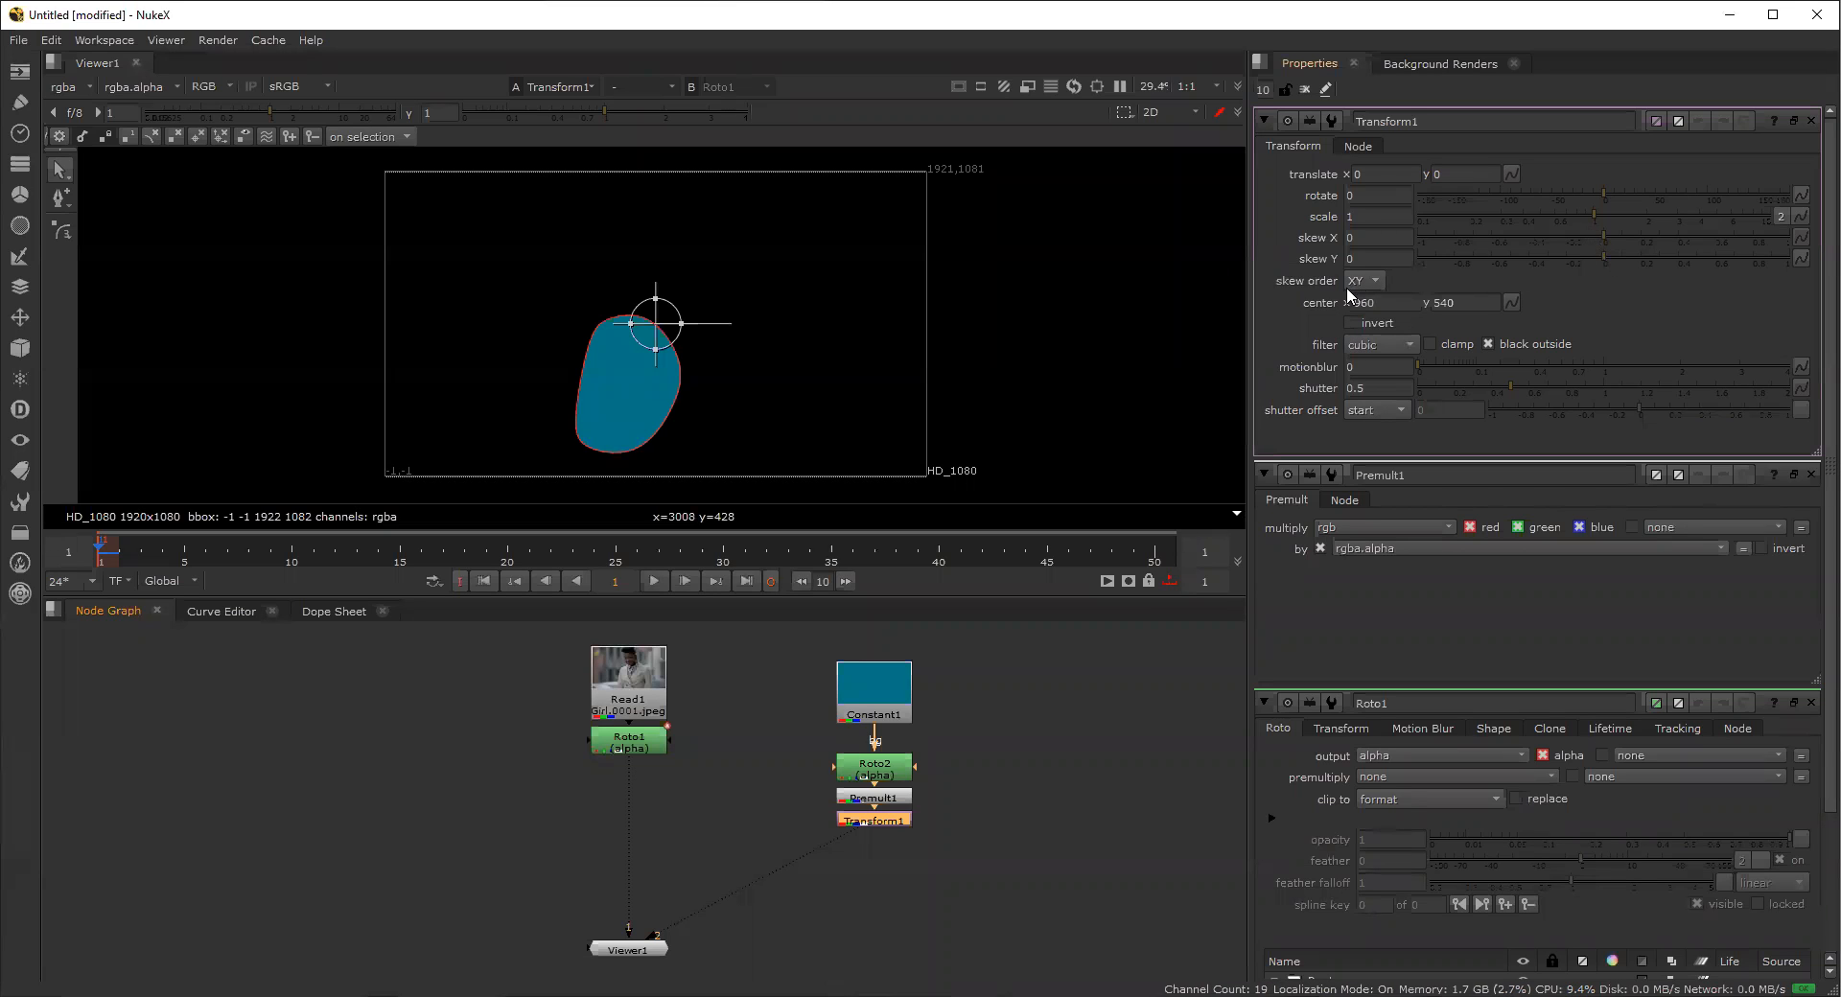
Set the Transform node's center x to 1000.
left_click(1257, 325)
key("BackSpace")
key("BackSpace")
key("BackSpace")
type("100")
key("Return")
type("0")
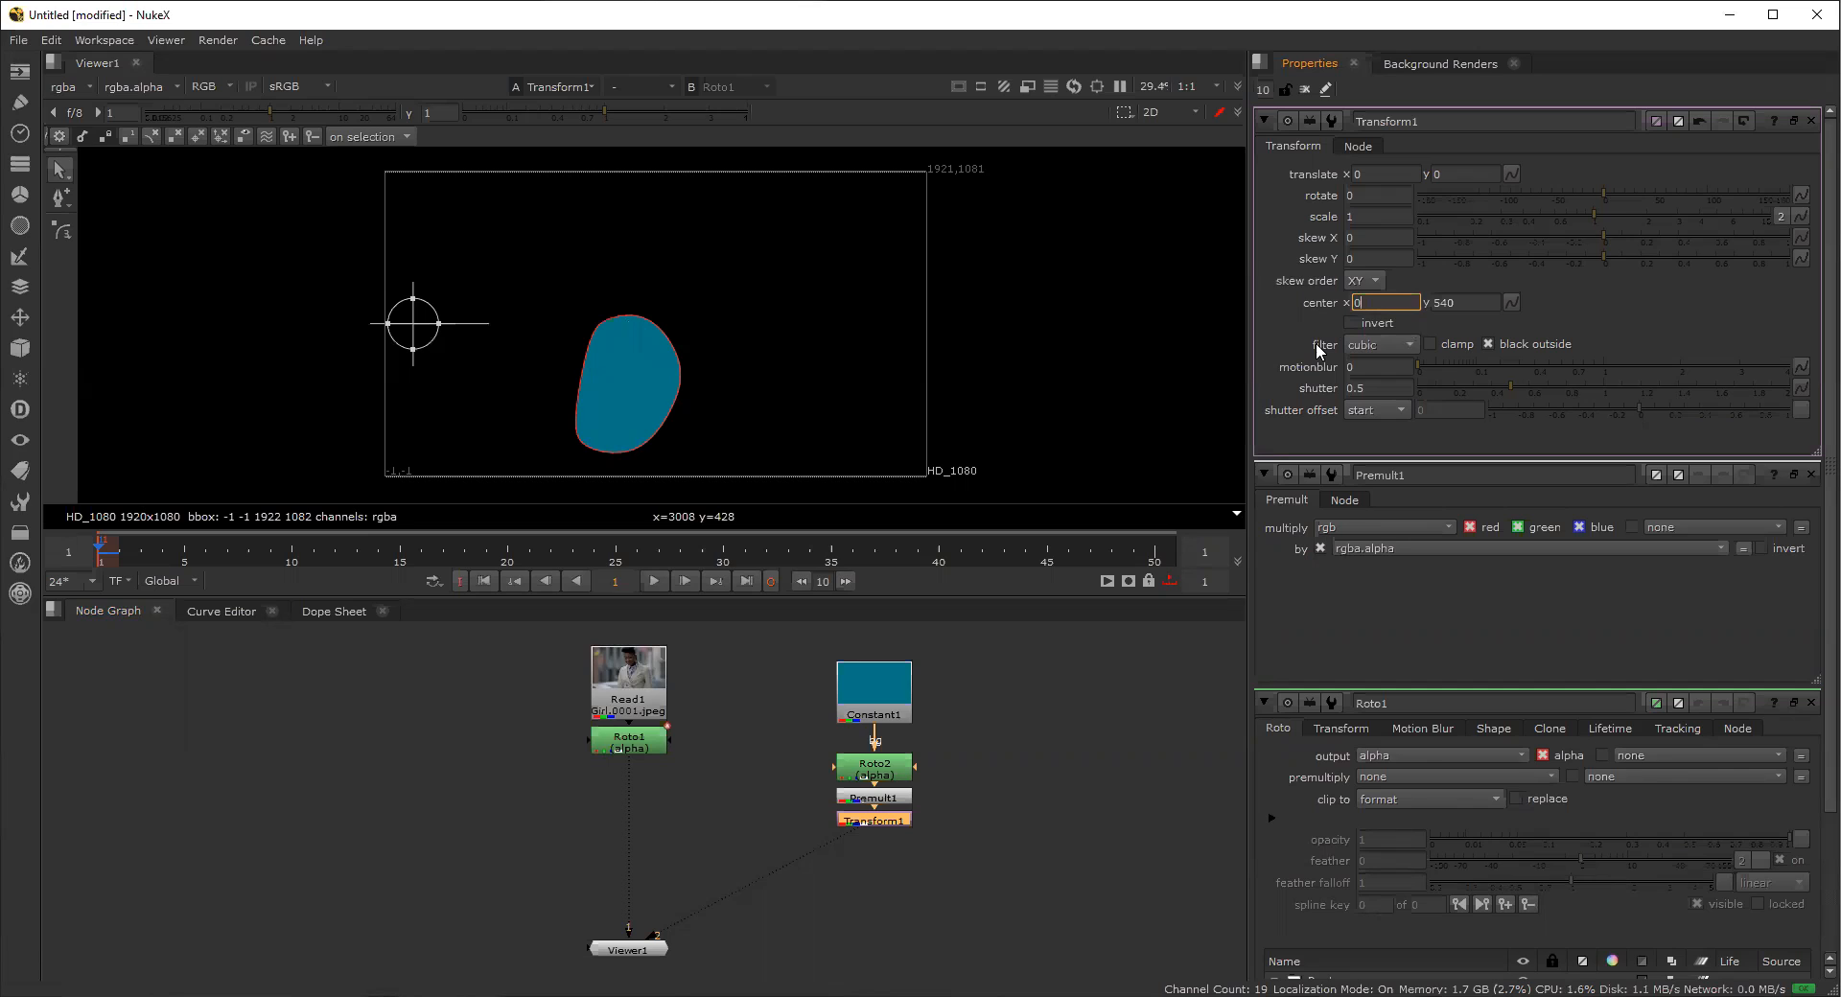
key("Return")
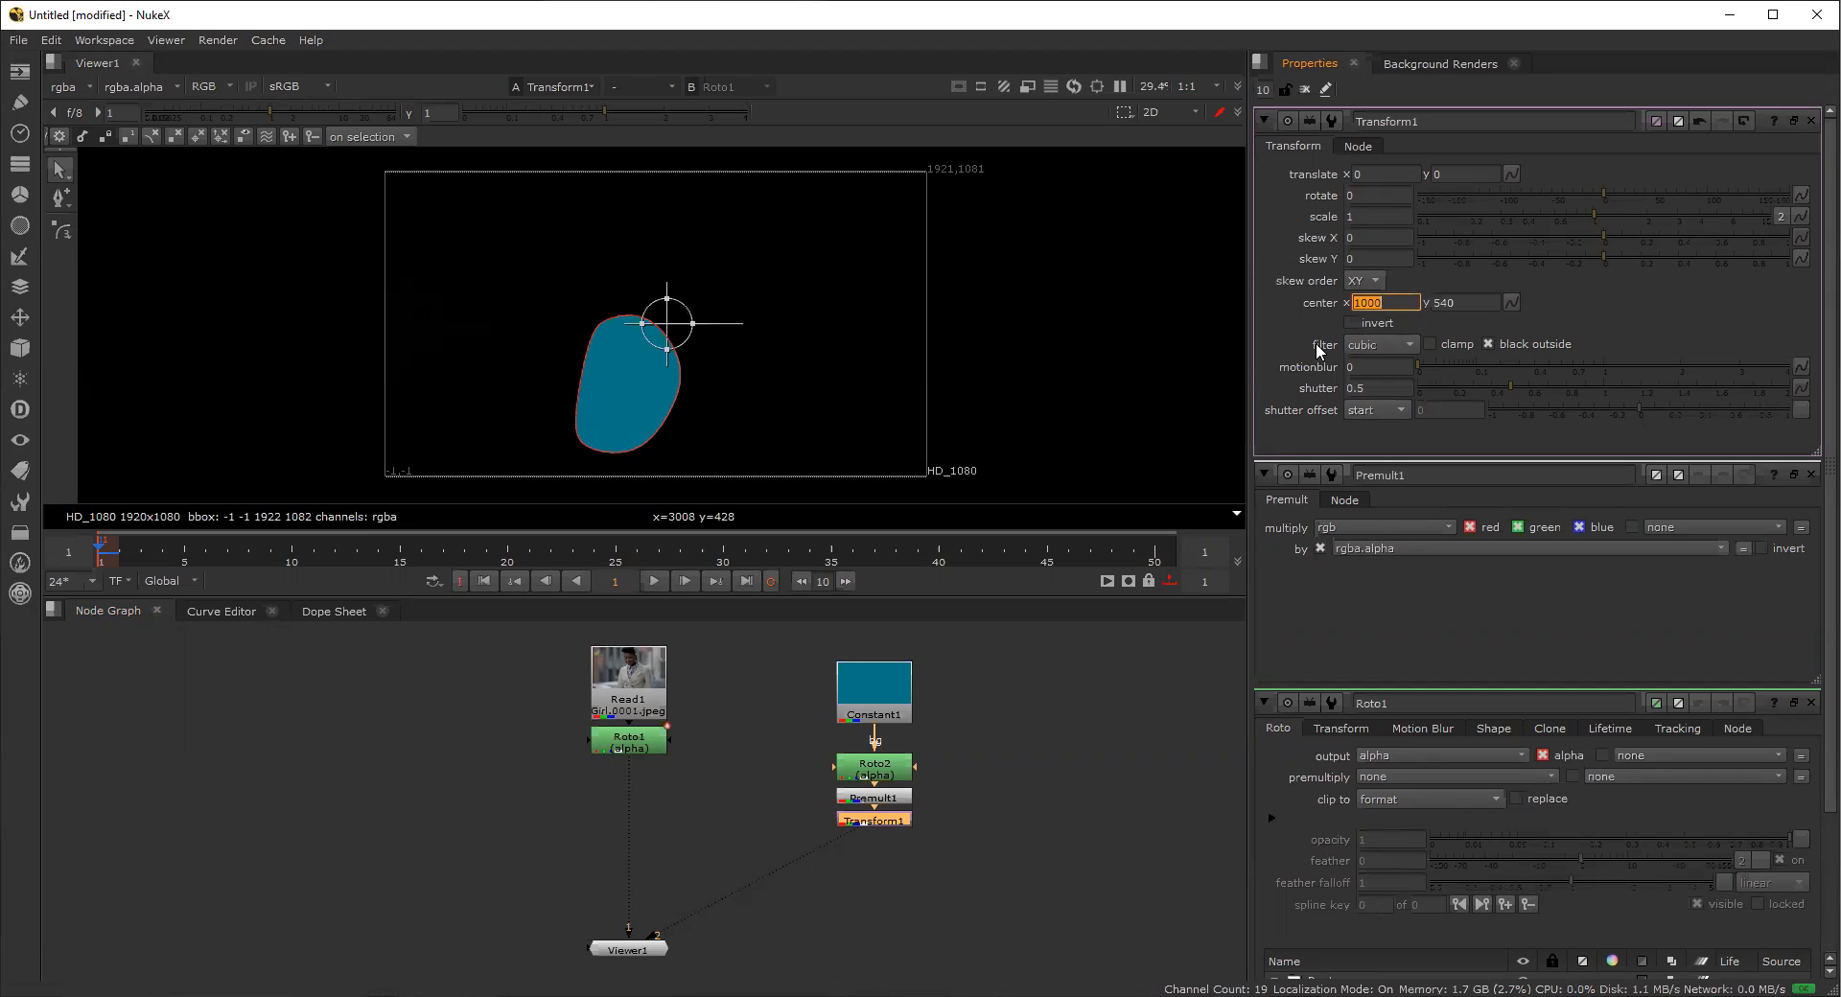
Set the Transform node's center y to 450 and deselect the node.
key("Tab")
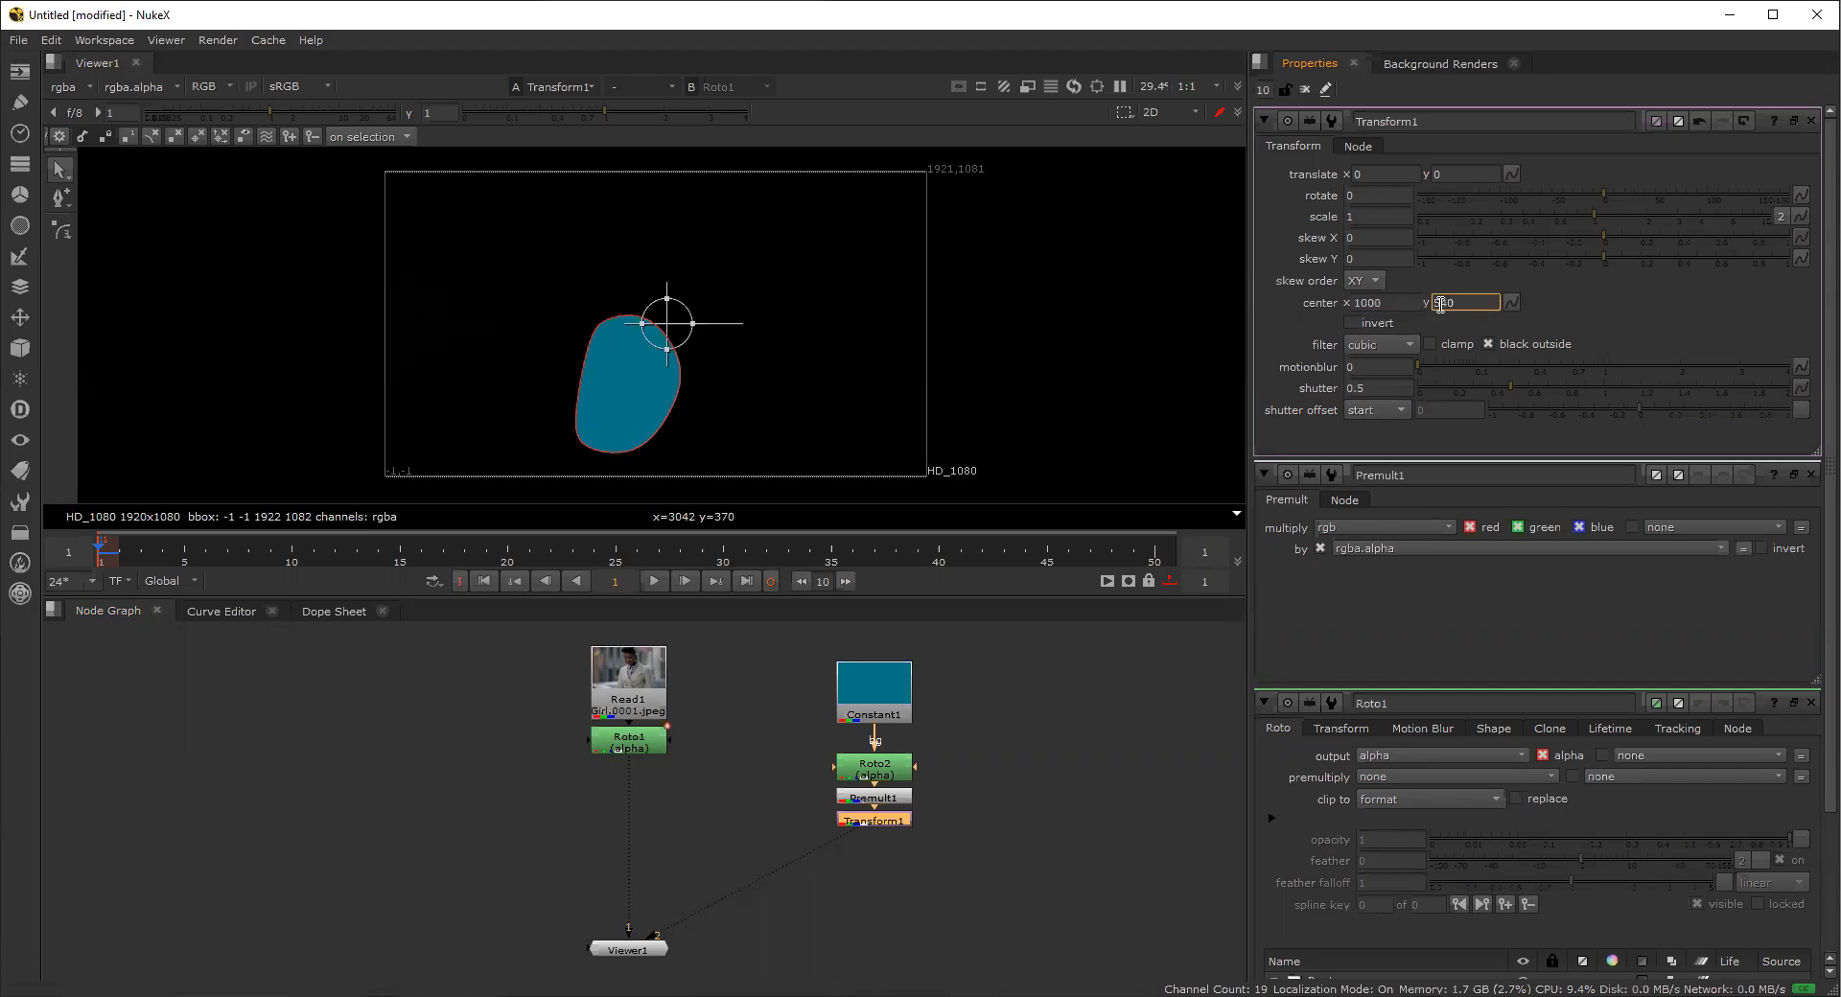
type("650")
key("Return")
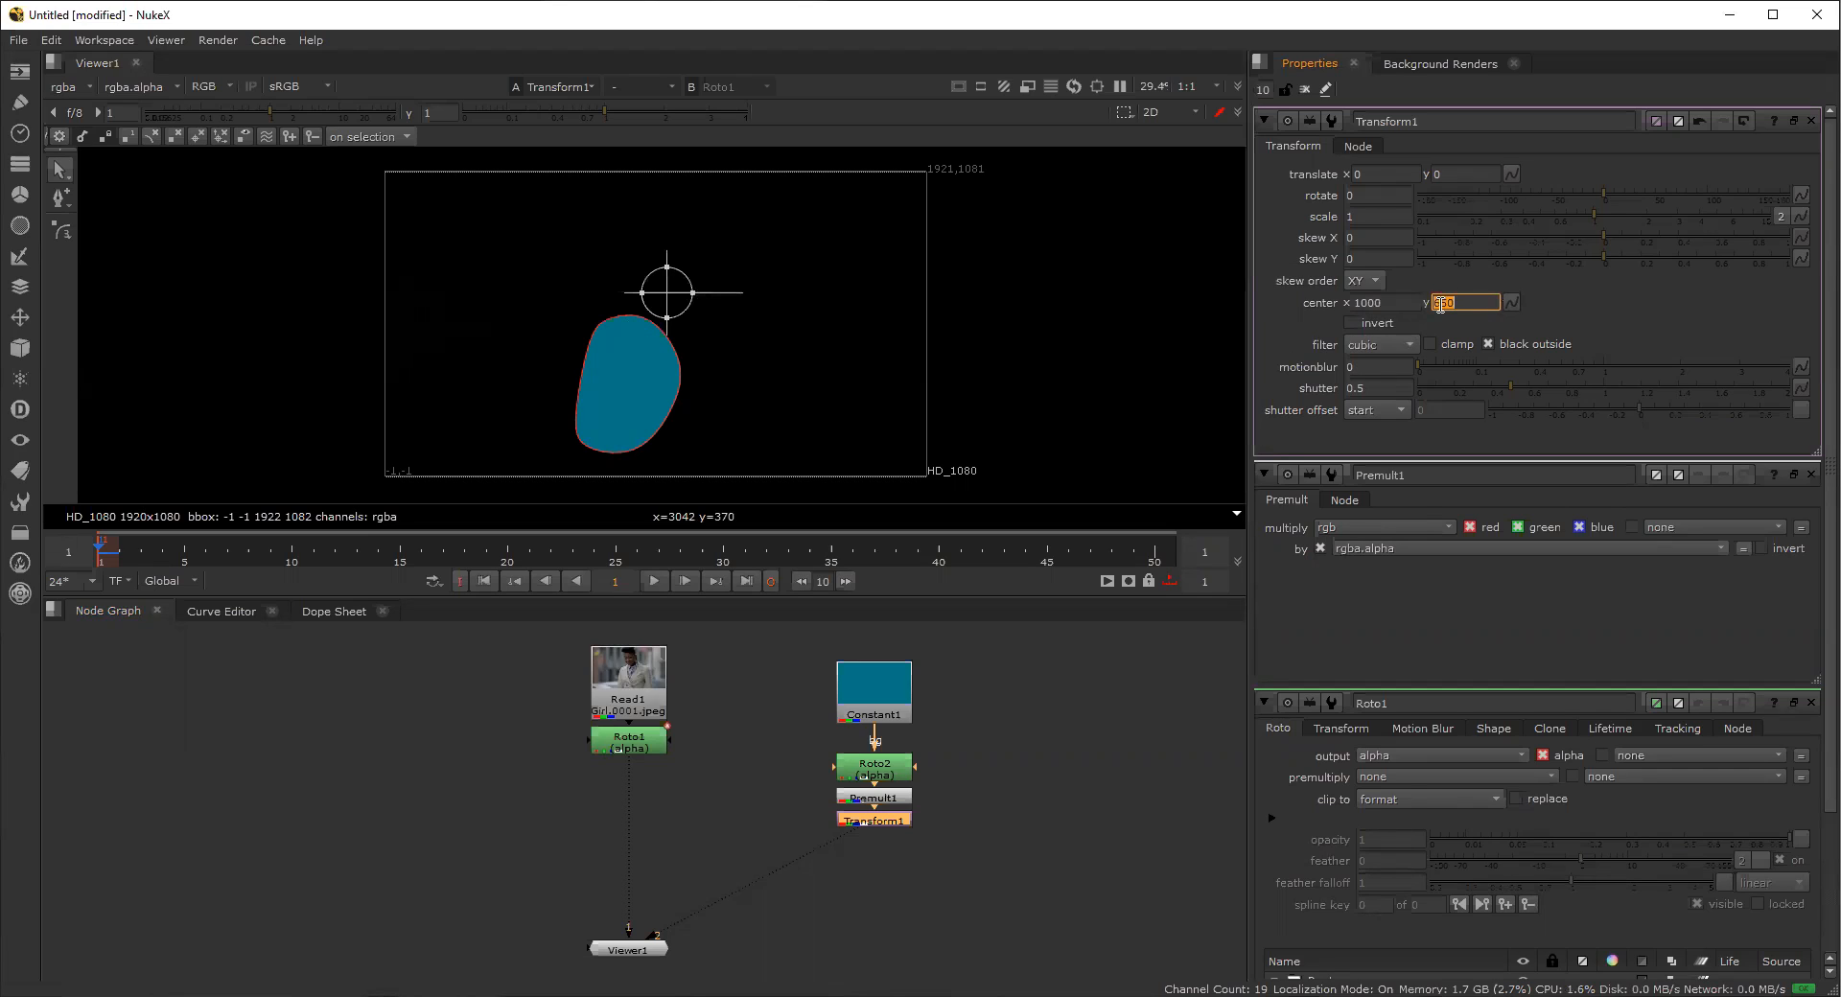
left_click(1440, 305)
key("Return")
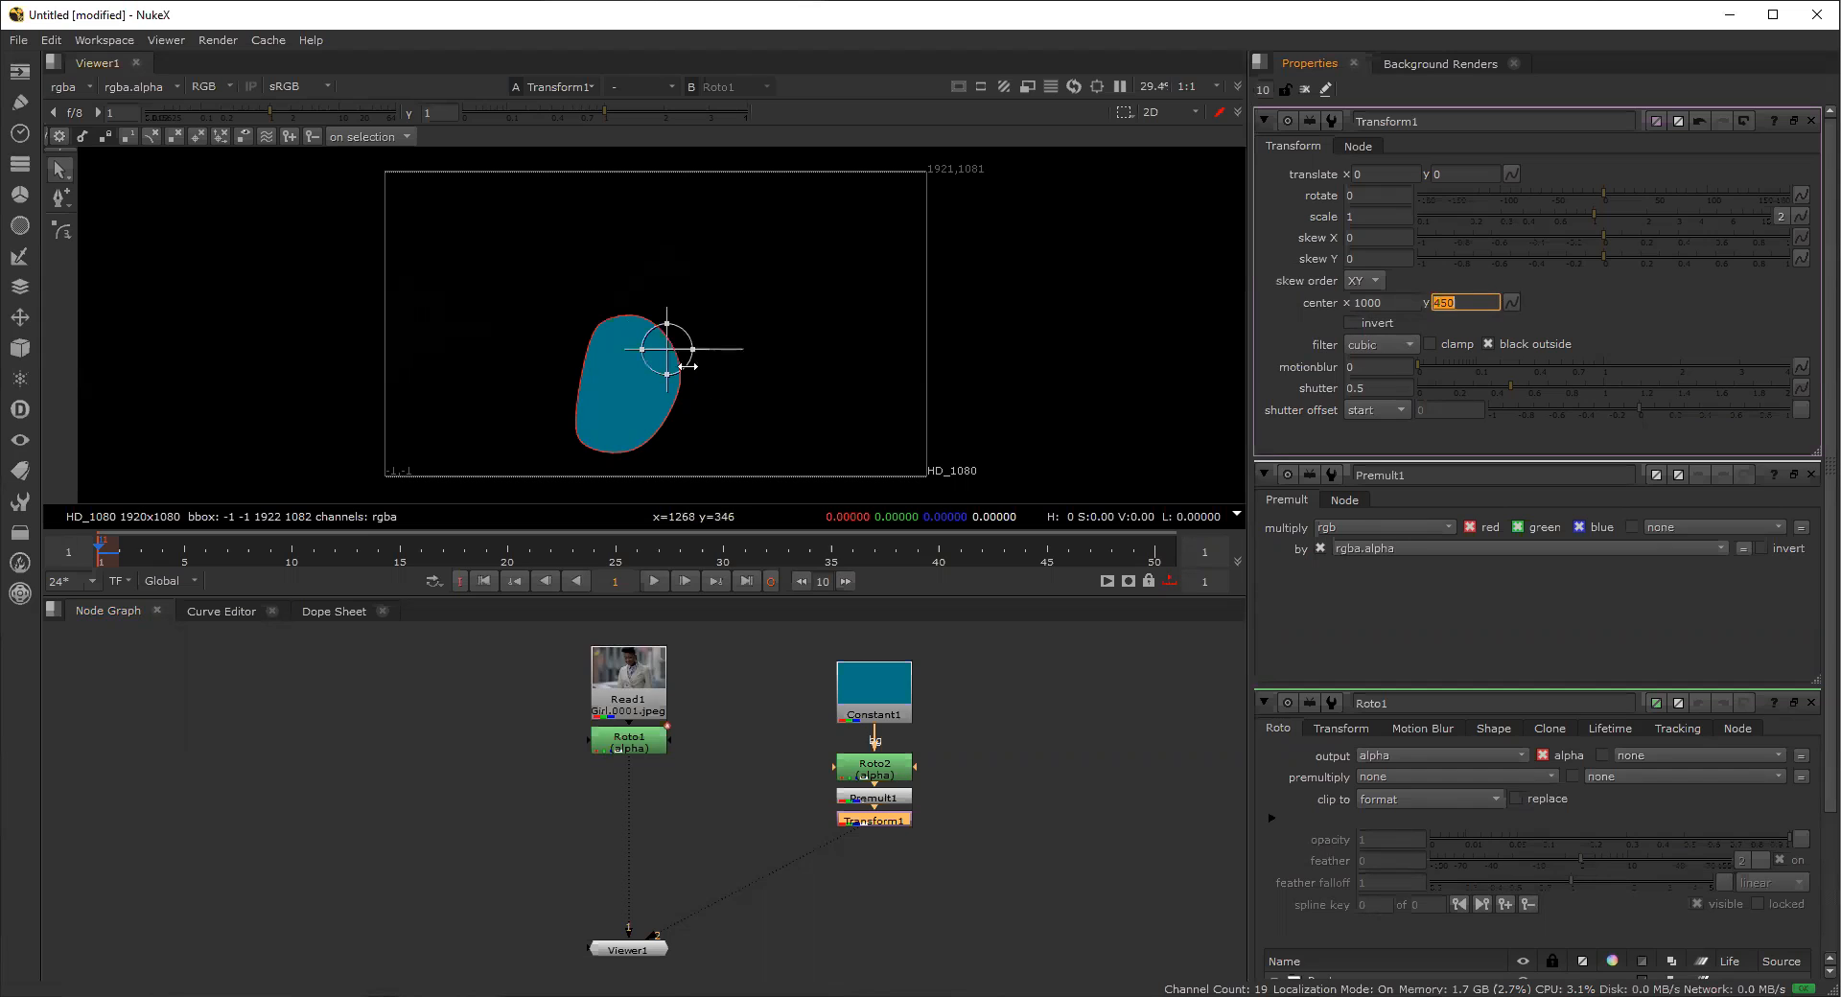
left_click(979, 770)
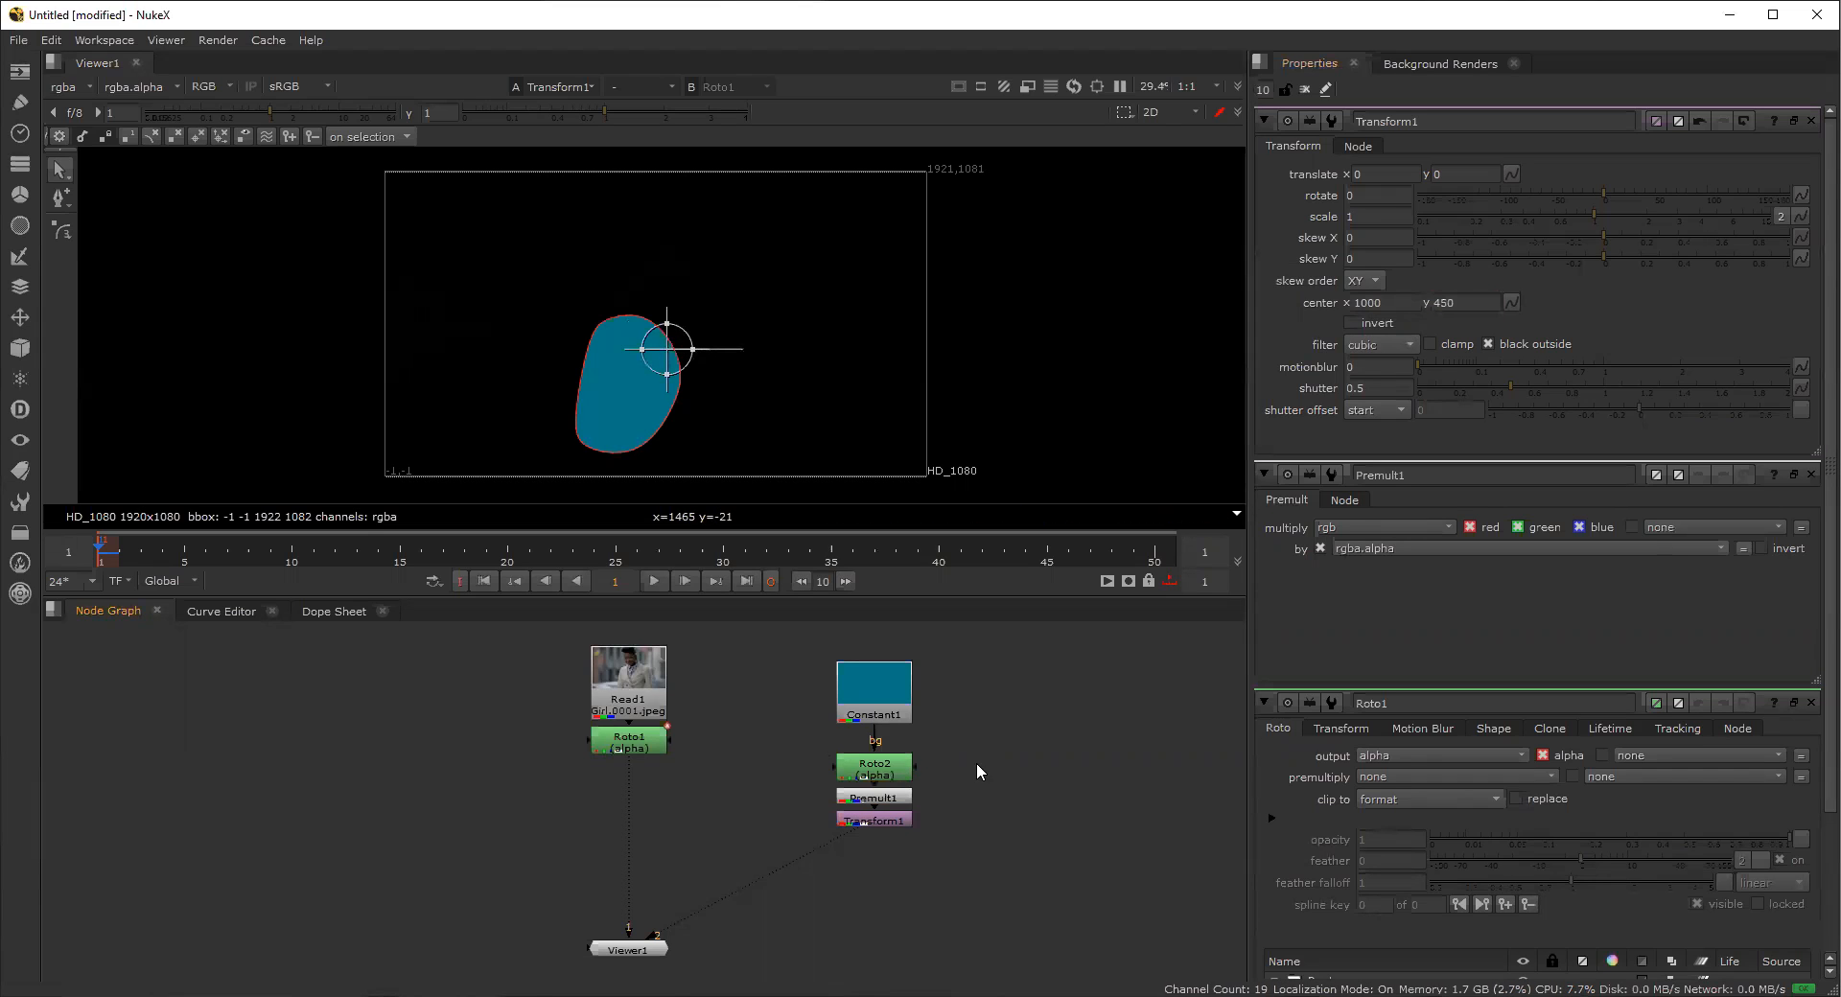
Move the blue shape up and right to about translate 670, 394, and set translate x and y keyframes on frame 1.
left_click(886, 822)
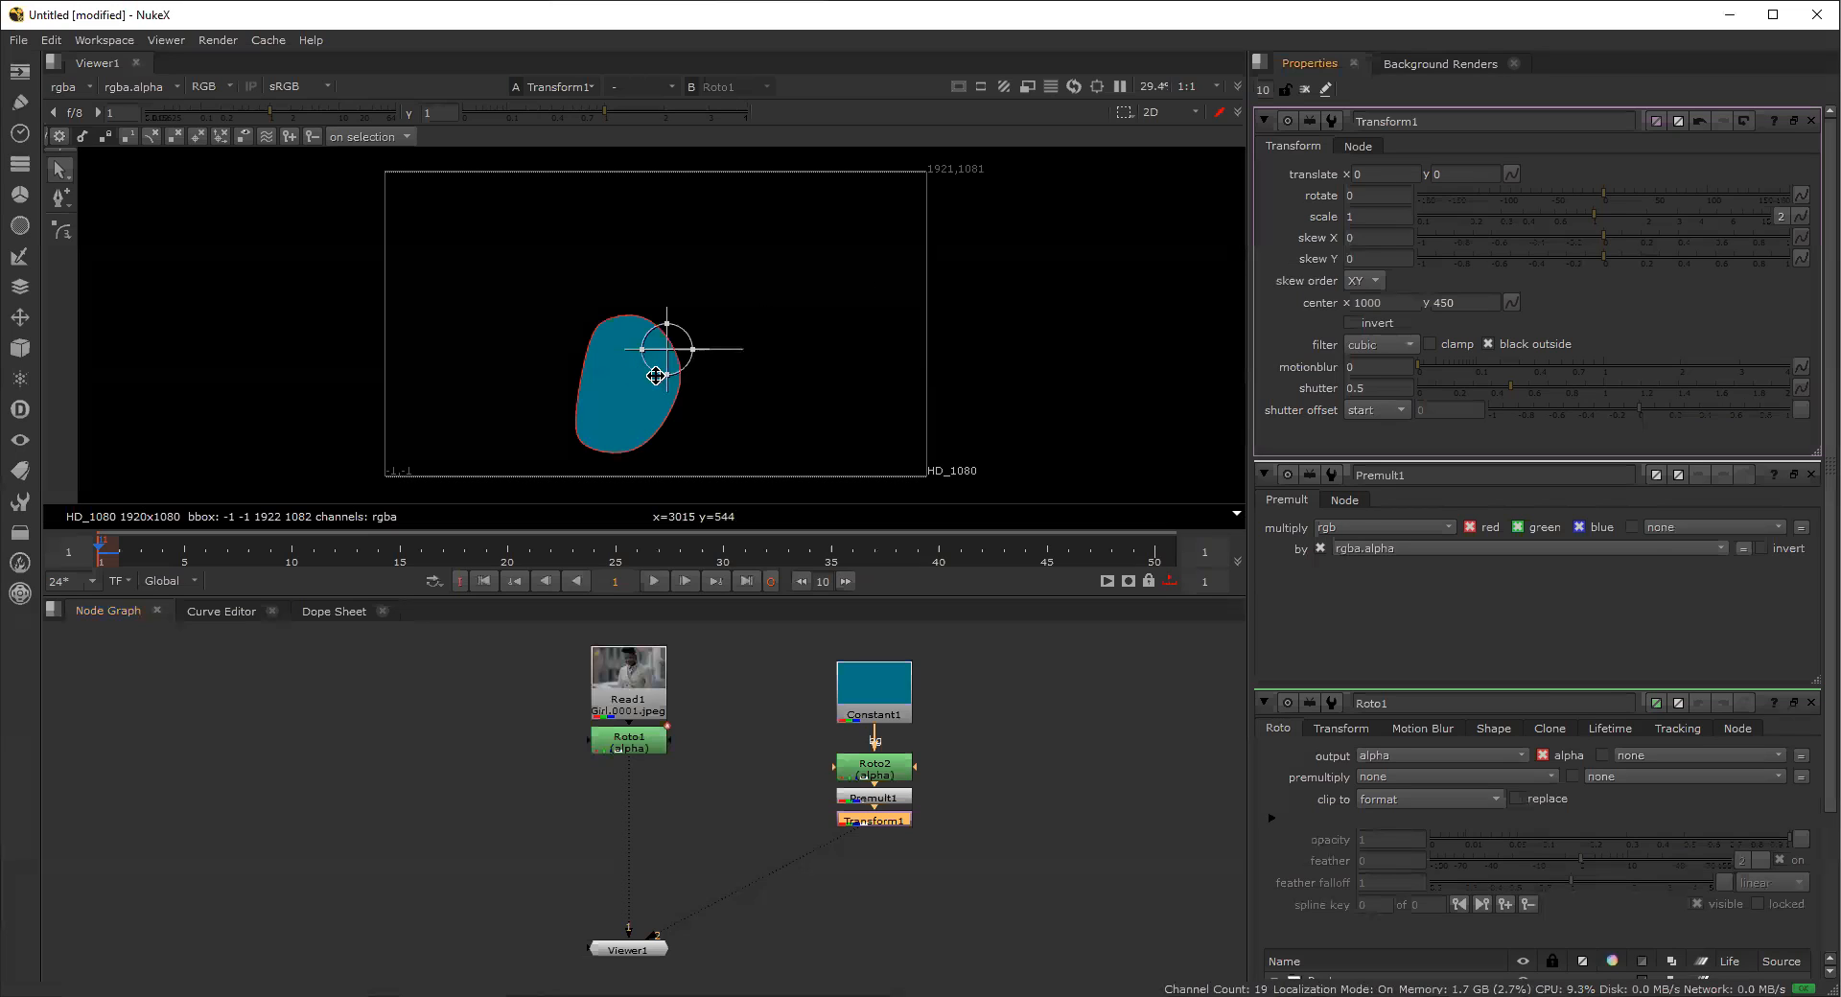
left_click_drag(656, 376, 855, 236)
key("ctrl+z")
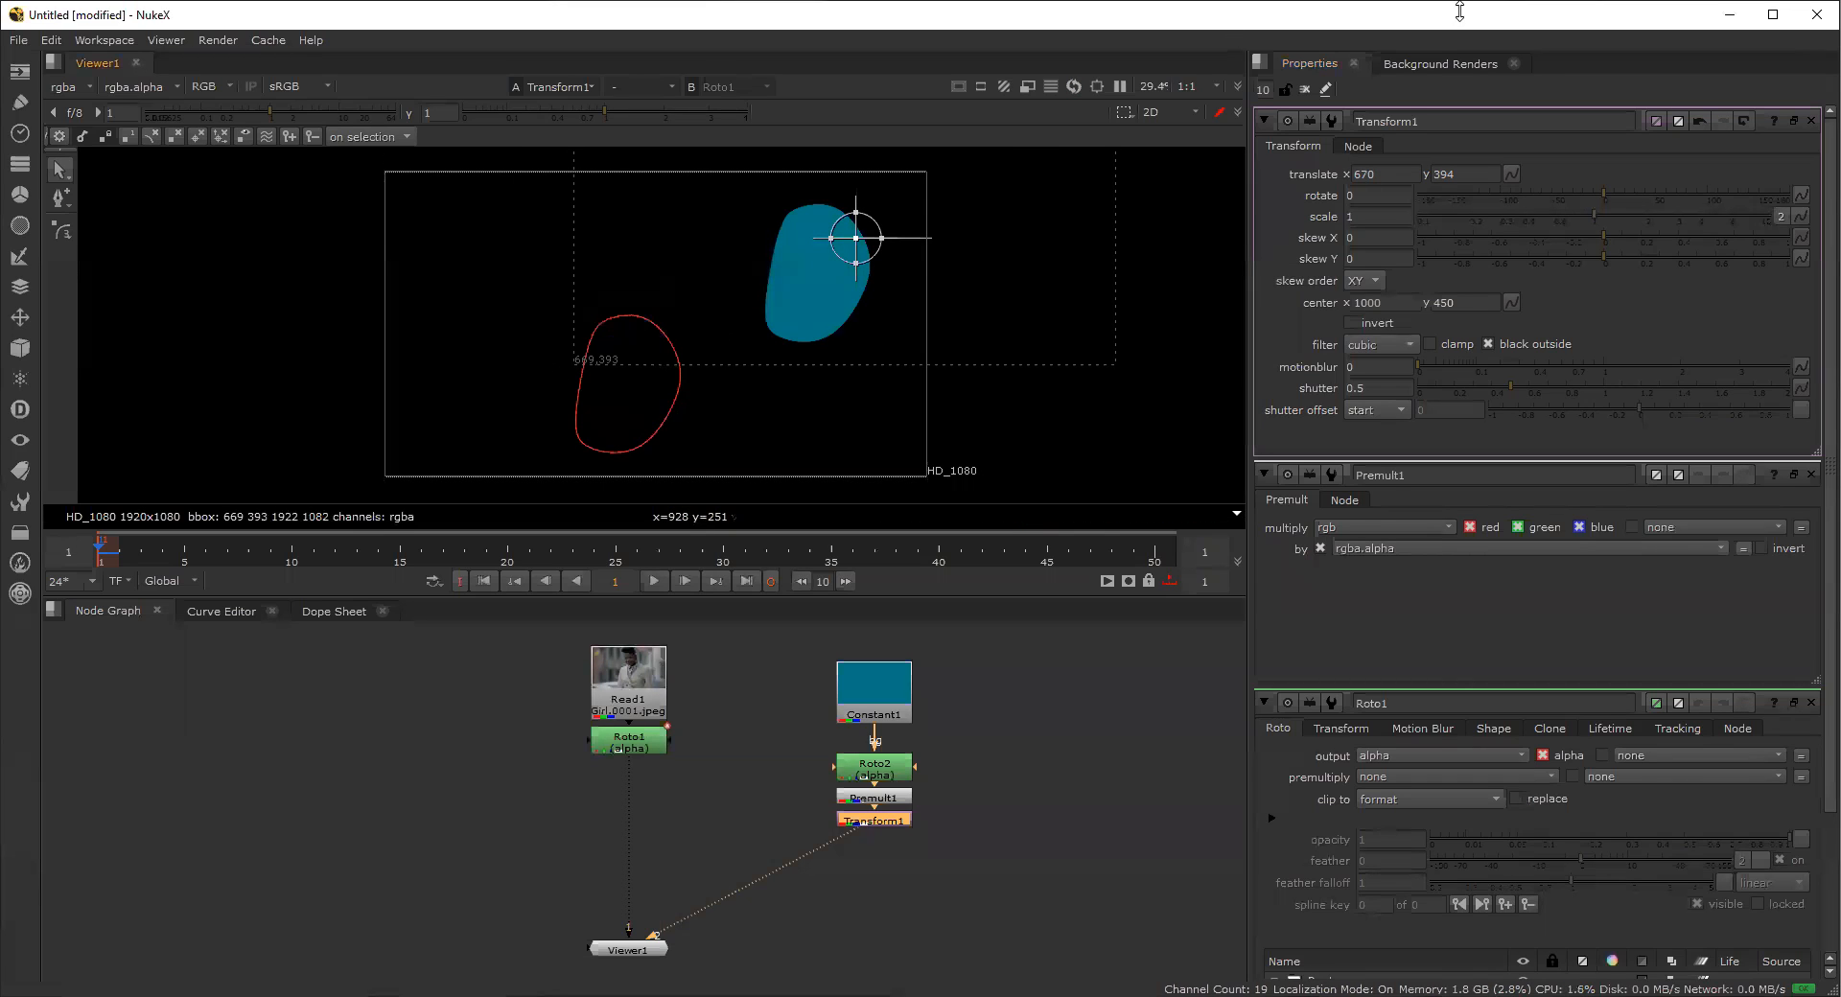
right_click(1398, 175)
left_click(1490, 182)
right_click(1469, 175)
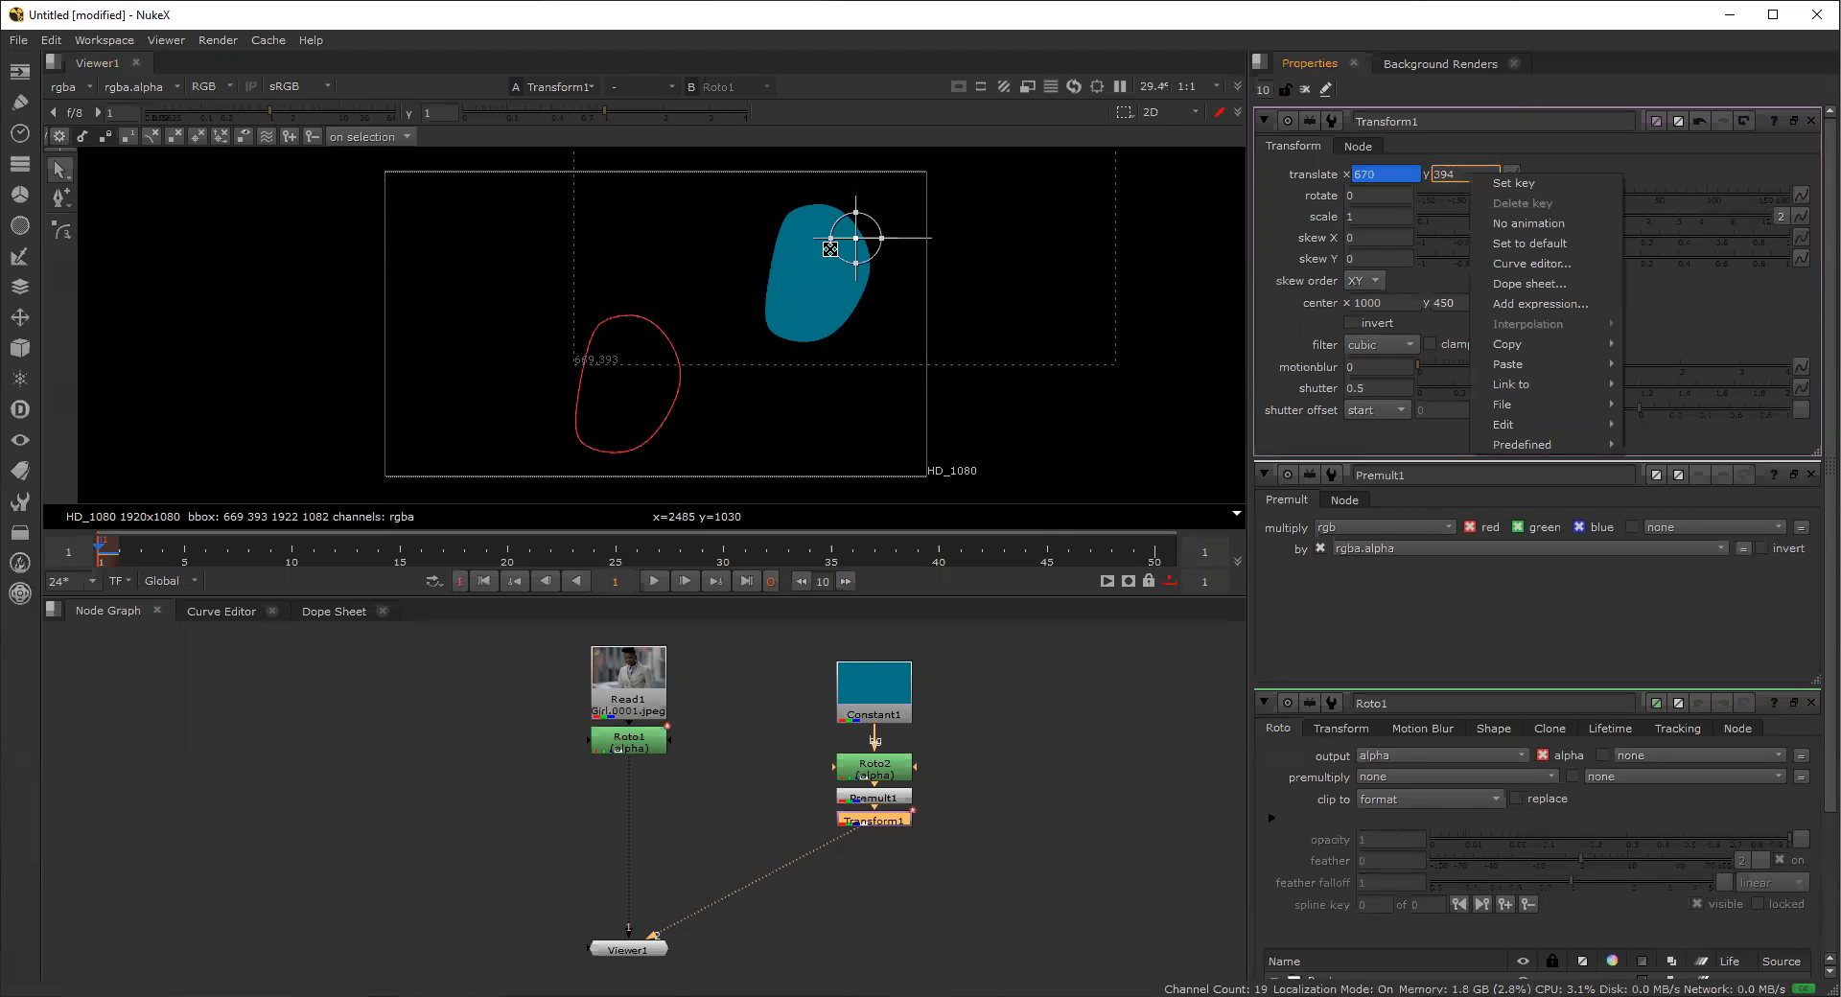
left_click(1507, 184)
On frame 20, move the shape back near its roto outline, about translate -4, 14, and scrub through the motion.
left_click_drag(281, 540, 507, 570)
left_click_drag(859, 248, 665, 353)
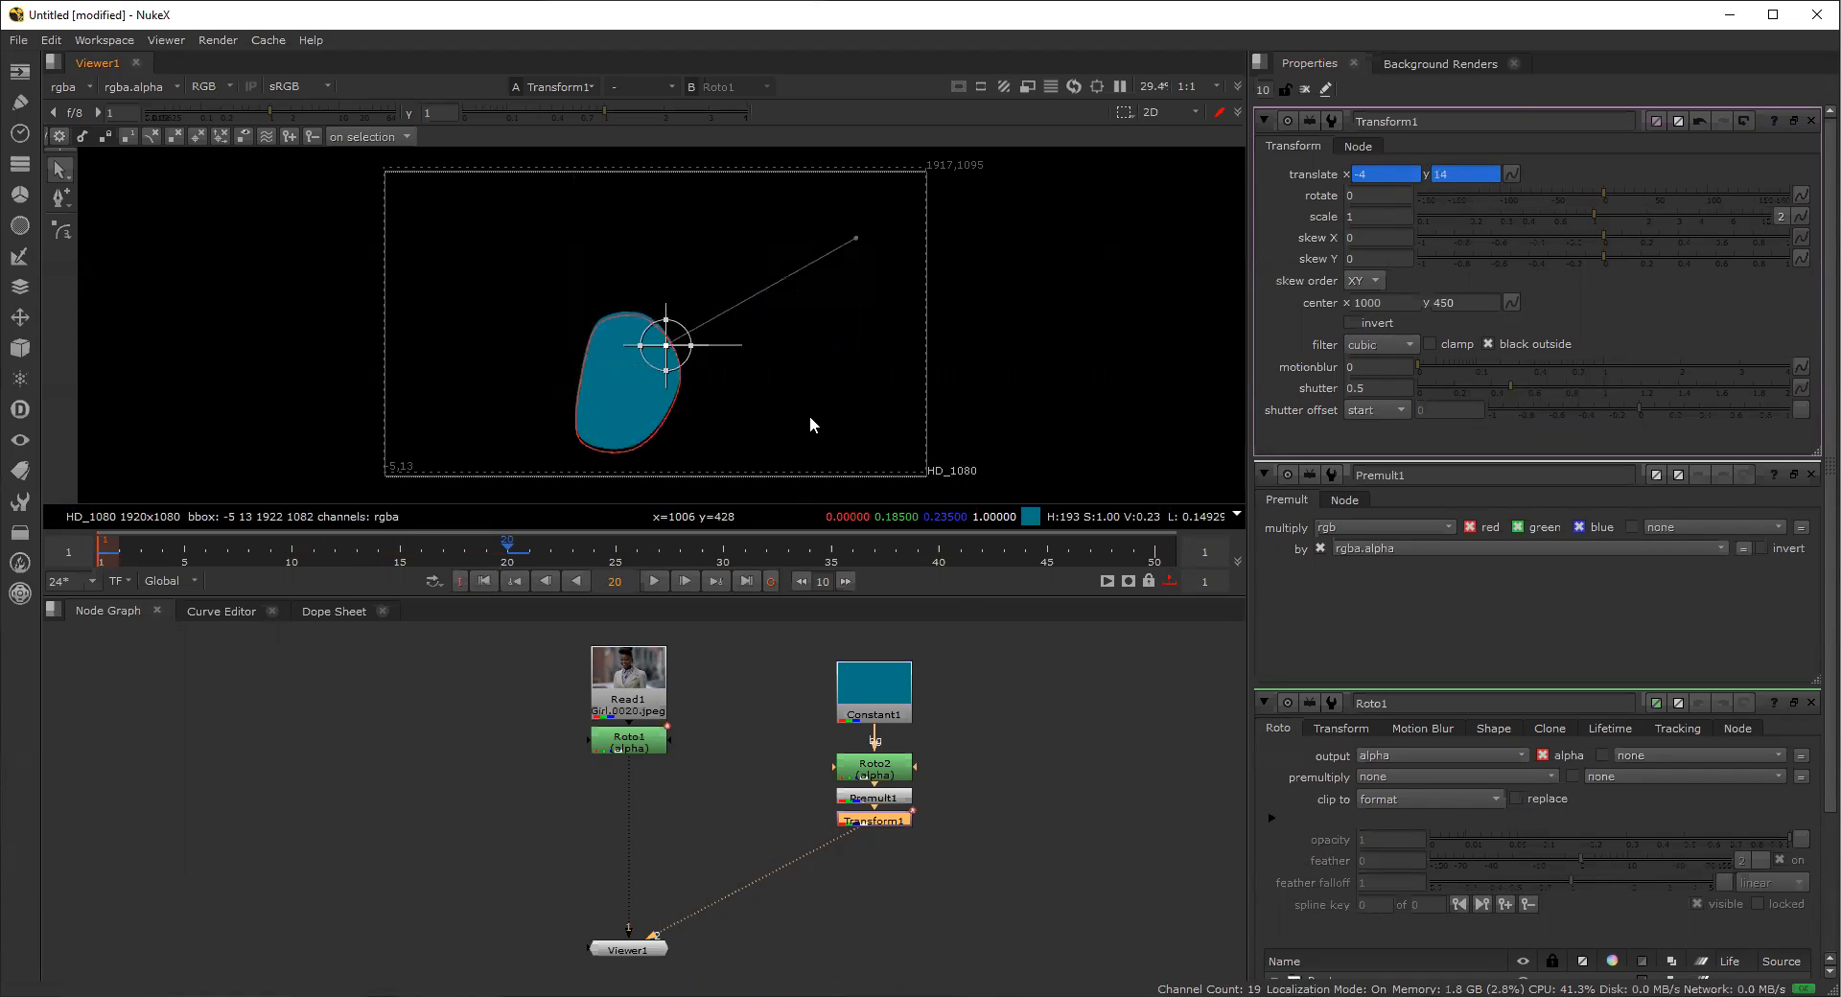
left_click_drag(510, 544, 918, 560)
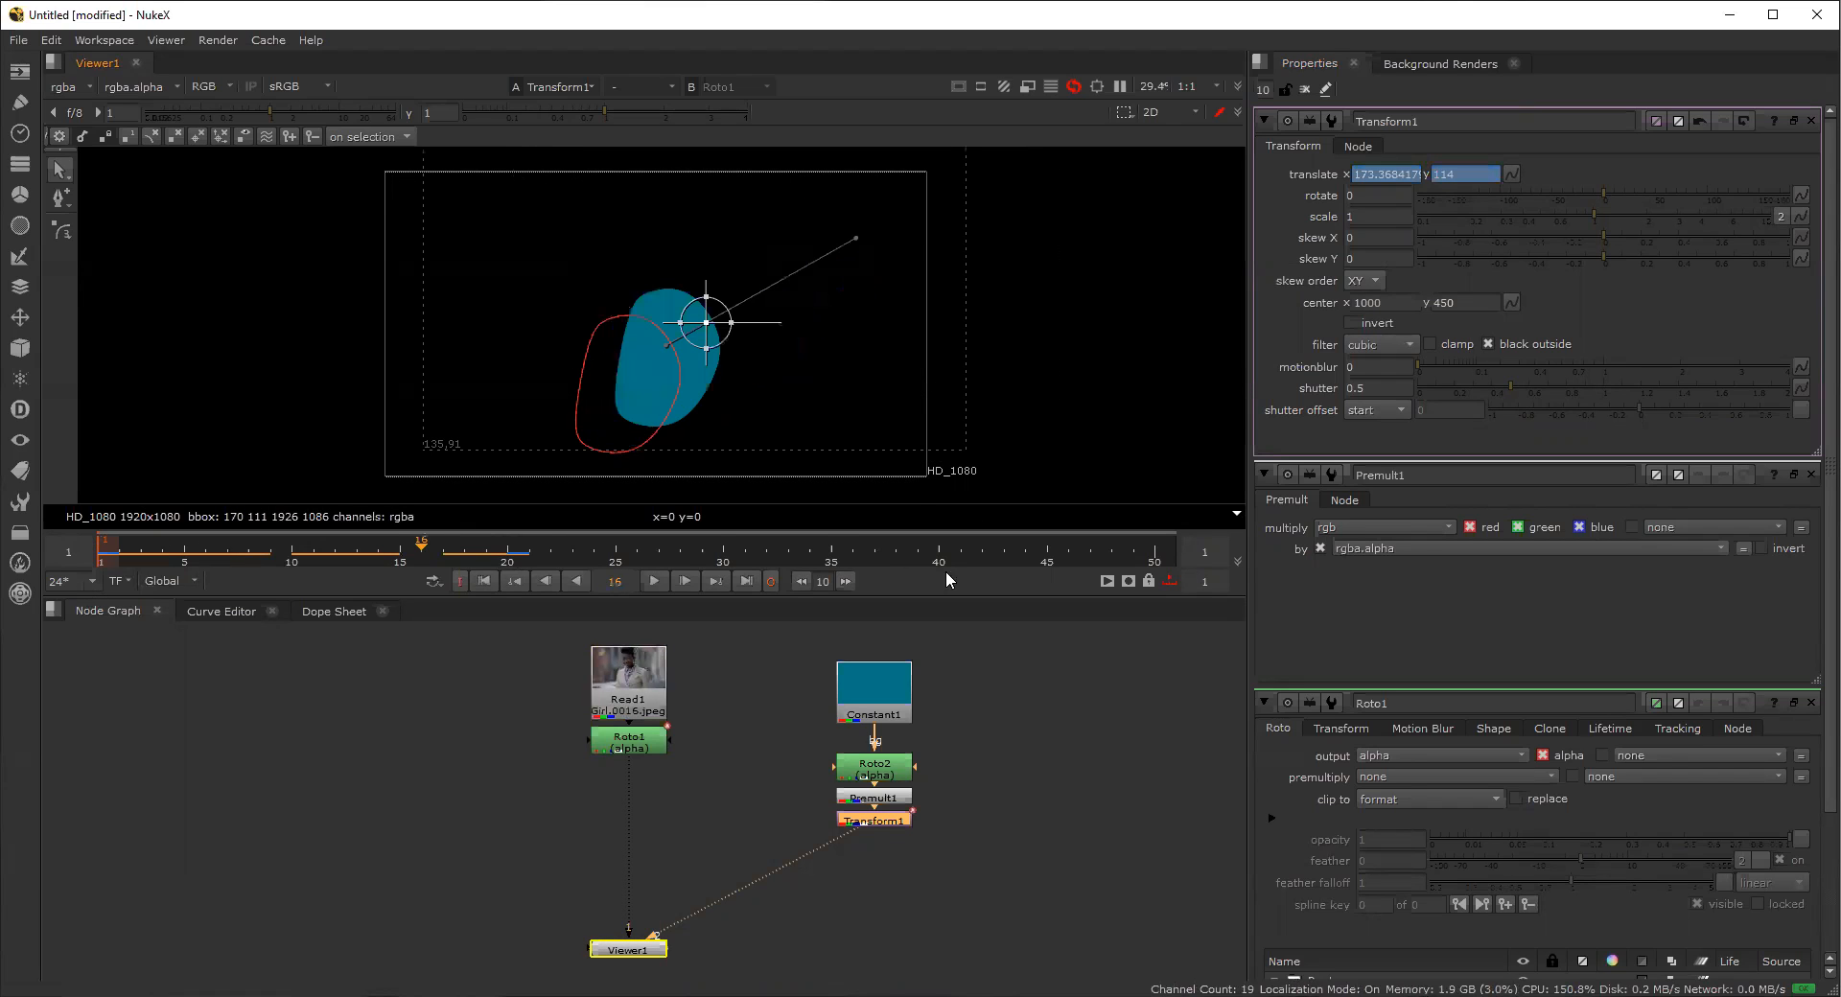
left_click_drag(752, 587, 287, 658)
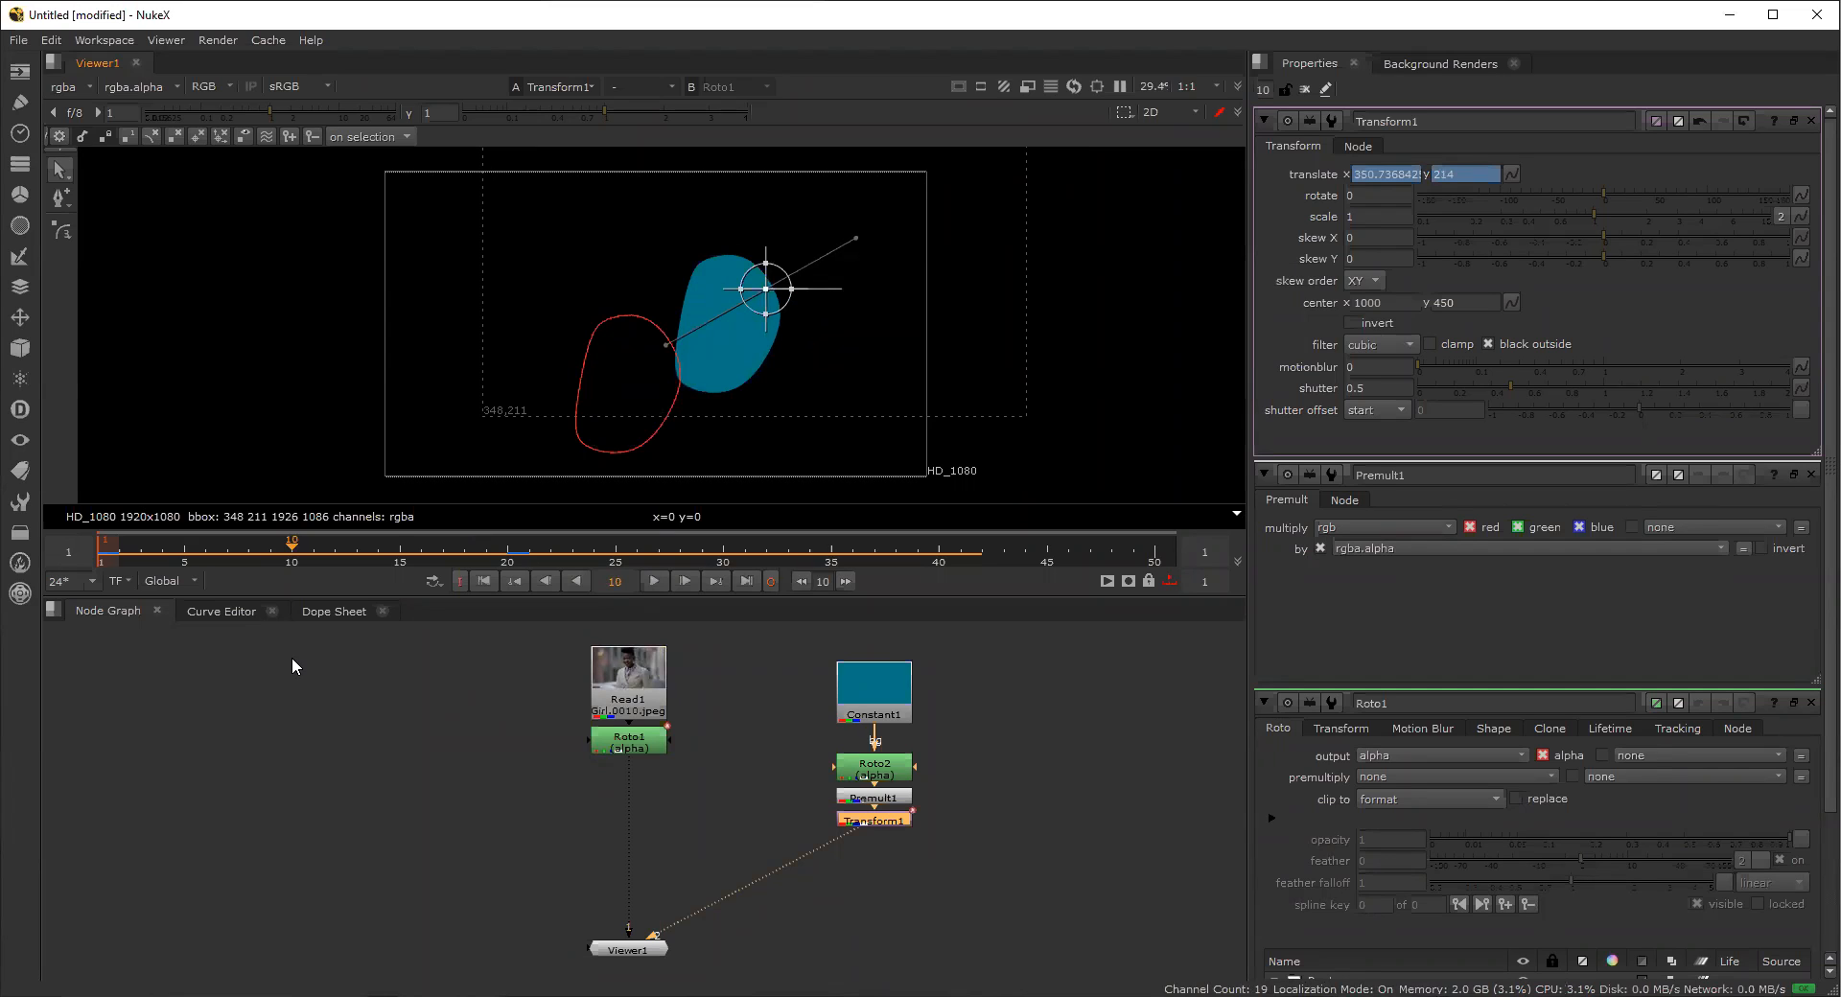
left_click_drag(288, 658, 1060, 607)
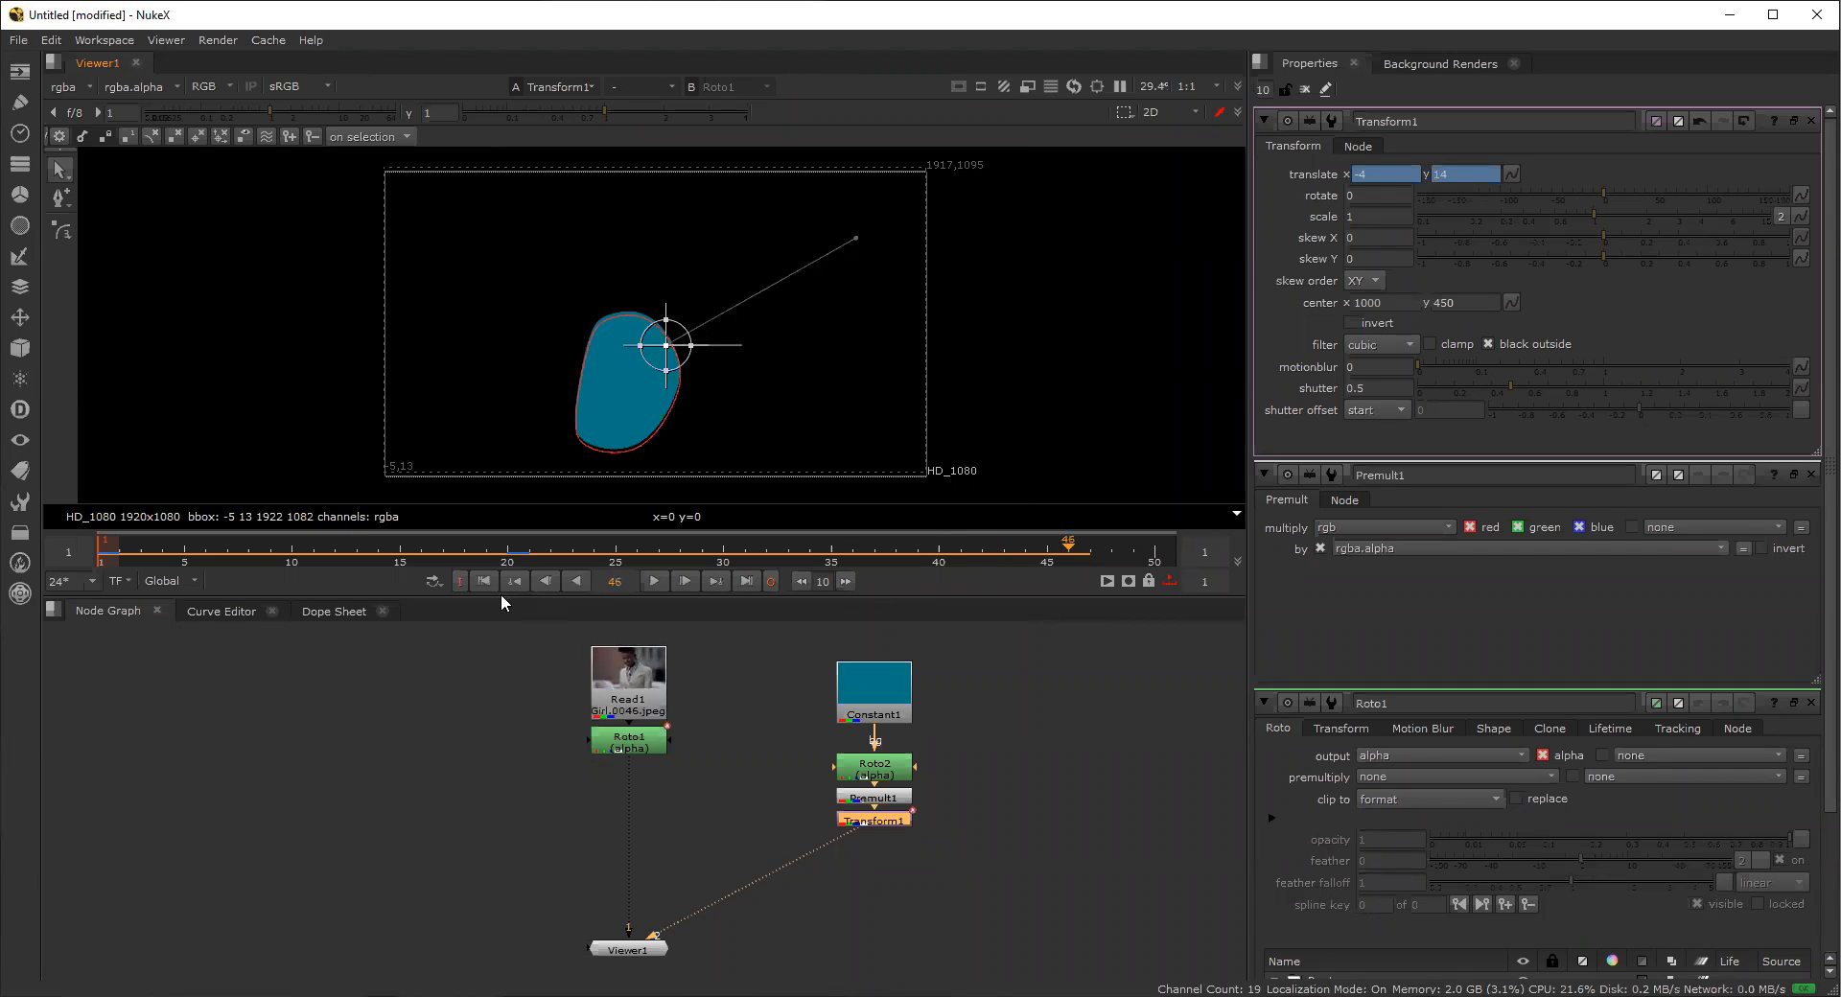
On frame 34, move the shape to the upper-left of the frame, about translate -640, 460.
left_click_drag(552, 653, 817, 642)
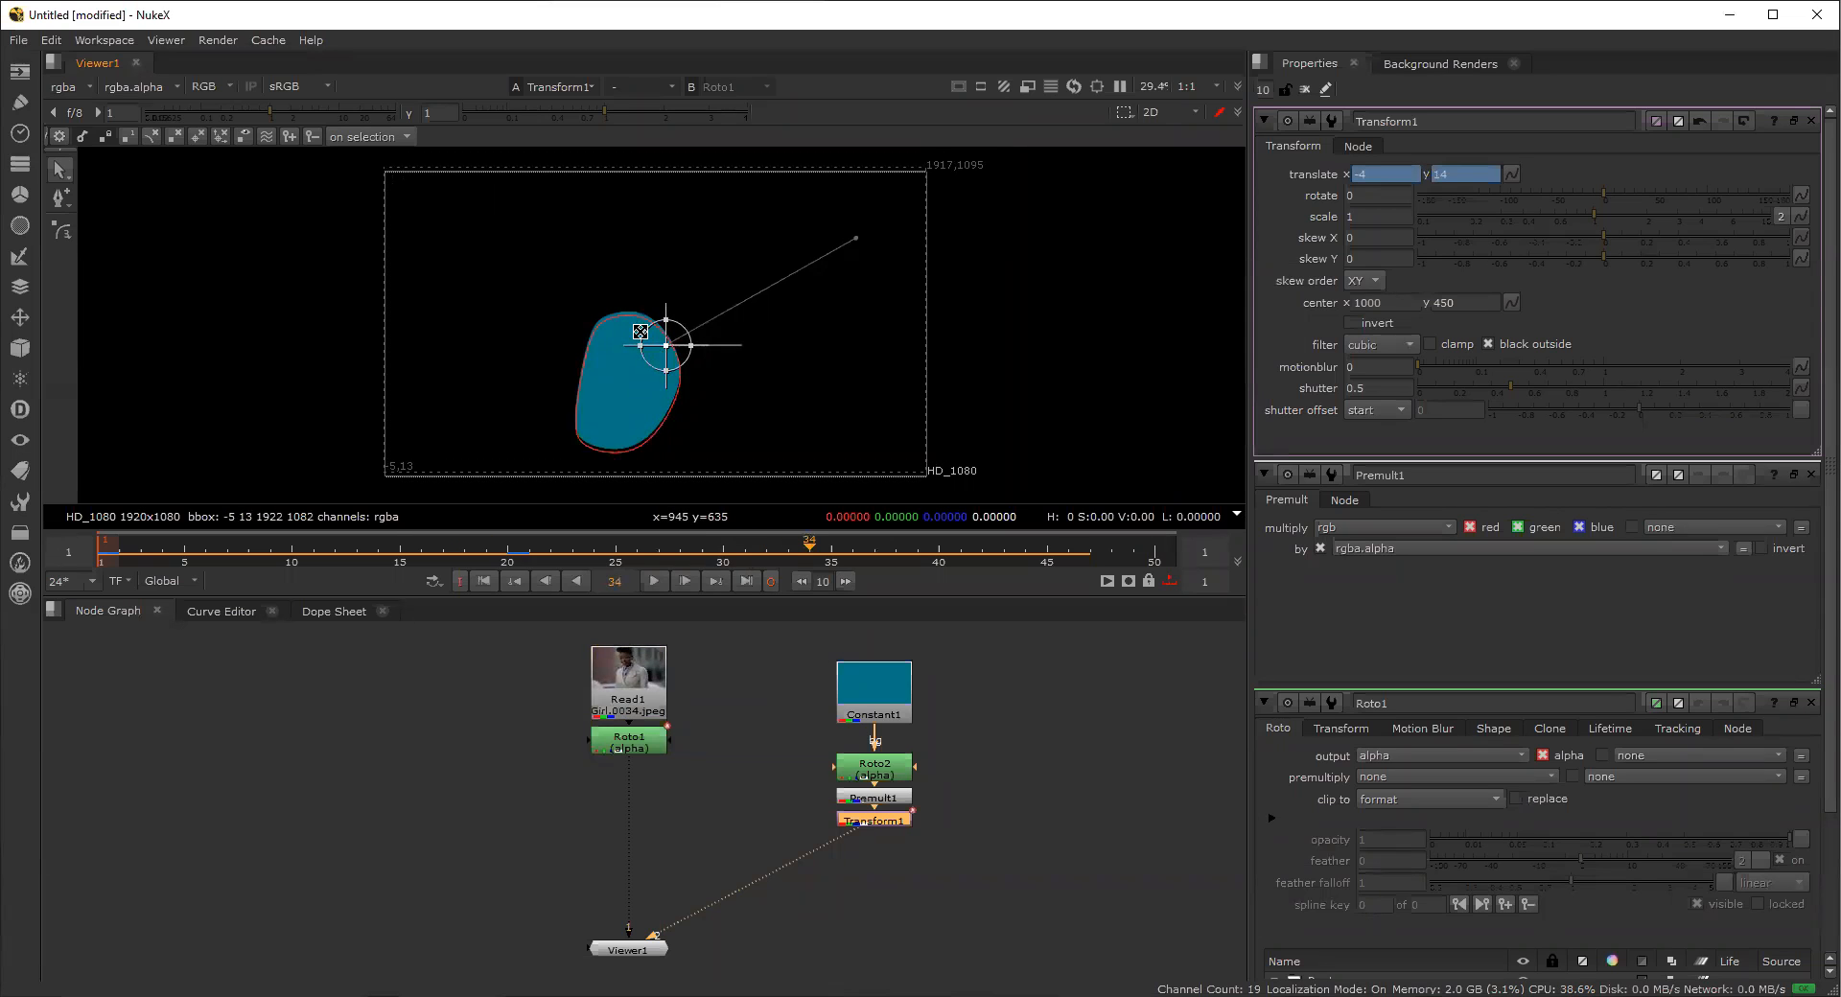
left_click_drag(661, 343, 480, 214)
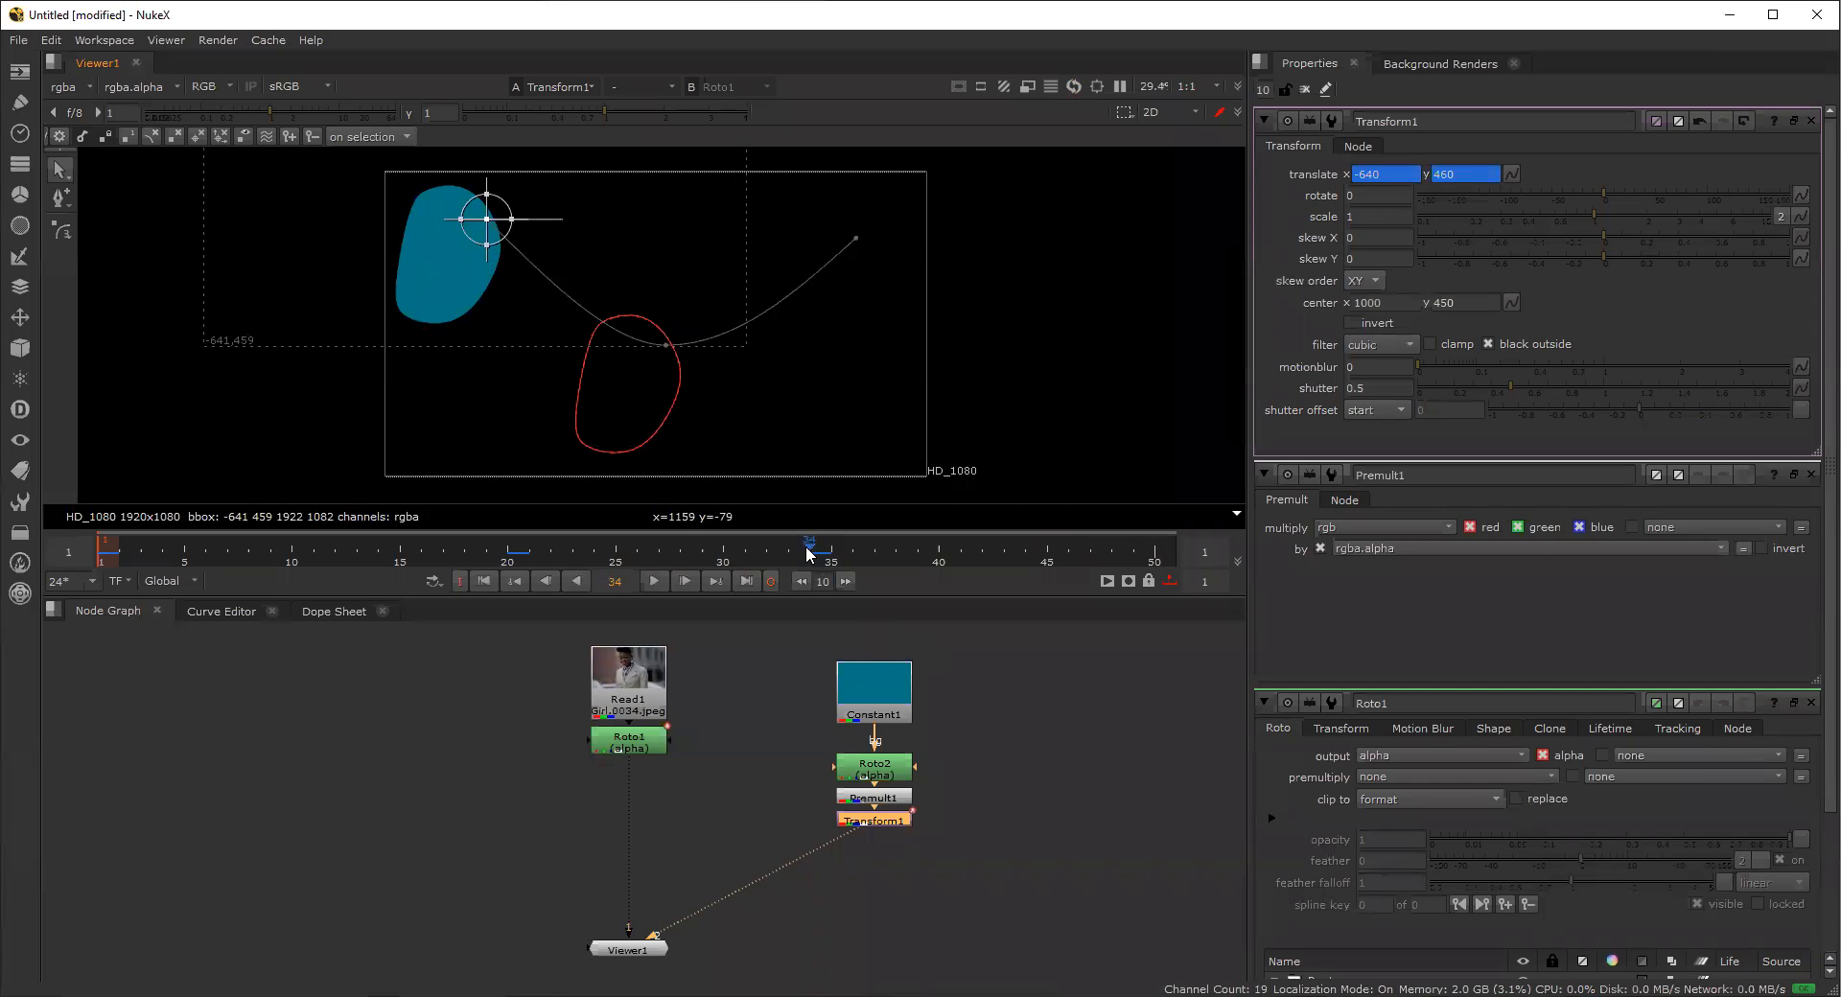
left_click(680, 374)
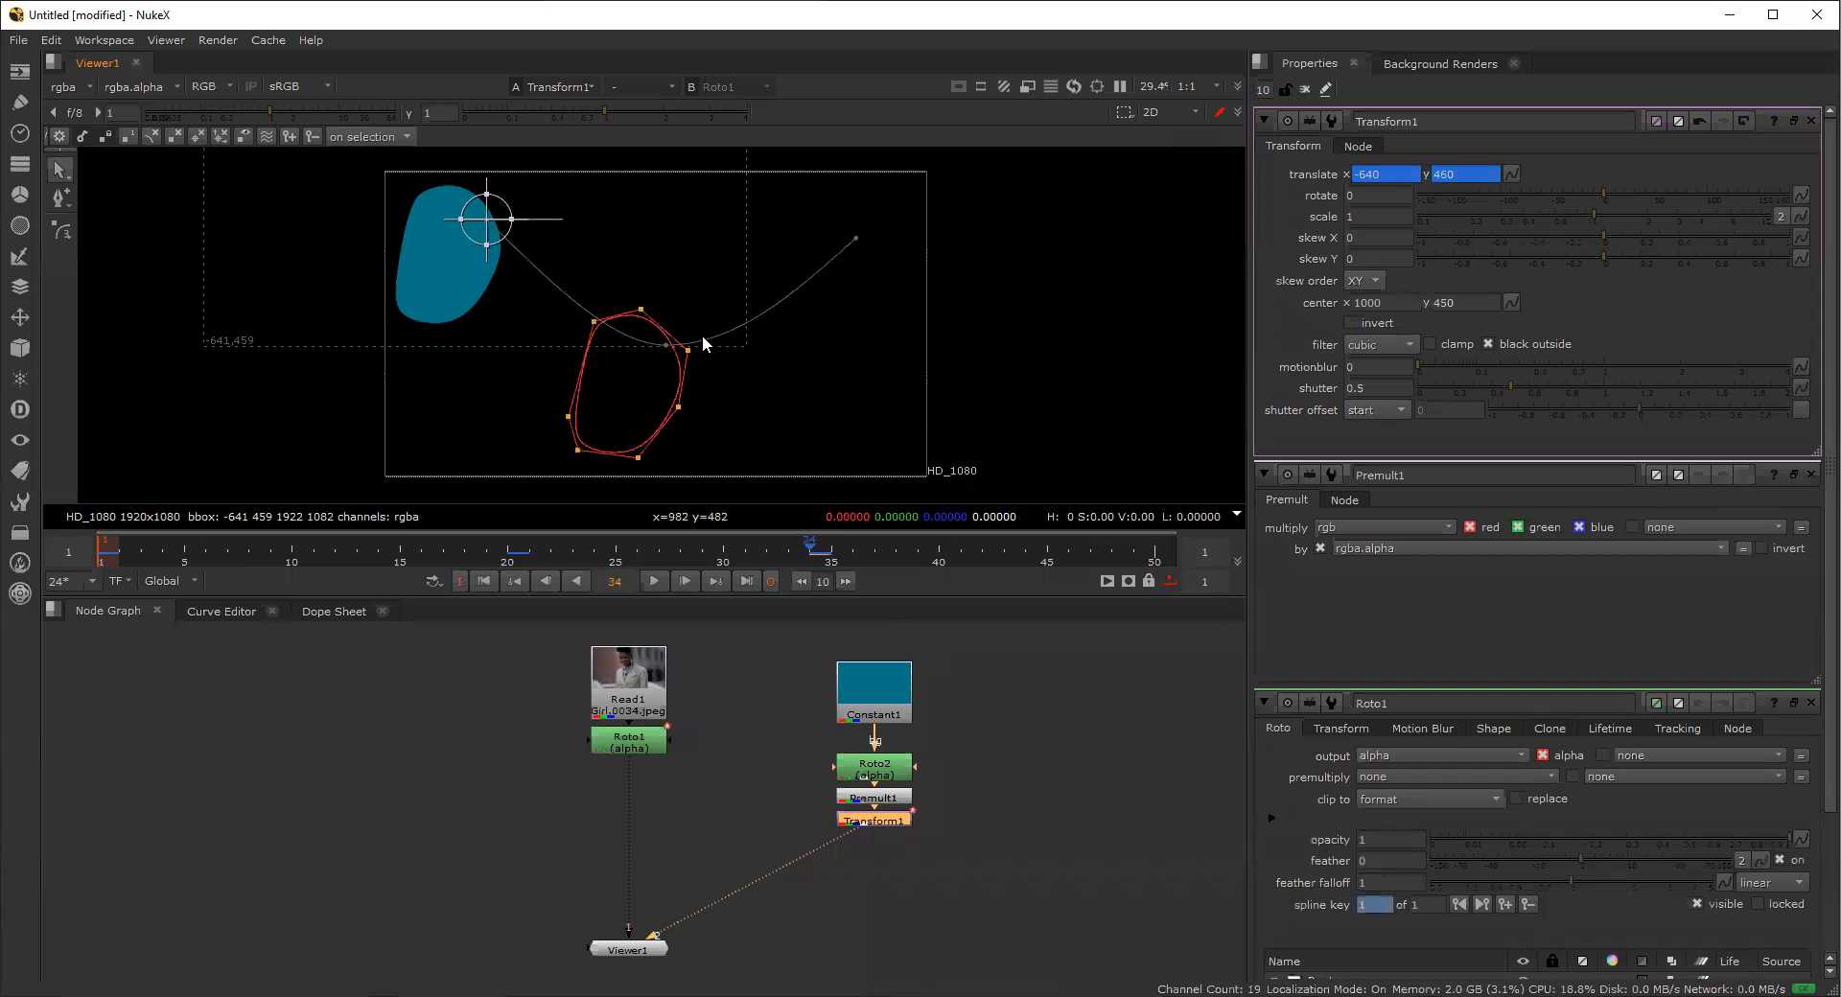
left_click(853, 234)
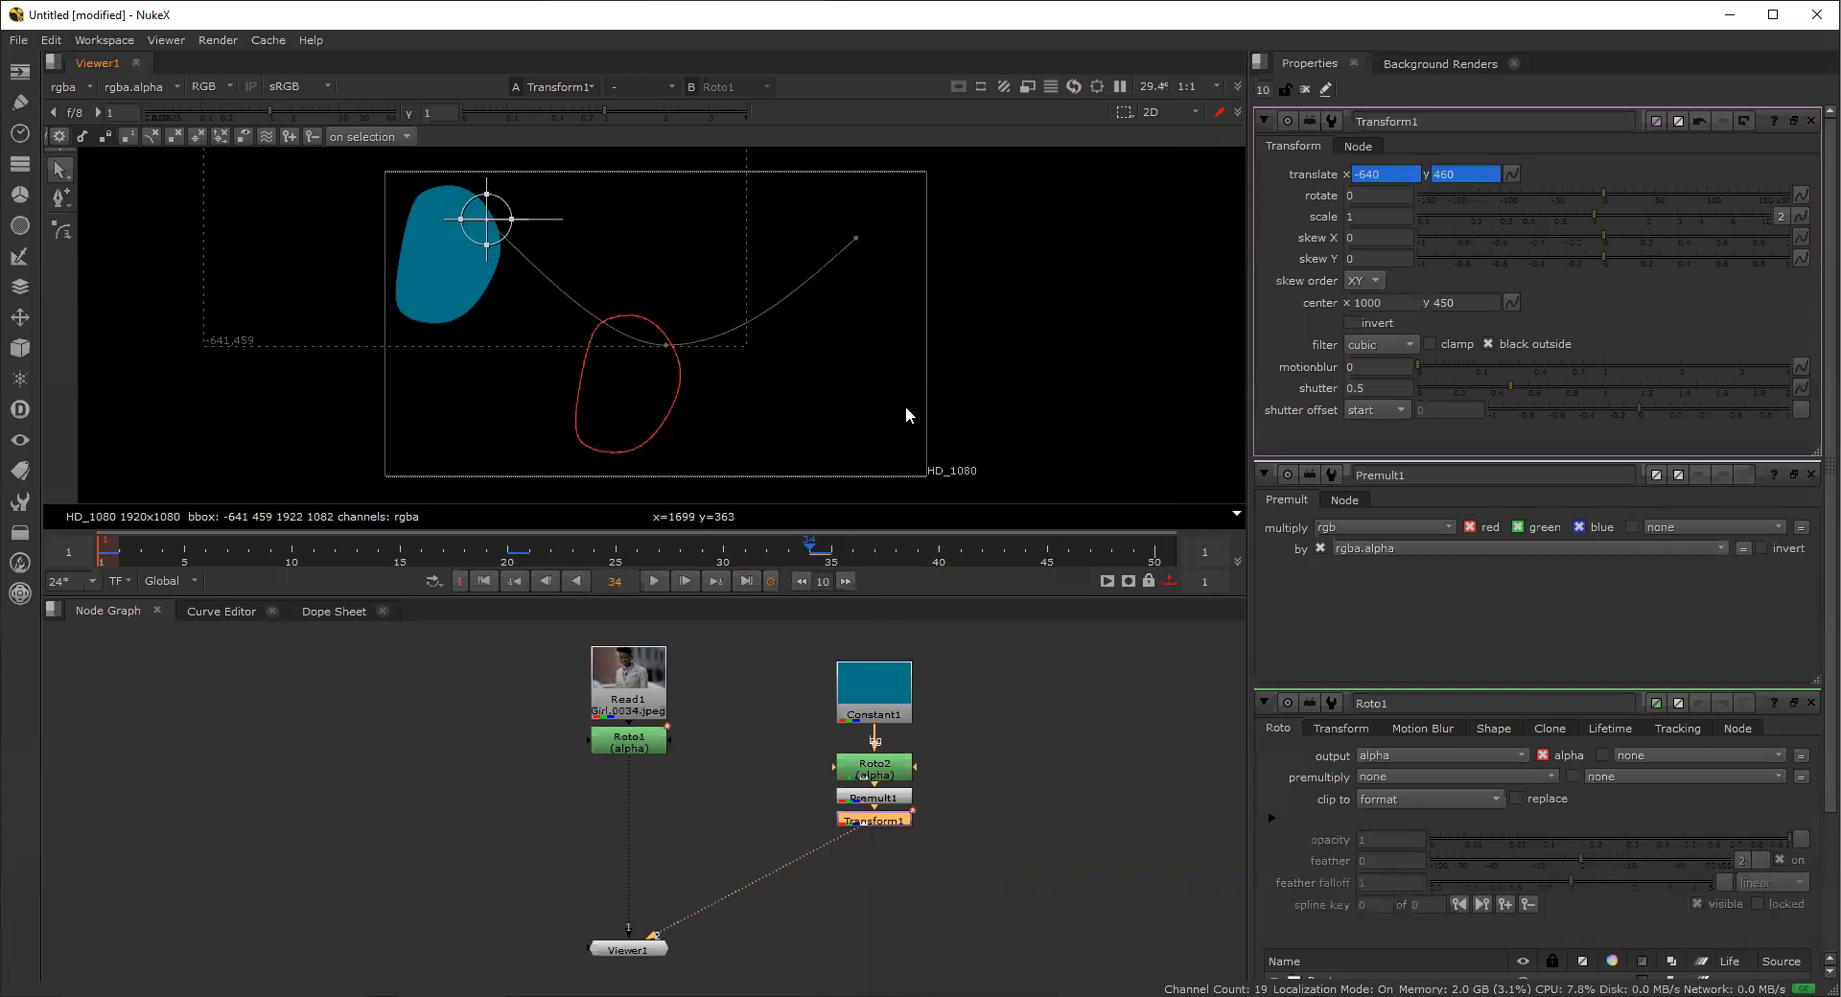
Step back through the keyframed motion, return to frame 1 and examine the shape's curved motion path.
right_click(1511, 173)
left_click(1526, 140)
key("Left")
key("Left")
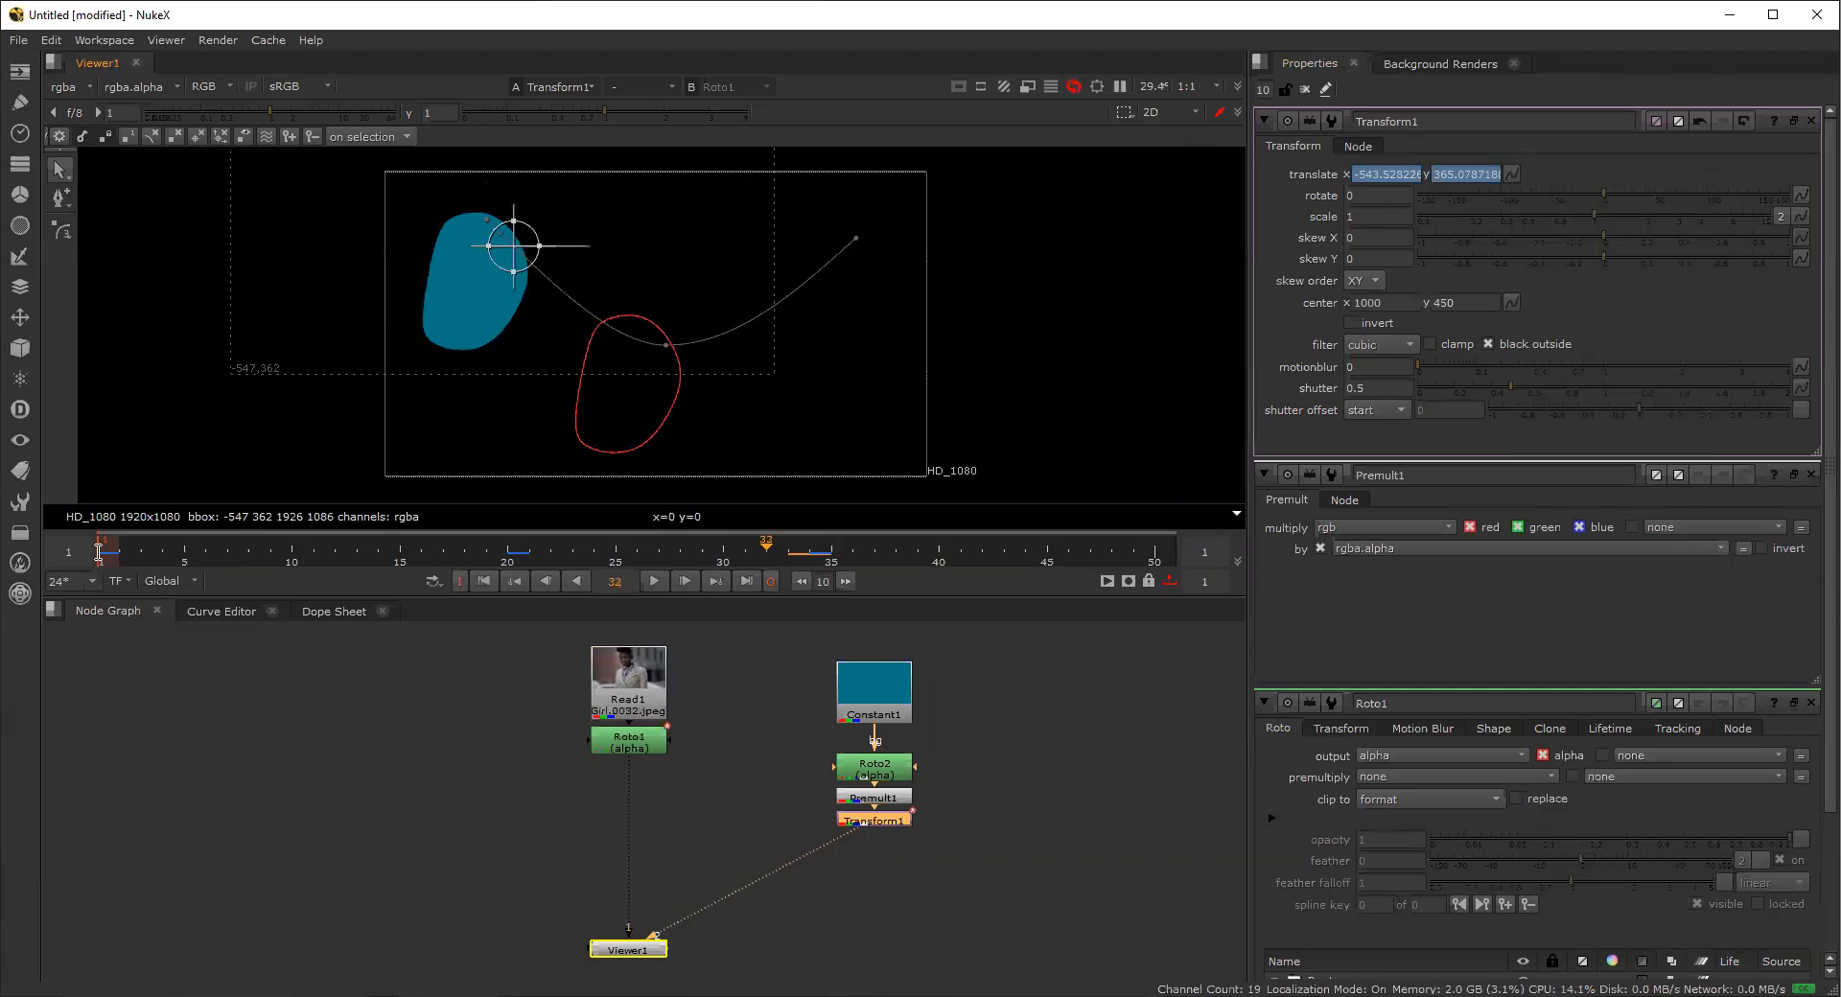
left_click(107, 554)
key("space")
key("b")
key("space")
key("a")
key("a")
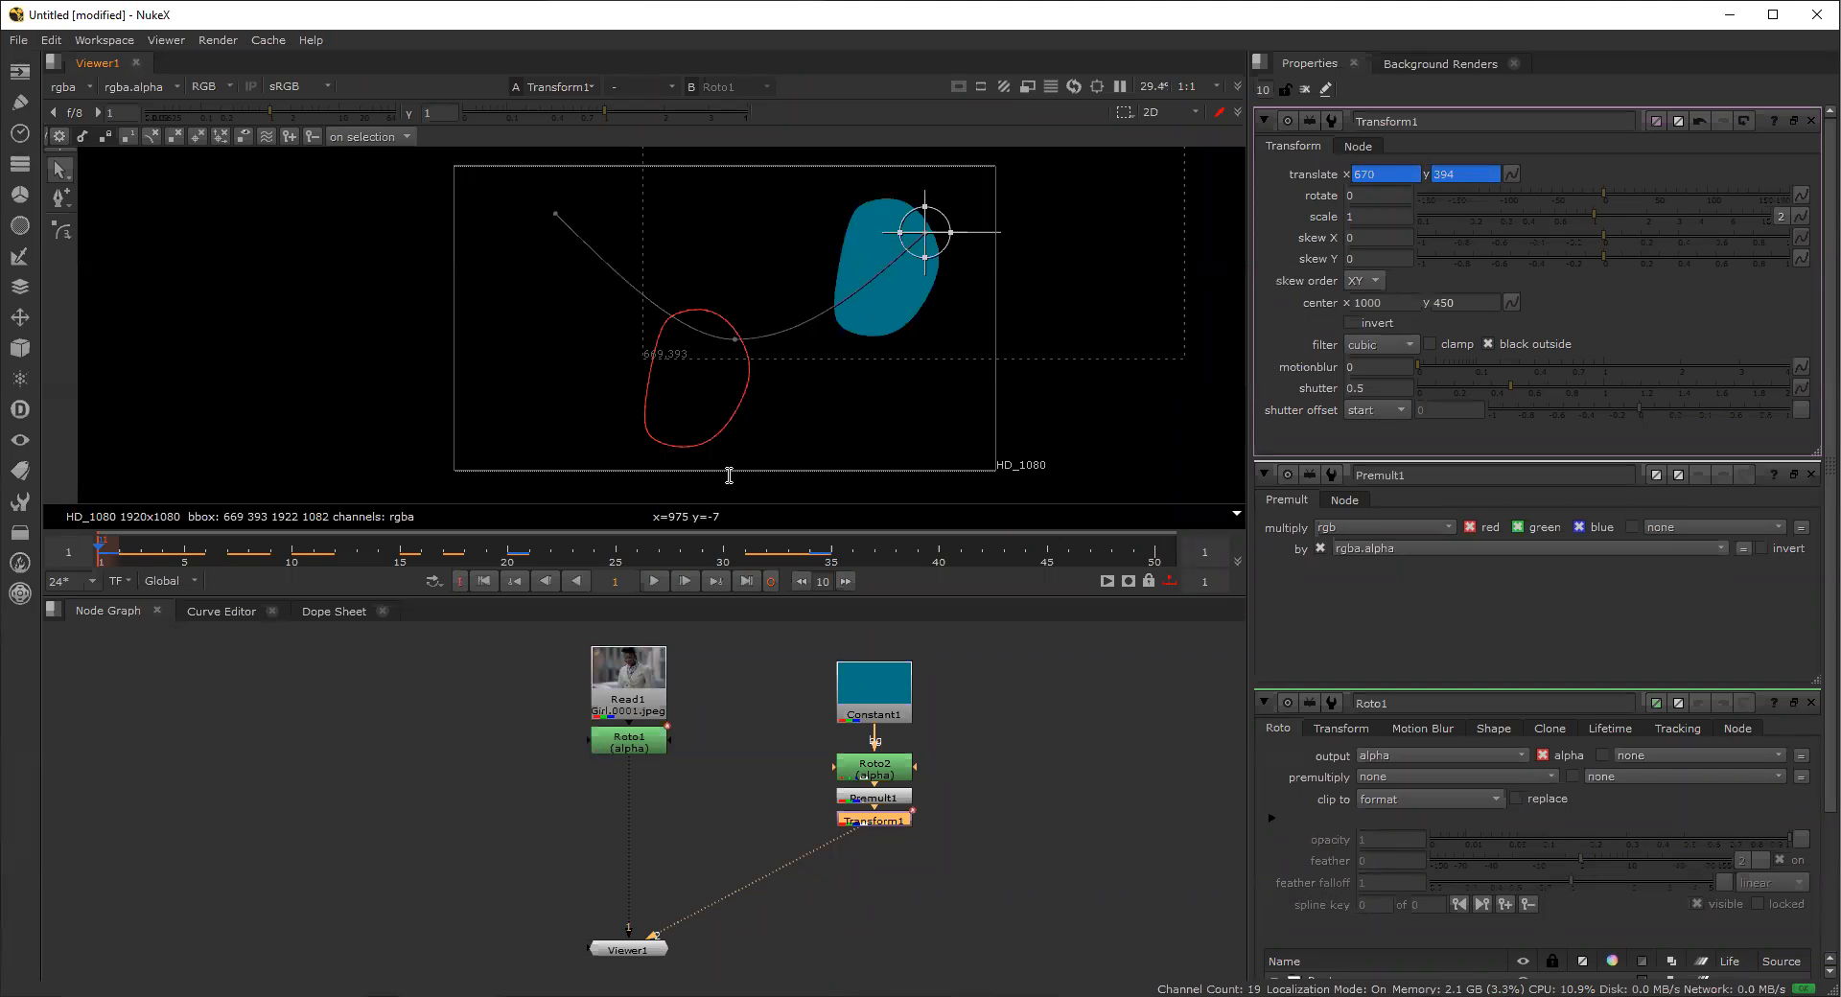
scroll(1168, 260, "up", 1)
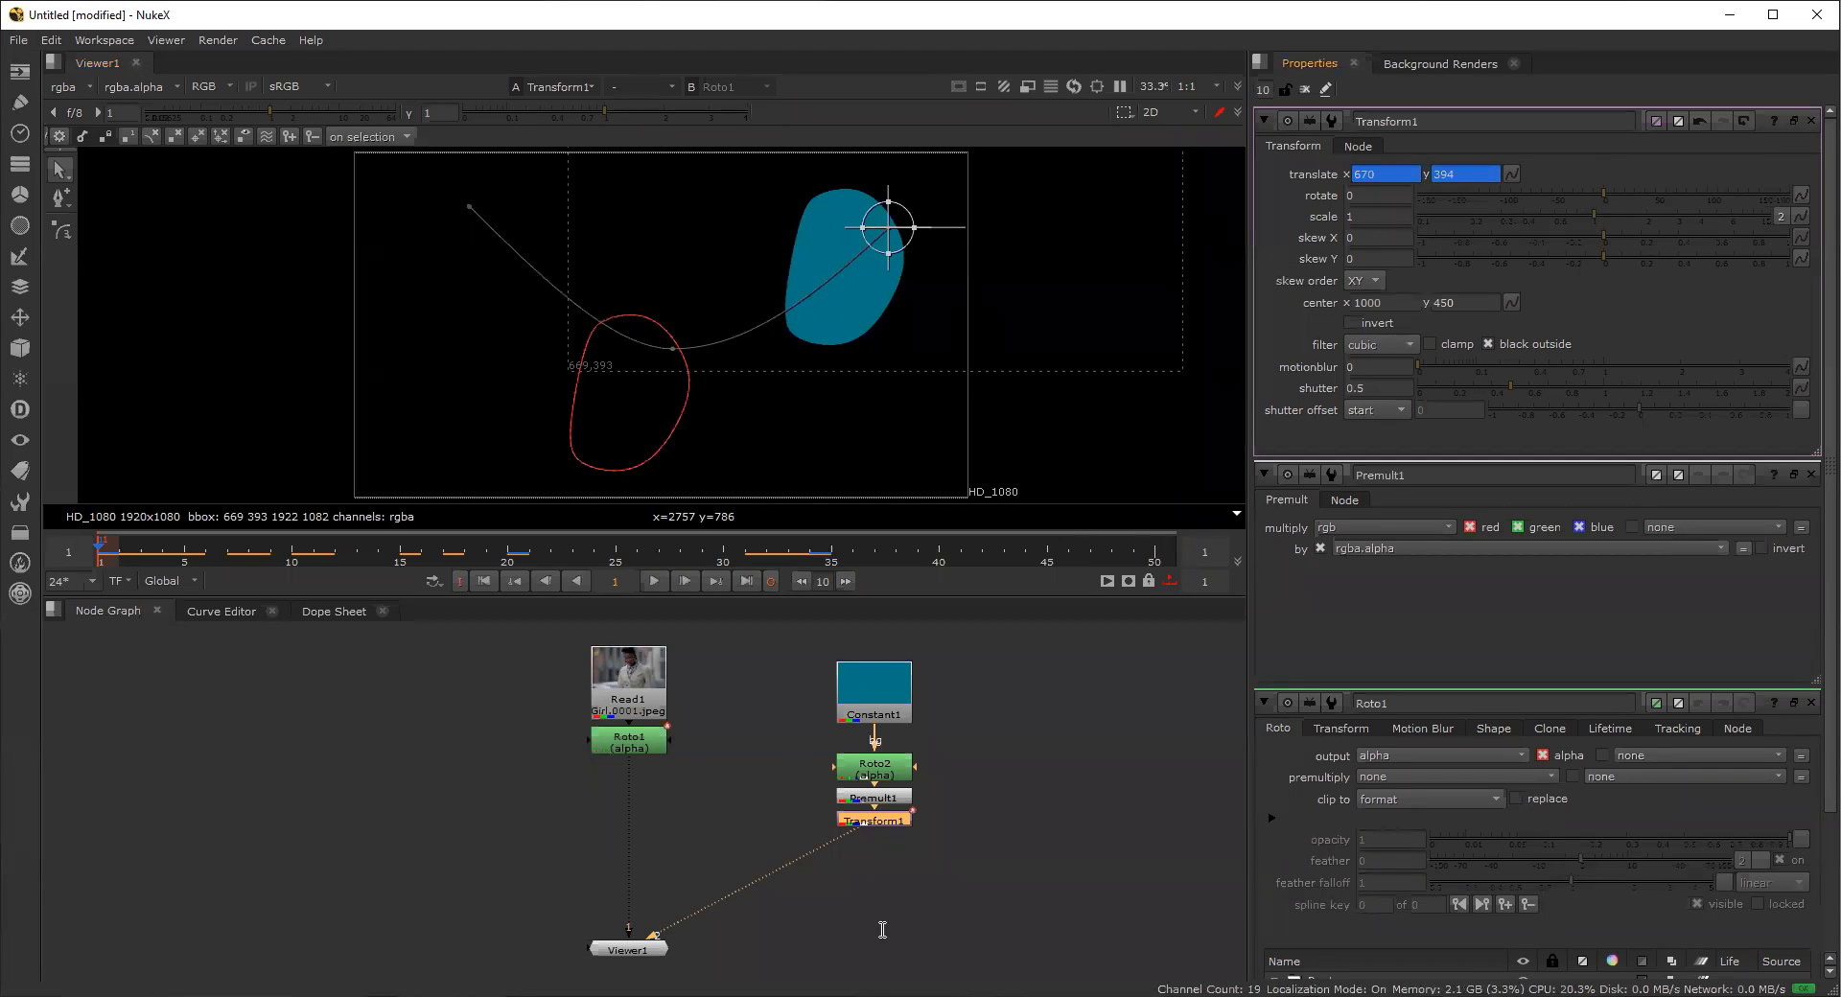
Play the keyframed shape motion in an enlarged viewer, restore the layout, and scrub the timeline to frame 45.
key("space")
left_click(938, 959)
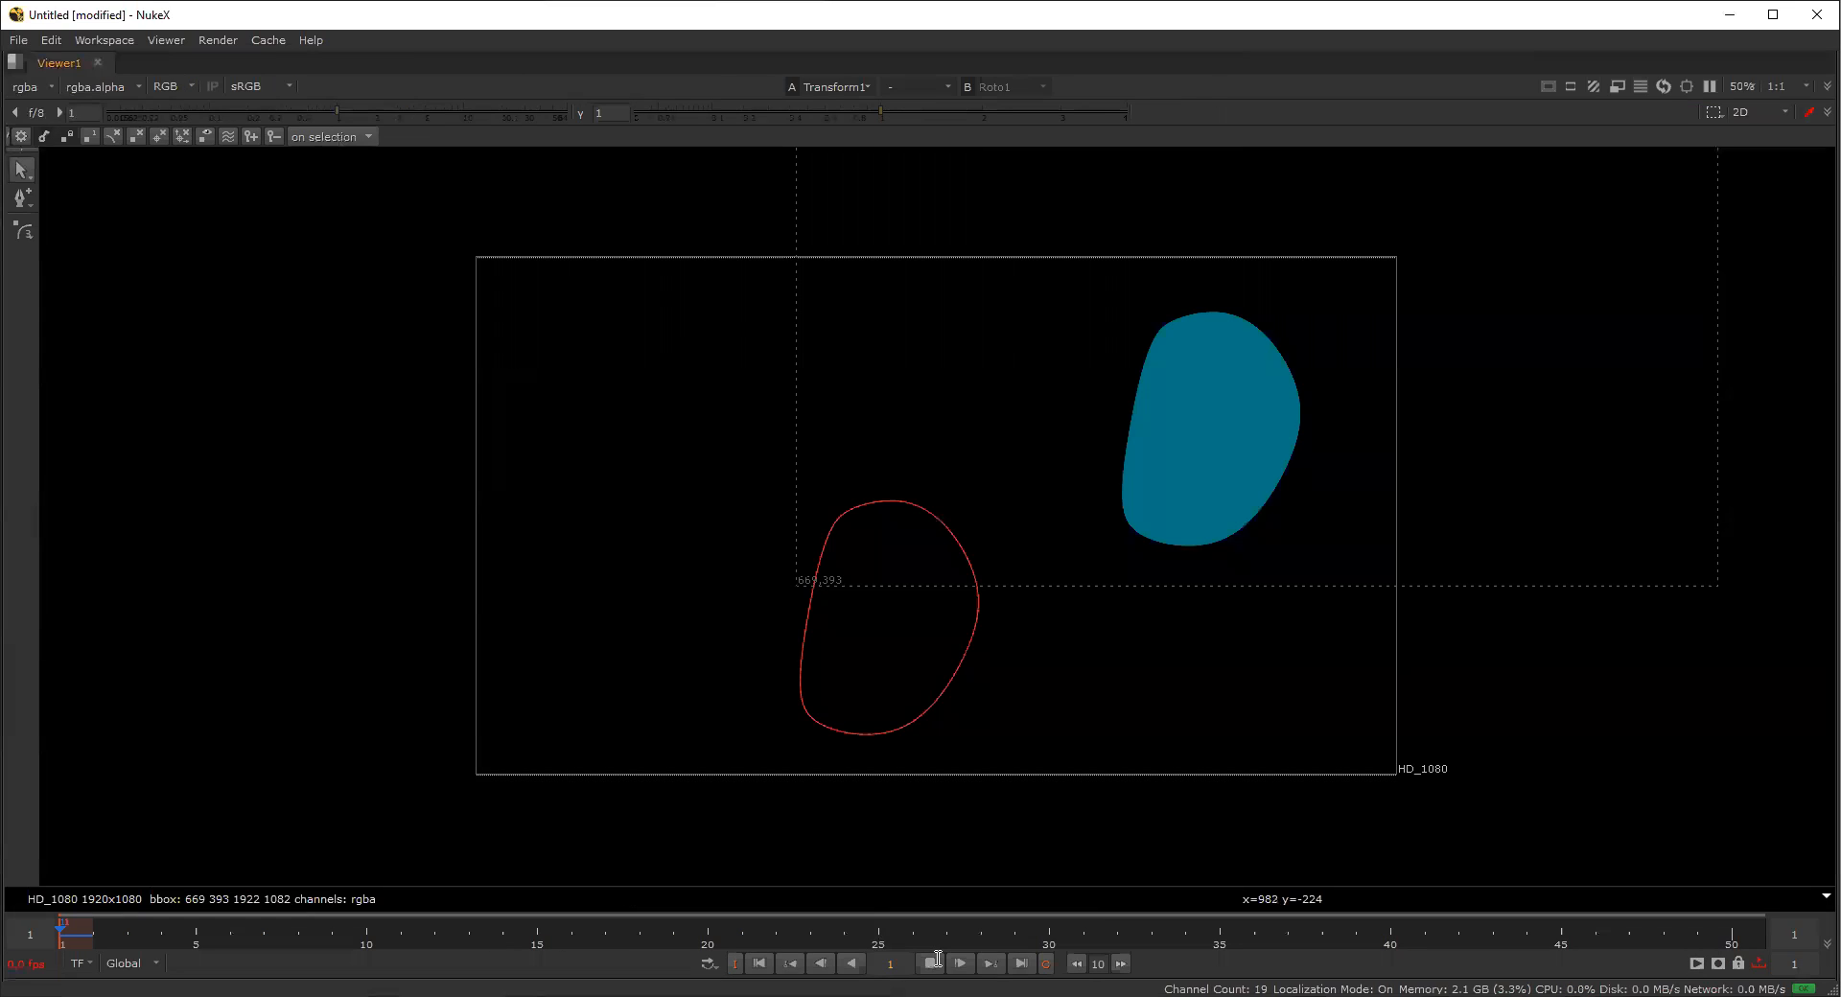
left_click(938, 958)
left_click(930, 964)
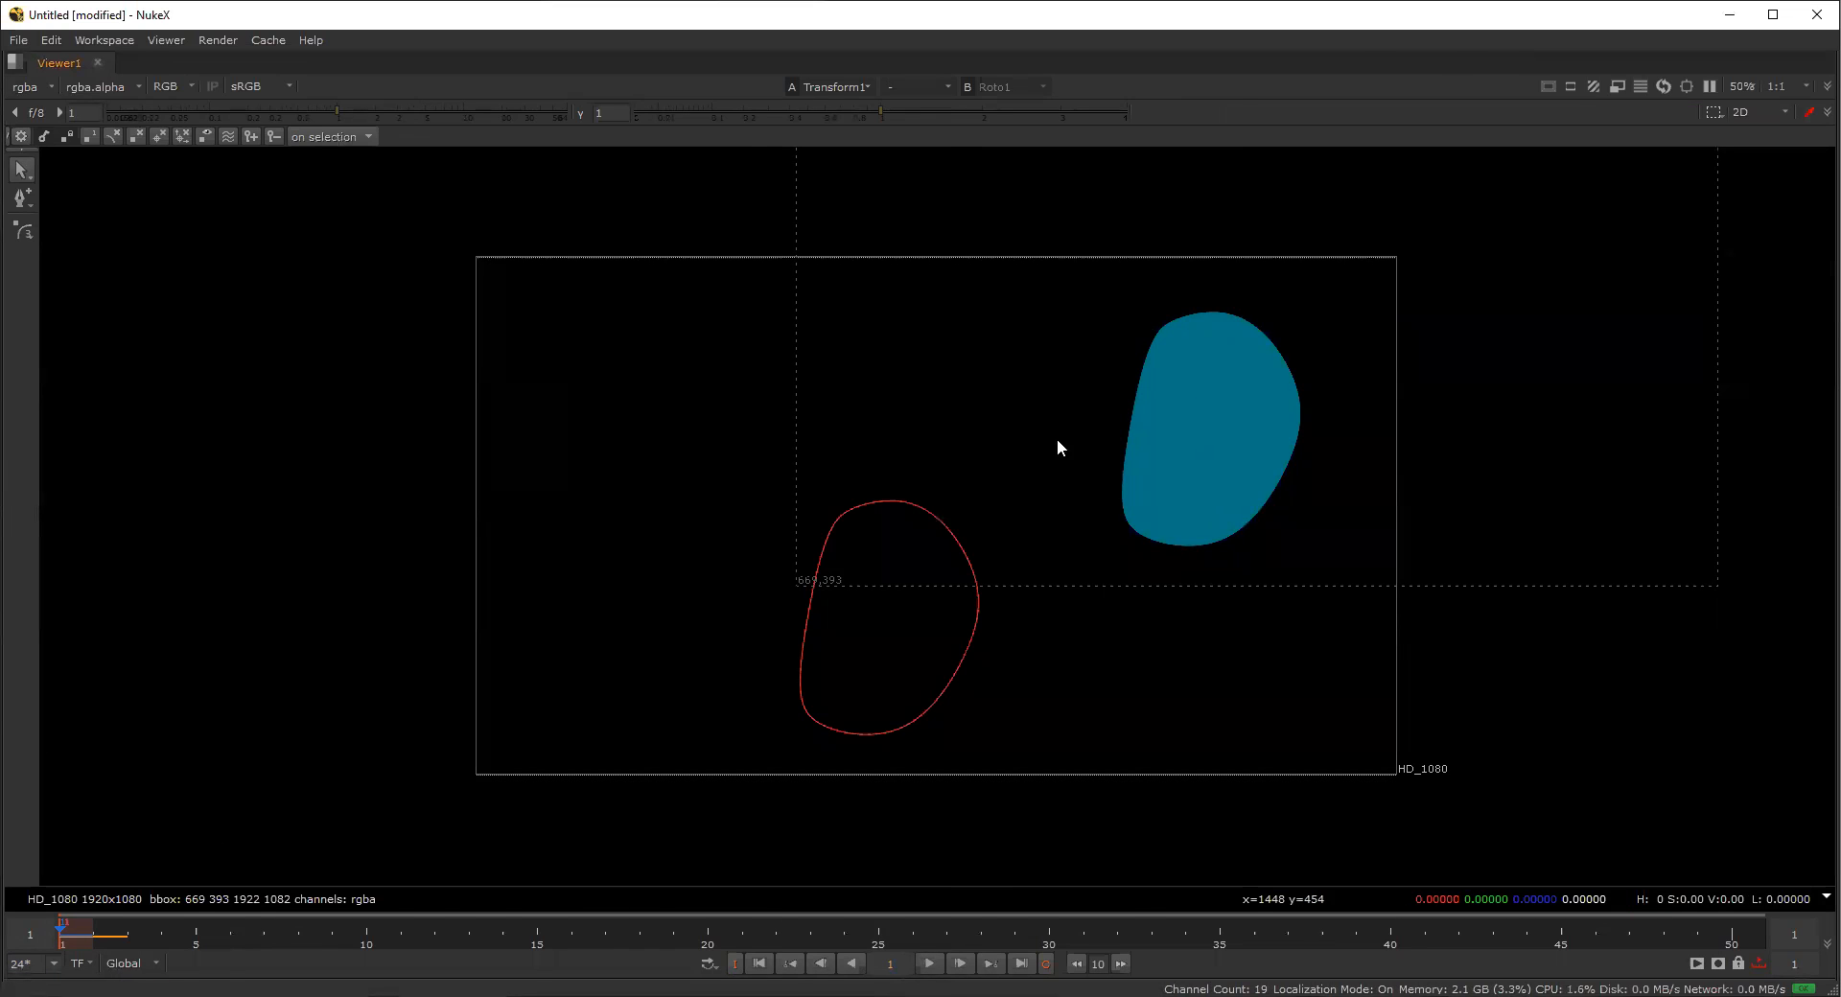
key("space")
left_click_drag(105, 549, 809, 543)
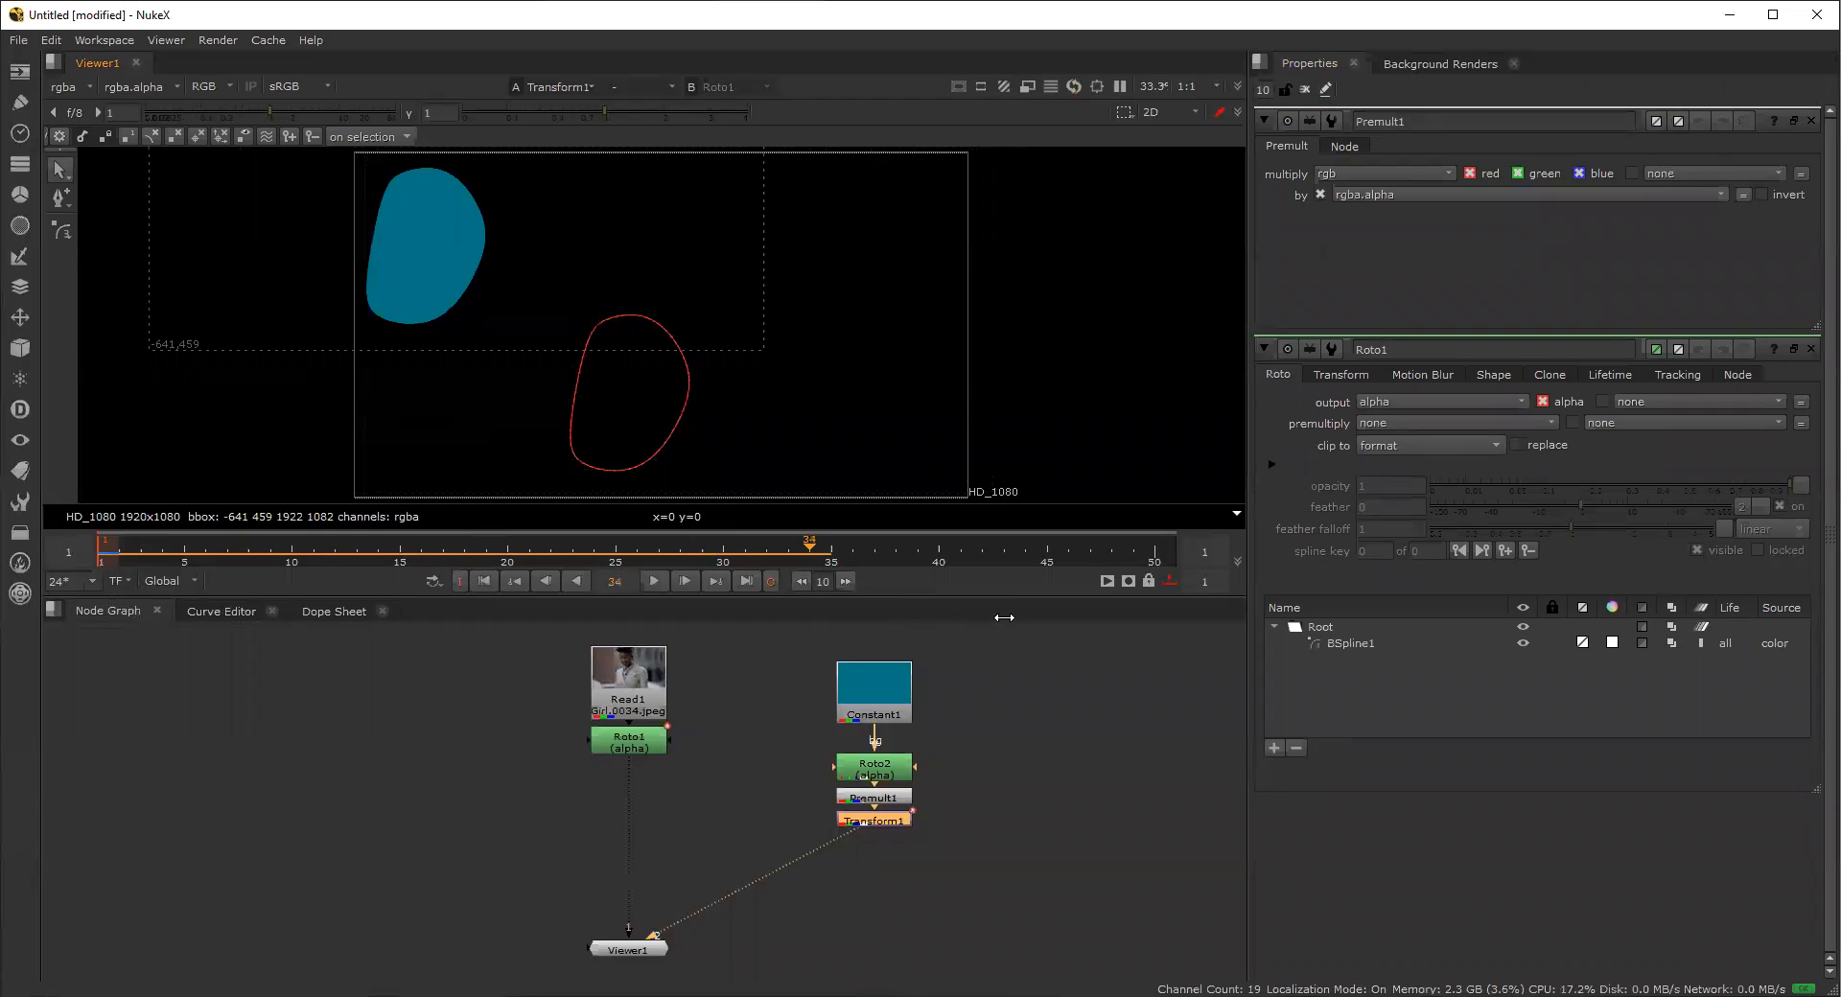
left_click(1047, 543)
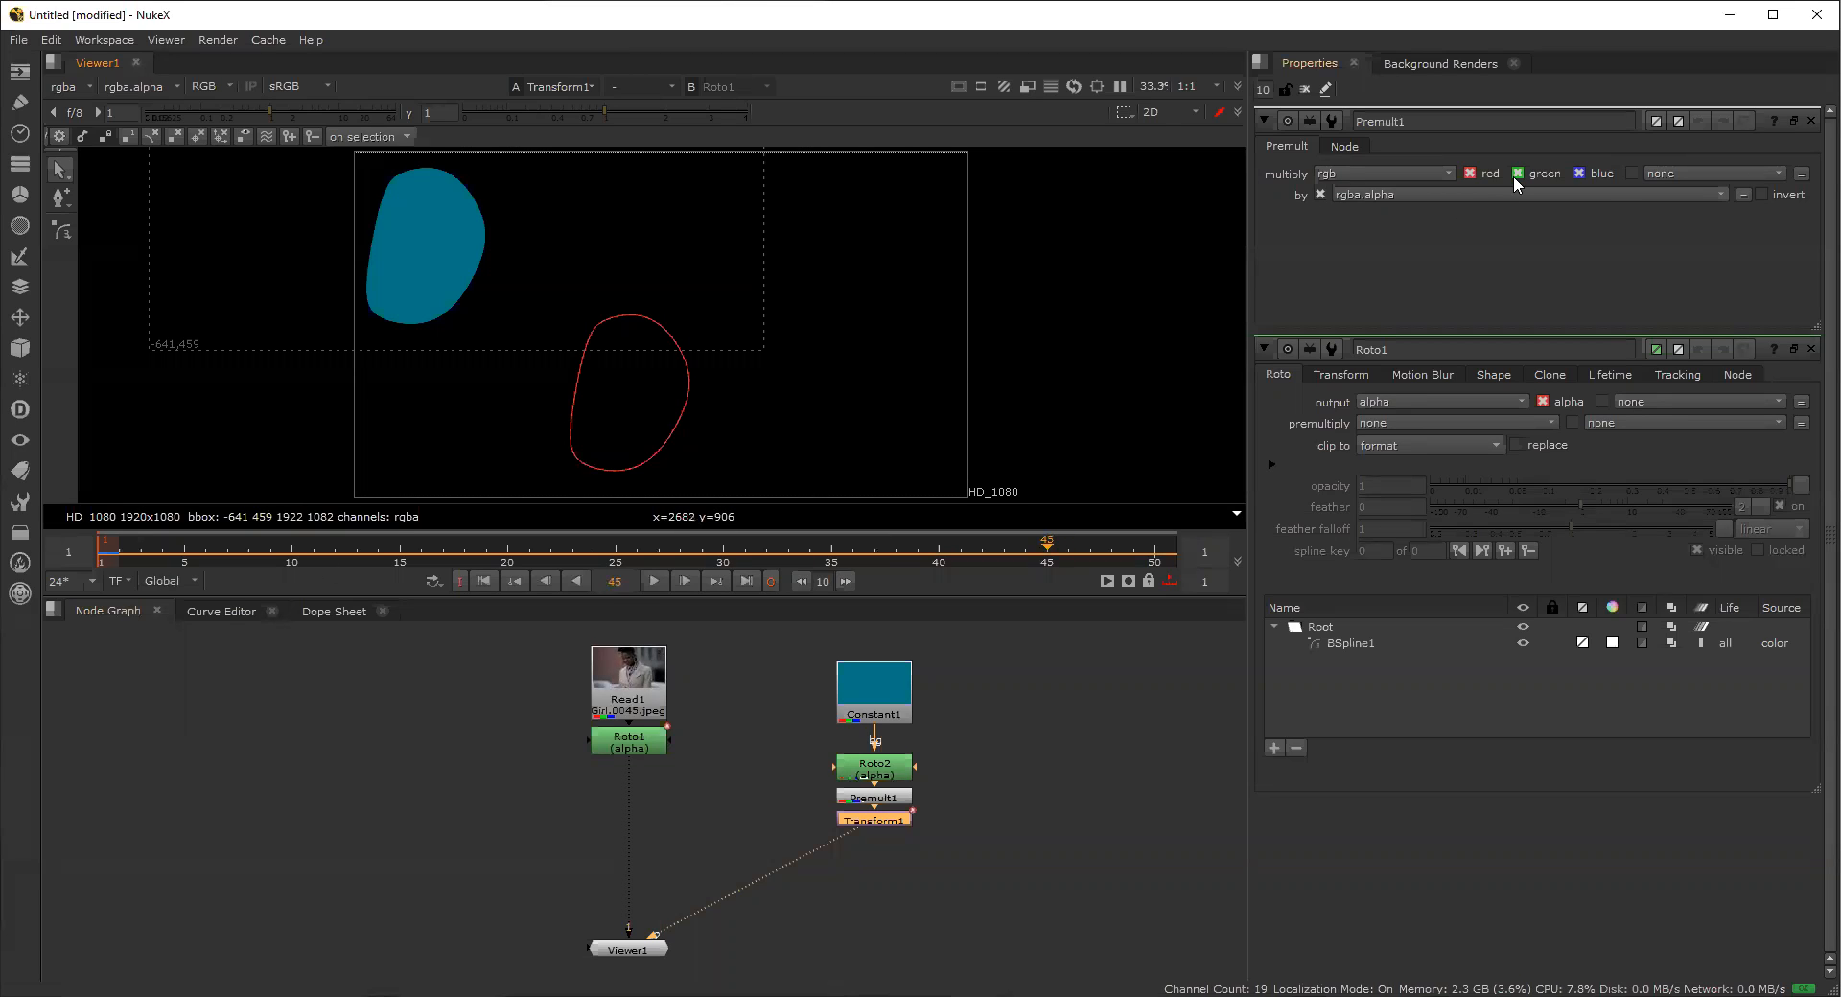
Delete the Constant1, Roto2, Premult1 and Transform1 nodes, view Read1, and return to frame 1.
left_click_drag(987, 840, 773, 626)
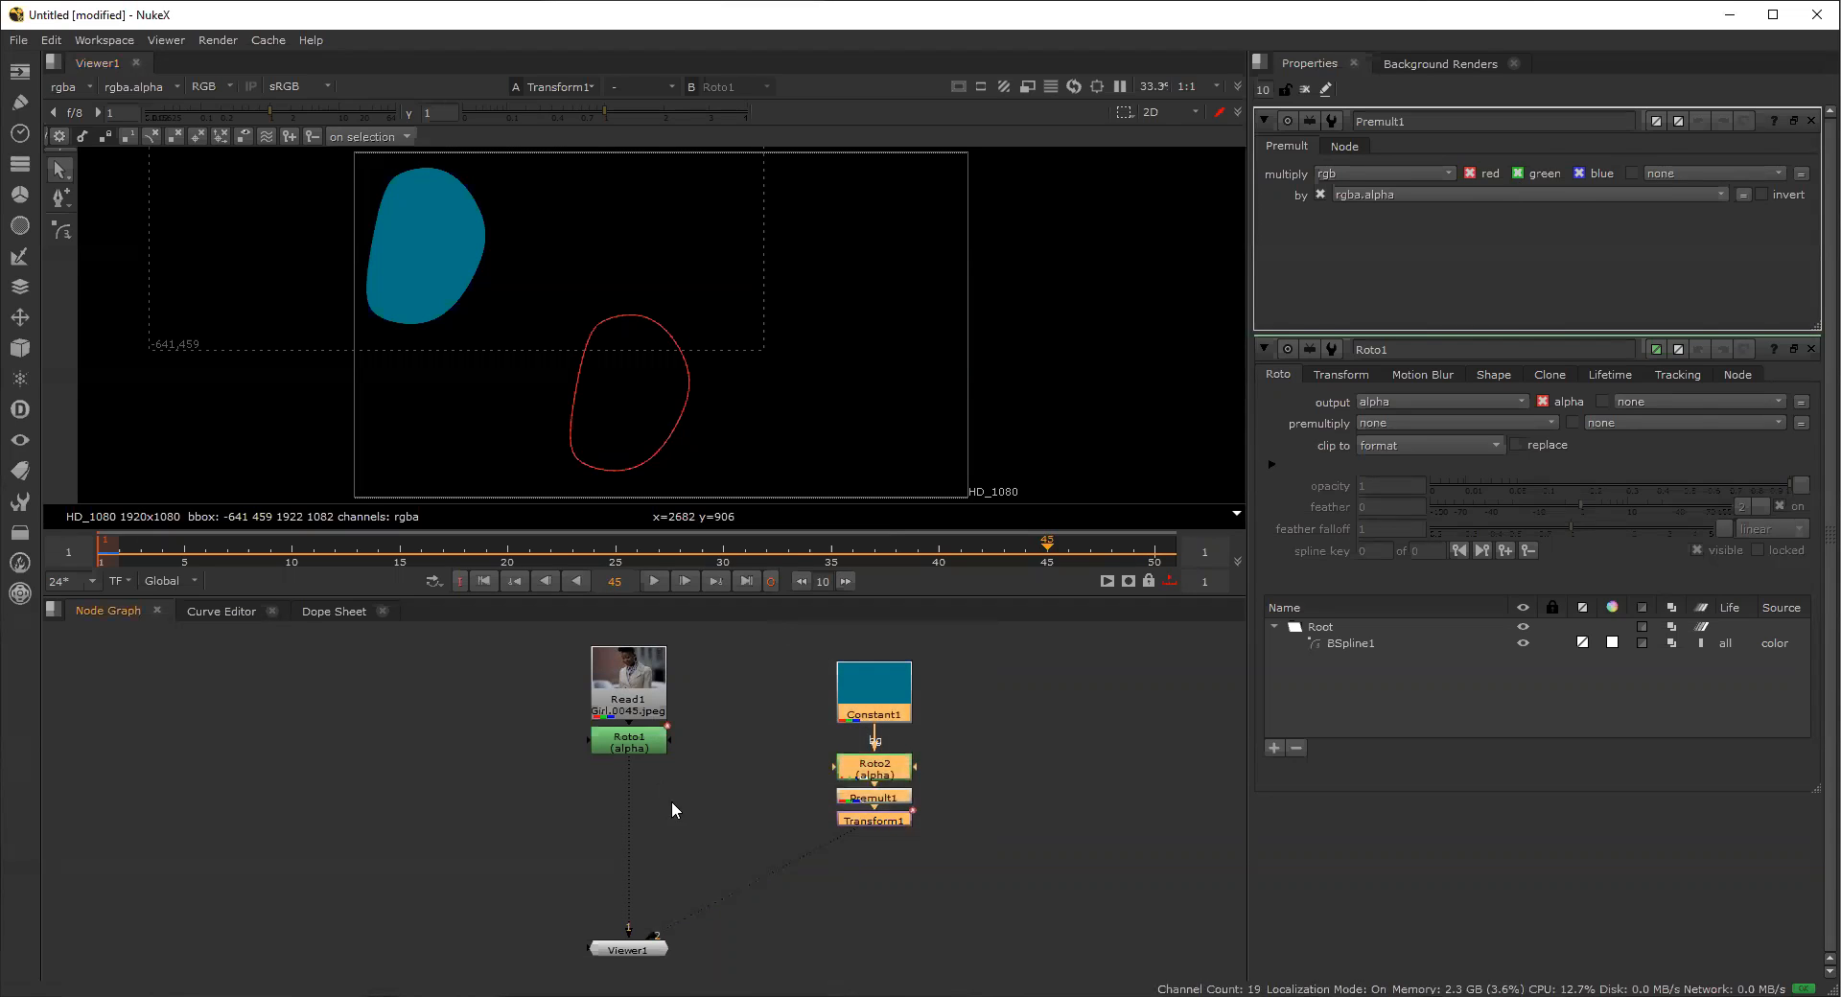
key("Delete")
key("1")
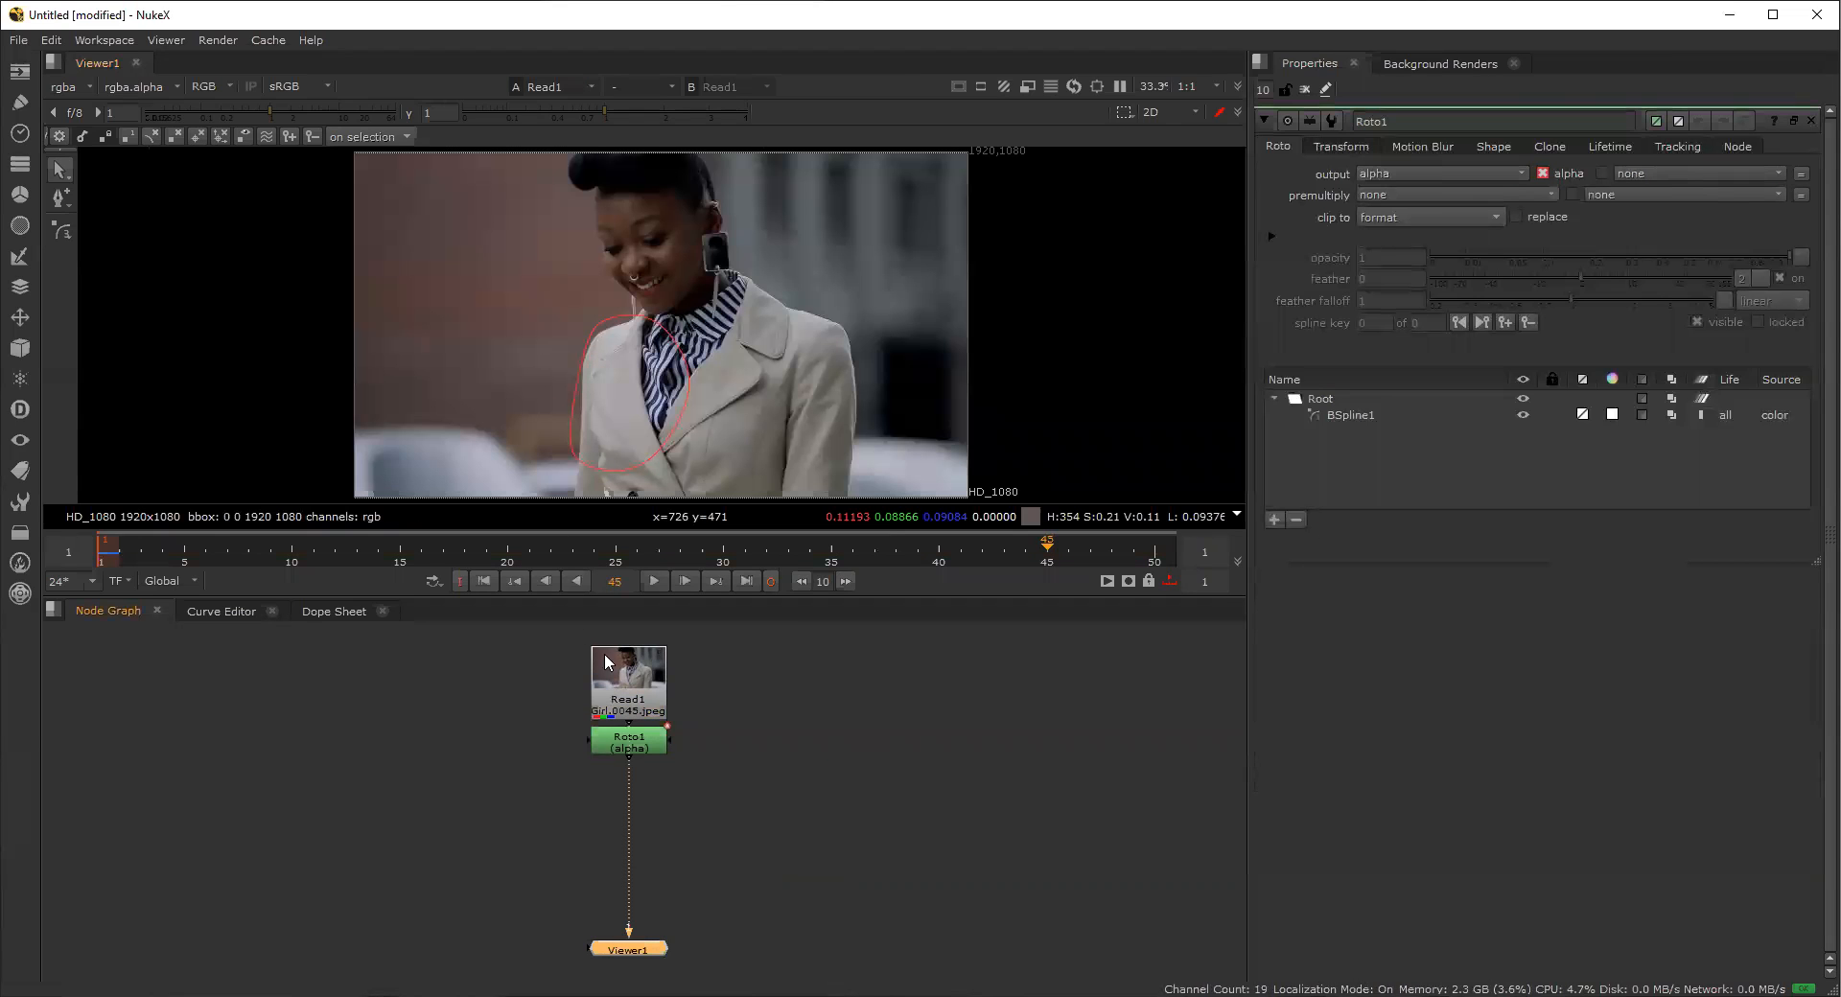
left_click(97, 553)
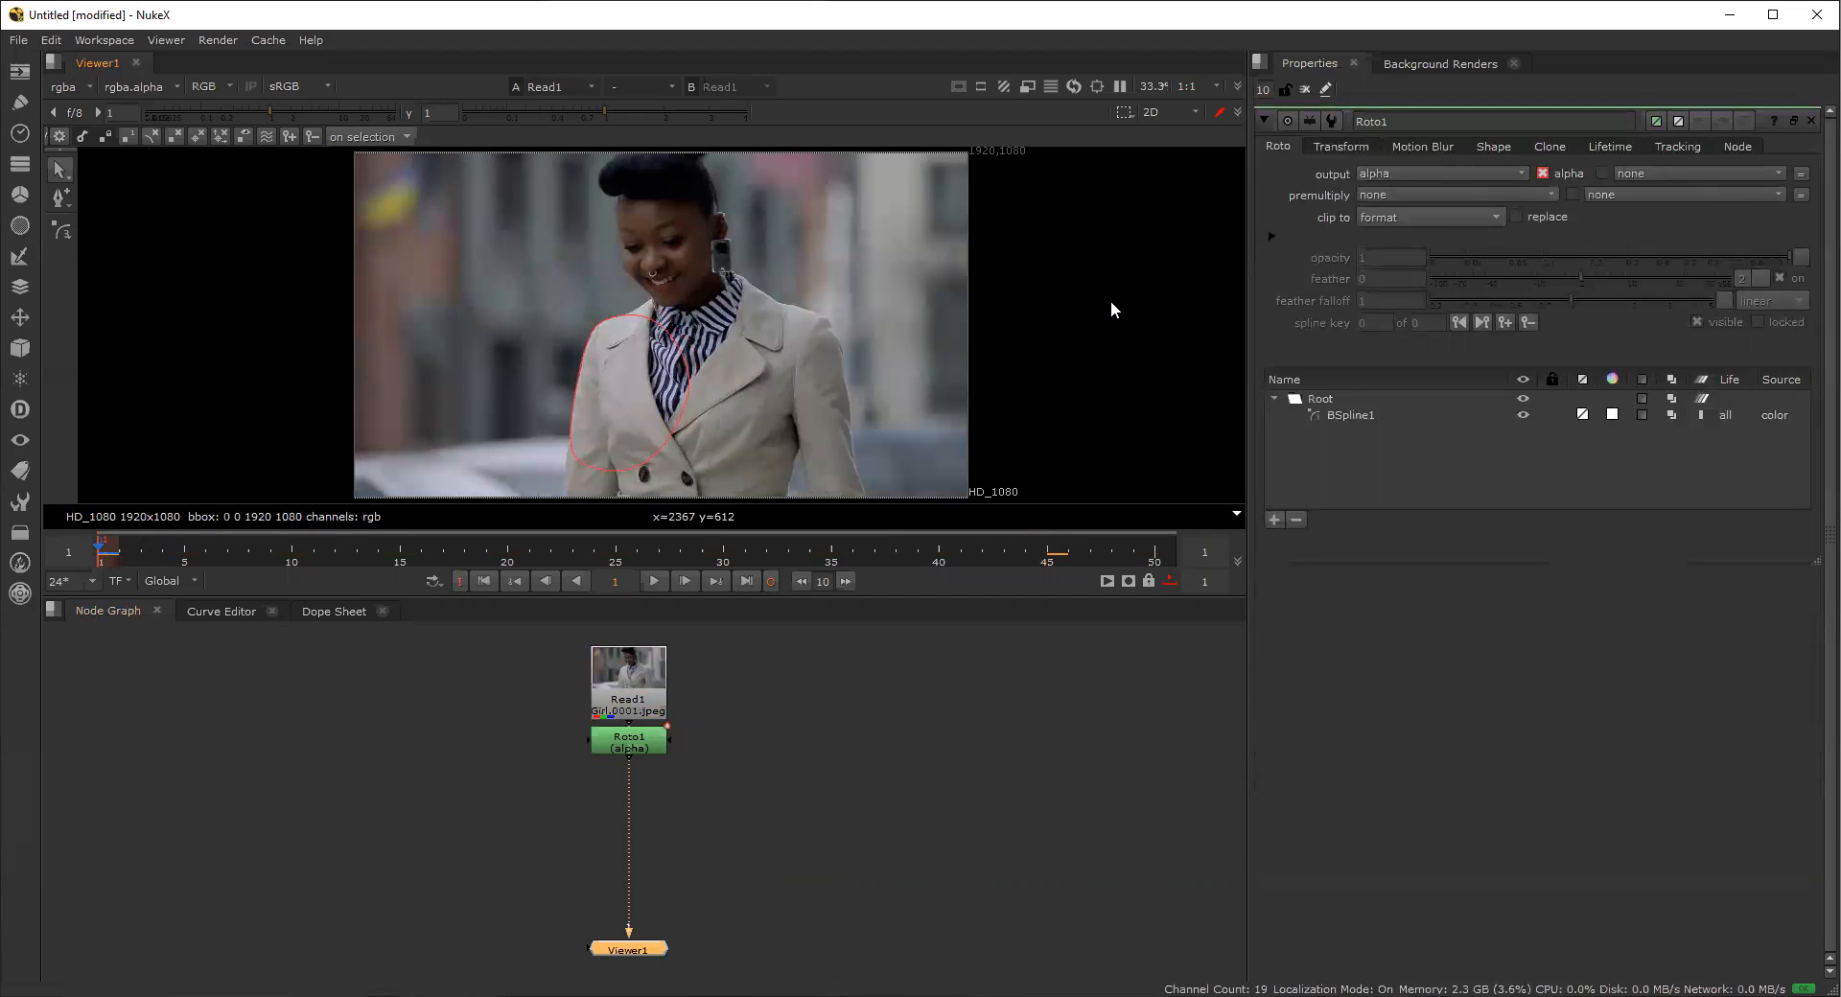
Insert Roto1 into the connection between Read1 and Viewer1, and check its matte in the alpha channel.
key("a")
key("a")
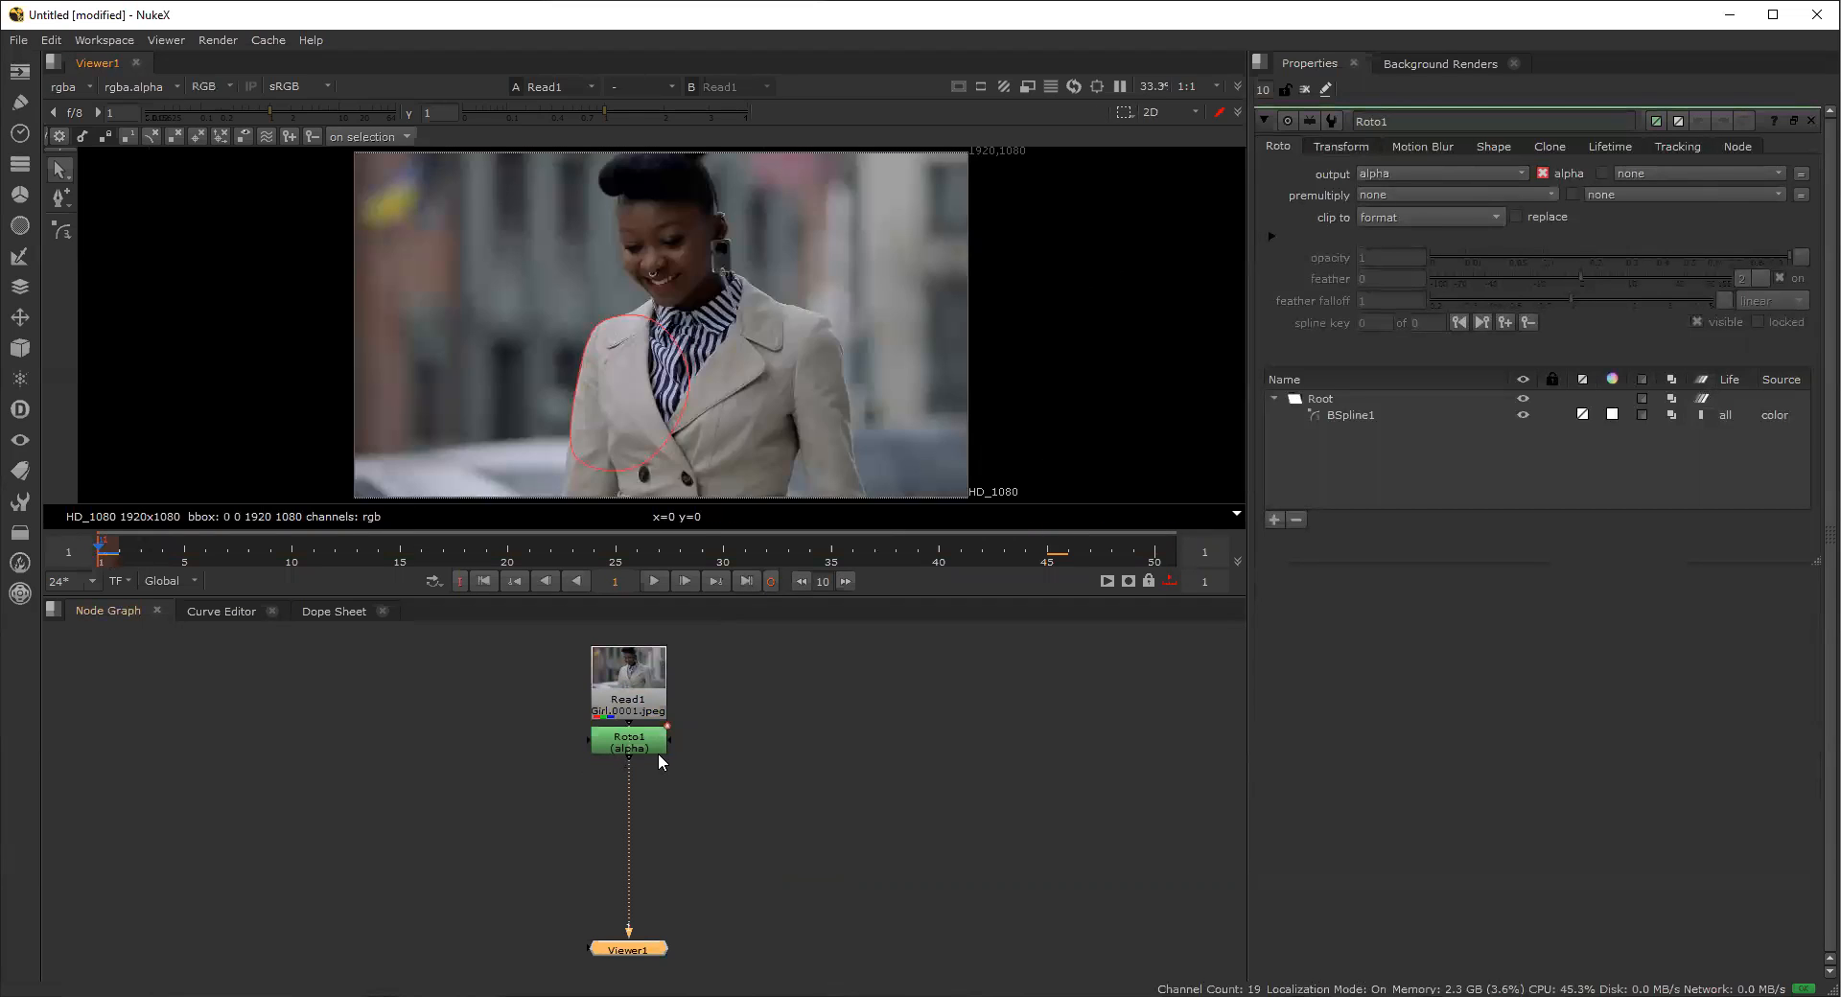
left_click_drag(704, 772, 700, 774)
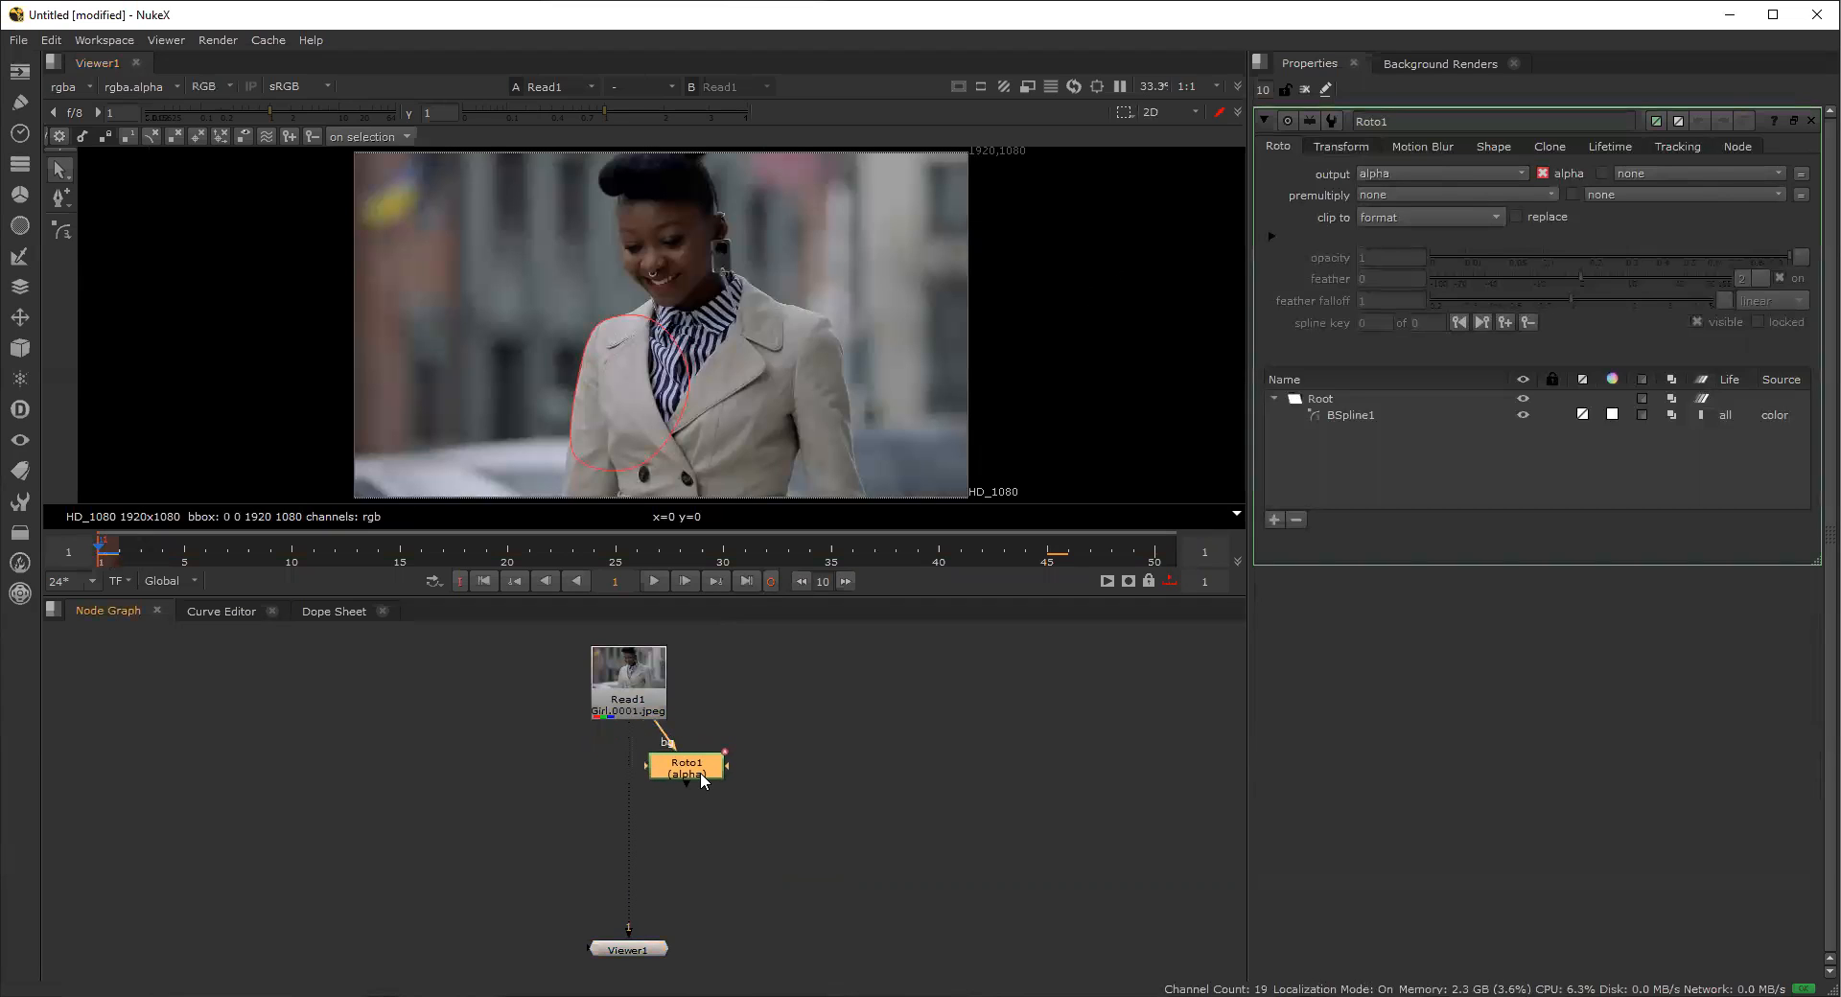
key("ctrl+shift+x")
left_click_drag(758, 773, 640, 767)
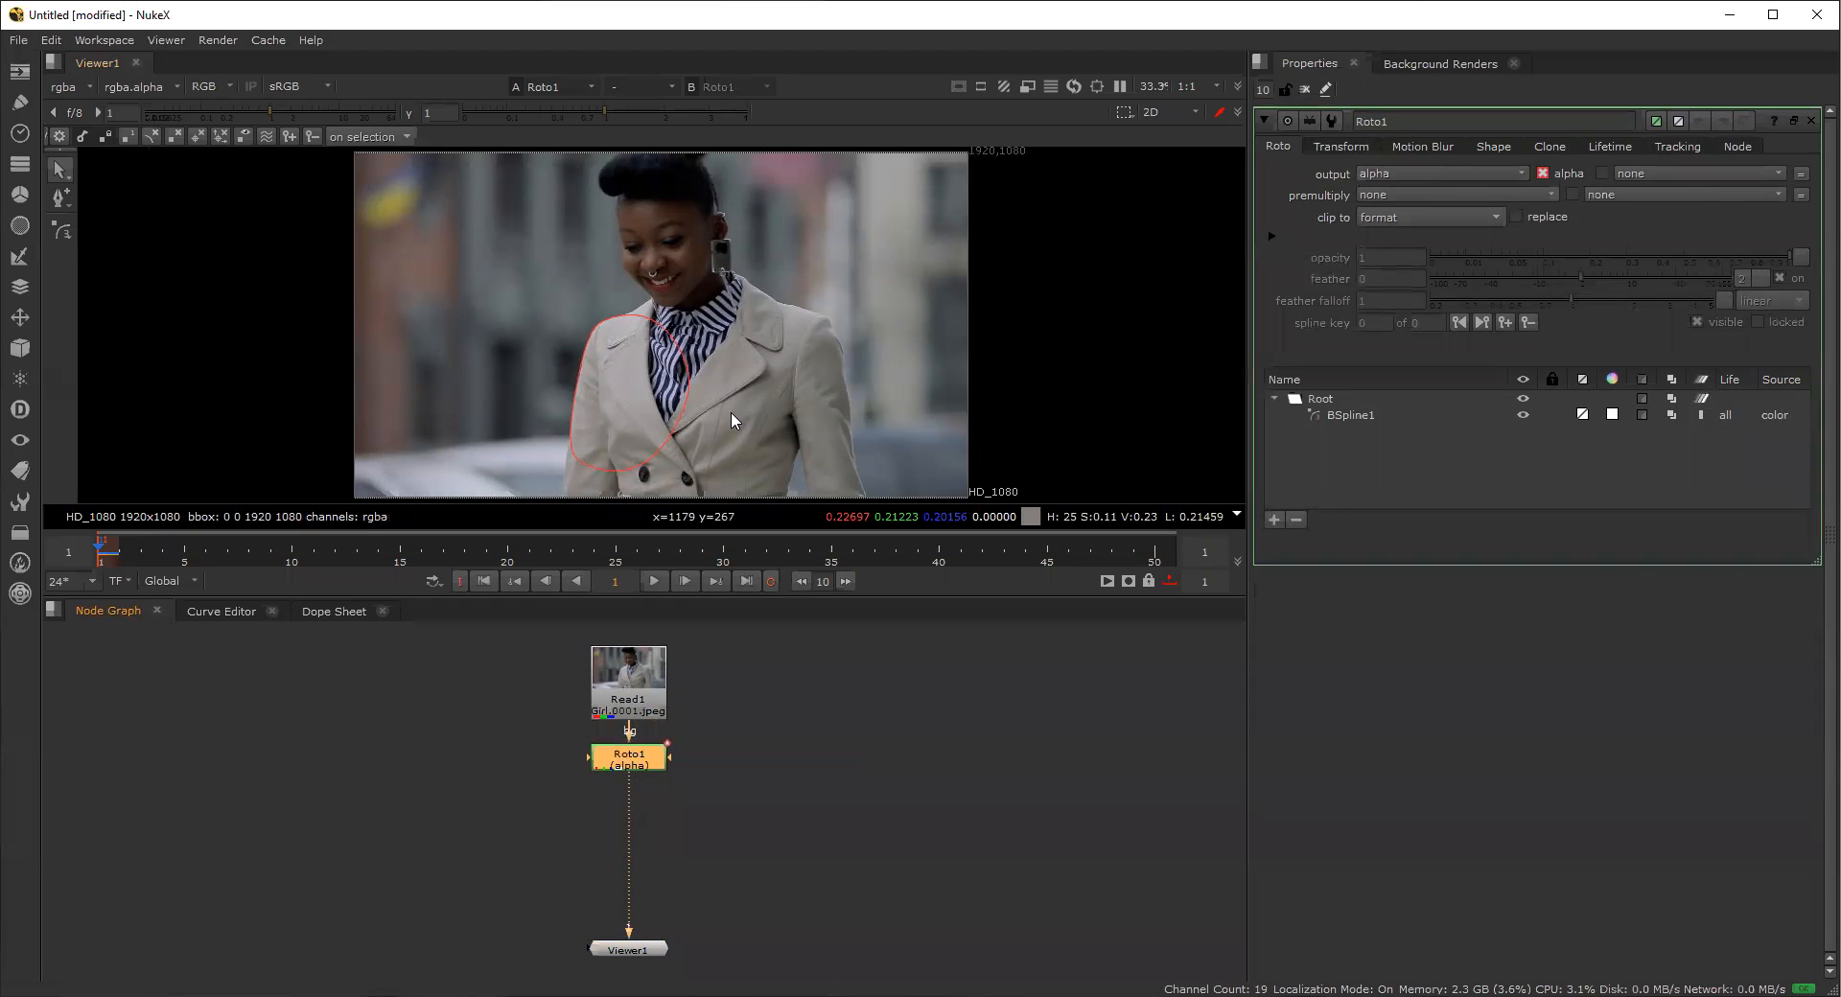
key("a")
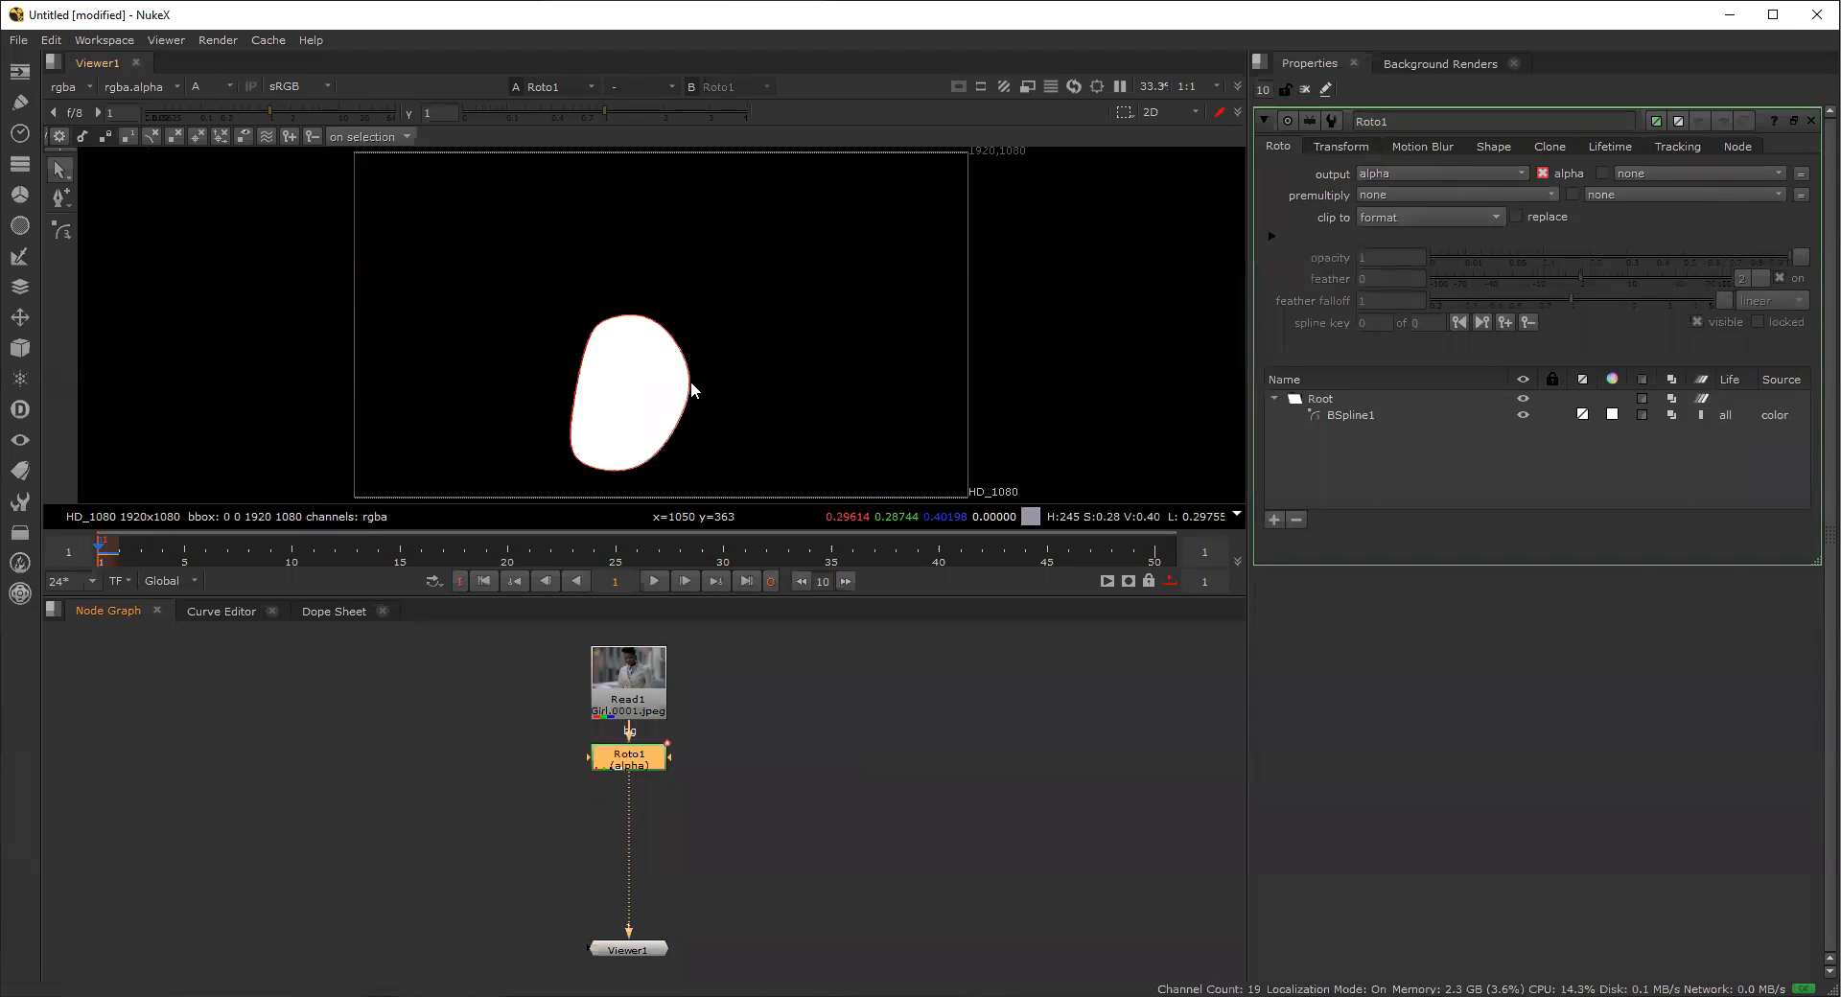
key("a")
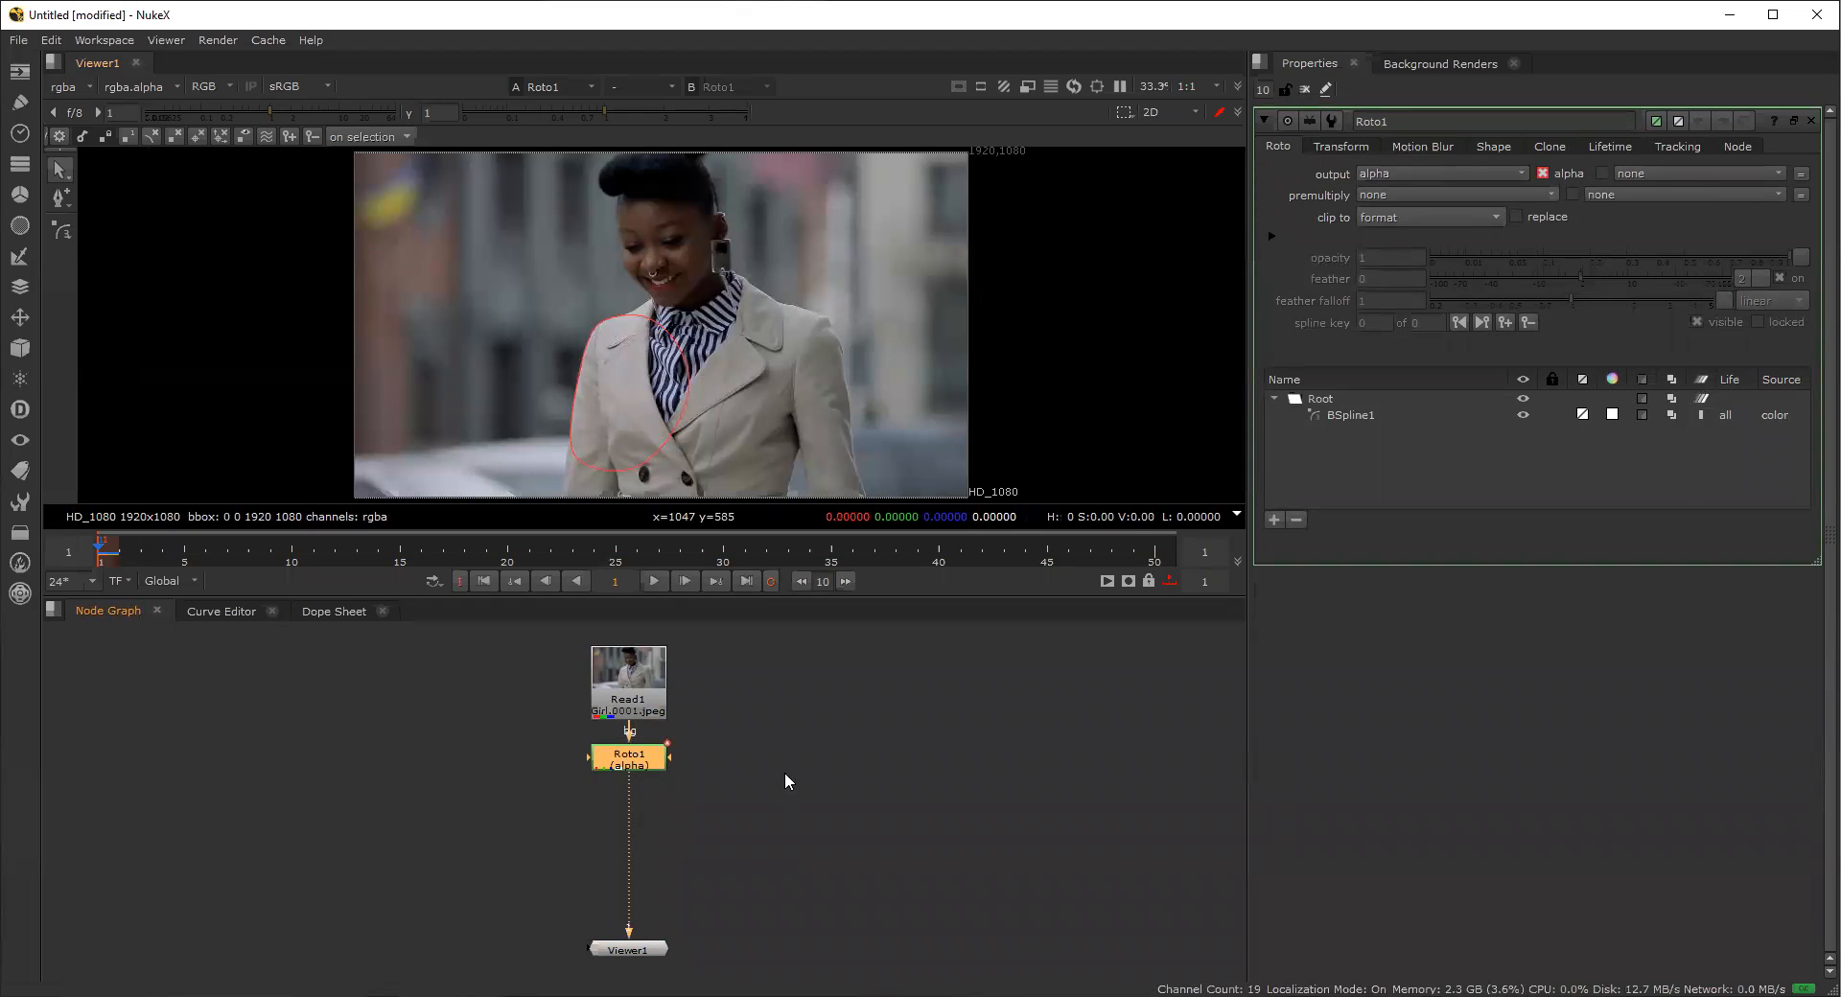
Keyframe BSpline1 on frame 5 by shifting its points slightly left to follow the woman's jacket.
left_click(1563, 415)
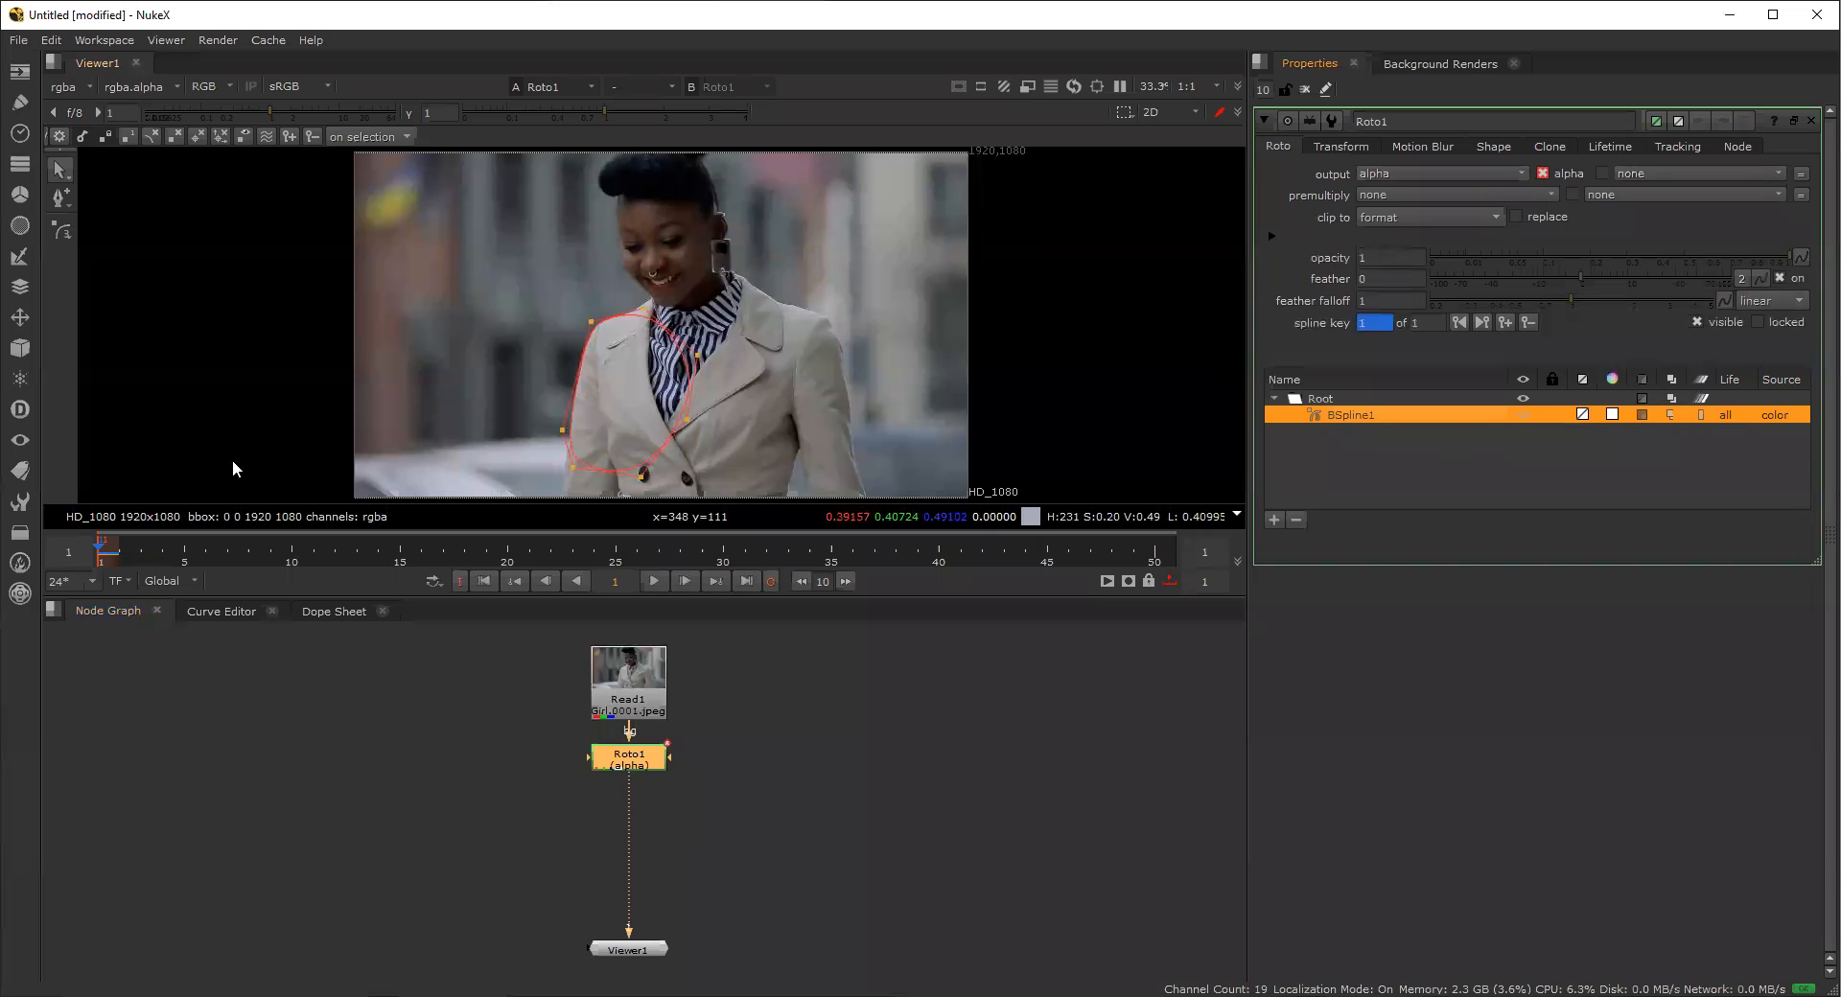
left_click(185, 552)
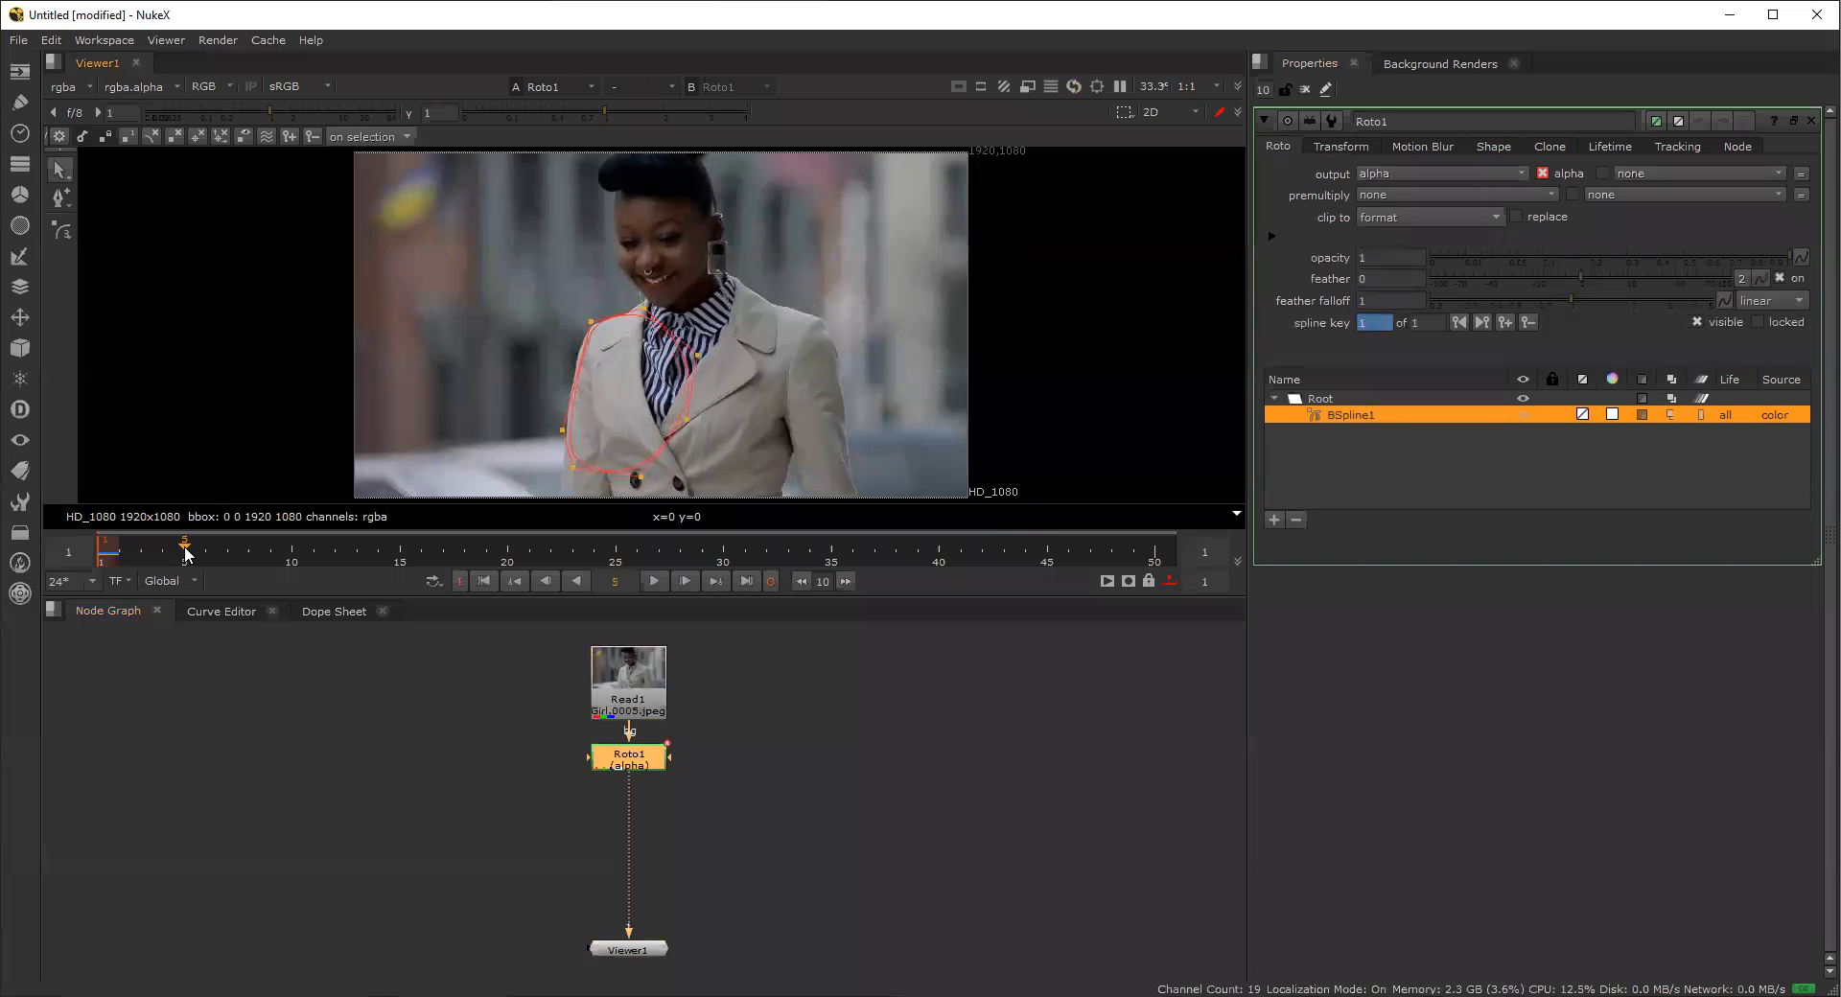
left_click(1334, 430)
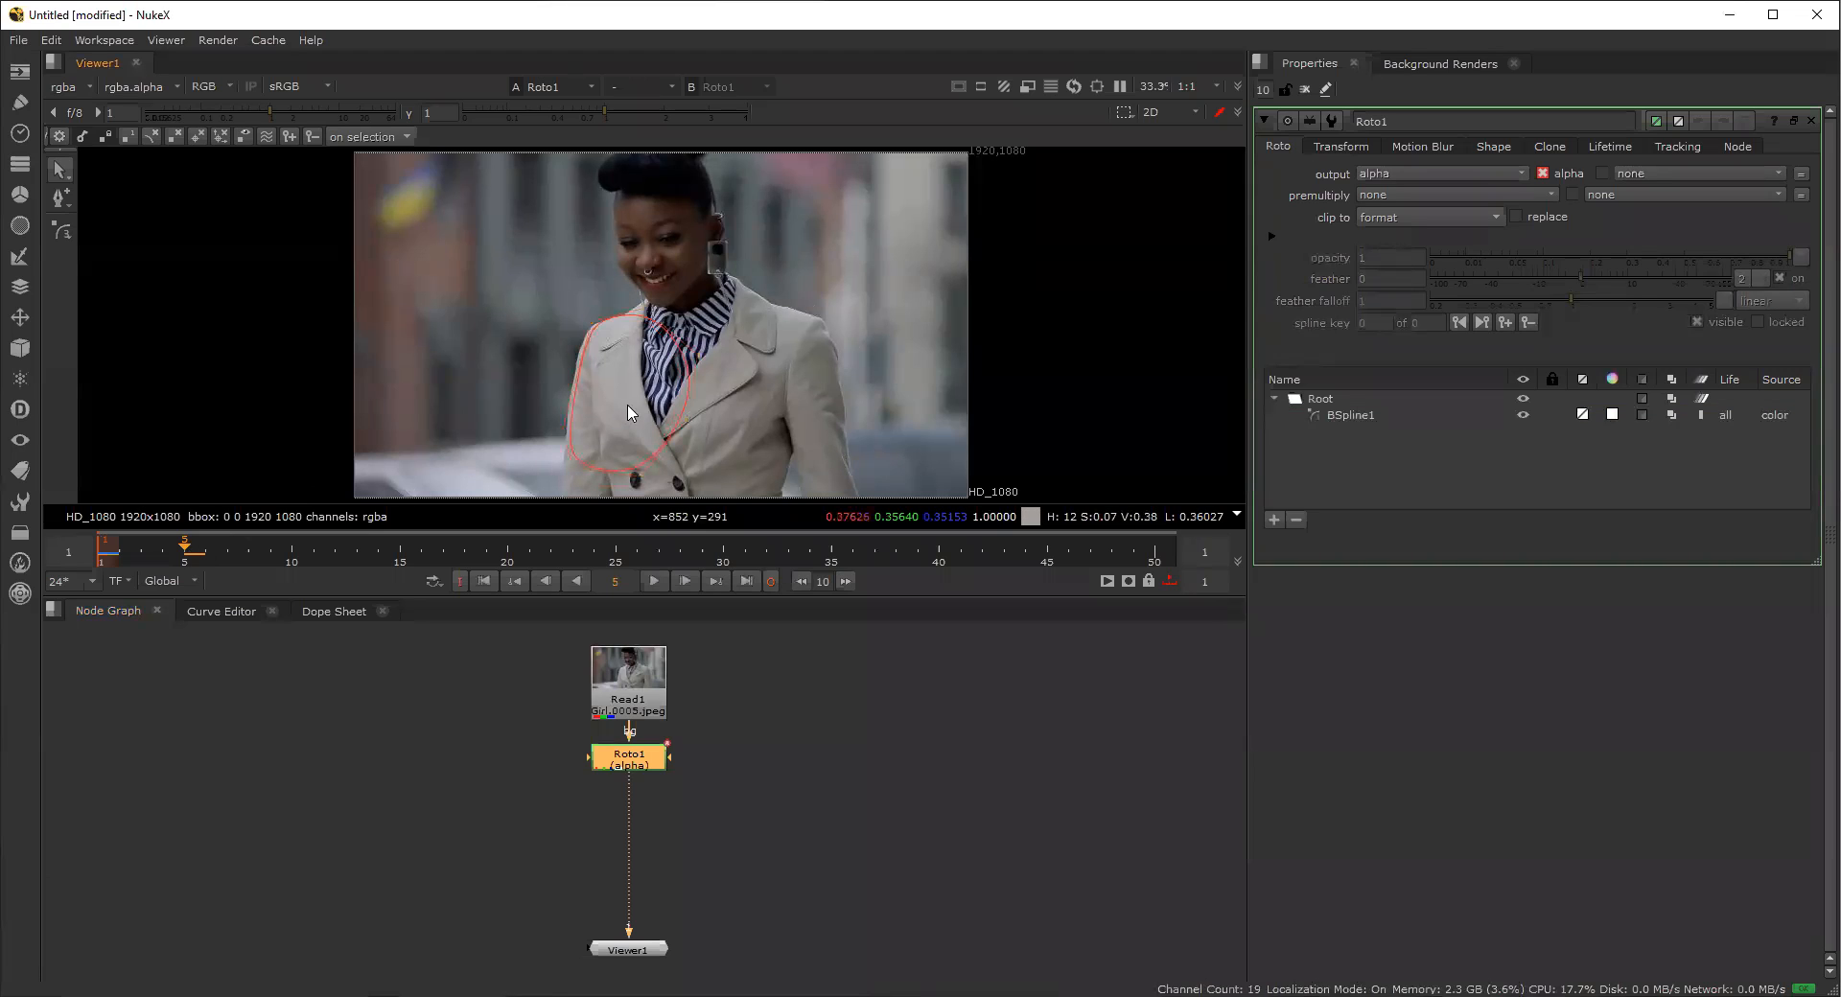
left_click(1346, 418)
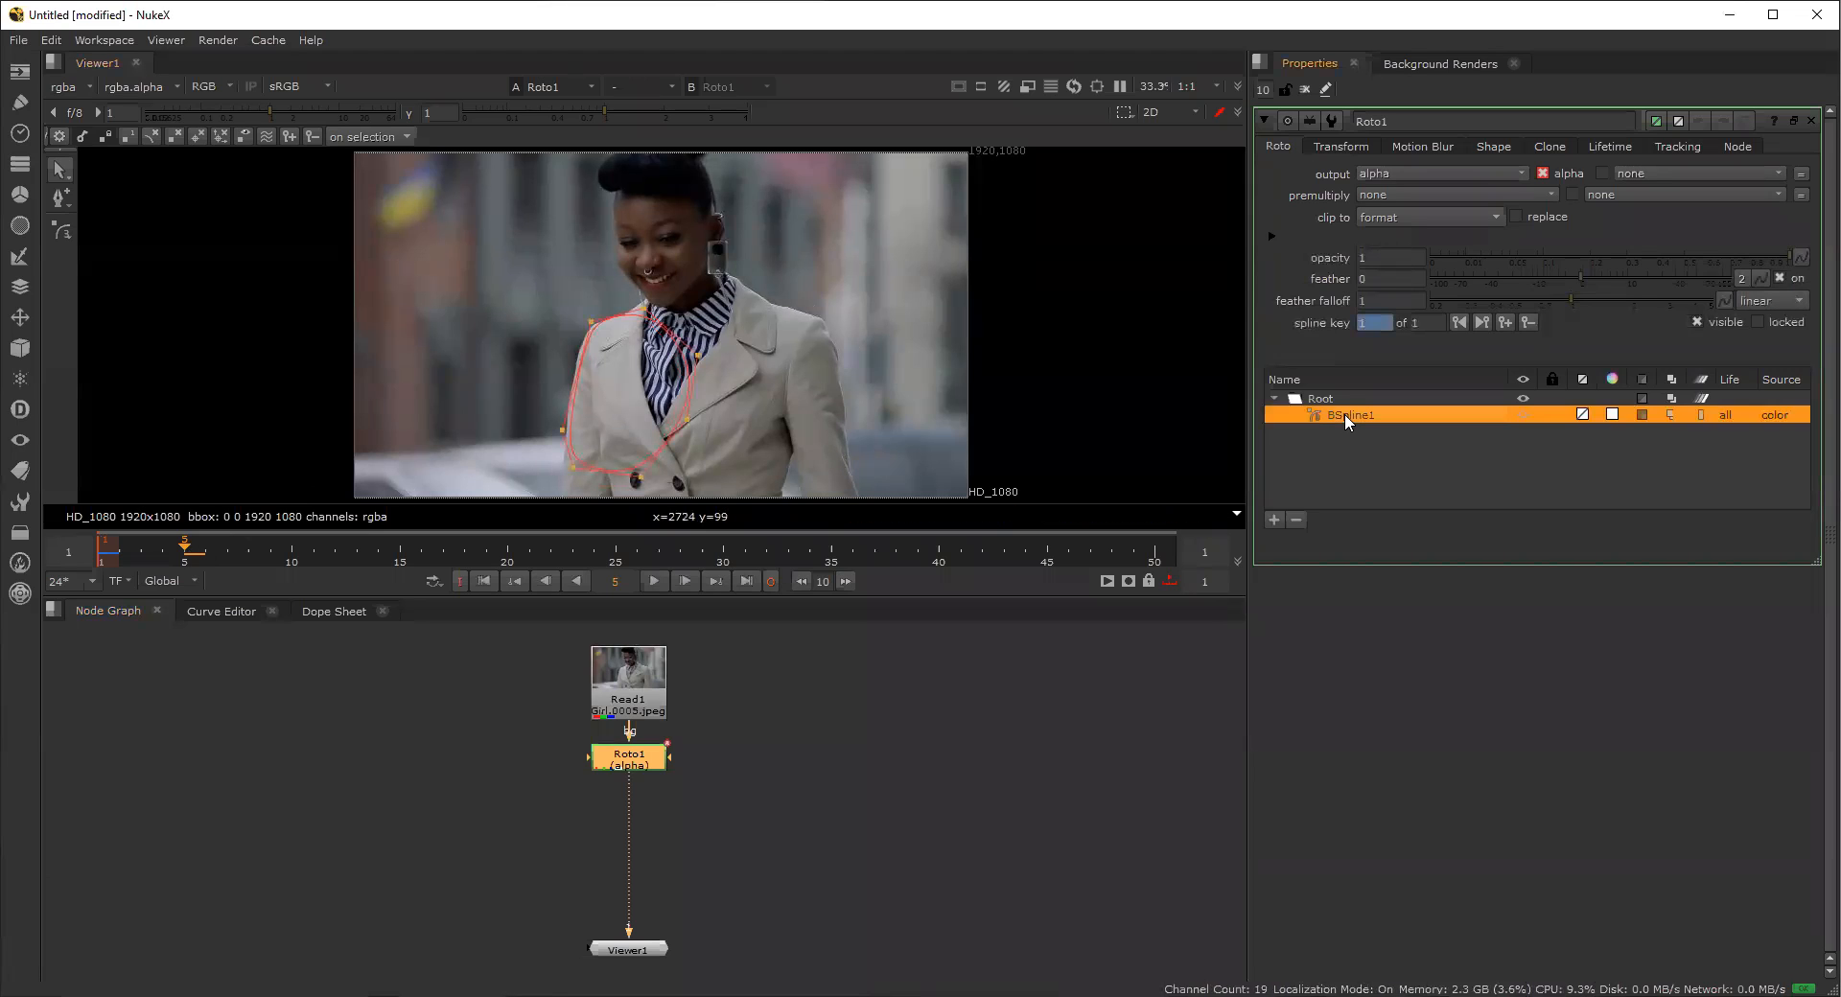
left_click(651, 405)
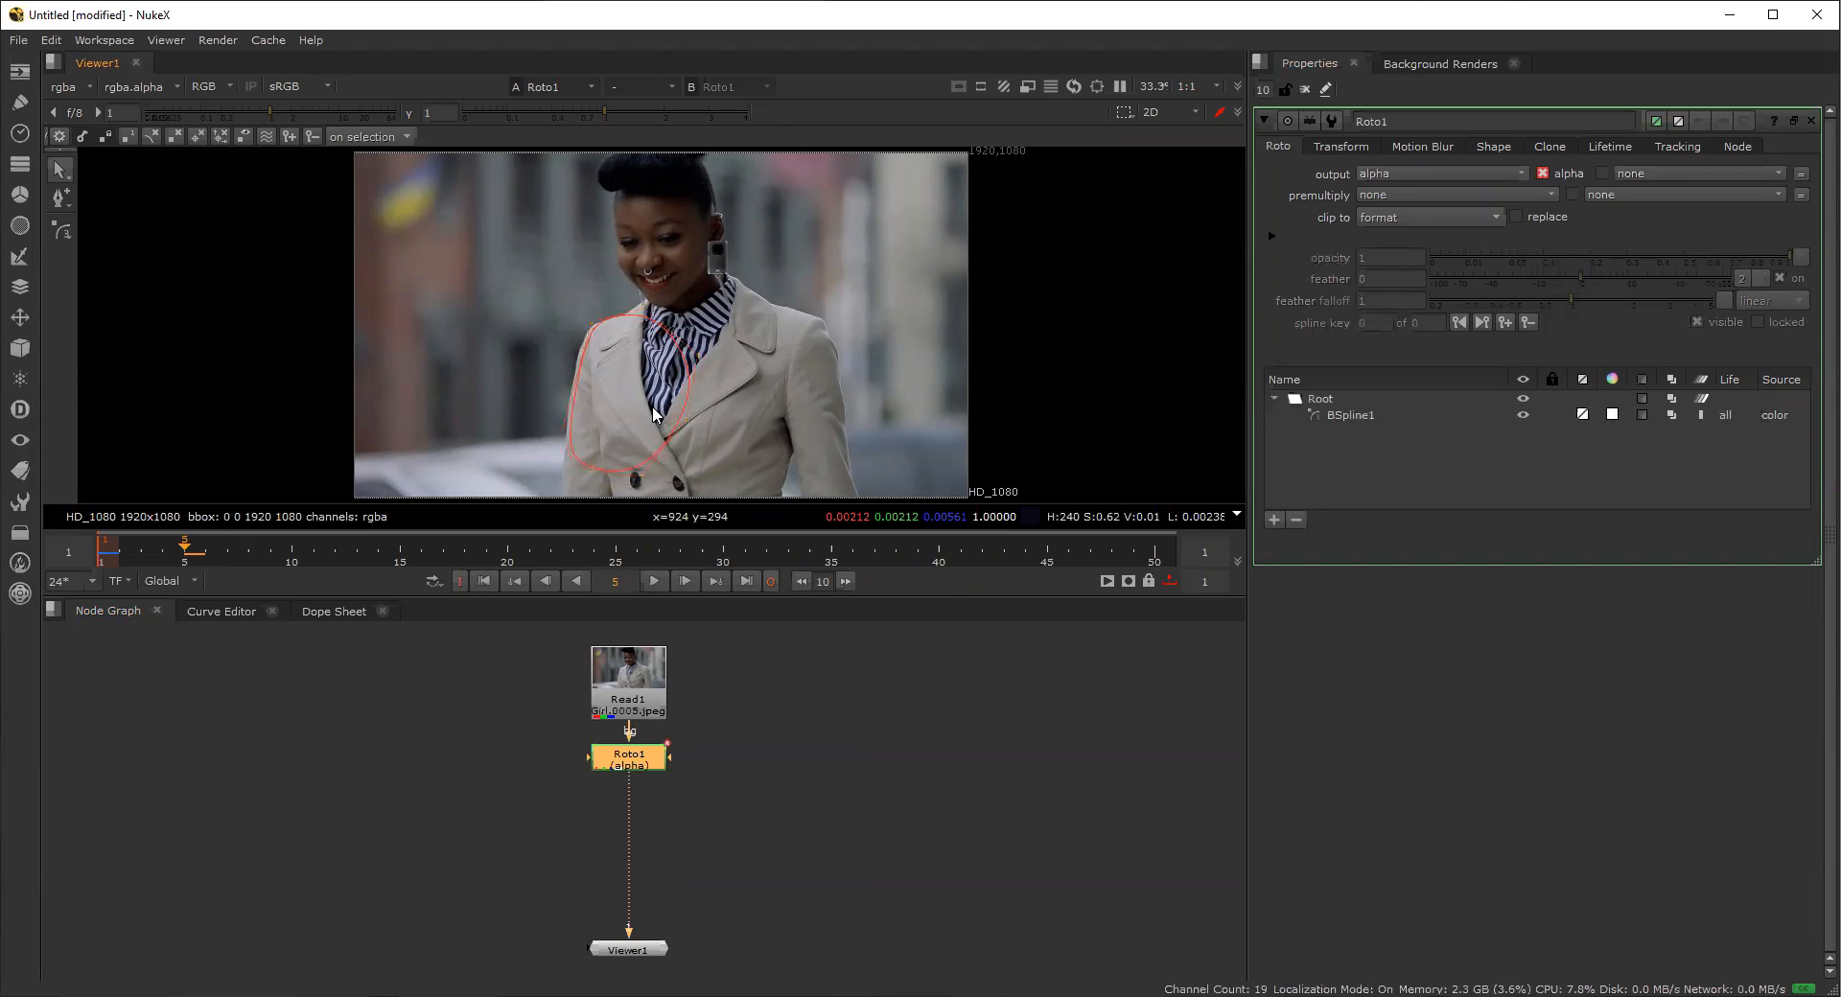
left_click(1371, 414)
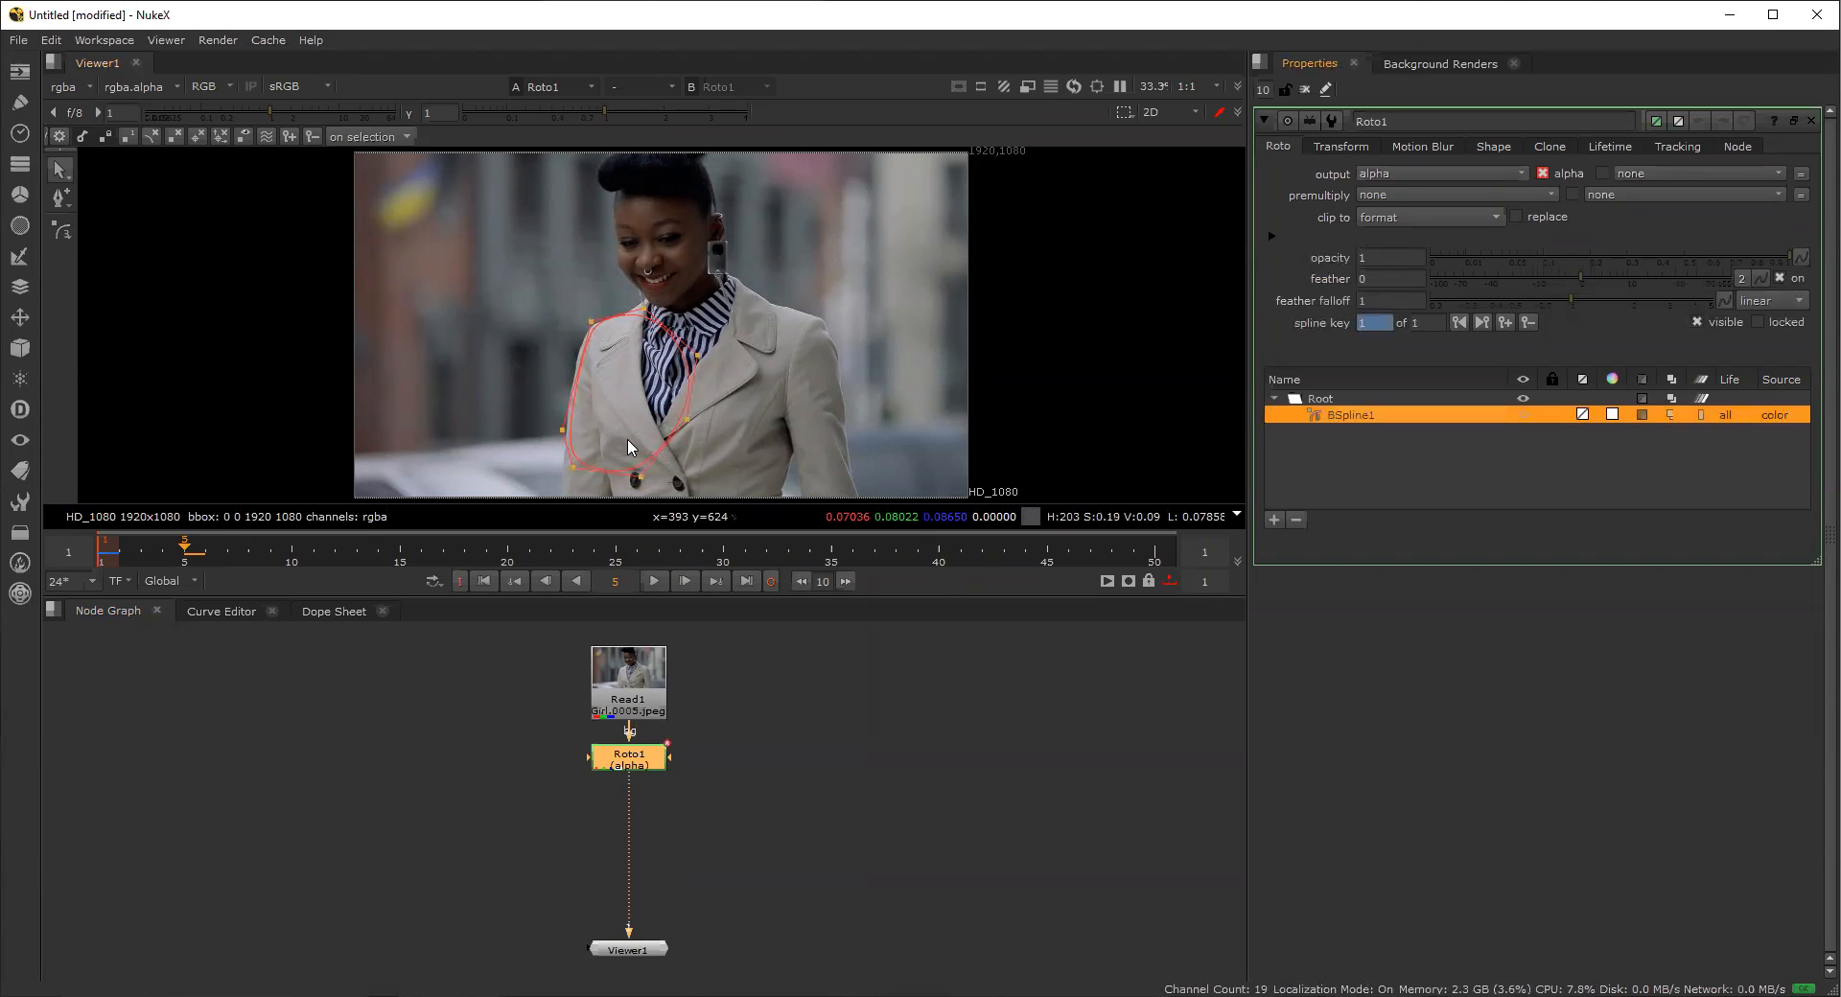
key("Left")
key("Left")
key("Left")
key("Left")
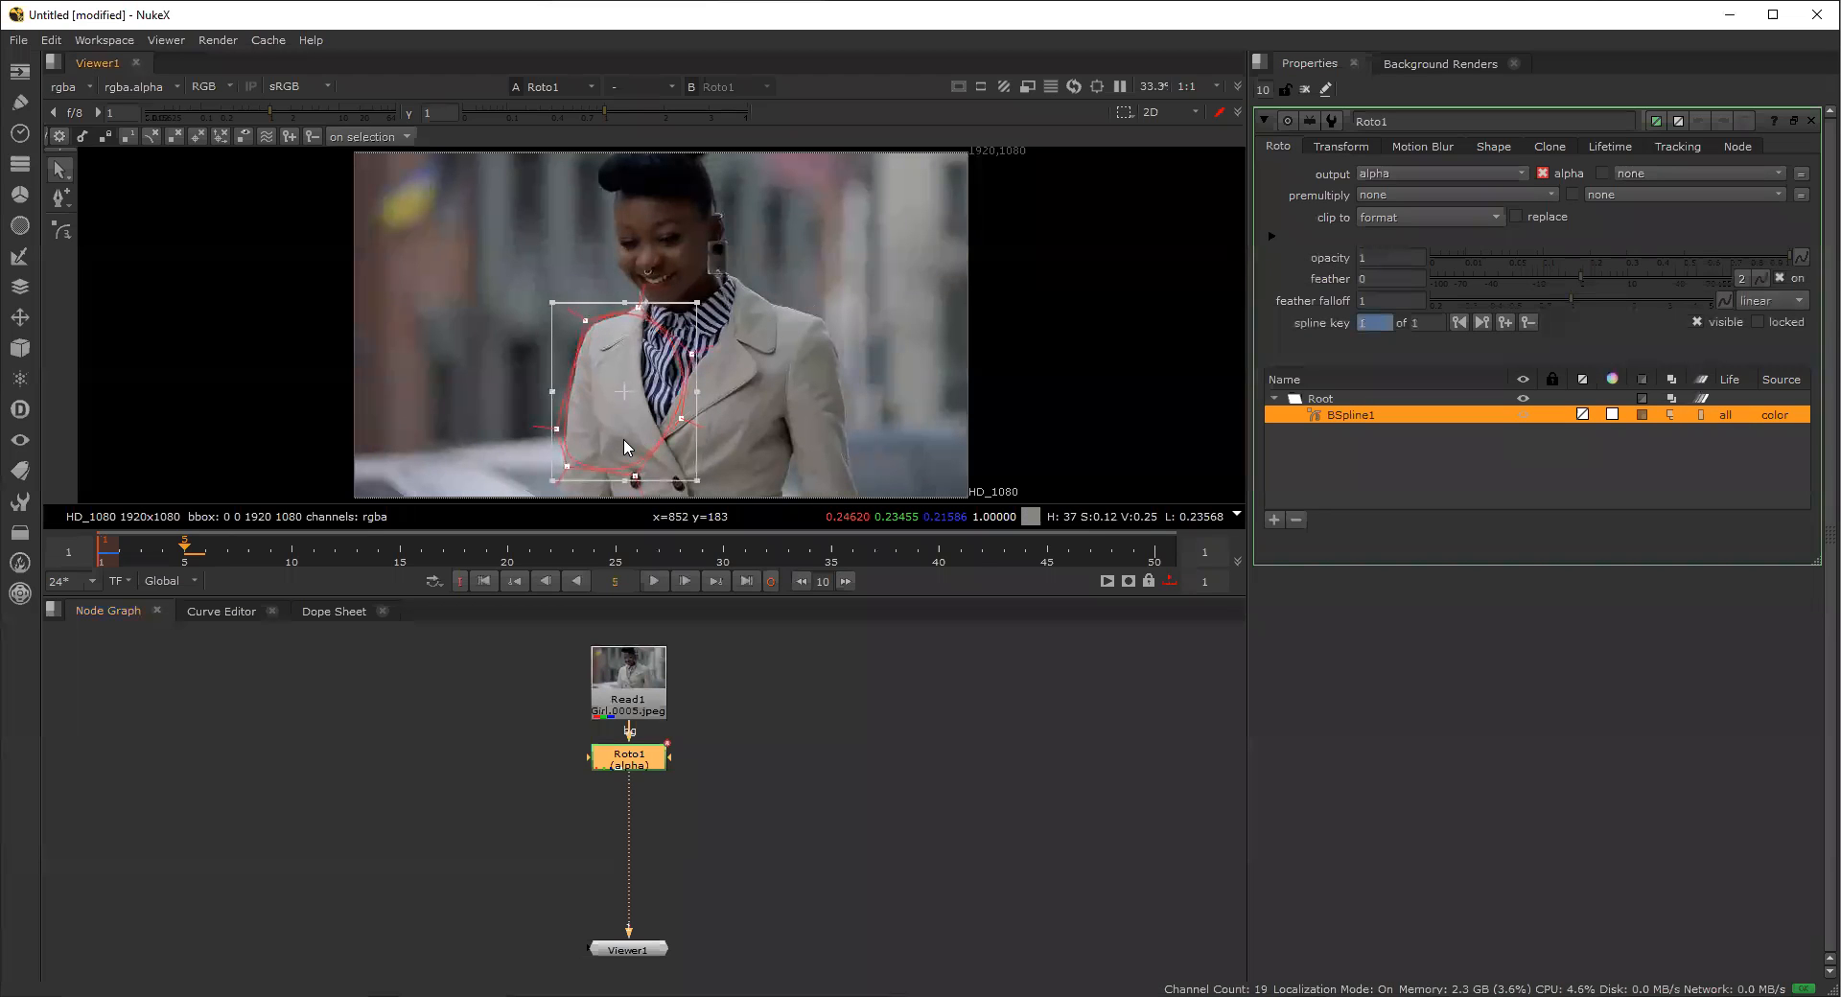
key("Right")
key("Down")
left_click(642, 307)
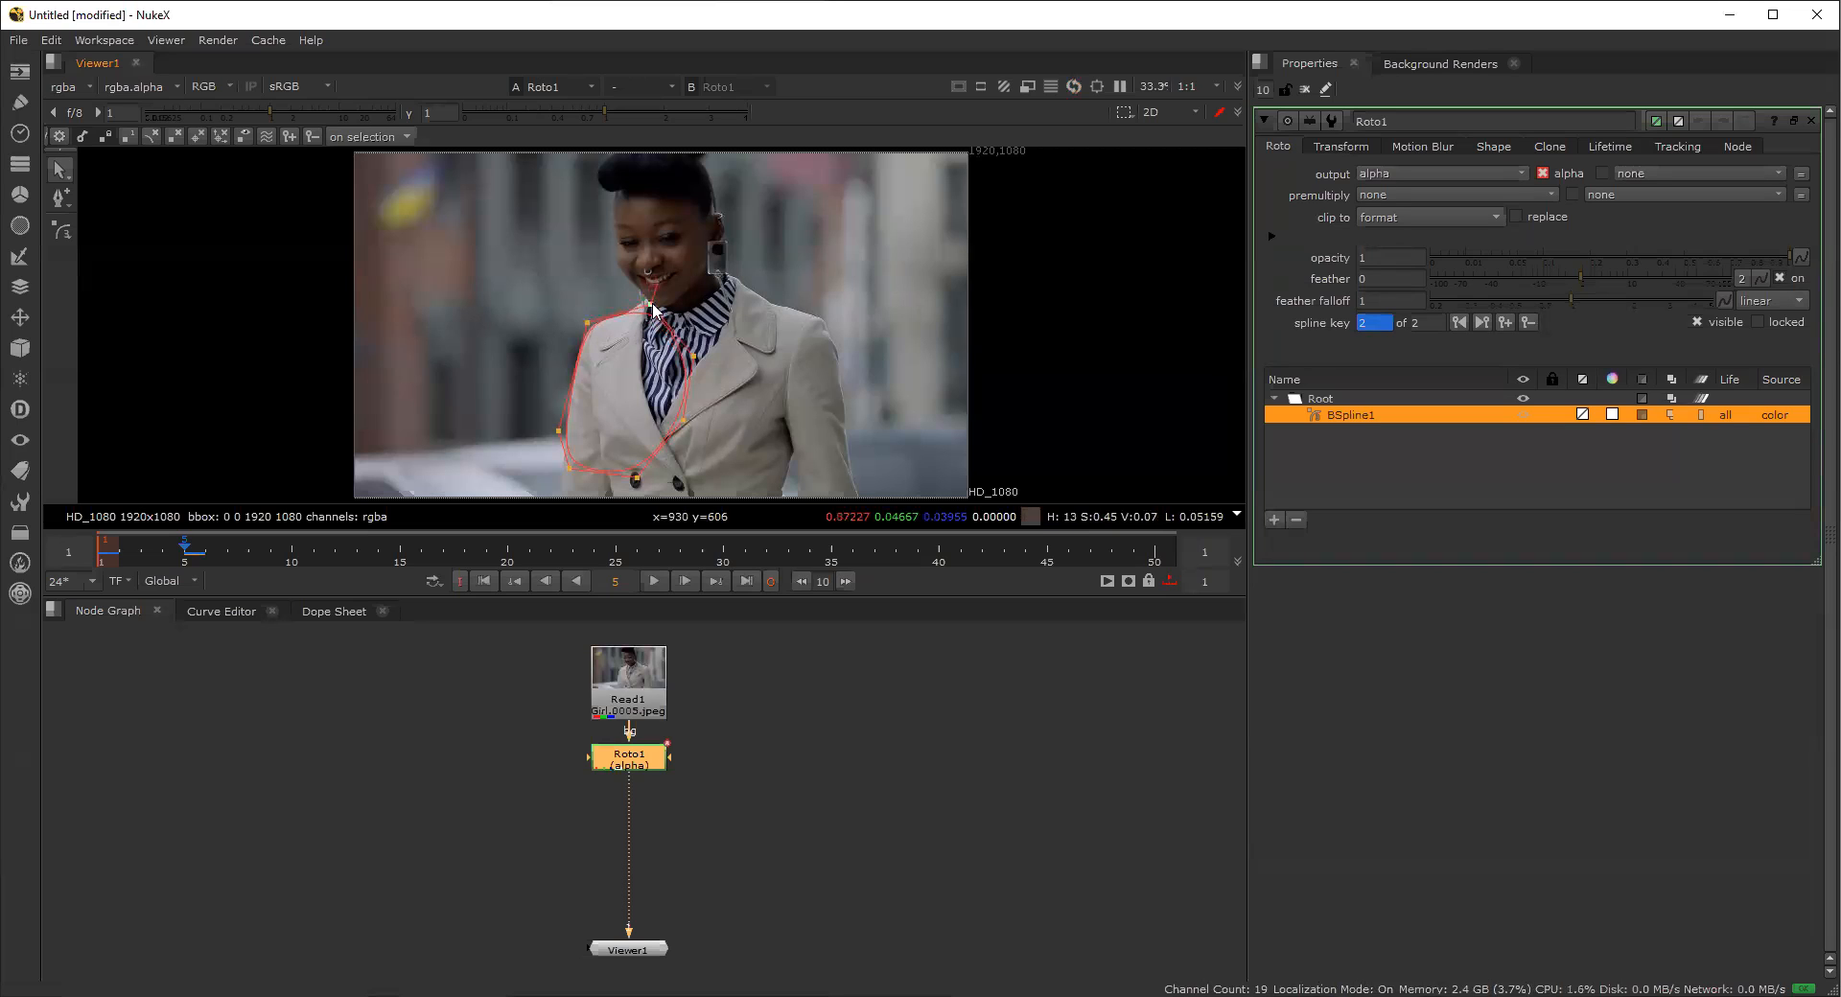
On frame 10, select all points of BSpline1 and move them down and left to follow the jacket.
left_click(211, 551)
left_click_drag(211, 549, 286, 561)
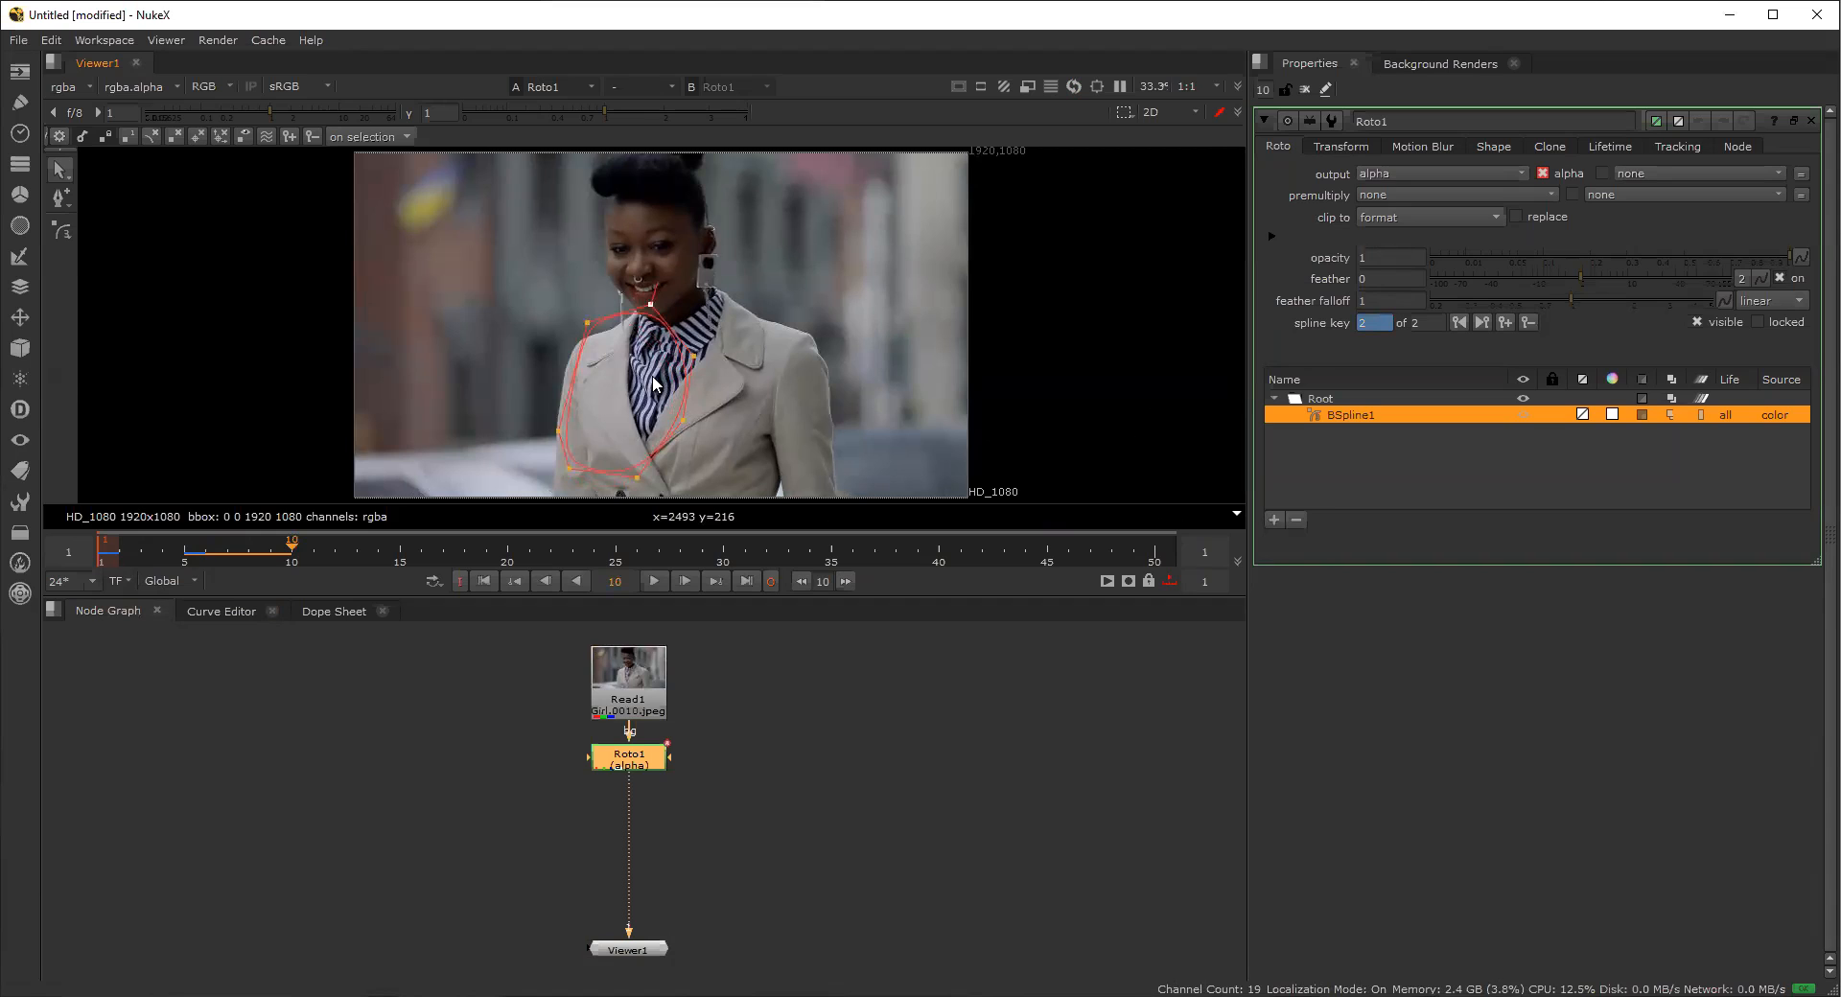
left_click_drag(522, 269, 896, 522)
left_click_drag(607, 467, 614, 460)
left_click(570, 456)
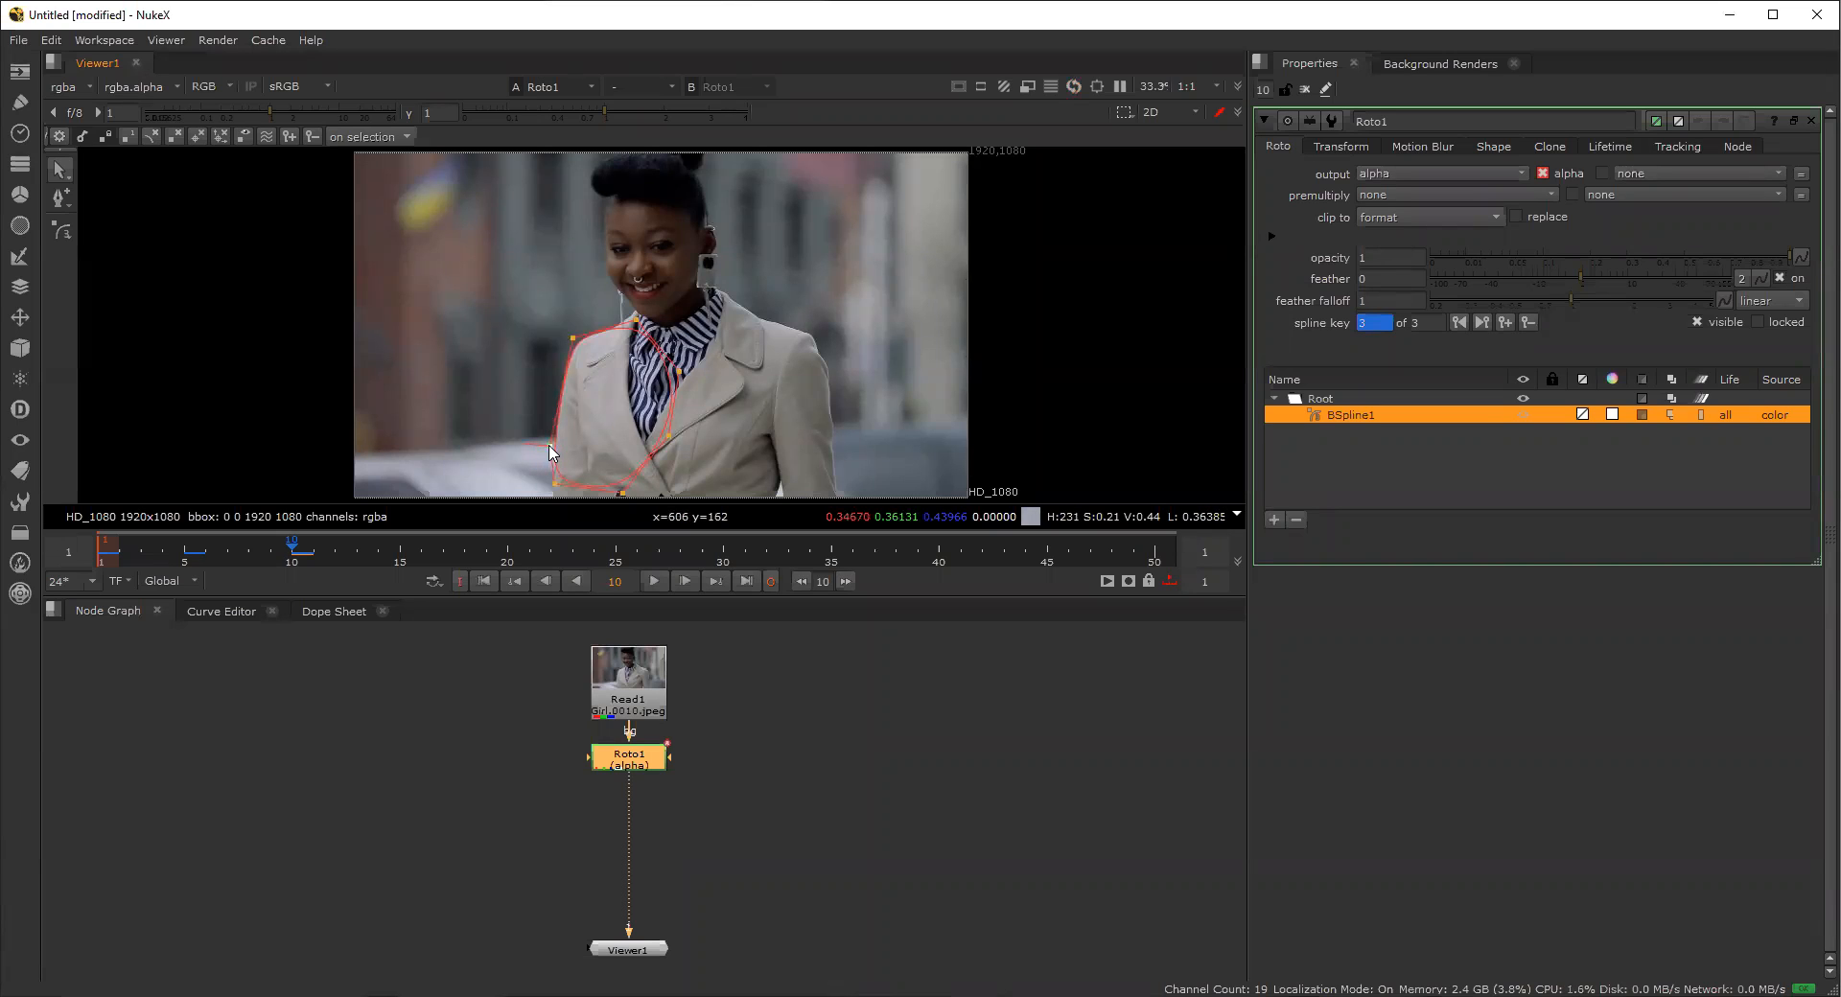
On frame 15, move the whole BSpline1 shape further down and left, and scrub back to frame 1.
left_click(399, 550)
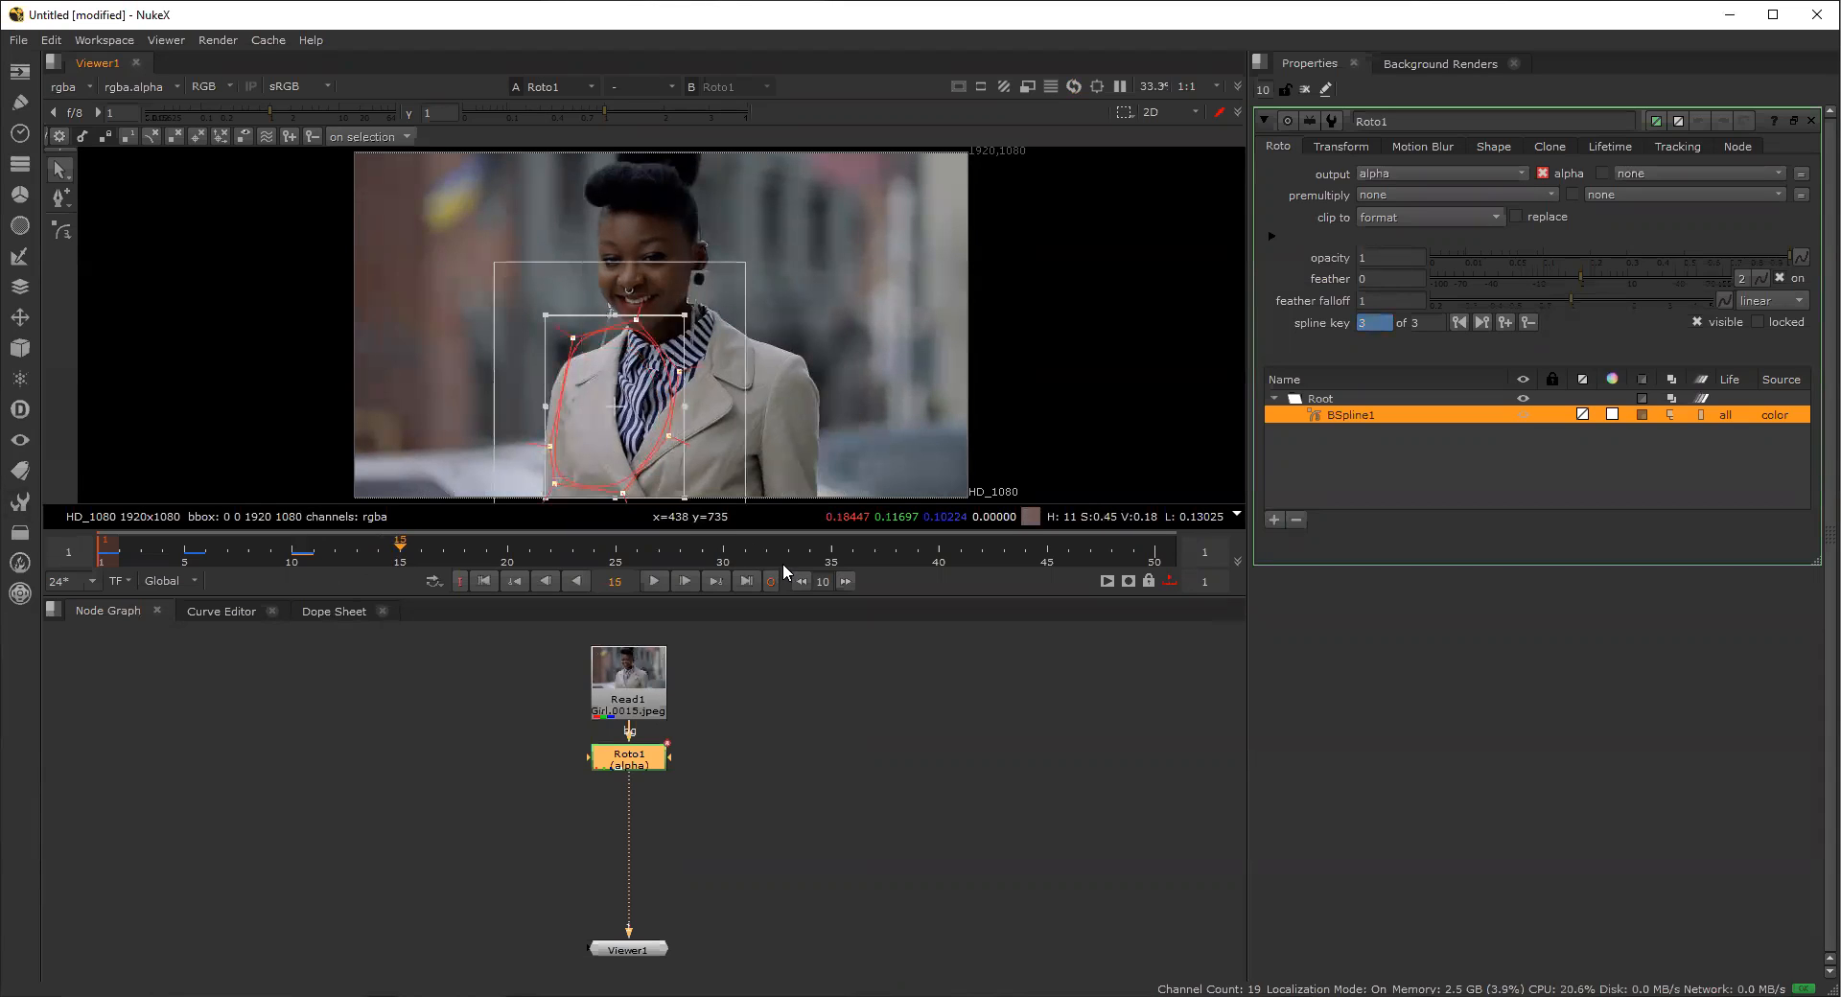
left_click_drag(634, 448, 620, 466)
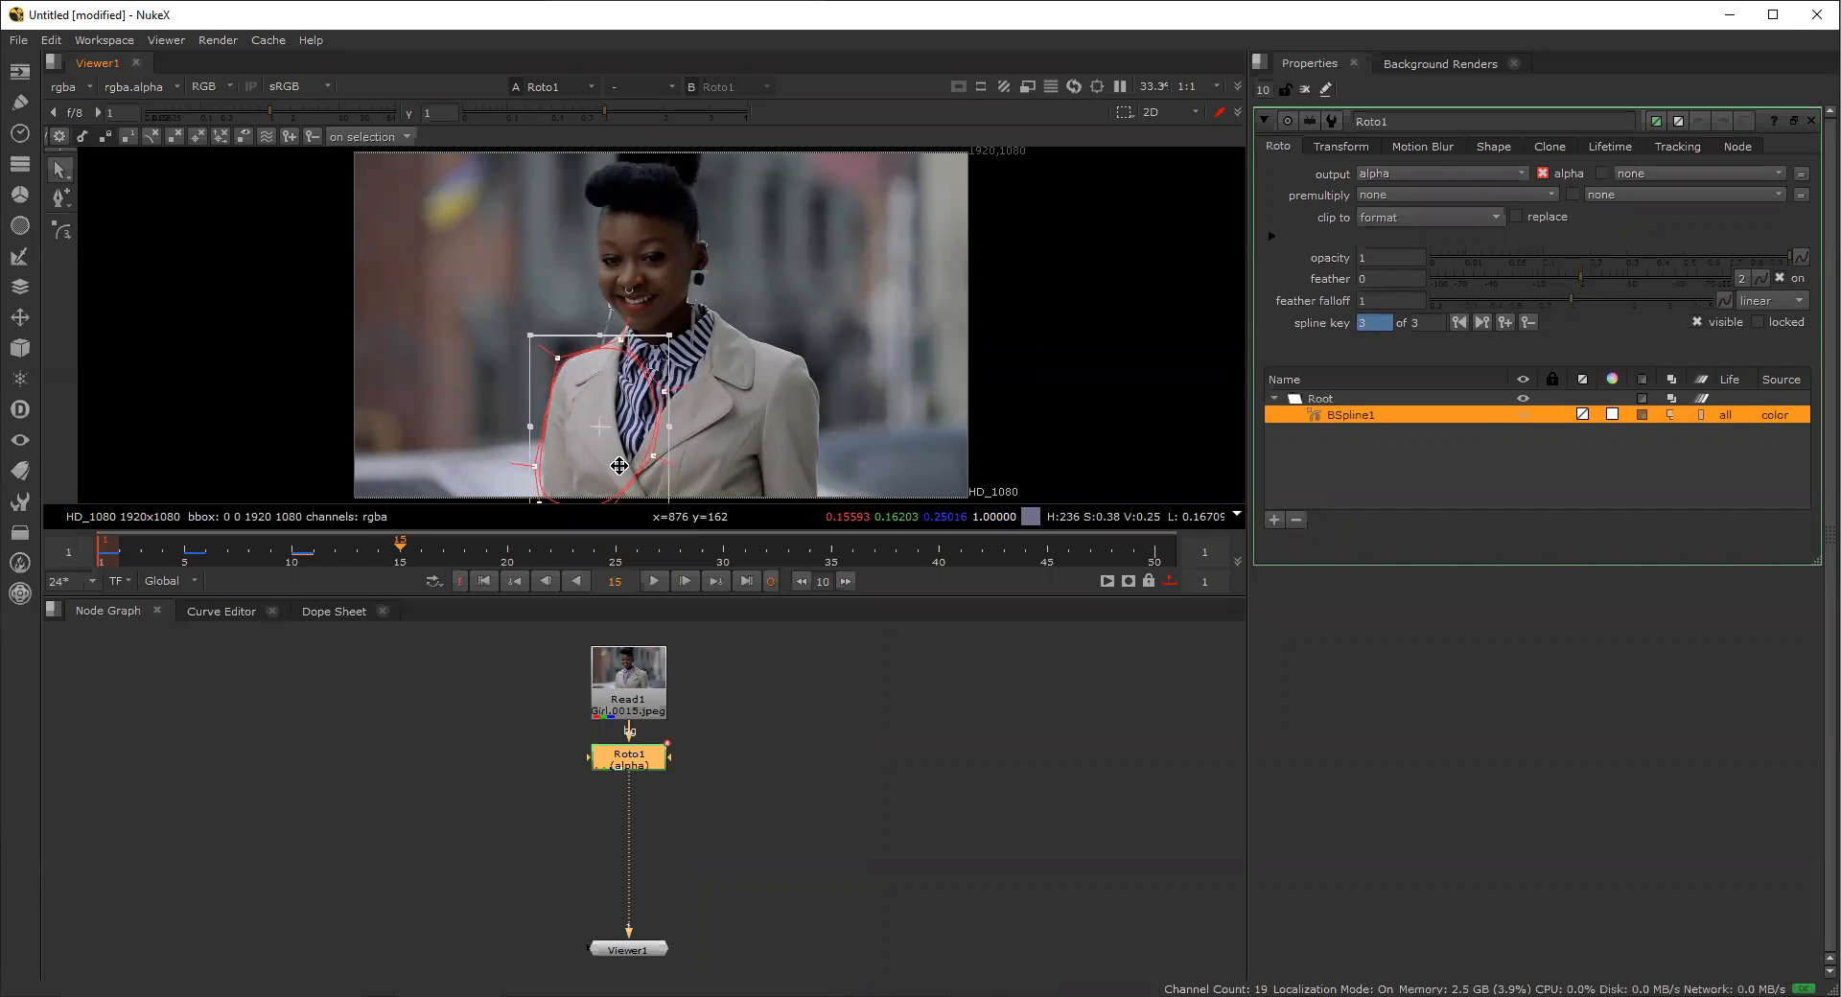
left_click(466, 547)
left_click(87, 549)
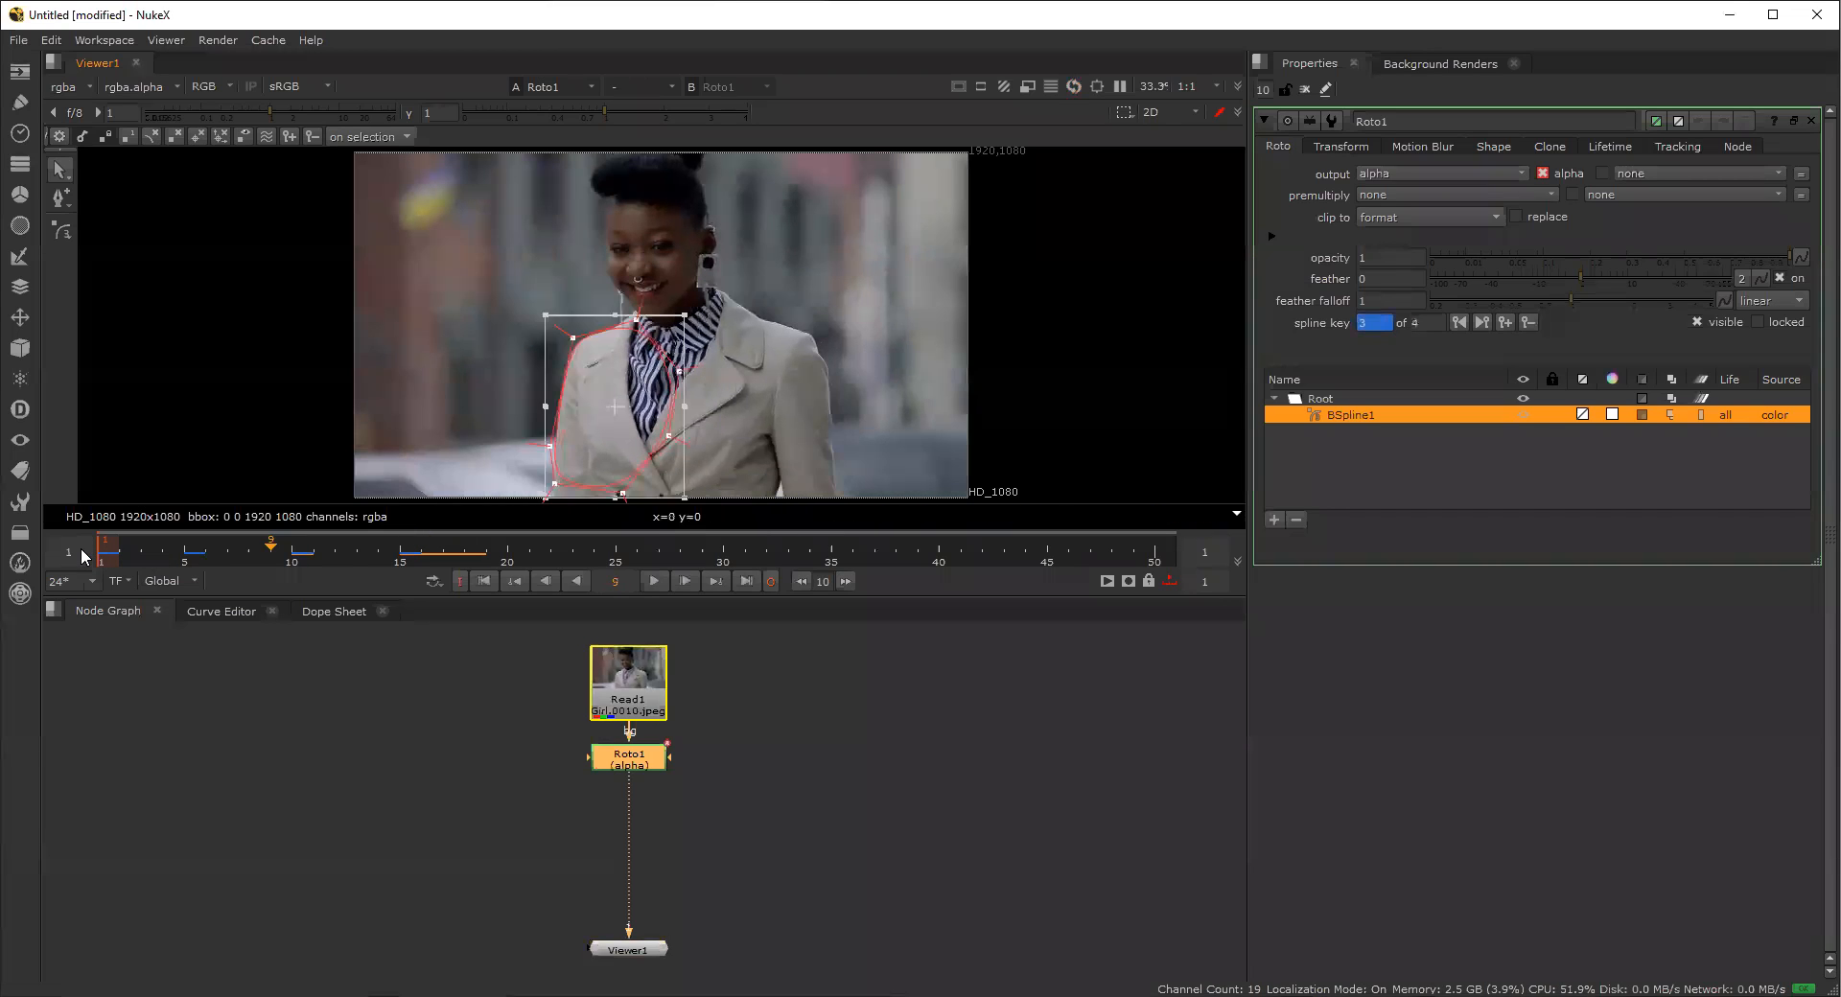
Check the shape's matte in the alpha channel, return to RGB, and examine the viewer's channel options.
key("a")
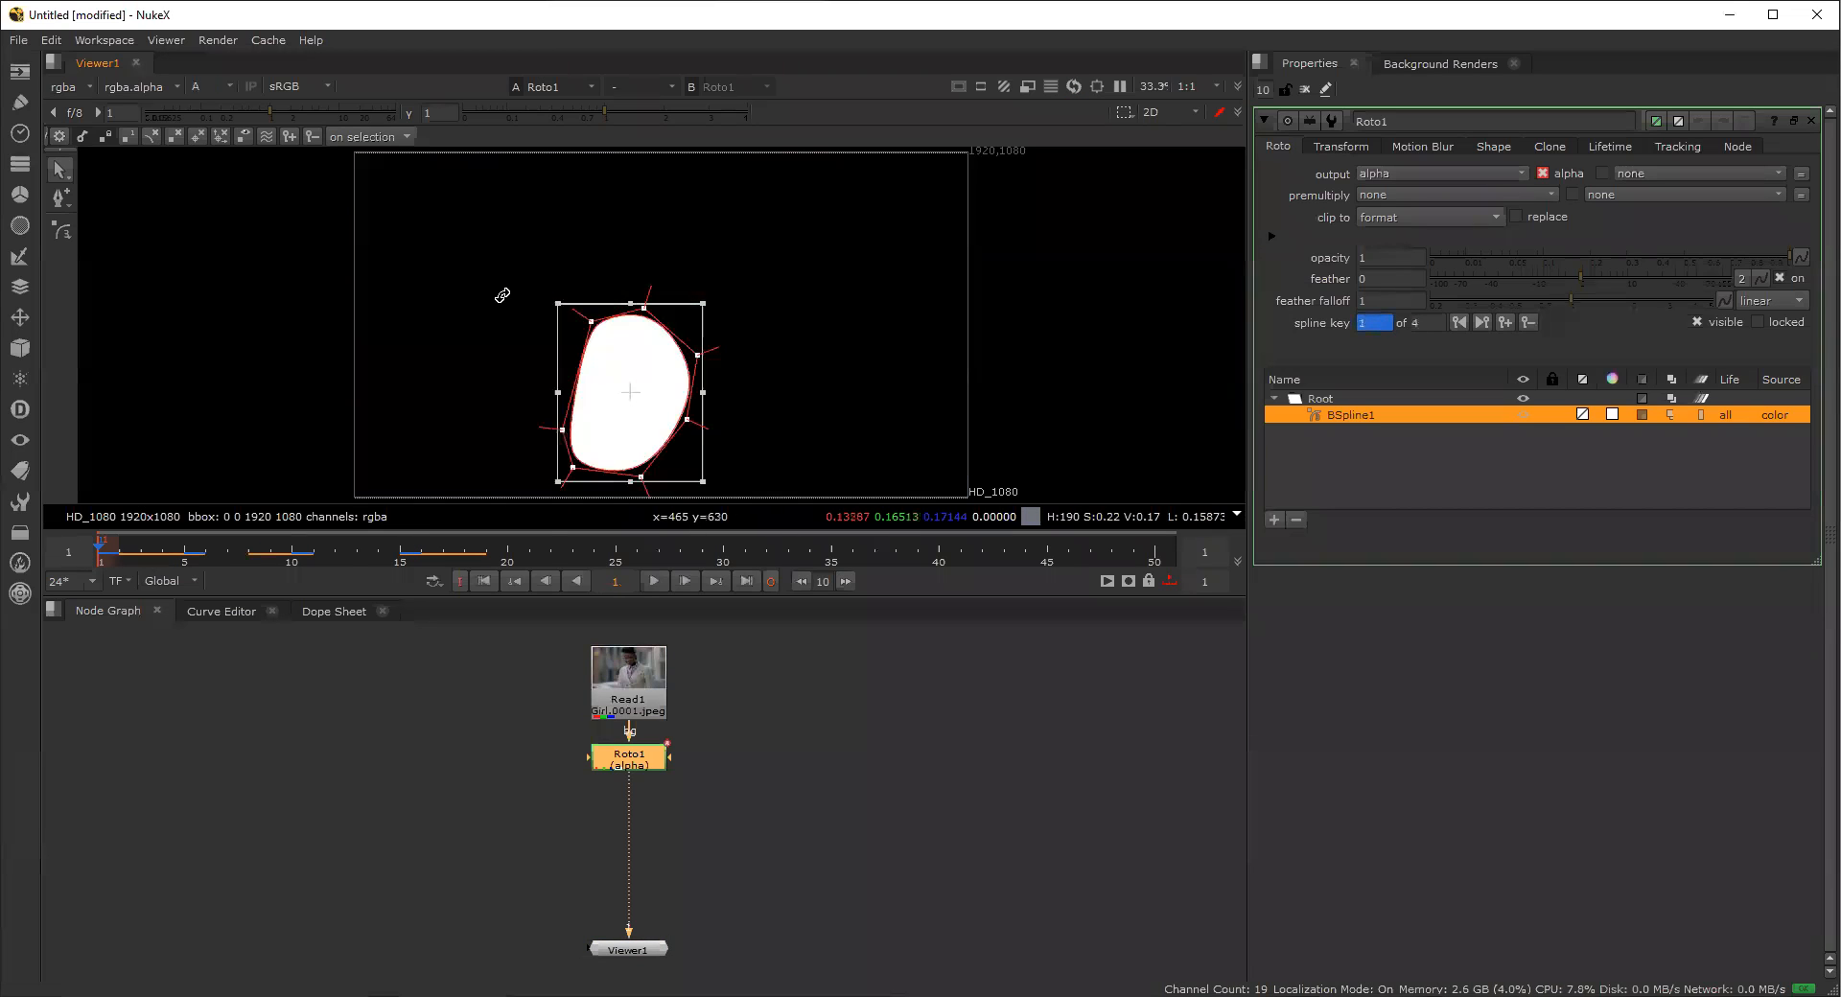
key("a")
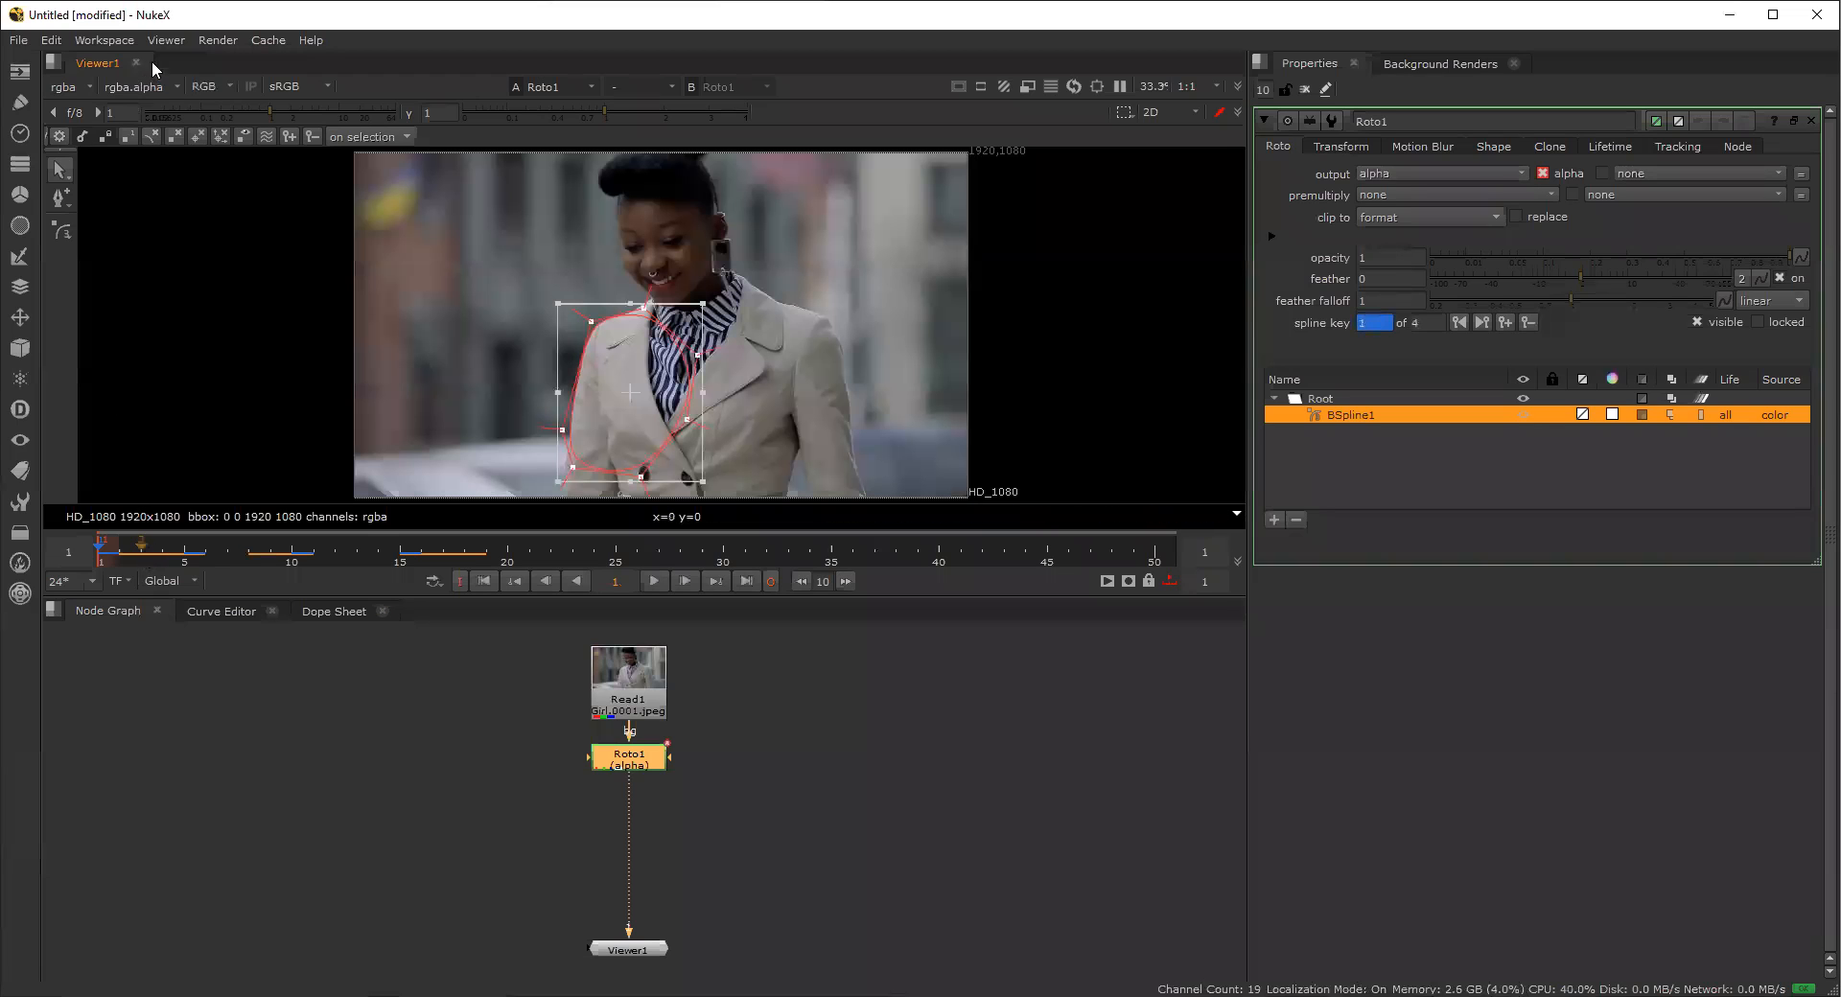
left_click(159, 85)
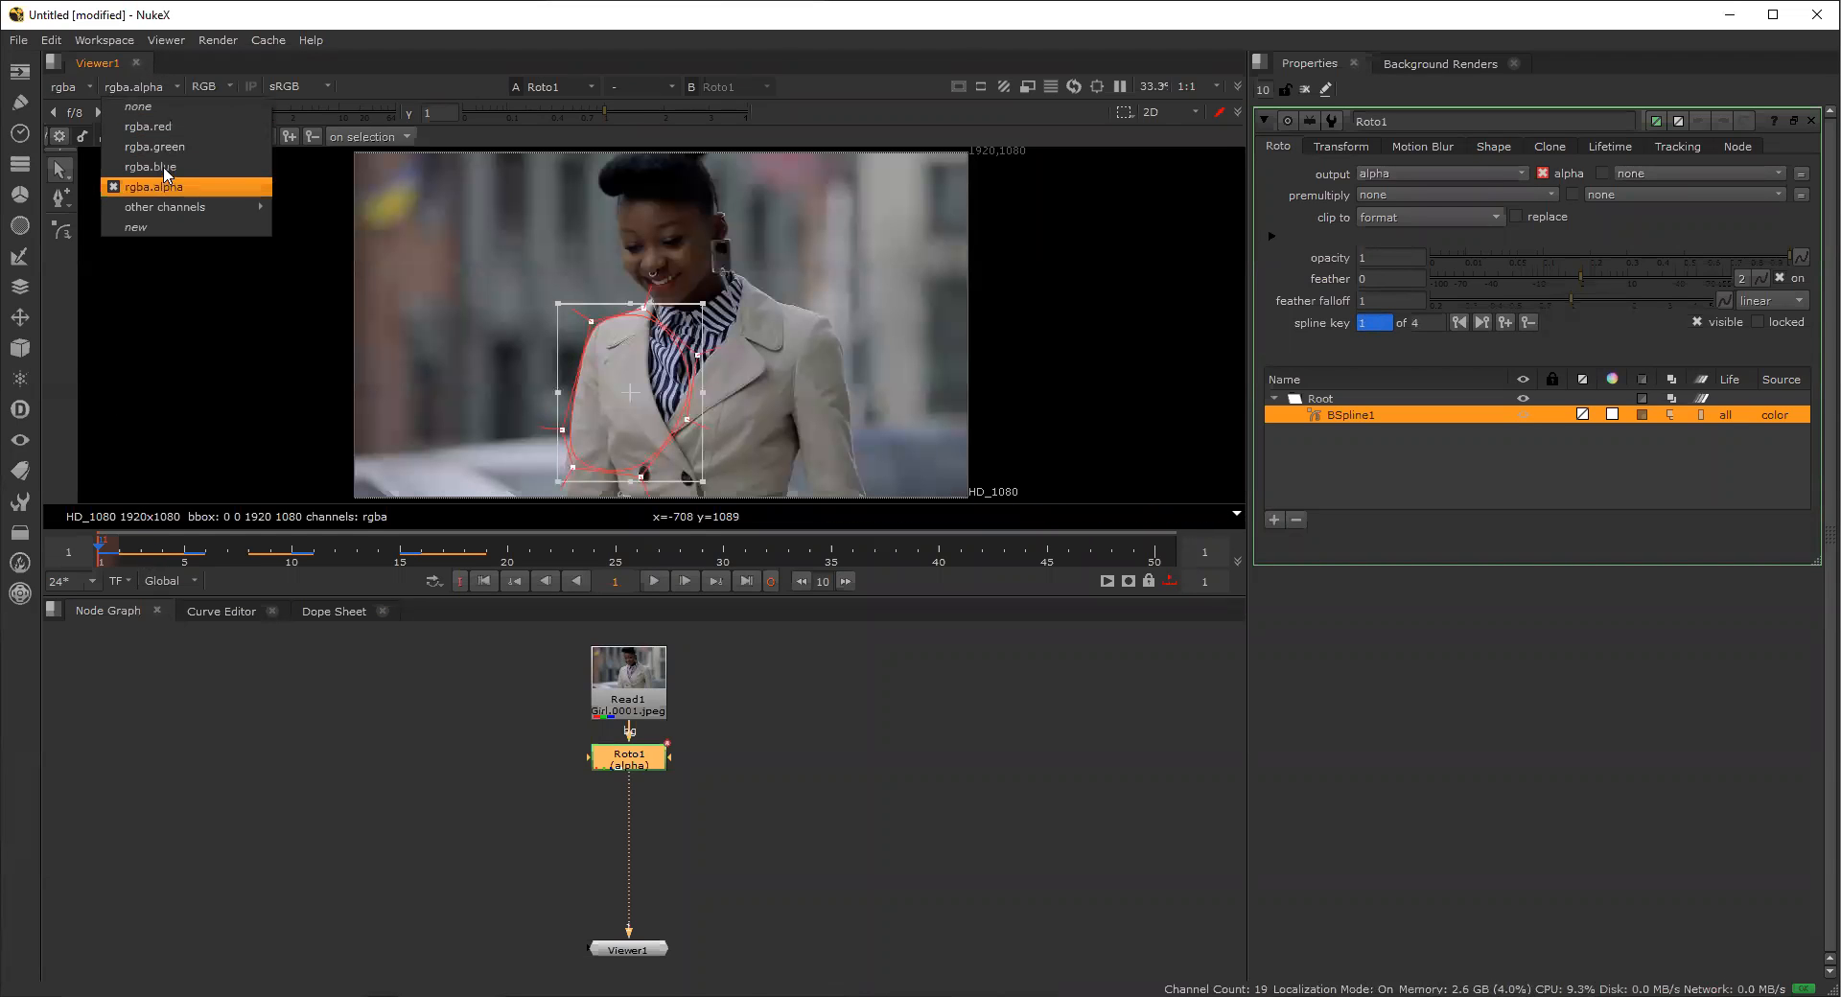
left_click(210, 87)
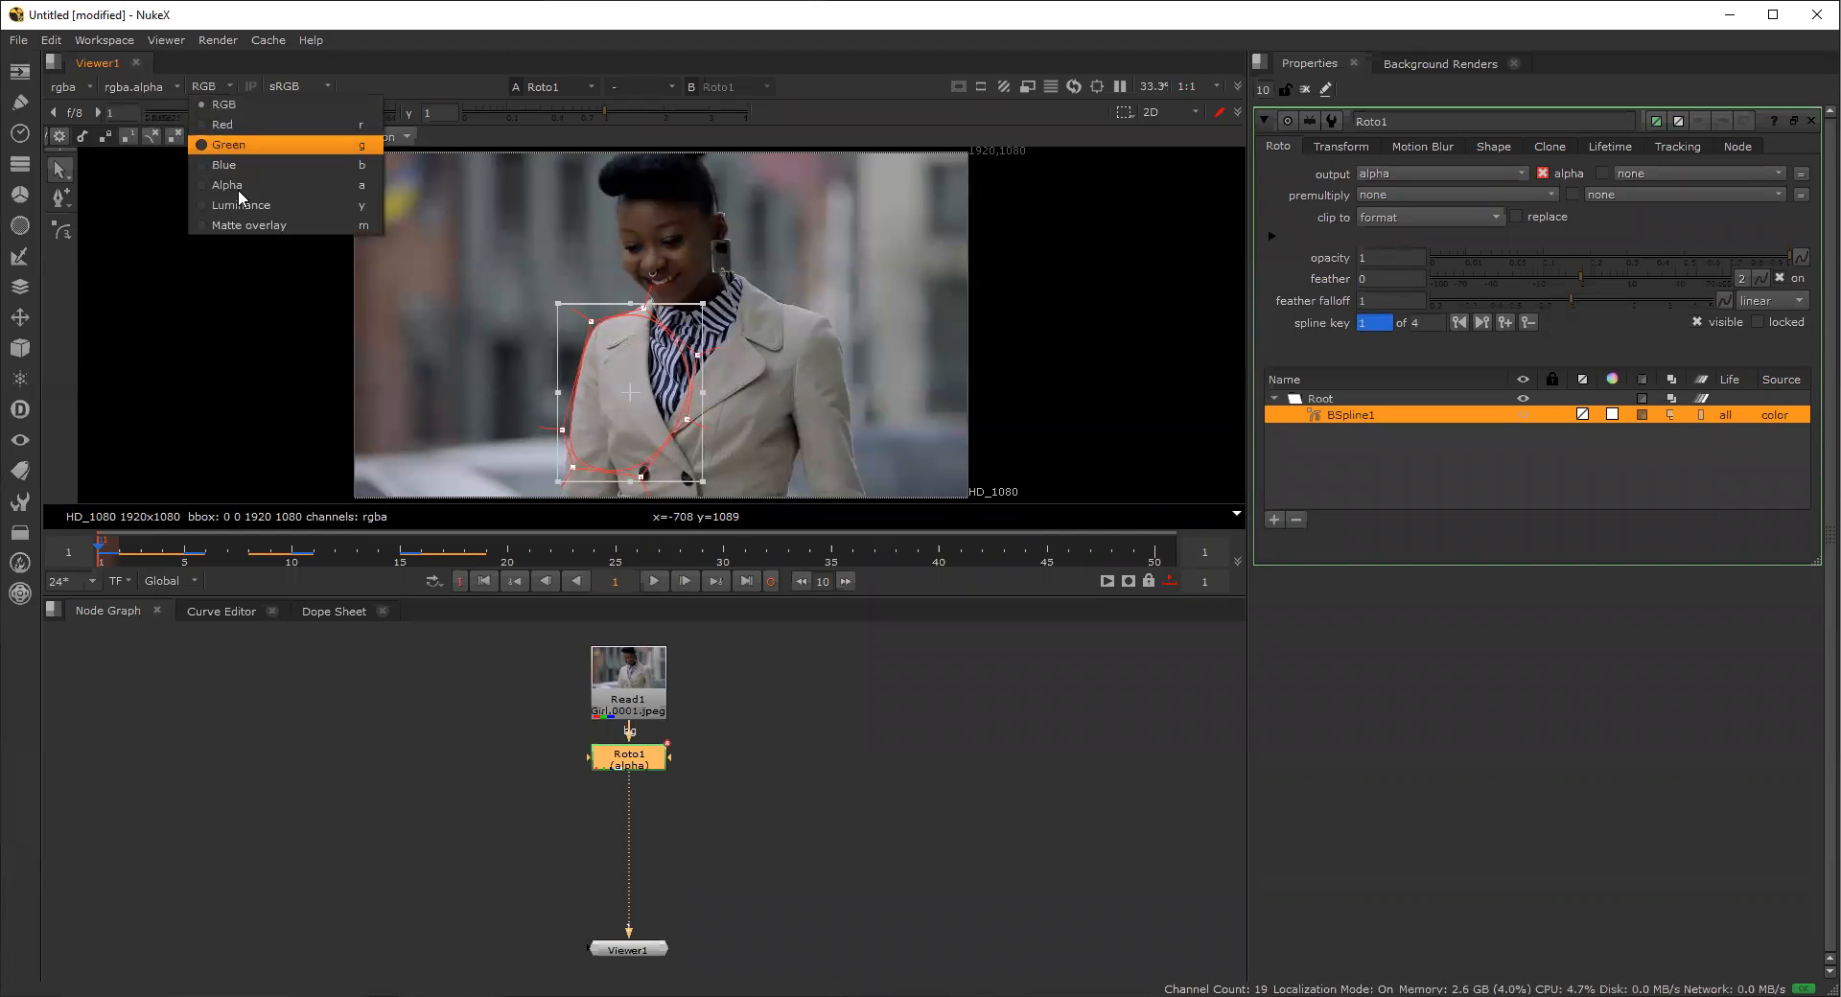
left_click(504, 887)
Add a Premult node directly after Roto1.
left_click(637, 765)
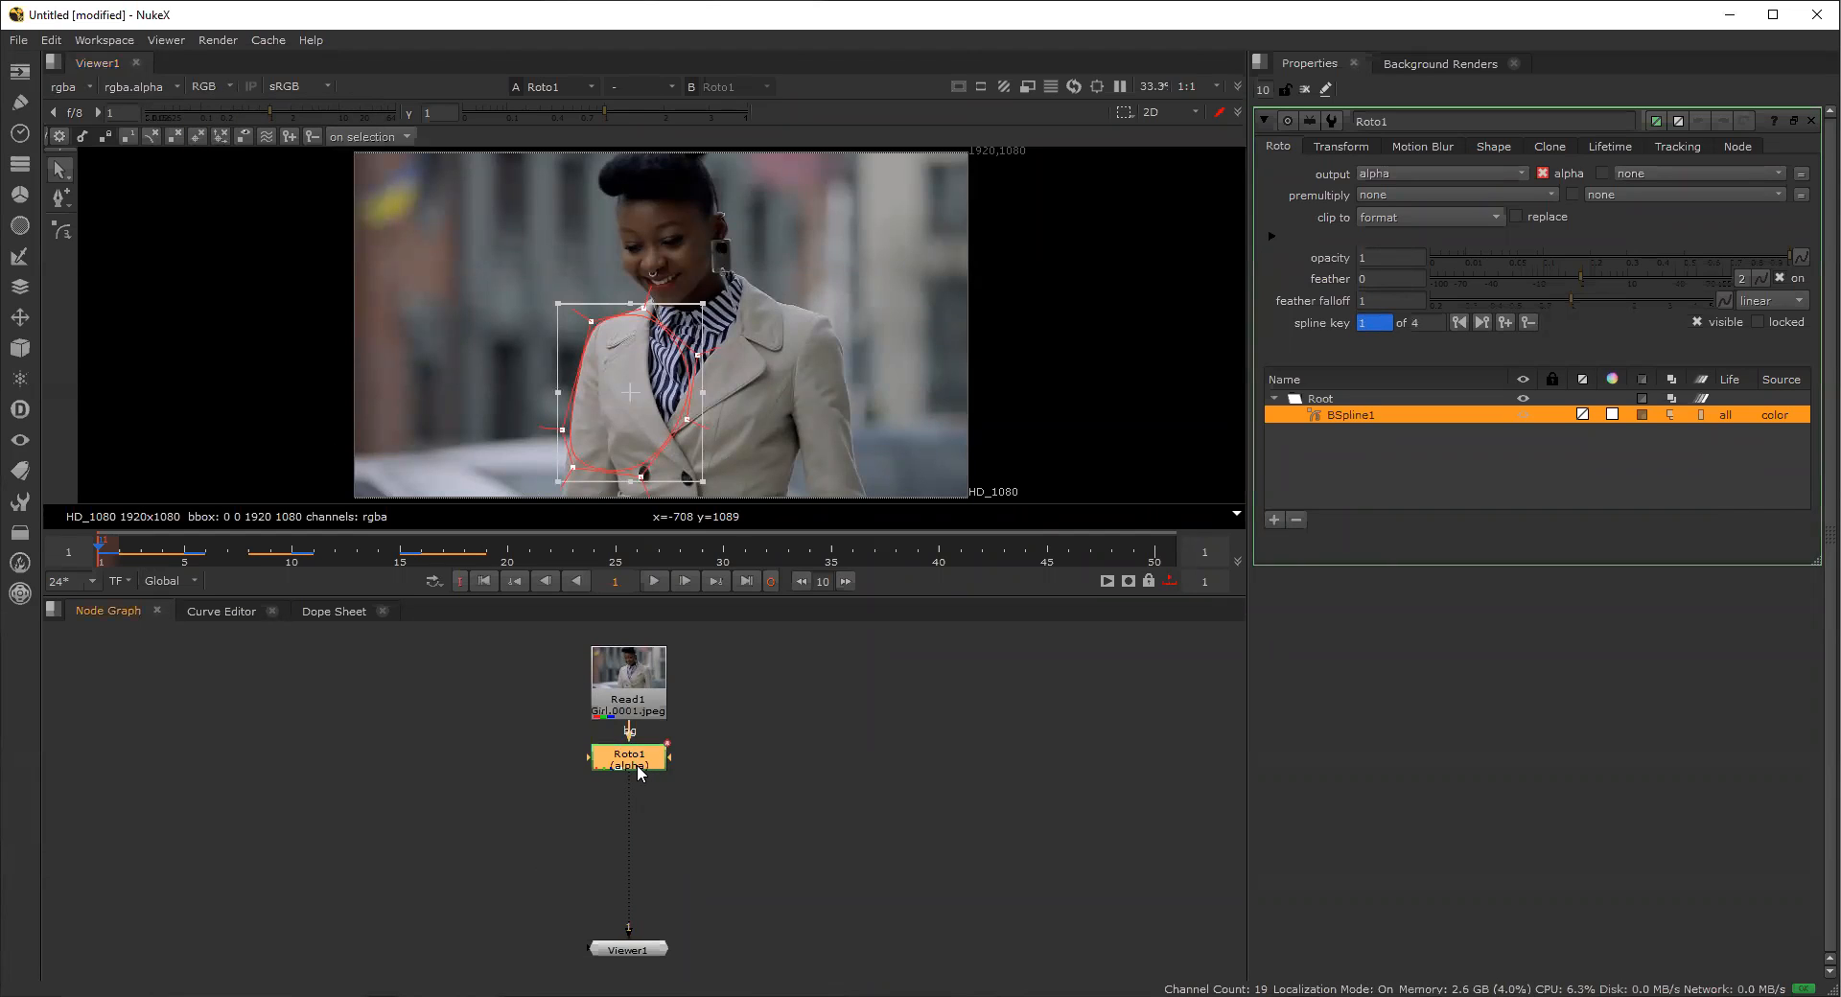
key("Tab")
type("pre")
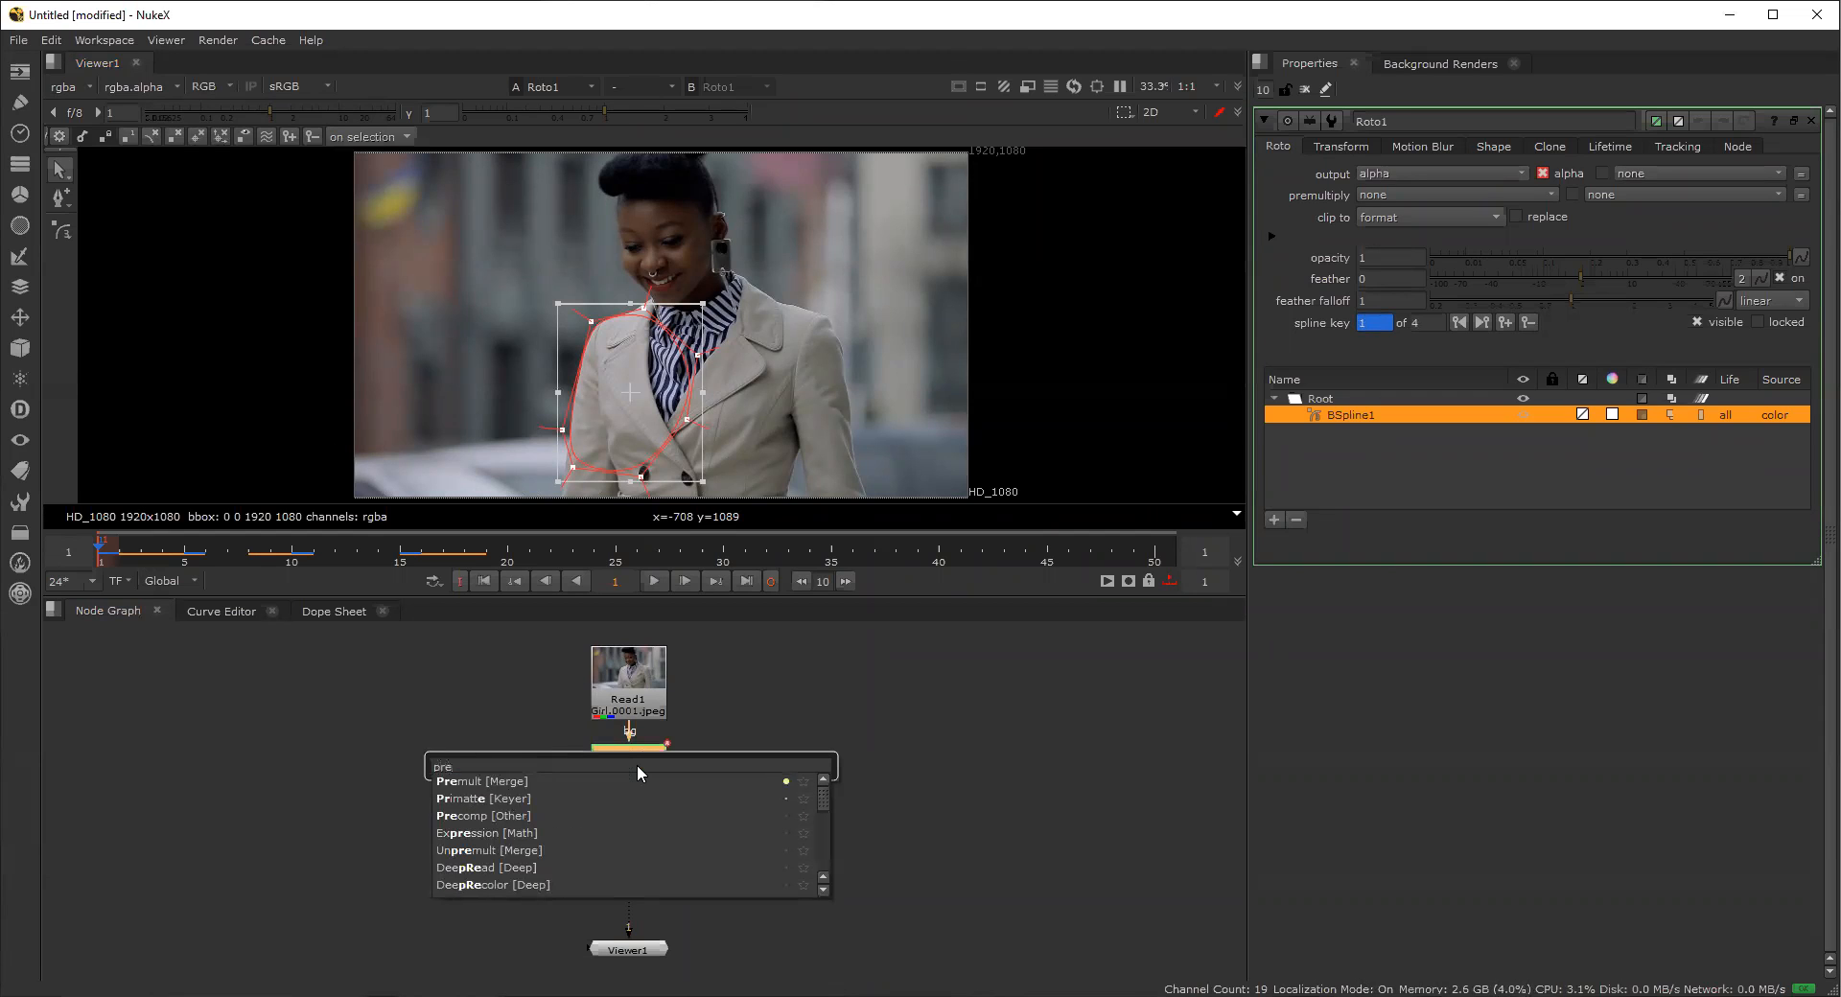
key("Return")
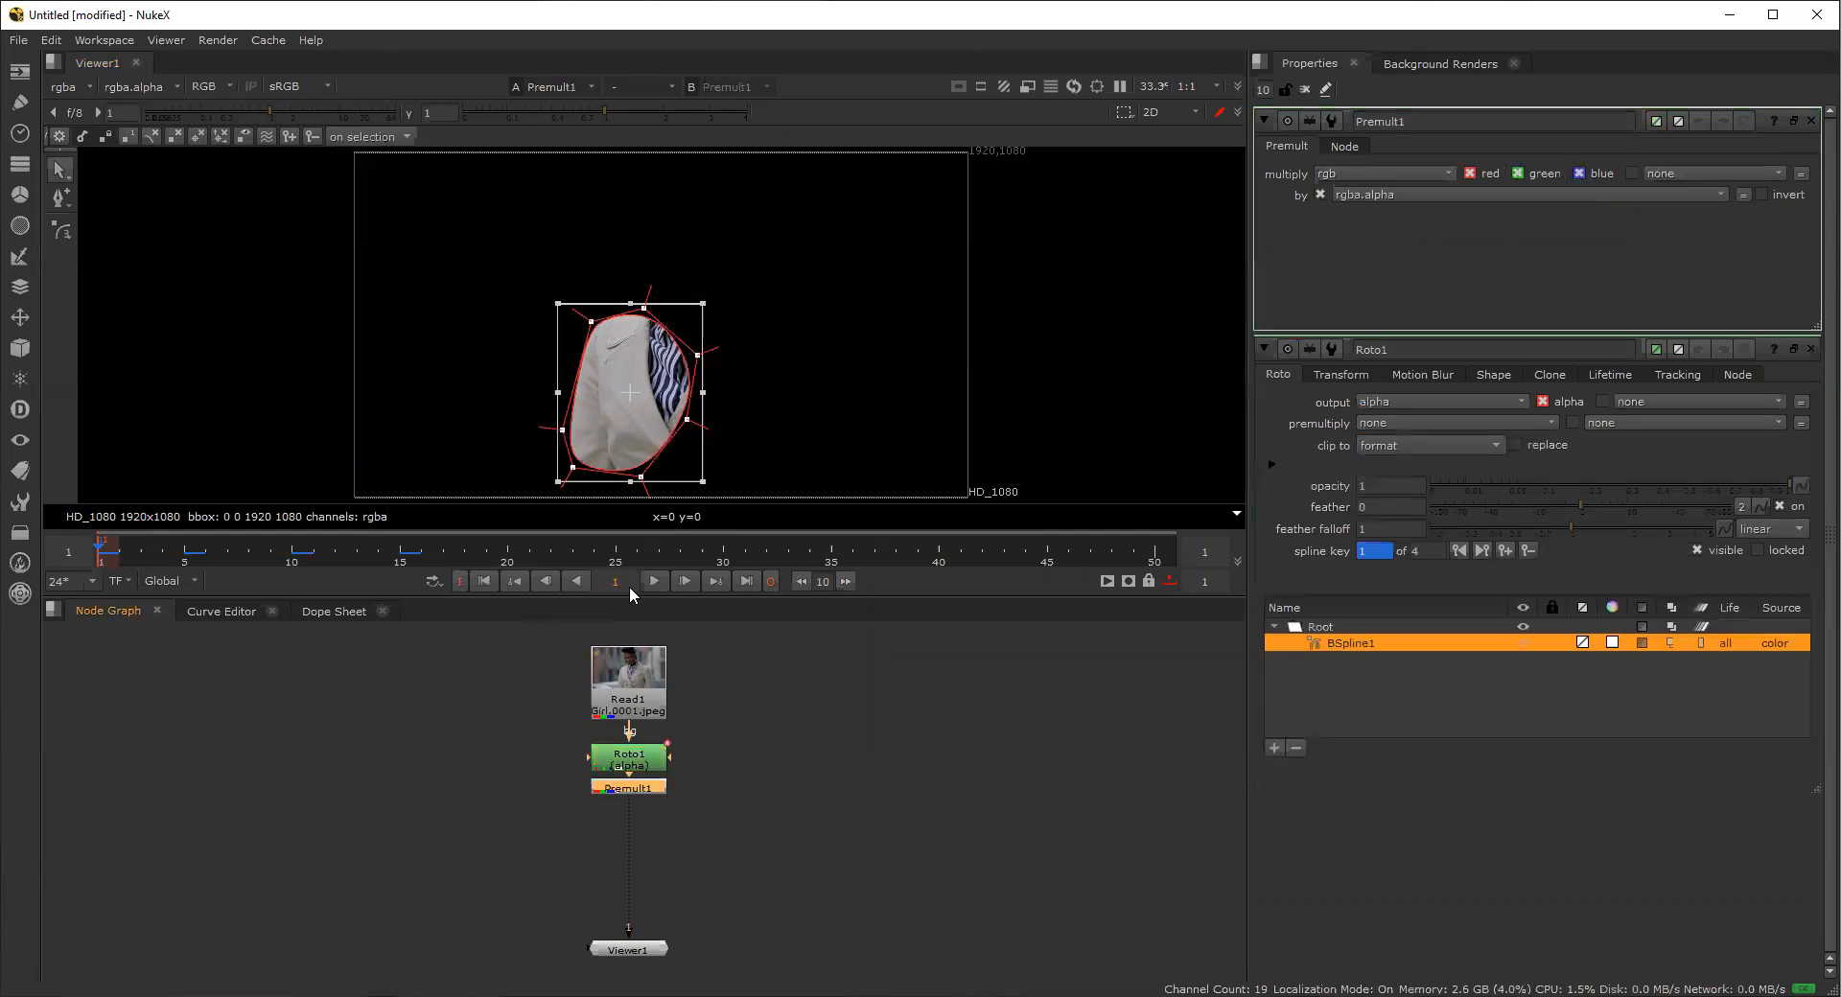
Disable and re-enable Premult1 to compare the image with and without premultiplication.
left_click(626, 797)
left_click(626, 793)
key("d")
key("d")
Select Roto1 and close its properties to hide the roto overlay.
left_click(241, 666)
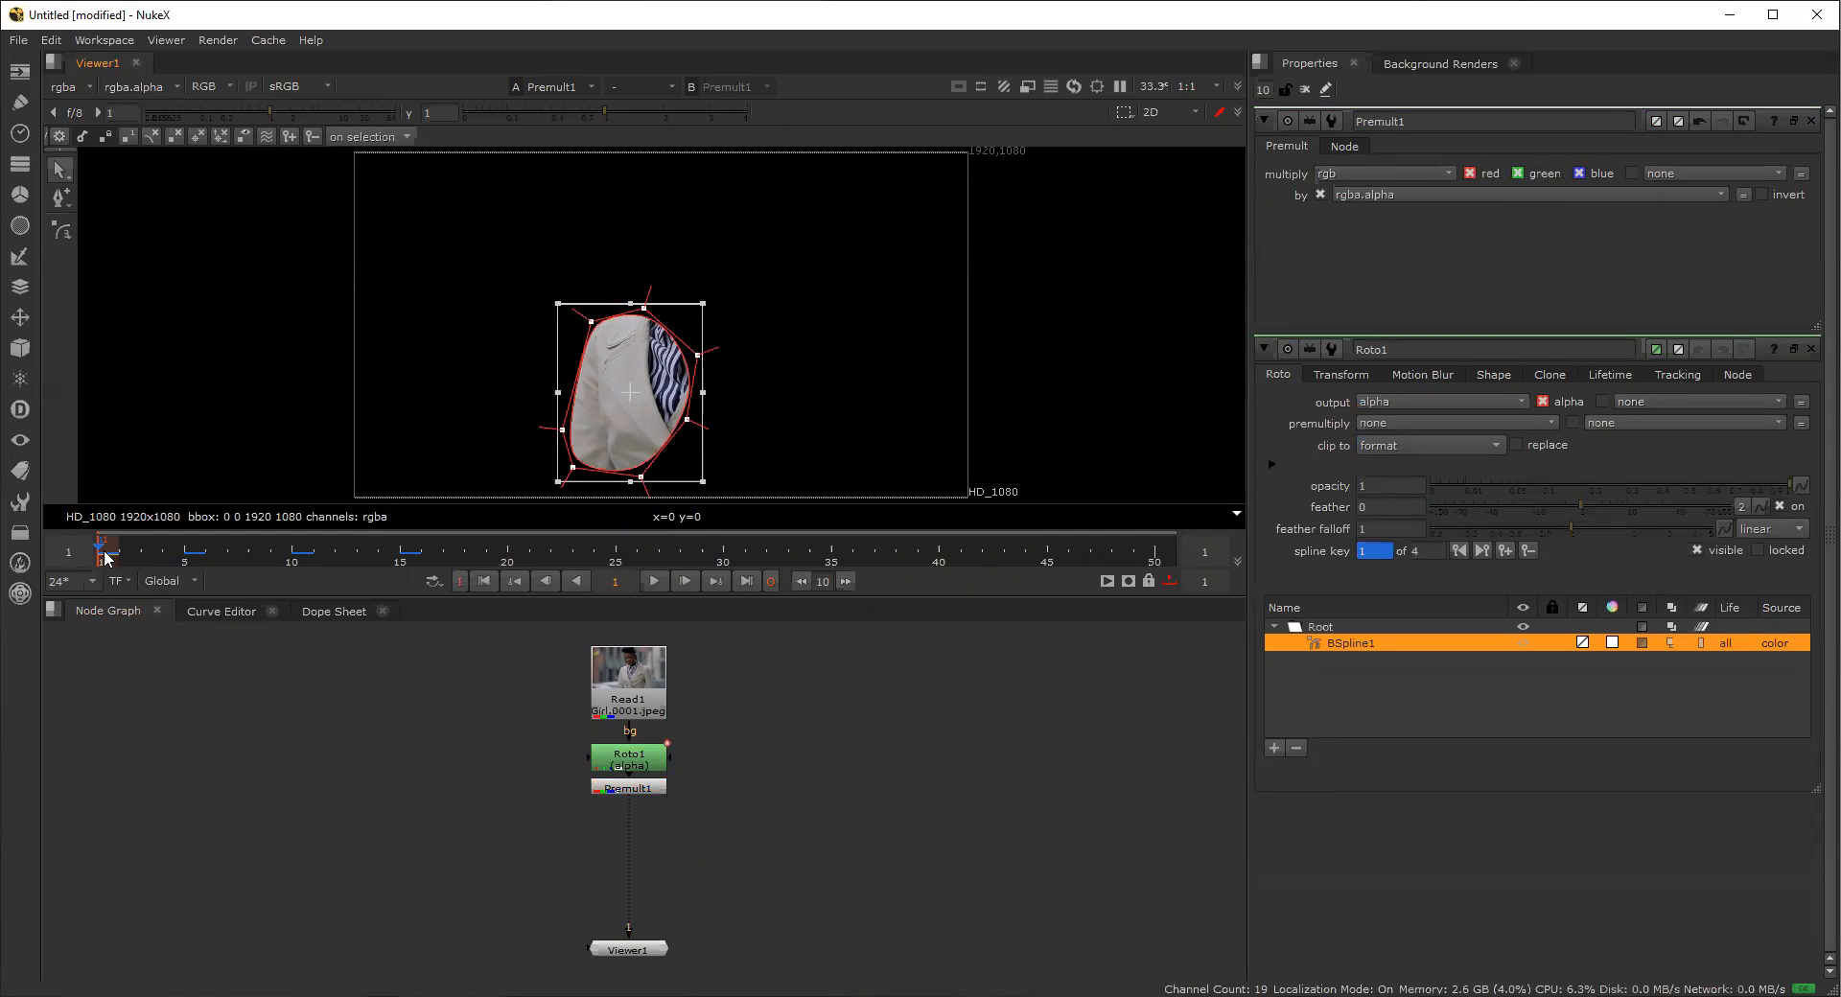
left_click(655, 760)
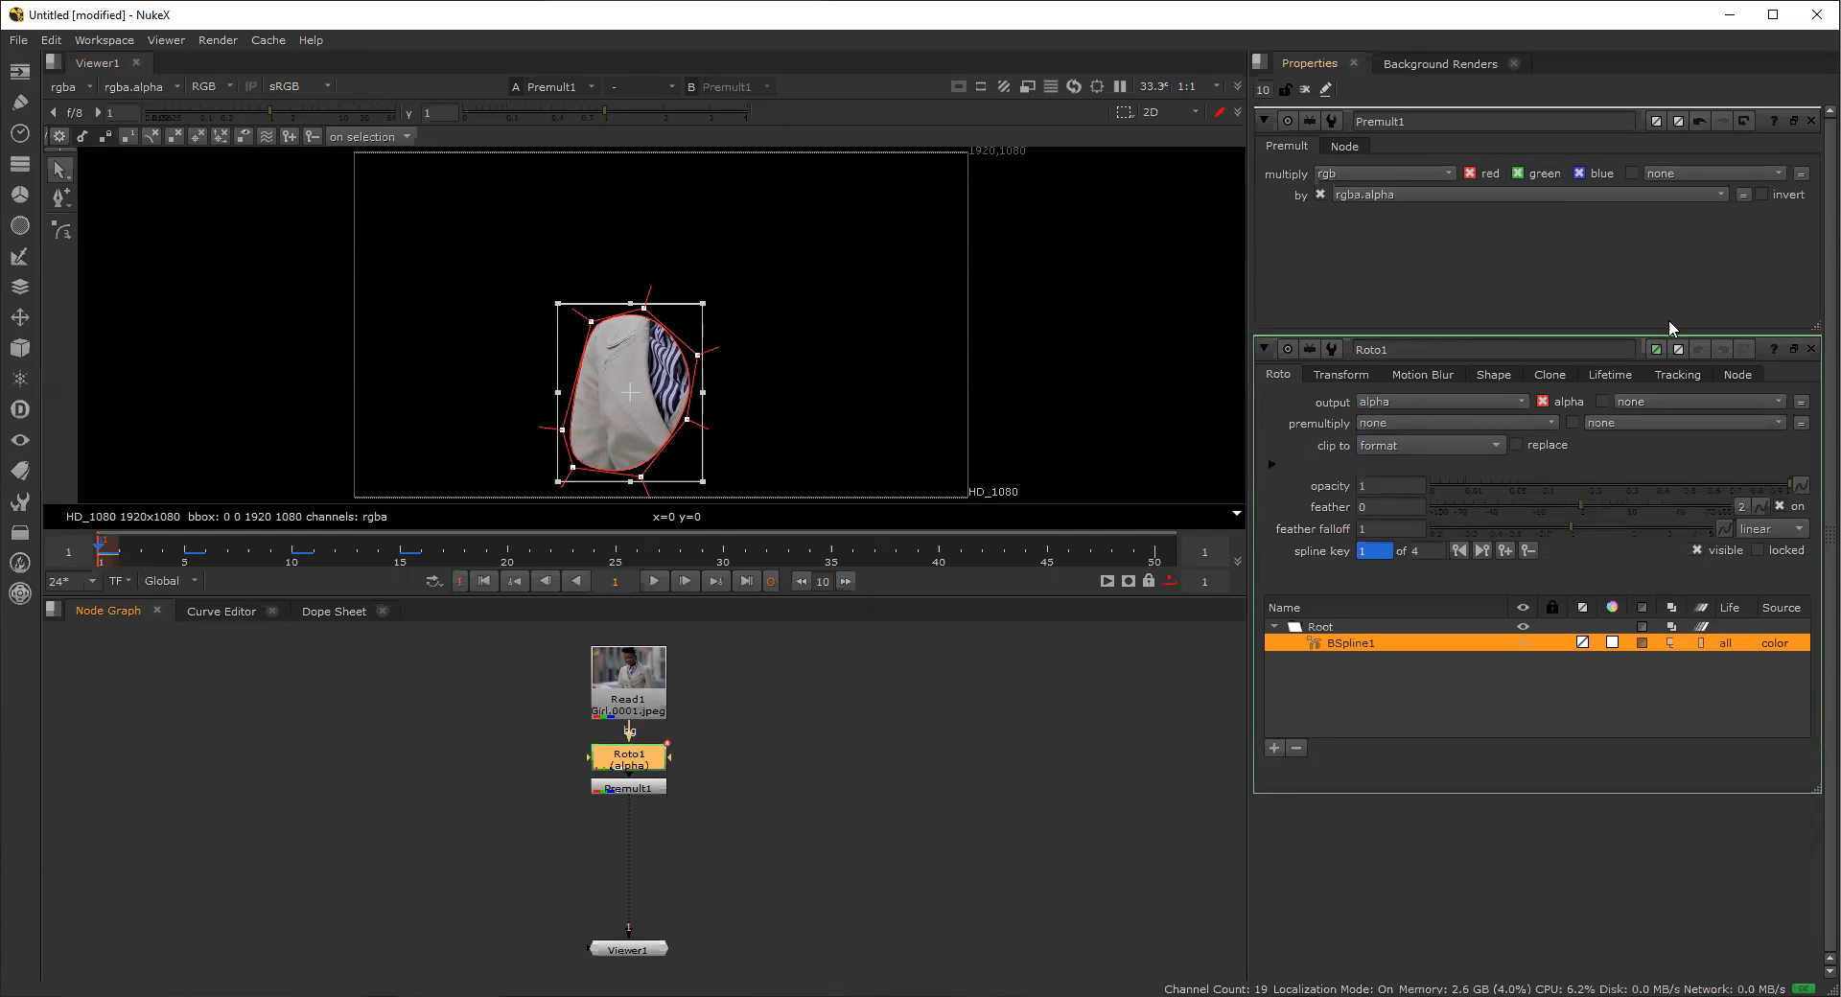
left_click(1810, 350)
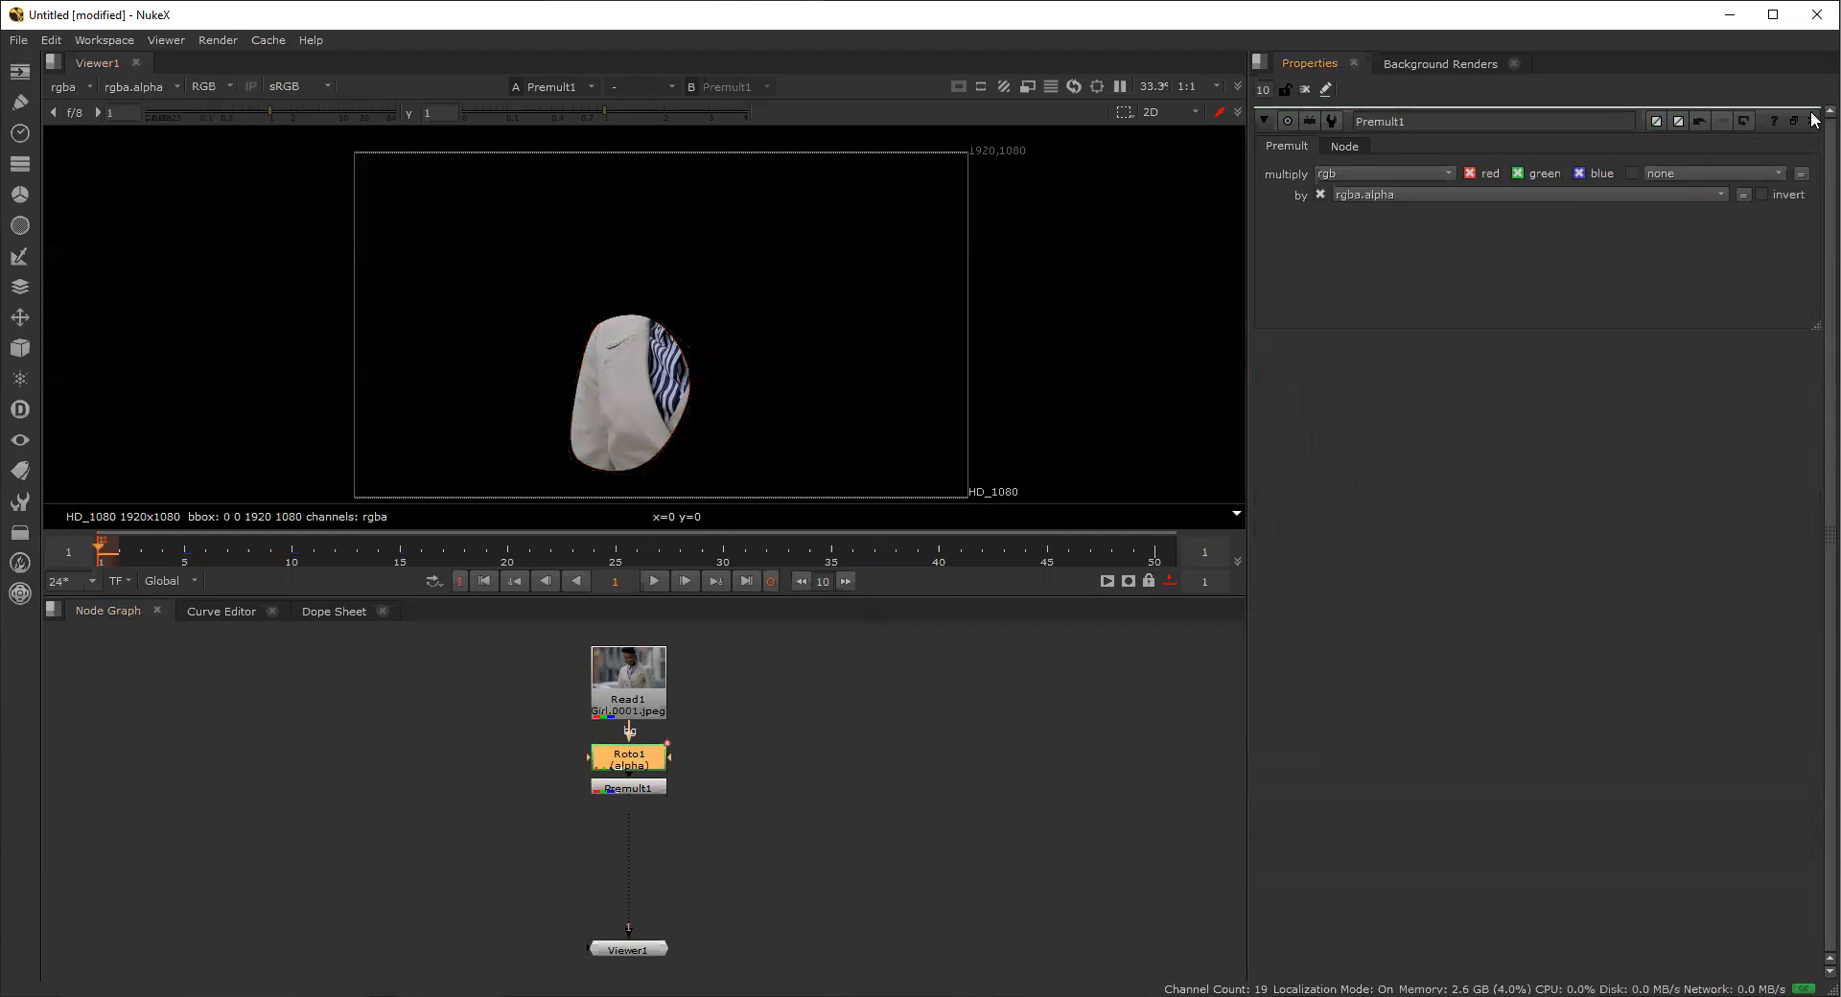
Close Premult1's properties and scrub the first few frames to review the premultiplied jacket cutout.
left_click(1813, 116)
left_click(921, 699)
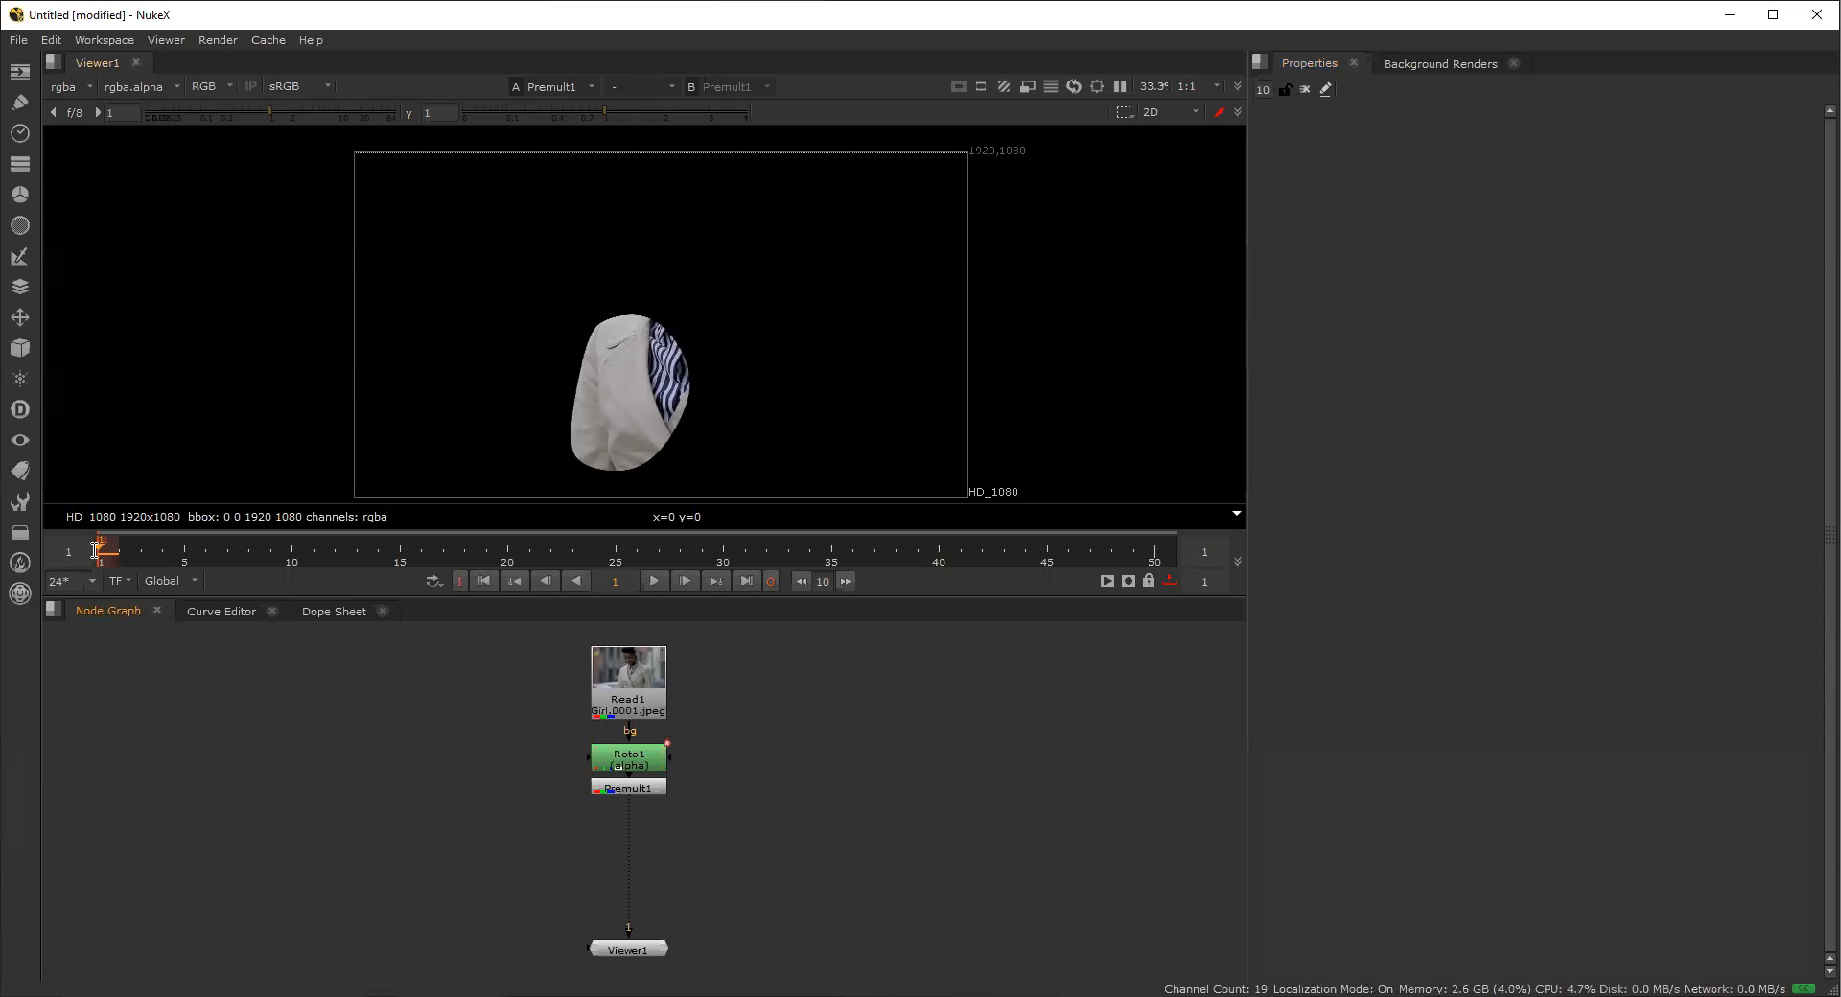
left_click_drag(93, 550, 238, 551)
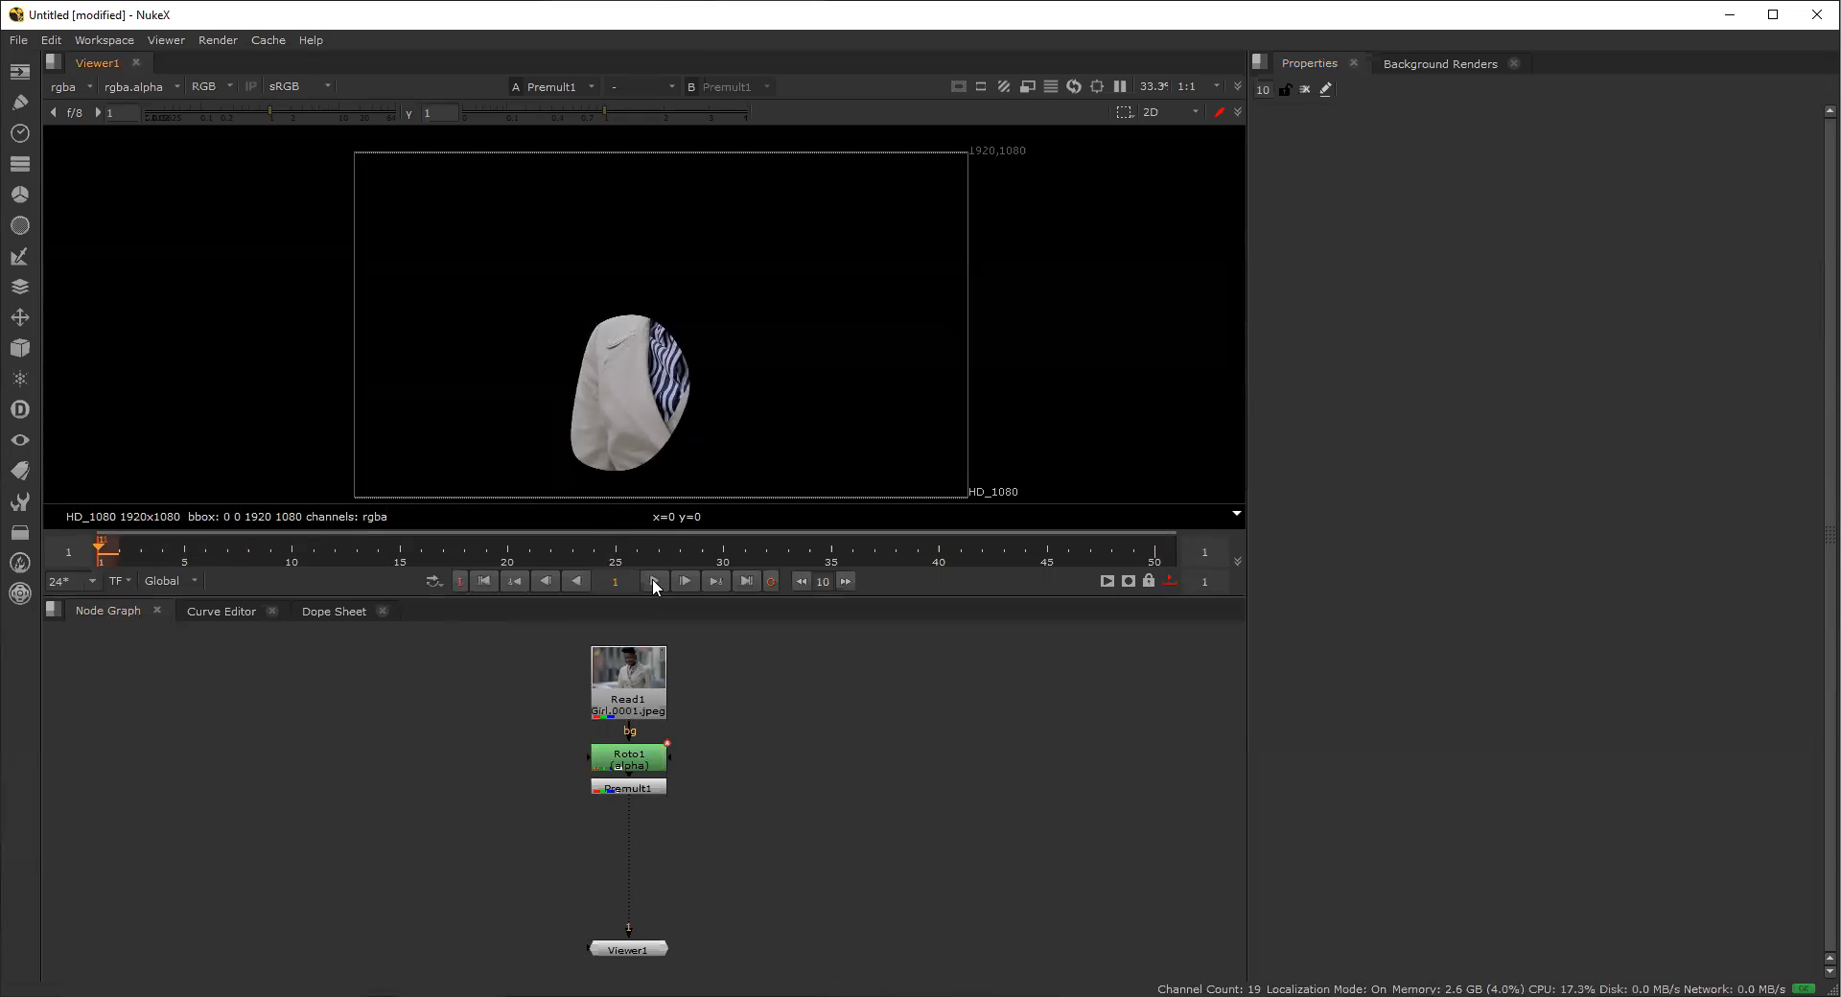
left_click(107, 544)
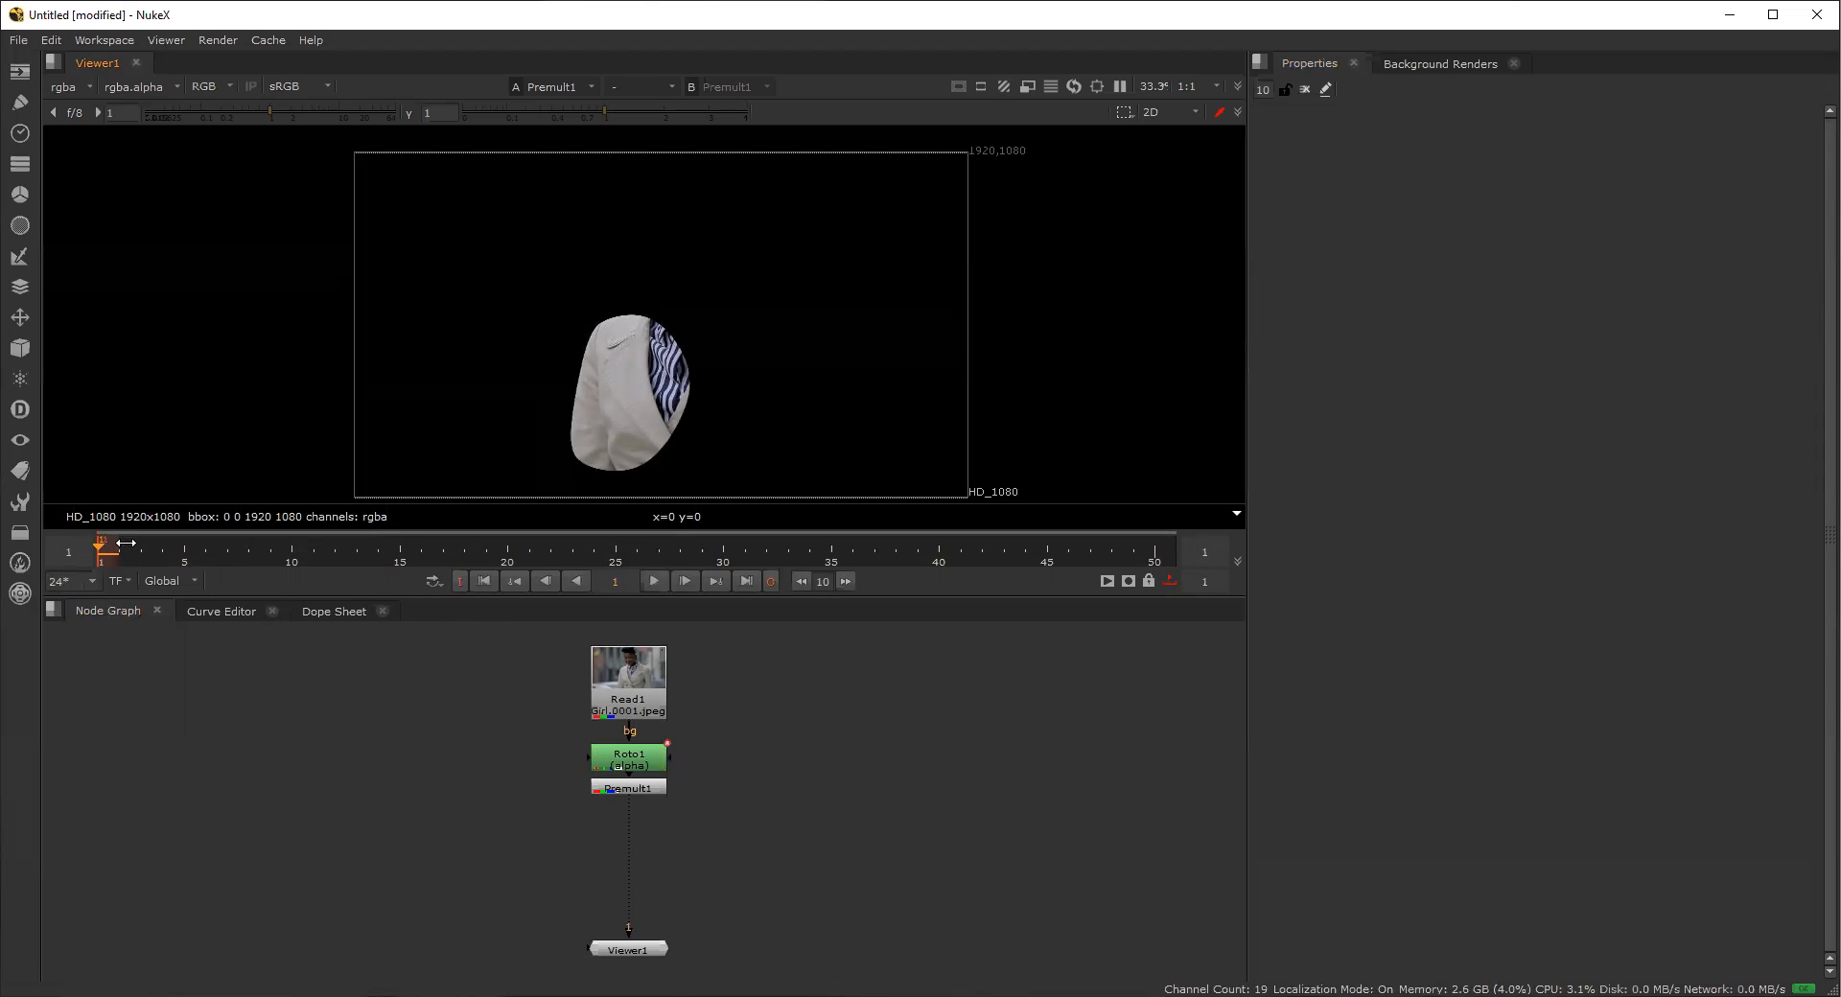
left_click(164, 555)
Open Roto1's properties and scrub through to frame 20 to check the shape's animation over the premultiplied image.
left_click(633, 757)
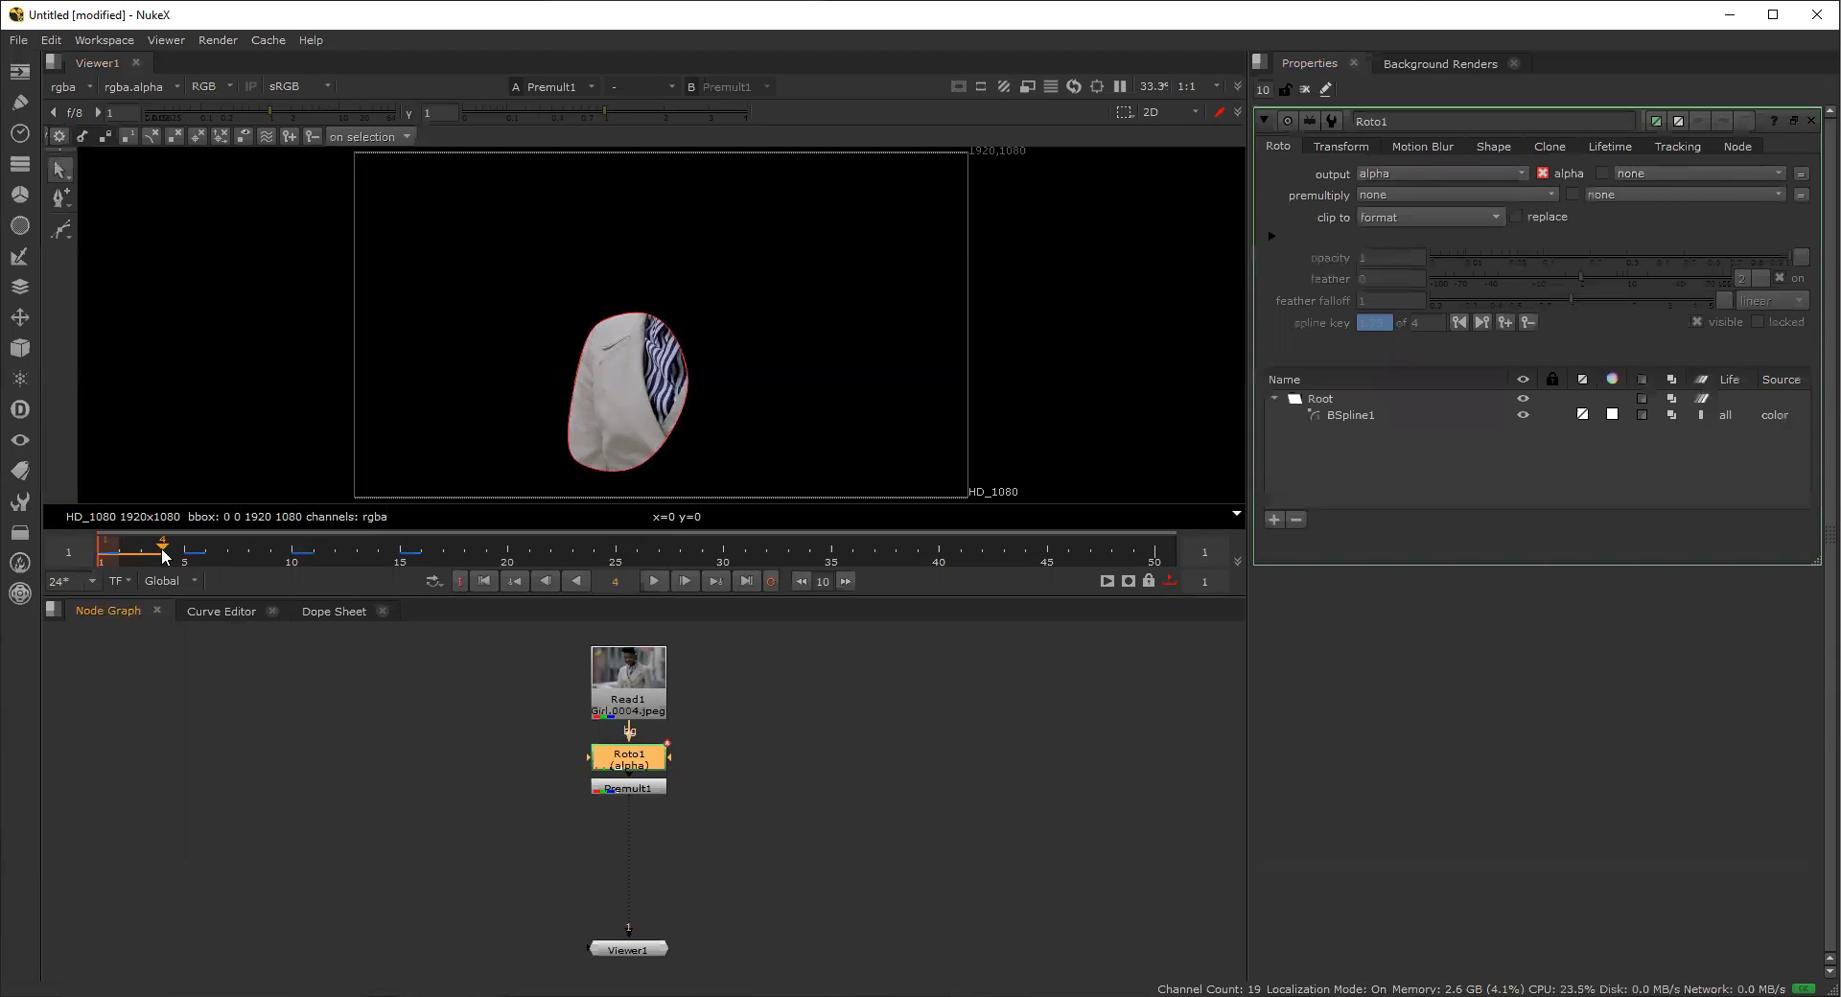
left_click(318, 552)
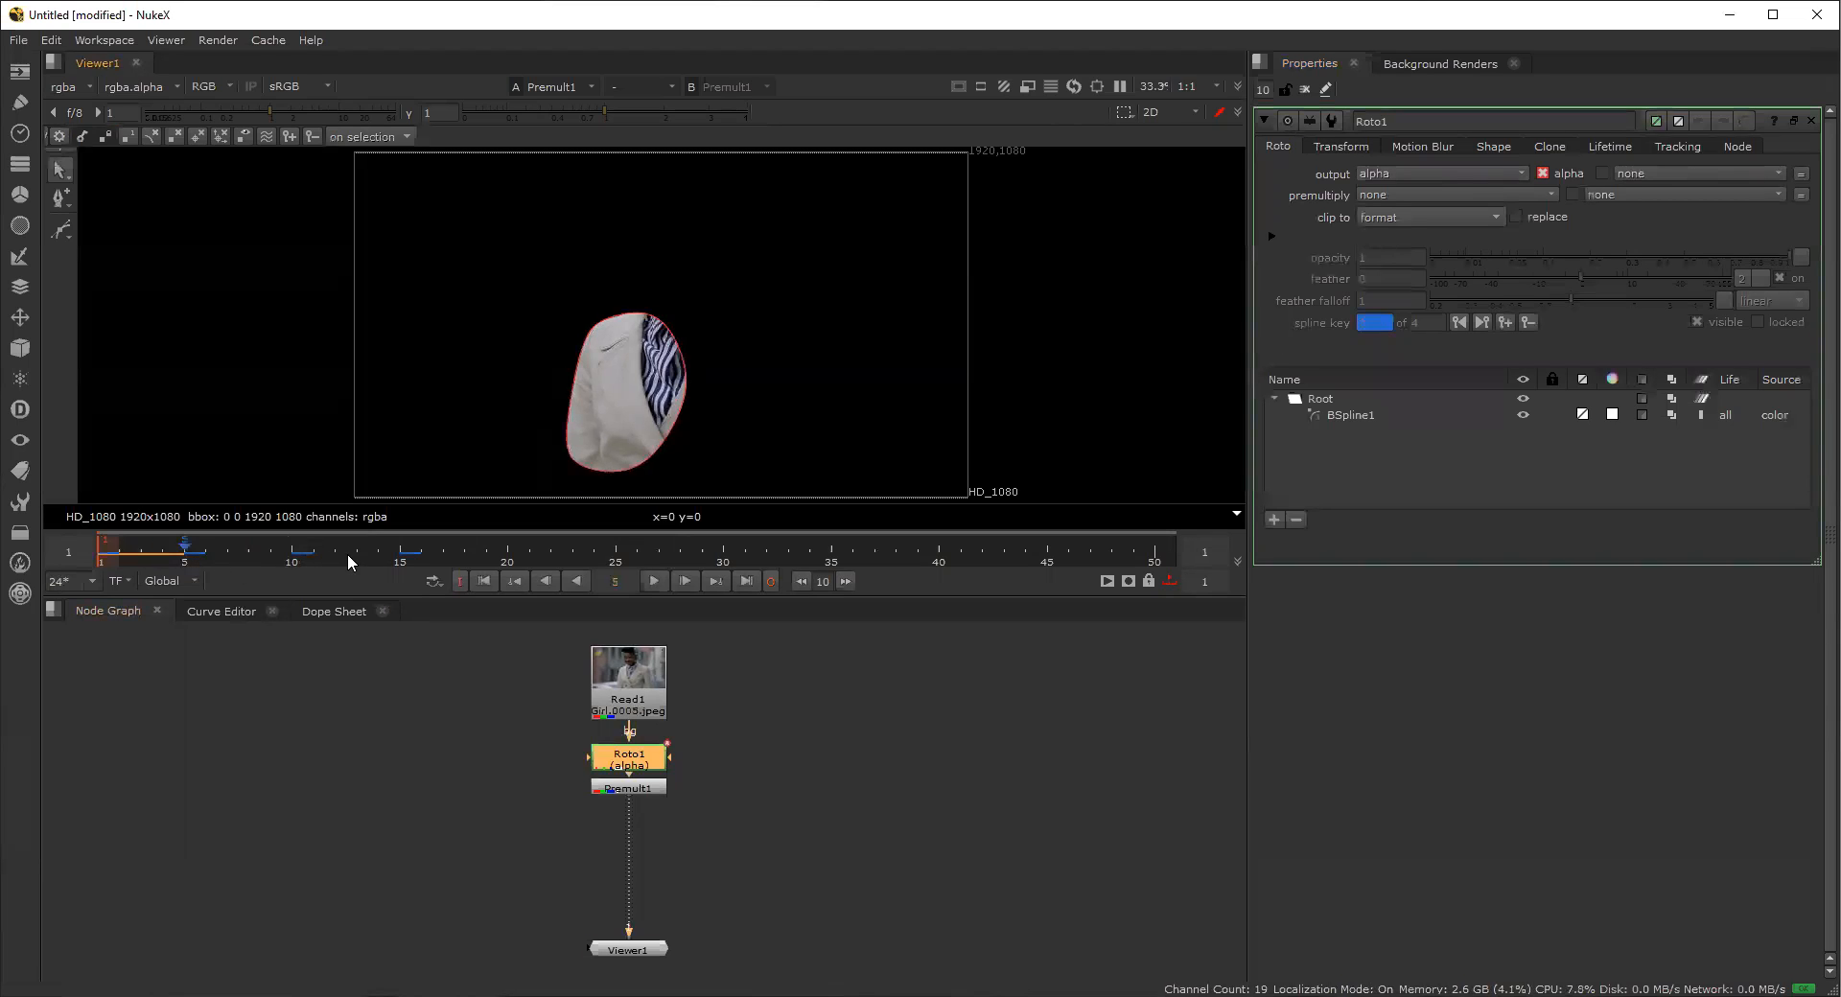
left_click(420, 547)
left_click_drag(438, 543, 338, 562)
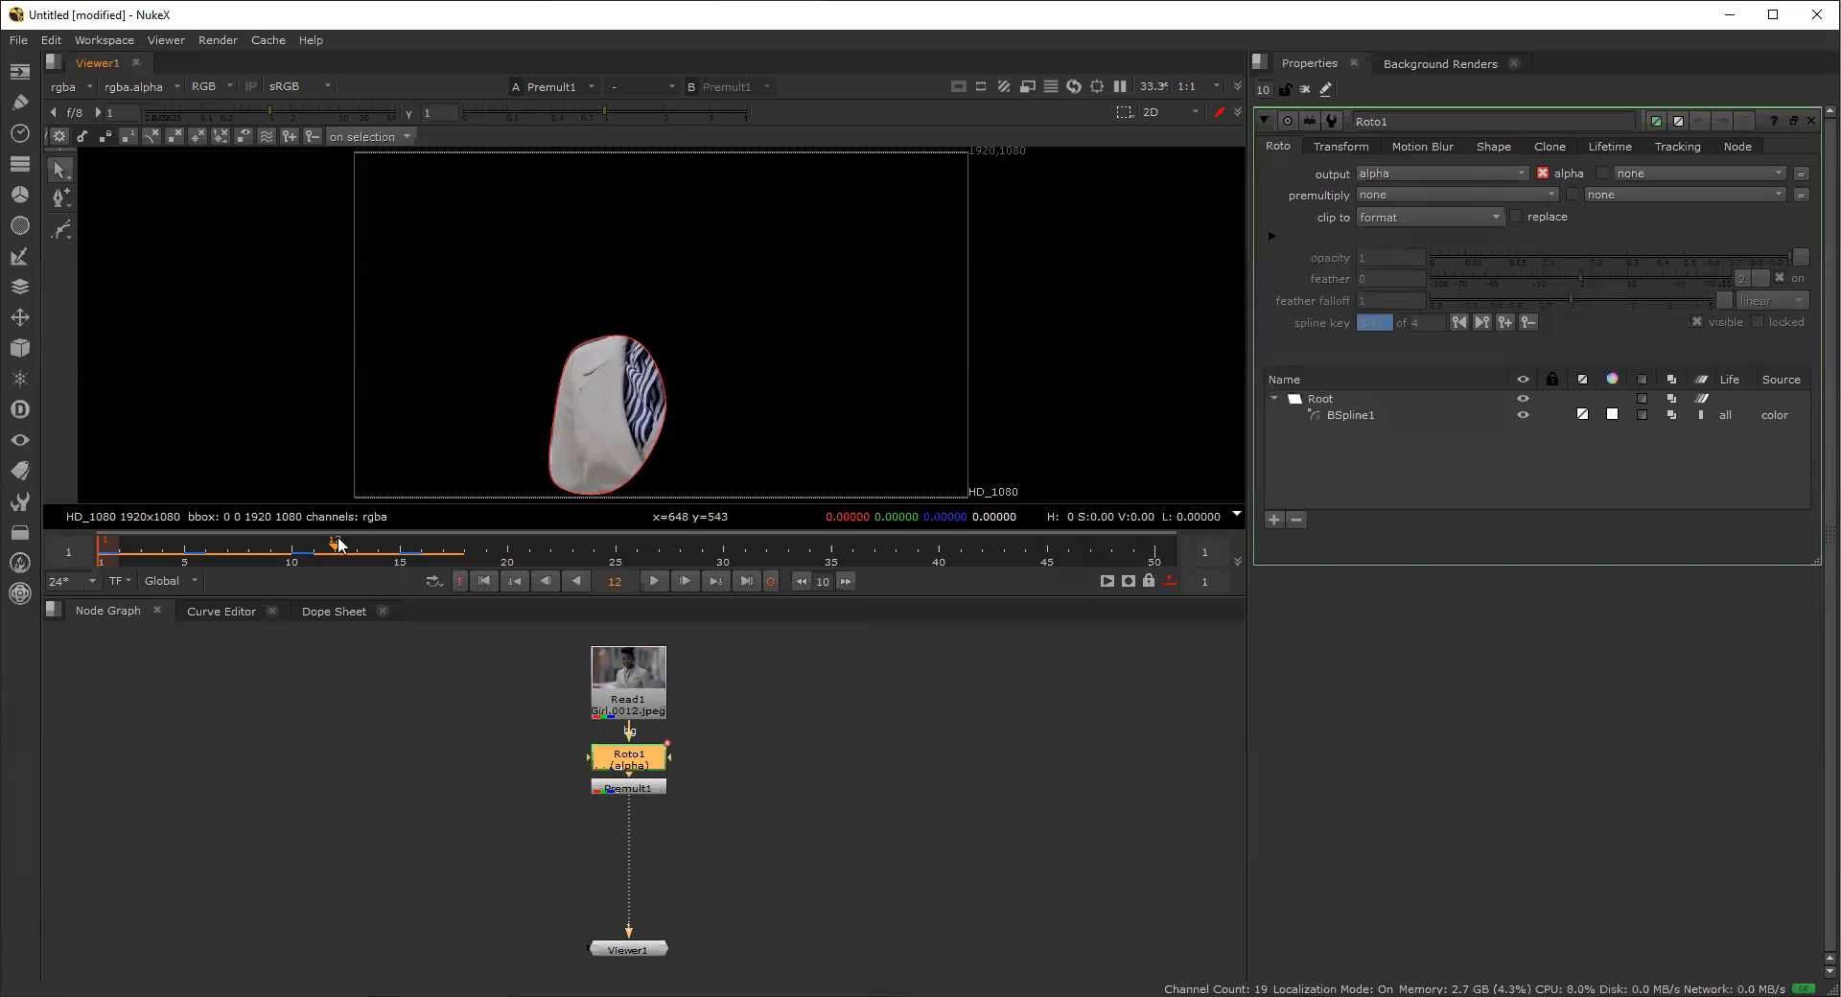
left_click_drag(345, 548, 501, 550)
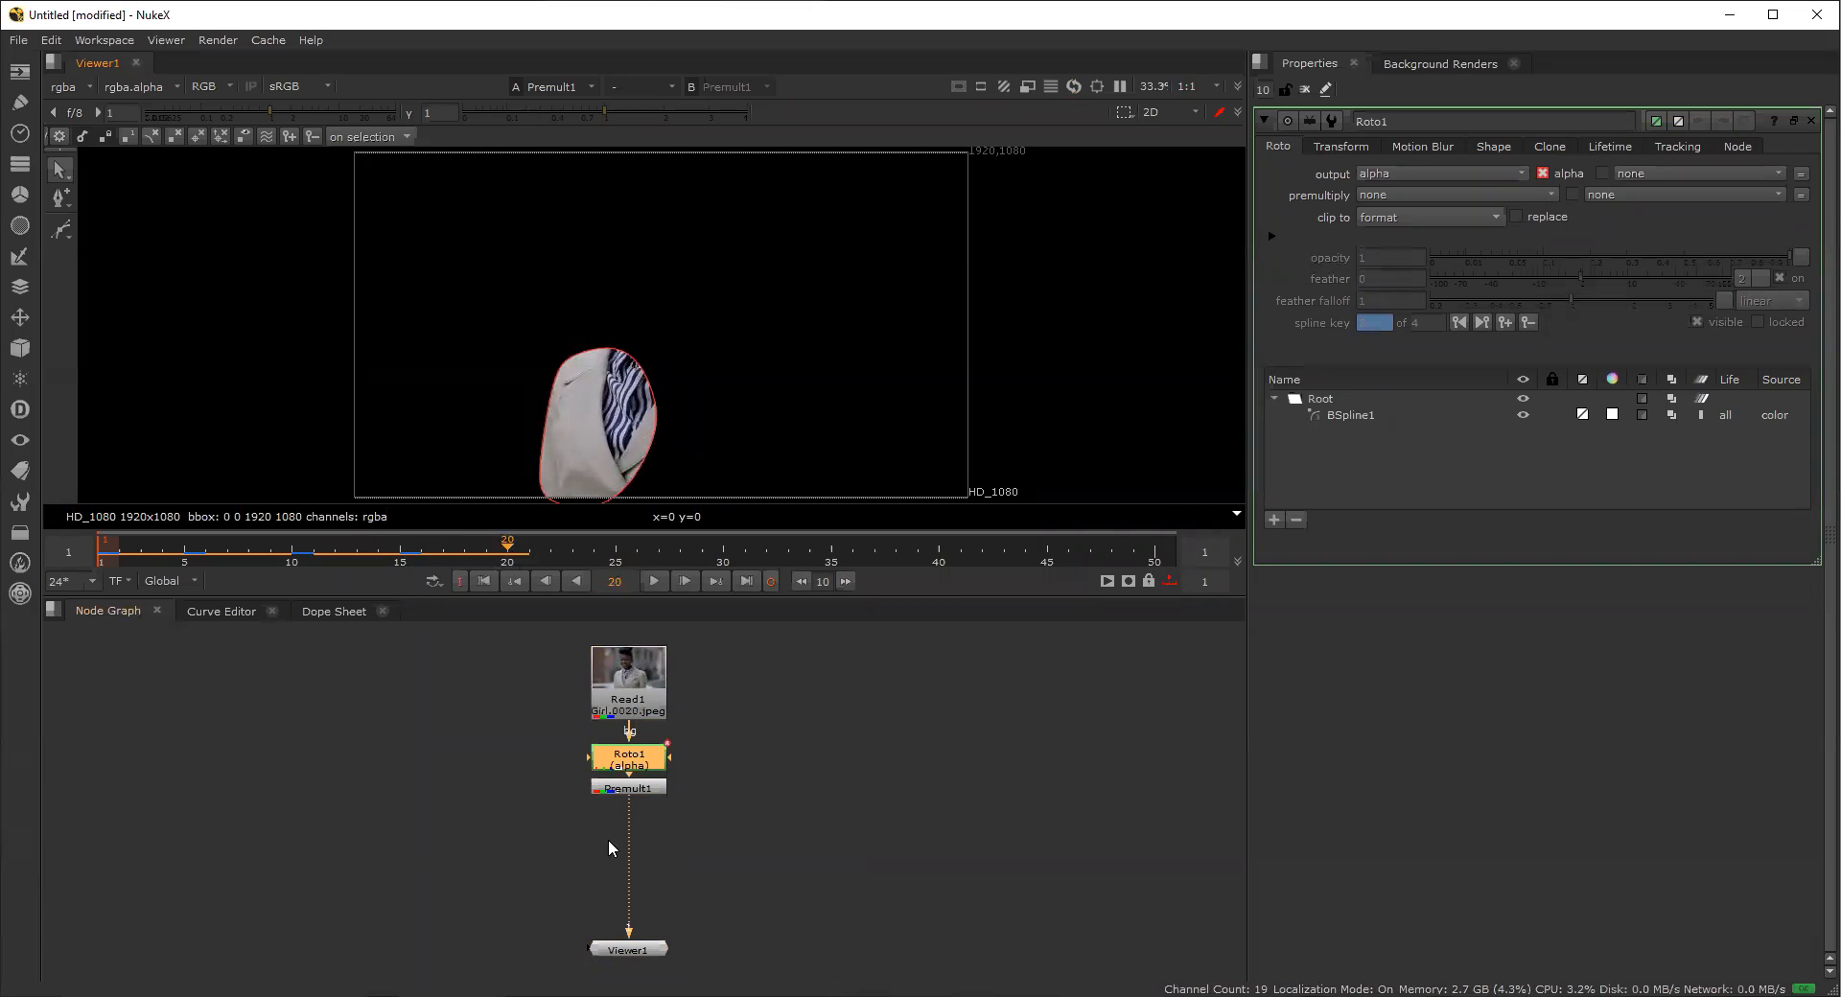
Disable Premult1 and reposition the whole roto shape over the jacket on frame 20.
left_click(629, 790)
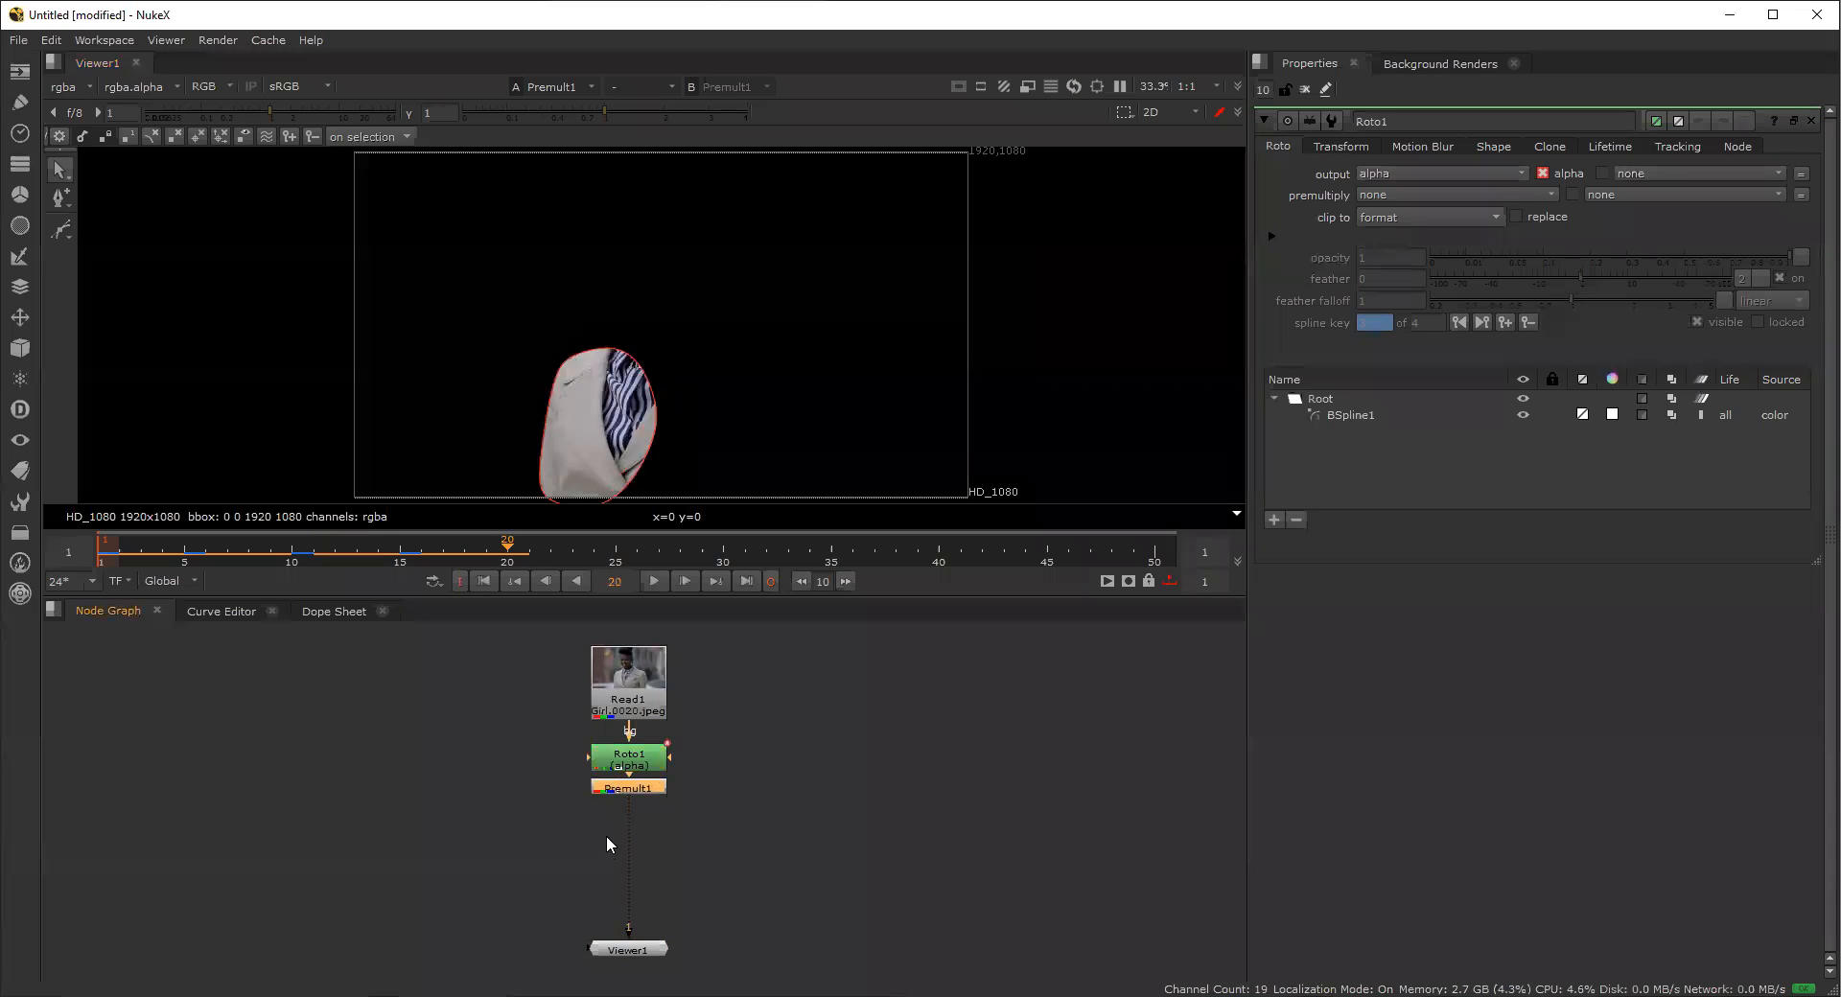
key("d")
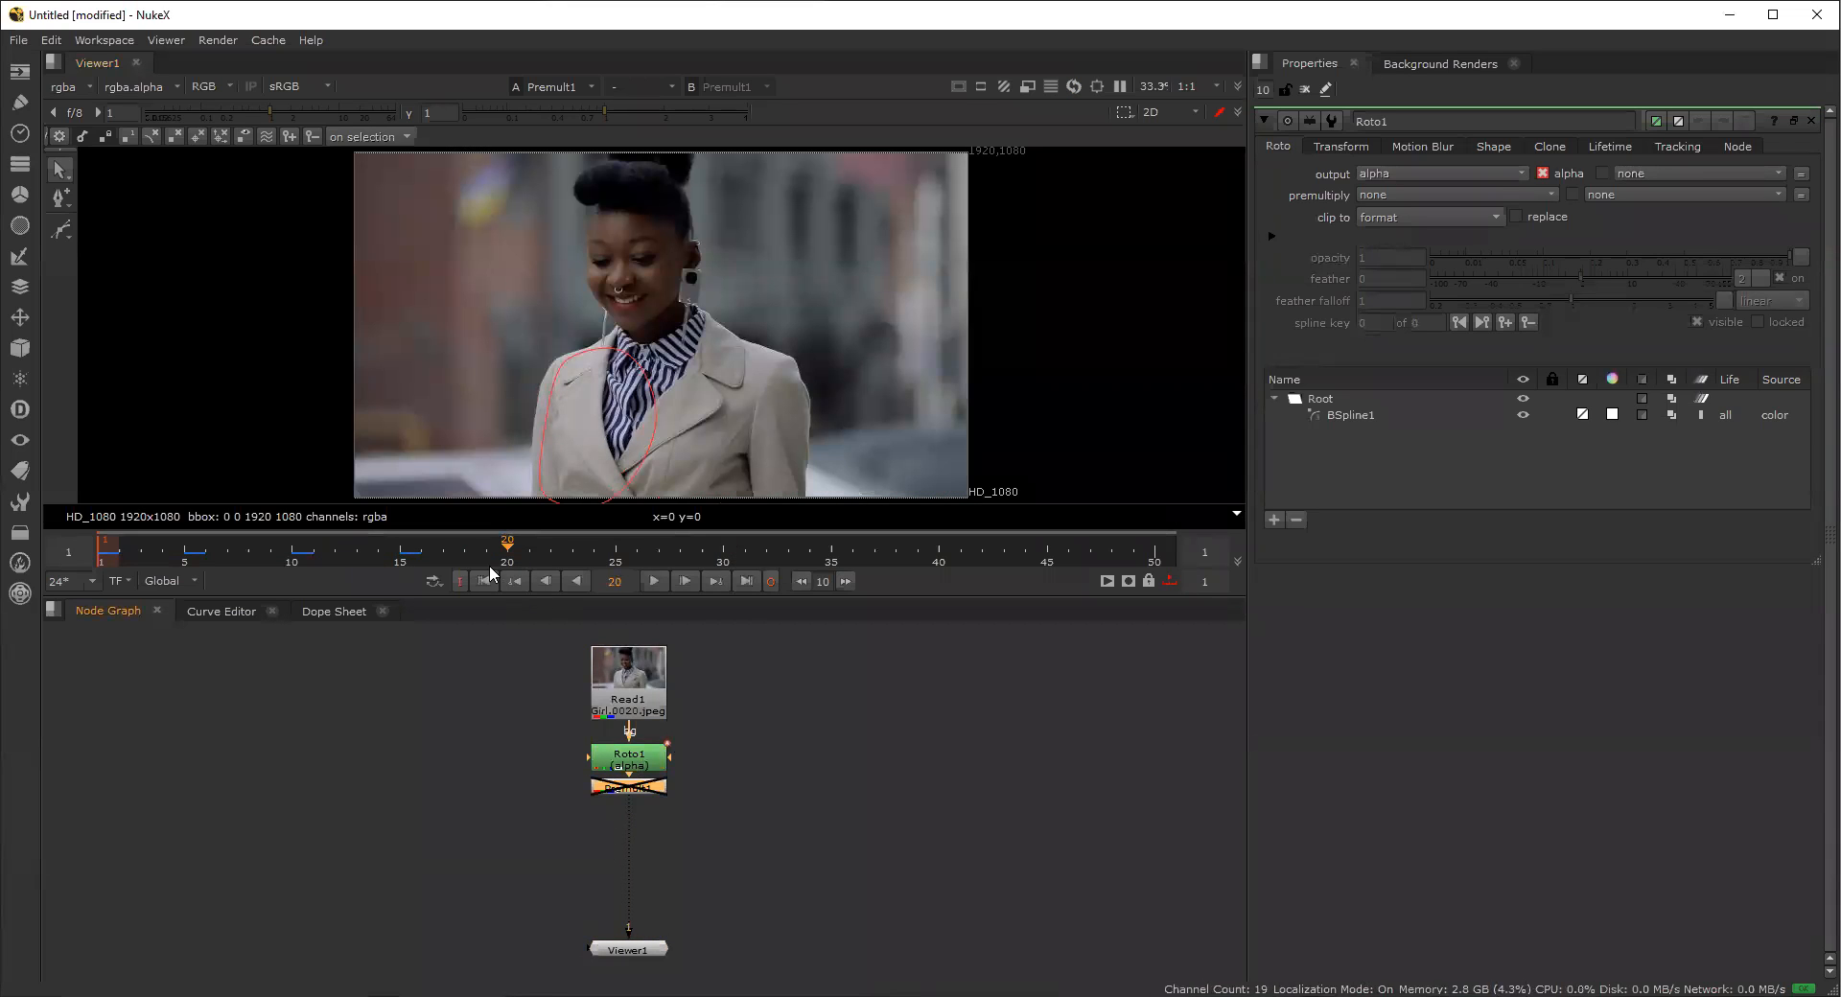
left_click_drag(462, 285, 594, 458)
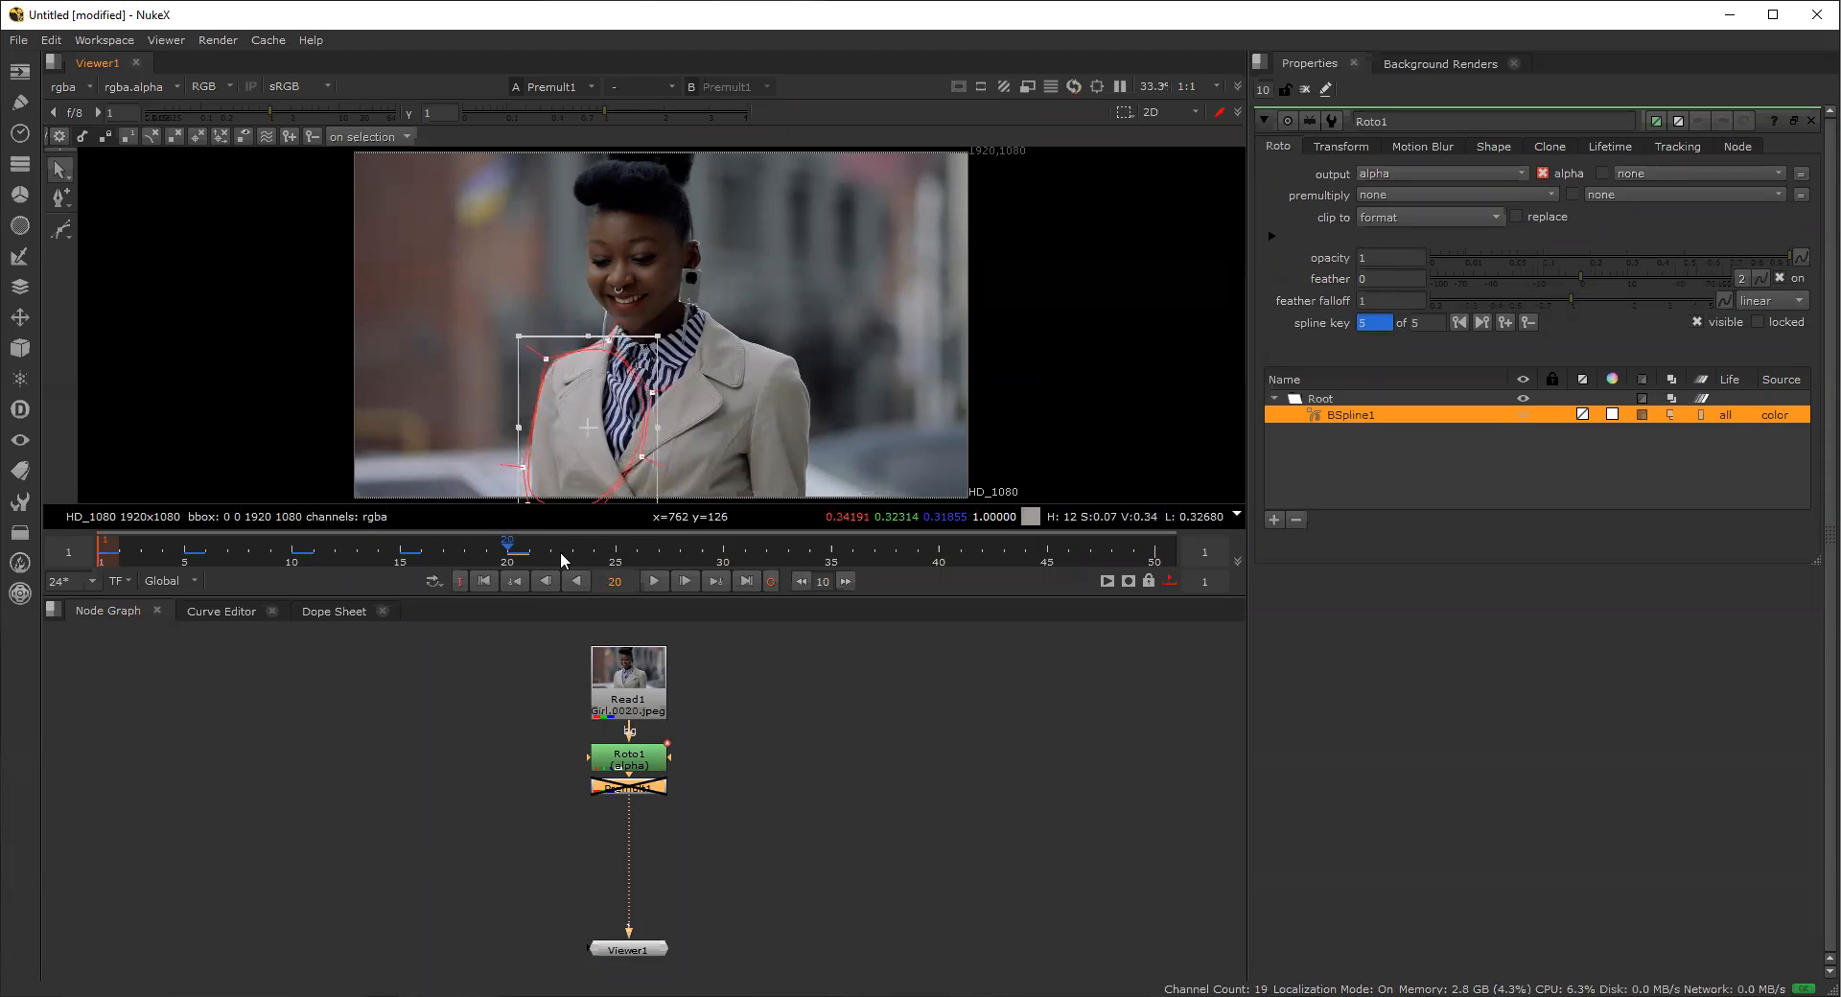
Reposition BSpline1 on frames 25, 30 and 35 so it follows the jacket's shoulder.
left_click(615, 548)
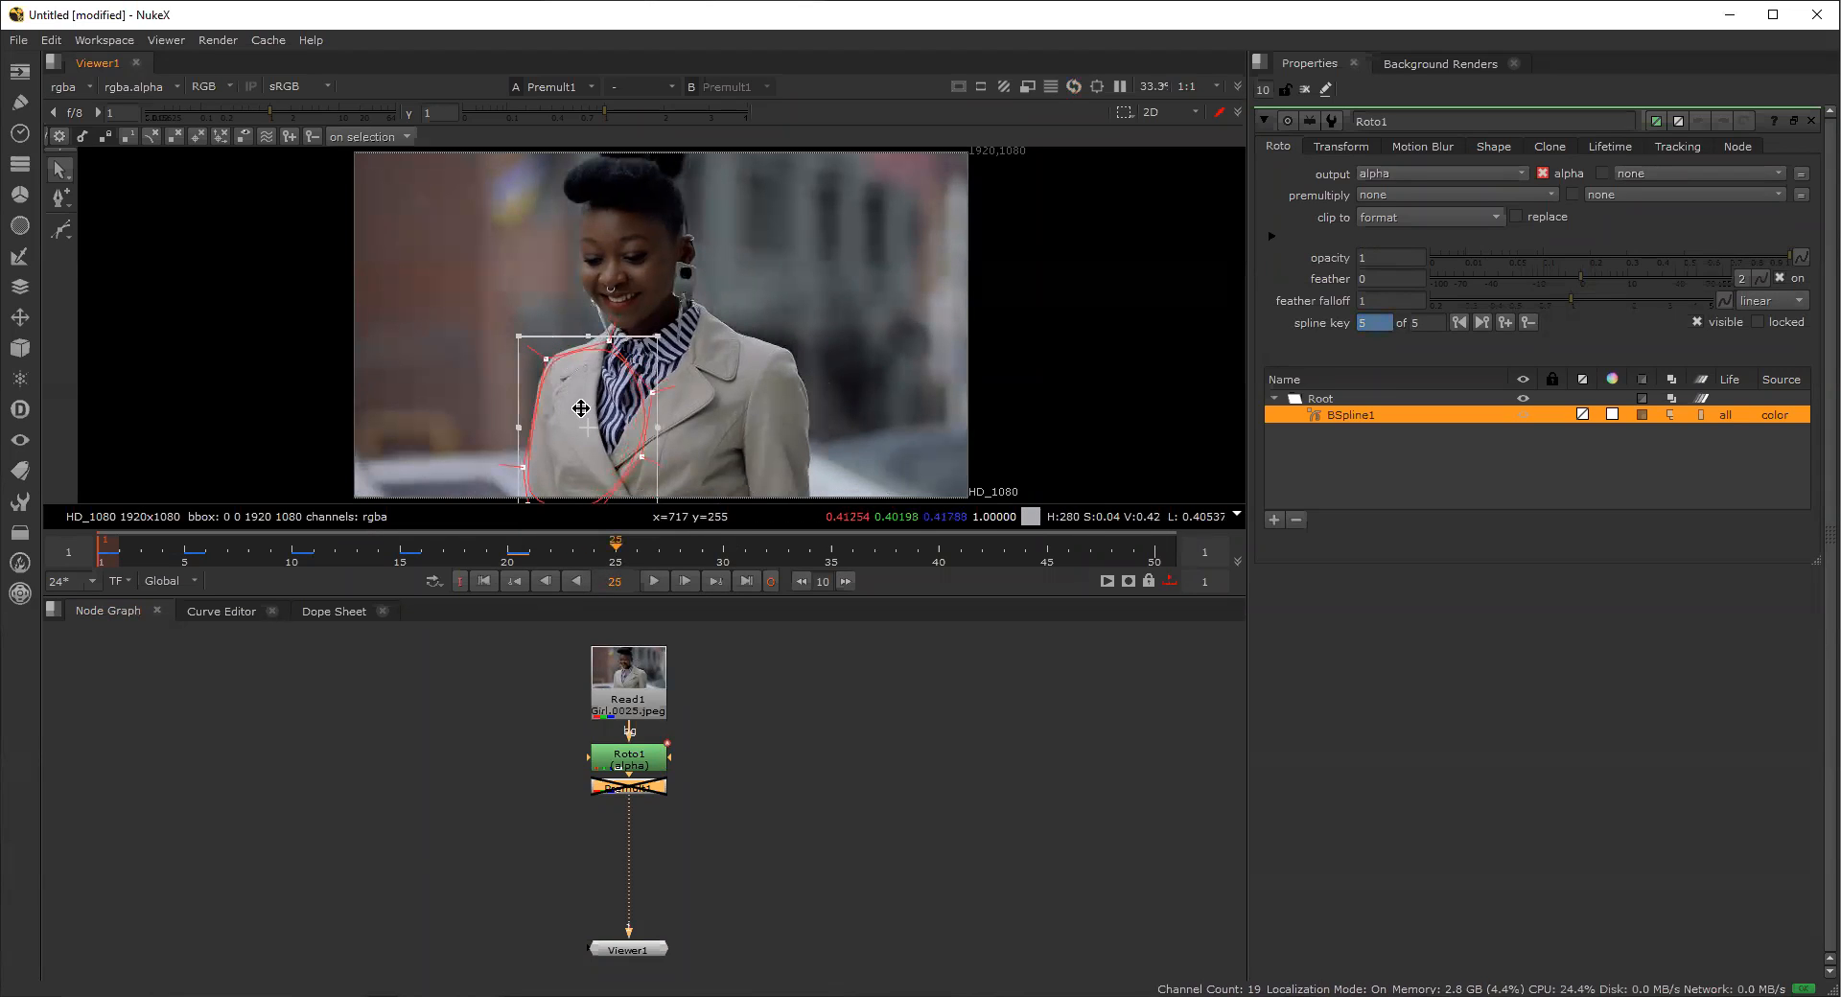
left_click_drag(588, 418, 623, 413)
left_click(723, 550)
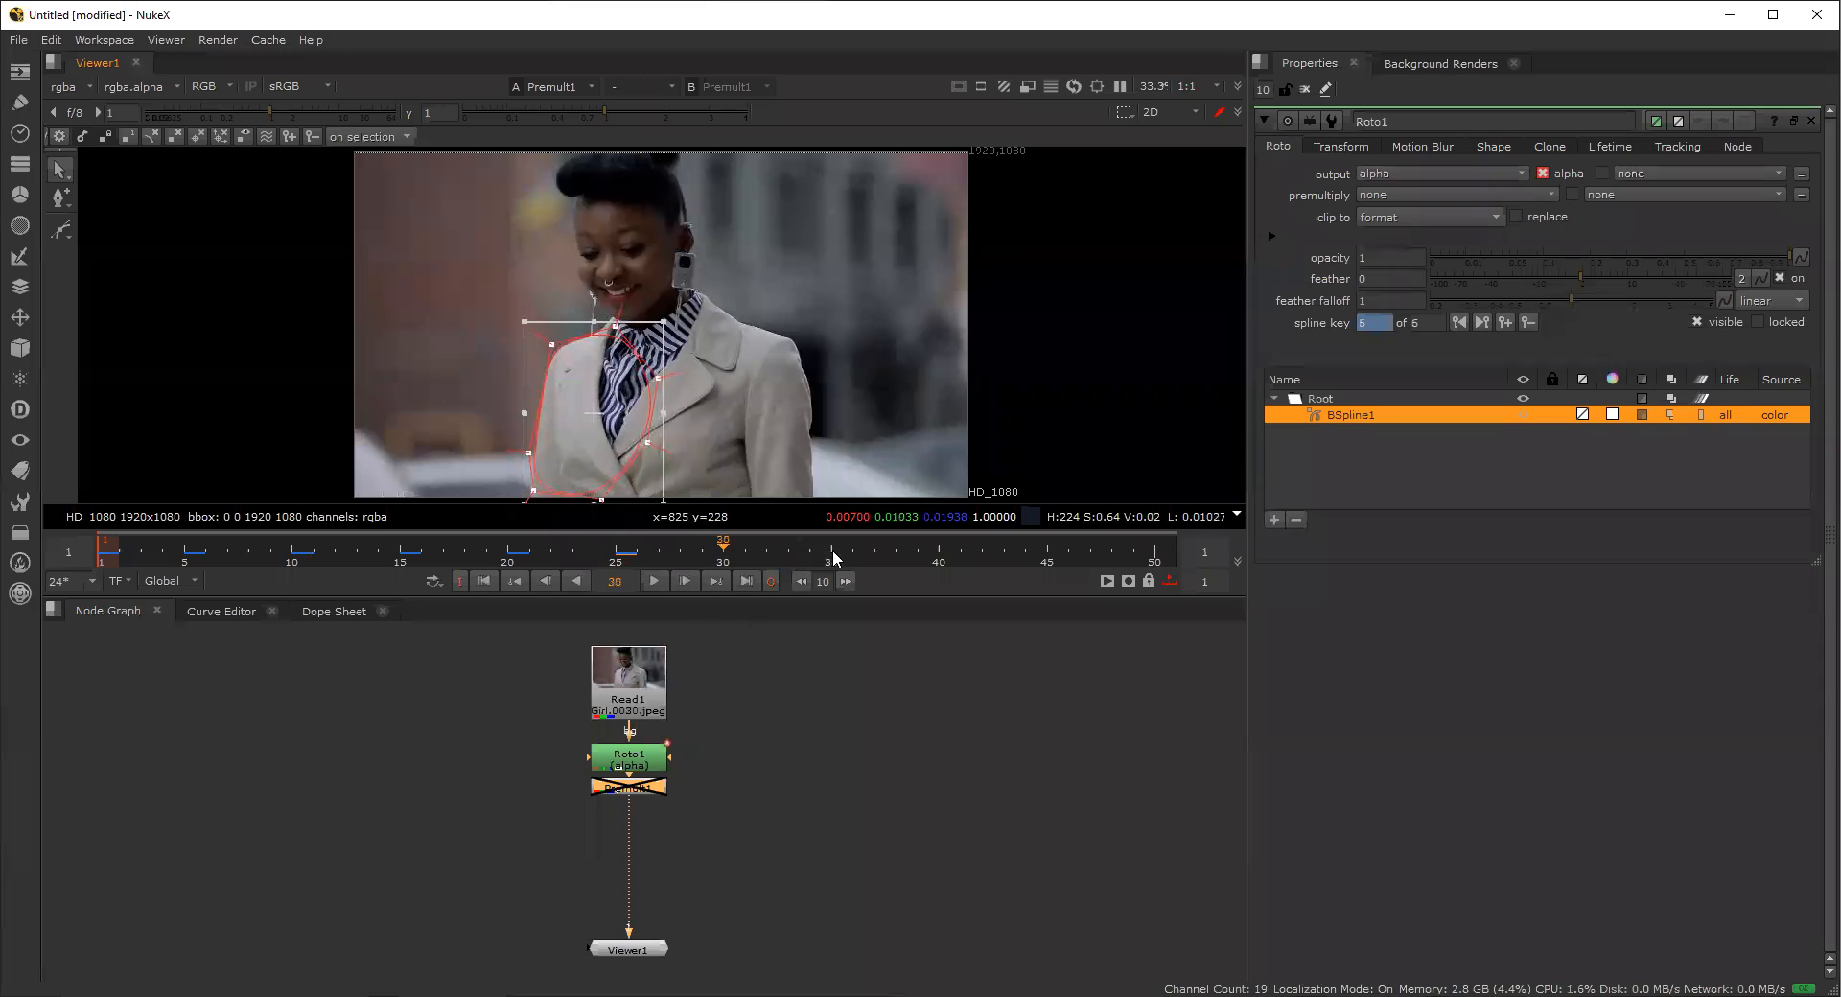
left_click_drag(591, 437, 592, 437)
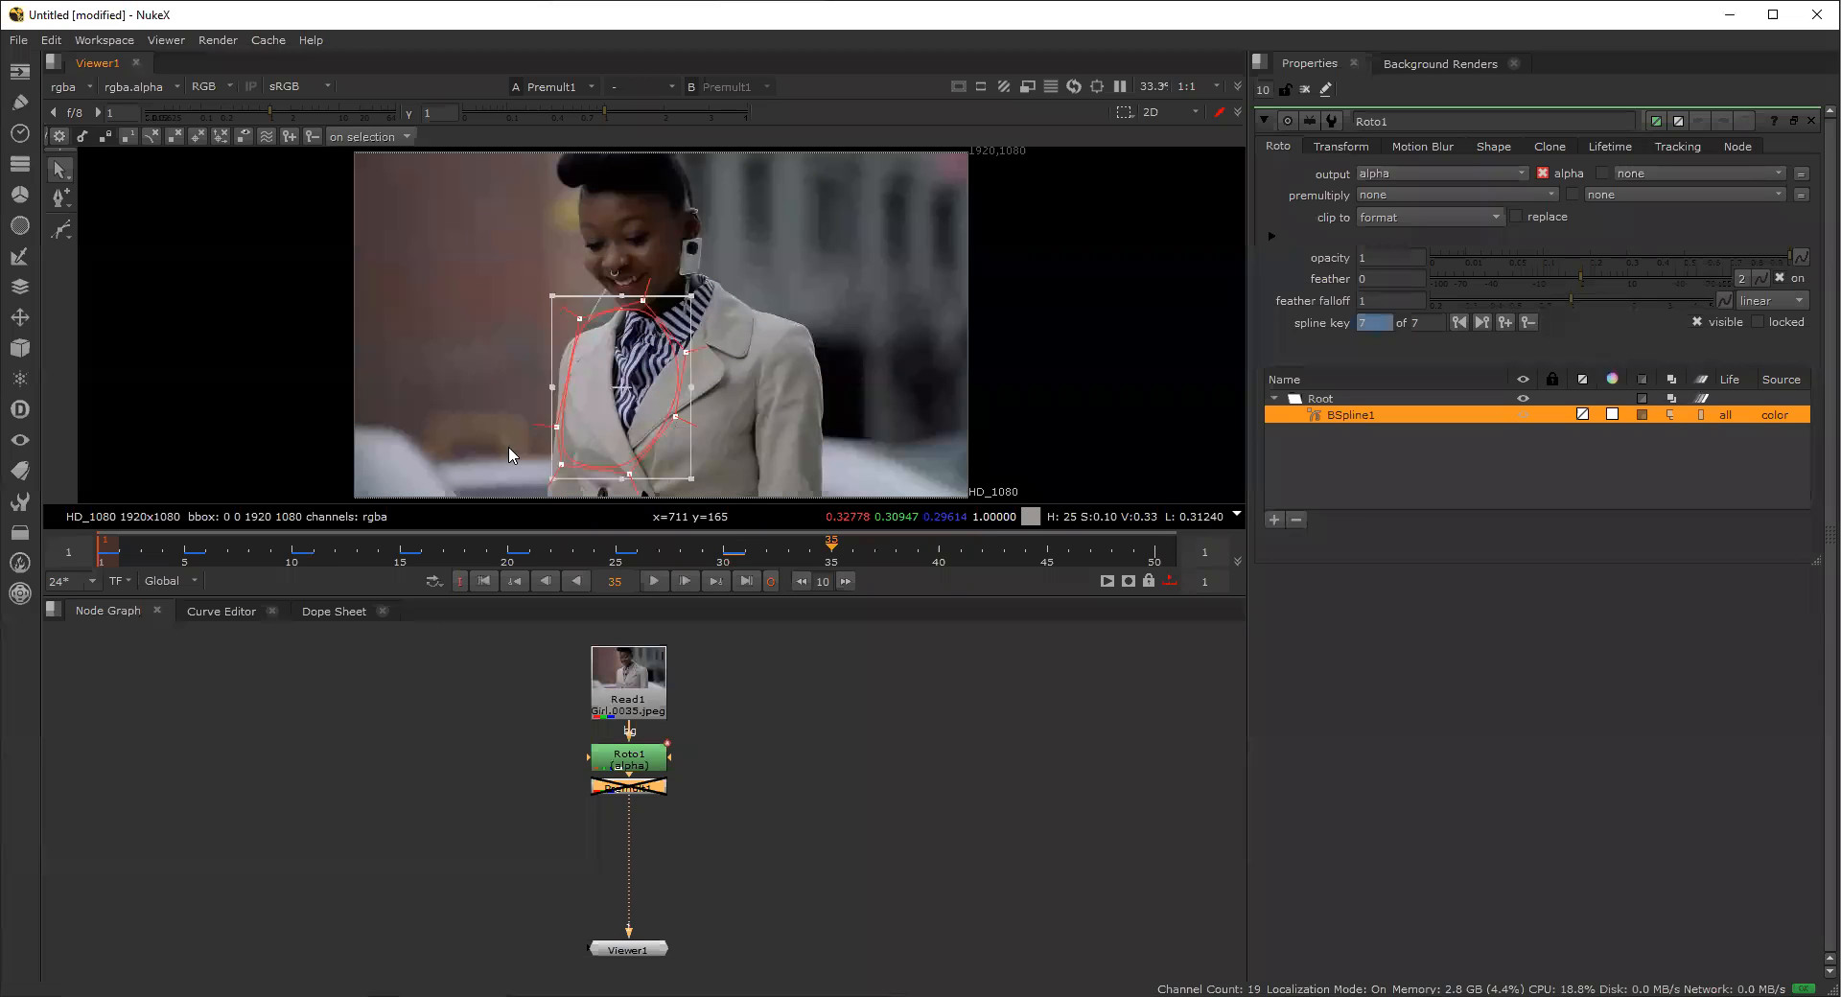
left_click_drag(548, 427, 535, 442)
Reposition BSpline1 on frames 40, 45 and 50 to keep following the jacket.
left_click(938, 551)
left_click_drag(609, 430, 624, 421)
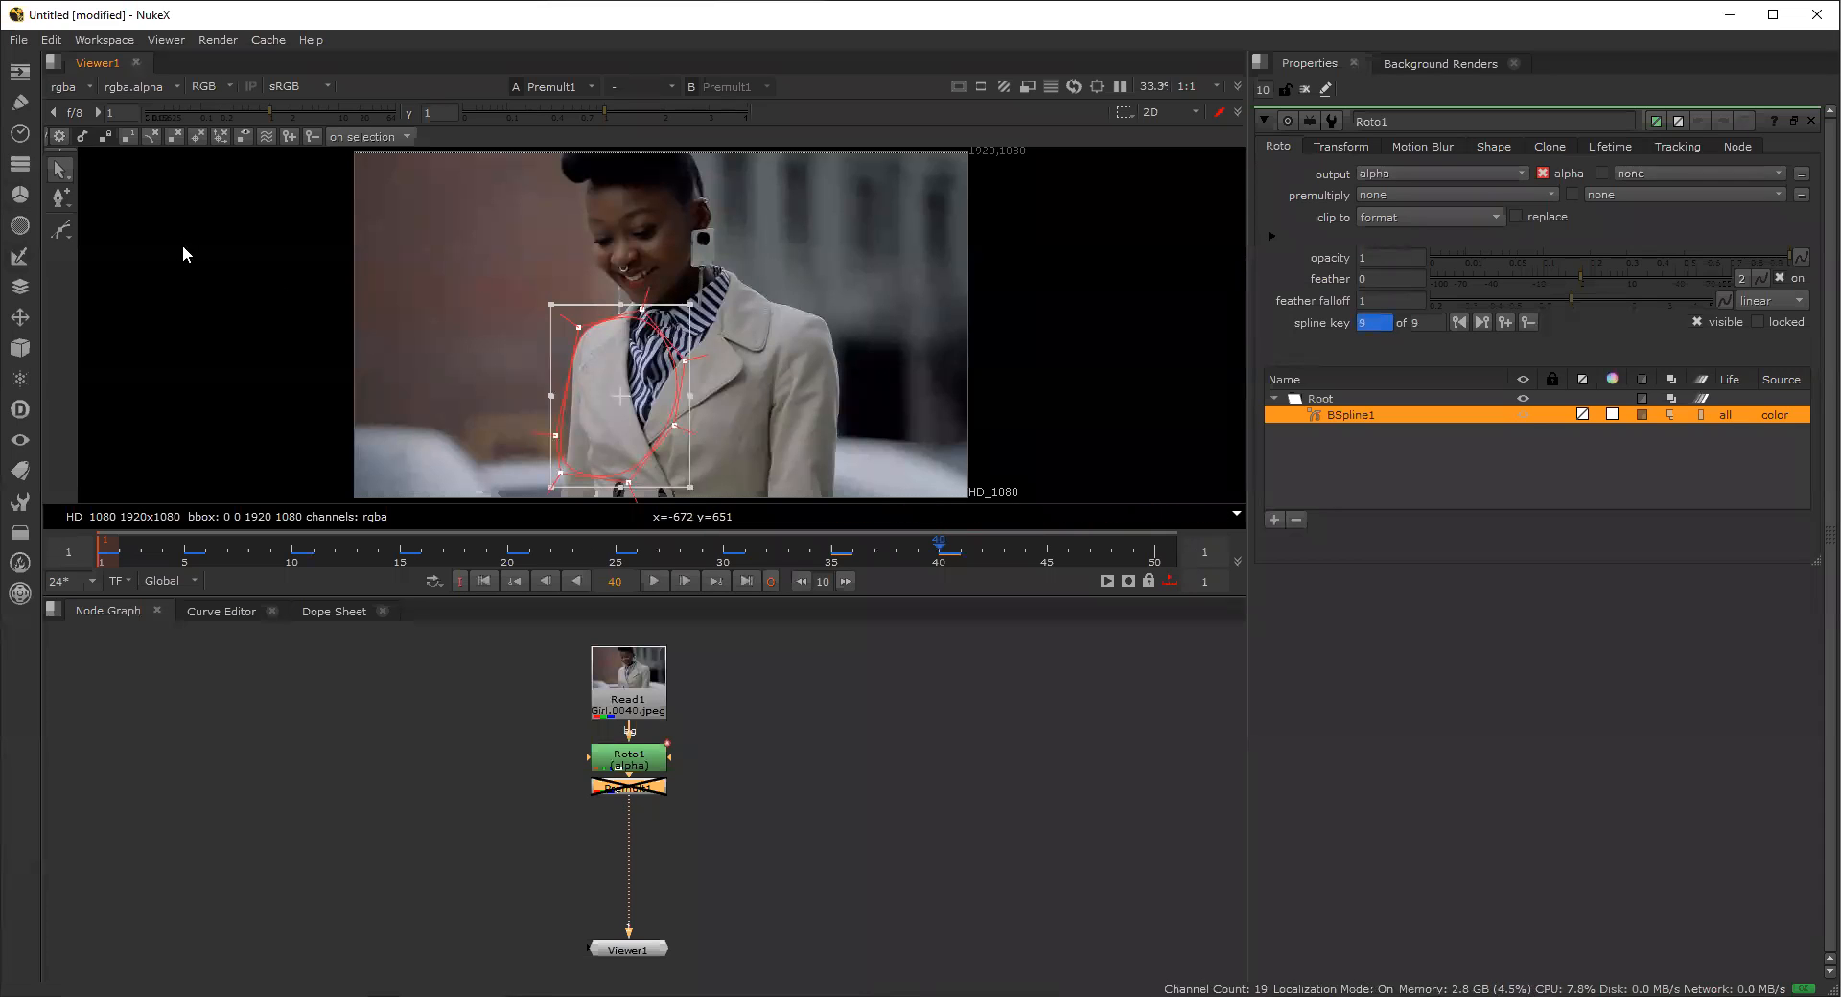
left_click(1040, 553)
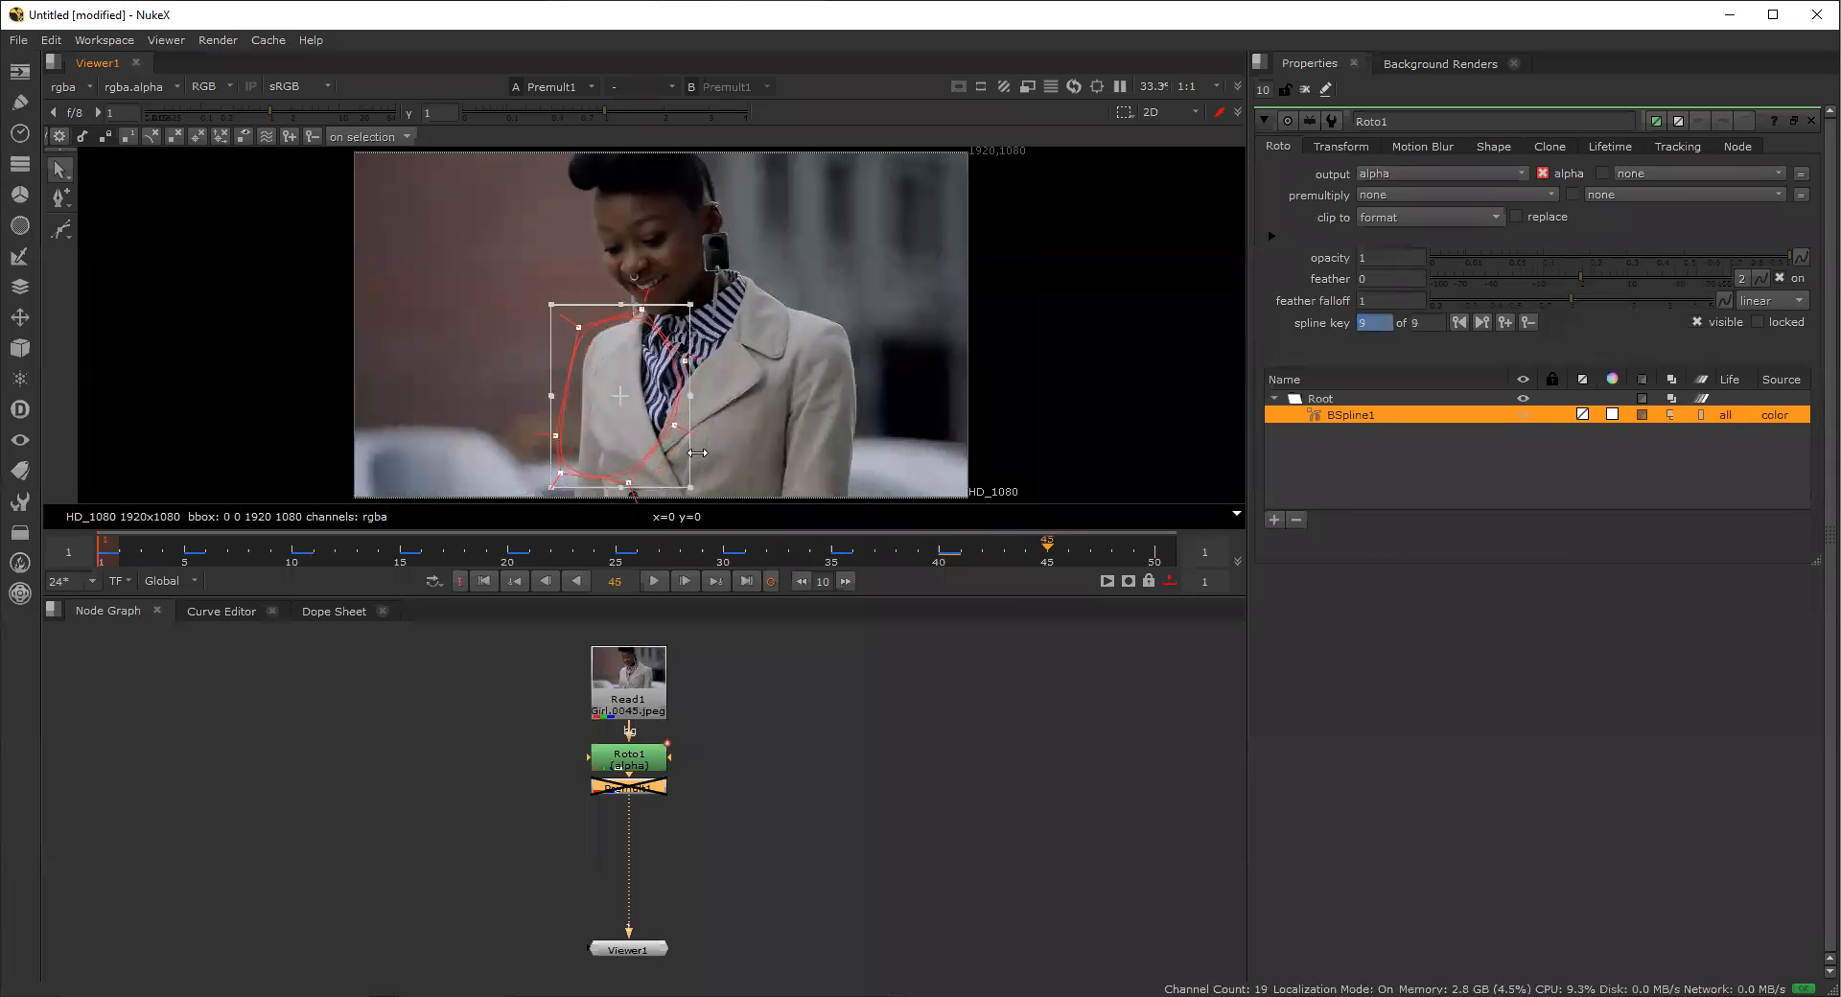
left_click_drag(597, 398, 608, 400)
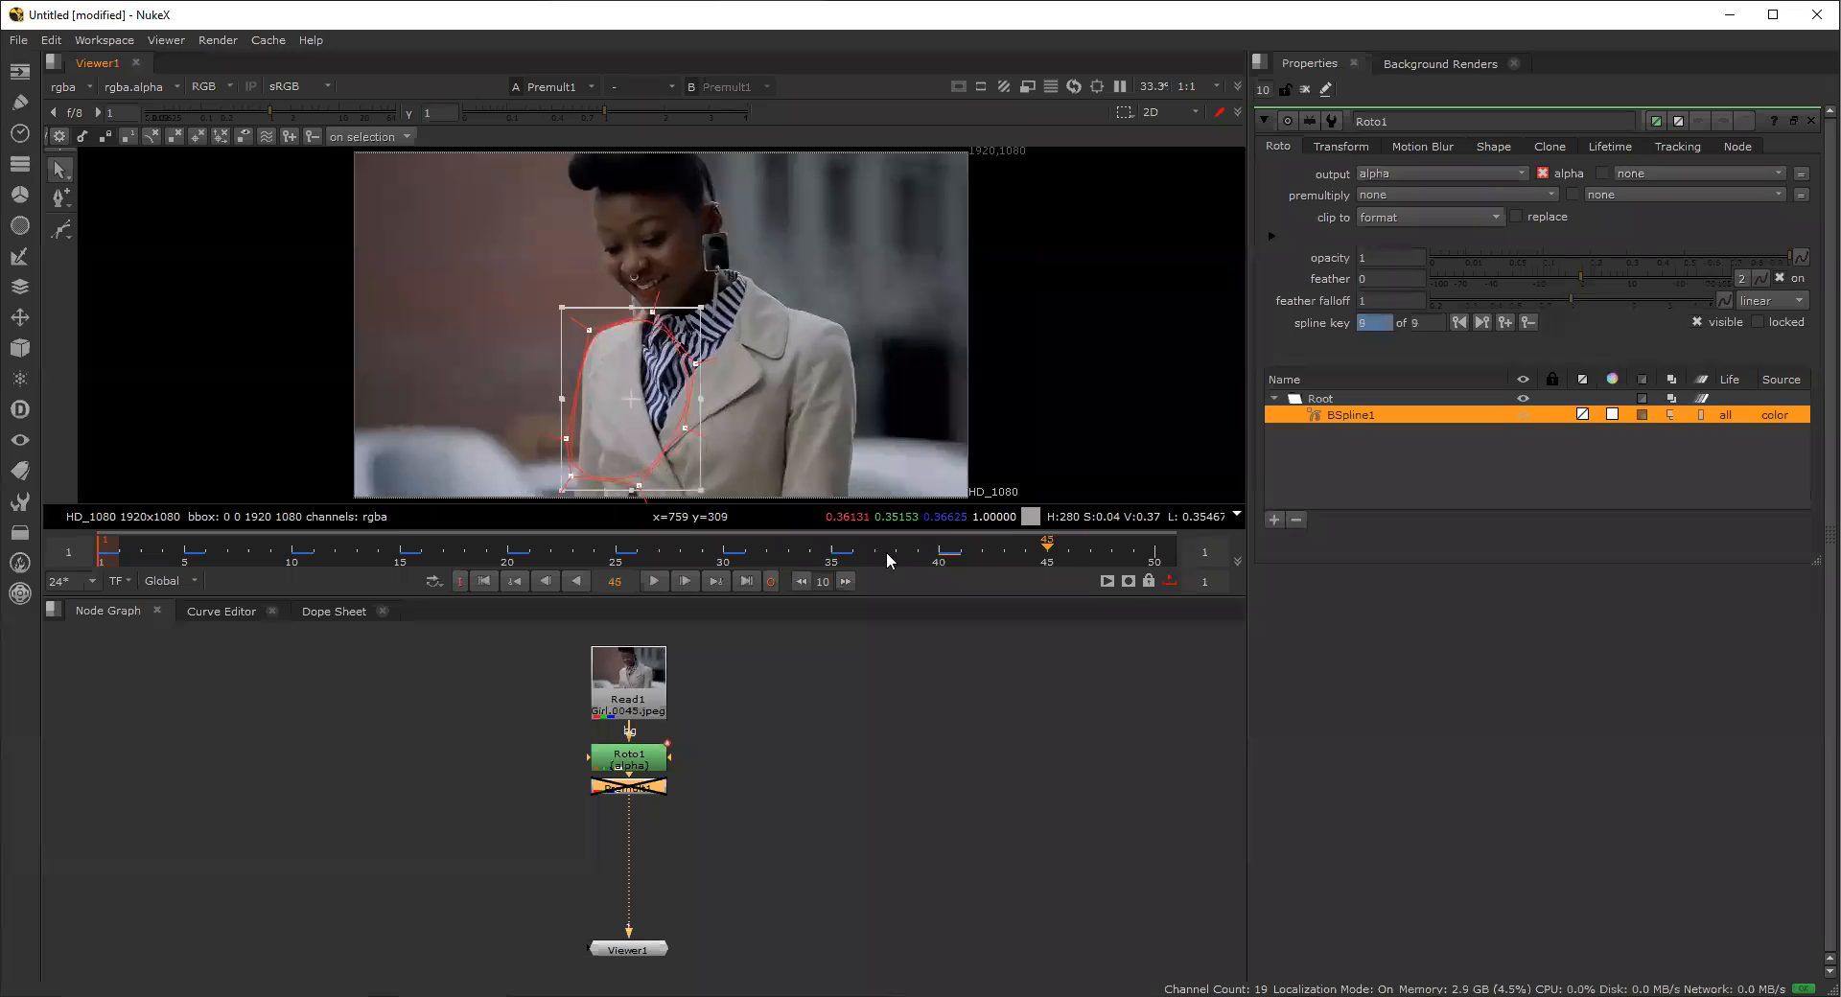
left_click(1157, 551)
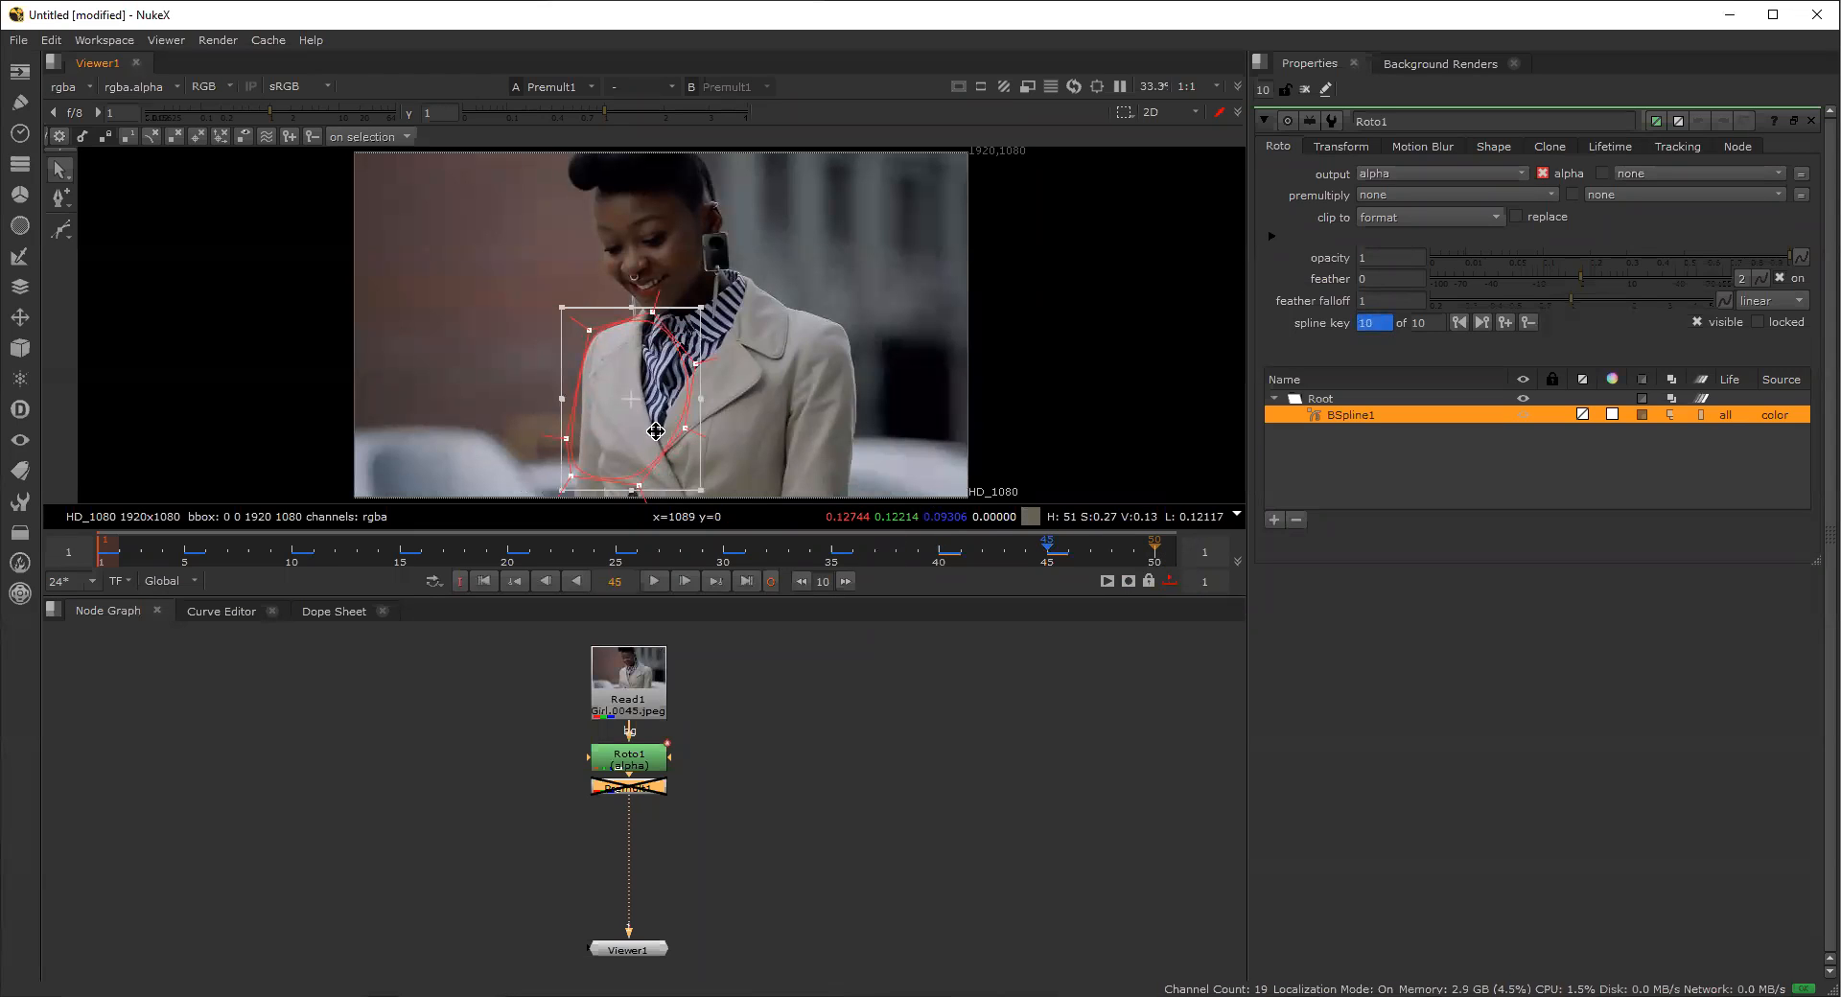
left_click_drag(655, 417, 657, 439)
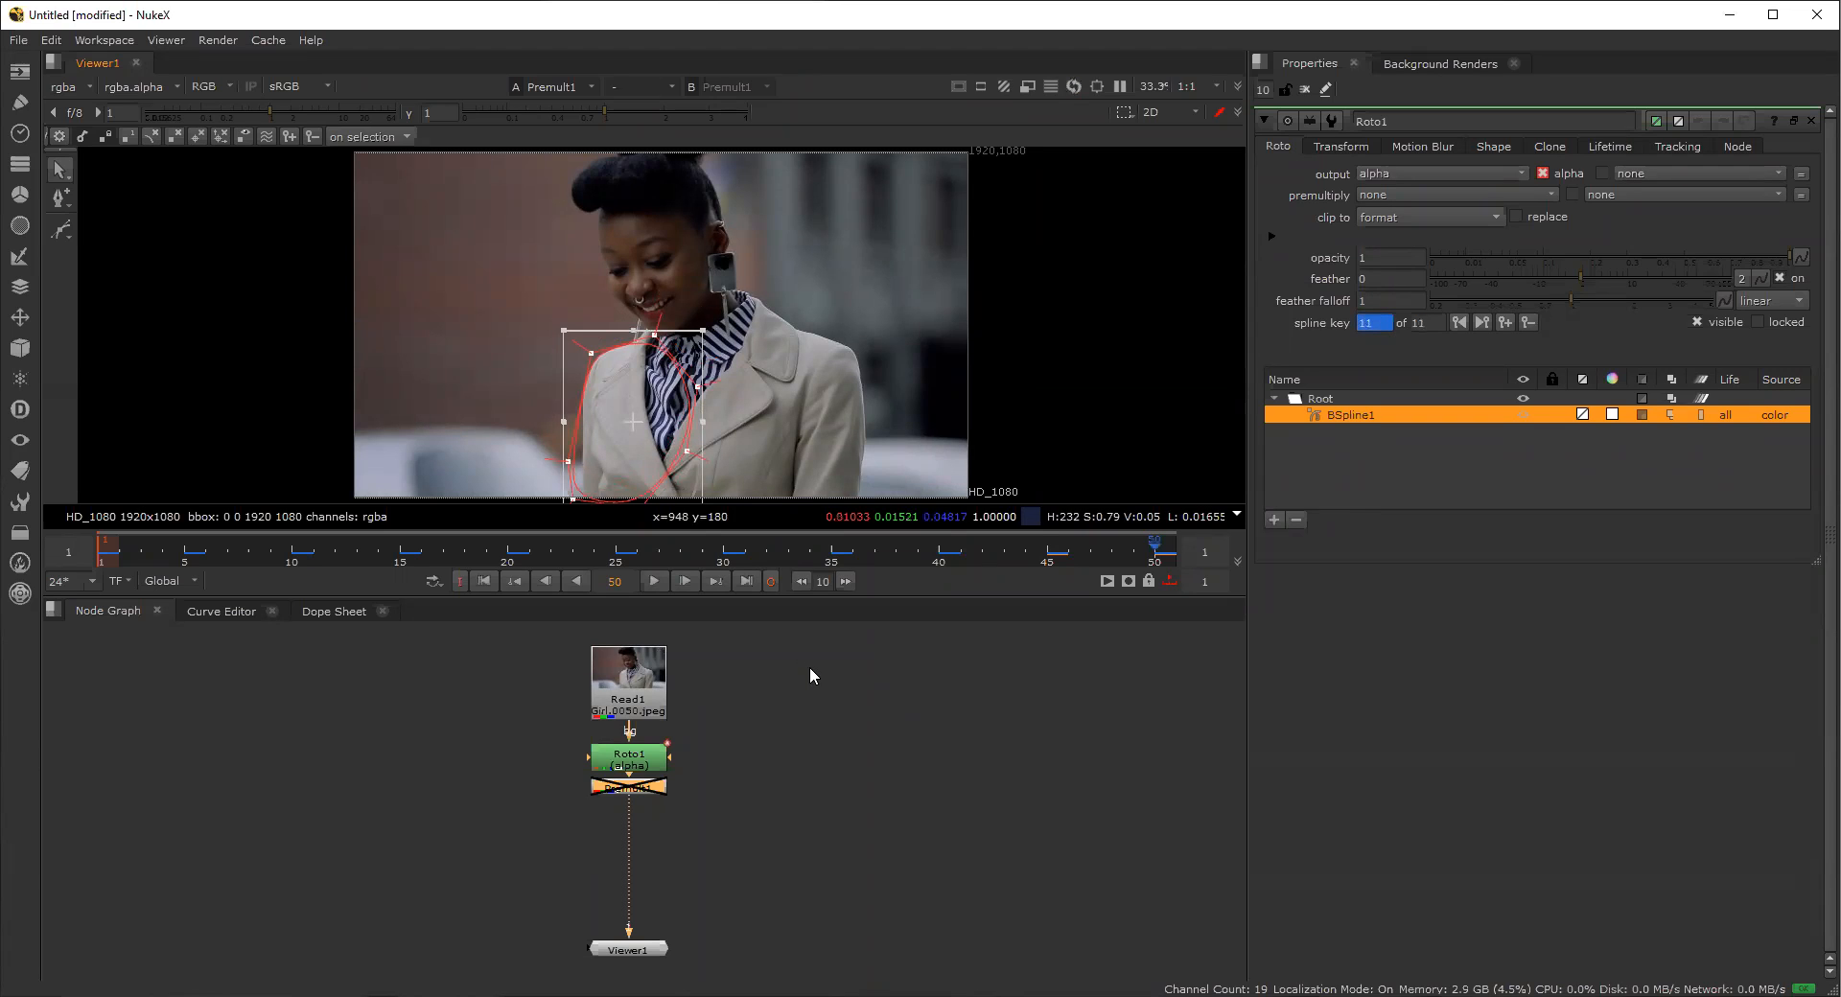
On frame 50, select the shape's lower points together and move them in to the jacket's side edge.
left_click(805, 734)
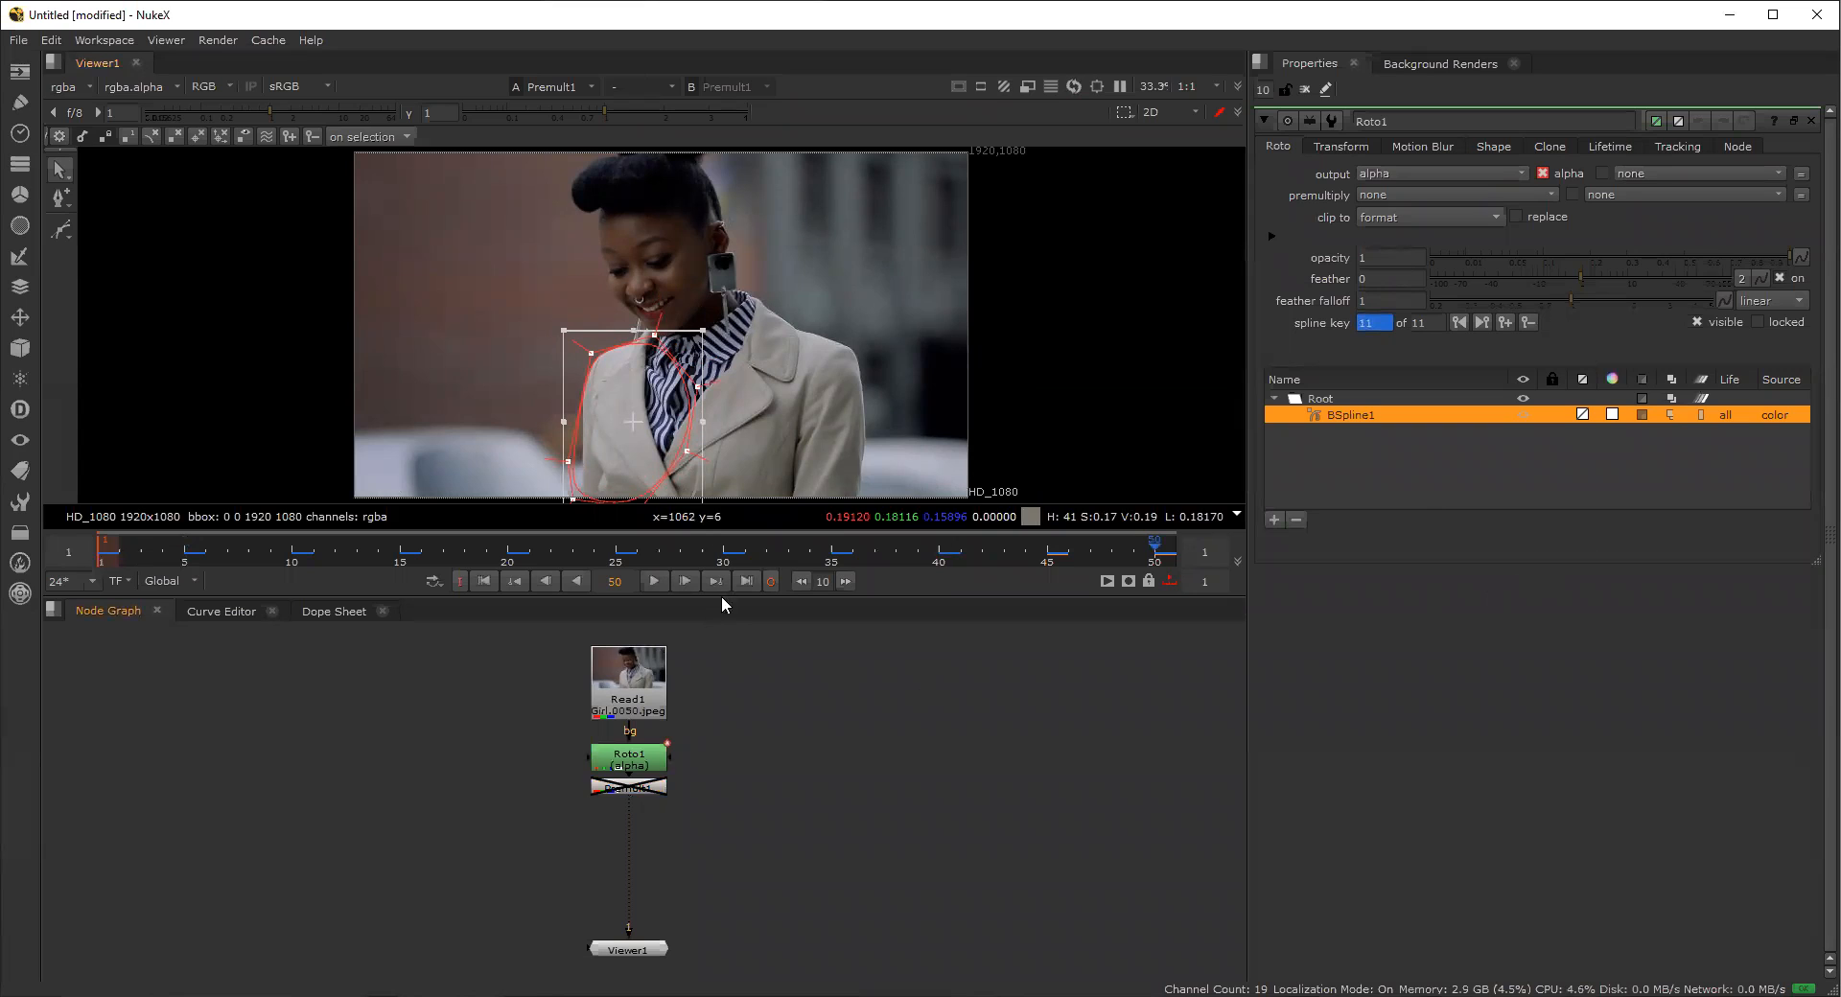
left_click(569, 462)
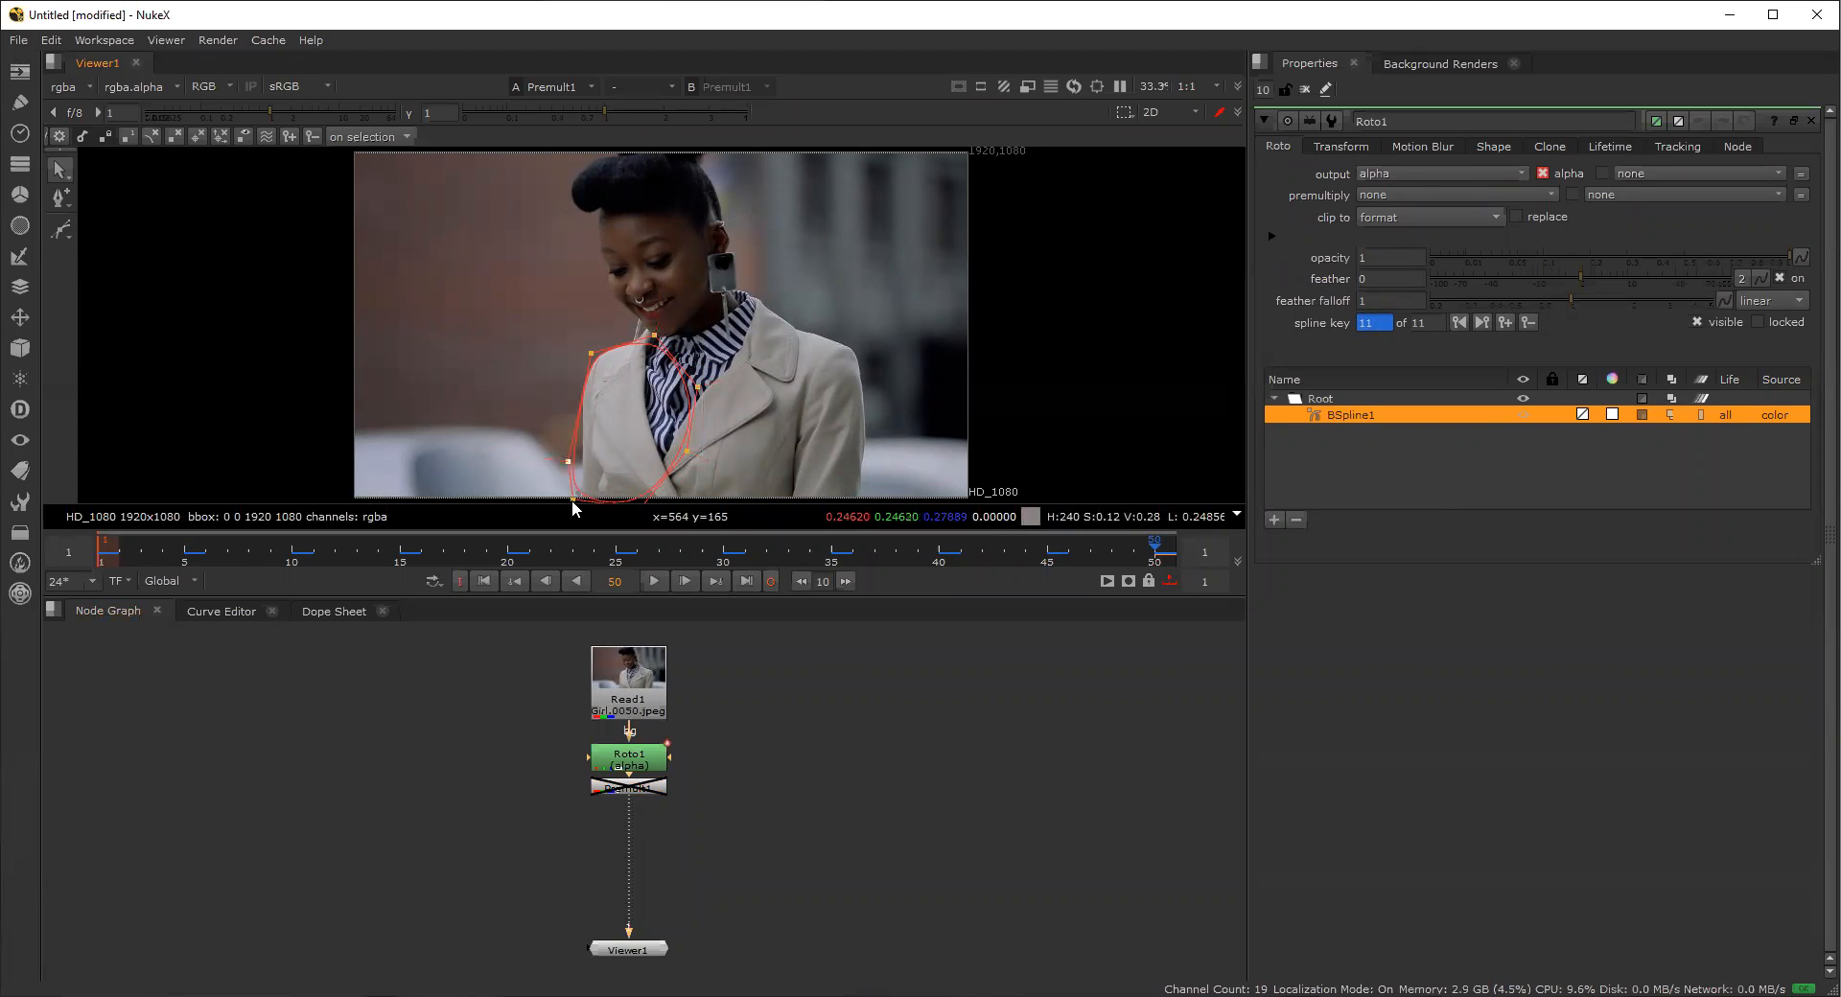
left_click(572, 498, "shift")
right_click(657, 461)
left_click(976, 399)
mouse_move(825, 434)
middle_mouse_down()
mouse_move(836, 372)
mouse_move(843, 387)
middle_mouse_up()
mouse_move(723, 478)
left_mouse_down()
mouse_move(565, 407)
mouse_move(612, 442)
left_mouse_up()
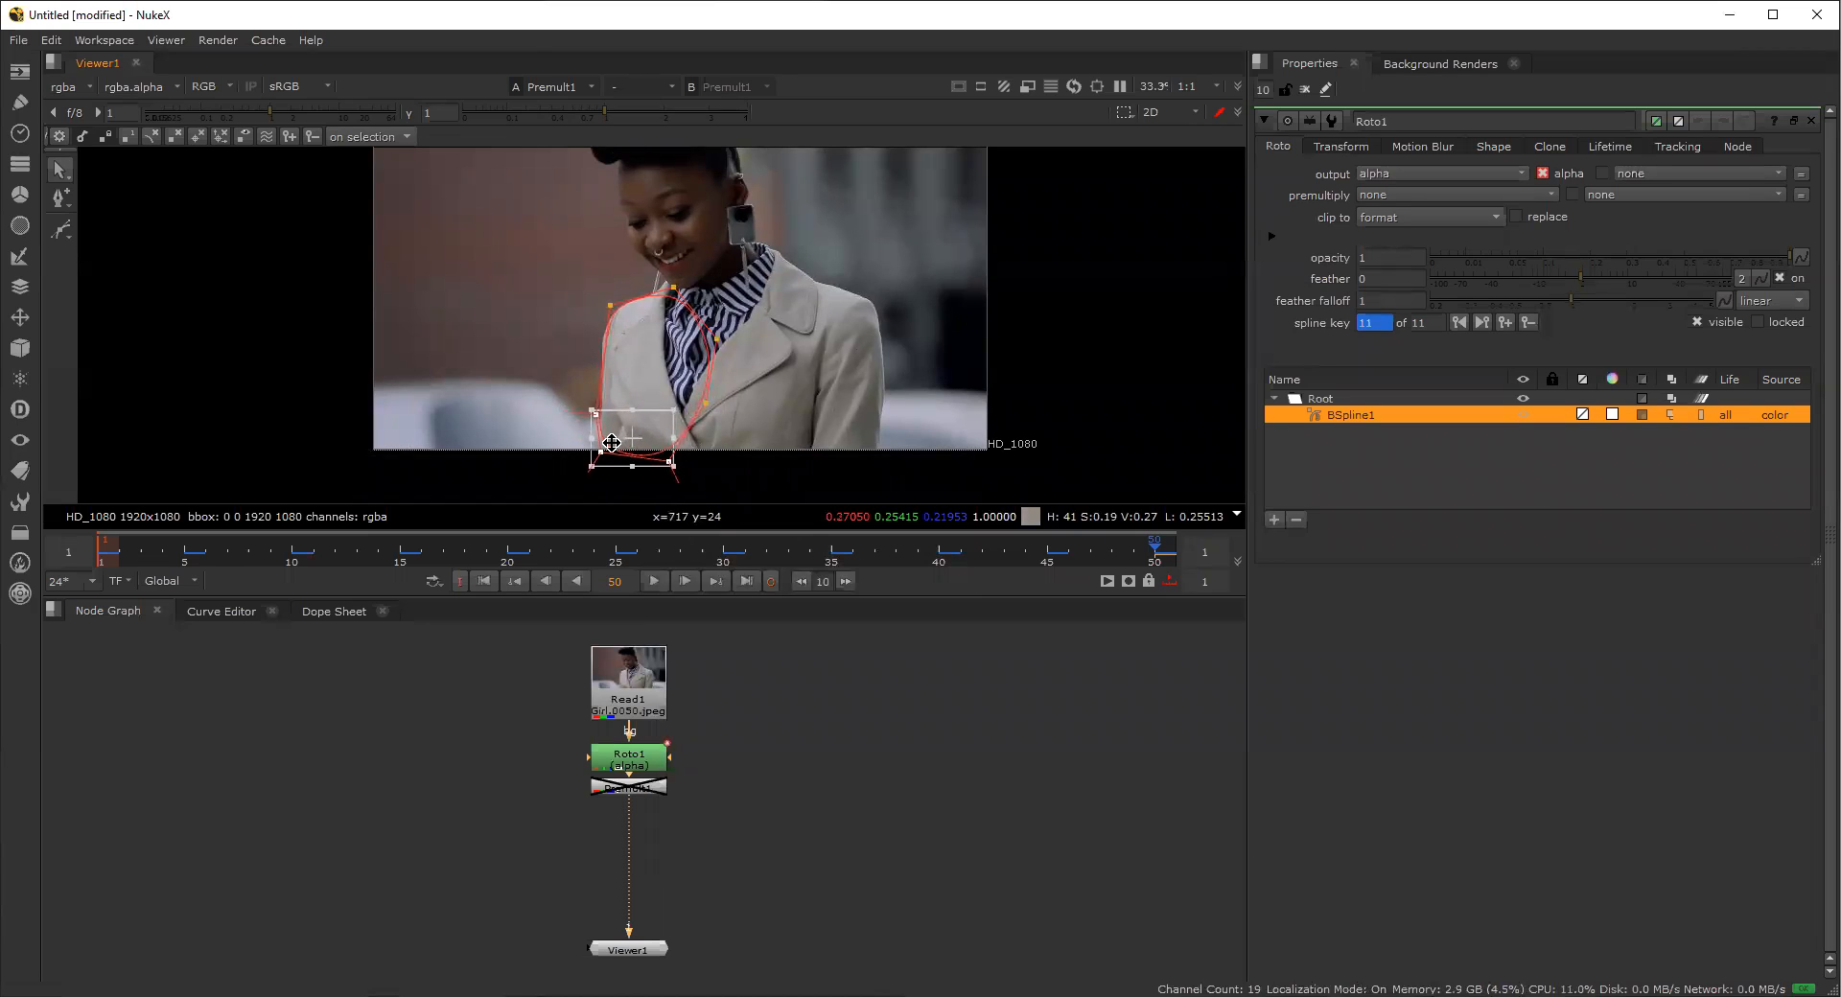
Fine-tune the individual shoulder and lower corner points of the shape on frame 50.
left_click_drag(611, 306, 606, 312)
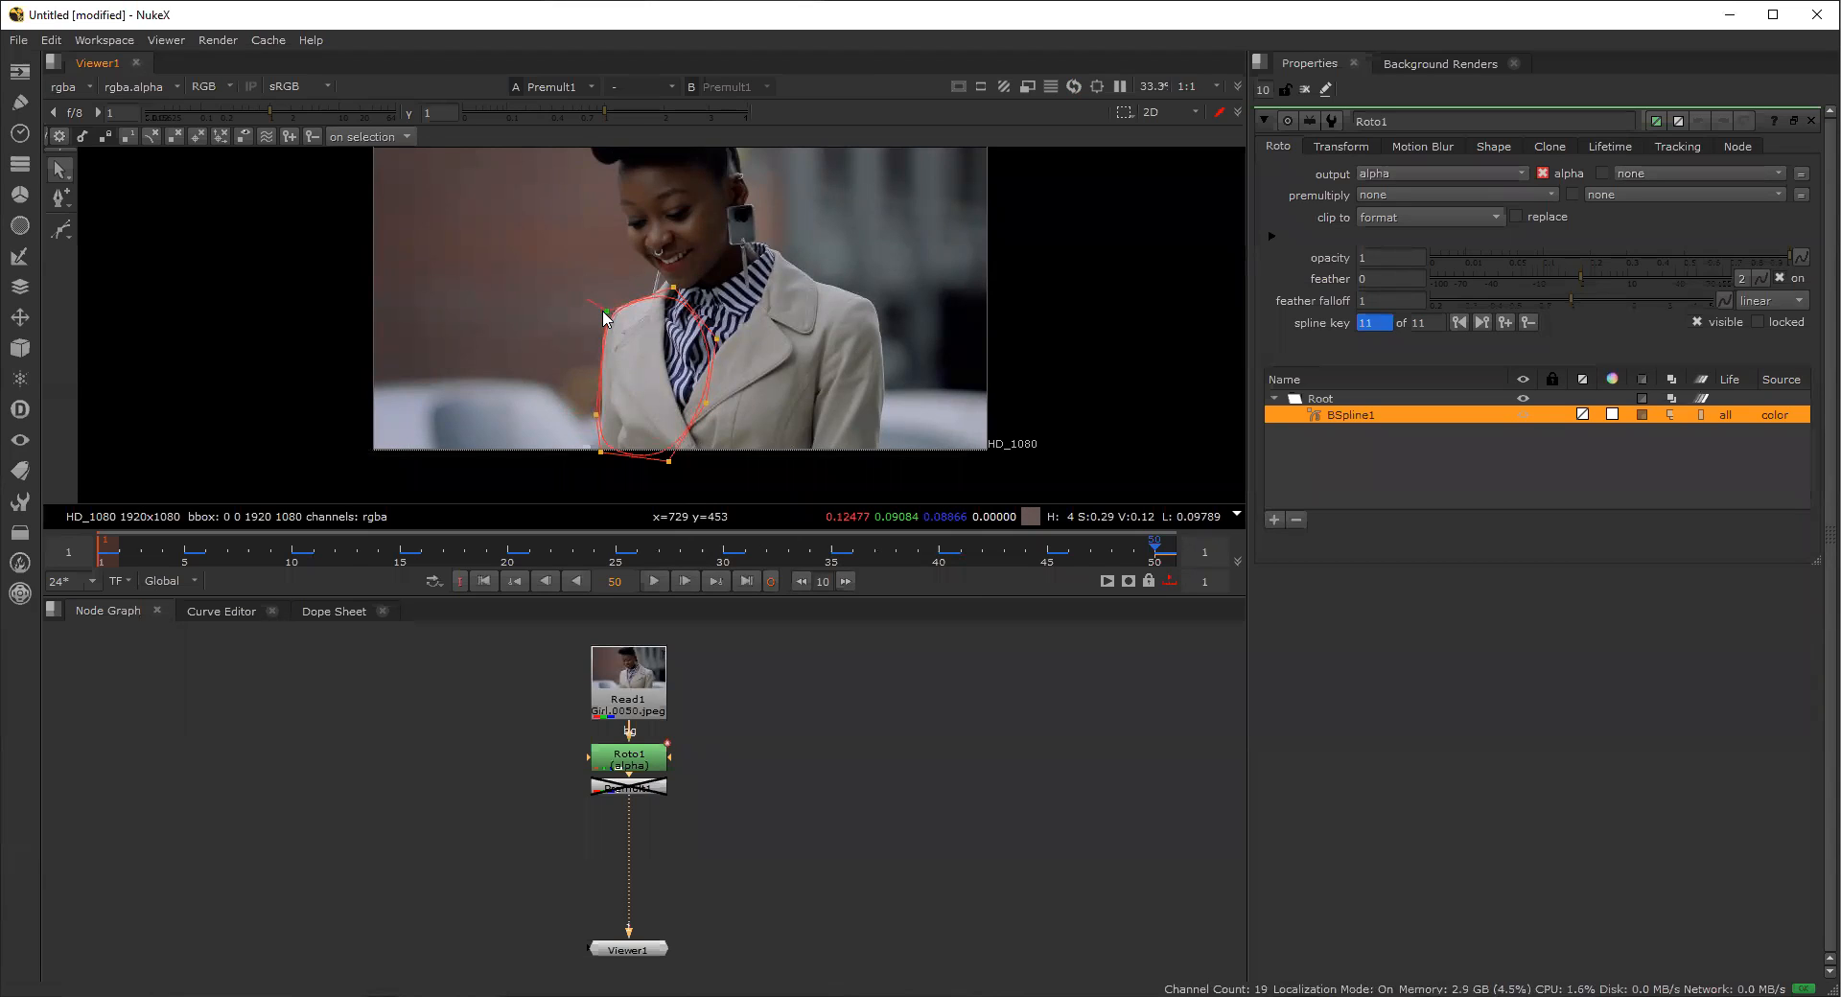
left_click(674, 286)
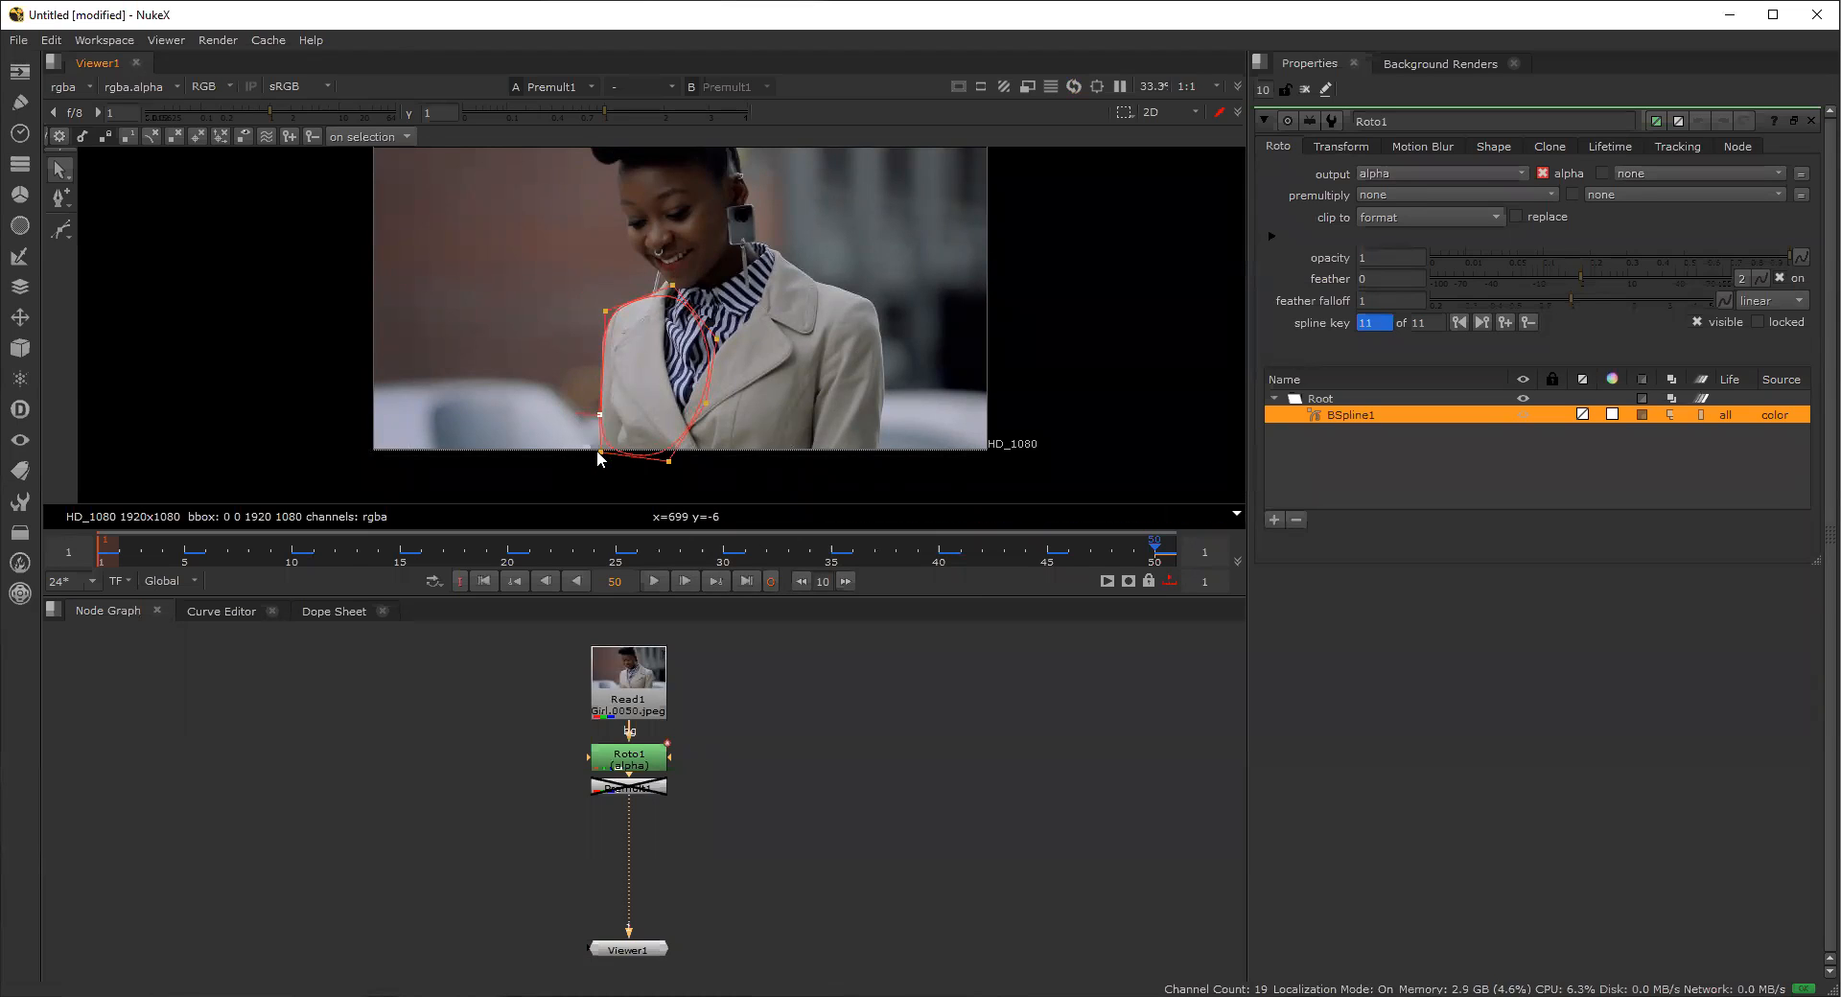
left_click_drag(597, 454, 589, 479)
Scrub back and forth through the sequence to review how the keyed shape follows the jacket.
left_click(295, 570)
left_click_drag(829, 532, 1111, 578)
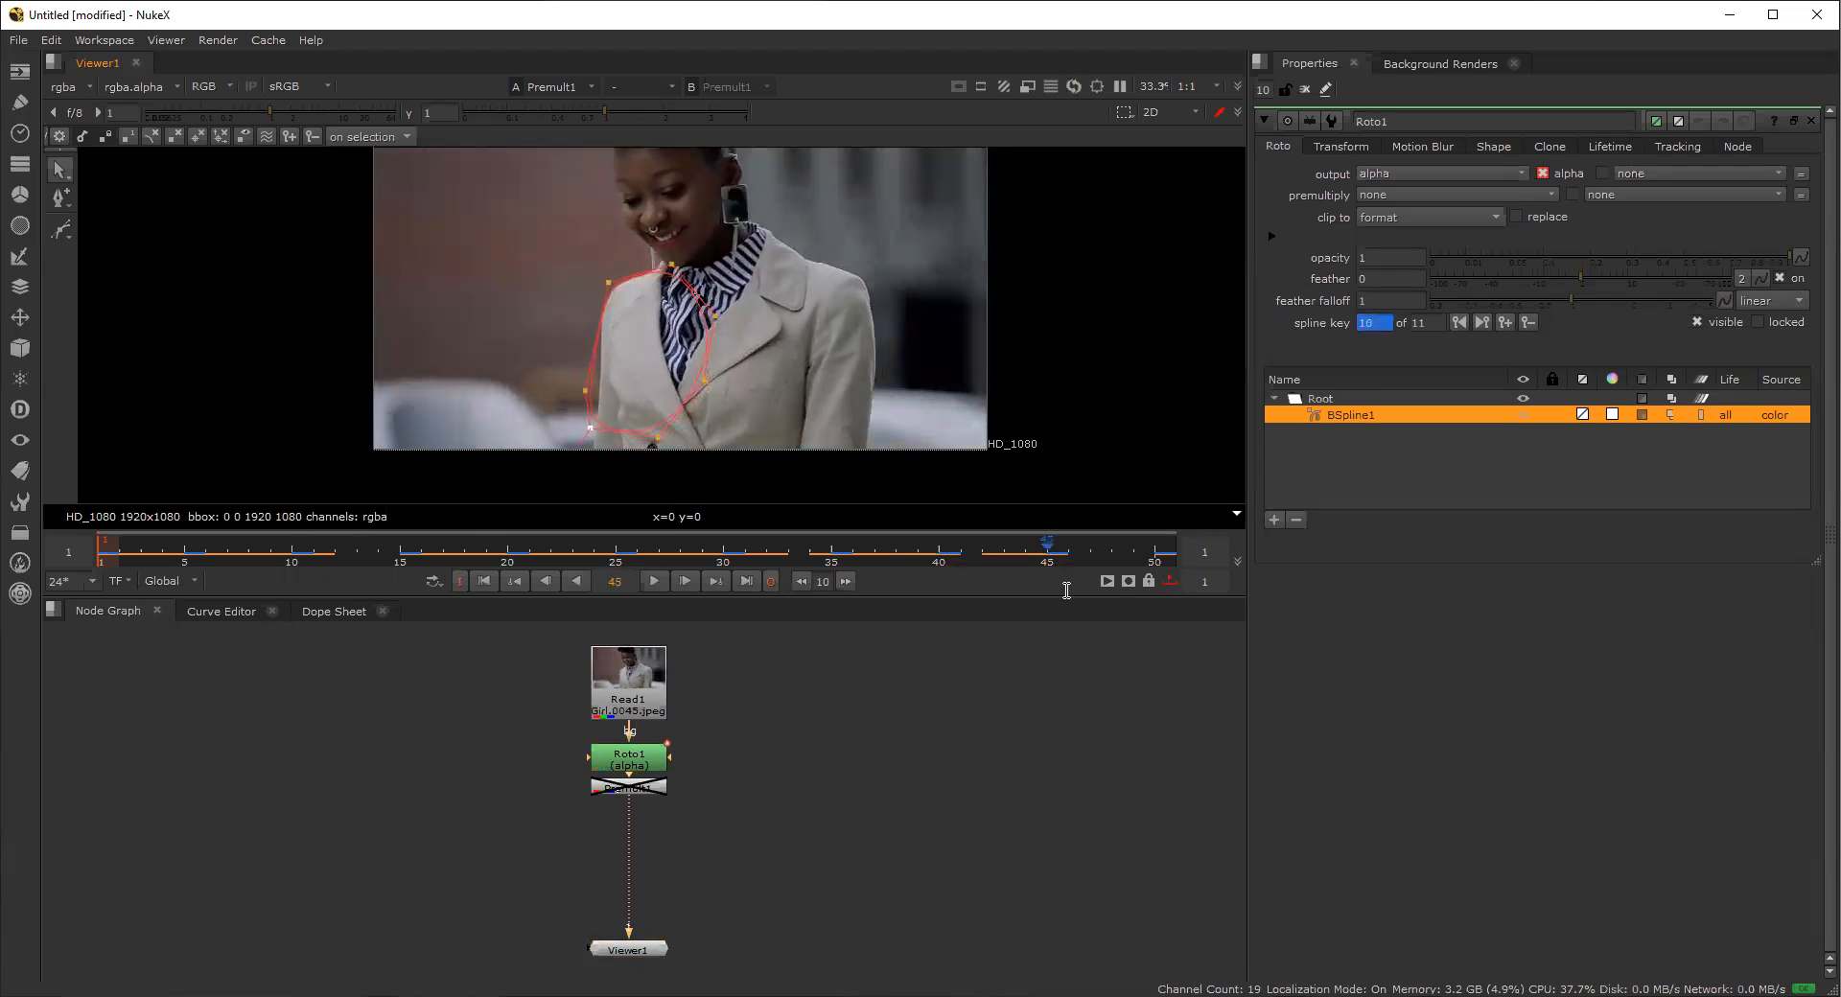
left_click_drag(432, 627, 473, 606)
left_click(791, 549)
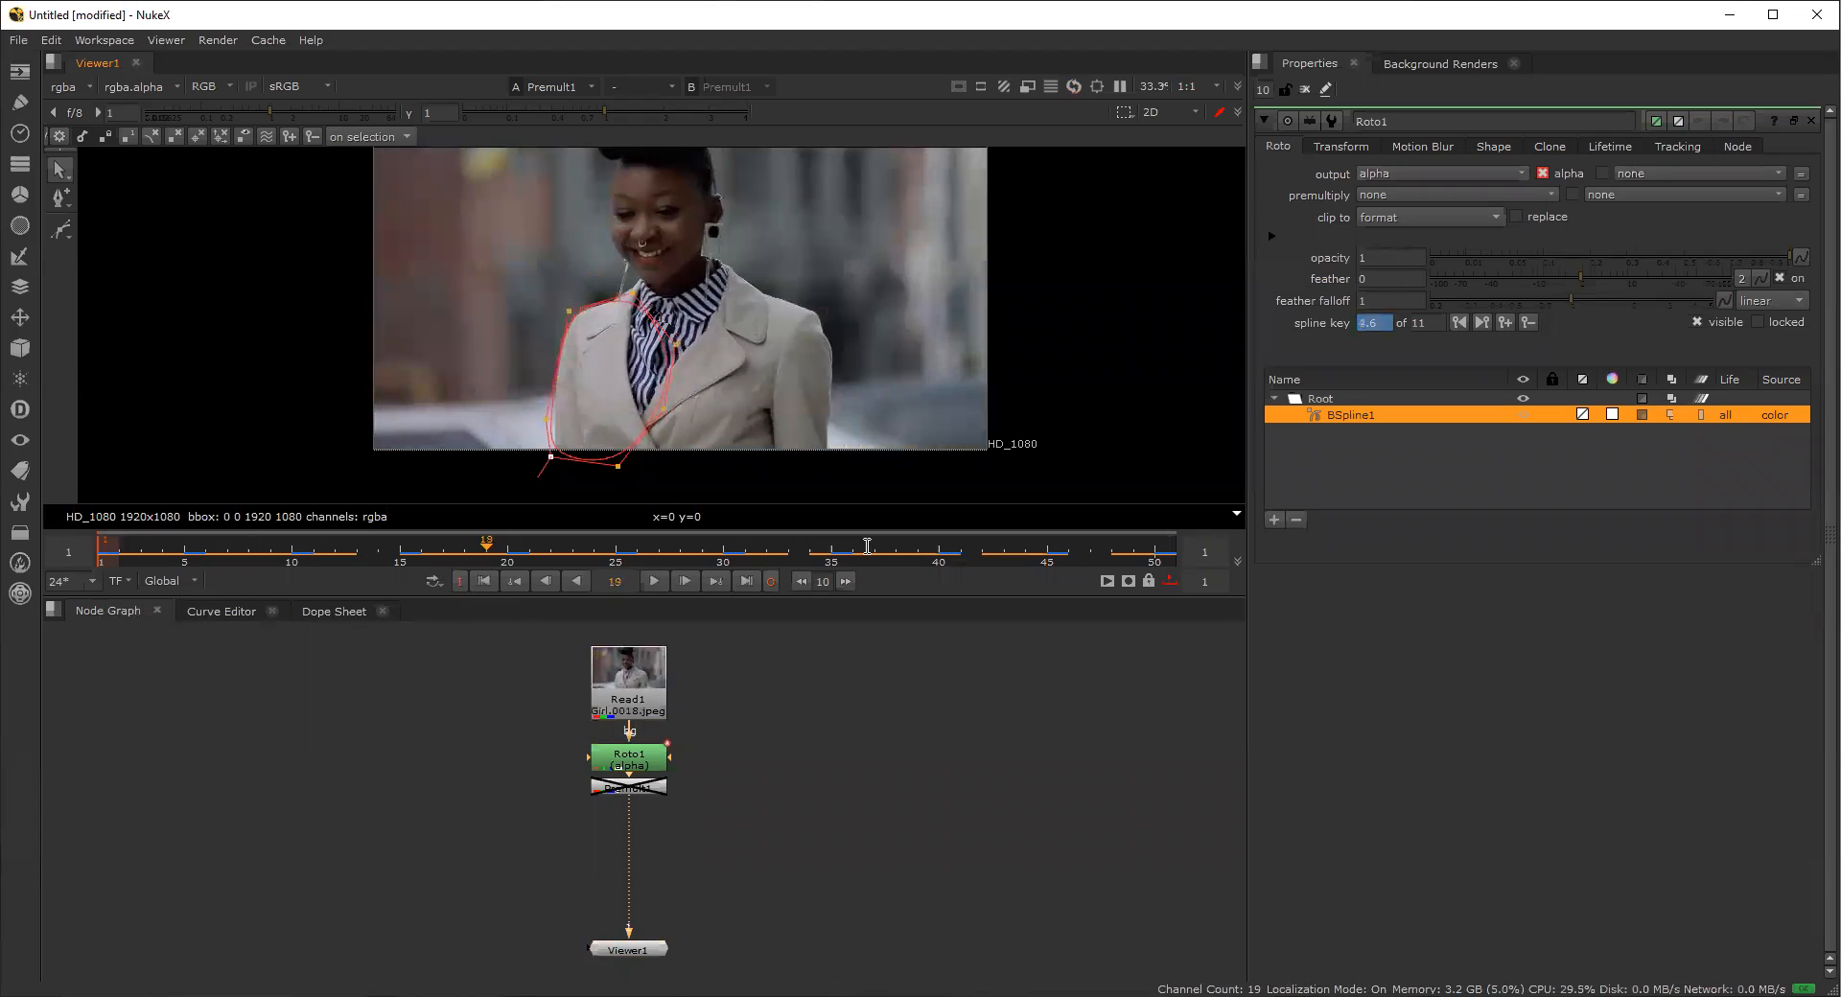
left_click_drag(899, 556, 723, 574)
left_click_drag(138, 598, 947, 564)
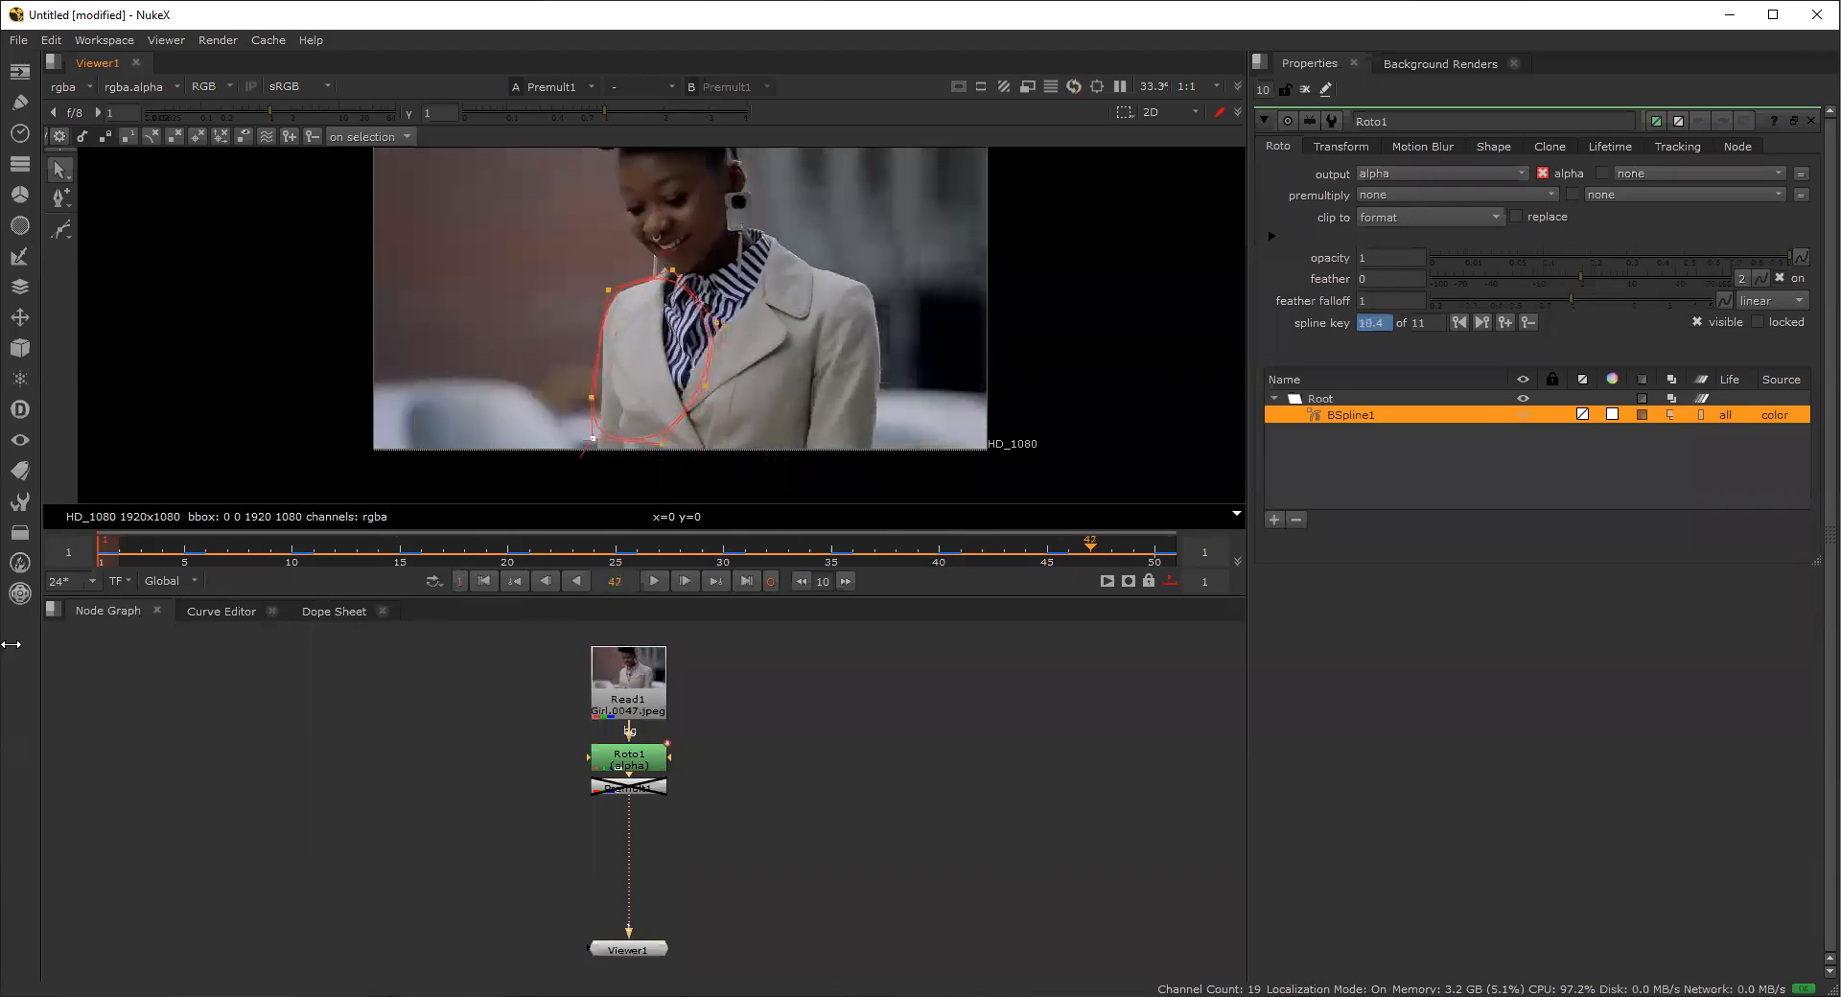
Return to frame 1, play the sequence and step through individual frames to check the shape's motion.
left_click(106, 553)
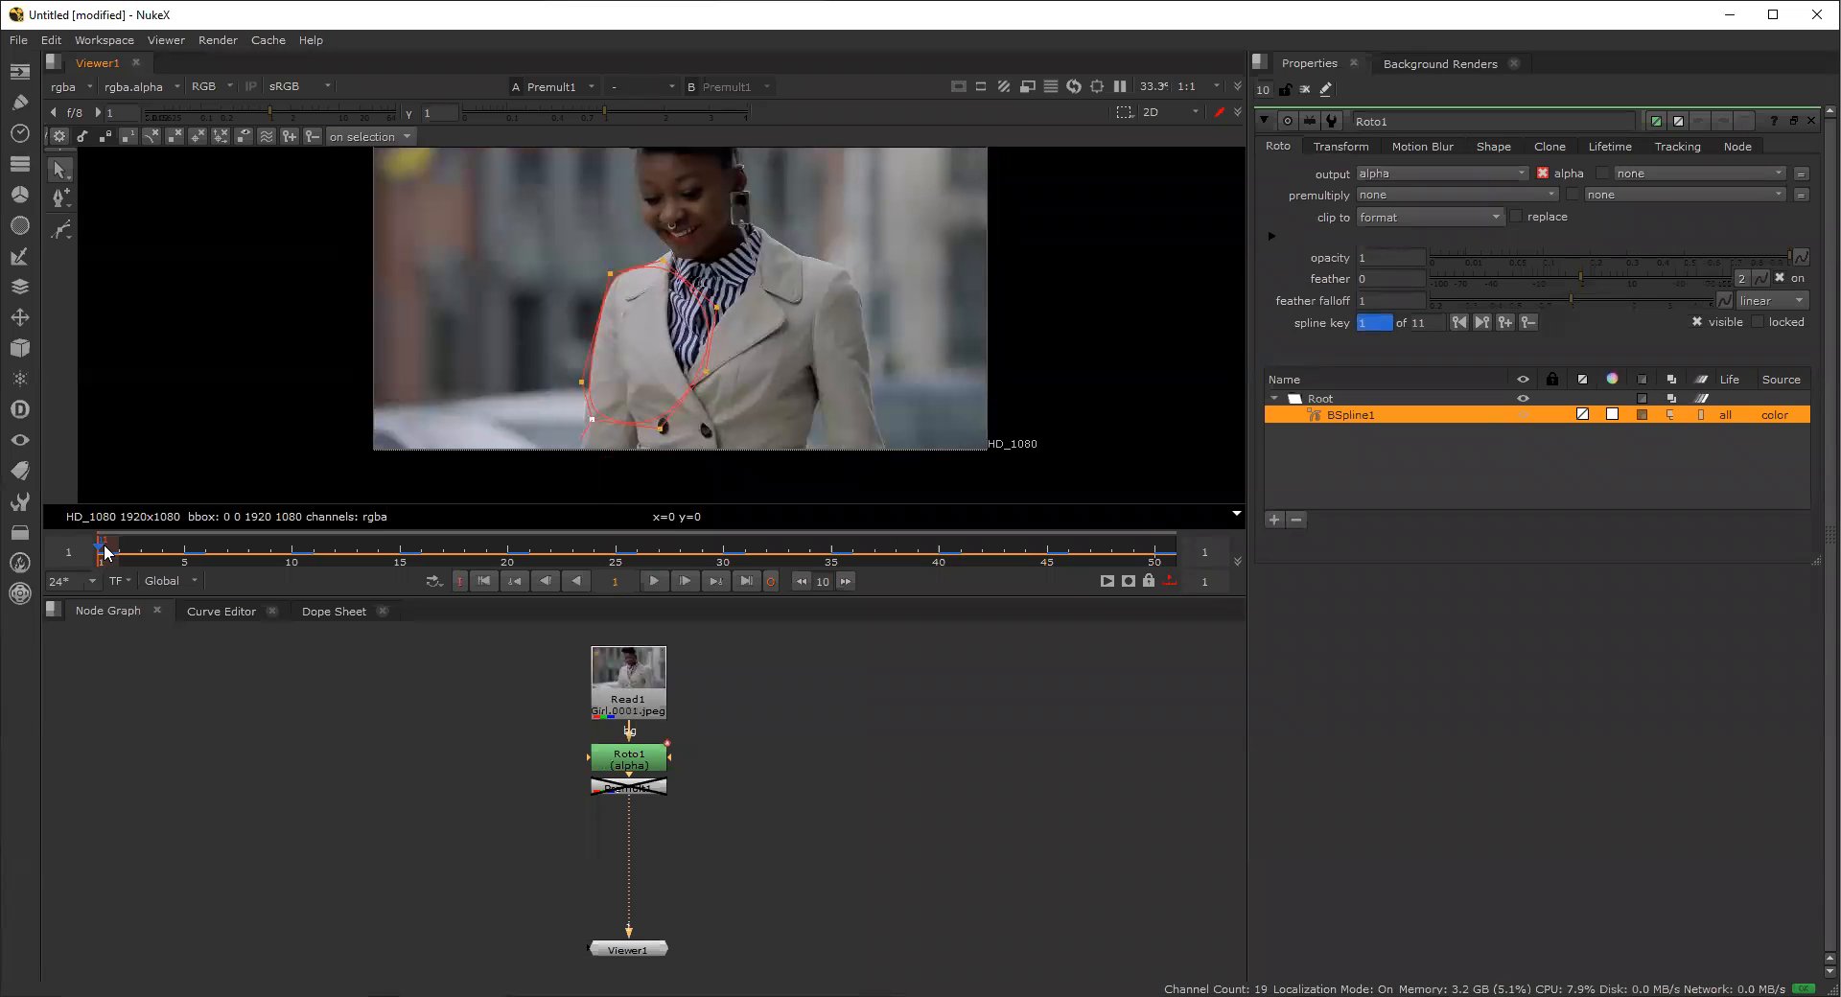
left_click(655, 581)
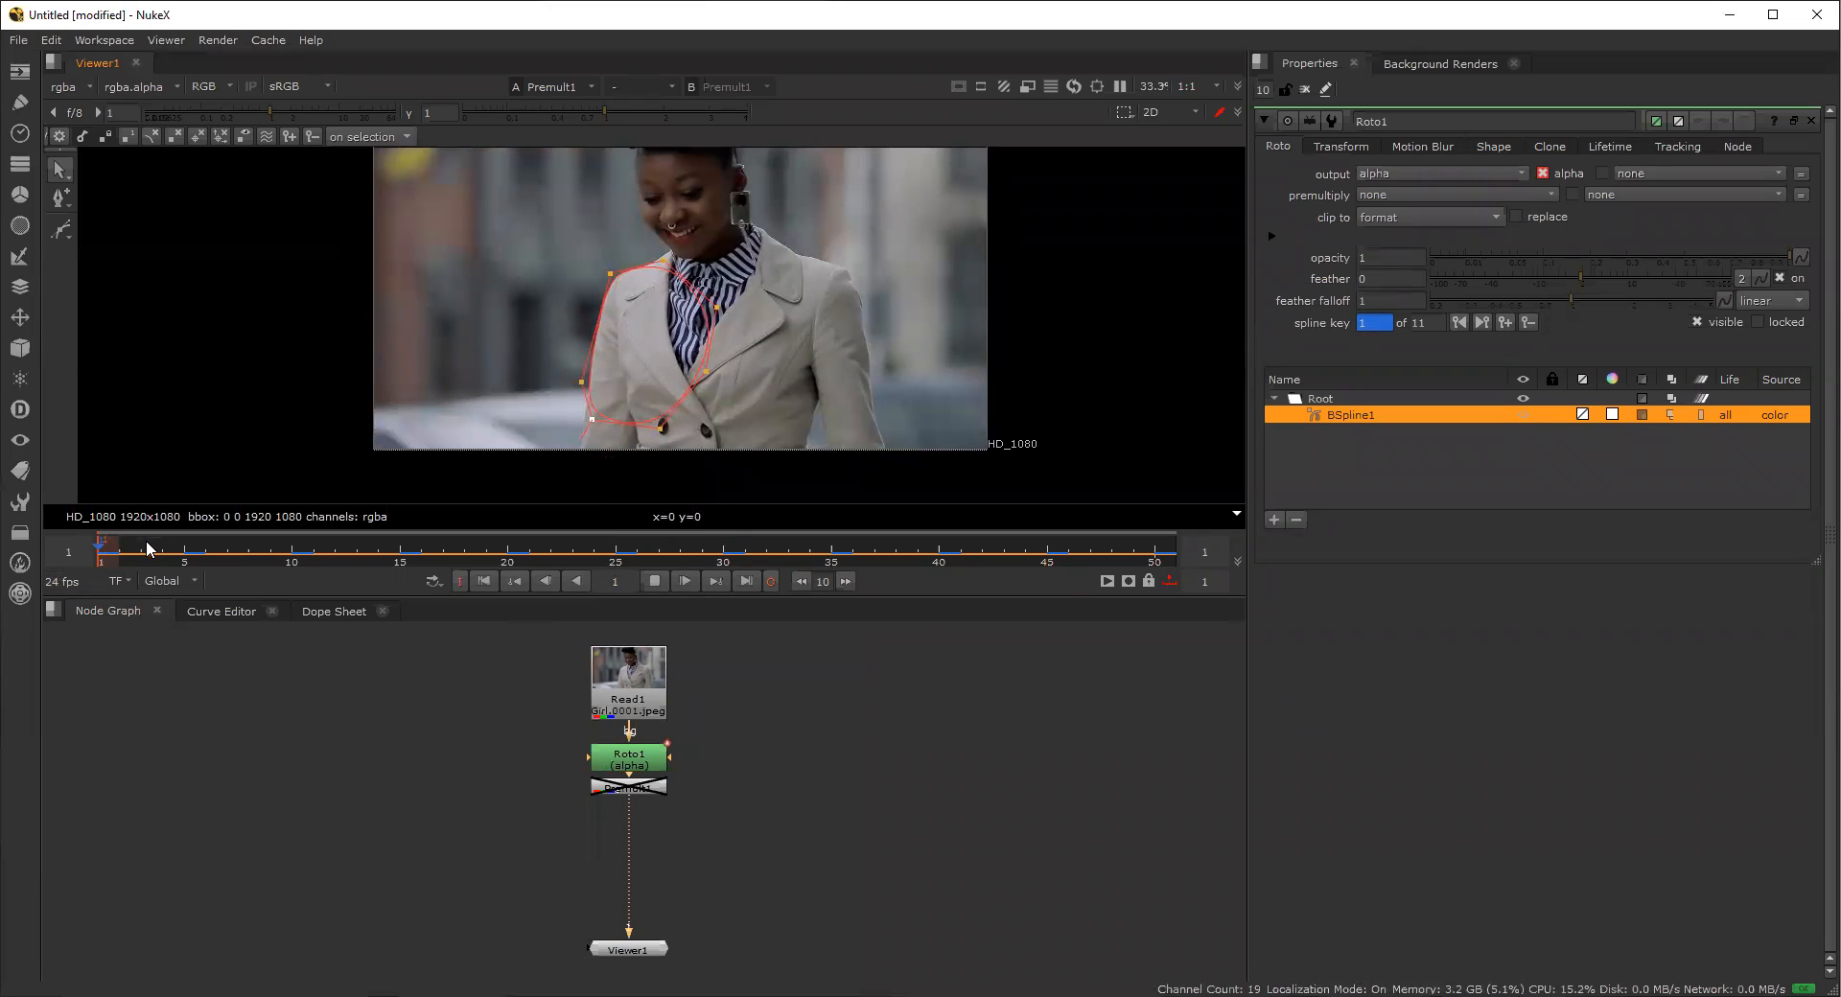
key("Right")
key("Right")
key("Right")
key("Right")
key("Right")
key("Left")
key("Left")
key("Left")
key("Left")
key("Left")
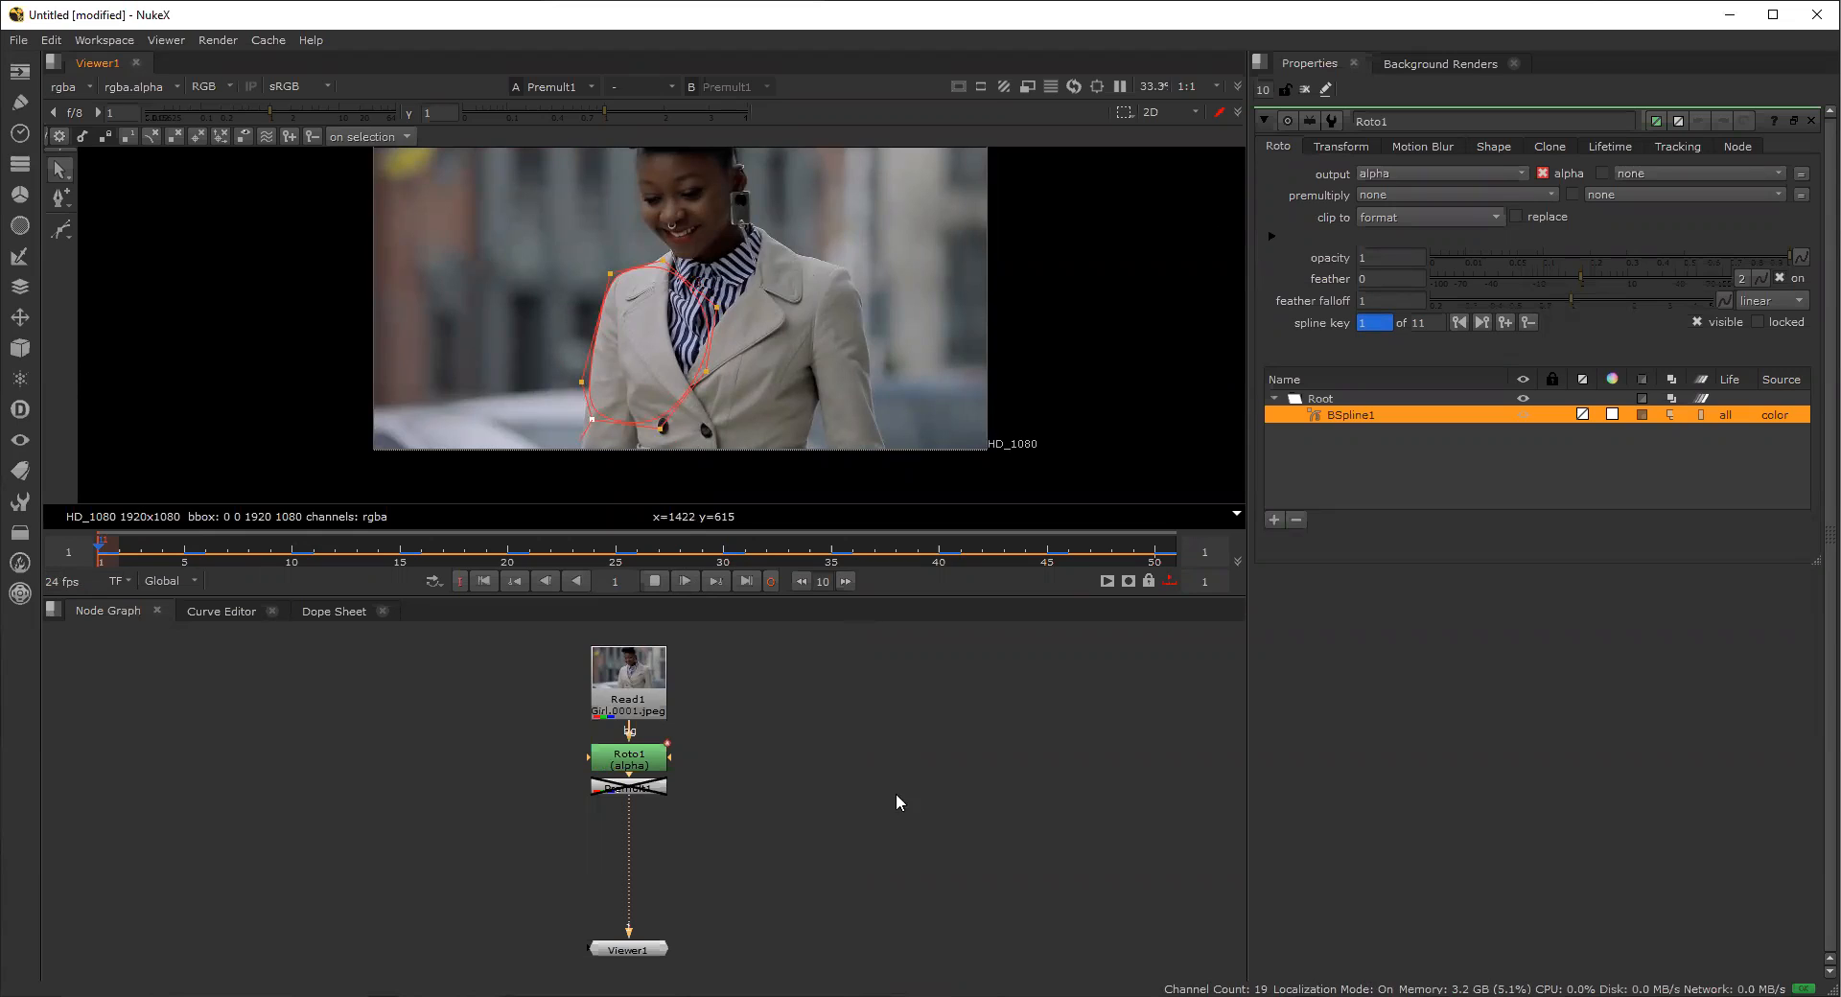
Select Roto1, deselect BSpline1 in its shape list, and activate the B-Spline drawing tool.
left_click(656, 790)
left_click(610, 757)
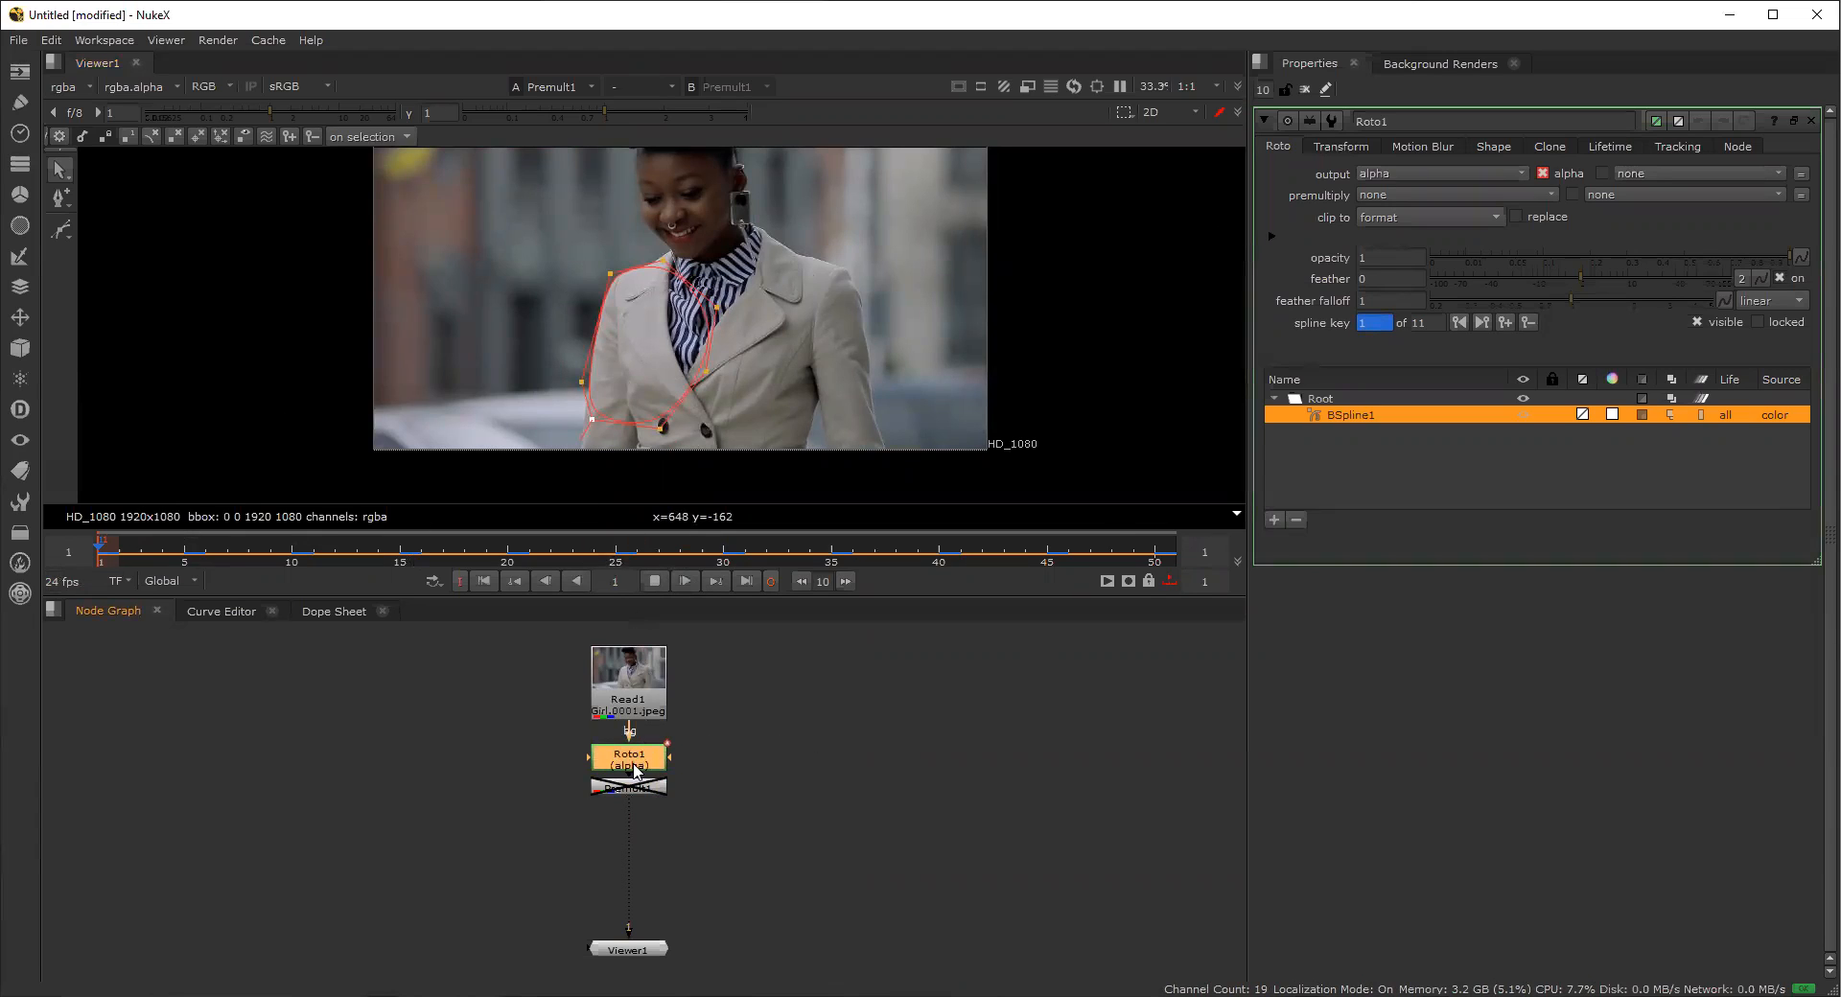
left_click(1317, 472)
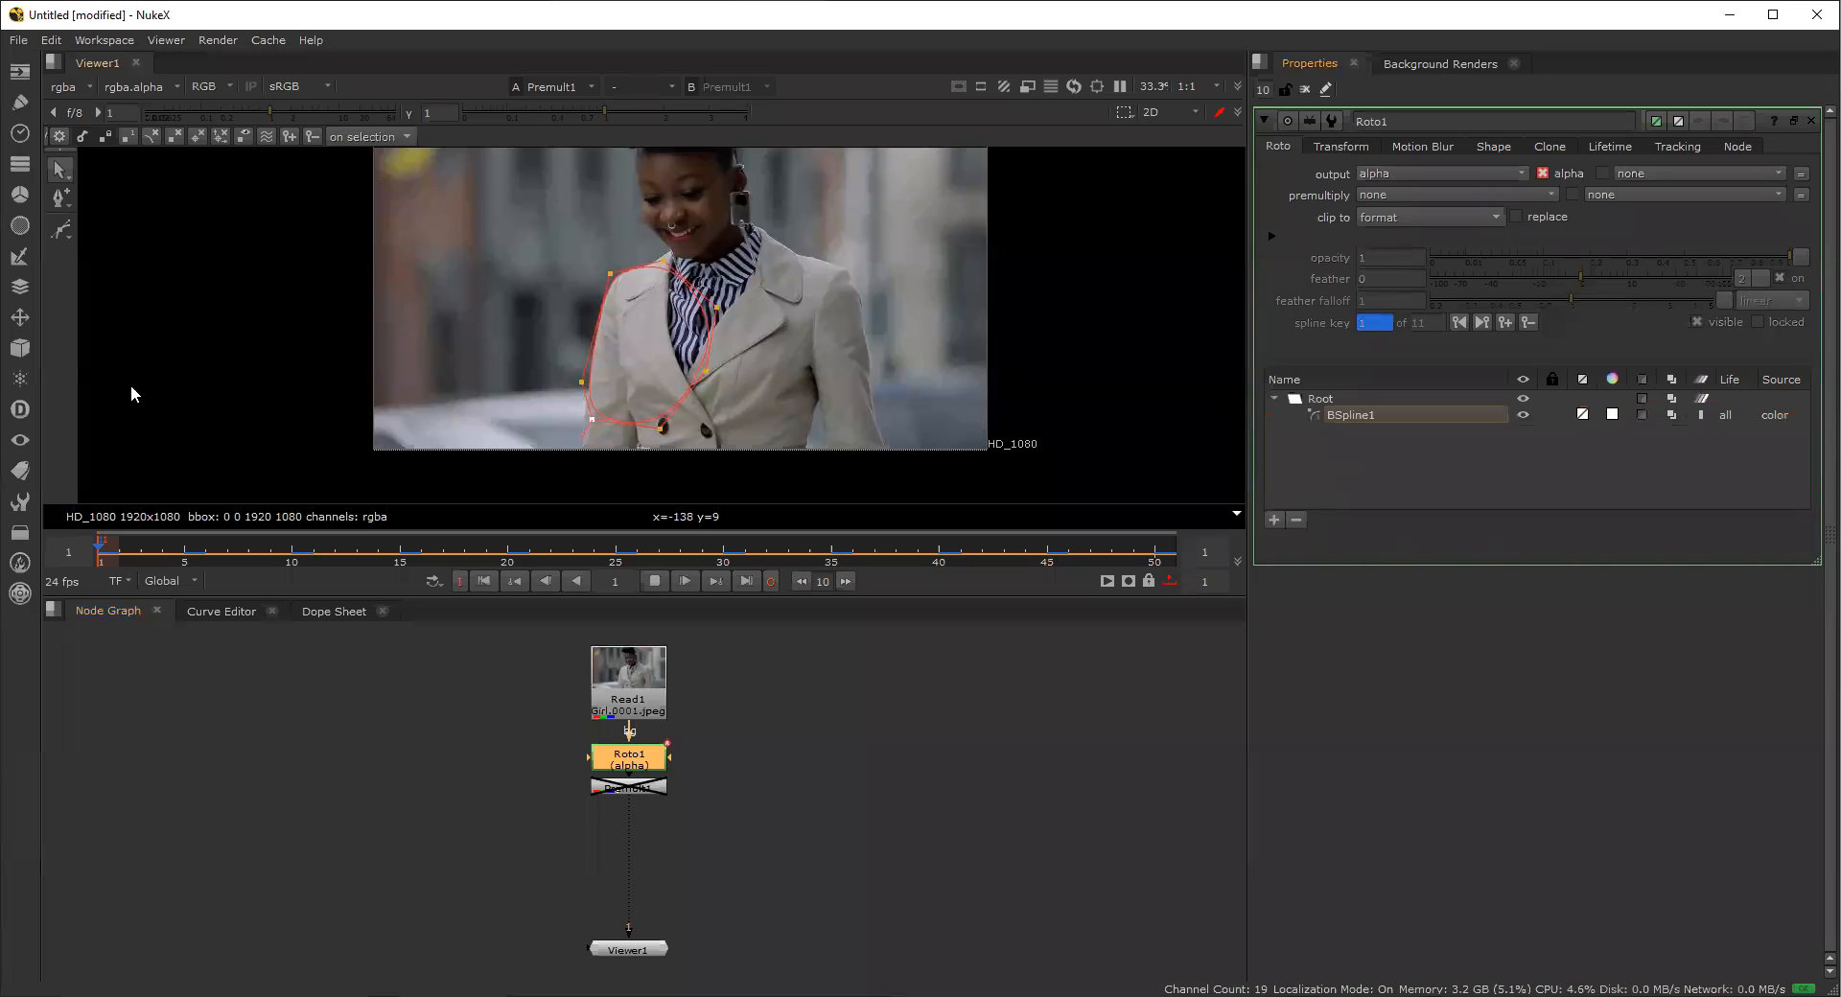
left_click(72, 232)
left_click(82, 232)
left_click(65, 230)
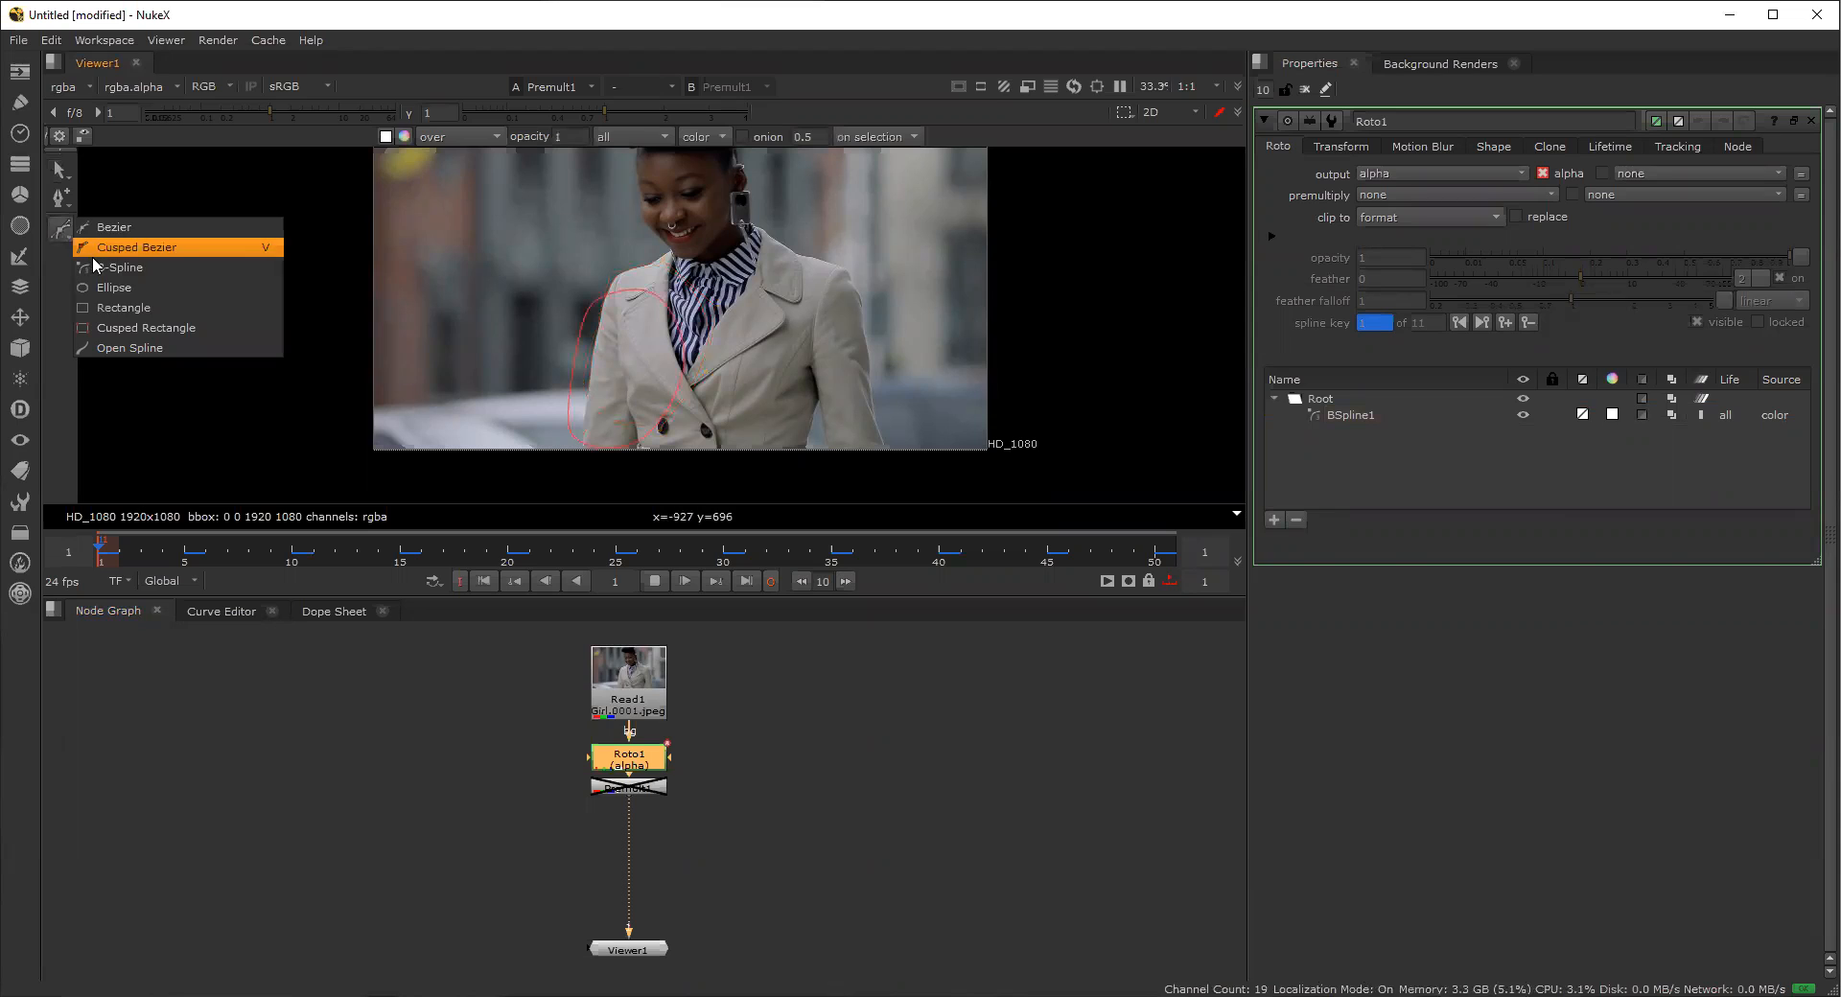
left_click(92, 251)
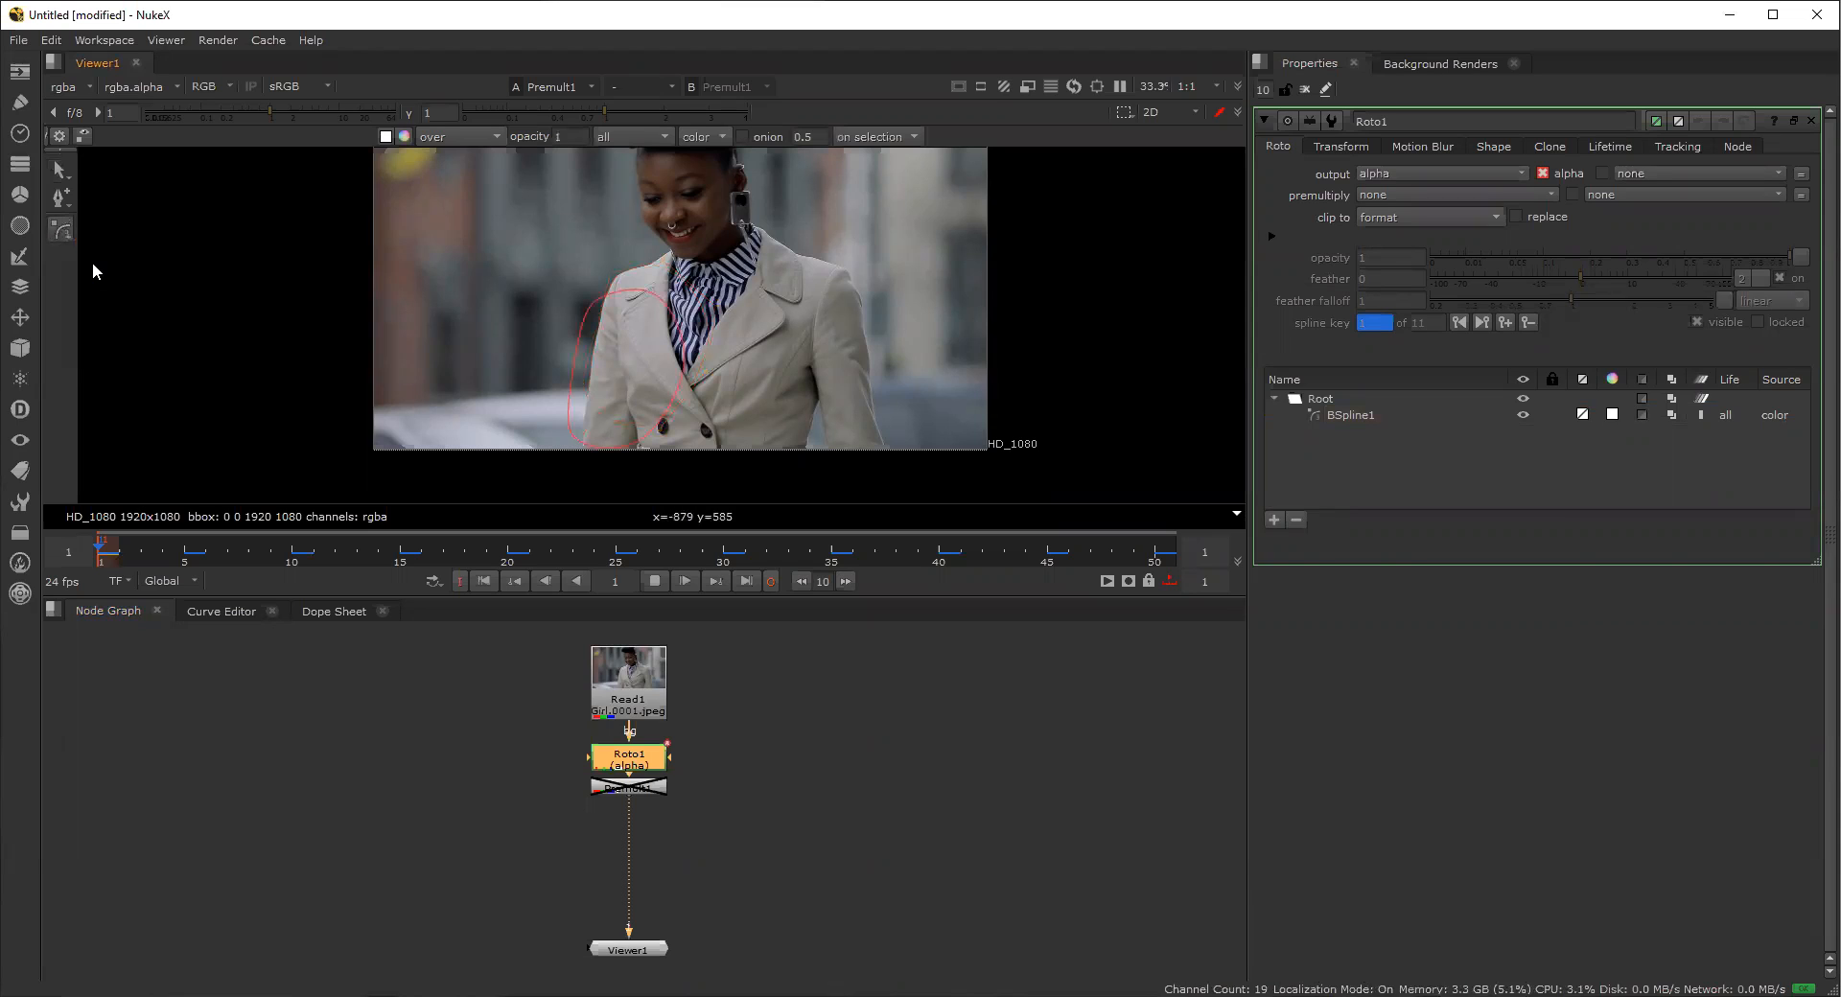
Bring the subject's head into view and scrub the opening frames to examine her movement, ending on frame 1.
right_click(715, 276)
left_click(692, 249)
left_click_drag(693, 249, 698, 305)
middle_click_drag(712, 270, 701, 329)
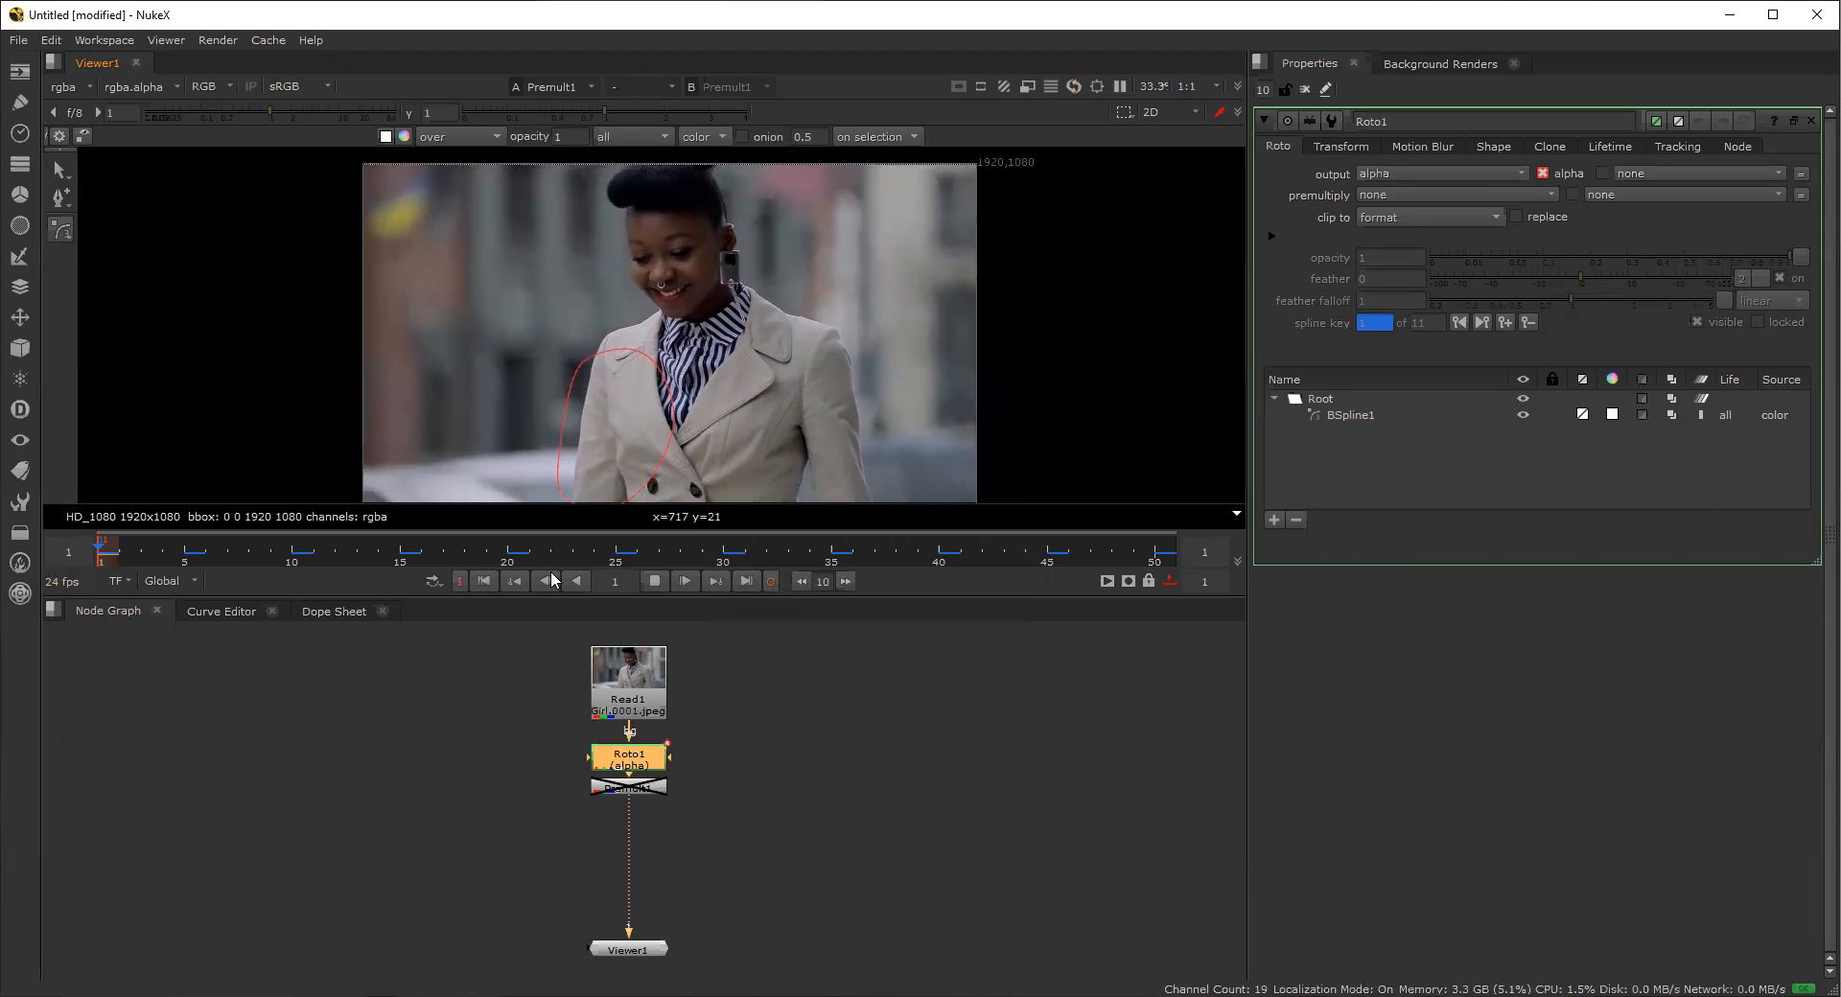
left_click_drag(508, 561, 102, 561)
left_click(207, 670)
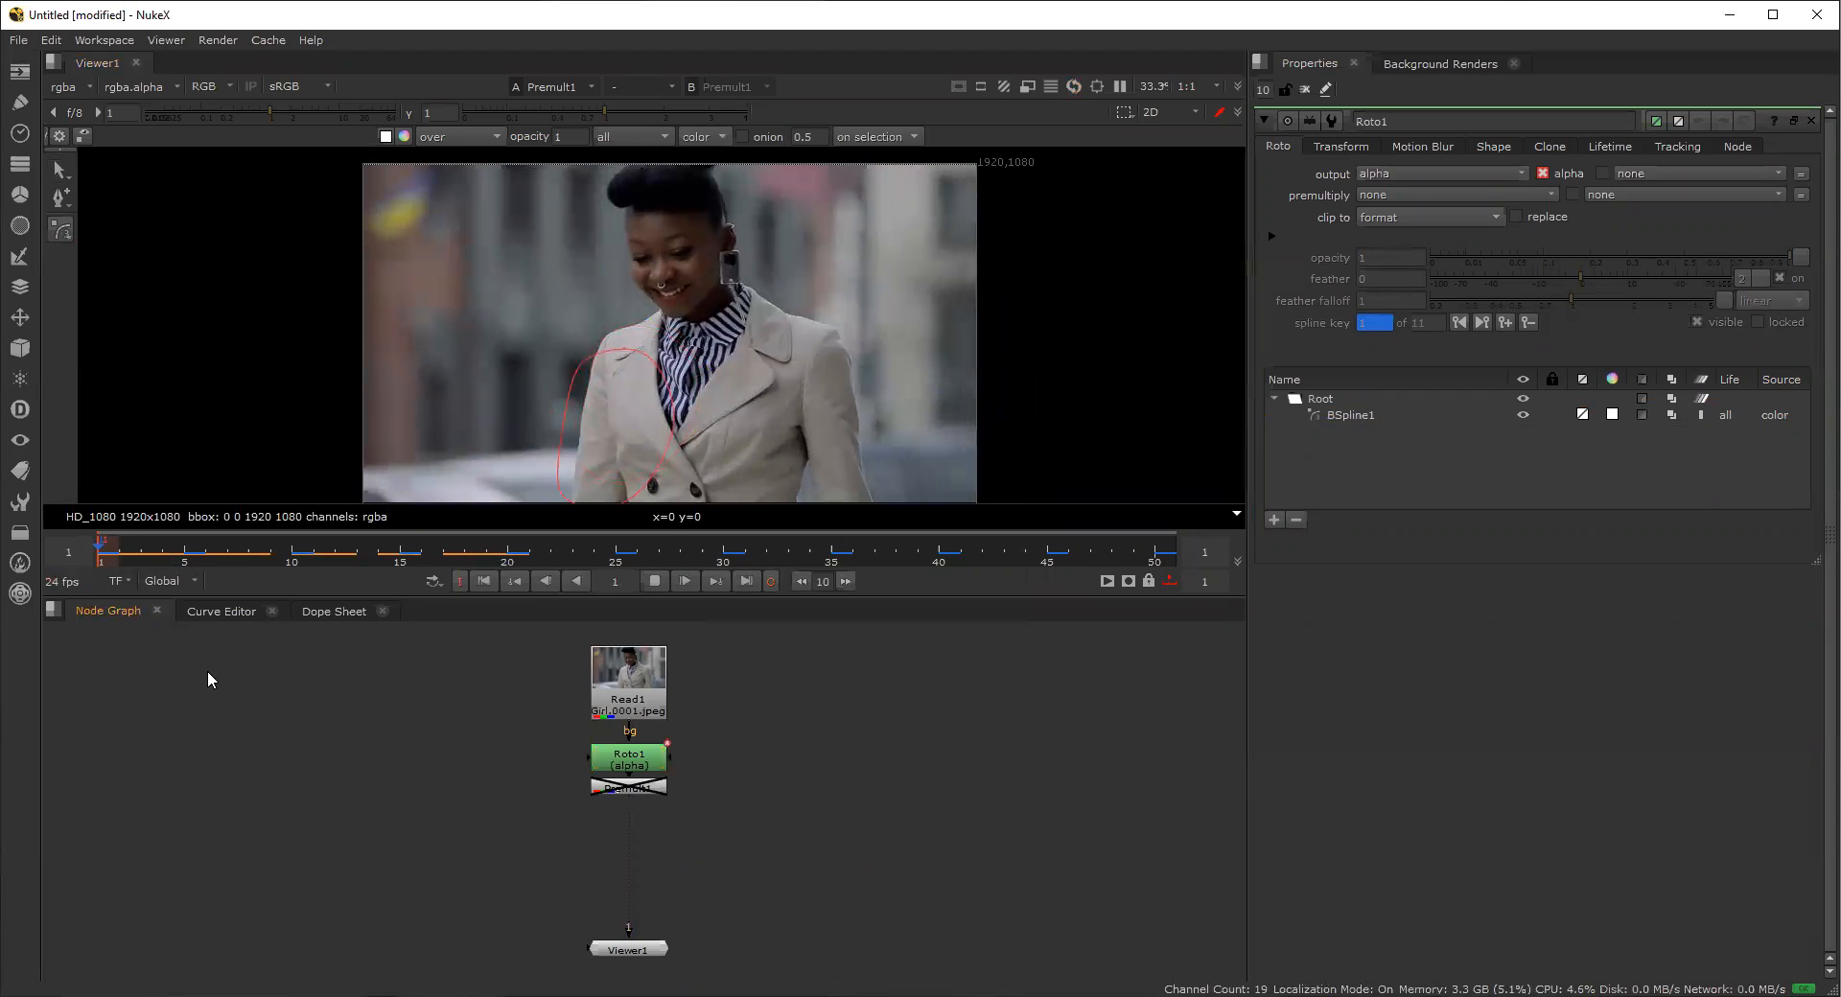
Switch the roto shape drawing tool from B-Spline to Bezier.
mouse_move(103, 557)
left_mouse_down()
mouse_move(370, 556)
mouse_move(119, 578)
left_mouse_up()
right_click(72, 240)
left_click(92, 228)
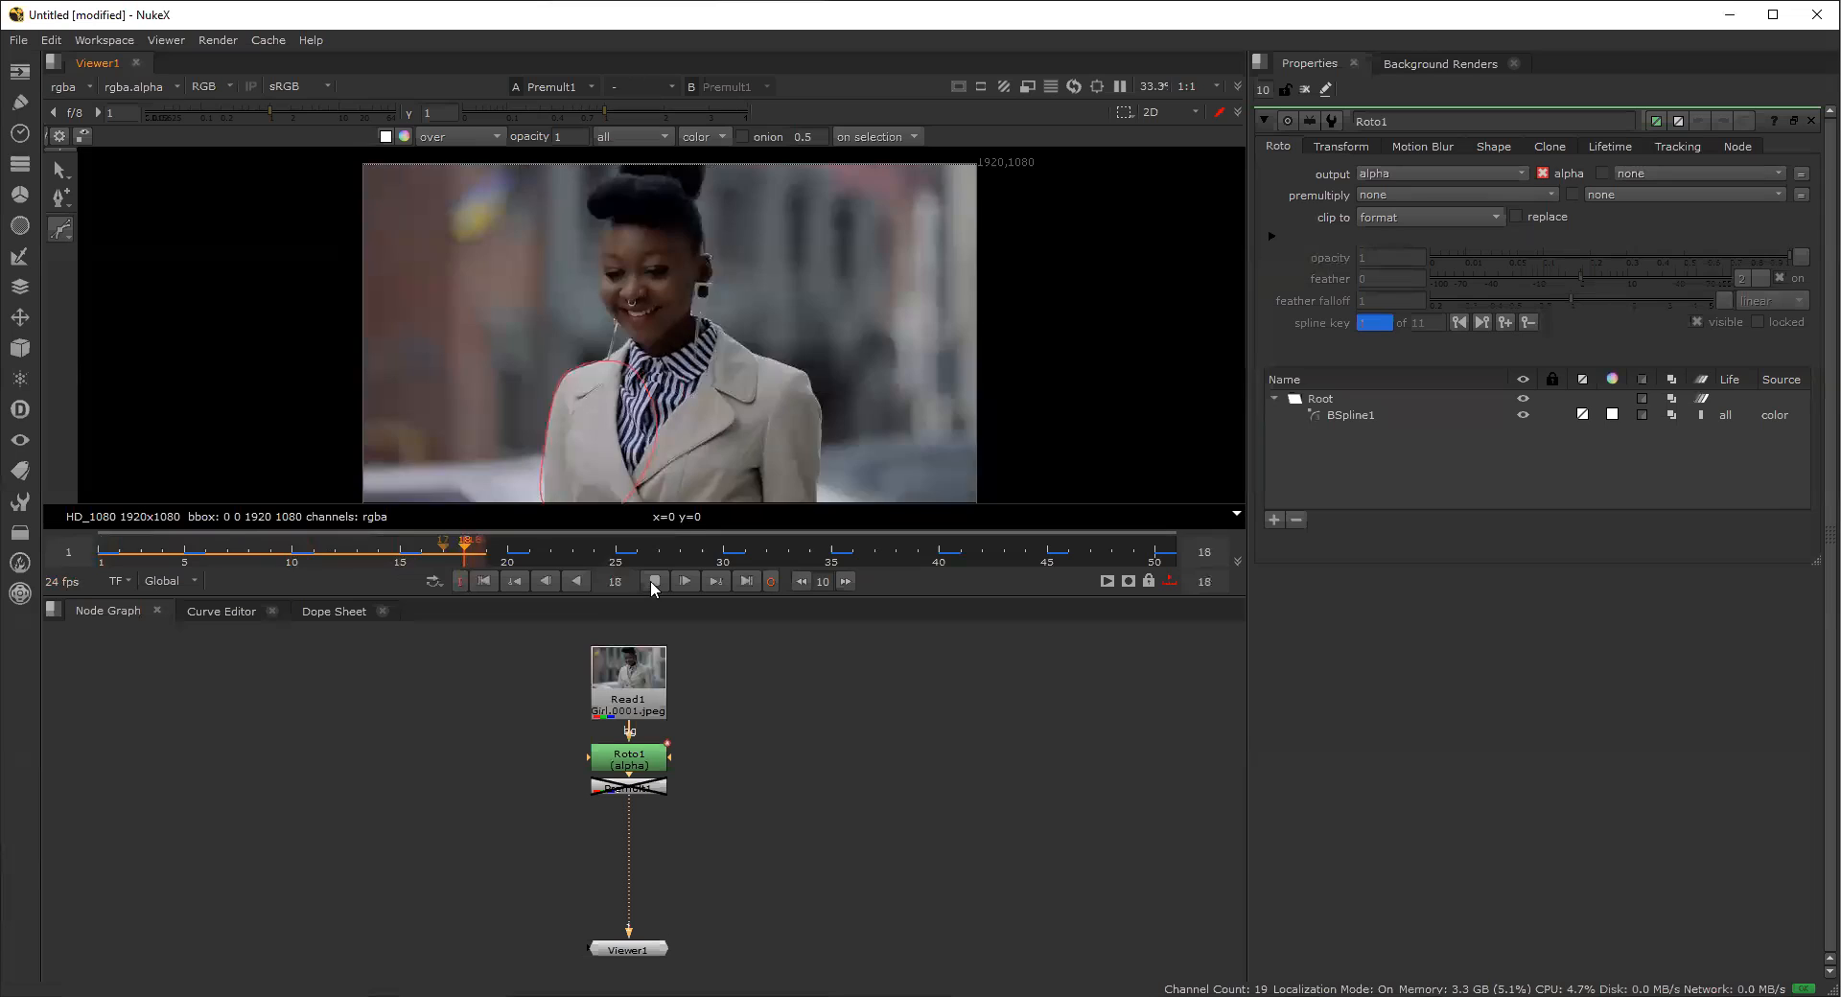
Scrub to the last frame and back and forth through the sequence to examine how the subject and jacket move.
left_click_drag(466, 552, 1176, 566)
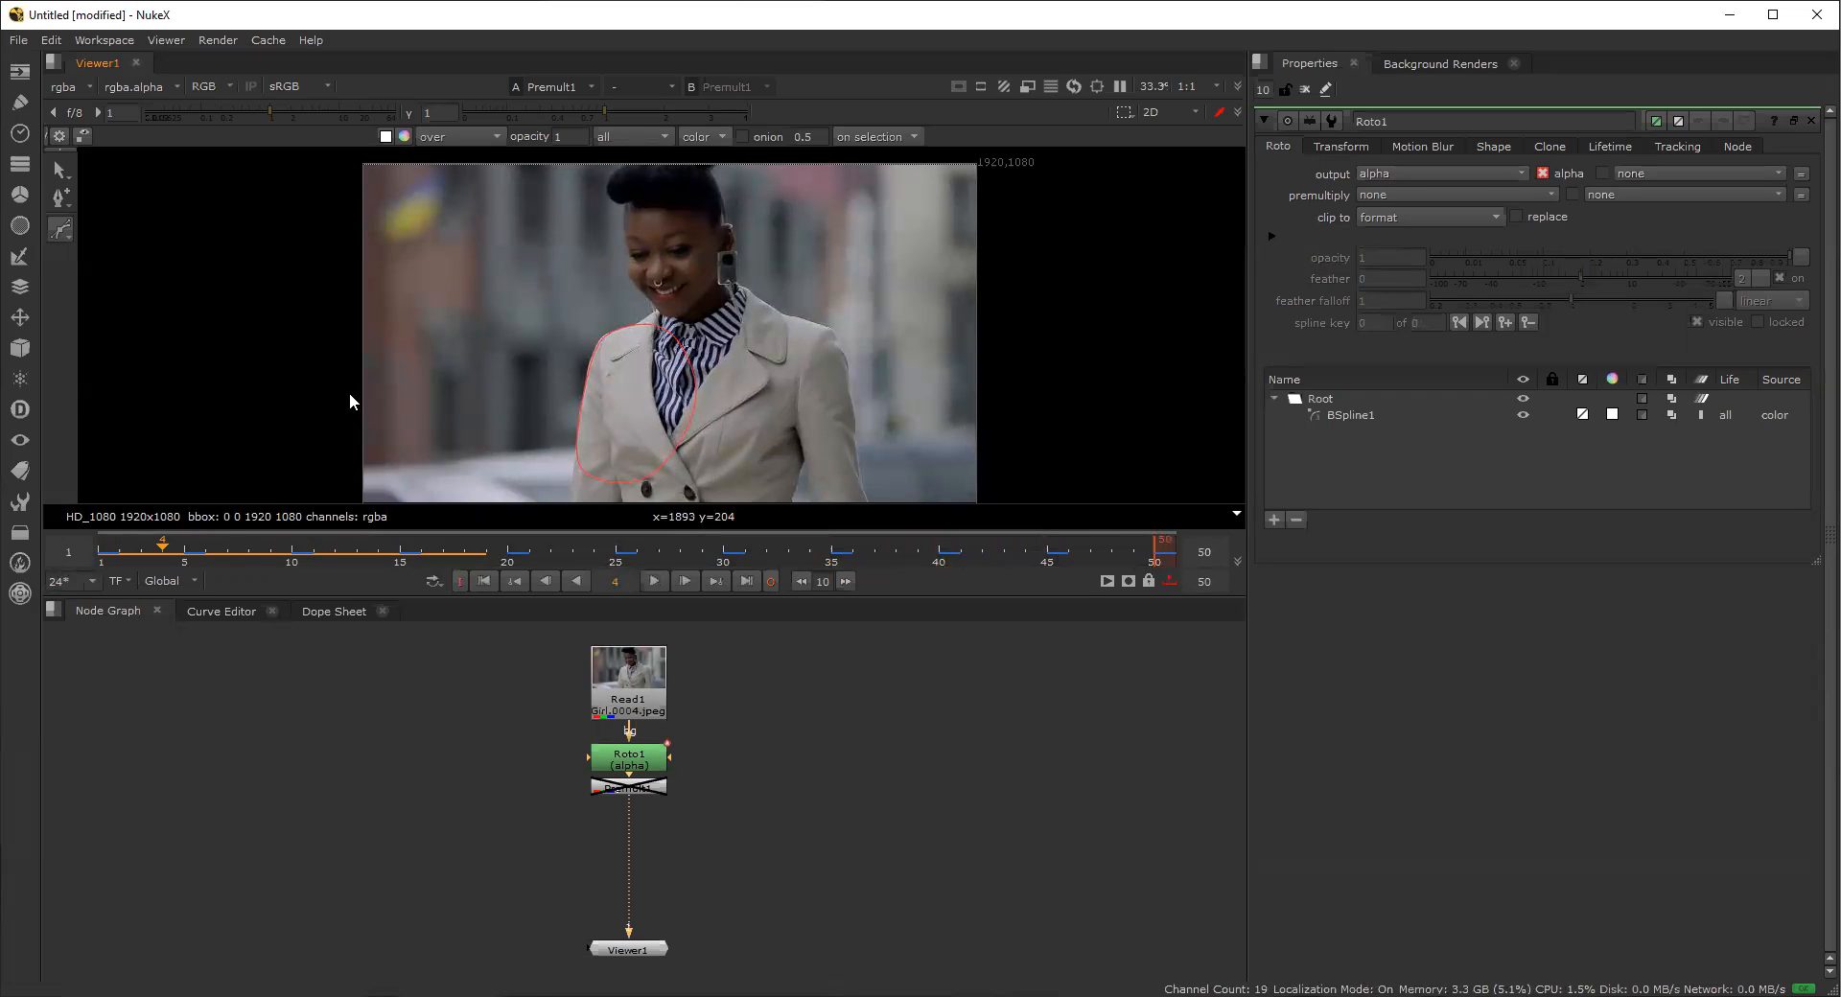
left_click_drag(240, 555, 402, 537)
key("Right")
key("Right")
key("Right")
key("Right")
key("Right")
key("Right")
key("Right")
key("Right")
key("Right")
key("Right")
key("Right")
key("Right")
key("Right")
key("Right")
key("Right")
key("Right")
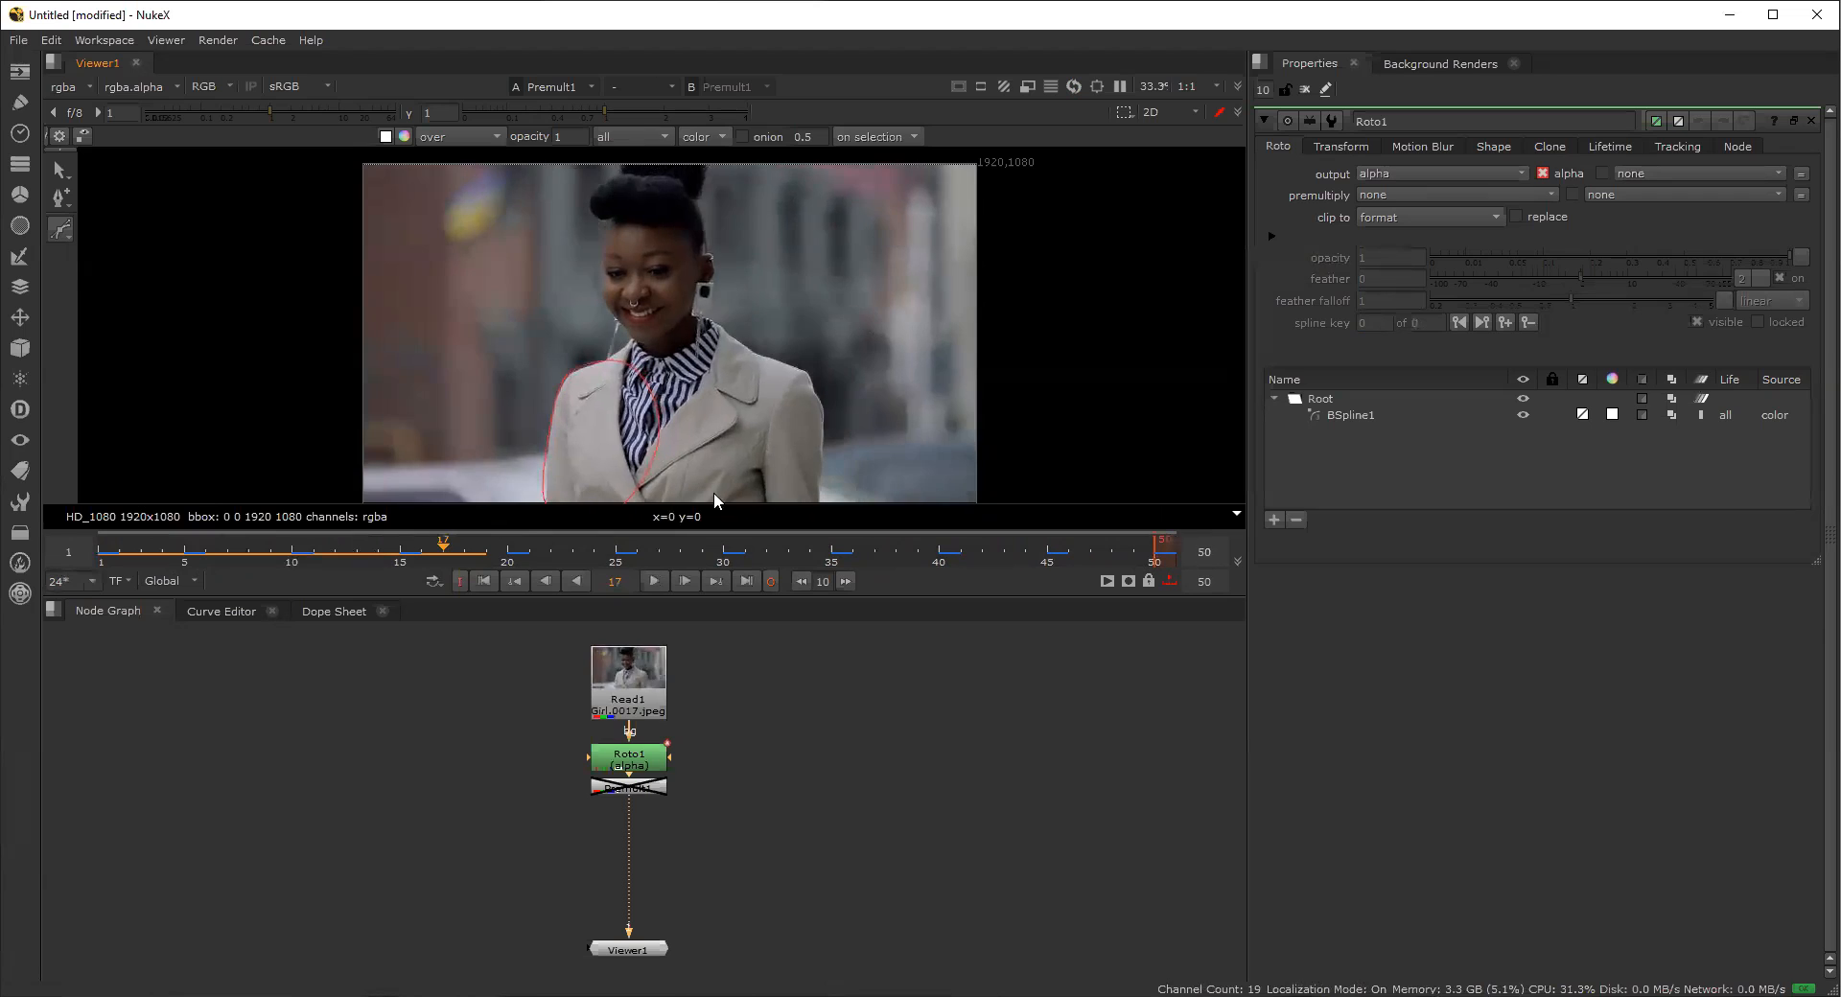
key("Left")
key("Left")
key("Left")
key("Left")
key("Left")
key("Left")
key("Left")
key("Left")
key("Left")
key("Left")
key("Left")
key("Left")
key("Left")
key("Left")
key("Left")
key("Left")
key("Left")
key("Left")
key("Left")
key("Left")
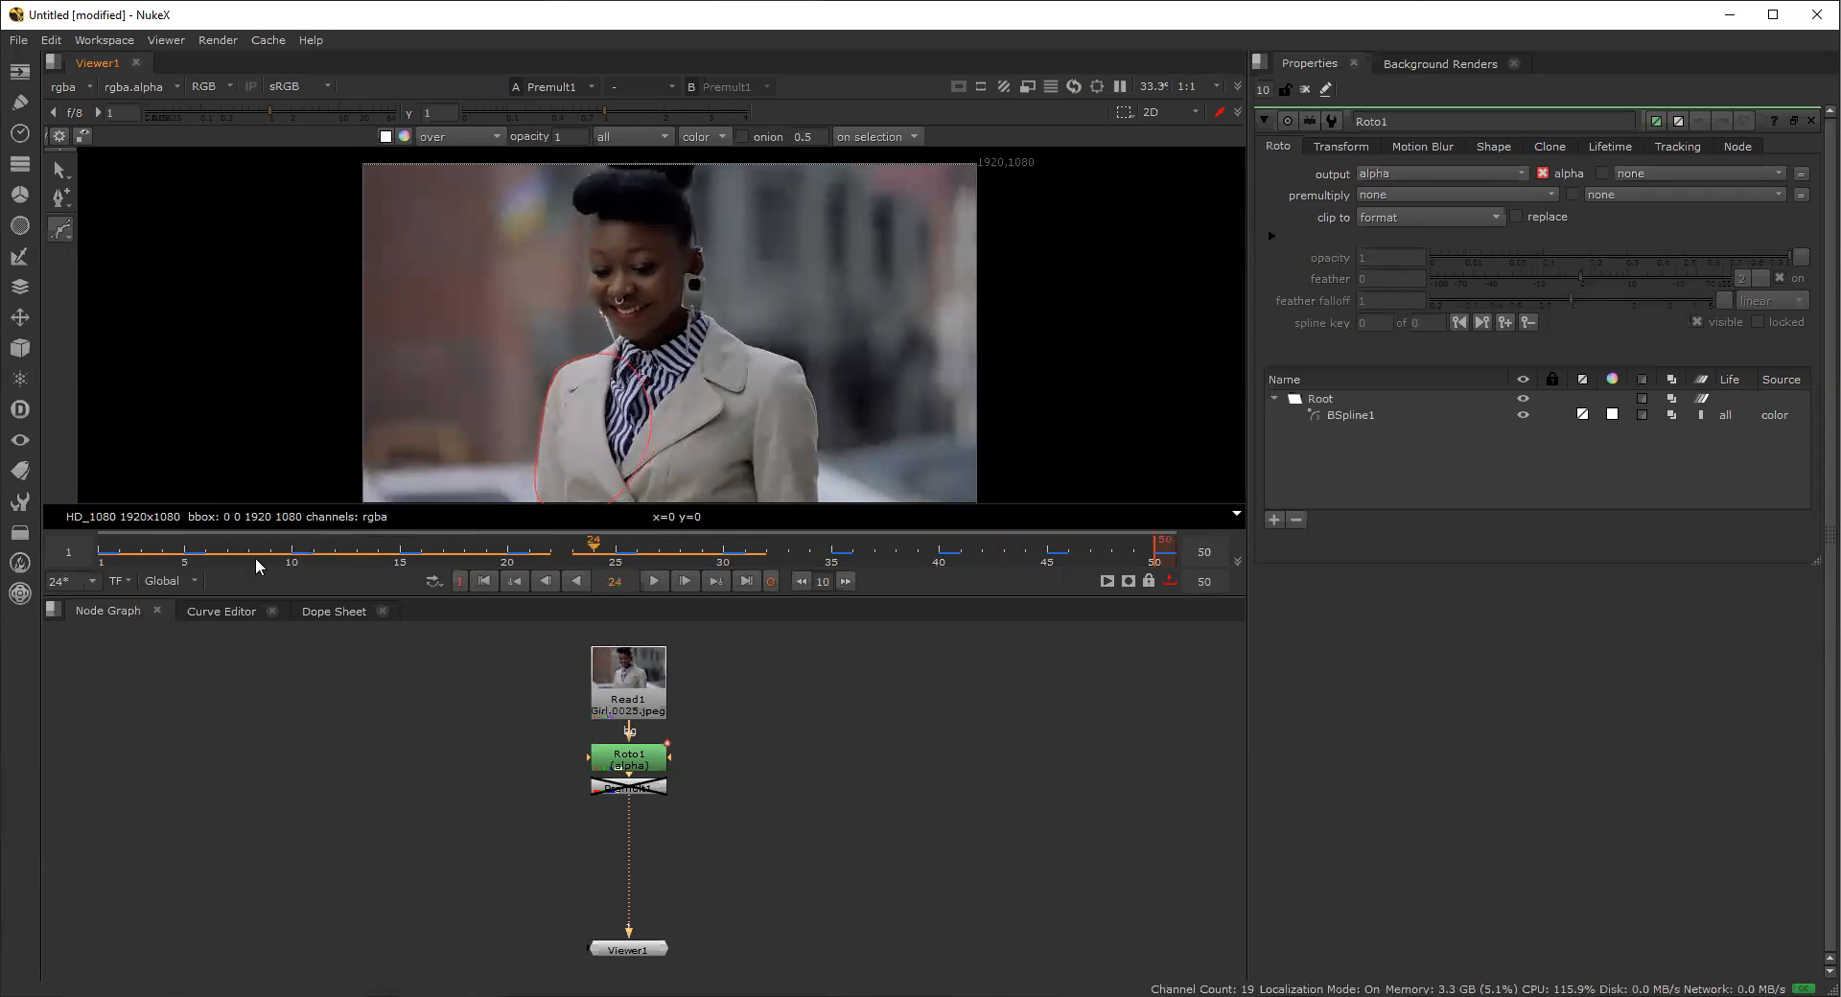
key("Left")
key("Left")
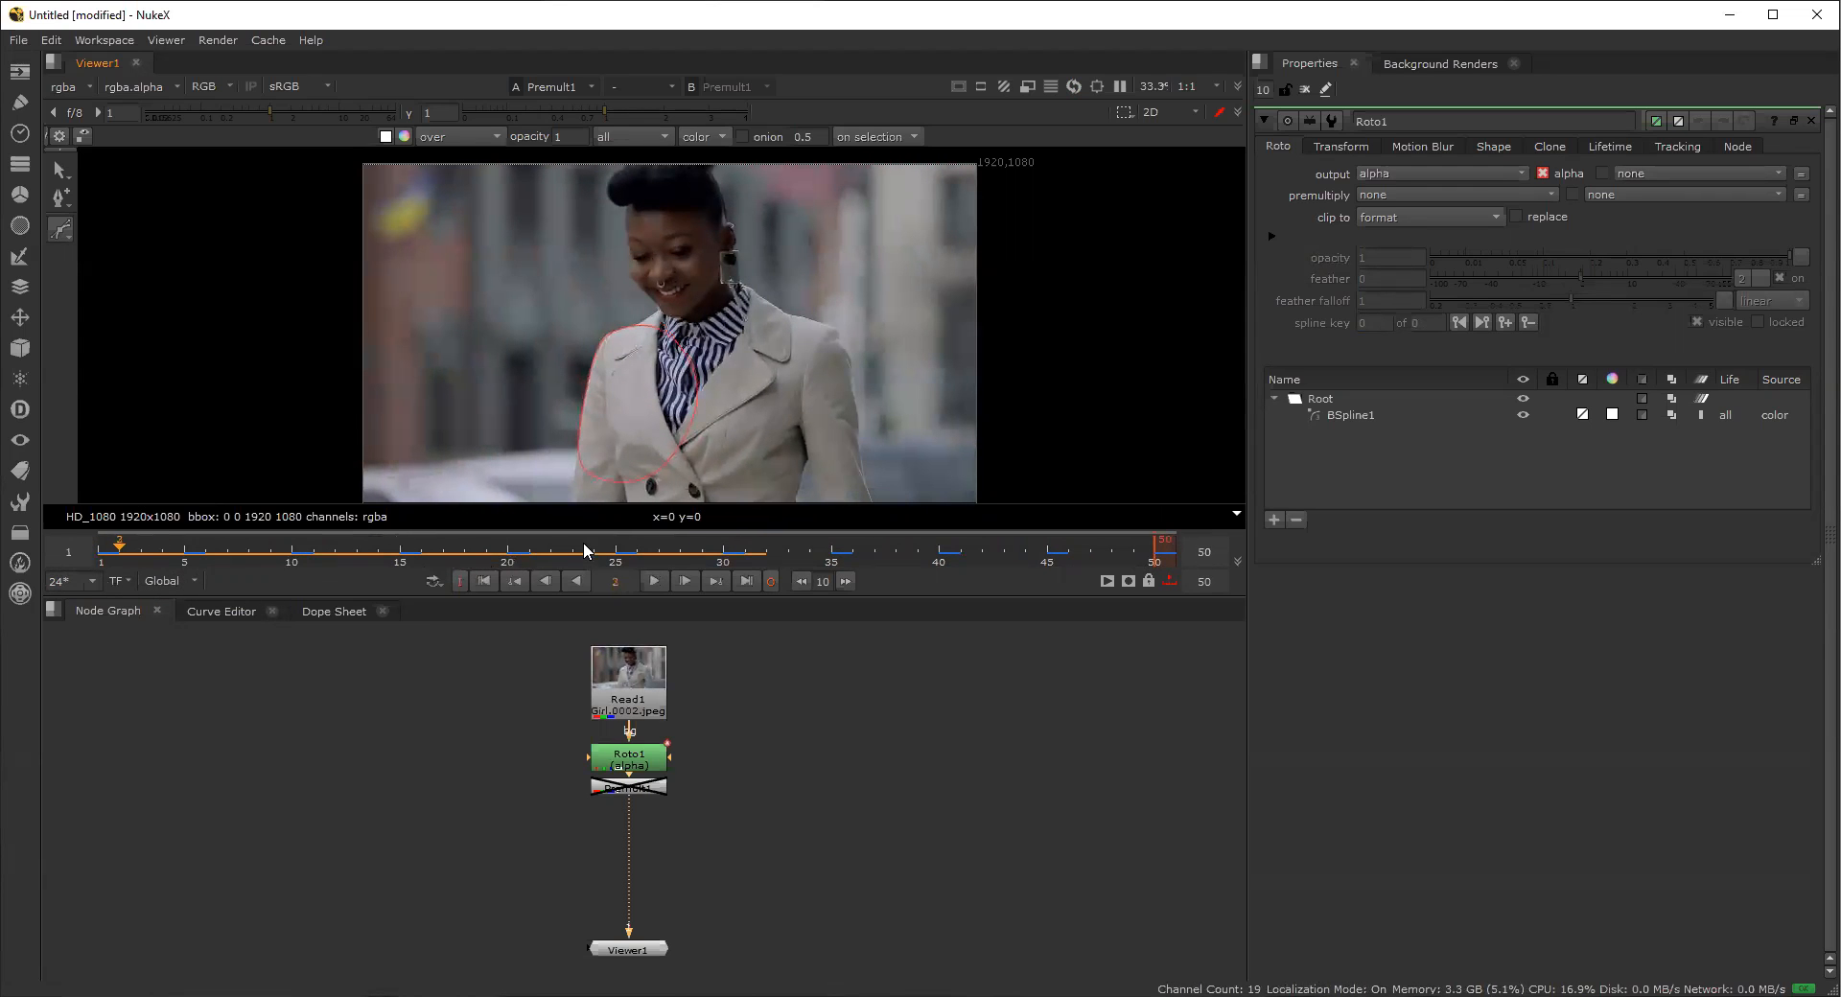
Move forward from frame 2 through frame 42 to examine the subject's changes of direction.
key("Right")
key("Right")
key("Right")
key("Right")
key("Right")
key("Right")
key("Right")
key("Right")
key("Right")
key("Right")
key("Right")
key("Right")
key("Right")
key("Right")
key("Right")
key("Right")
key("Right")
key("Right")
key("Right")
key("Right")
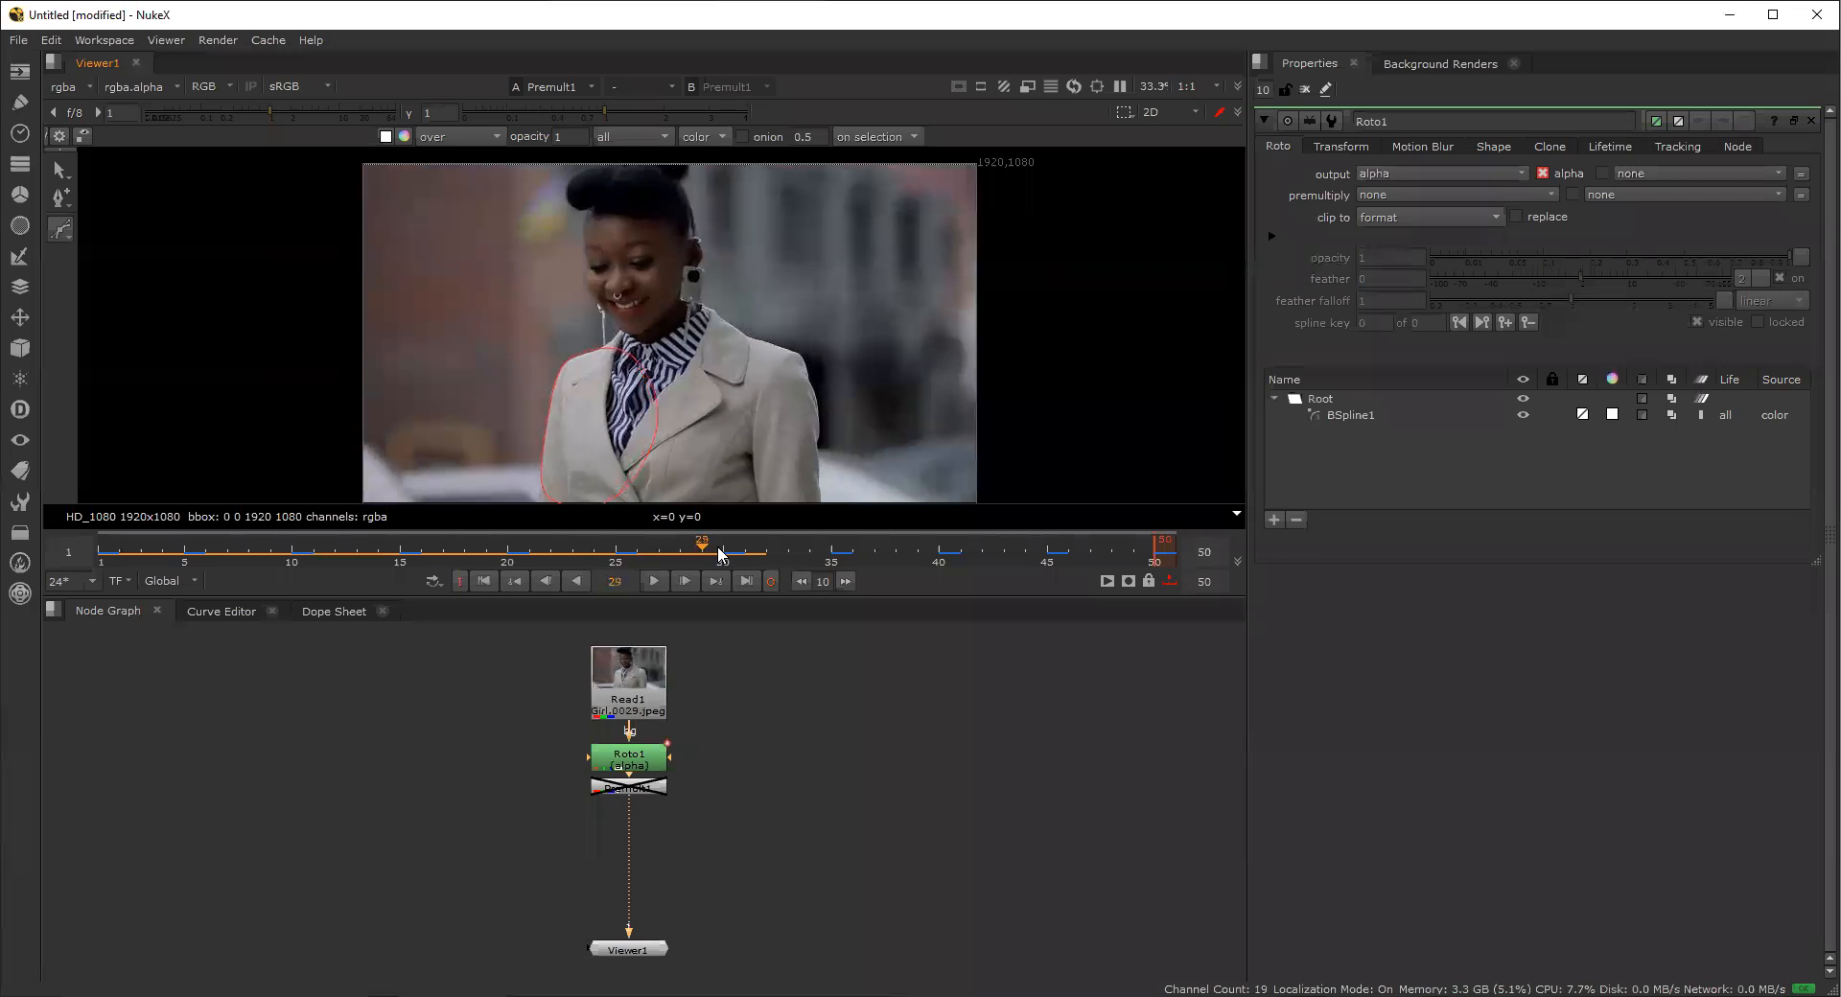
key("Right")
key("Right")
key("Right")
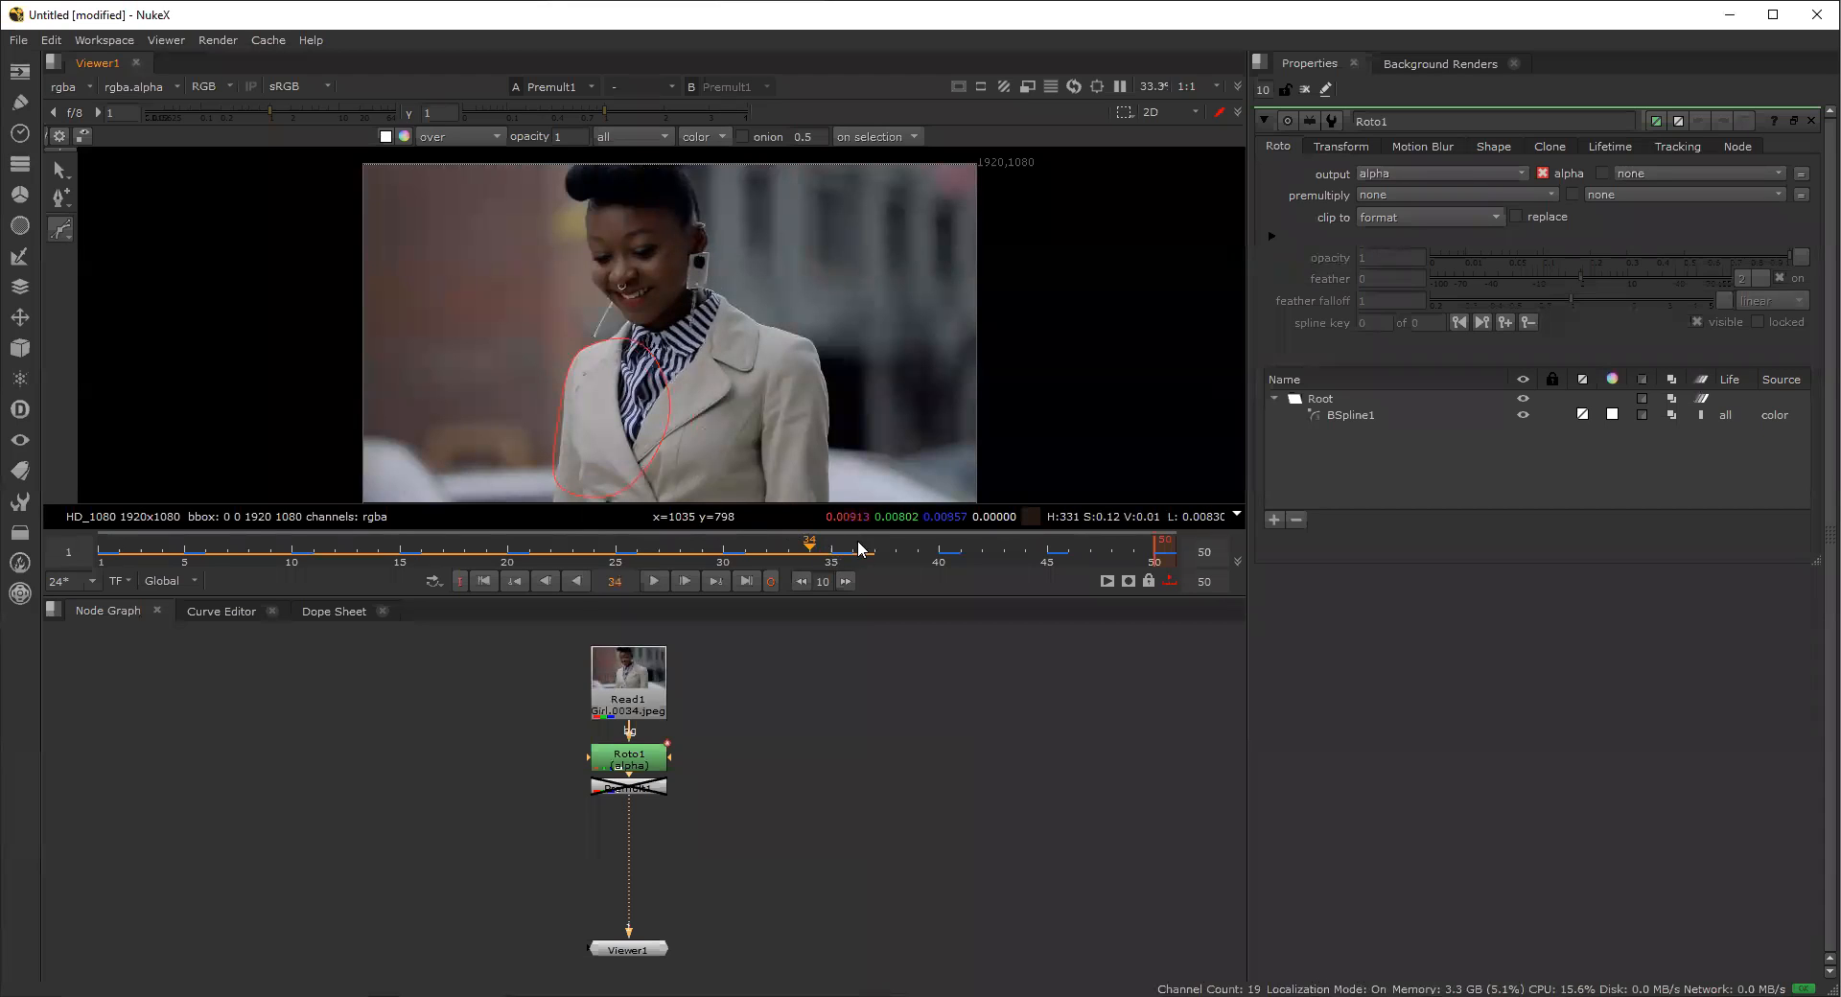
key("Right")
key("Right")
key("Right")
key("Right")
key("Right")
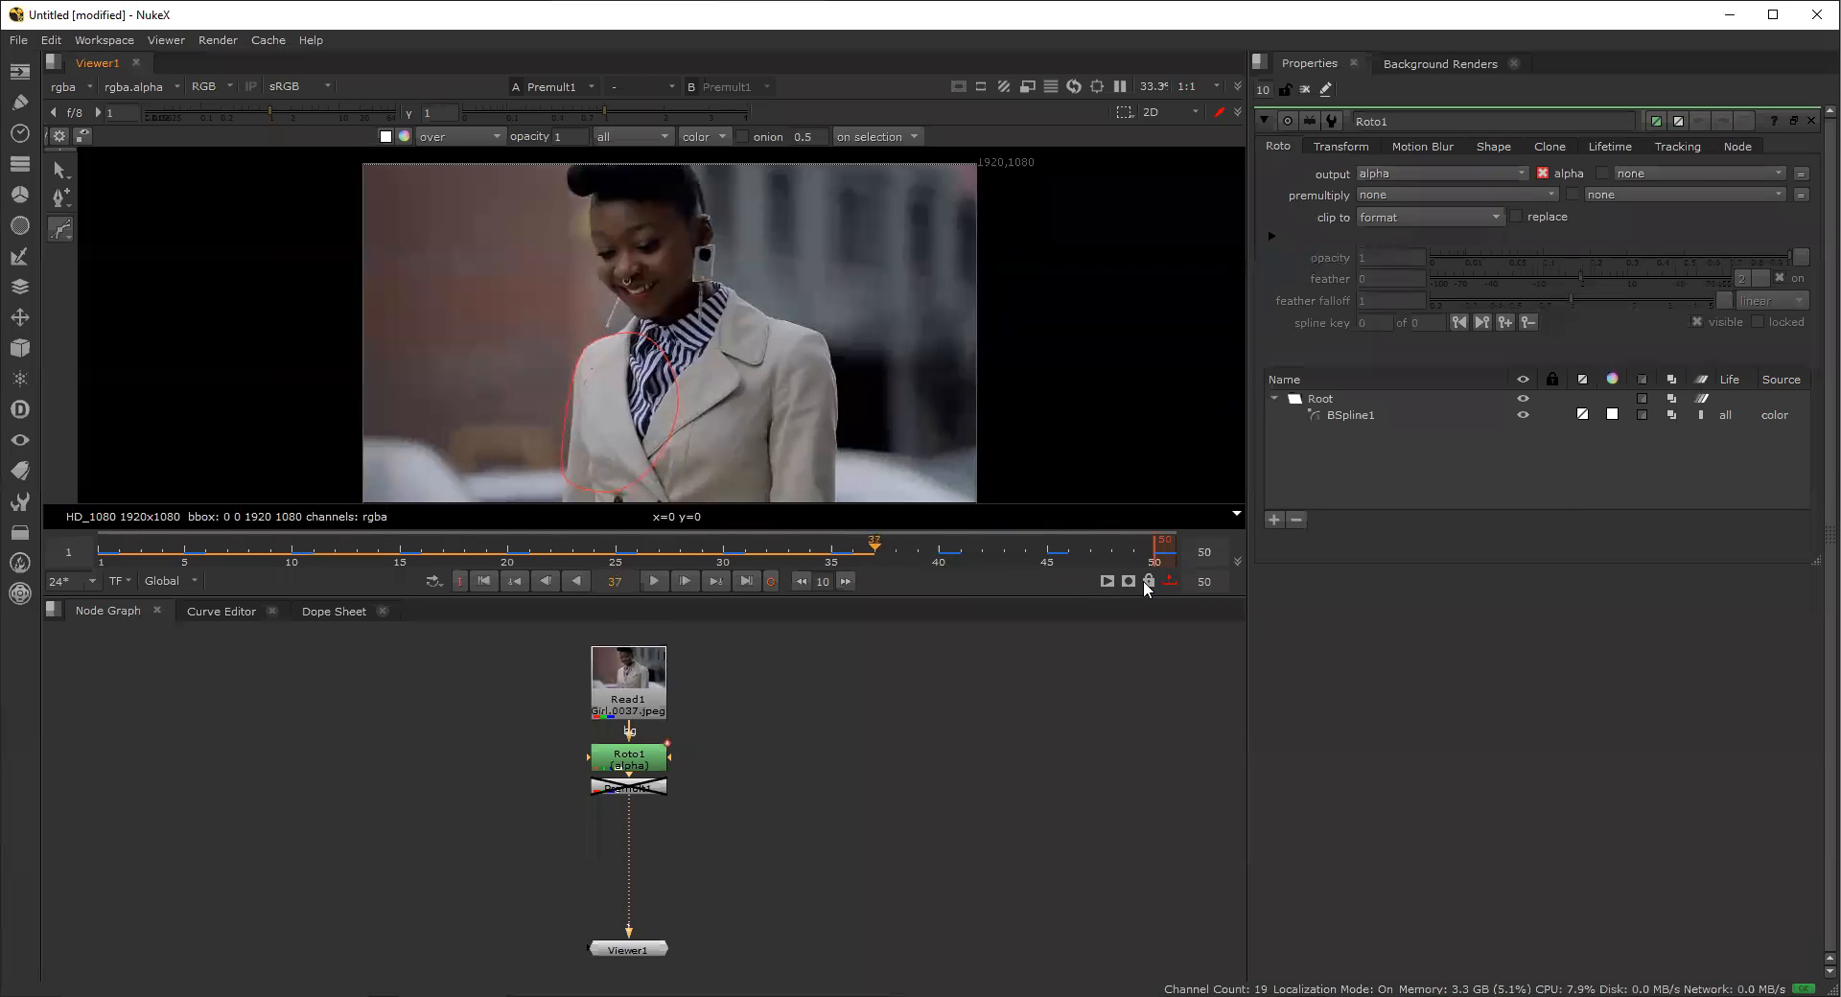
key("Right")
key("Right")
key("Right")
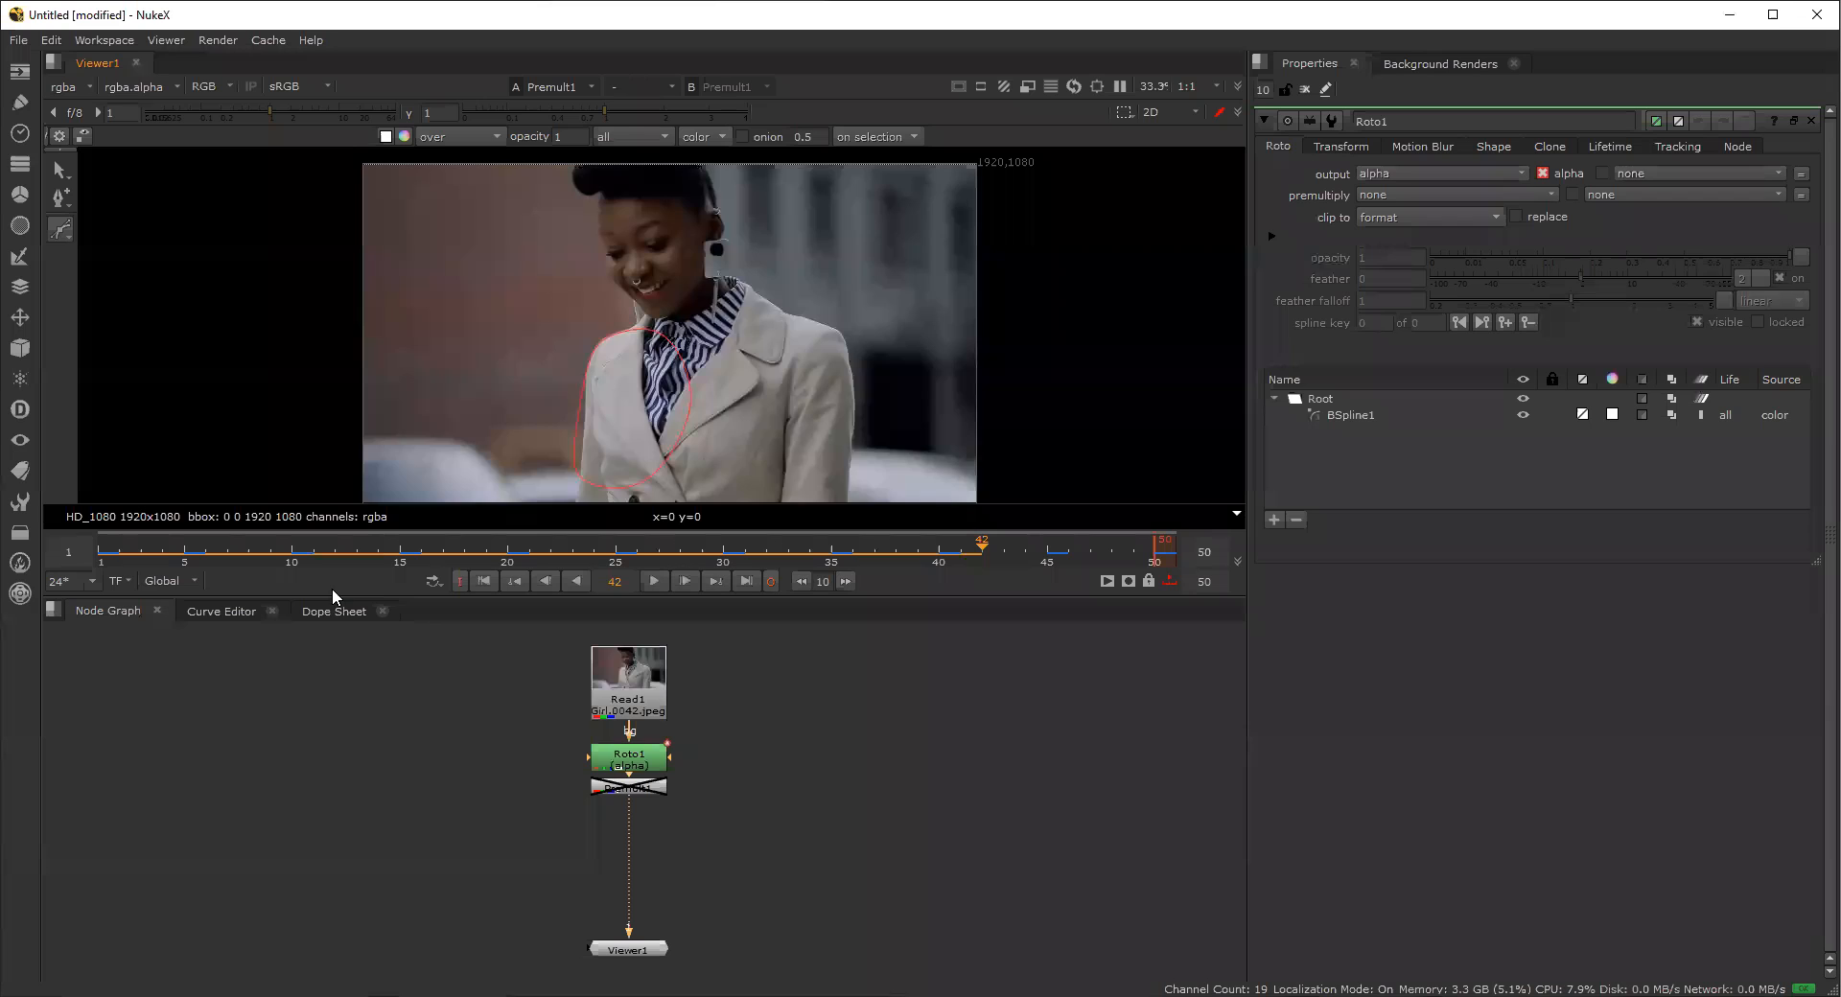
At frame 20, draw a closed Bezier shape around the striped shirt, from the shoulder and neck down across the lapel.
left_click_drag(115, 572, 76, 600)
key("l")
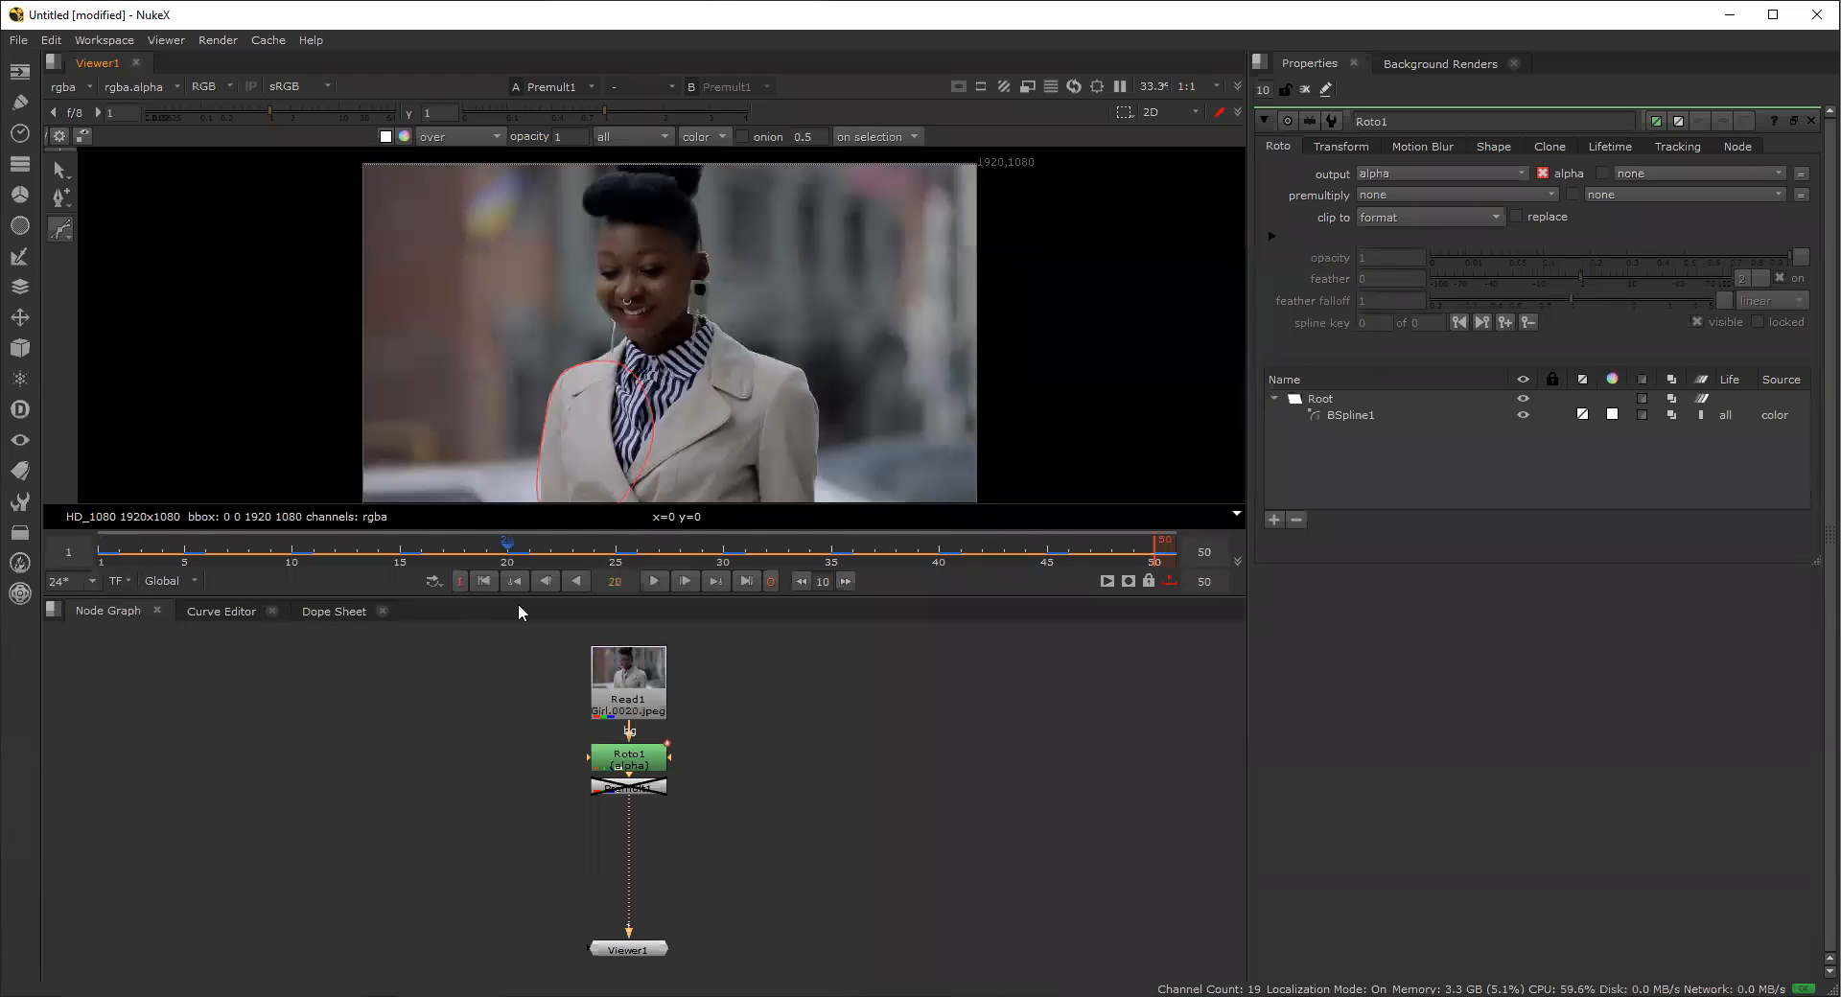
key("k")
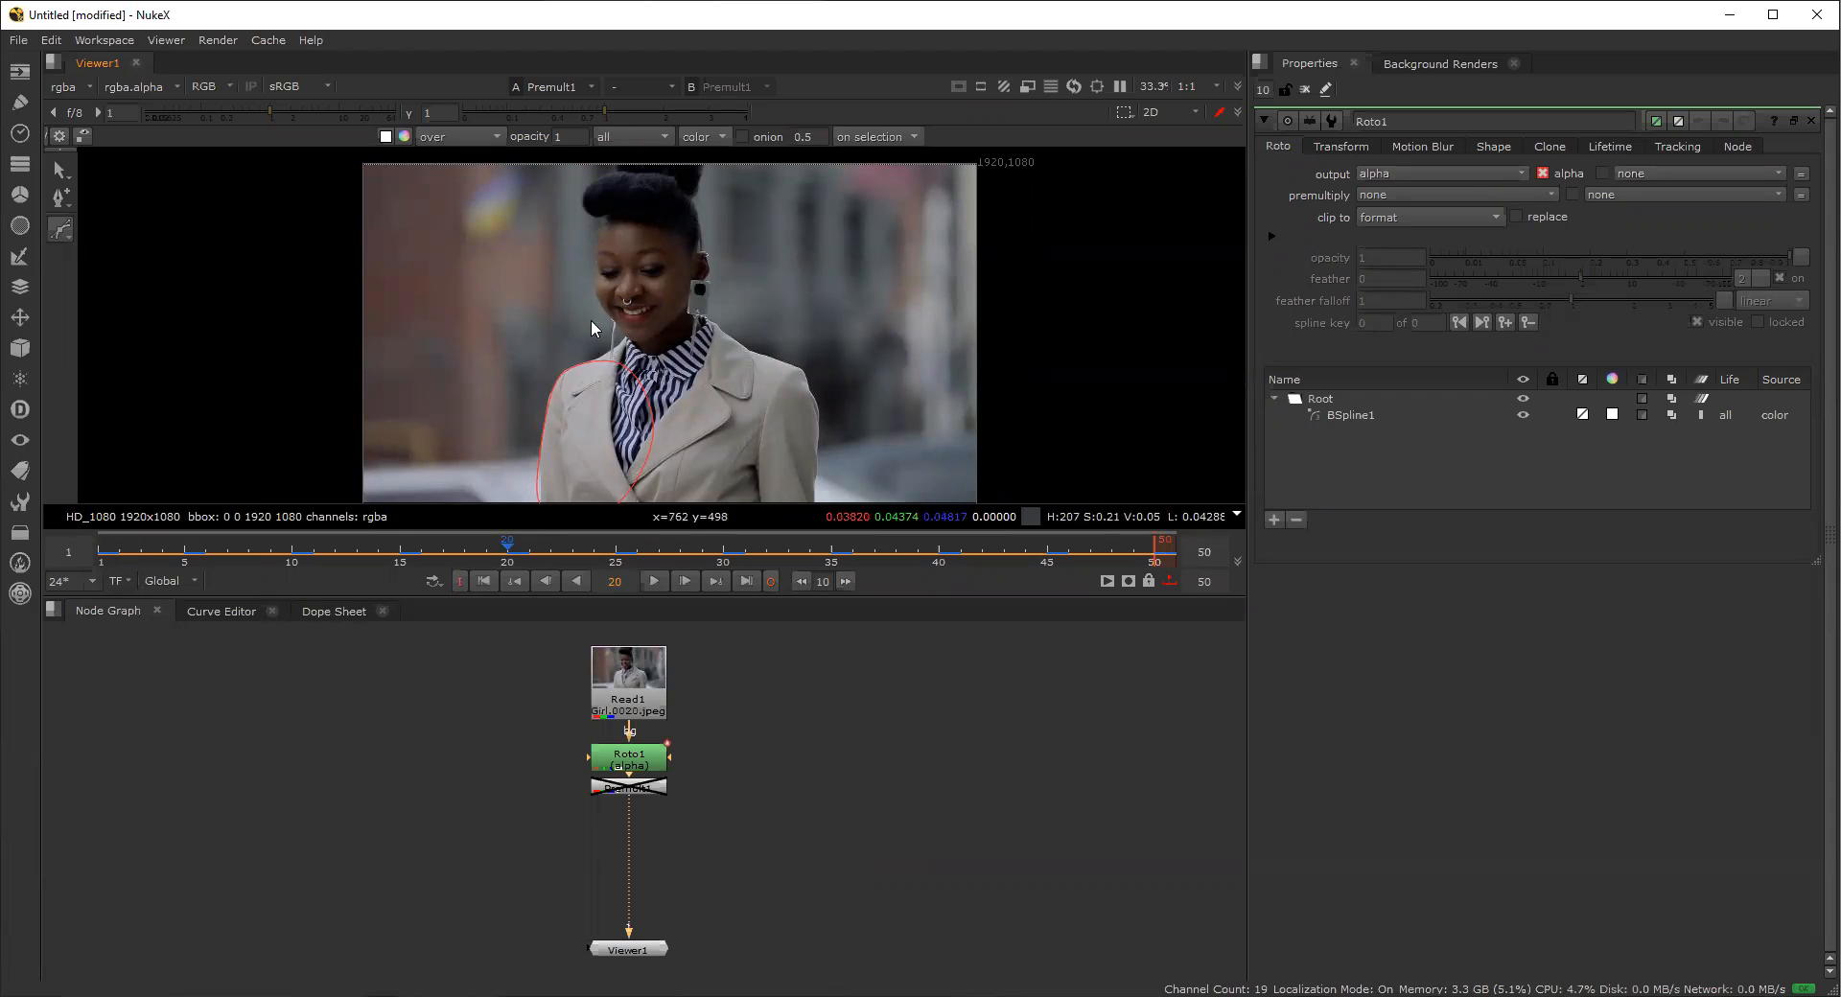
scroll(614, 343, "up", 1)
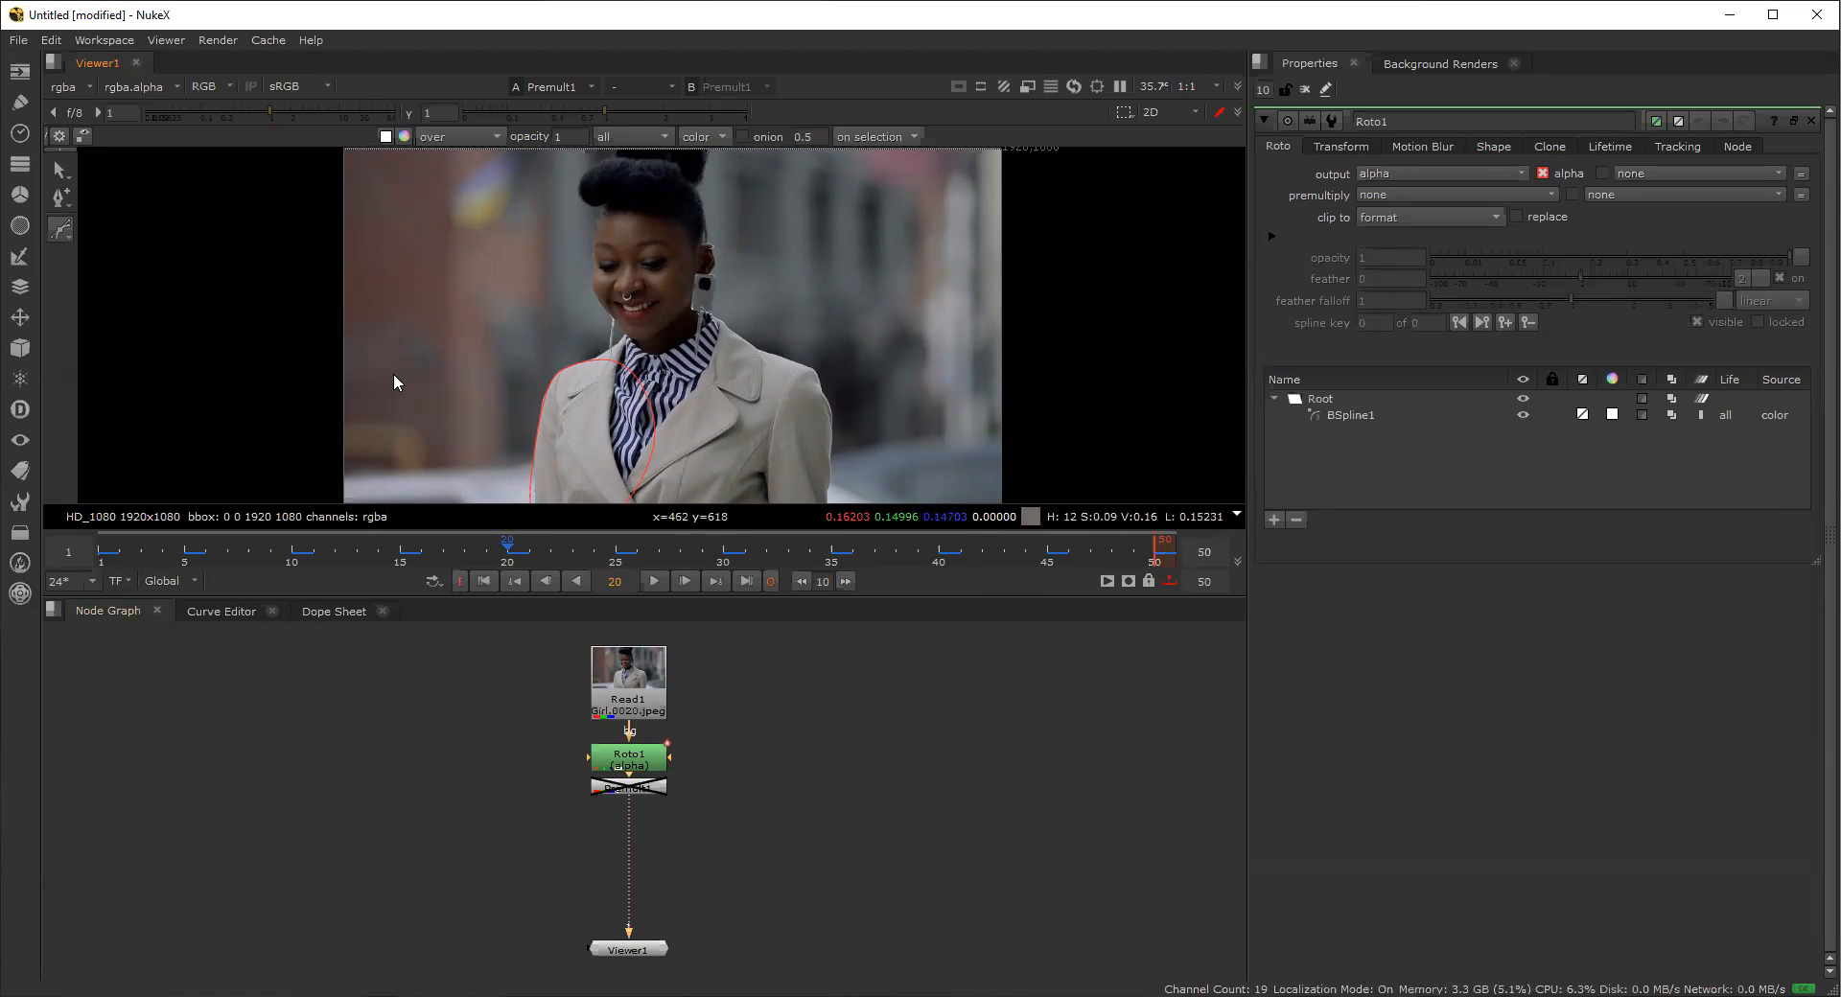
left_click(585, 364)
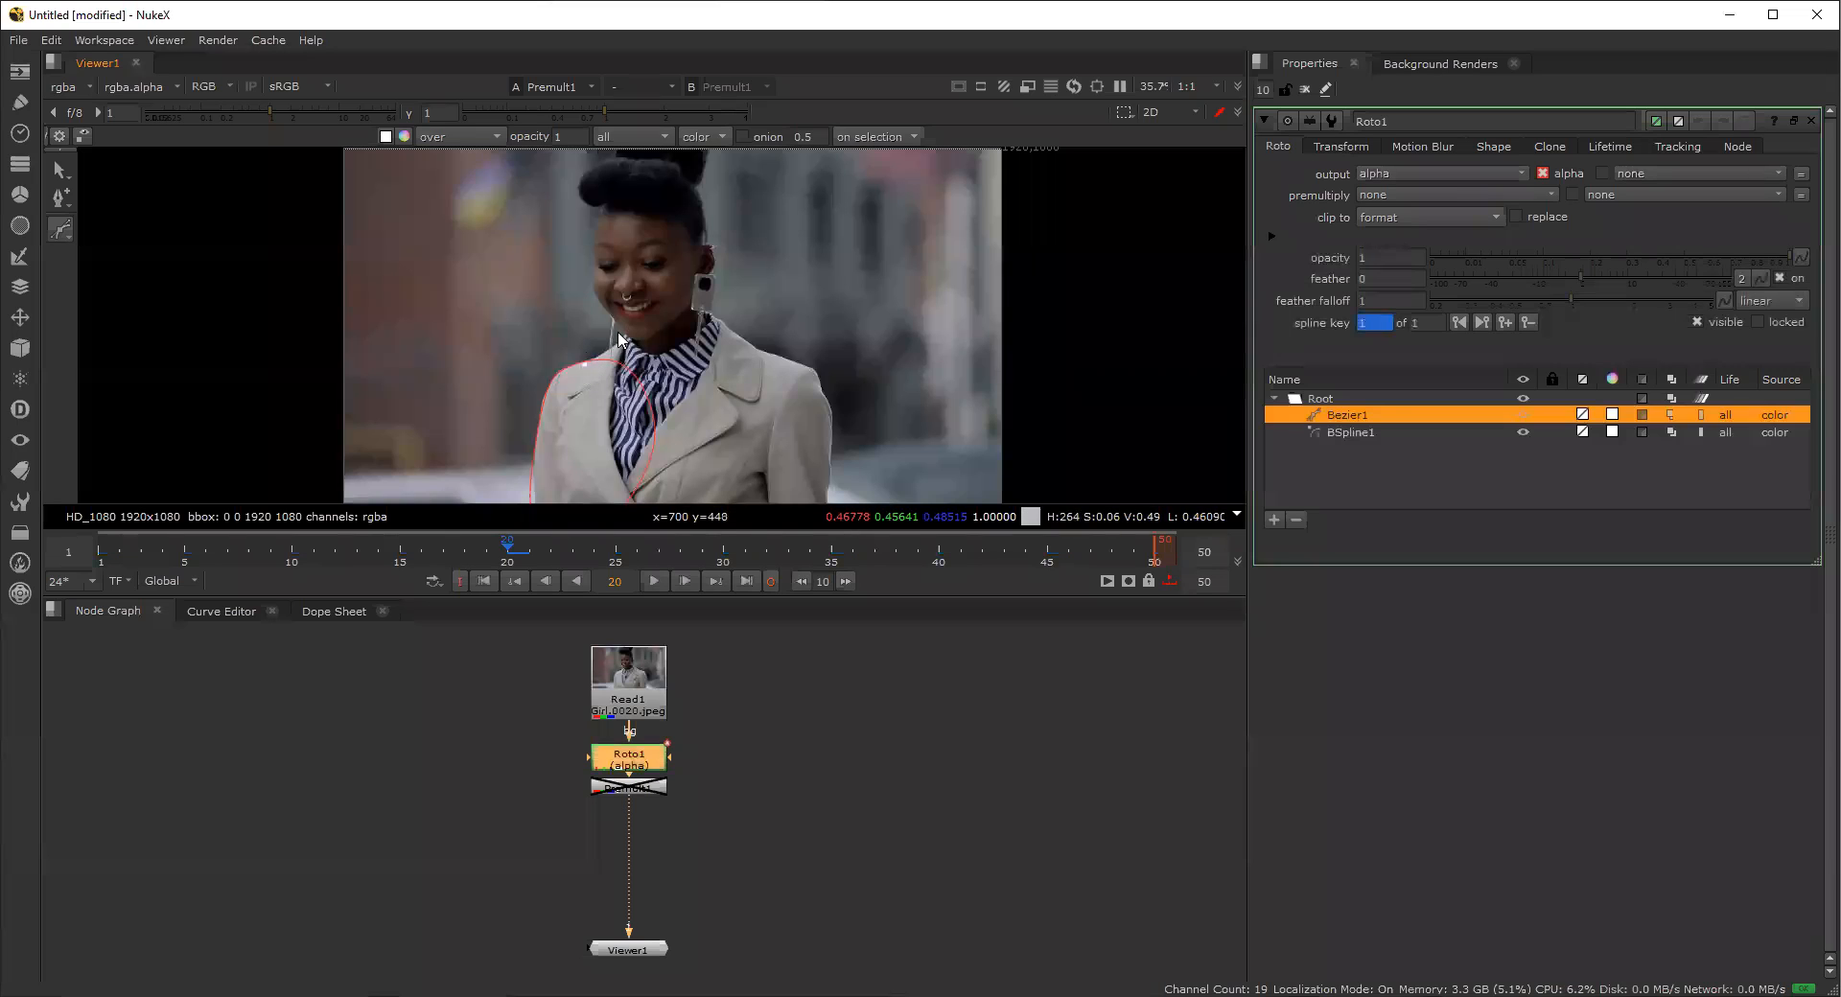
left_click(632, 322)
mouse_move(666, 332)
left_mouse_down()
mouse_move(682, 327)
mouse_move(643, 298)
mouse_move(635, 330)
left_mouse_up()
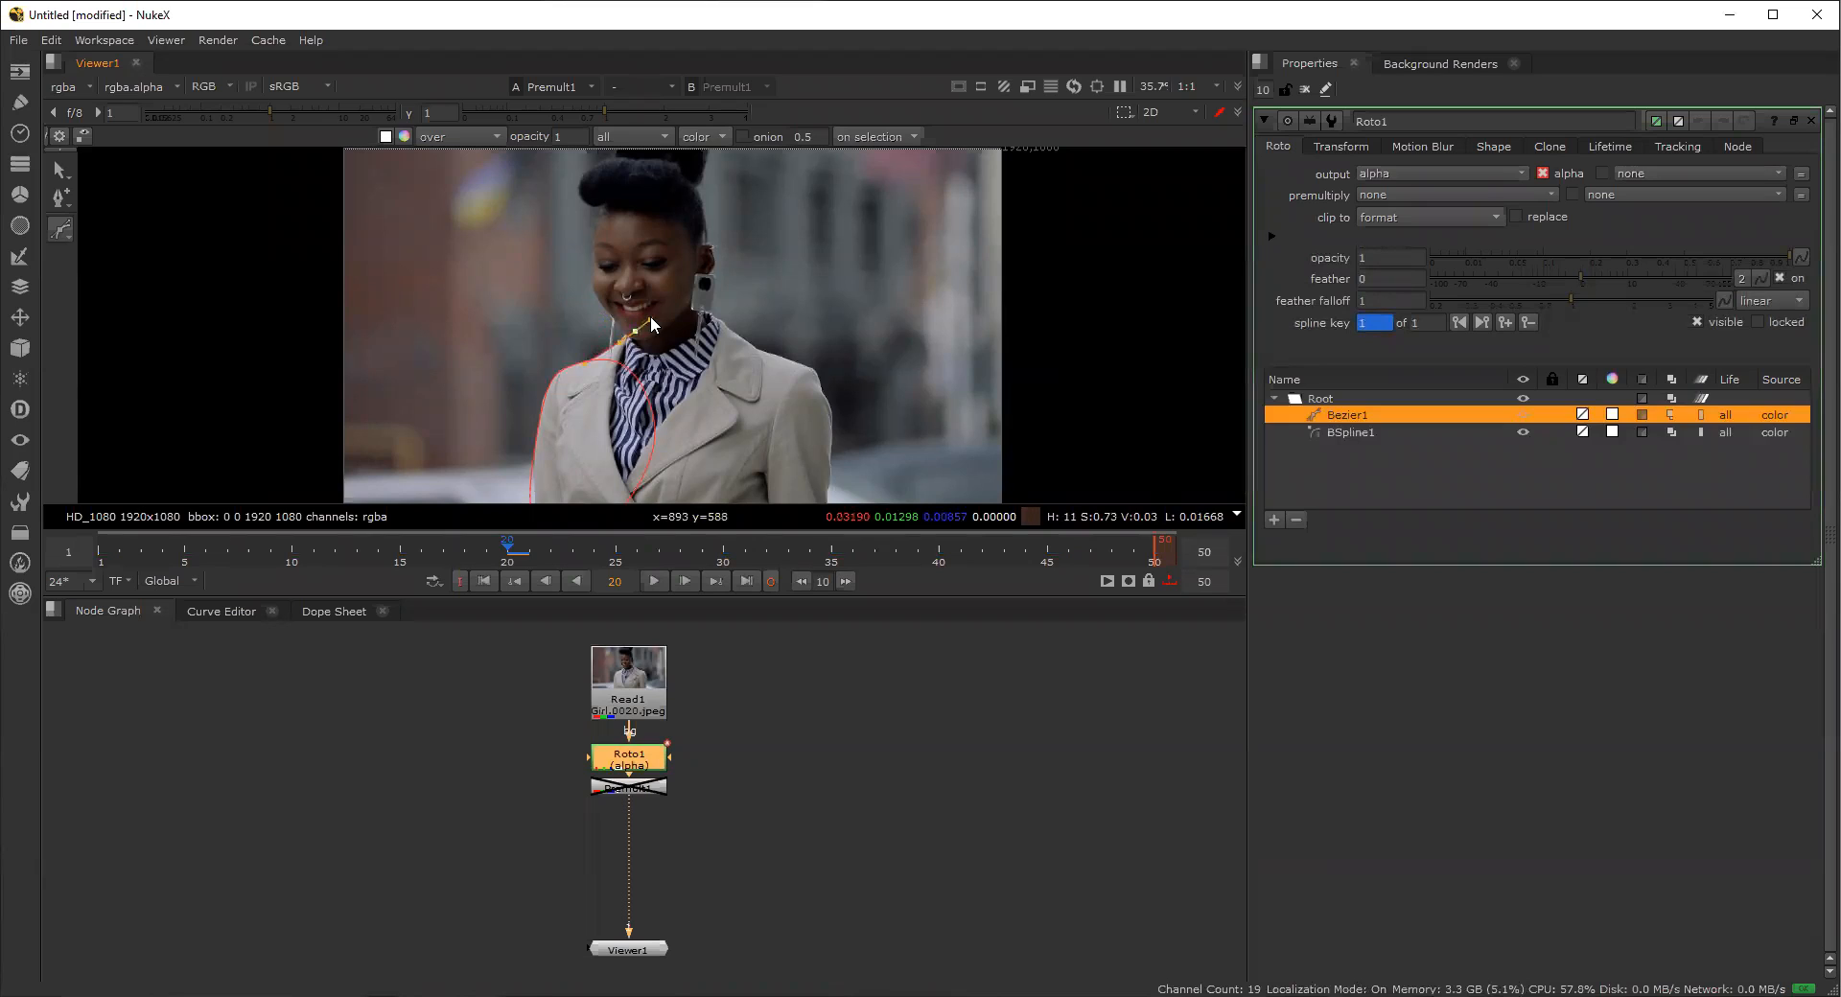
mouse_move(665, 329)
left_mouse_down()
mouse_move(688, 344)
mouse_move(679, 297)
left_mouse_up()
left_click(702, 485)
left_click_drag(665, 483, 645, 402)
left_click(604, 427)
left_click(585, 366)
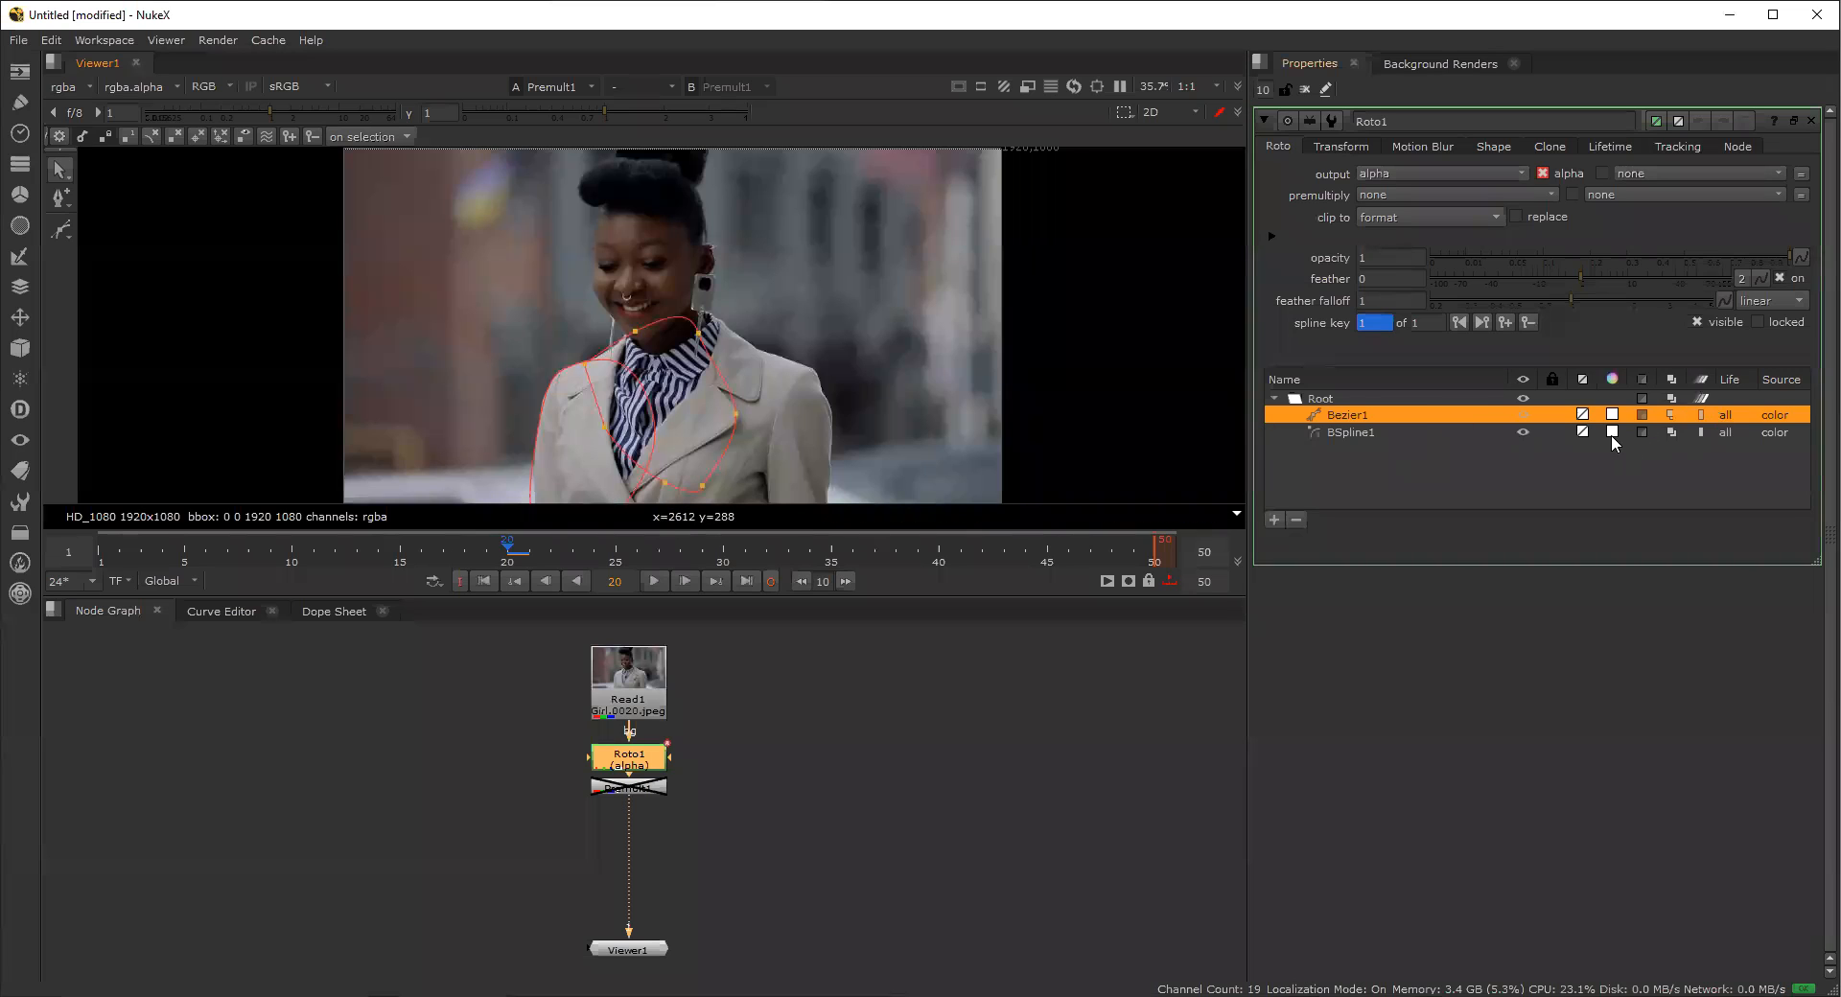
Lock BSpline1 in the shape list and select Bezier1 for editing.
left_click(1556, 432)
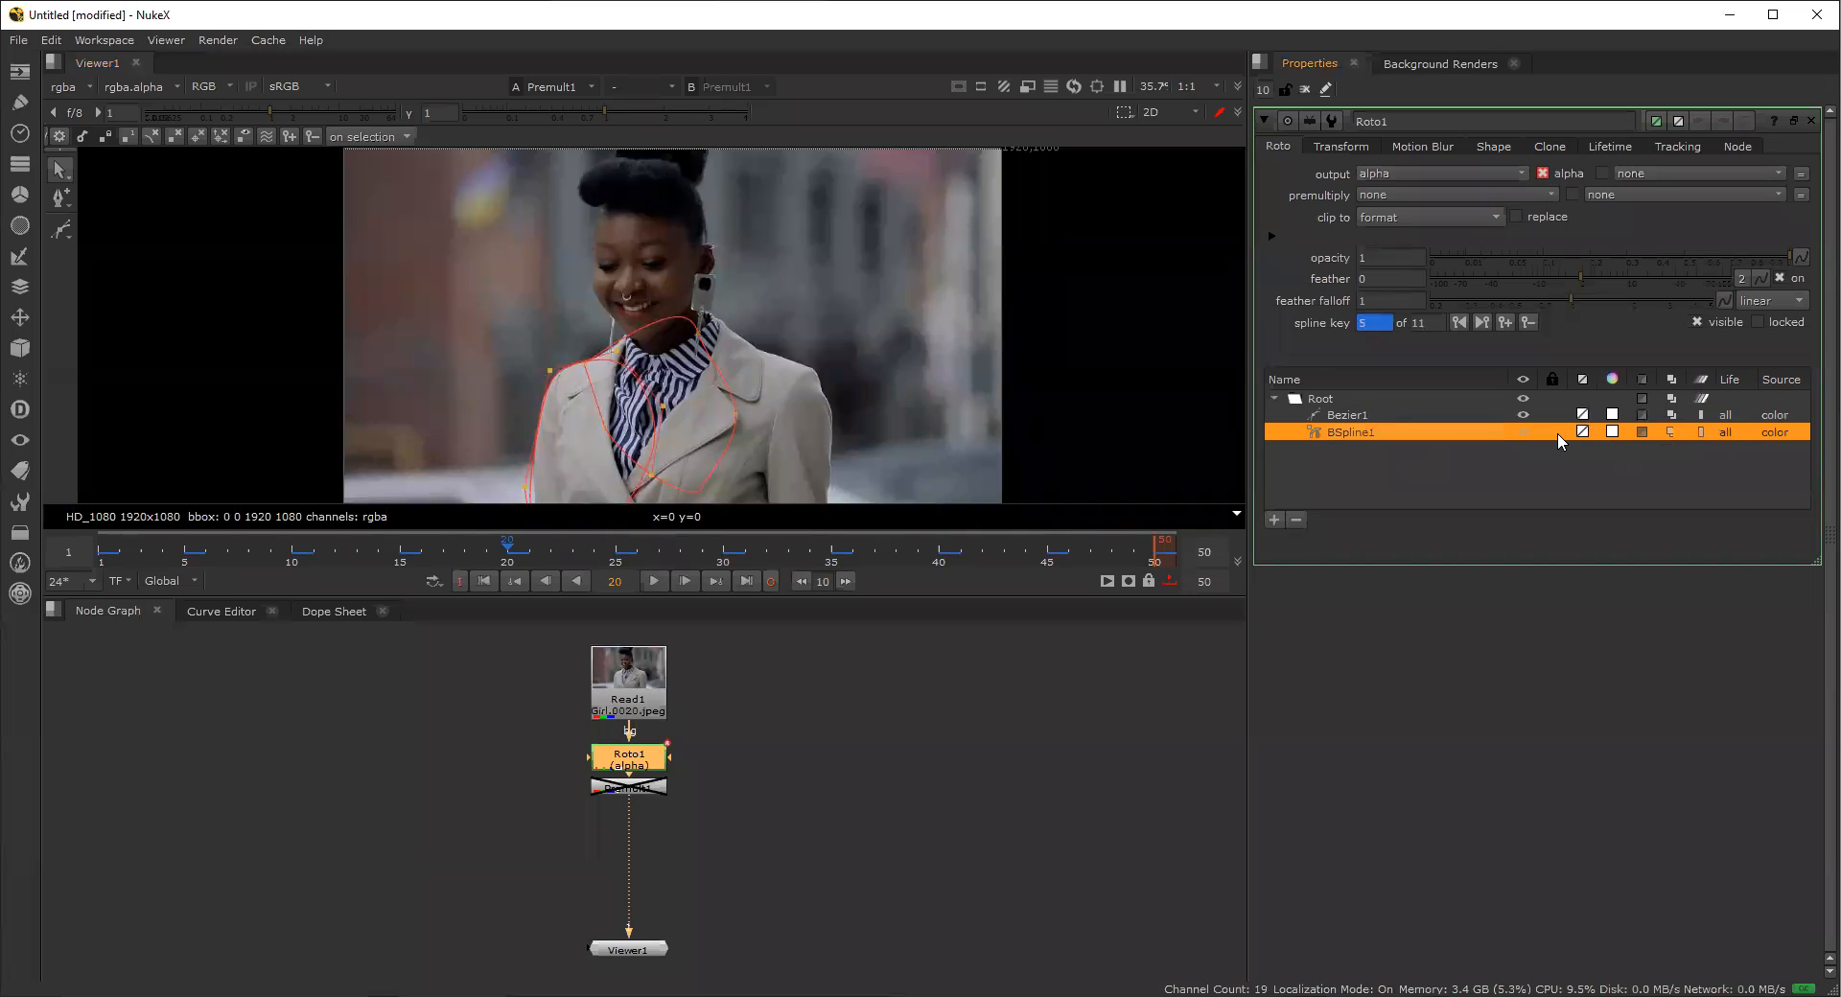
right_click(1329, 430)
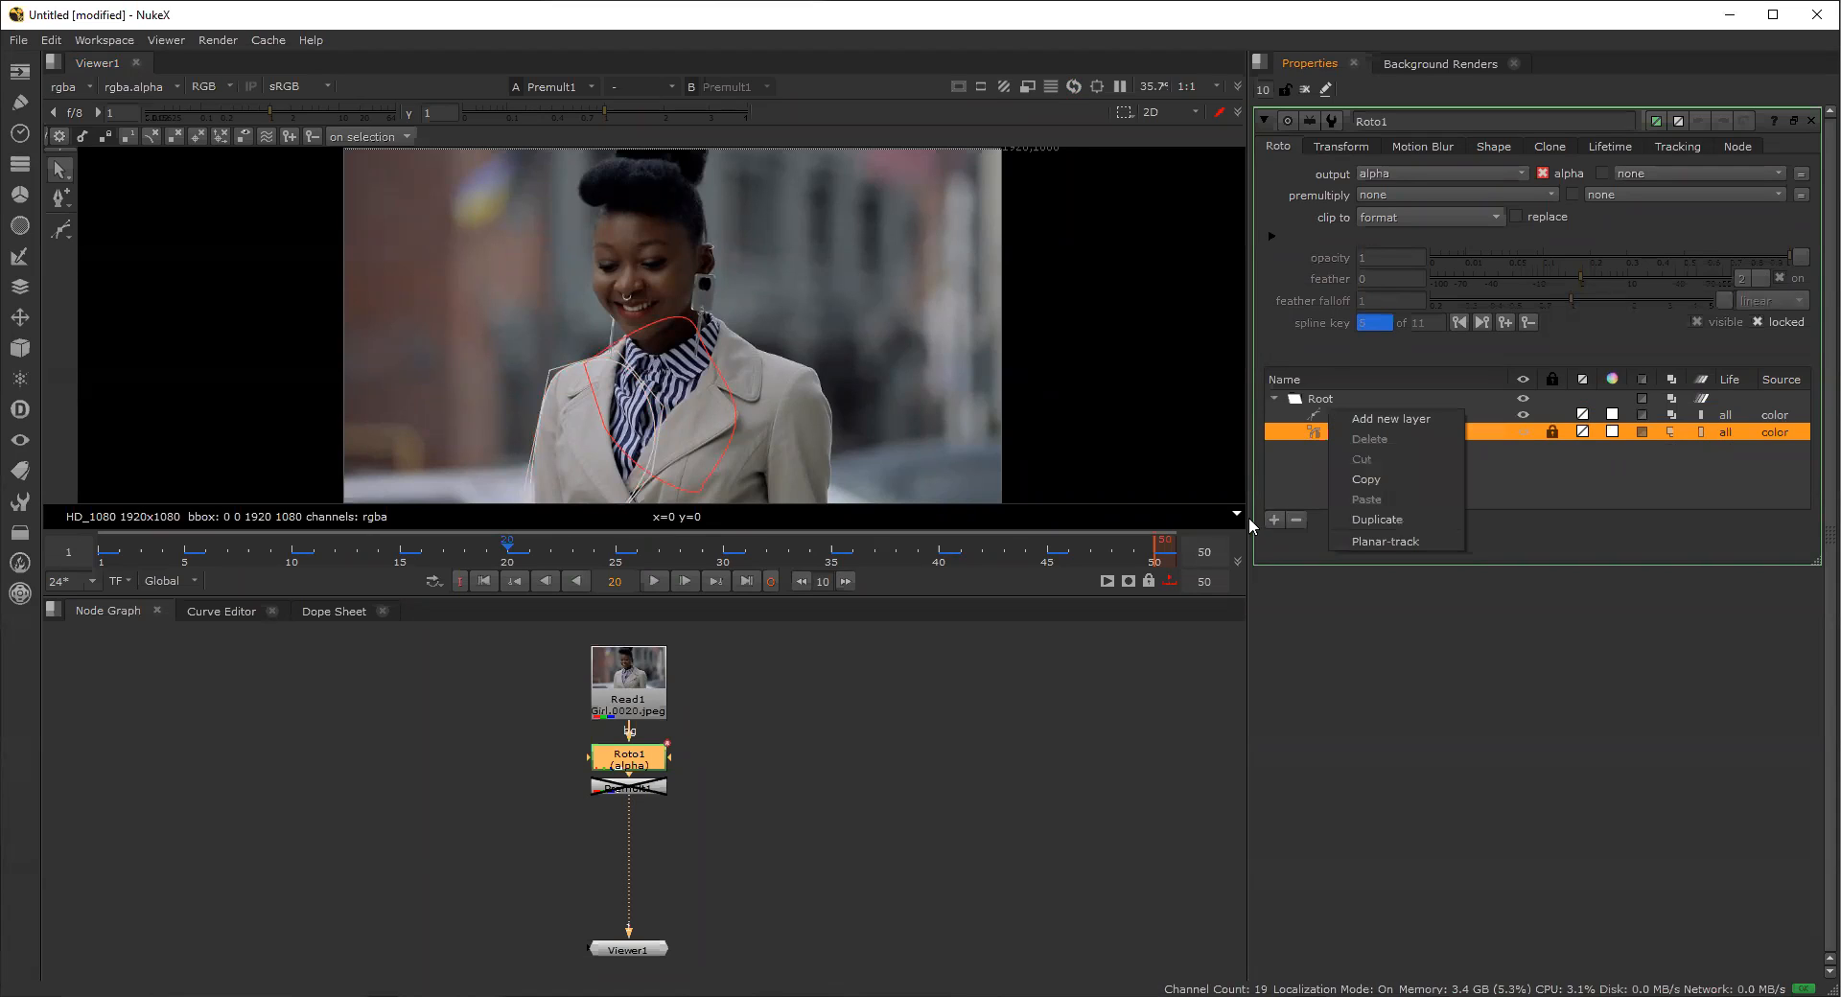
left_click(1263, 494)
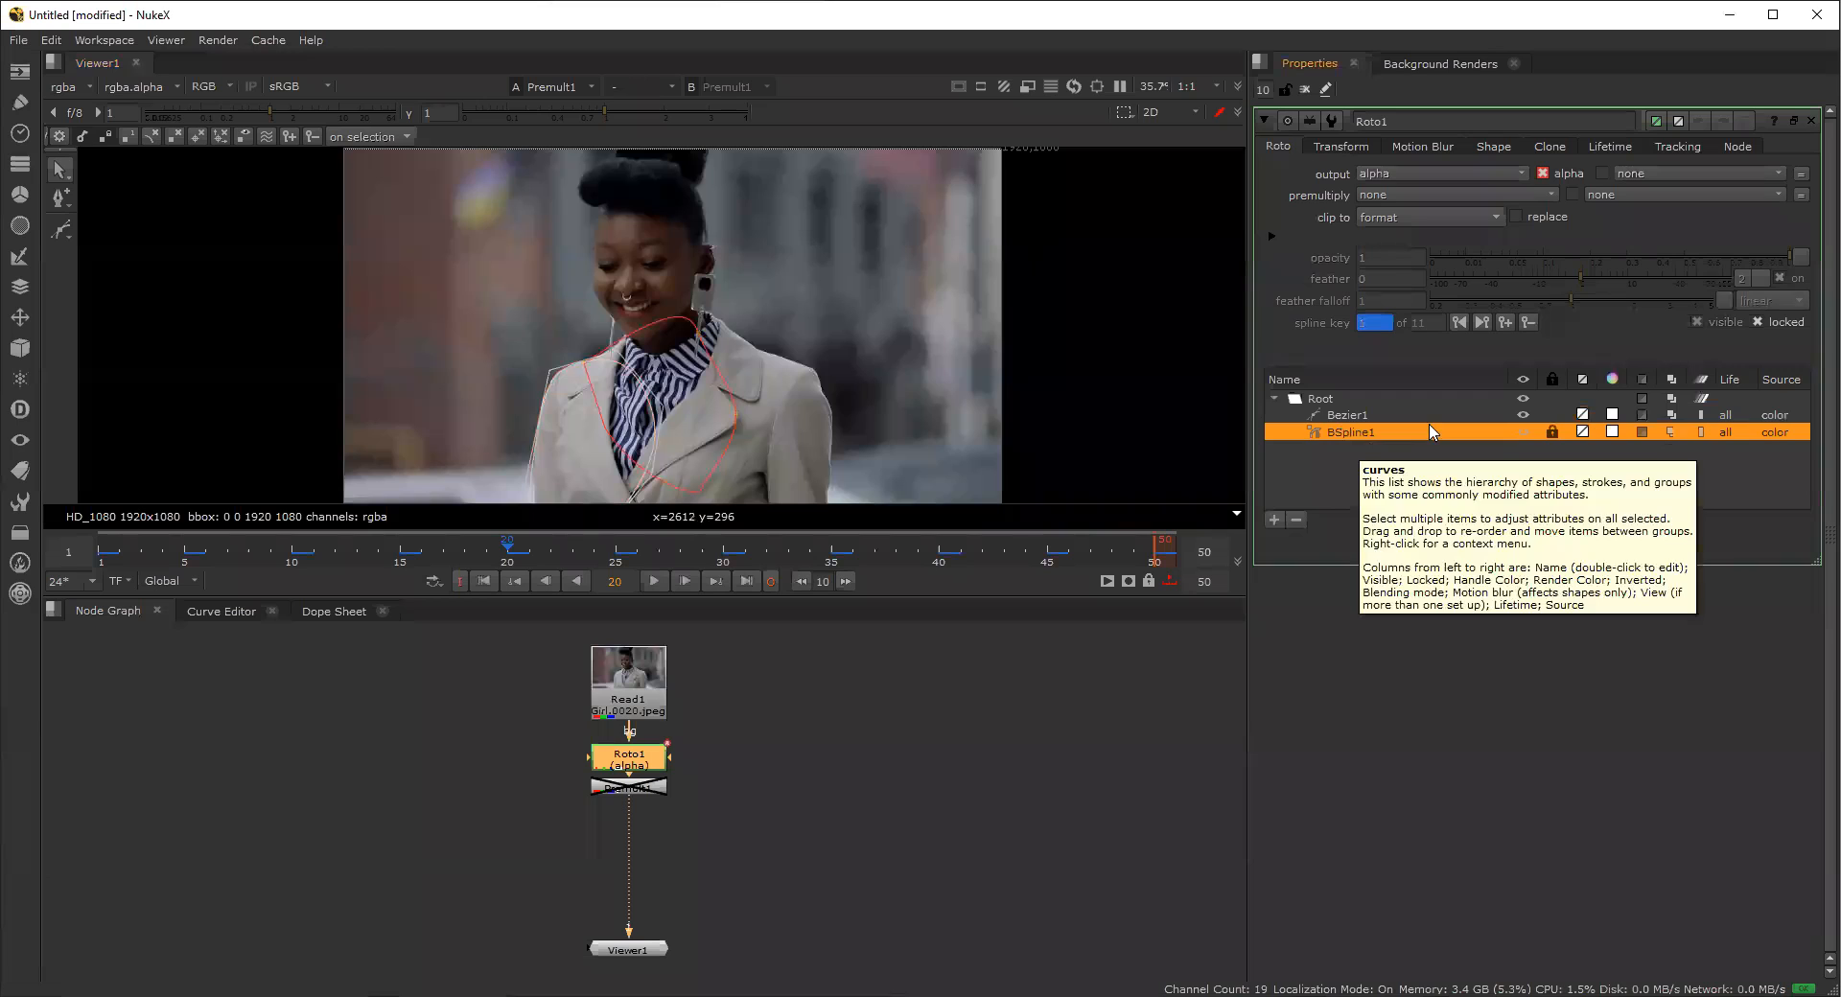
left_click(1352, 419)
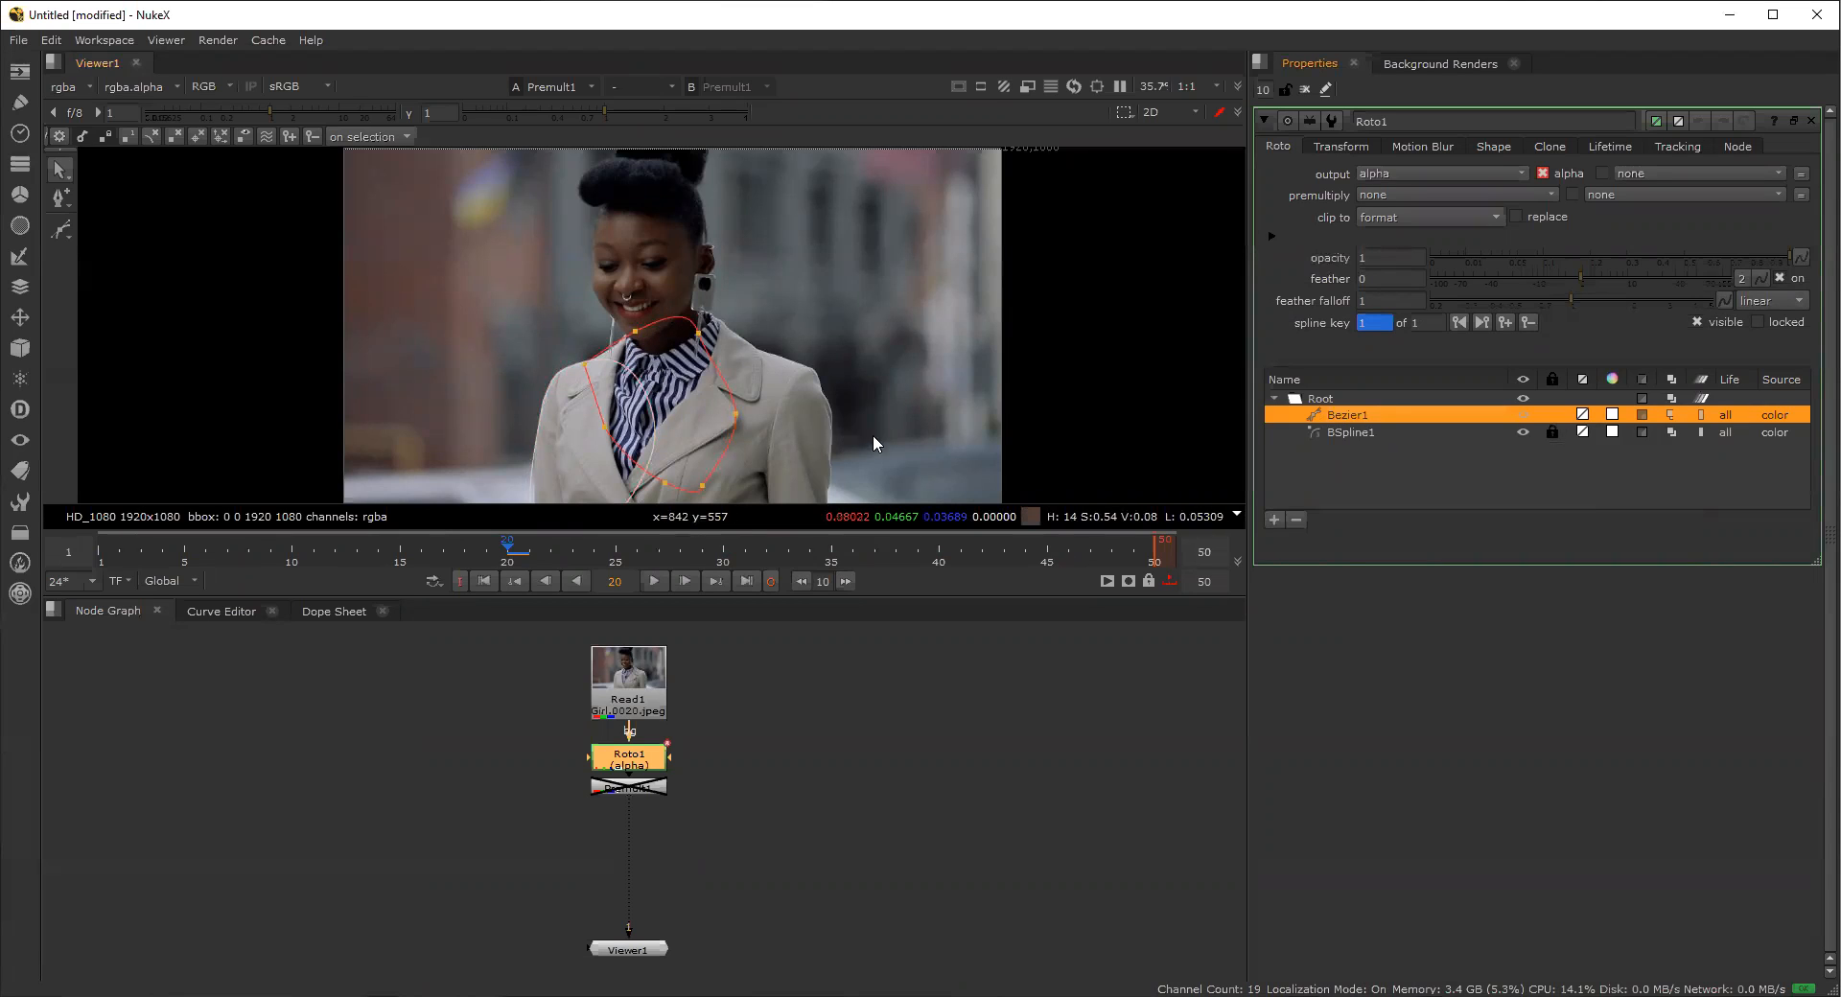
Select all Bezier1 points and reposition the shape over the shirt at frames 1, 5, 10 and 15 to key its motion.
left_click_drag(490, 551, 99, 567)
left_click_drag(523, 305, 729, 416)
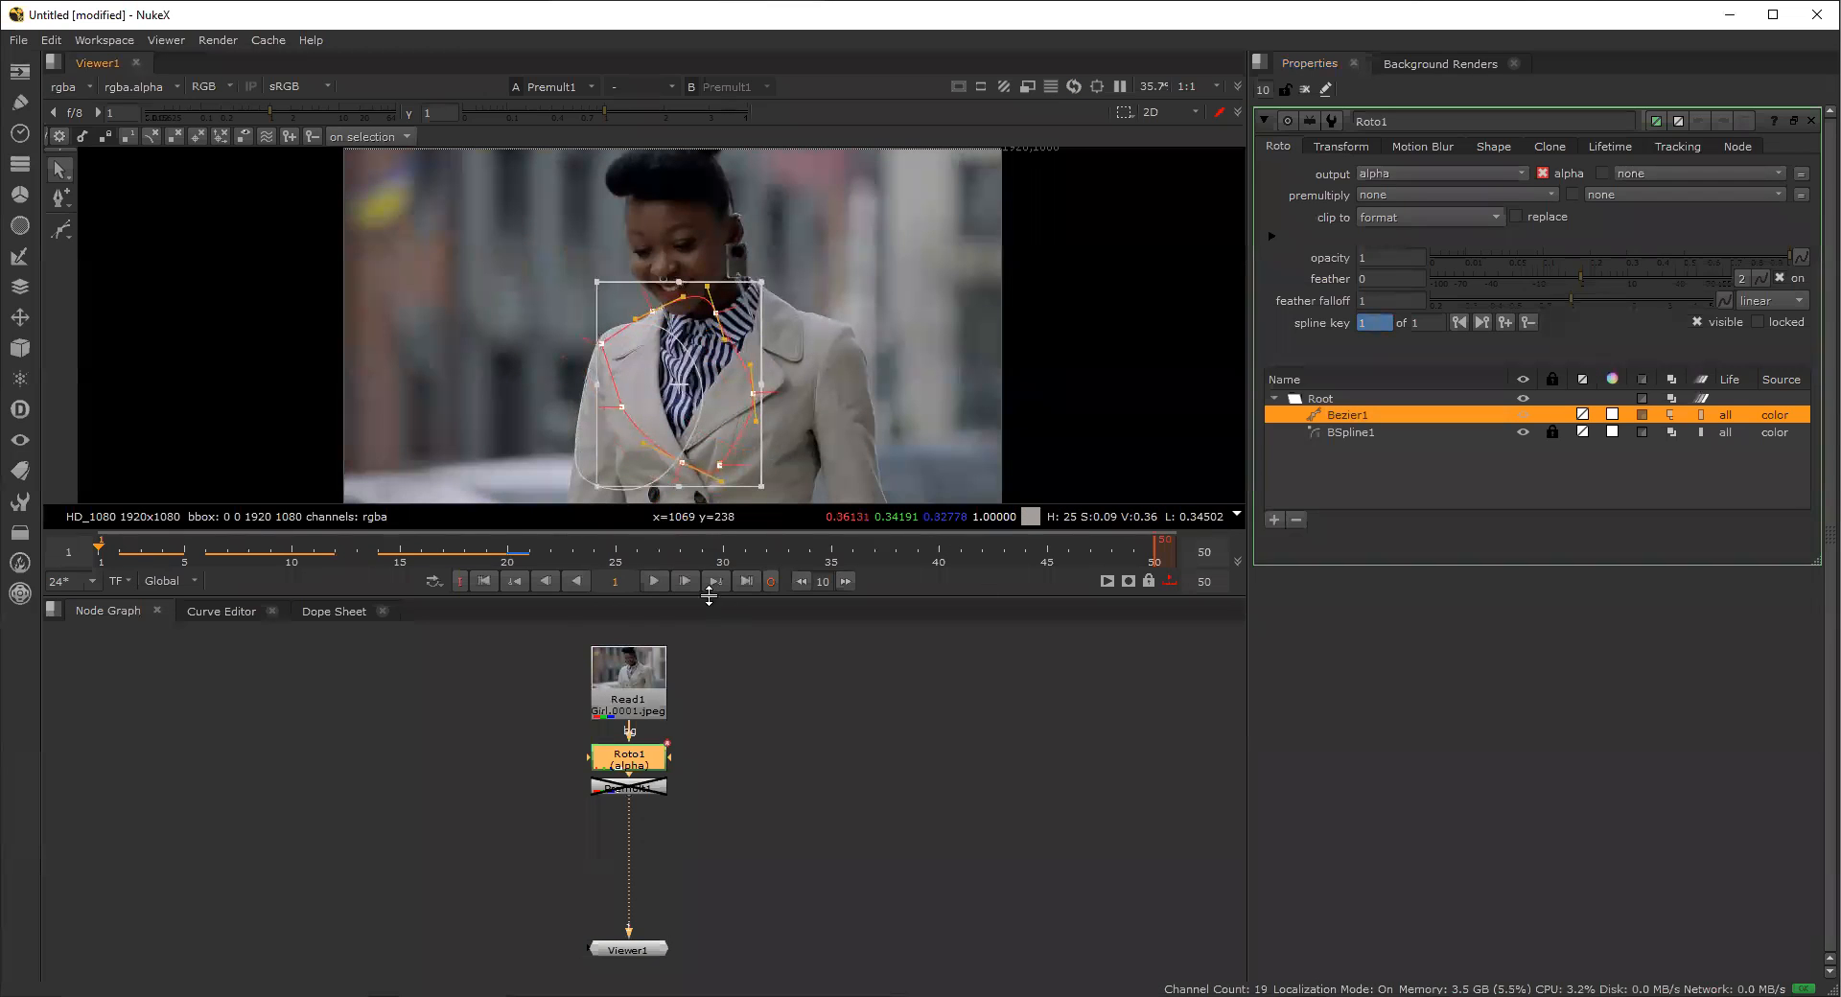
left_click(184, 560)
left_click_drag(689, 382, 686, 382)
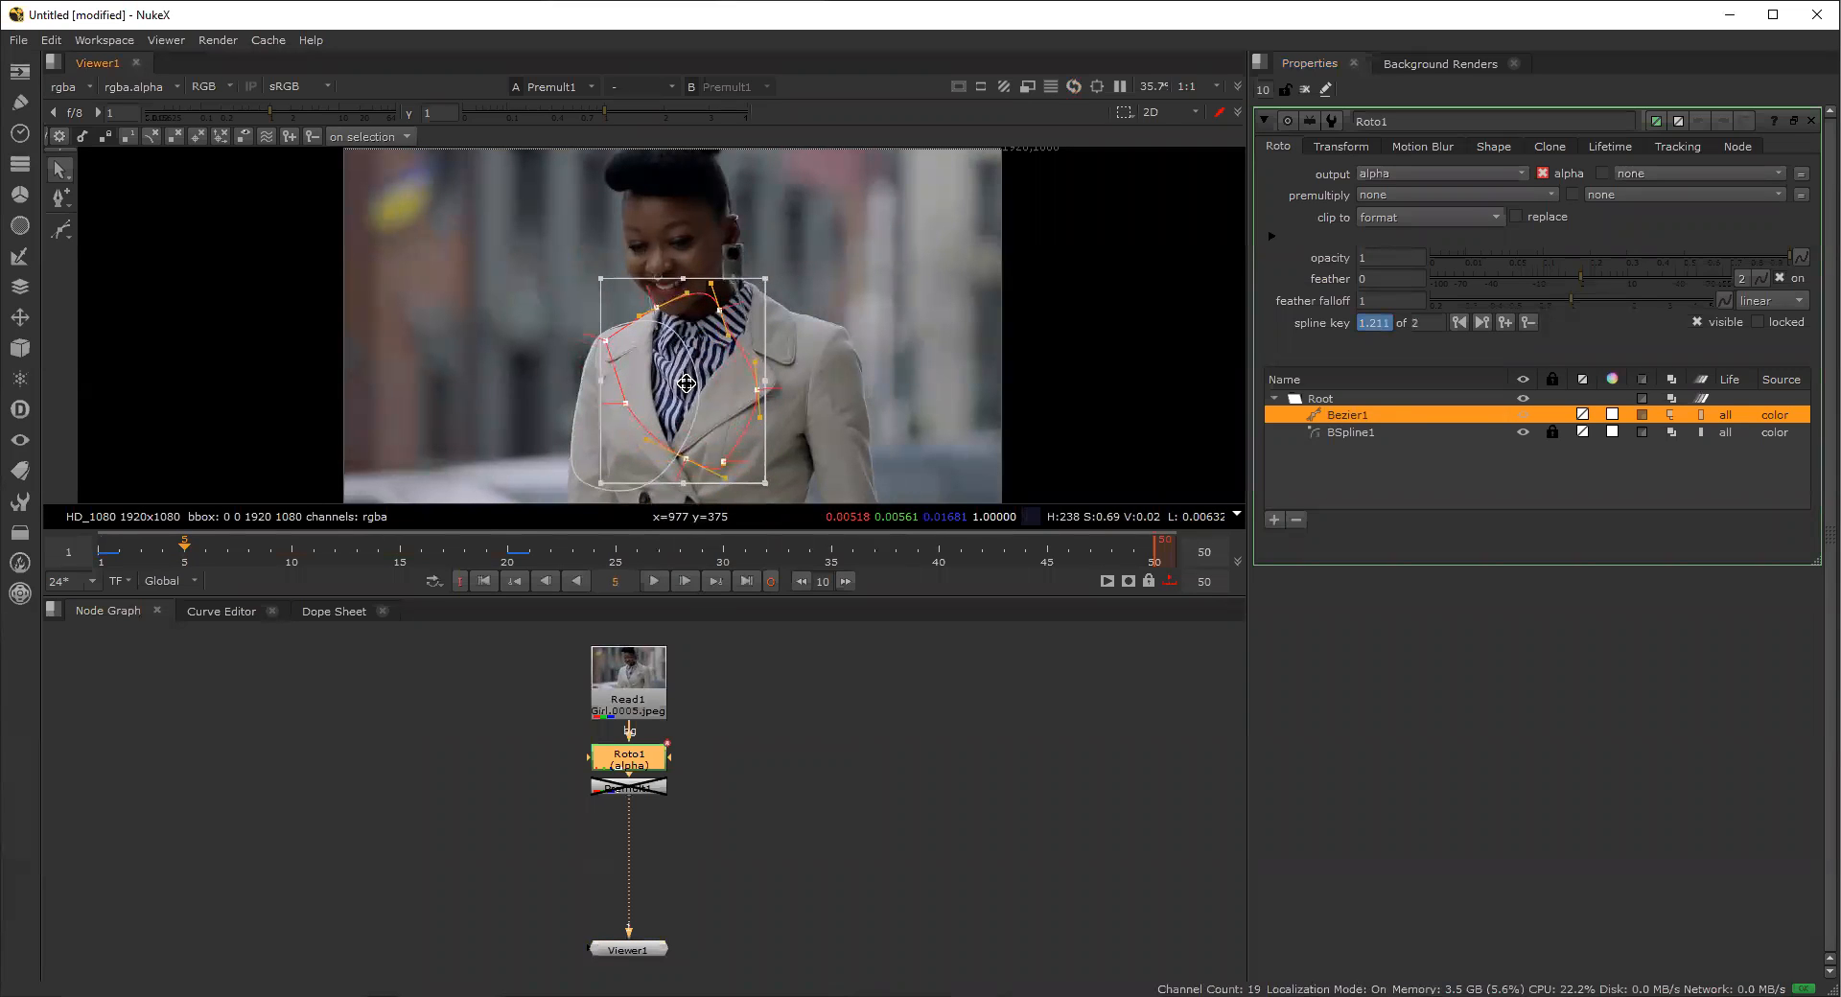
left_click(291, 539)
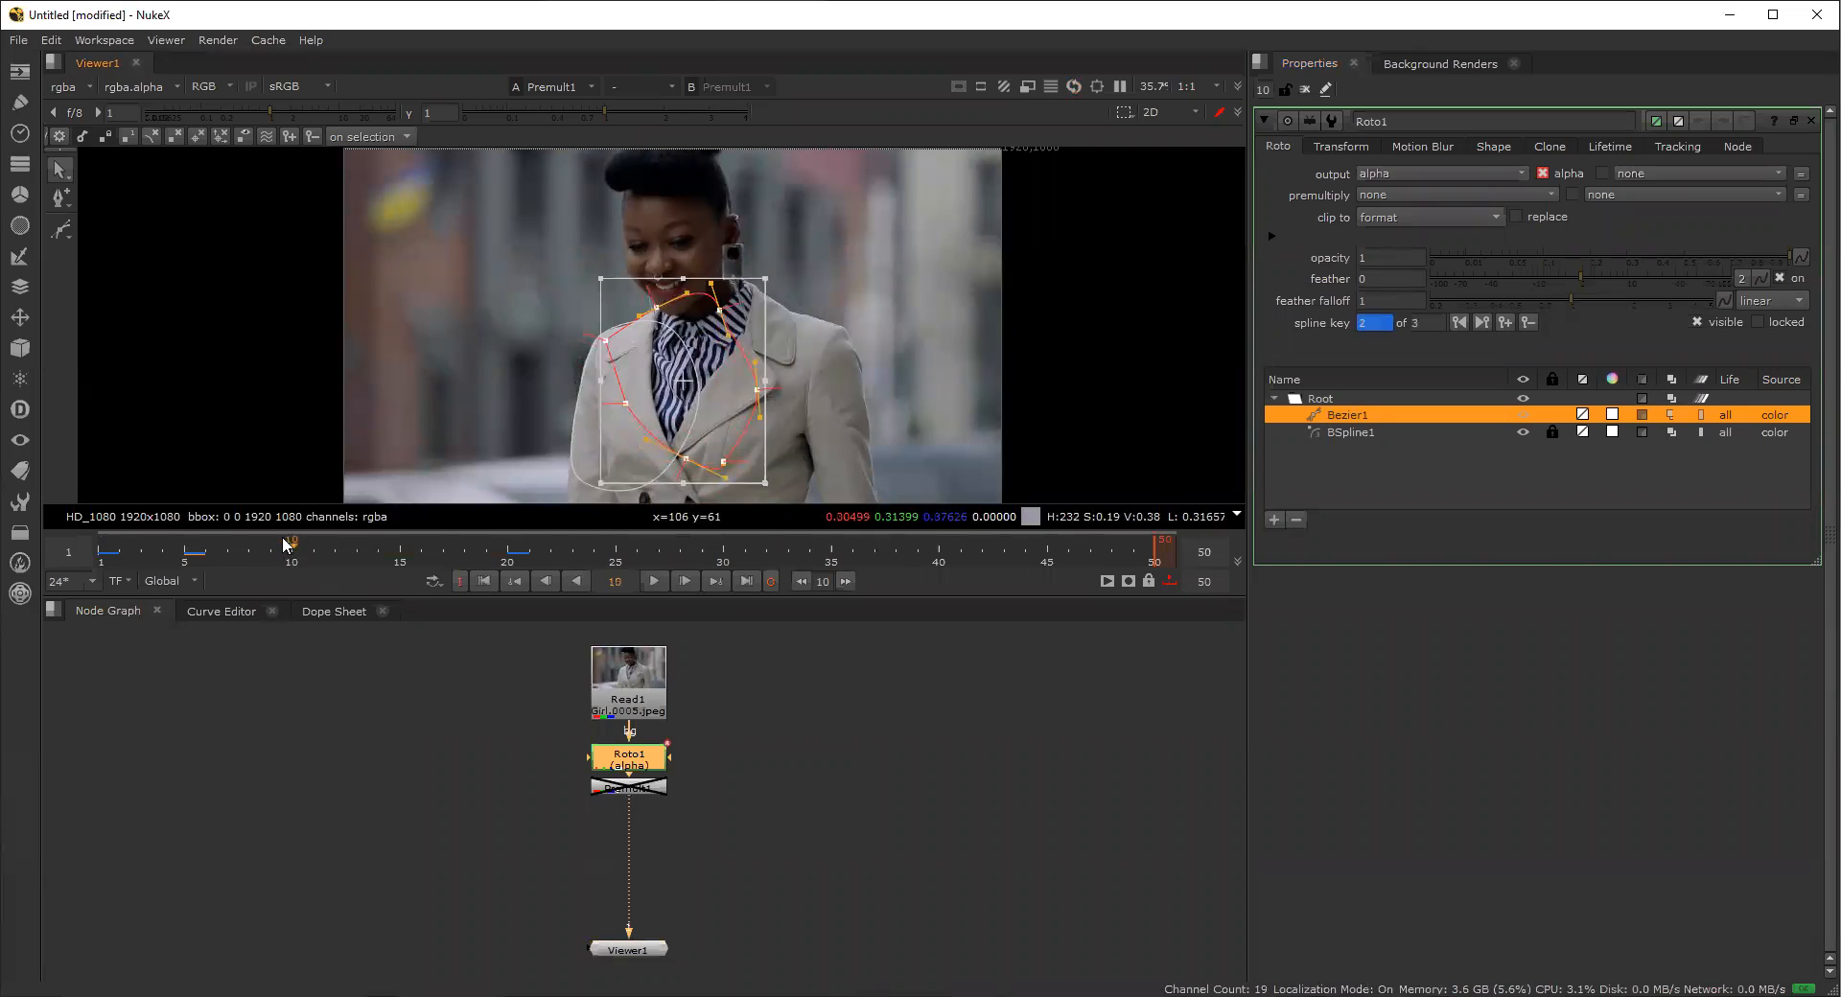
left_click_drag(677, 391, 722, 432)
left_click(401, 546)
Key Bezier1 at frames 25, 30 and 35 by moving the whole shape to follow the shirt.
left_click(612, 550)
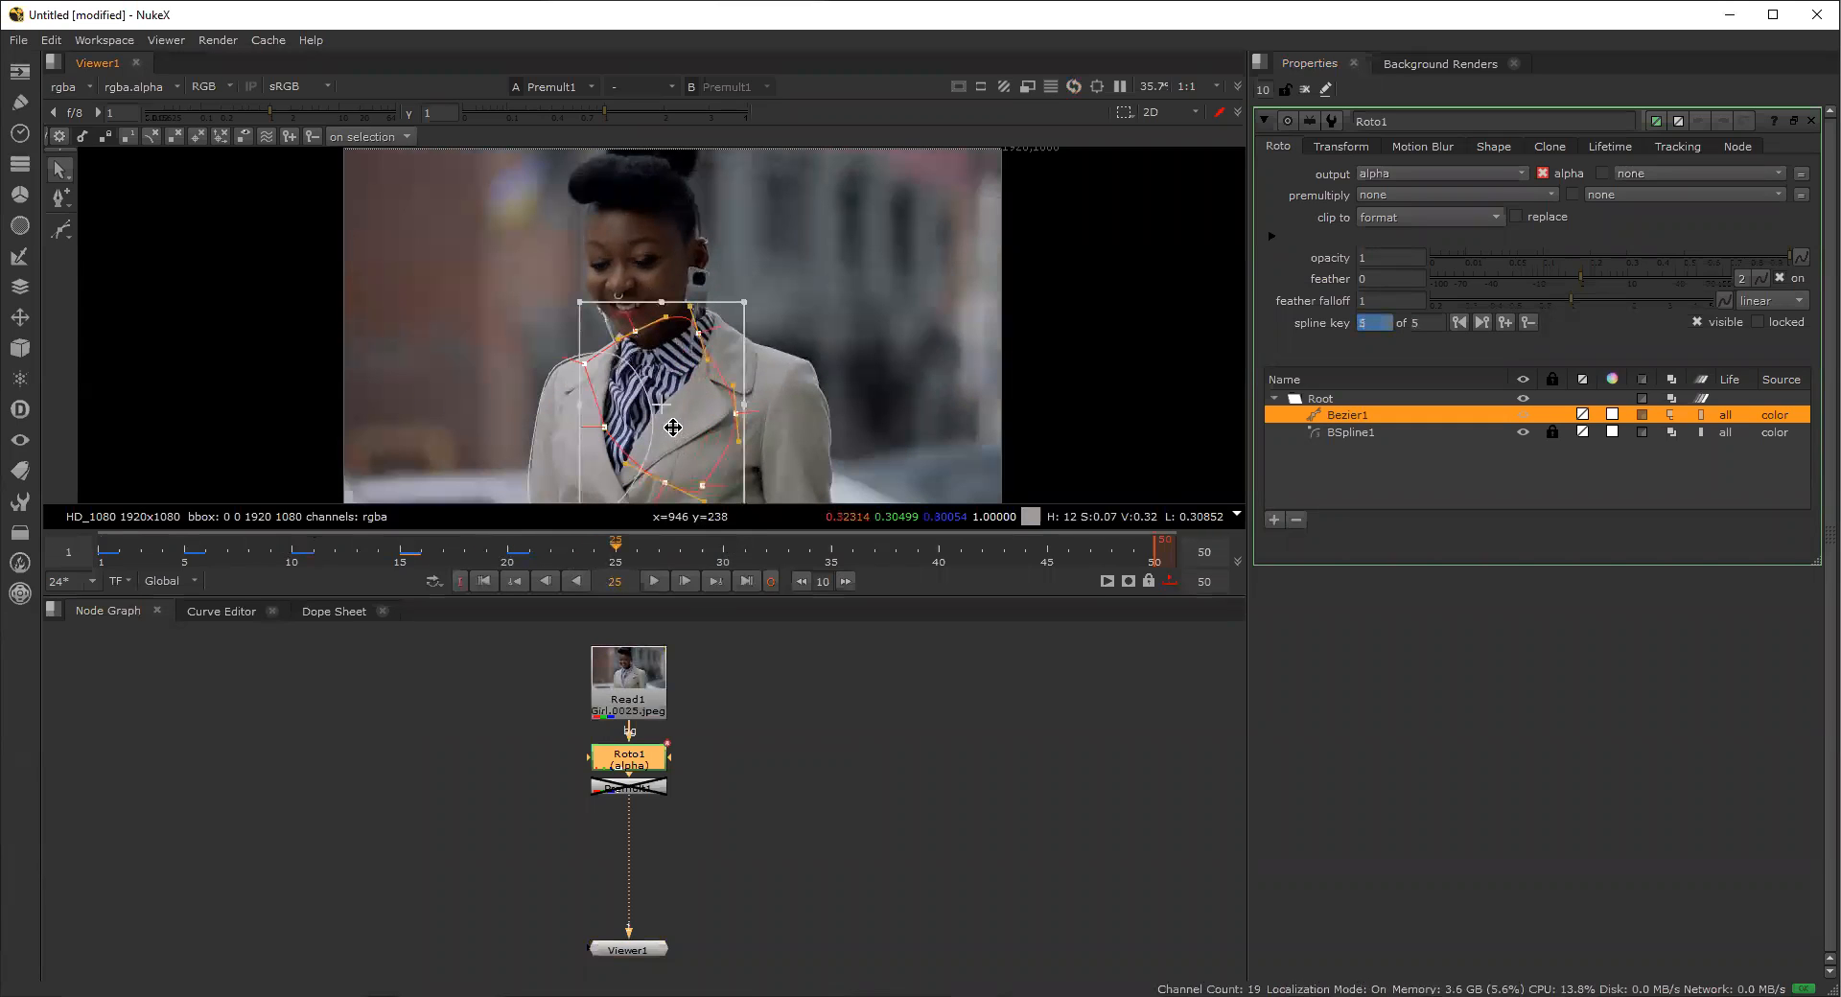
left_click_drag(673, 426, 672, 423)
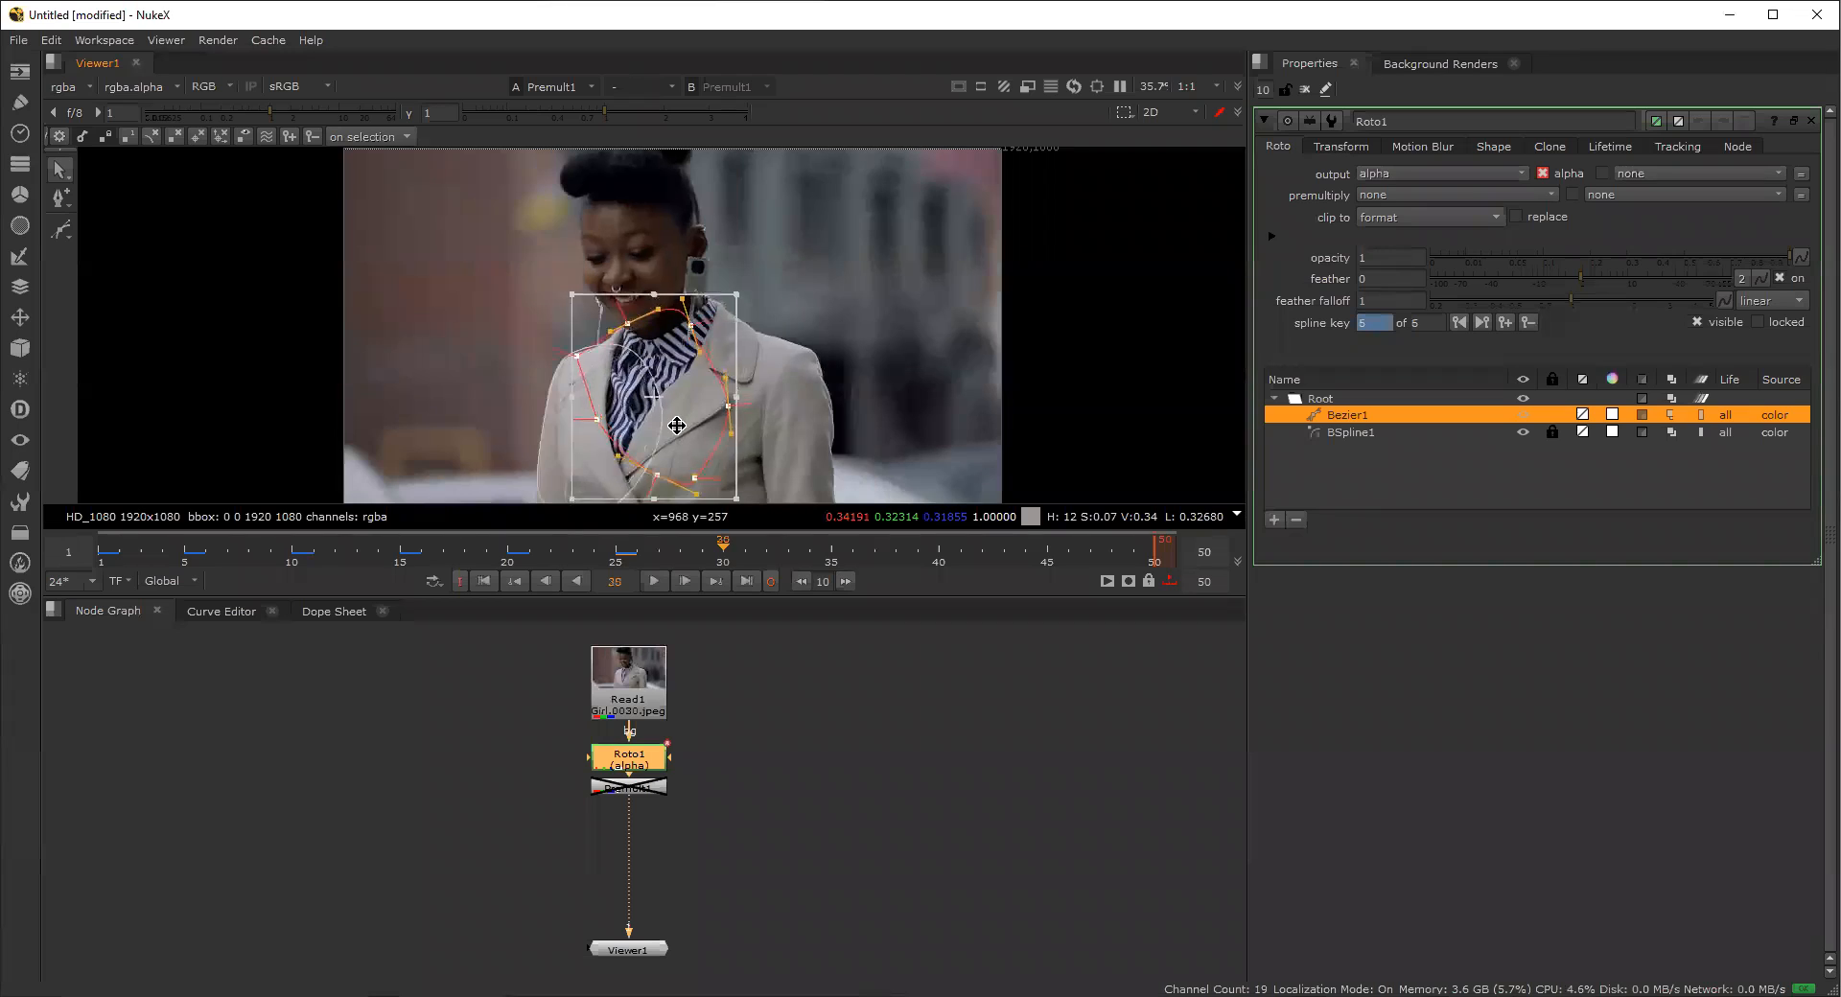
left_click_drag(676, 428, 677, 426)
left_click_drag(700, 495, 700, 495)
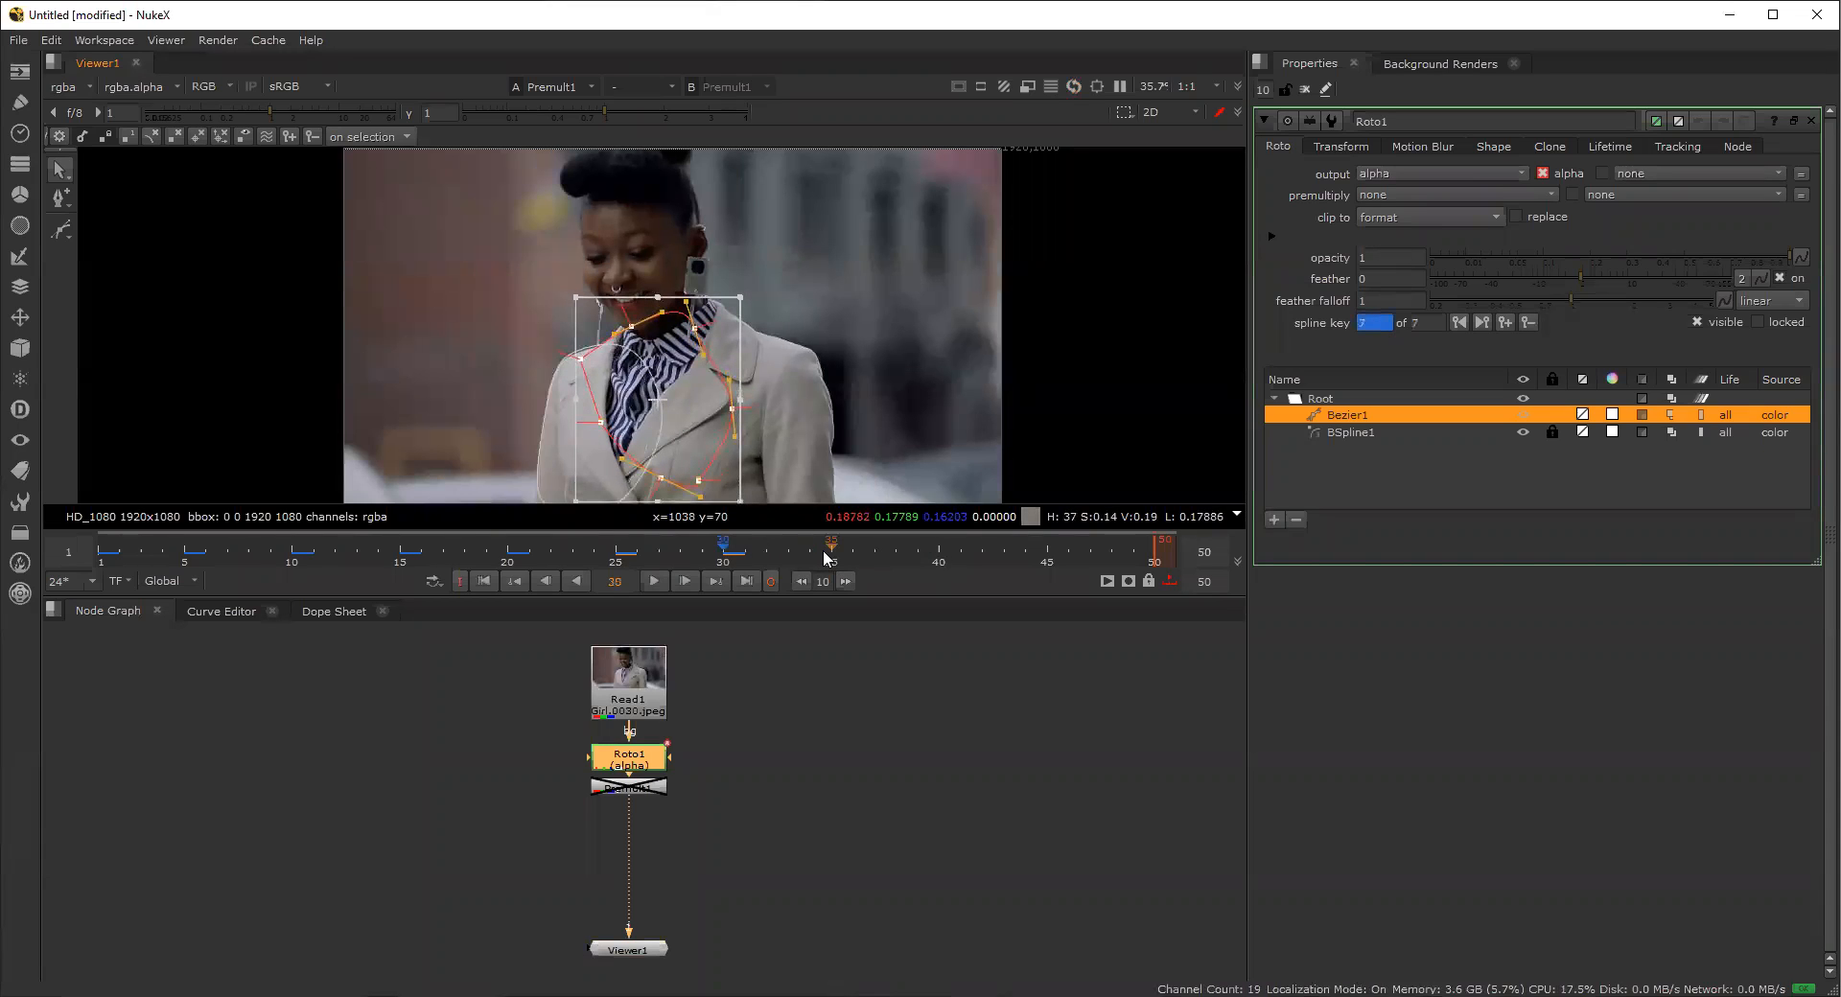
left_click_drag(706, 428, 717, 416)
Key Bezier1 at frames 40, 45 and 50 by moving the whole shape to follow the shirt.
left_click(939, 549)
left_click_drag(731, 398, 728, 406)
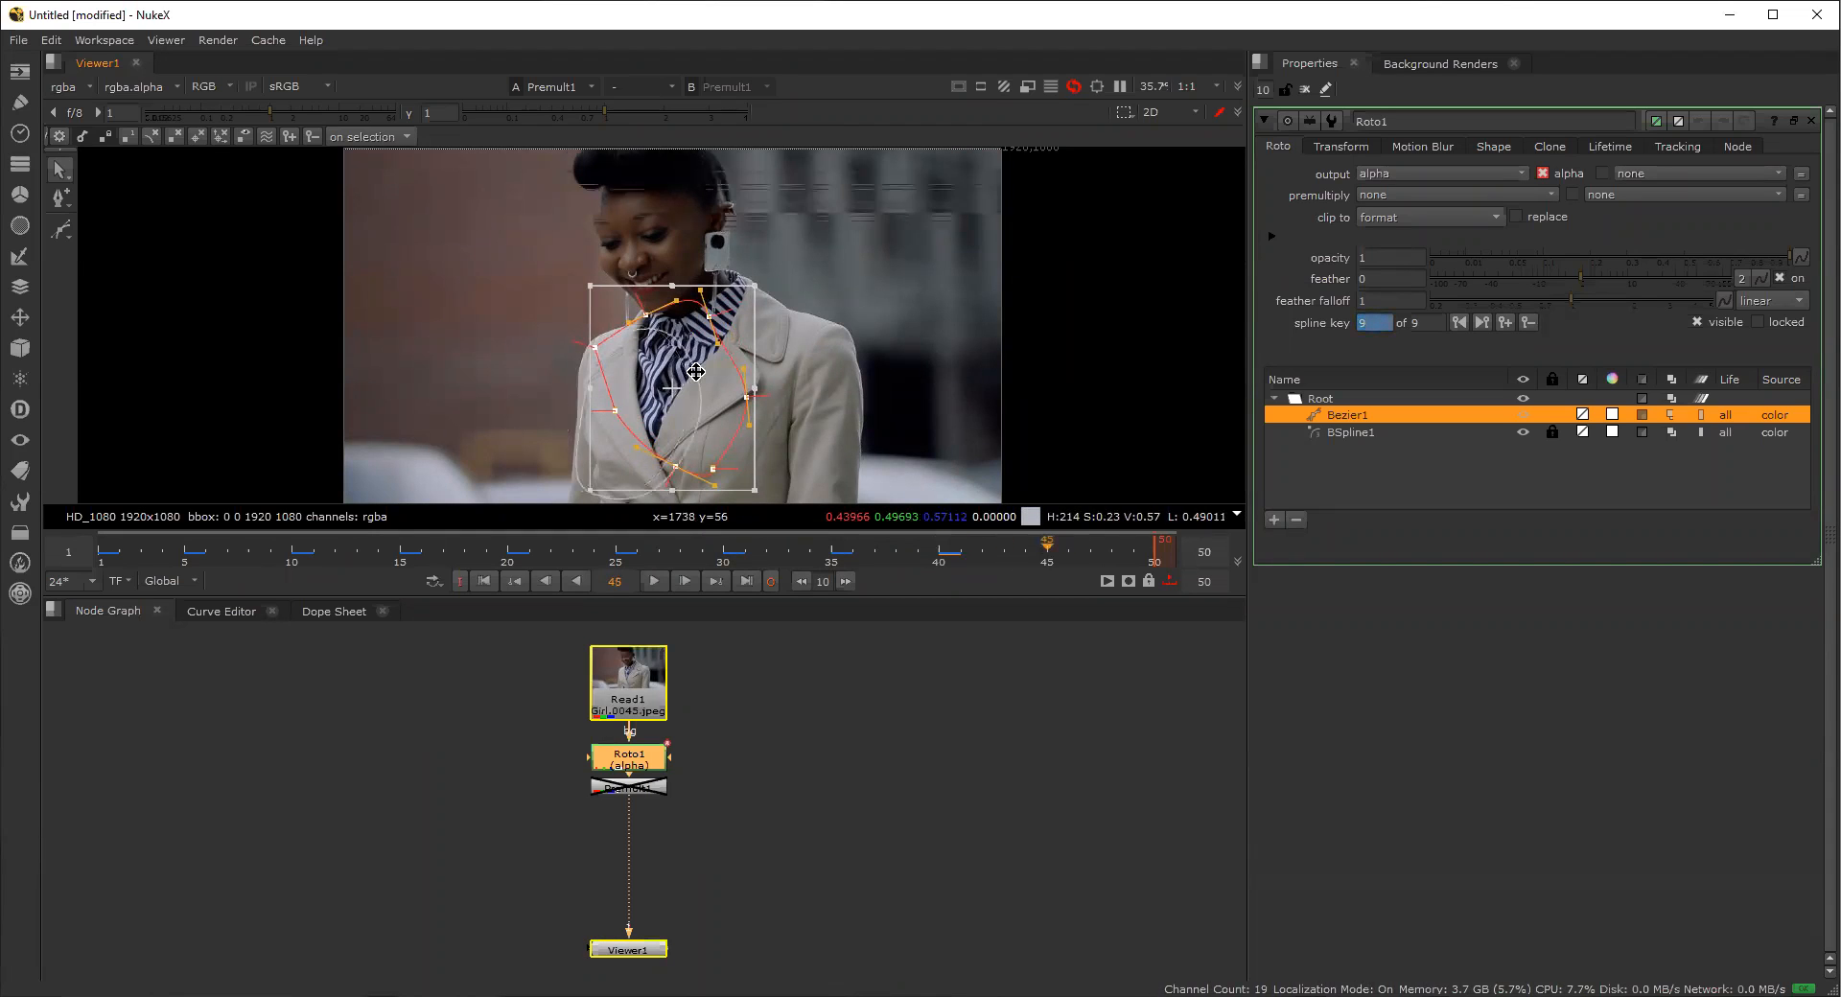
left_click_drag(696, 371, 710, 372)
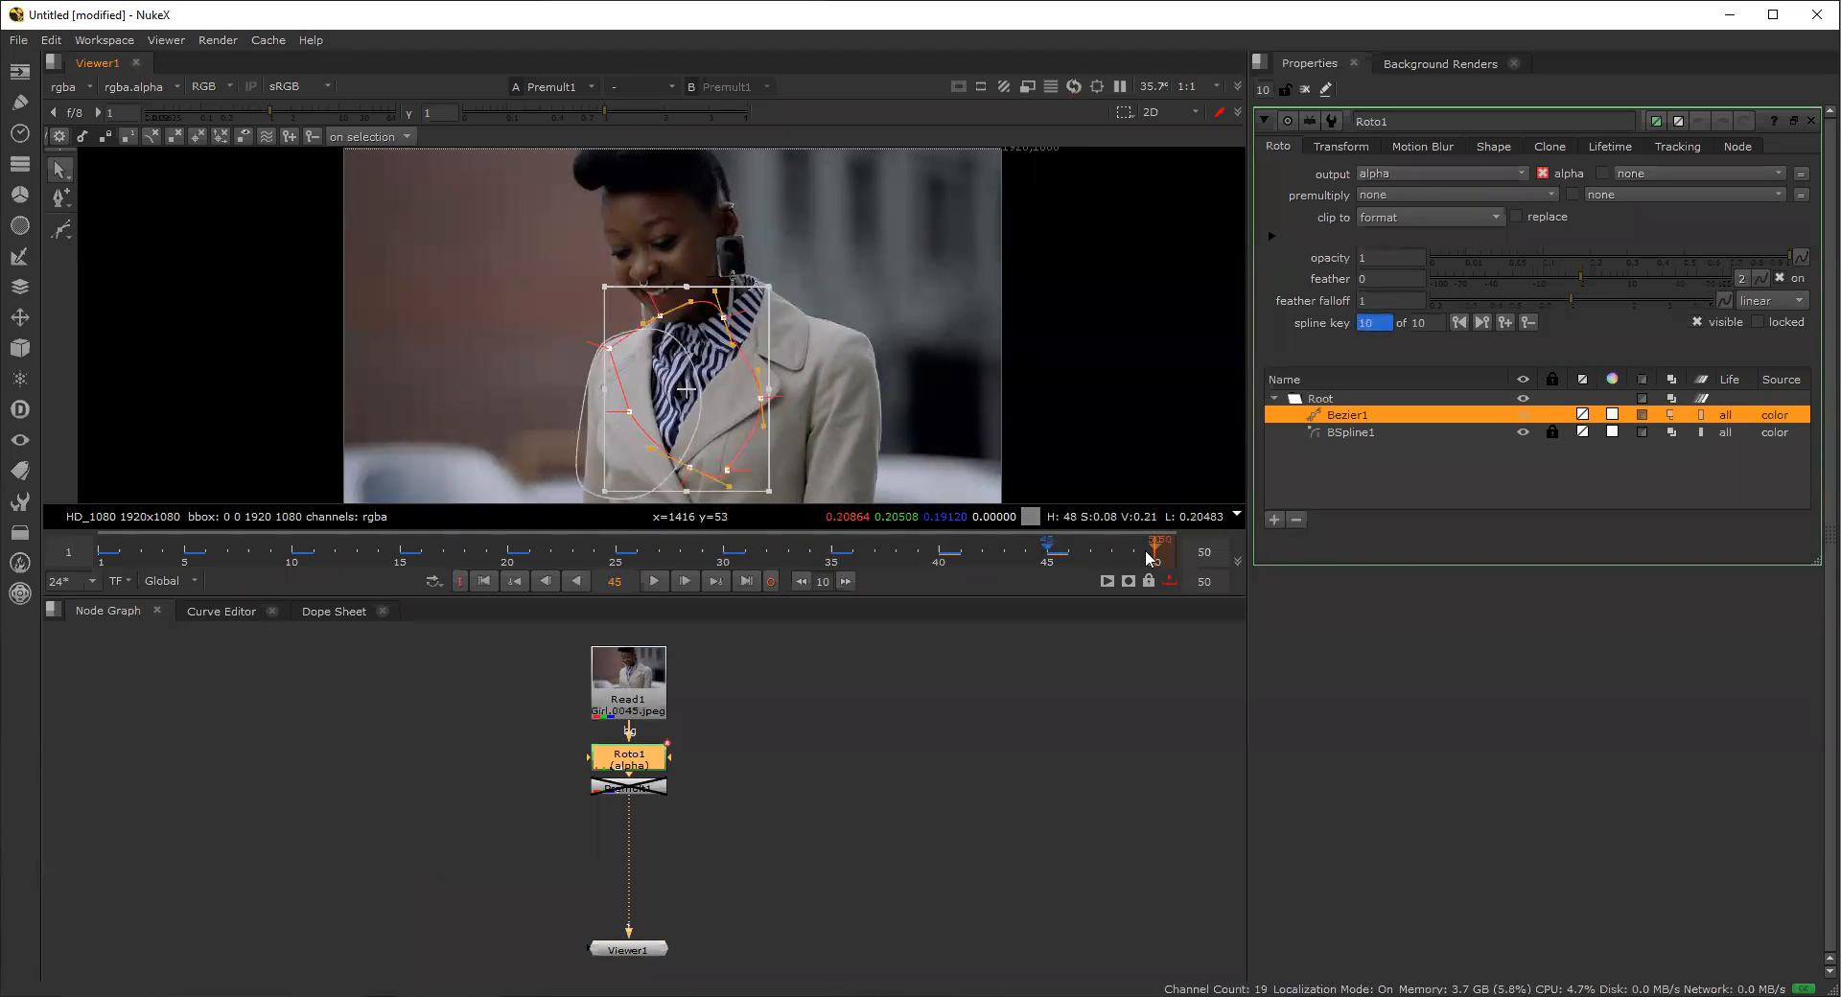
left_click(1145, 552)
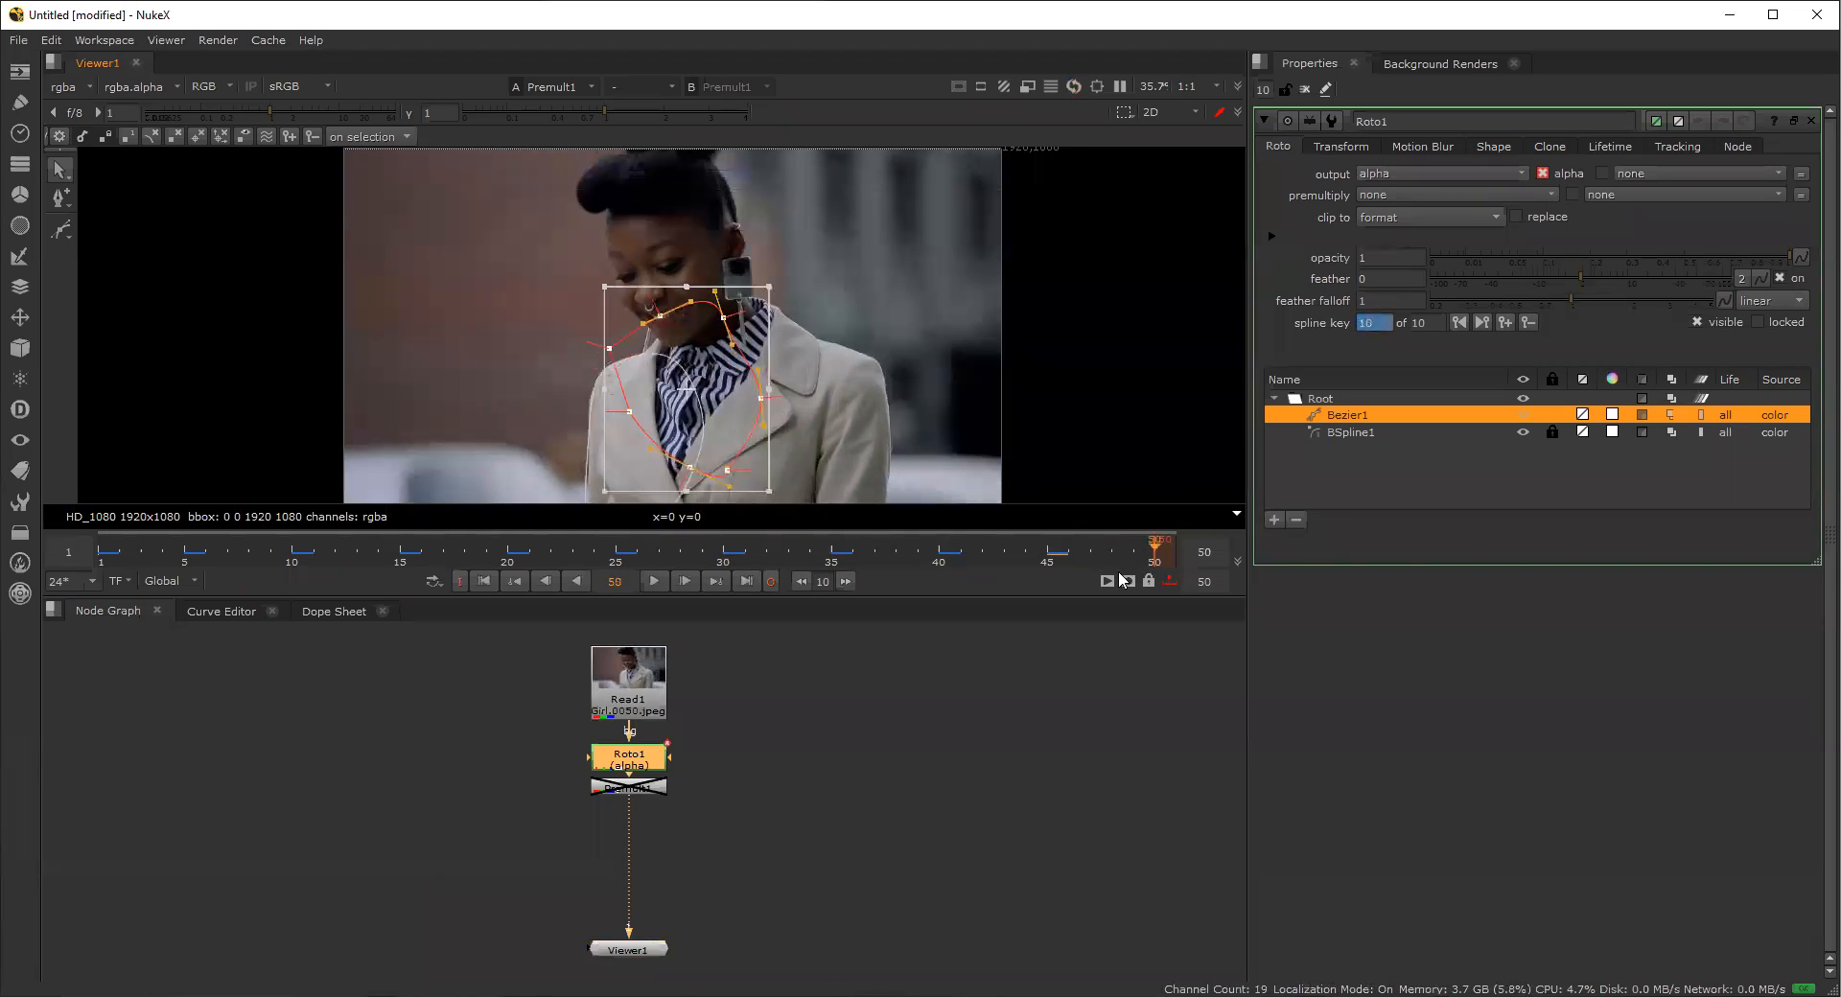
left_click_drag(713, 405, 713, 430)
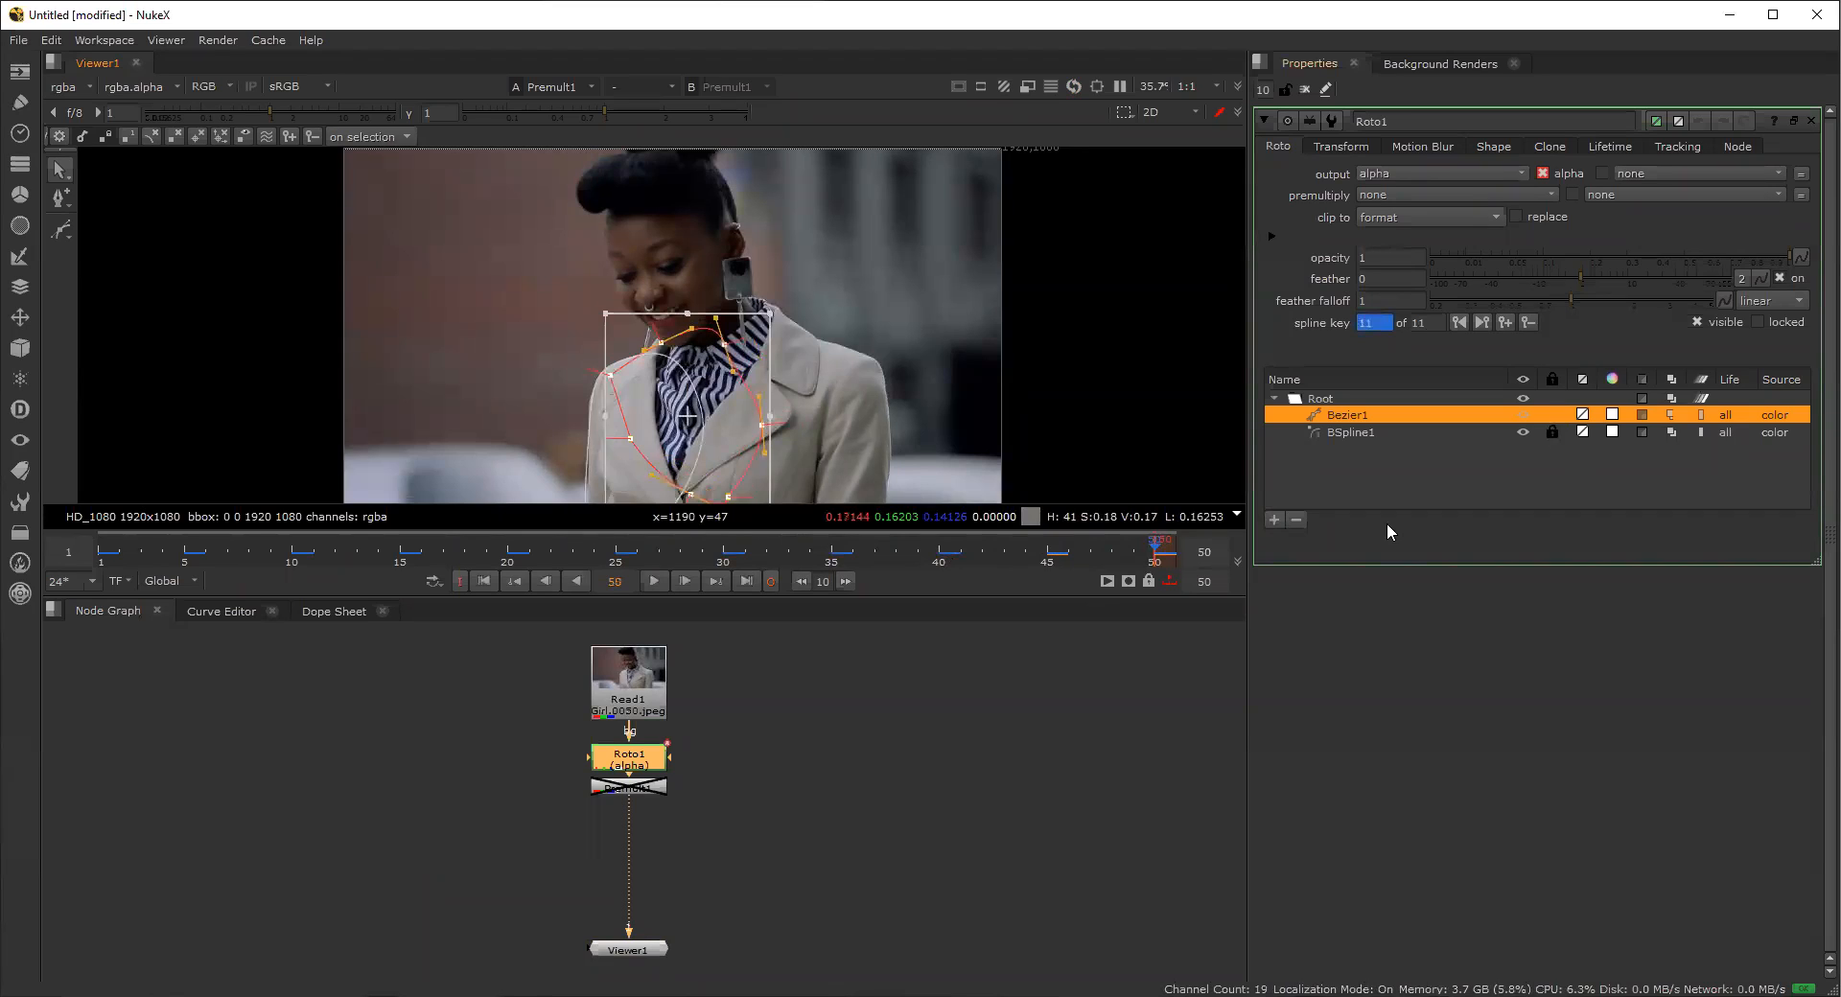
Temporarily enable Premult1, play the sequence to review the combined matte, and stop playback before disabling the node again.
left_click(652, 790)
key("d")
left_click(655, 581)
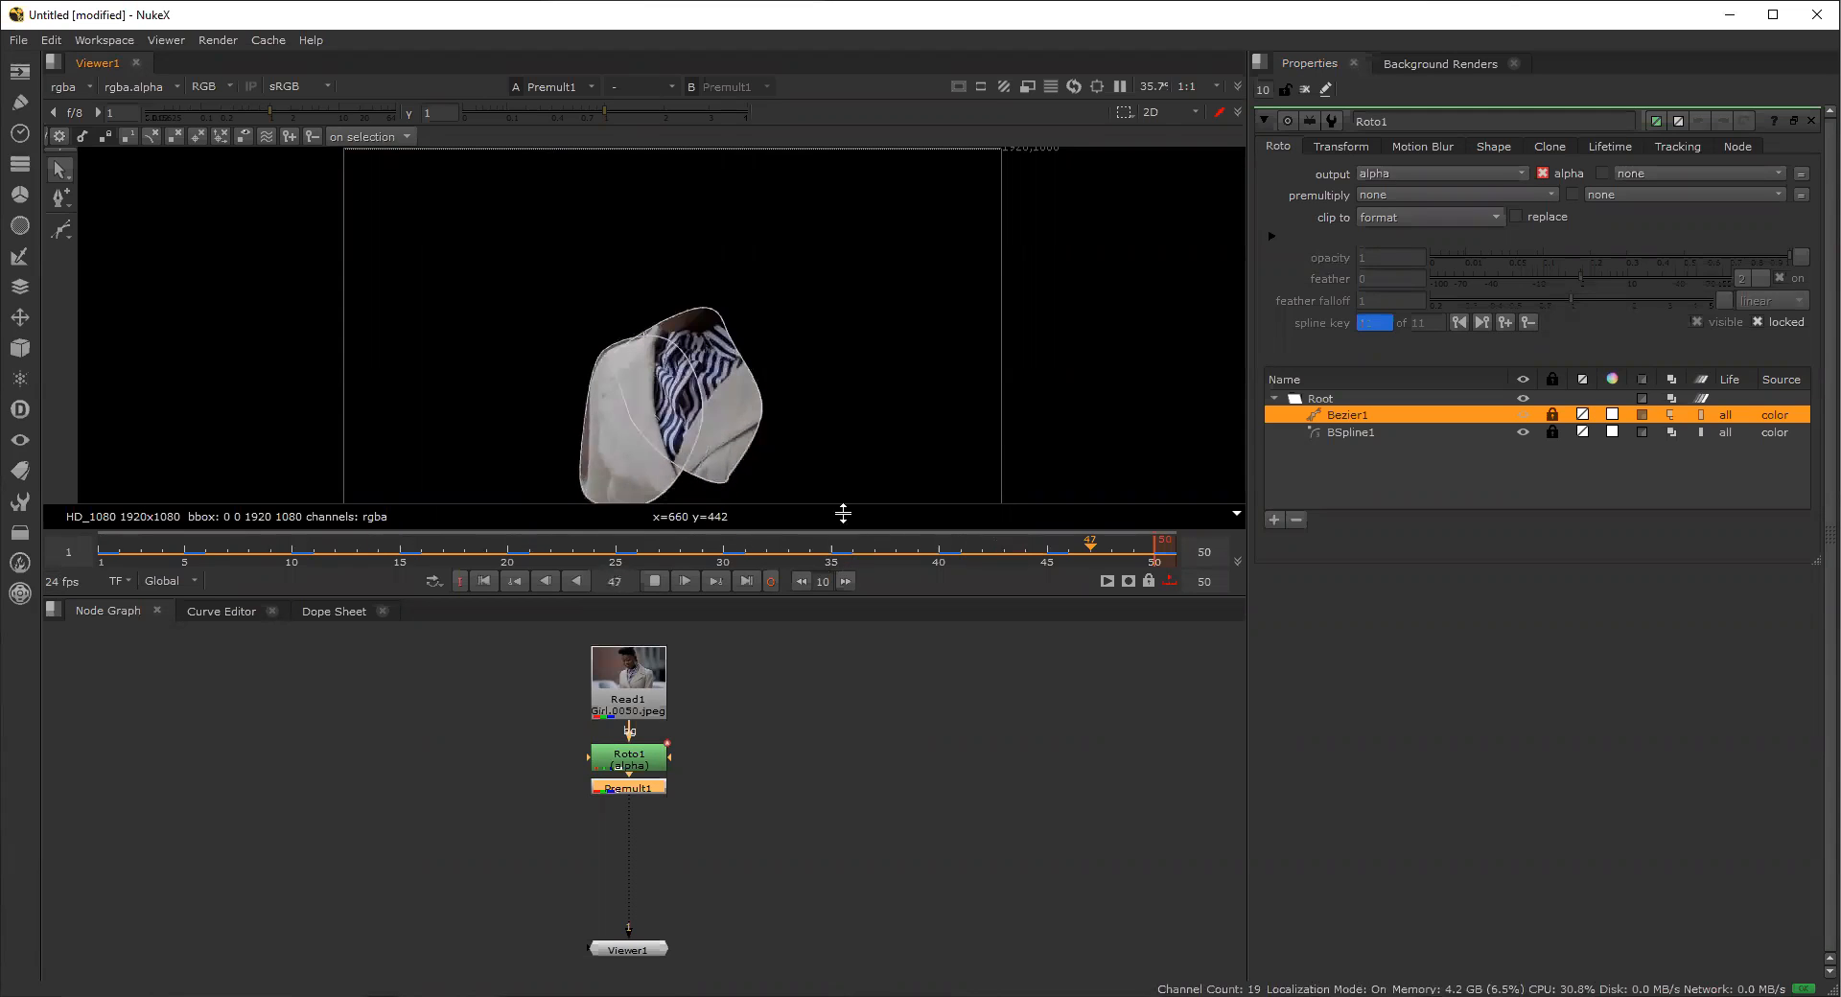
left_click(646, 584)
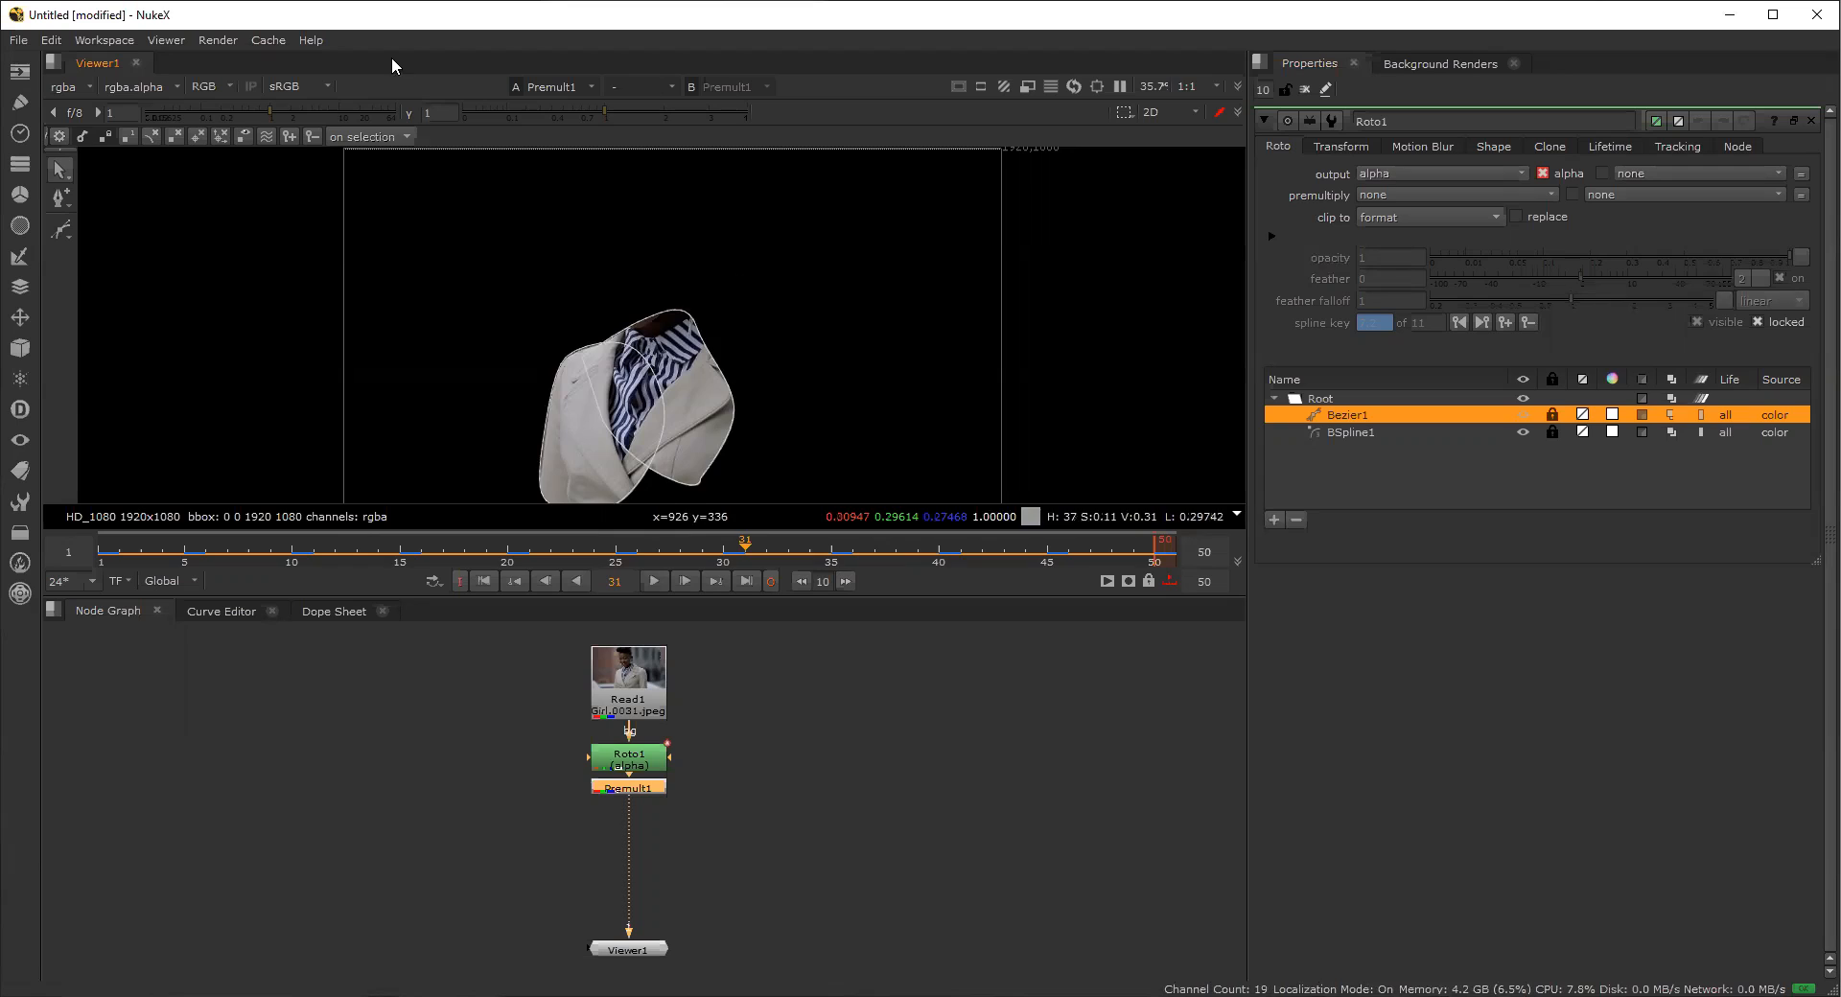
key("d")
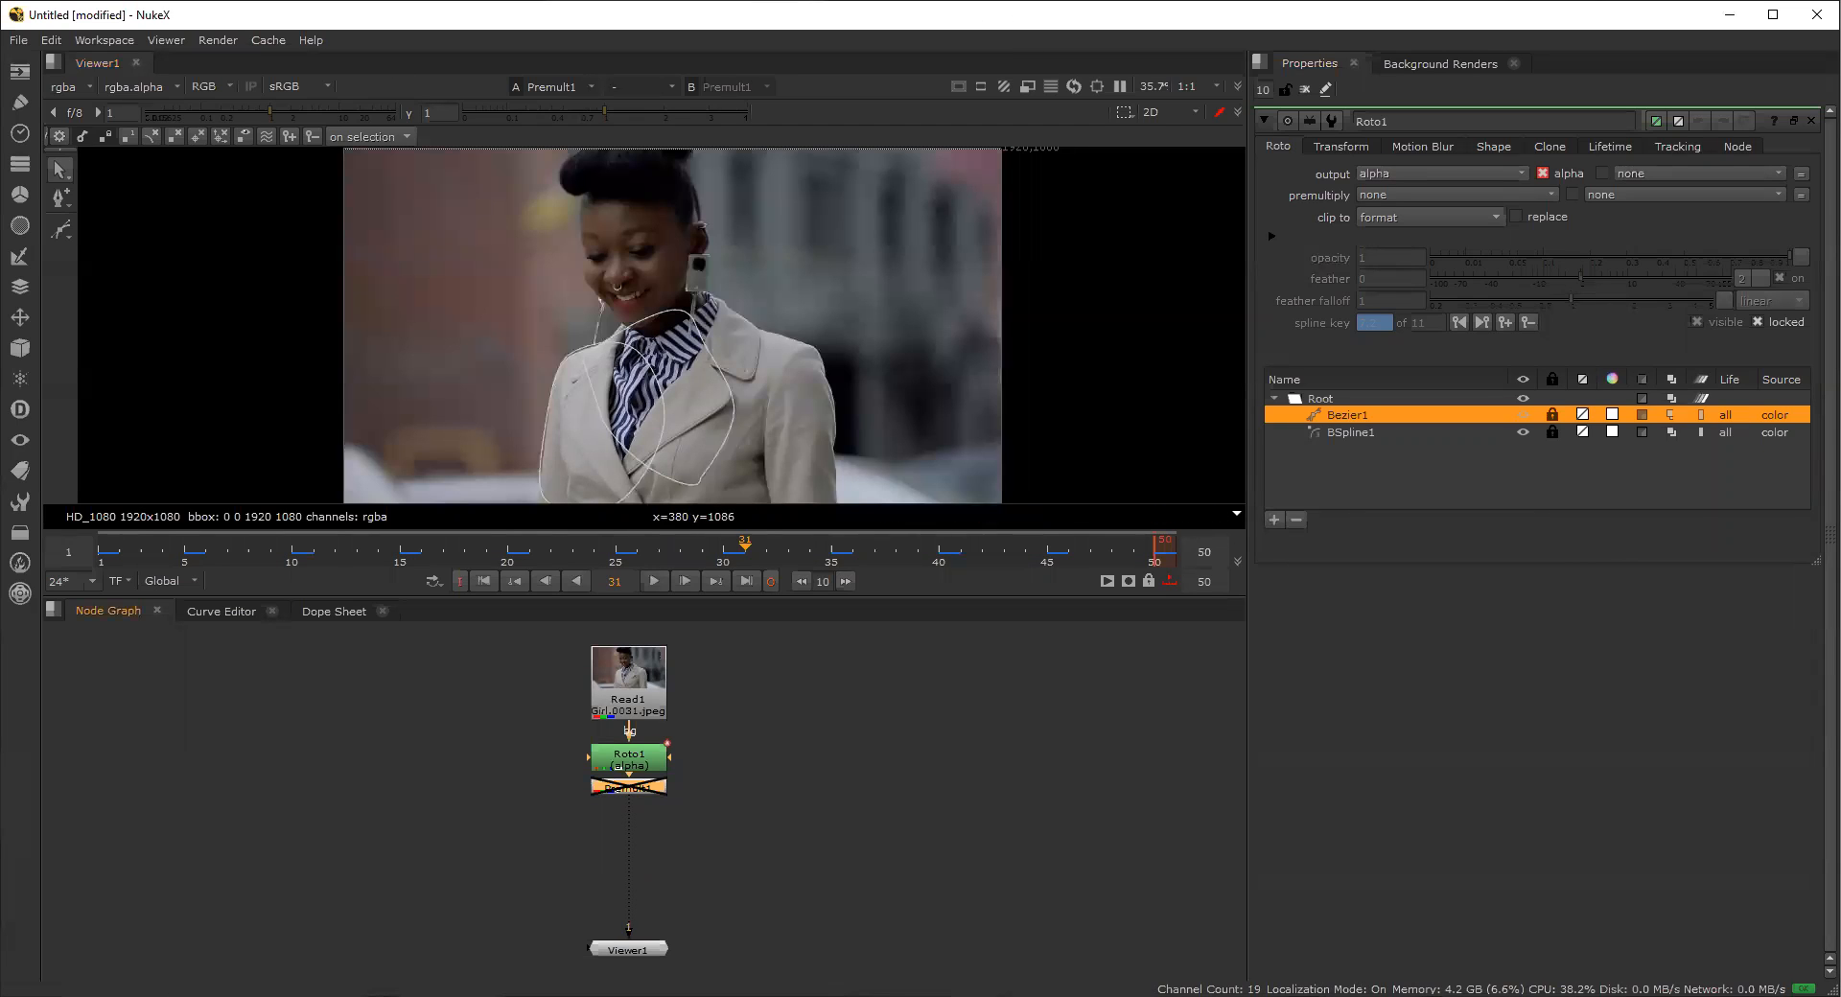